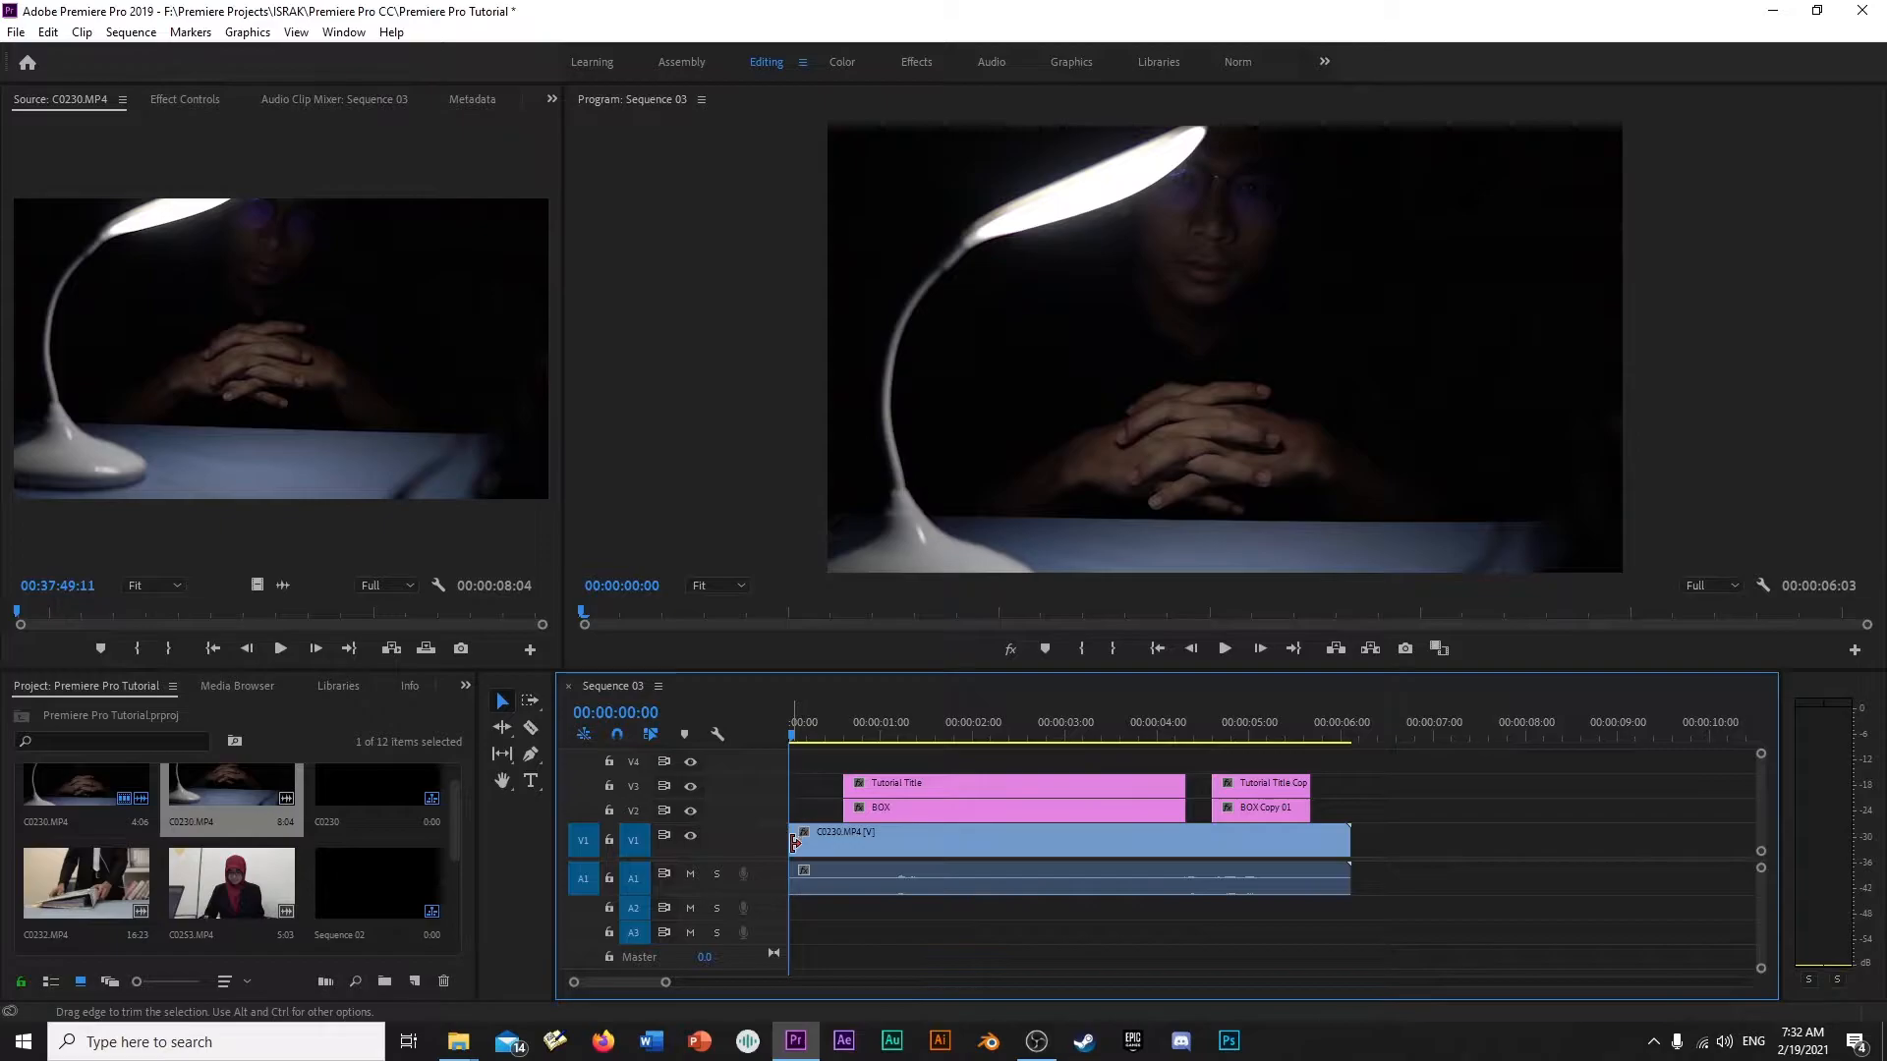
- Apply the default transitions to the start of the C0230.MP4 clip and play back the fade-in
right_click(793, 836)
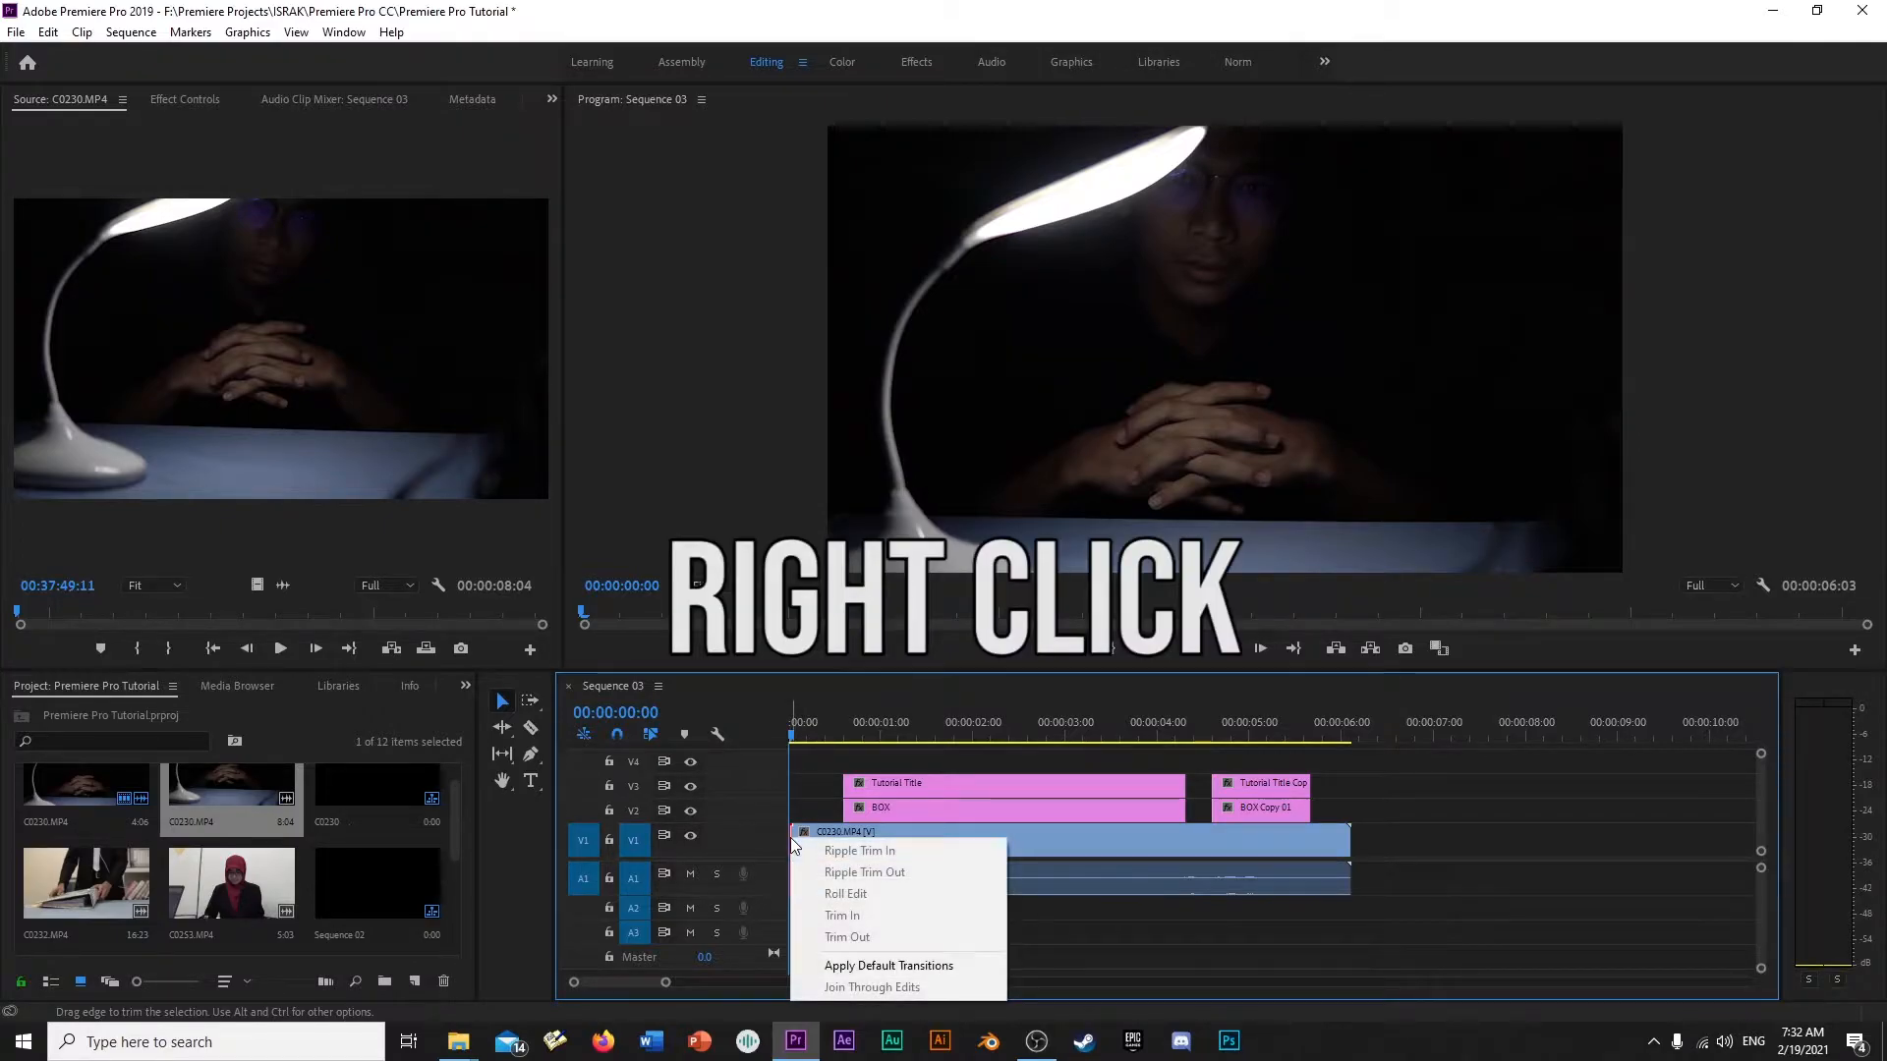
click(874, 968)
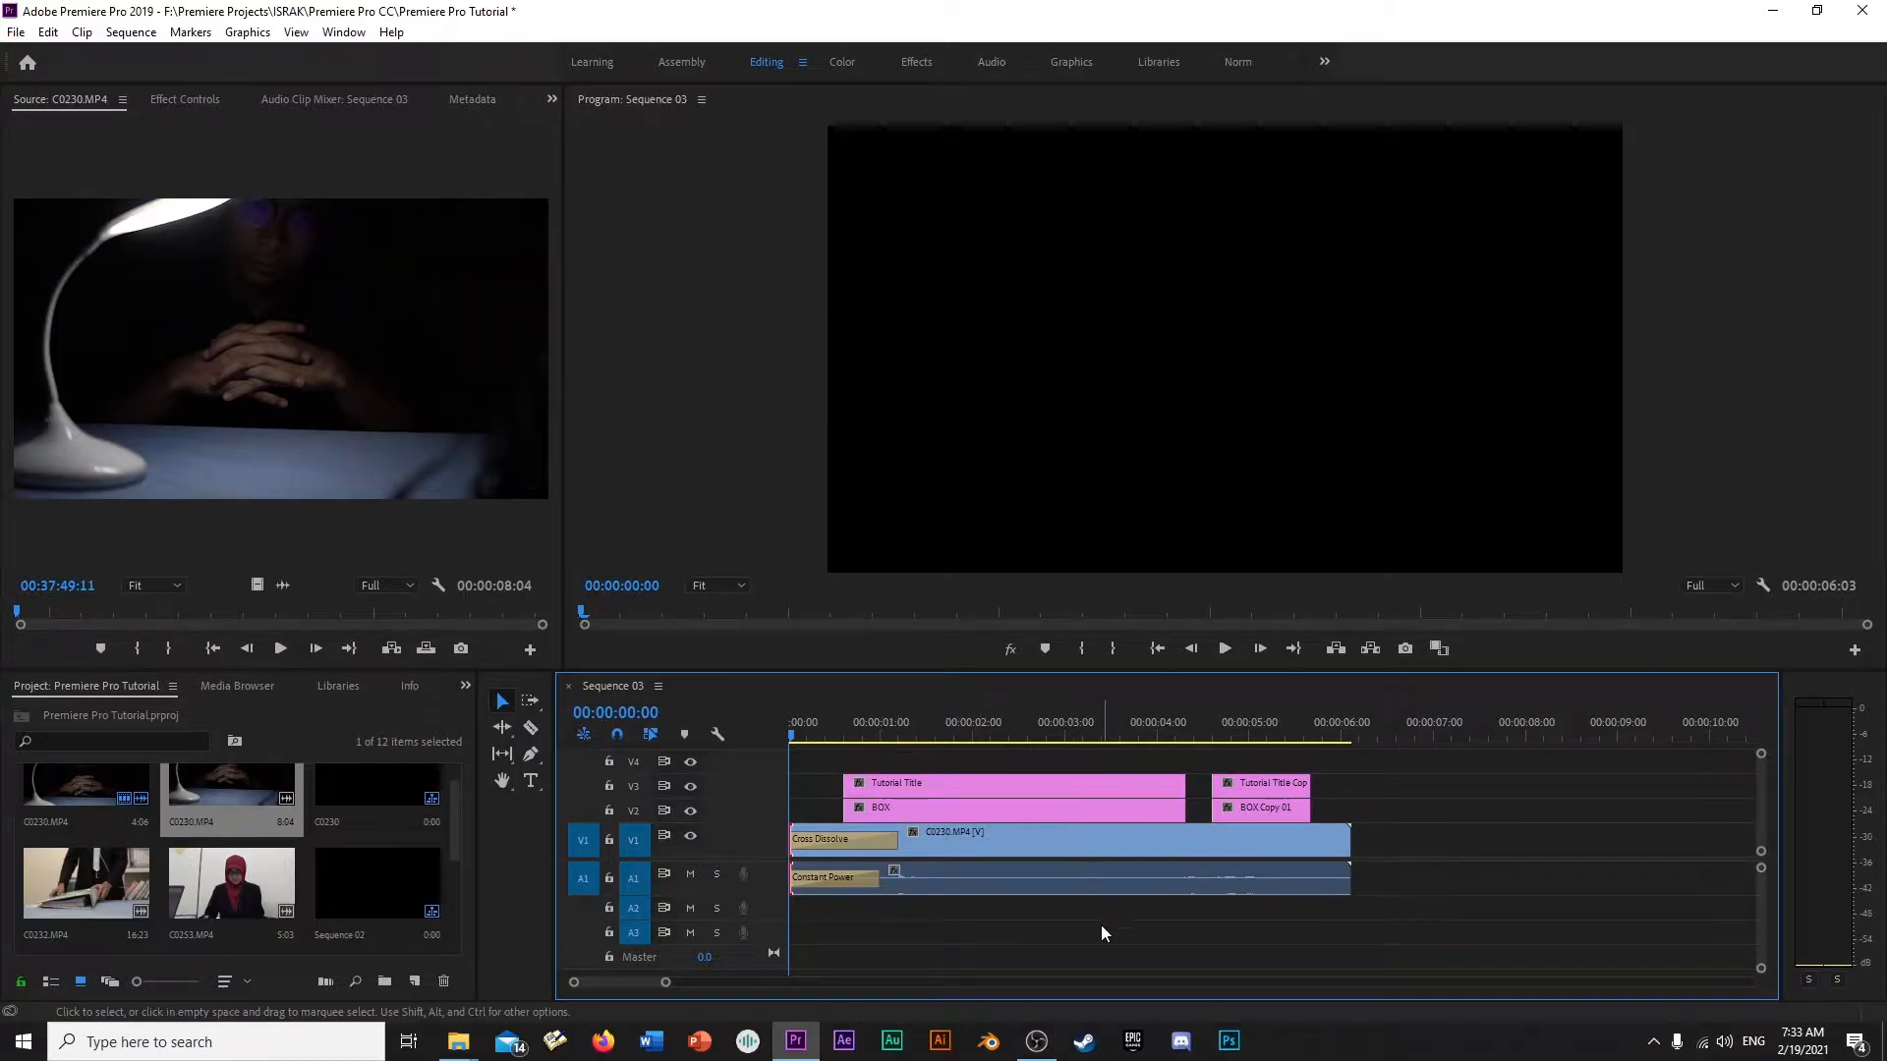
key(space)
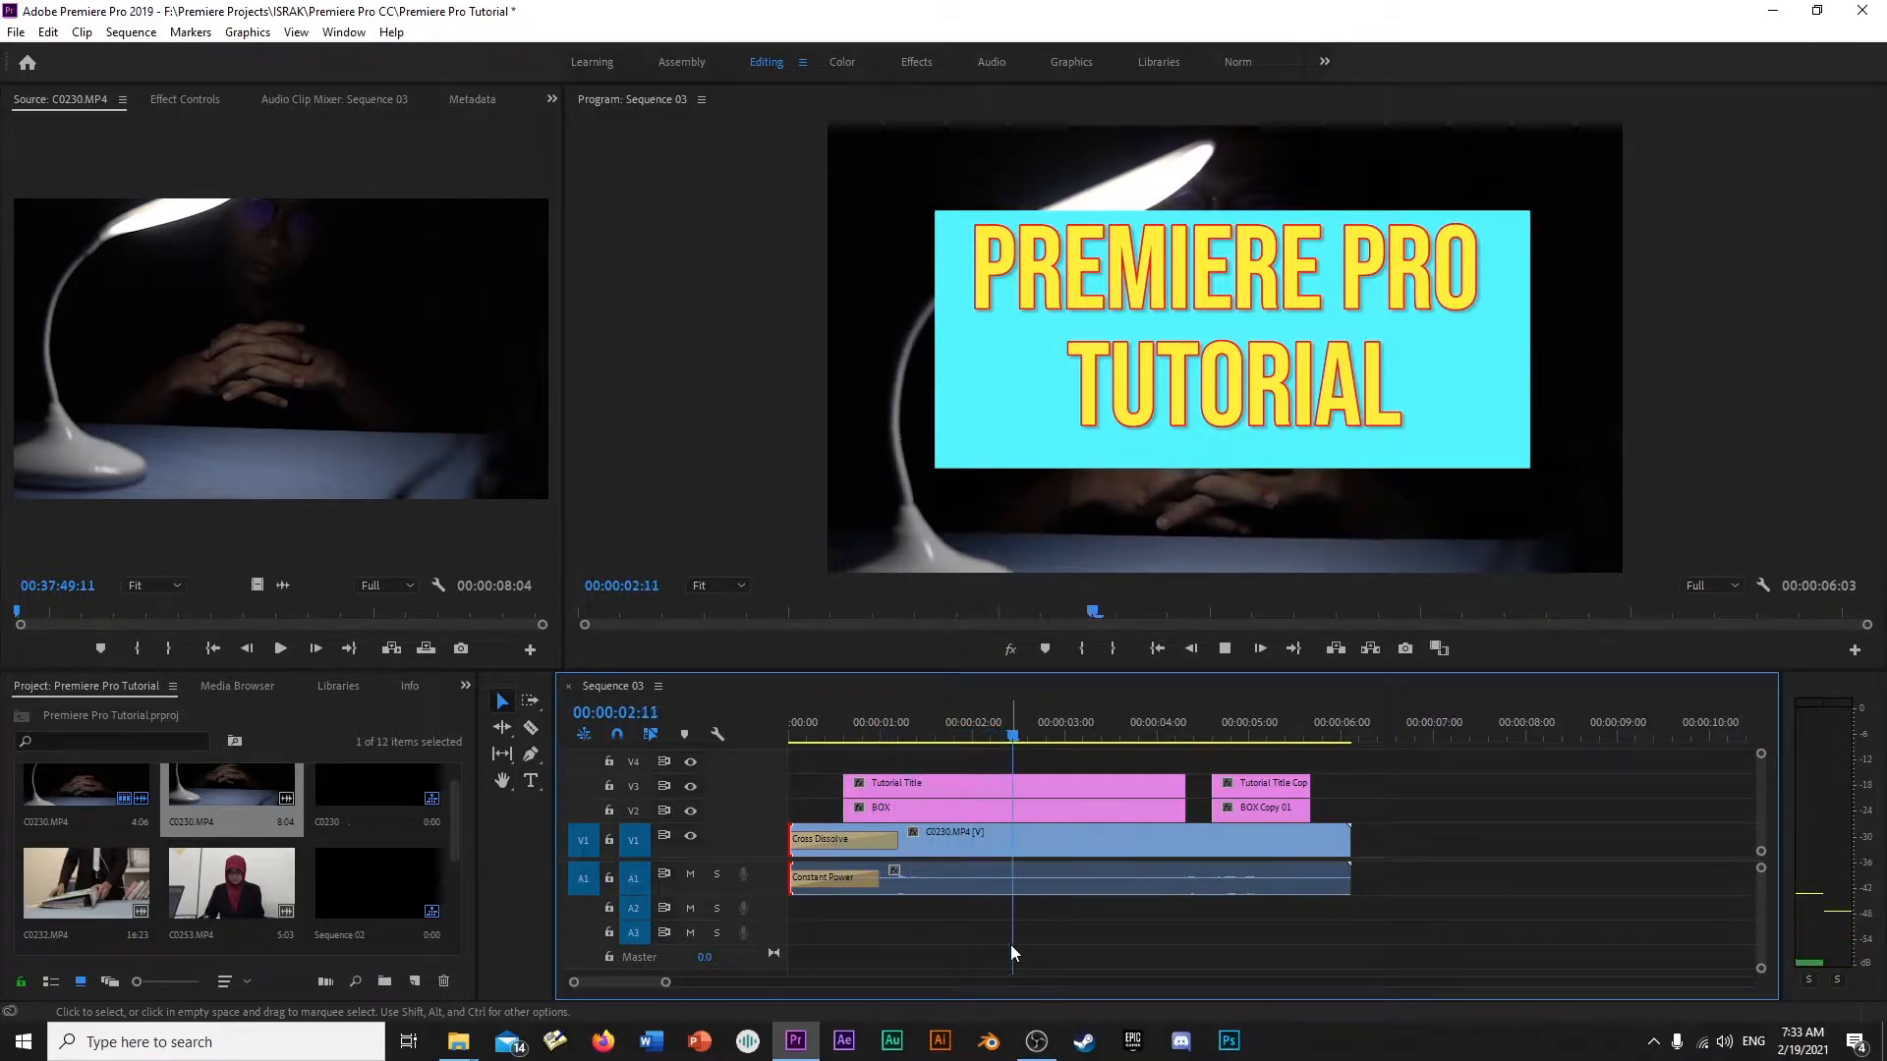
key(space)
drag(1014, 723, 781, 746)
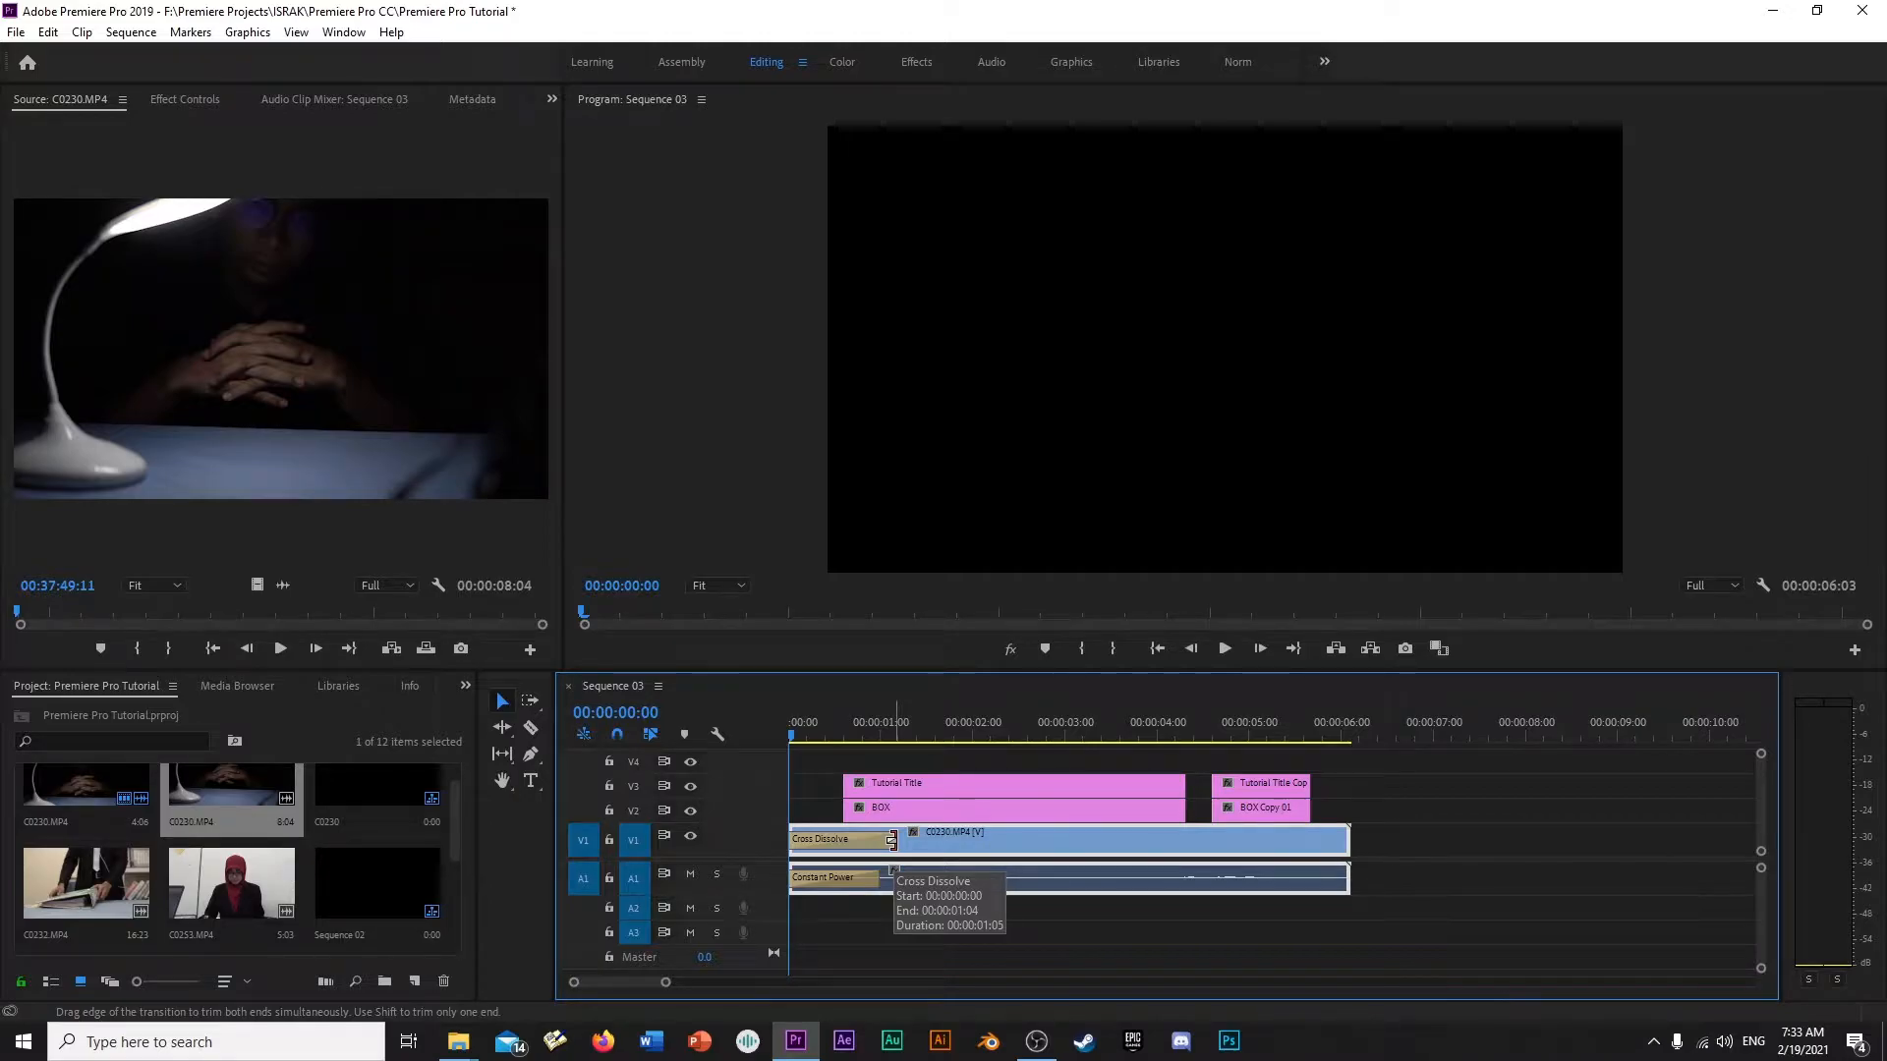
- Lengthen the Cross Dissolve at the start of C0230.MP4 to about 4 seconds and preview it
drag(891, 842, 1151, 843)
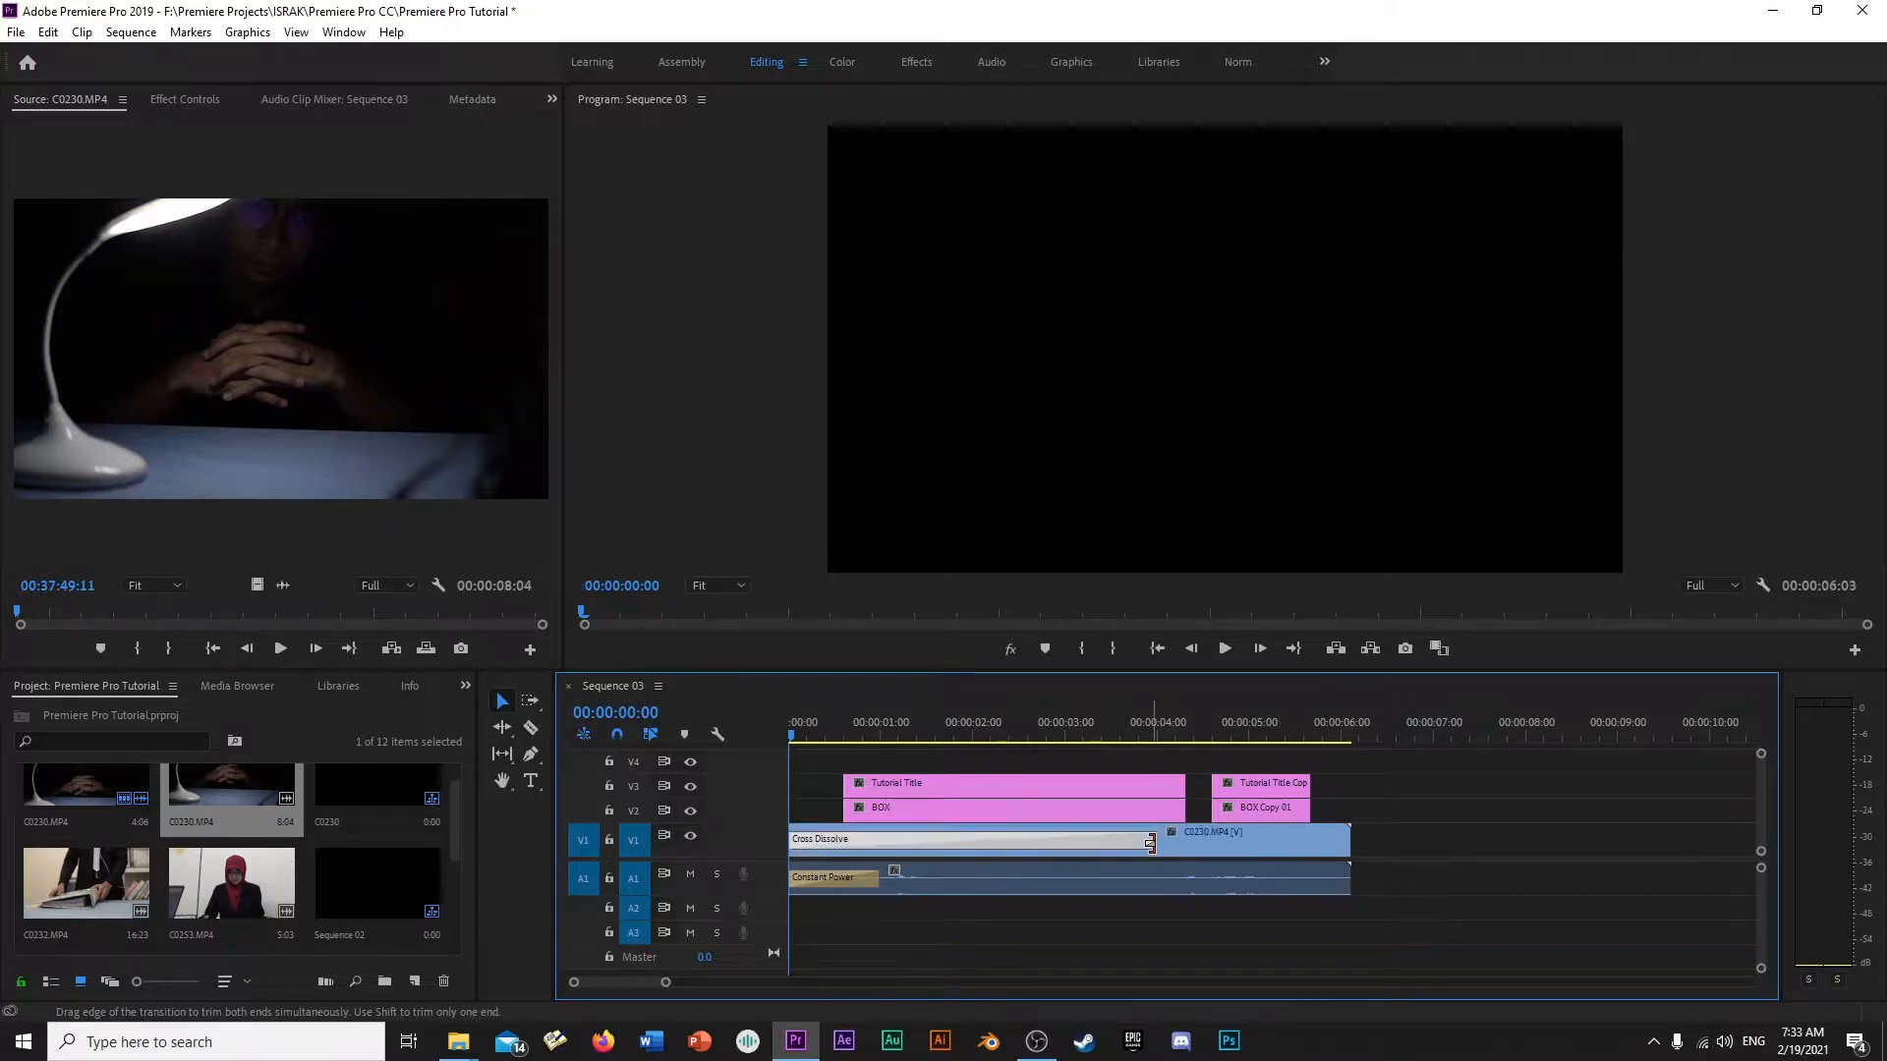
key(space)
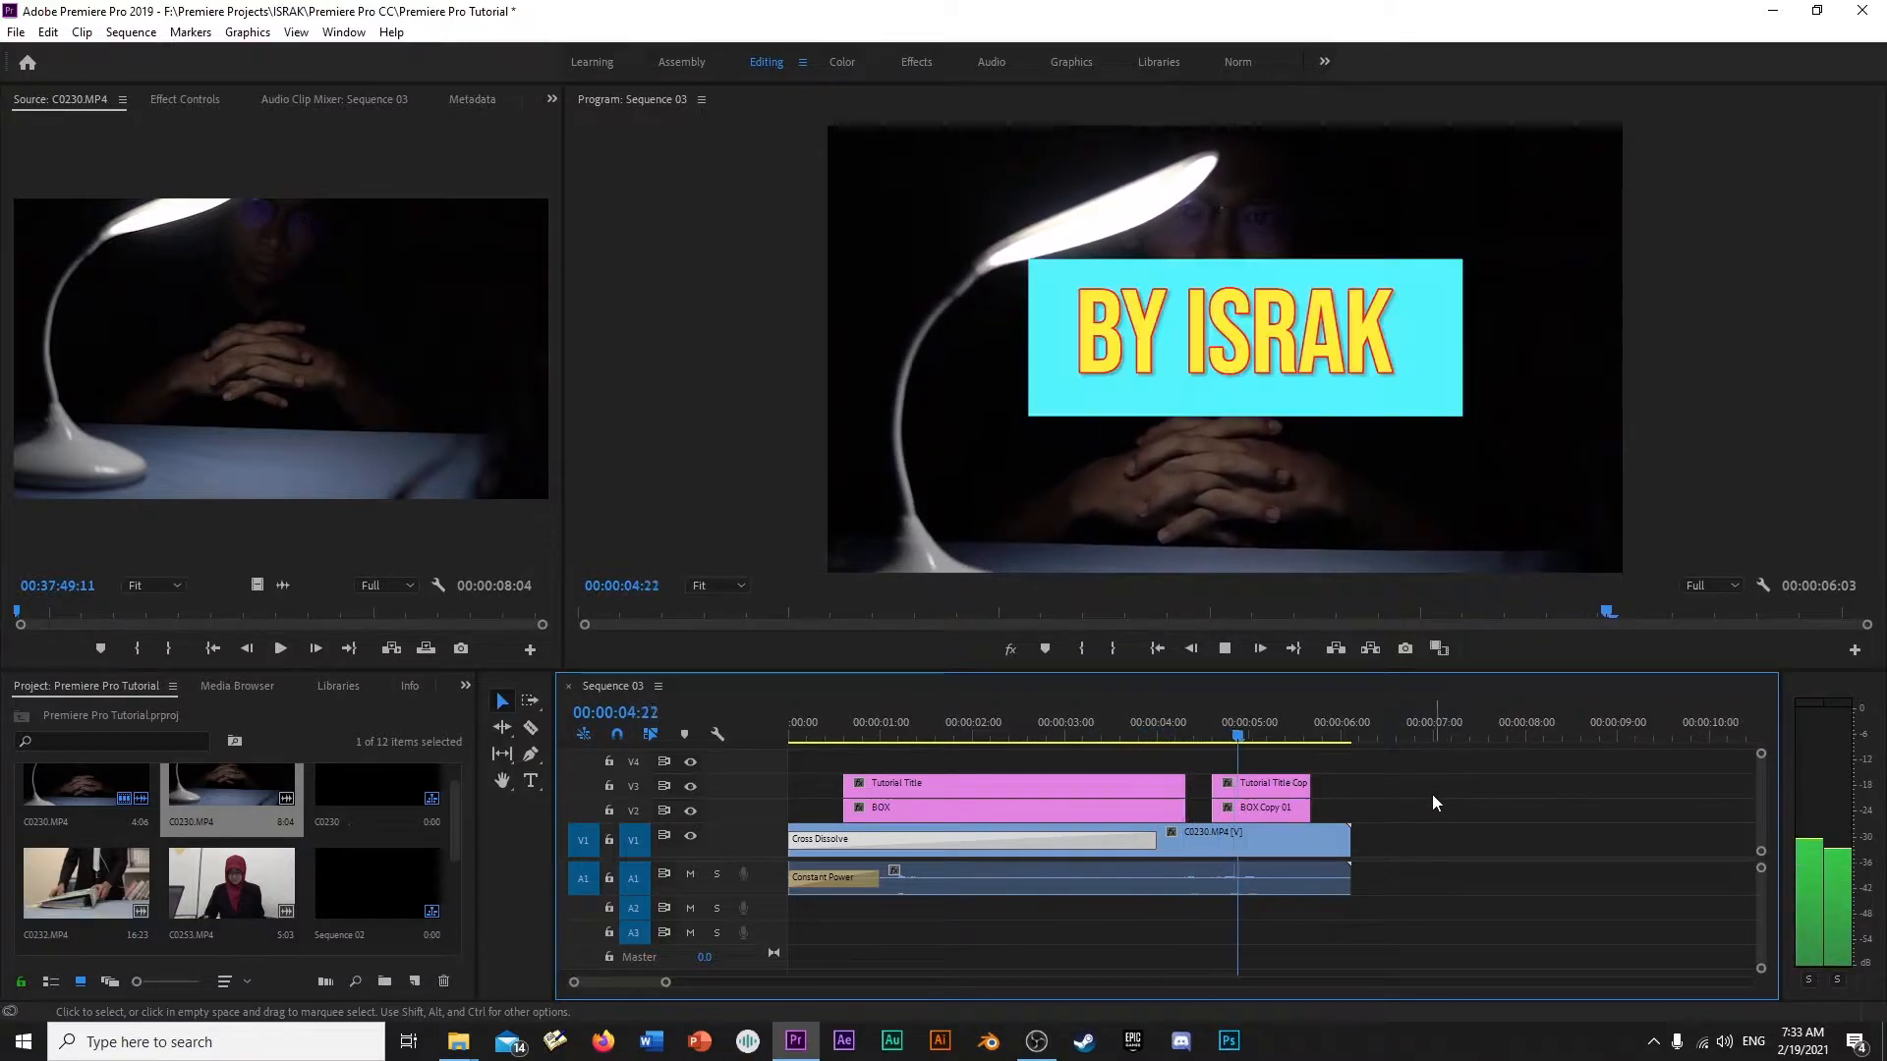
drag(1297, 735, 1213, 735)
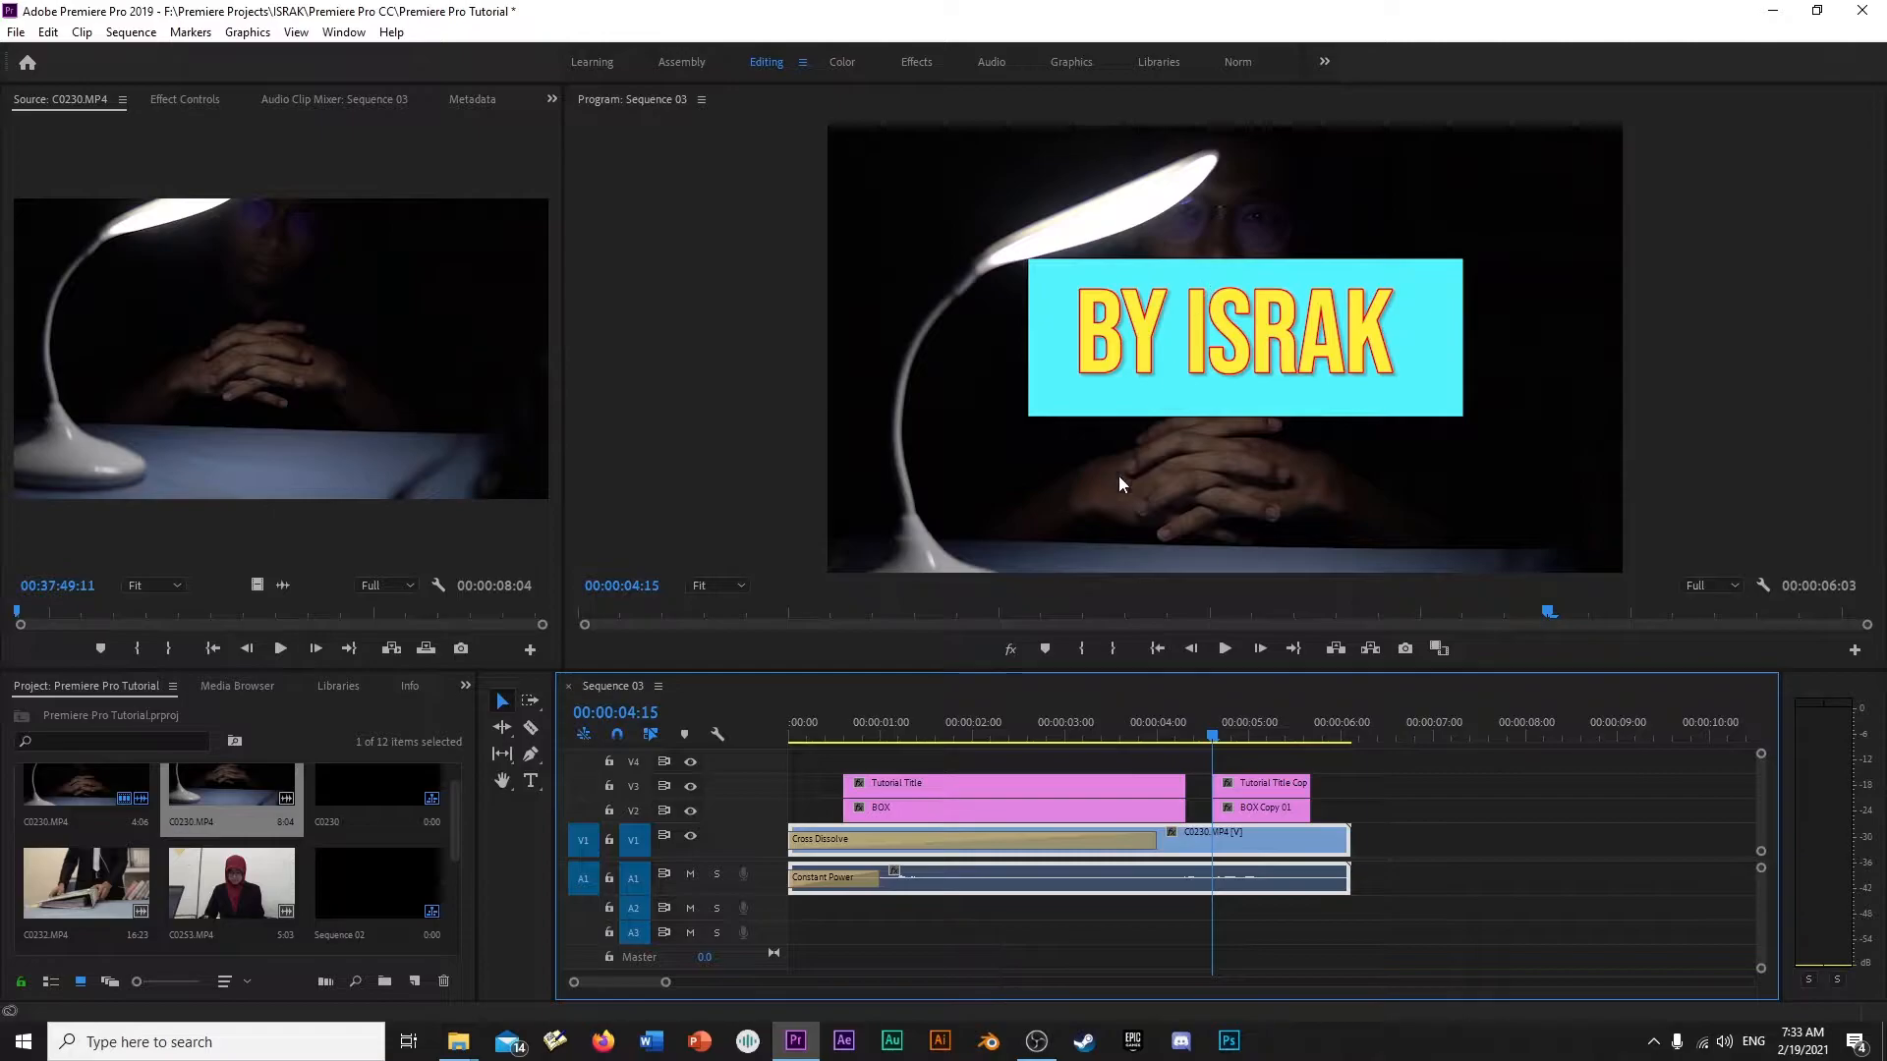
- Place the C0232.MP4 clip on V1 after C0230.MP4, starting at 00:00:06:17 so a short gap remains between them
double_click(86, 882)
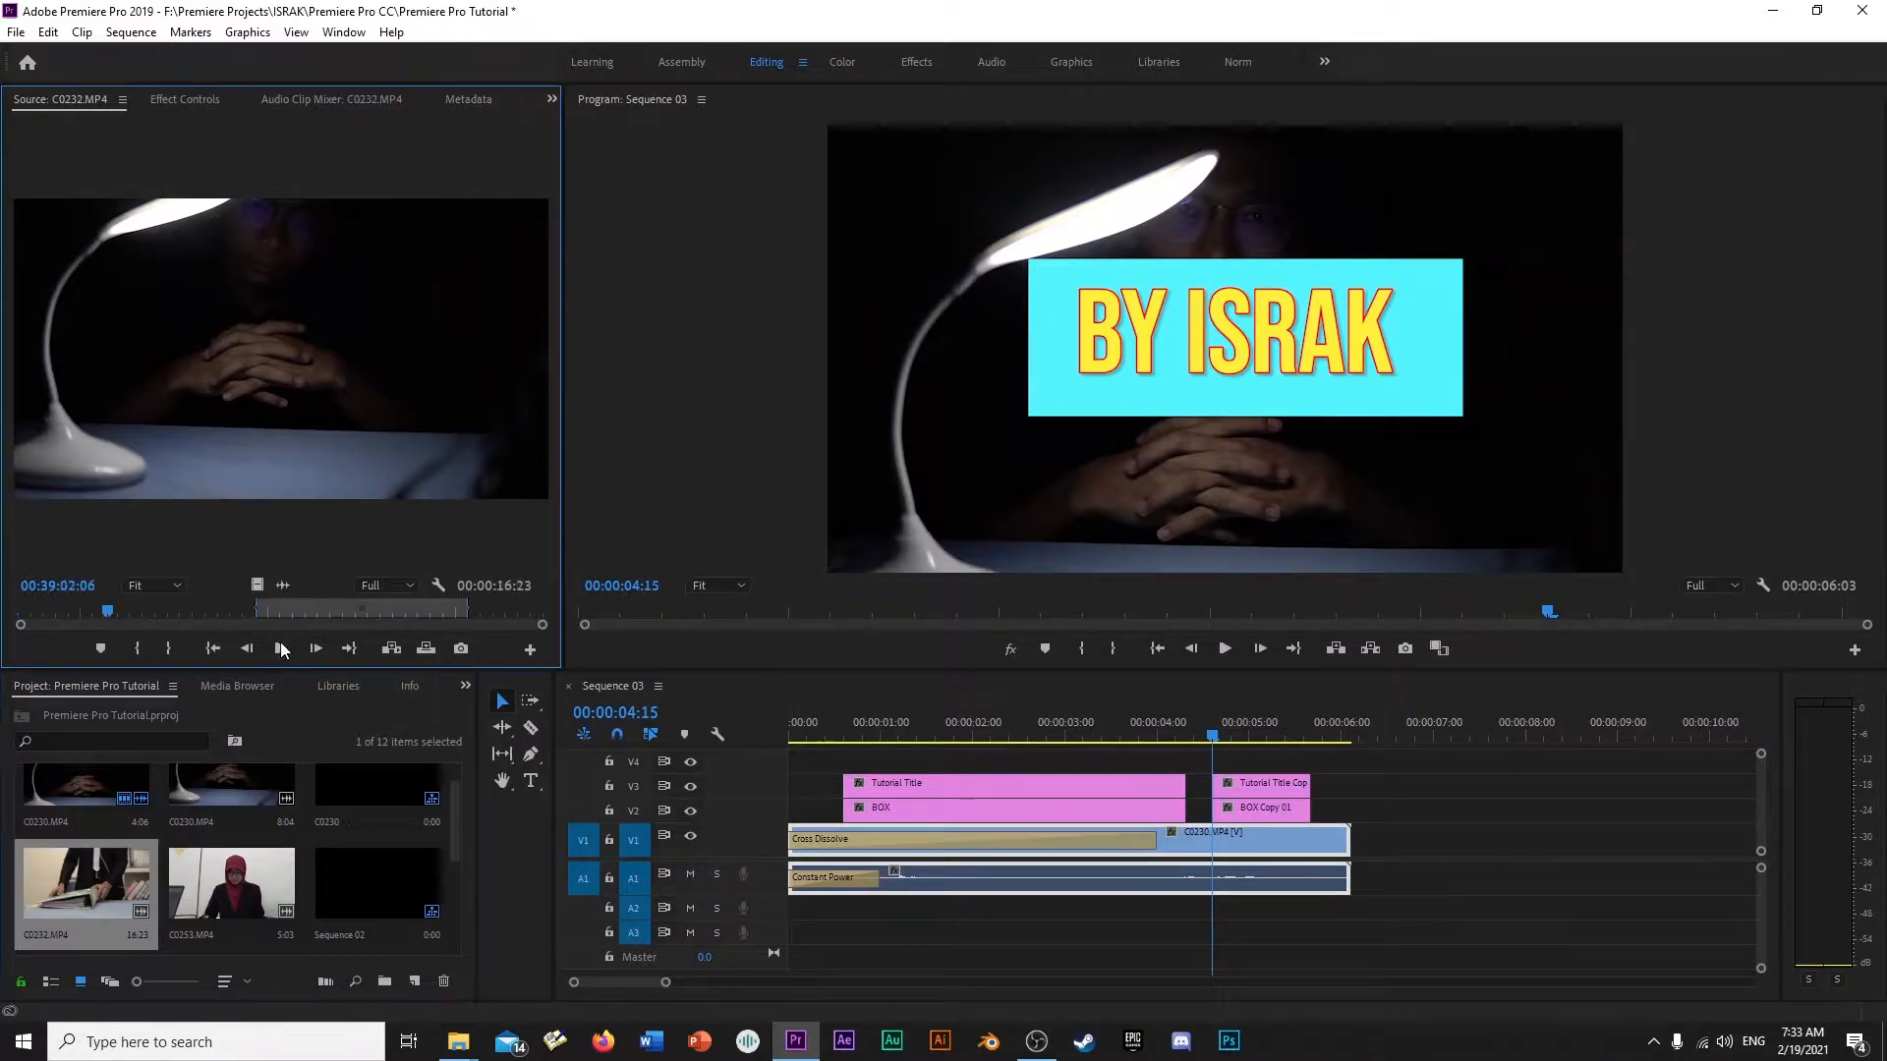
drag(388, 491, 1421, 849)
drag(1400, 731, 1053, 748)
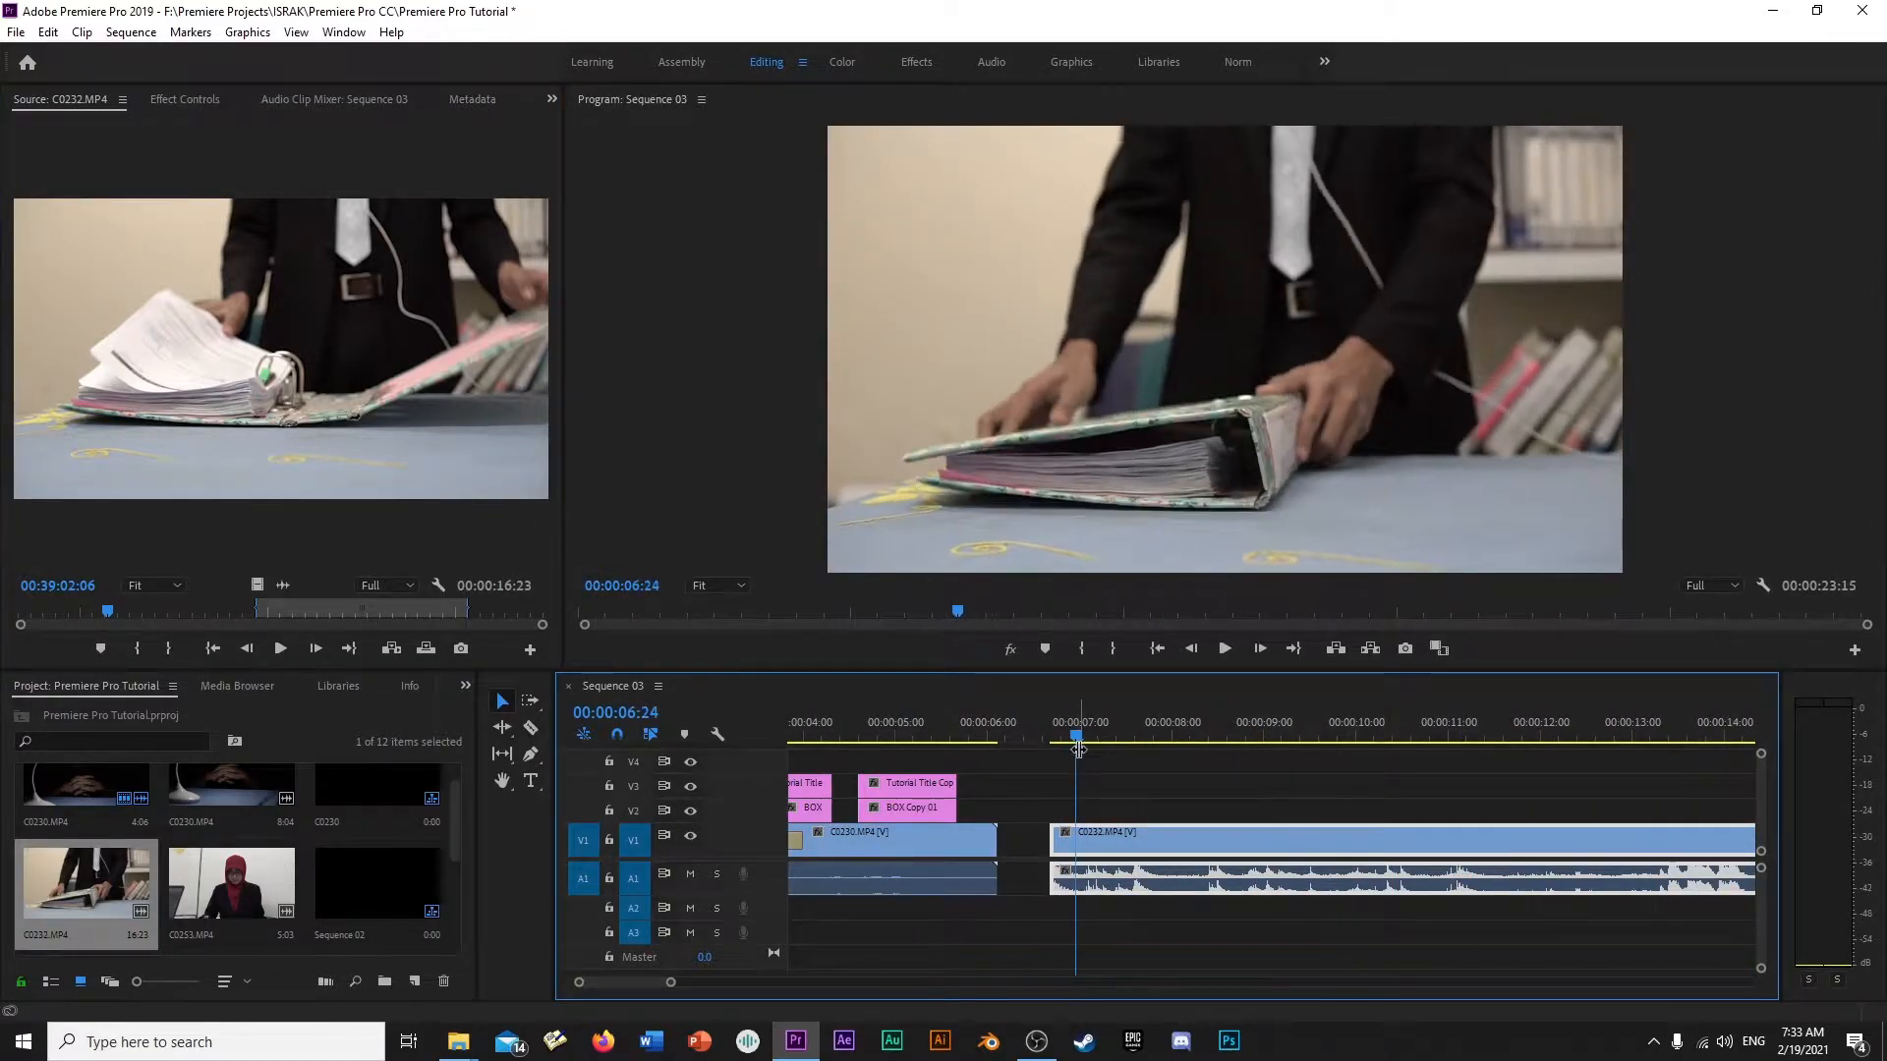
- Apply the default transitions to the start of C0232.MP4, stretch its Cross Dissolve to about 8 seconds and preview the slow fade-in
right_click(1191, 841)
click(1240, 967)
drag(1294, 839, 1701, 840)
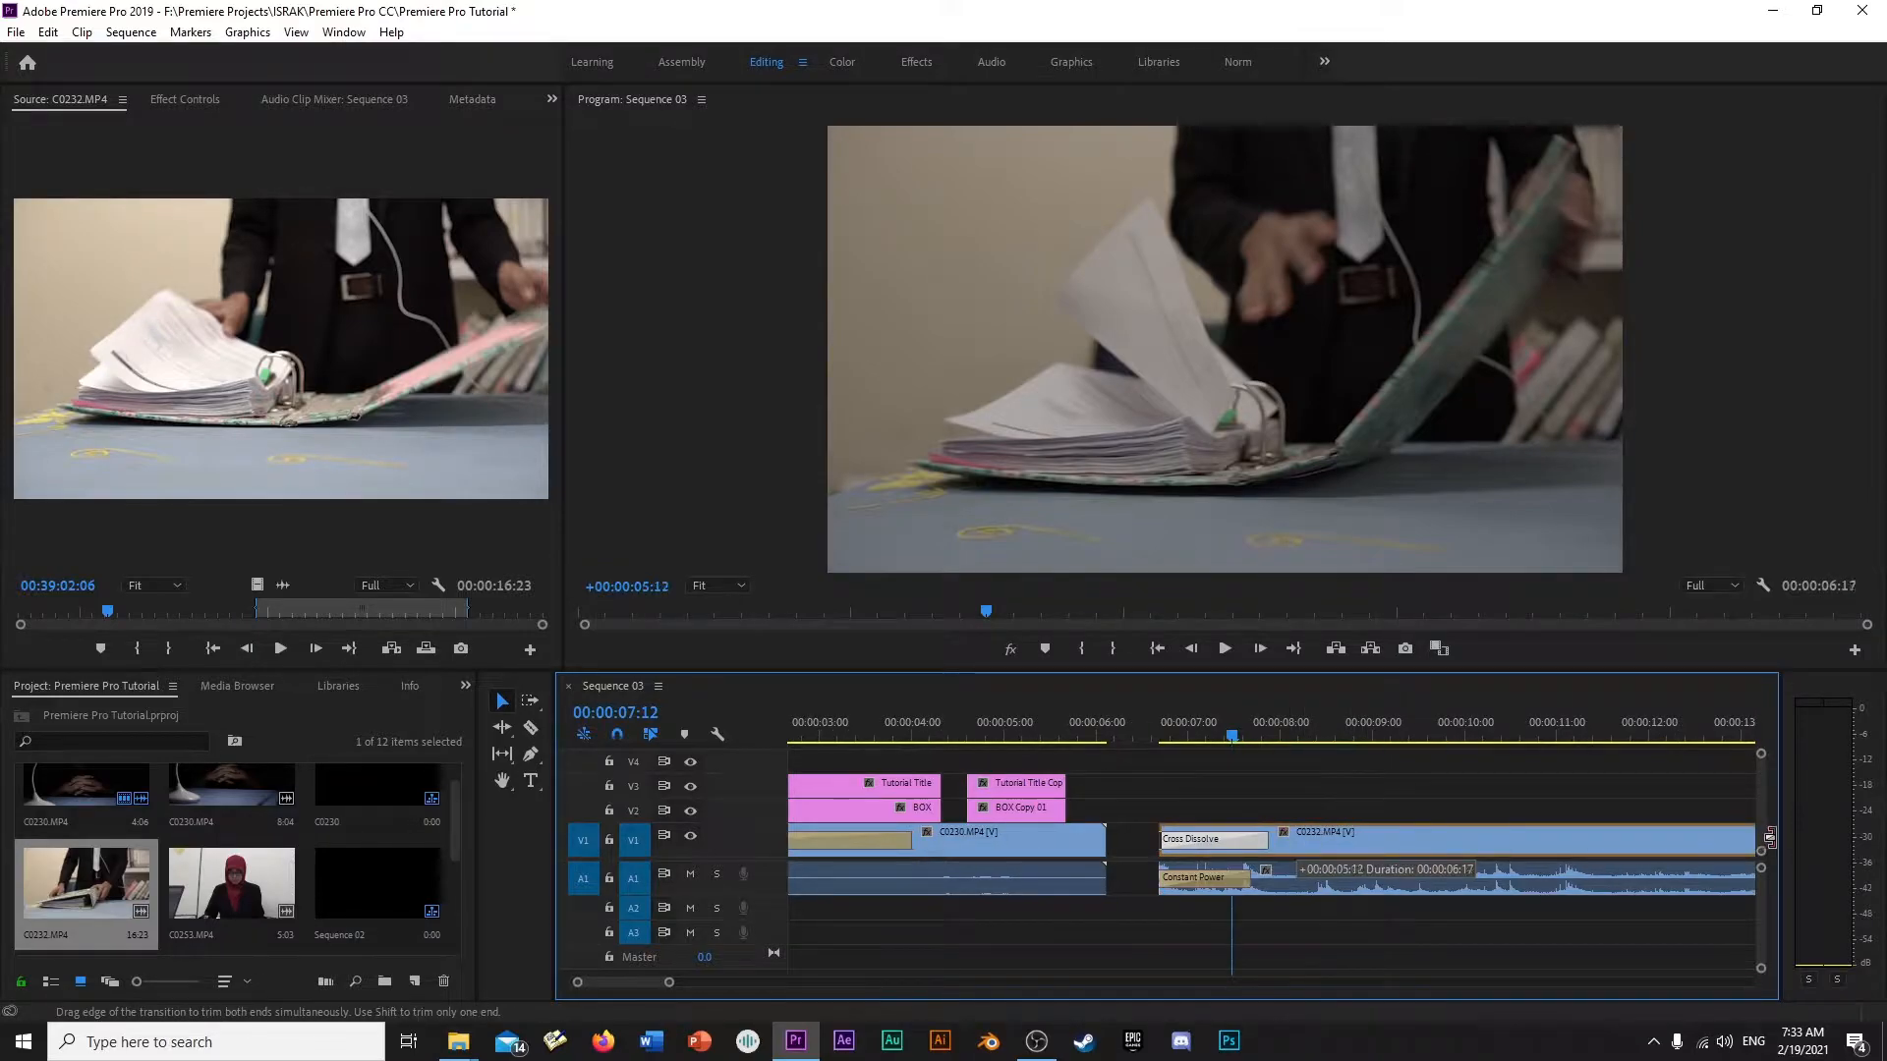
drag(1012, 732, 933, 740)
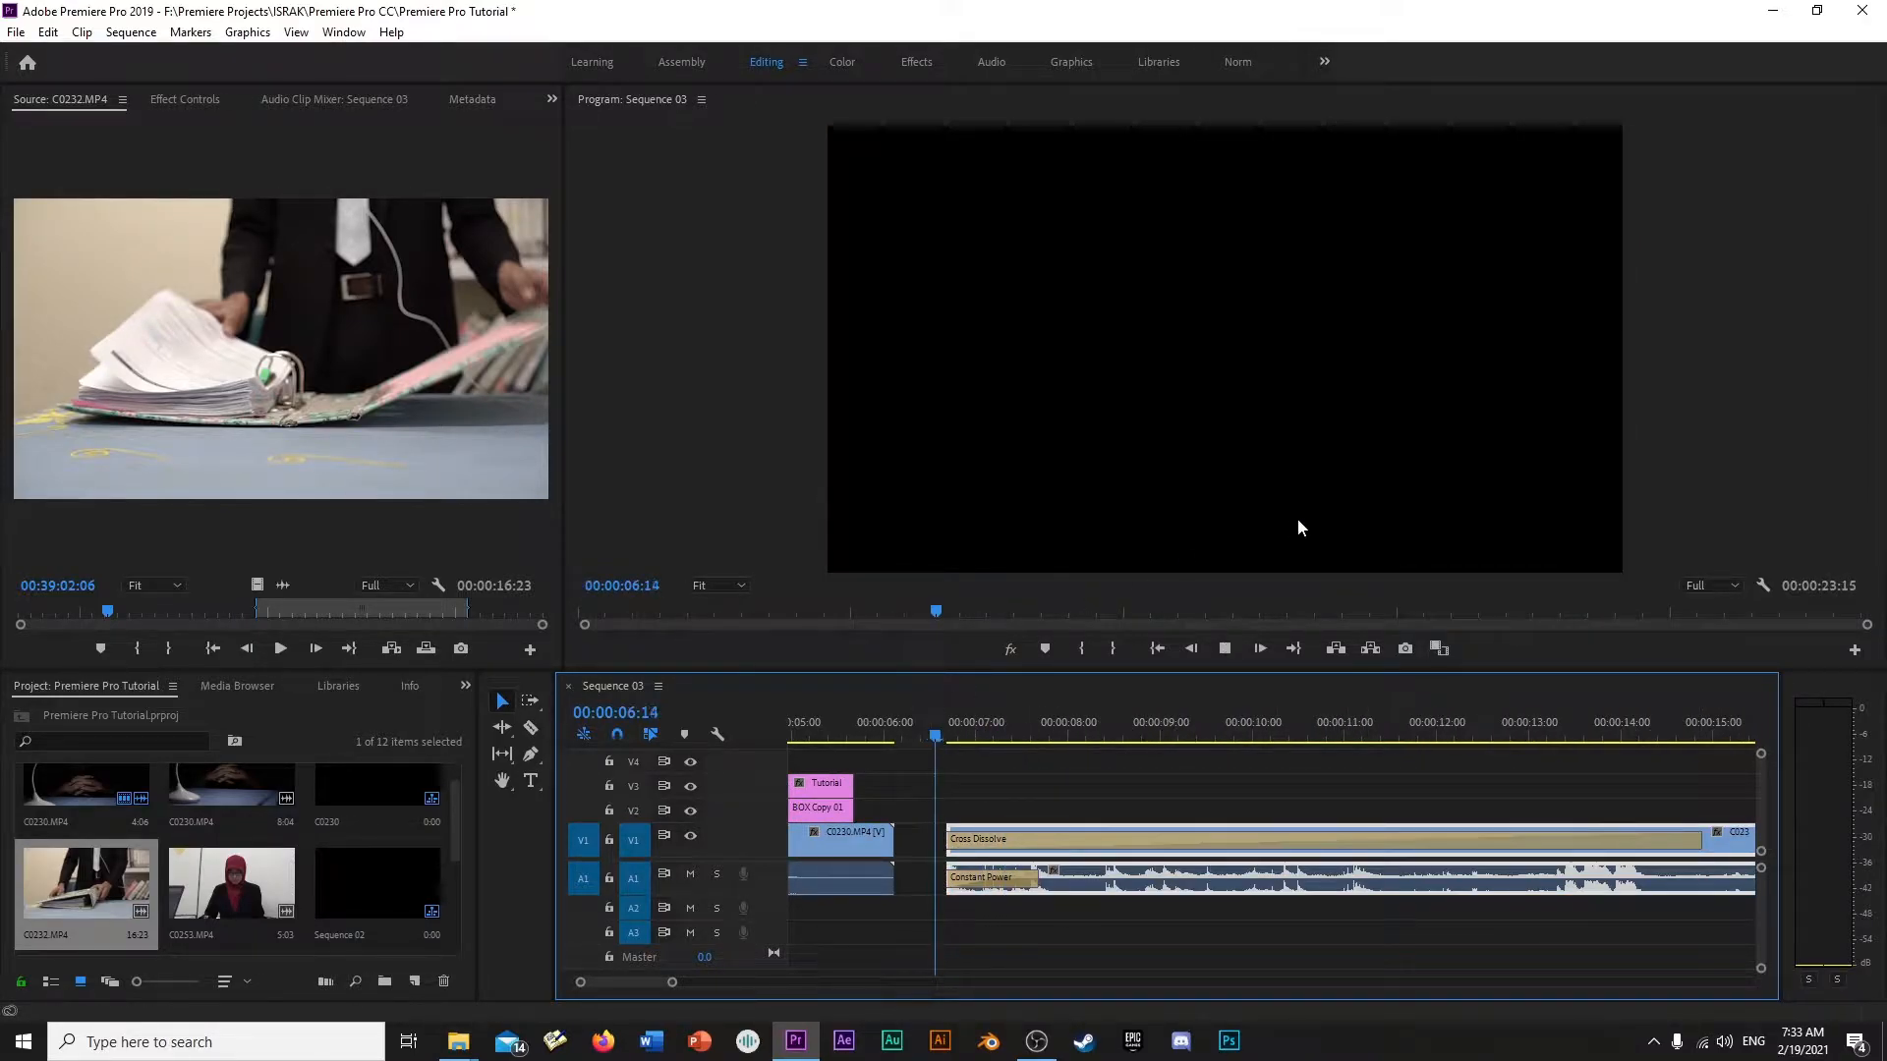
key(space)
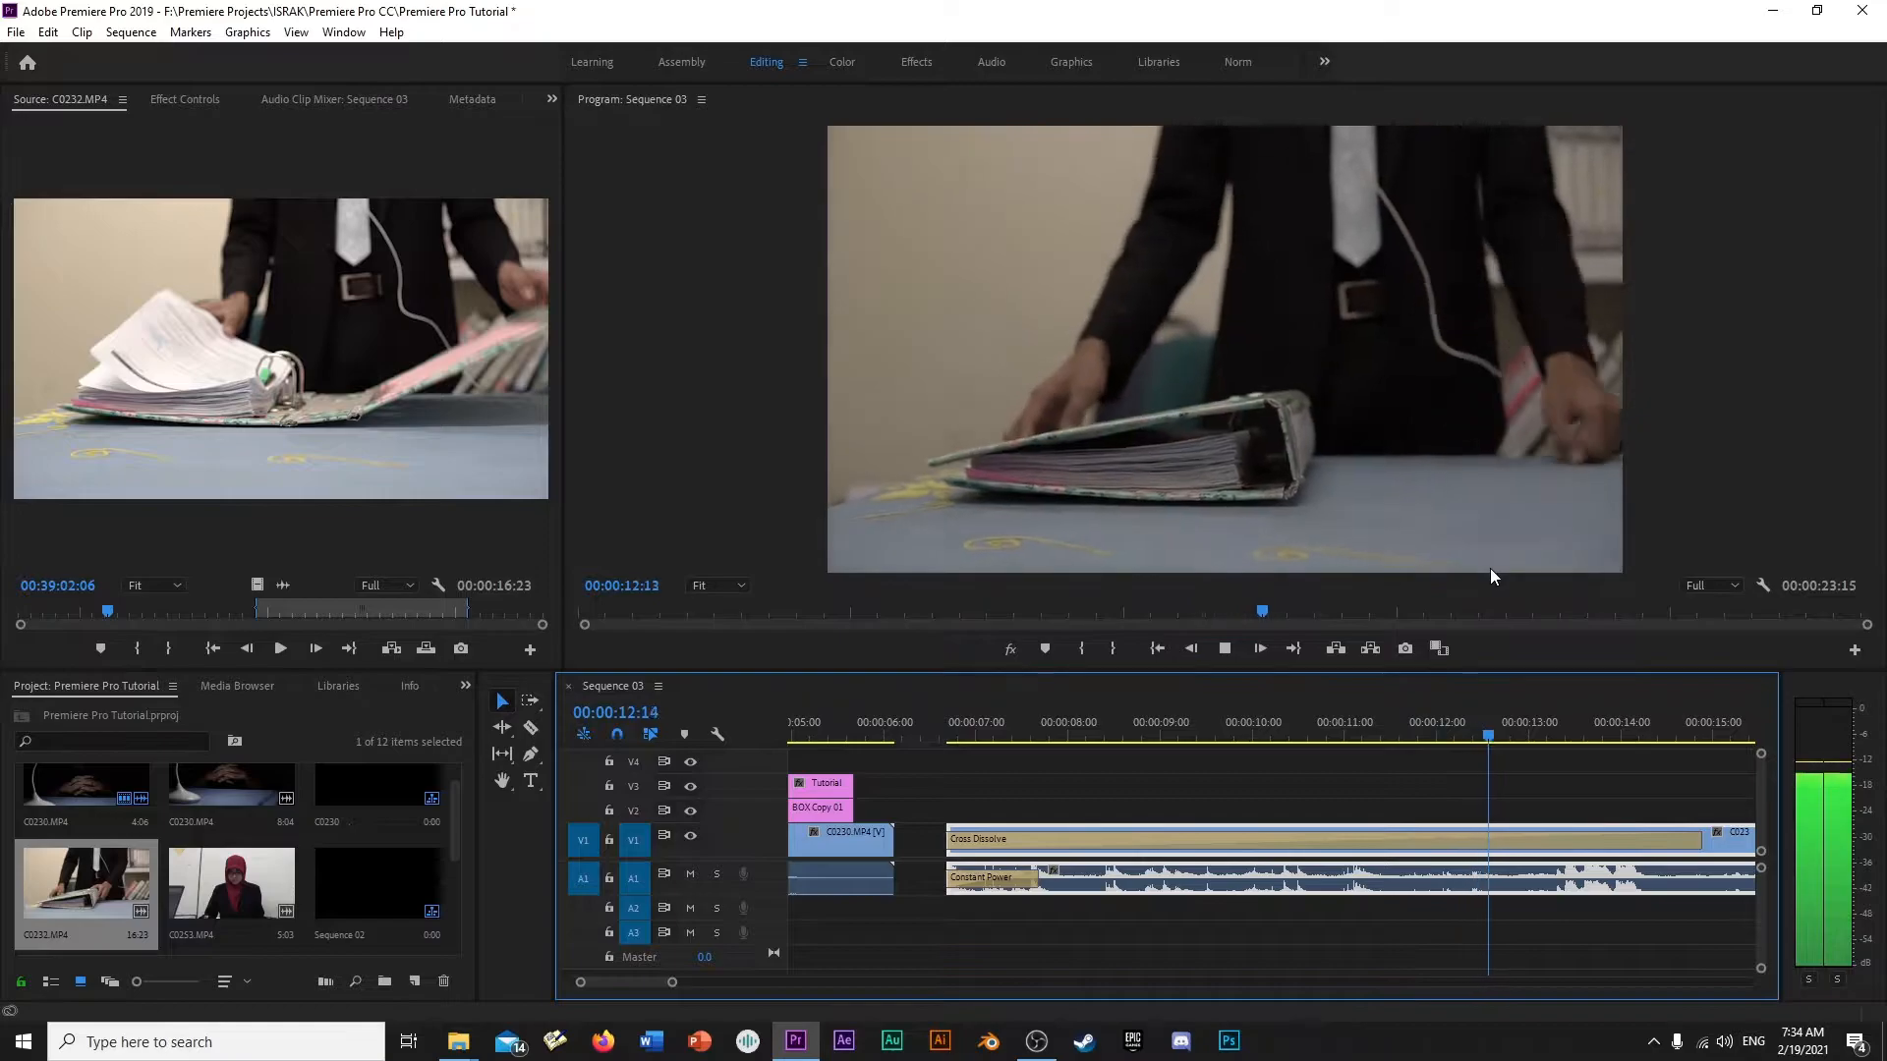
key(space)
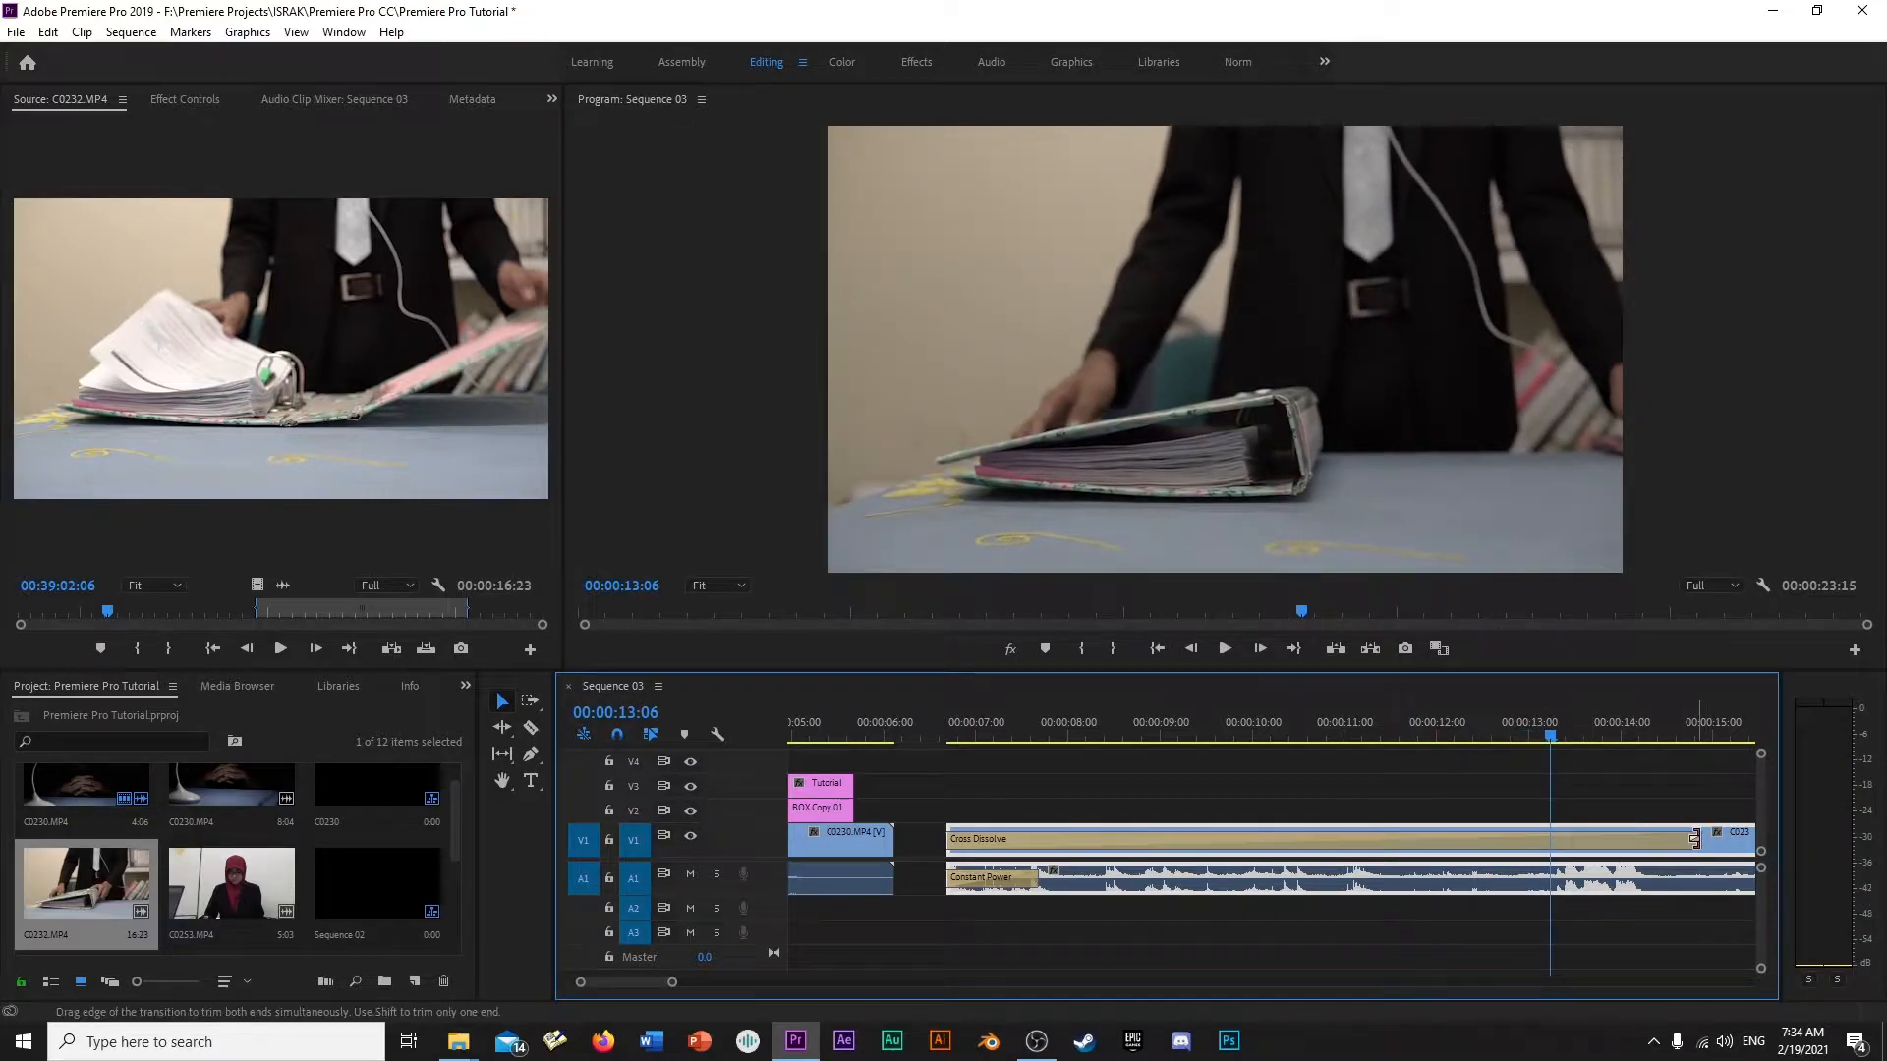
- Shorten the Cross Dissolve at the start of C0232.MP4 to a few frames and play back the quick fade-in
drag(1694, 838, 965, 851)
click(932, 728)
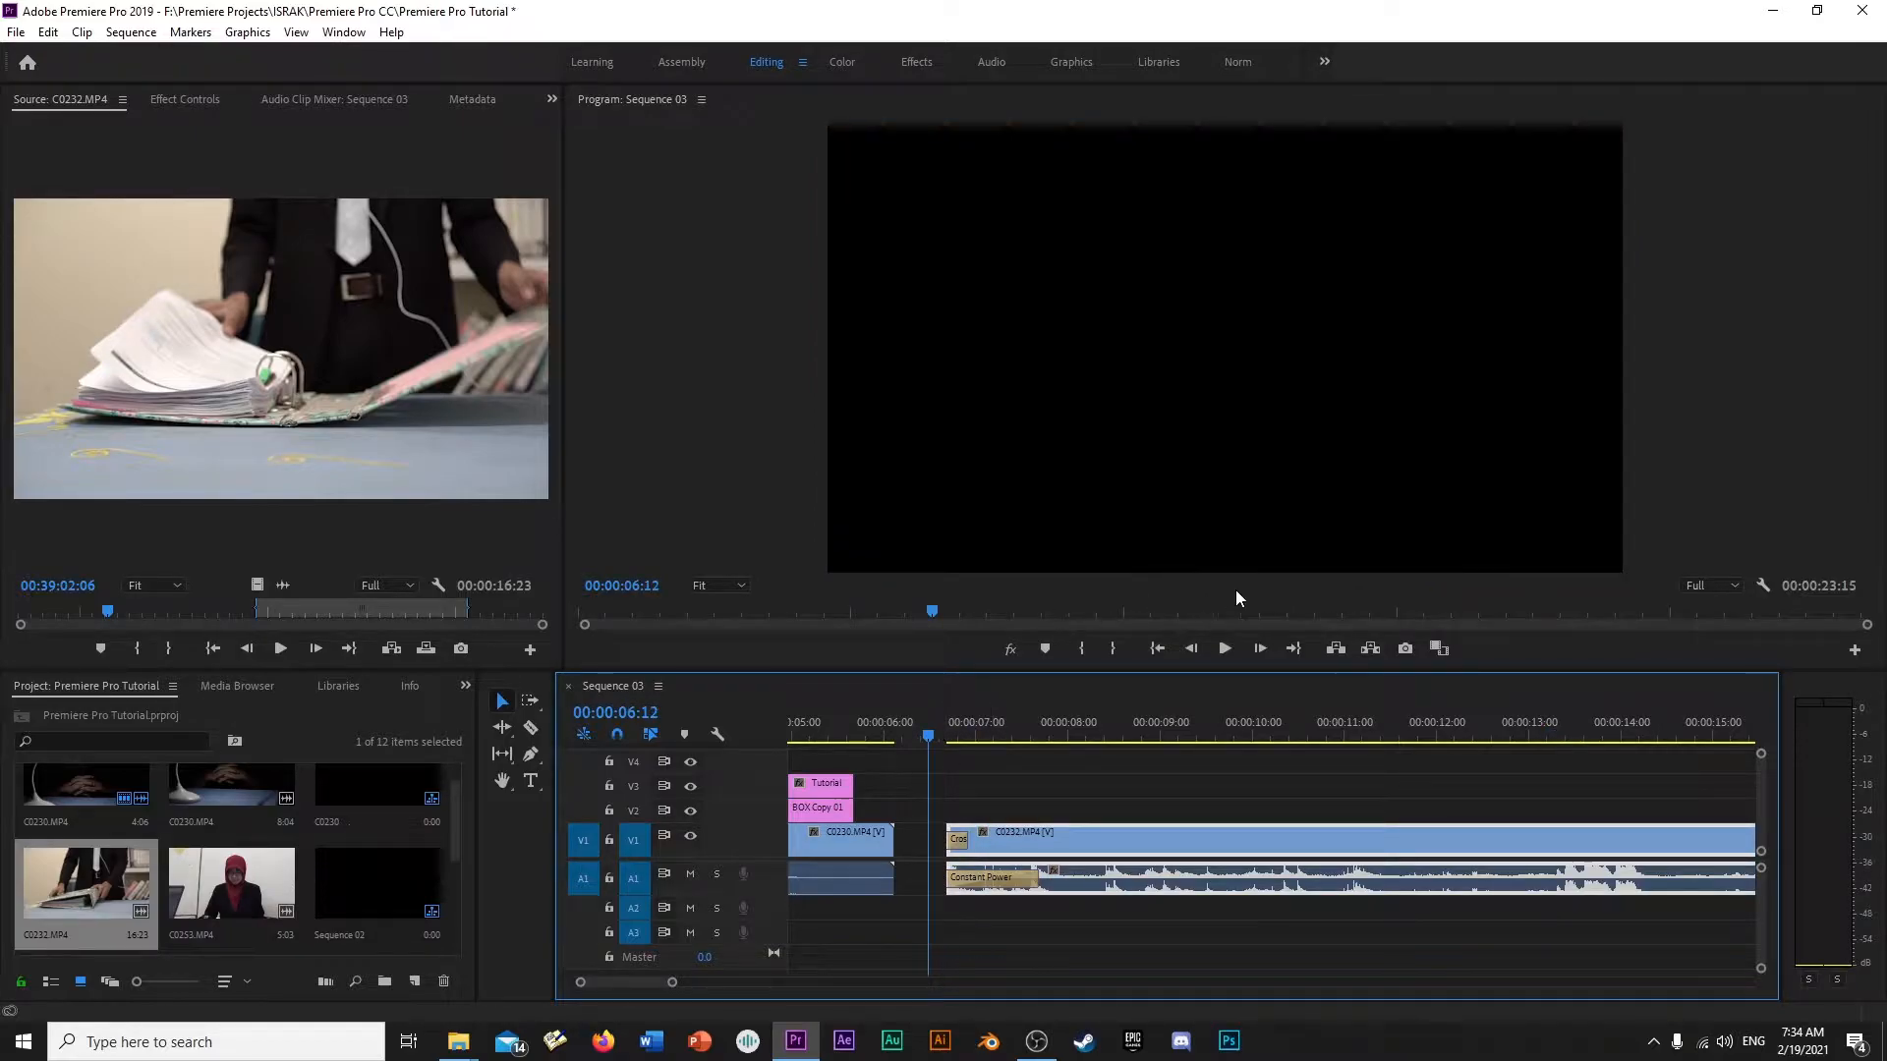
key(space)
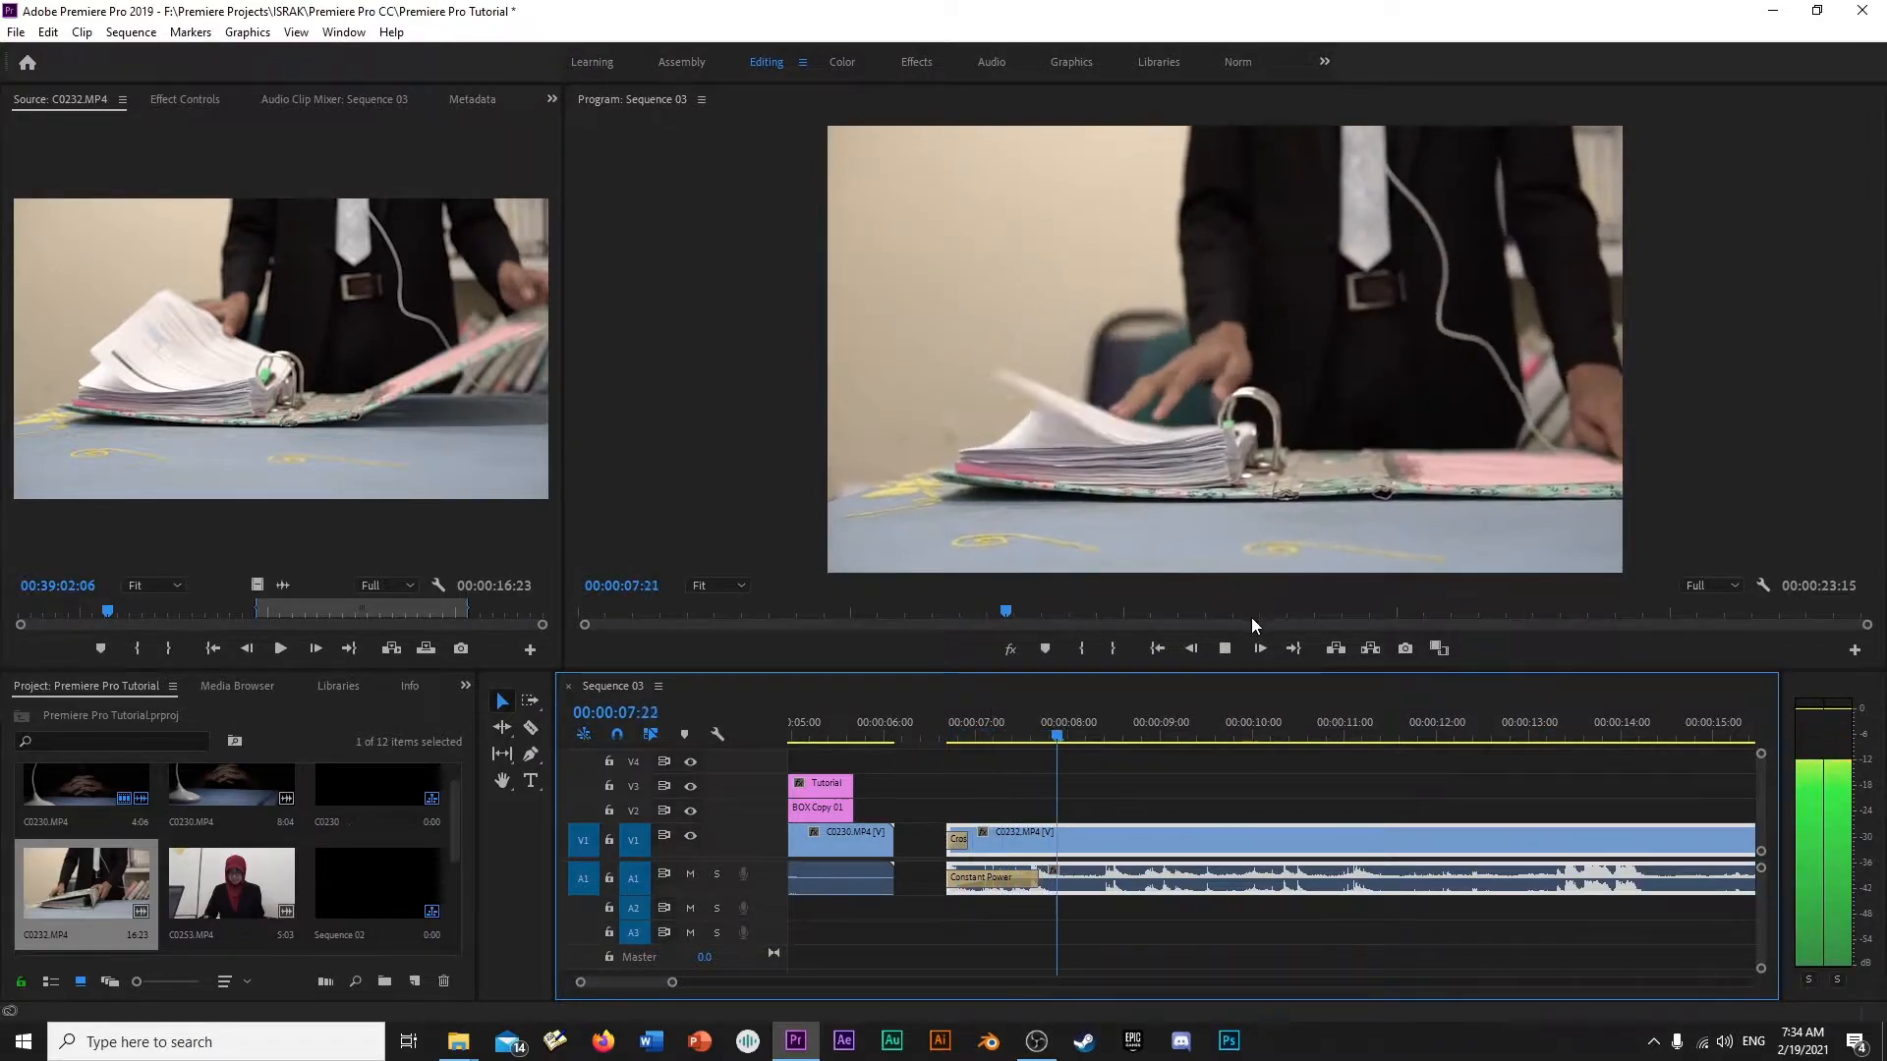
key(space)
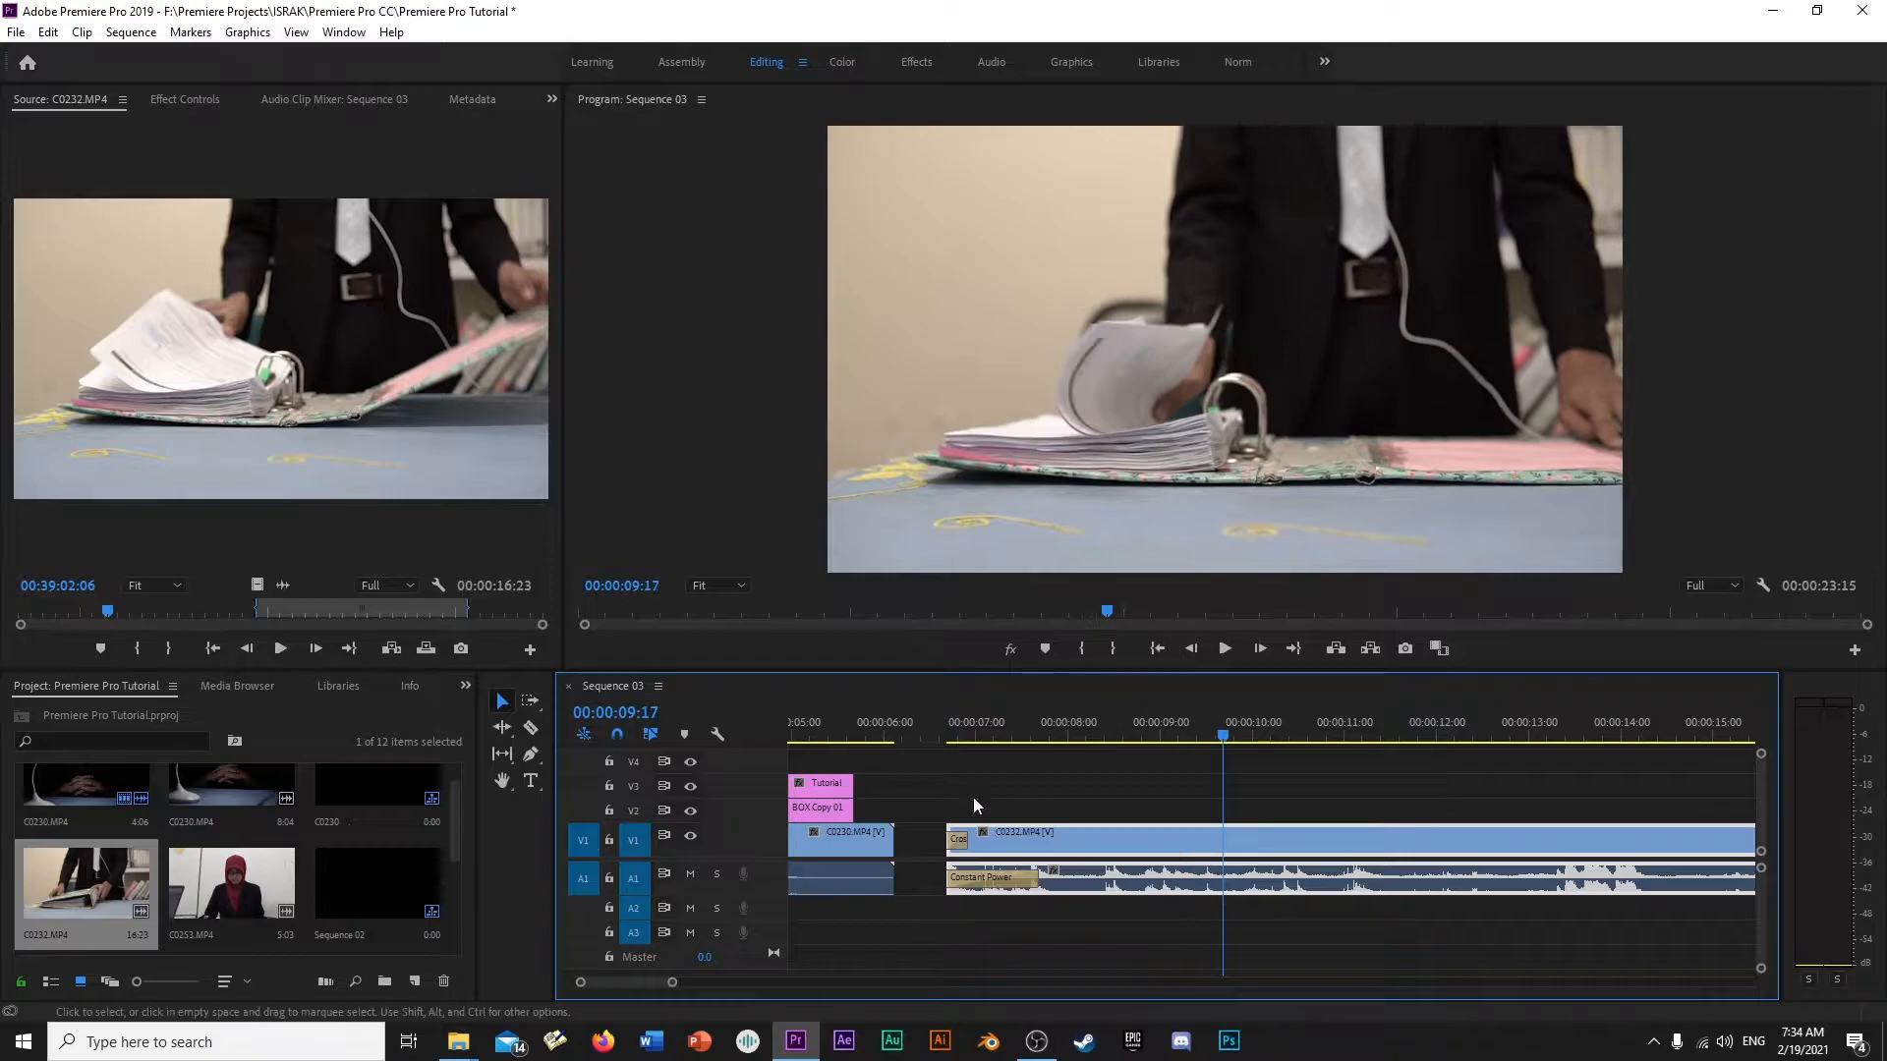
- Delete the Cross Dissolve at the start of C0232.MP4 and play the clip without the video fade
click(958, 843)
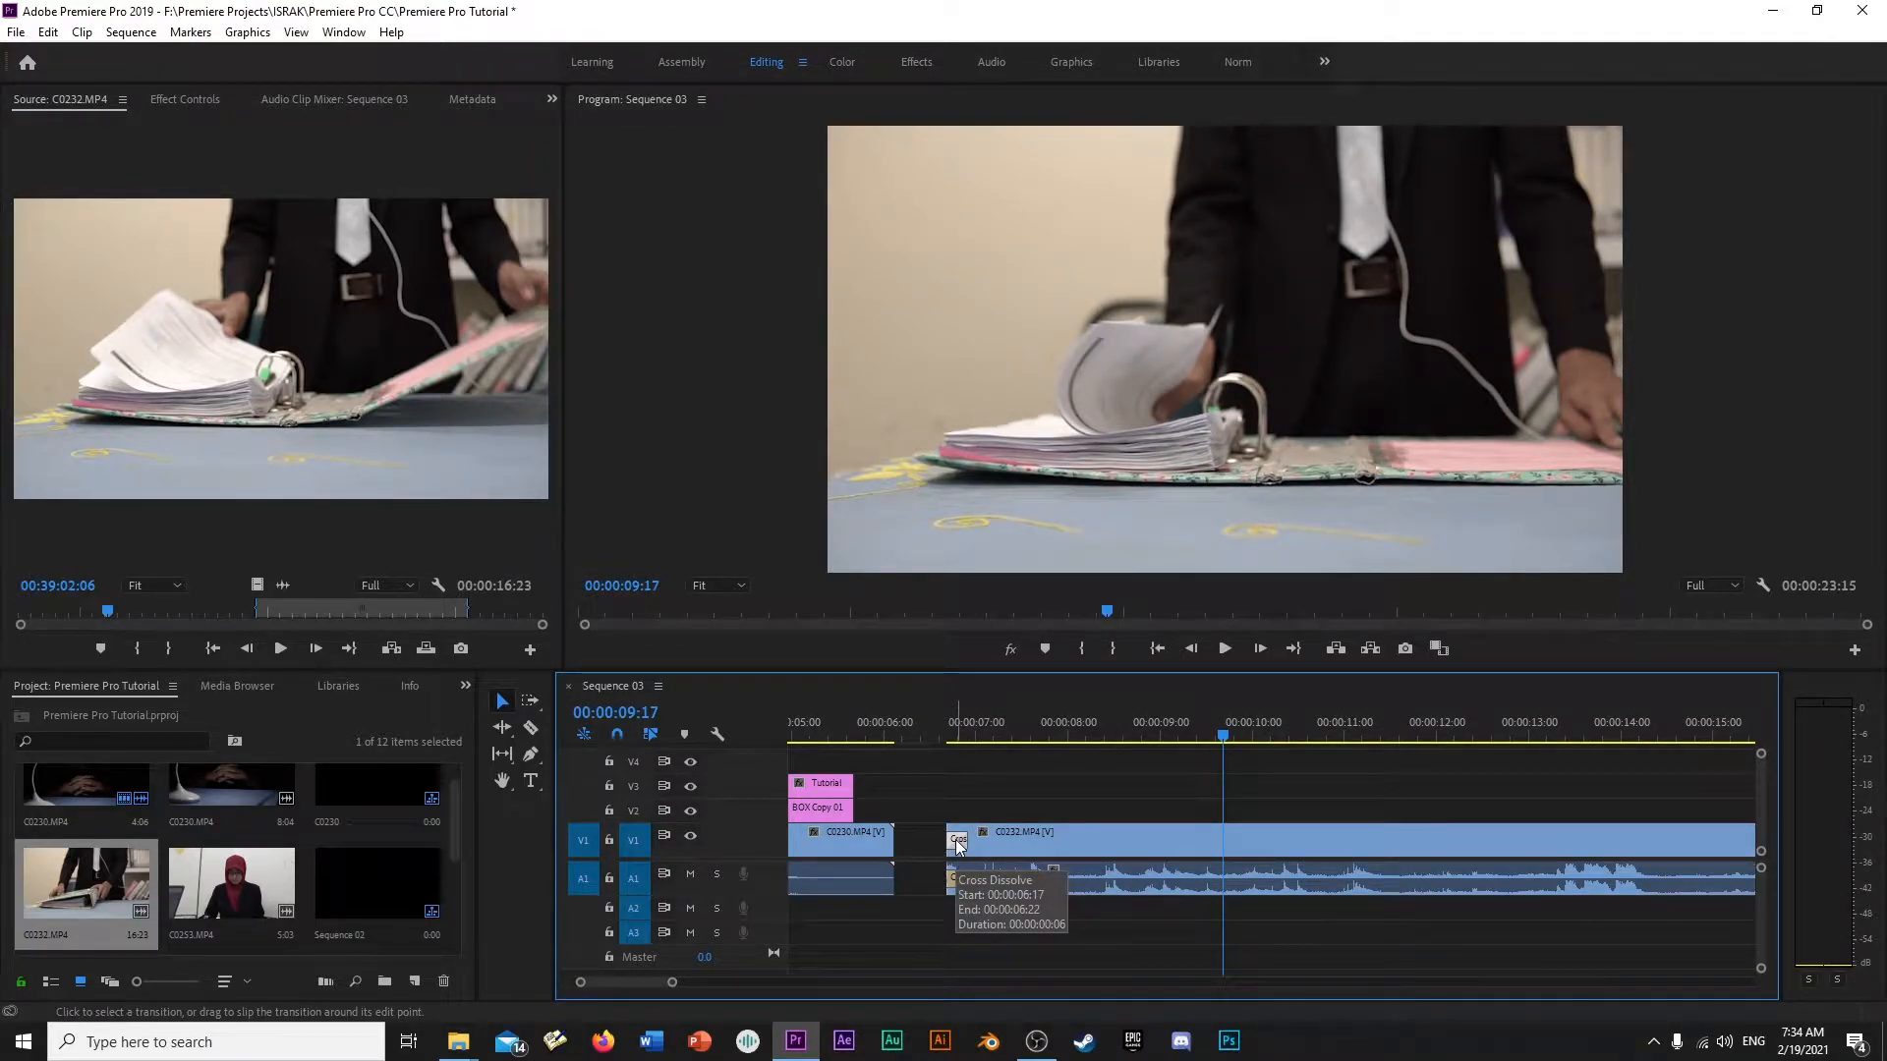
key(Delete)
click(939, 738)
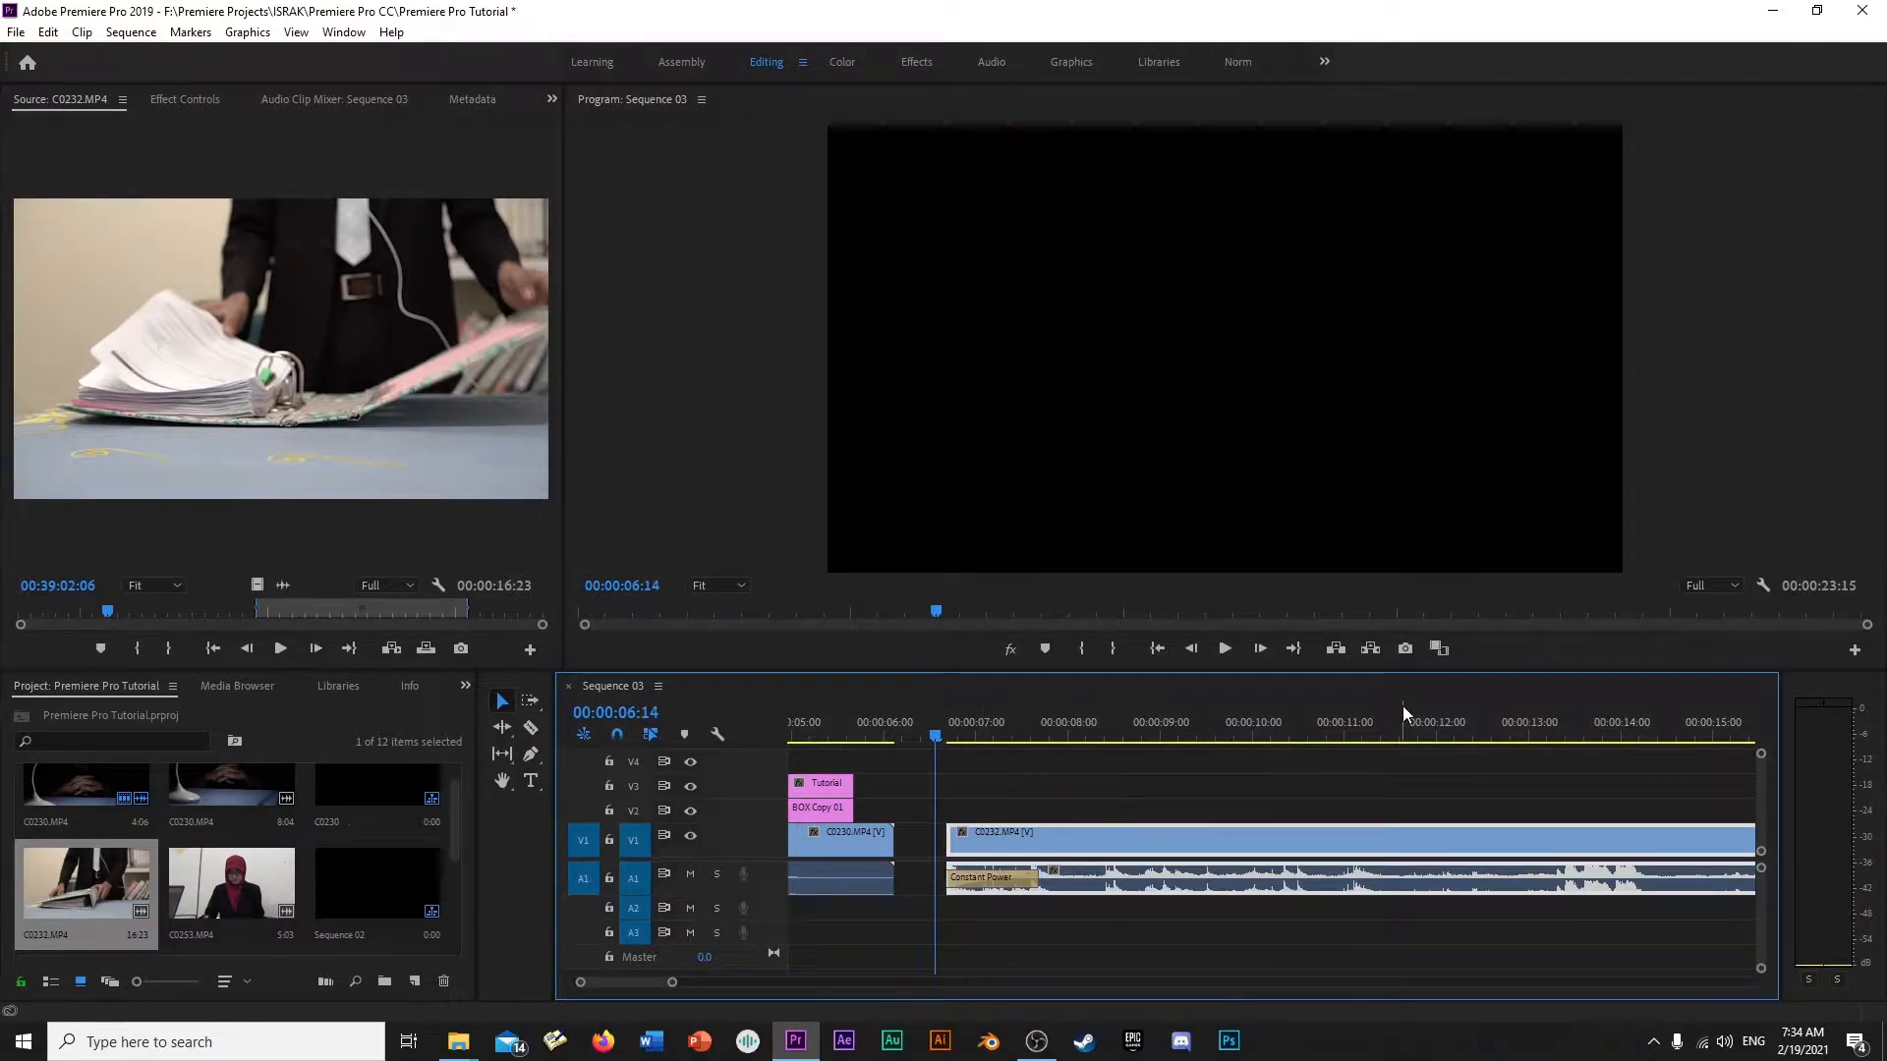
key(space)
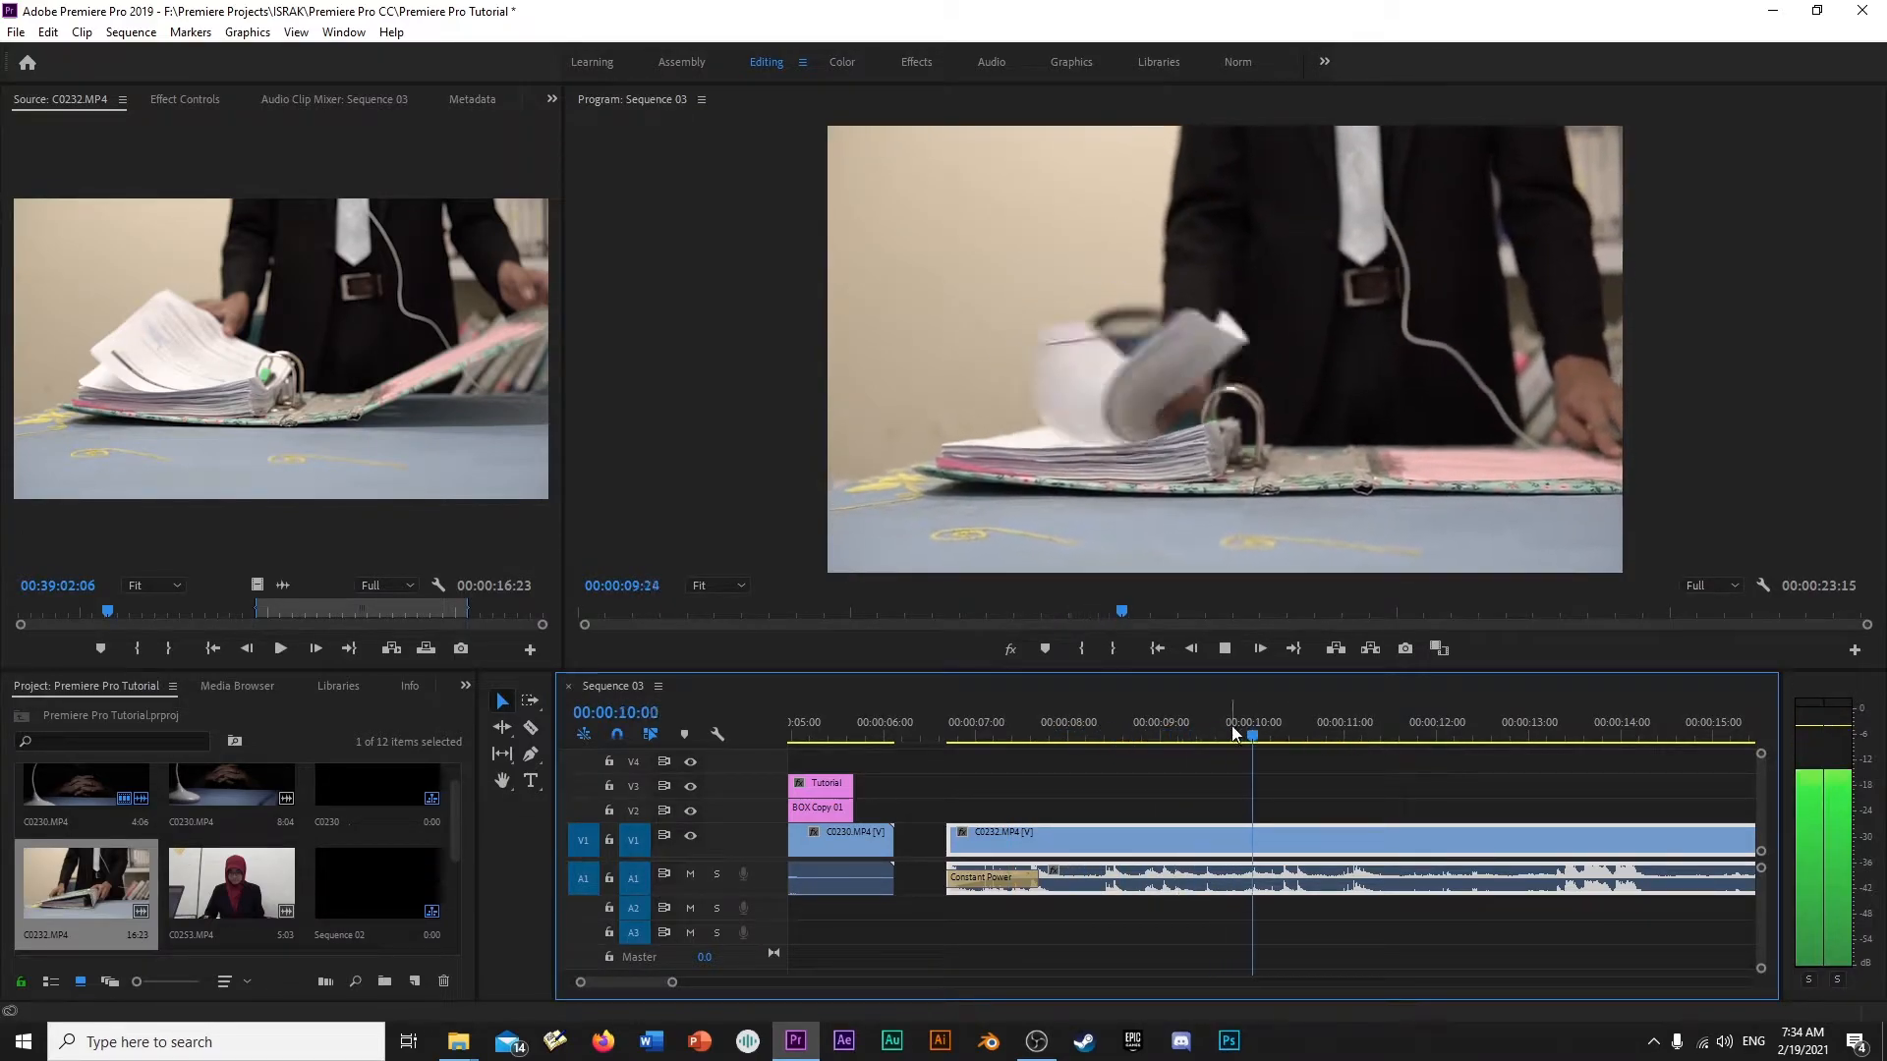
key(space)
- Put a Cross Dissolve back on the start of C0232.MP4 and extend it to about 1 second
drag(1184, 725, 998, 755)
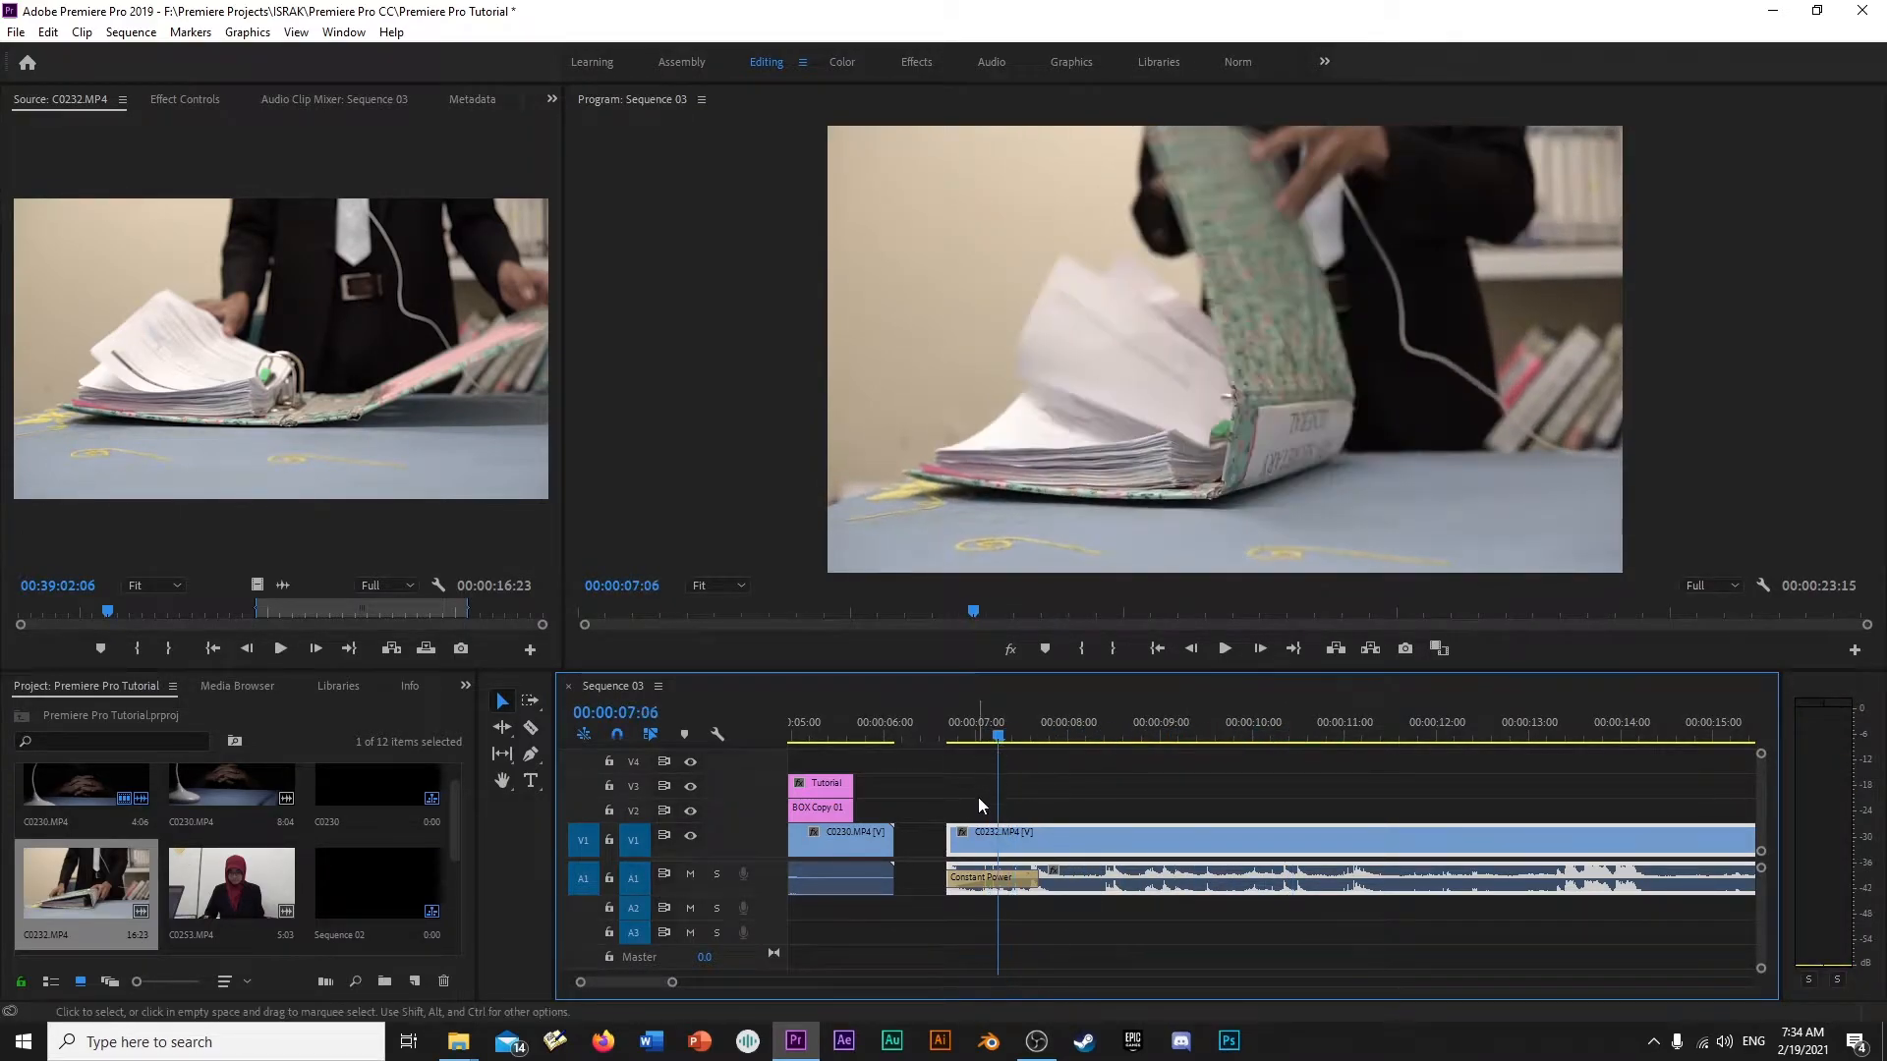
key(ctrl+d)
drag(957, 840, 1048, 842)
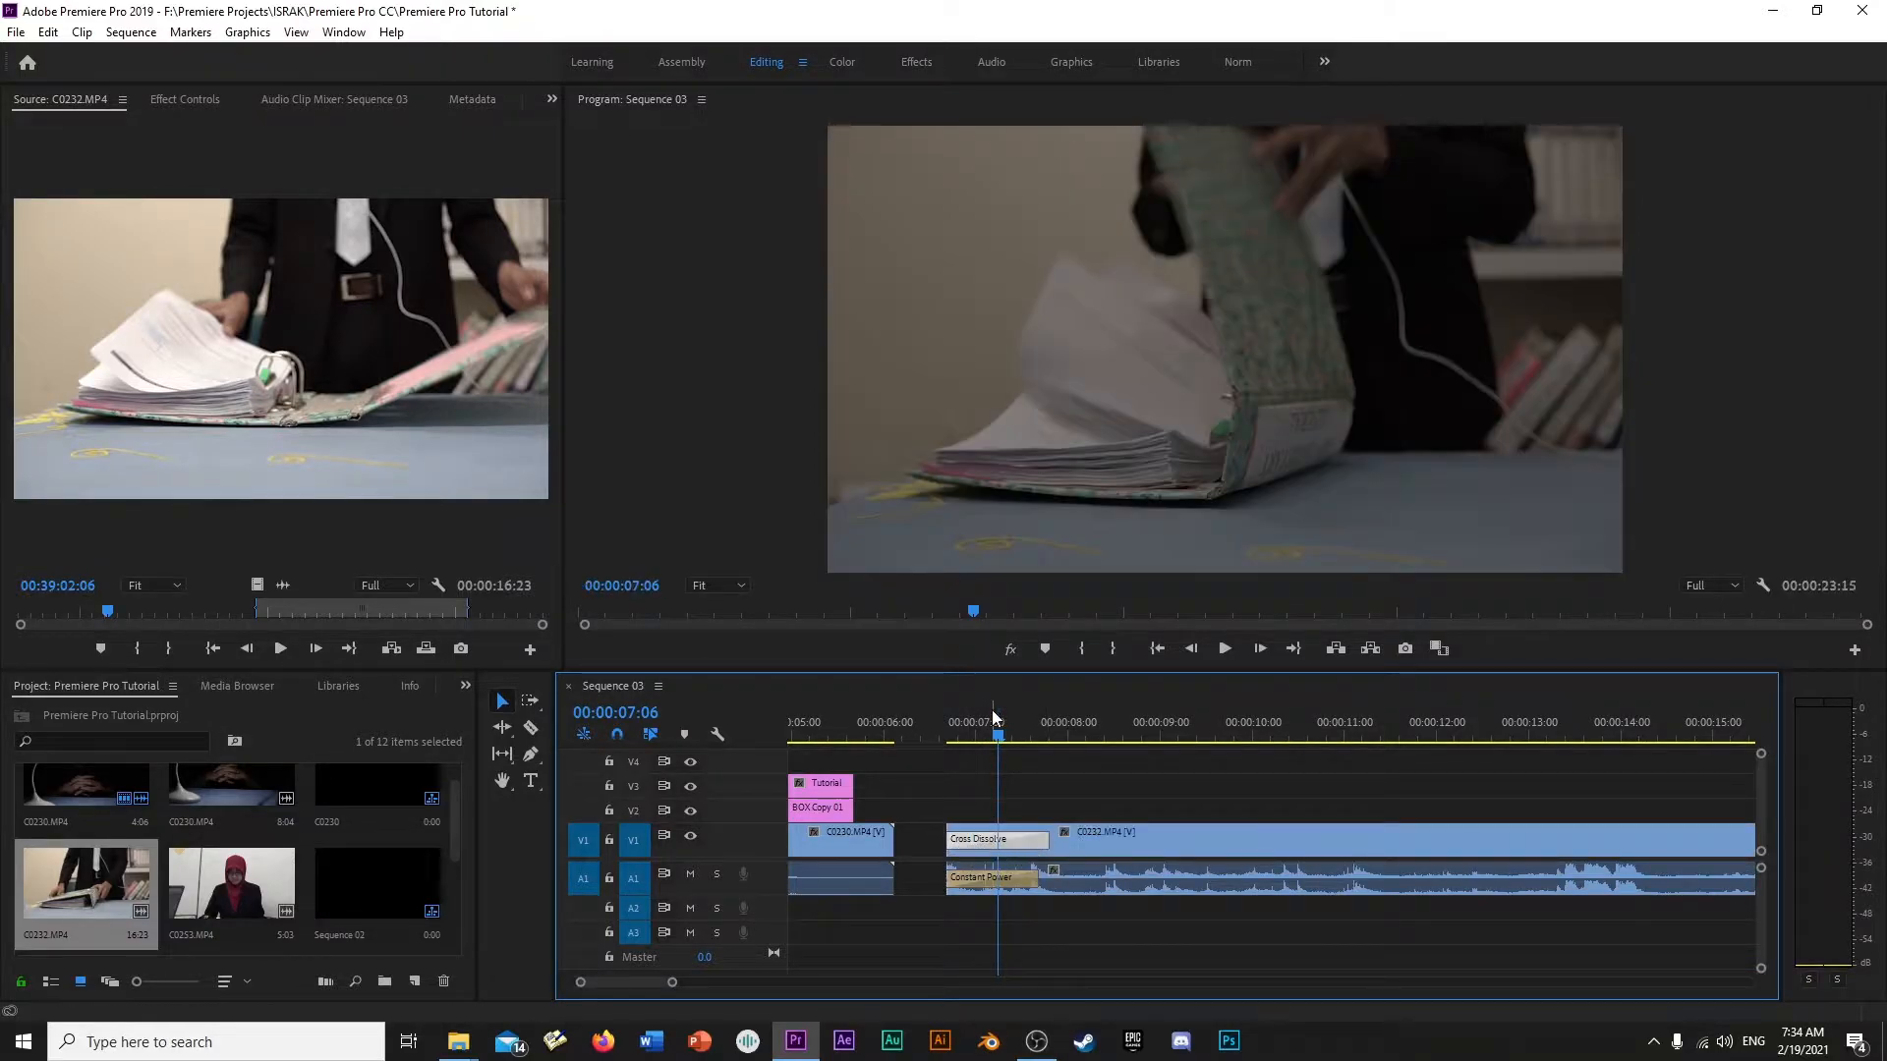
click(961, 725)
- Remove the Cross Dissolve and the Constant Power transition from the start of C0232.MP4 and play the clip without fades
click(1004, 880)
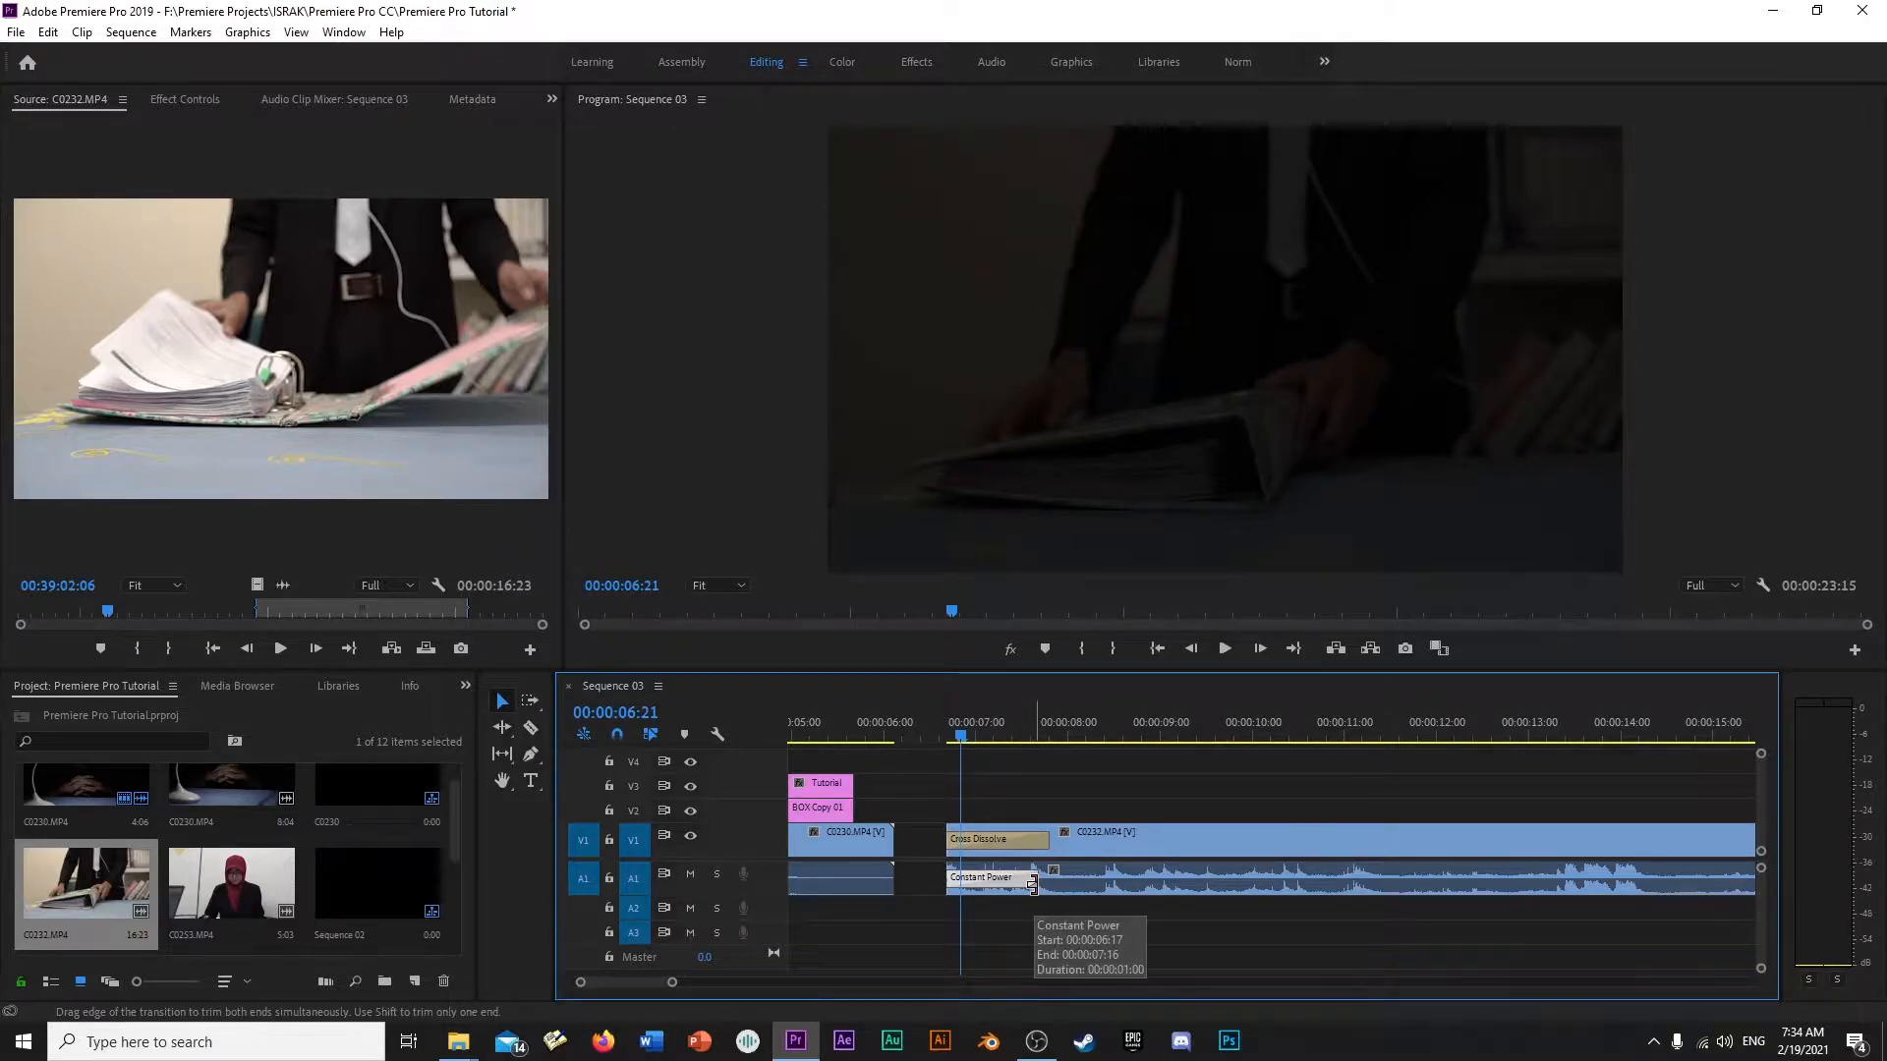
click(1036, 841)
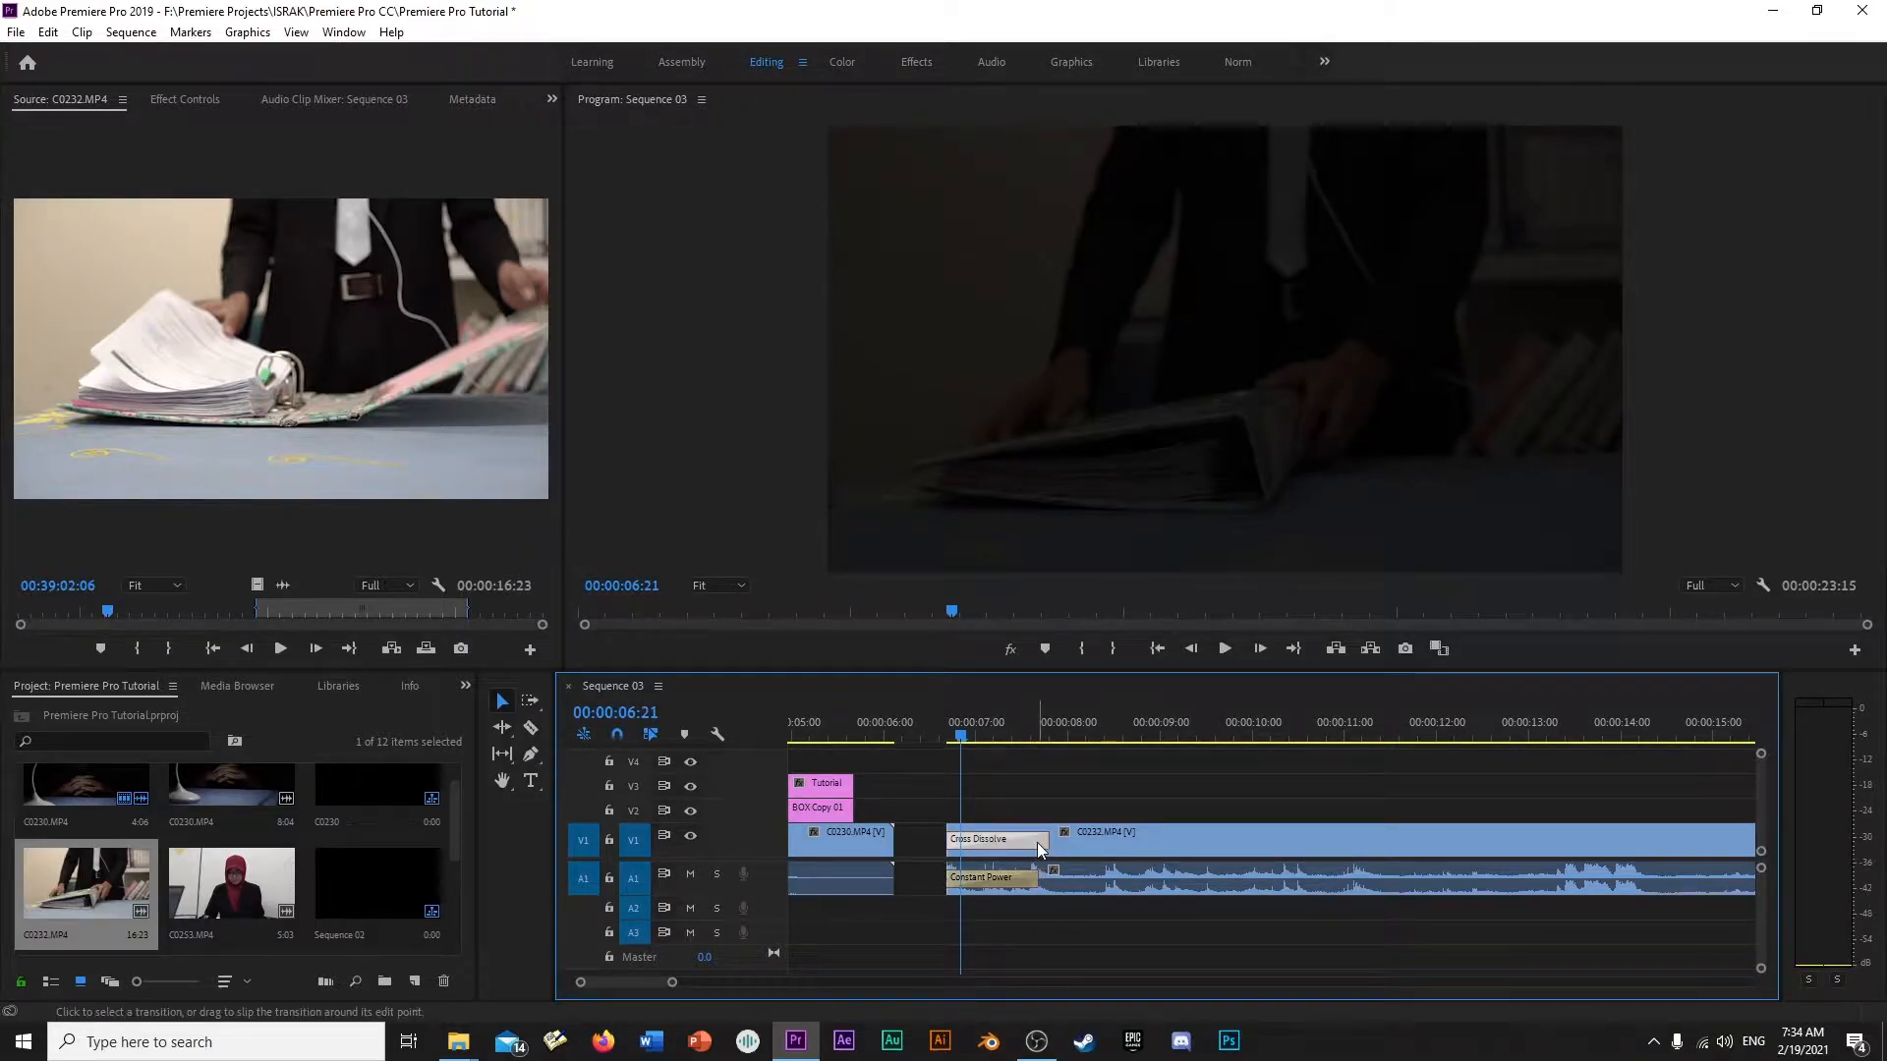
key(Delete)
drag(1040, 871, 953, 882)
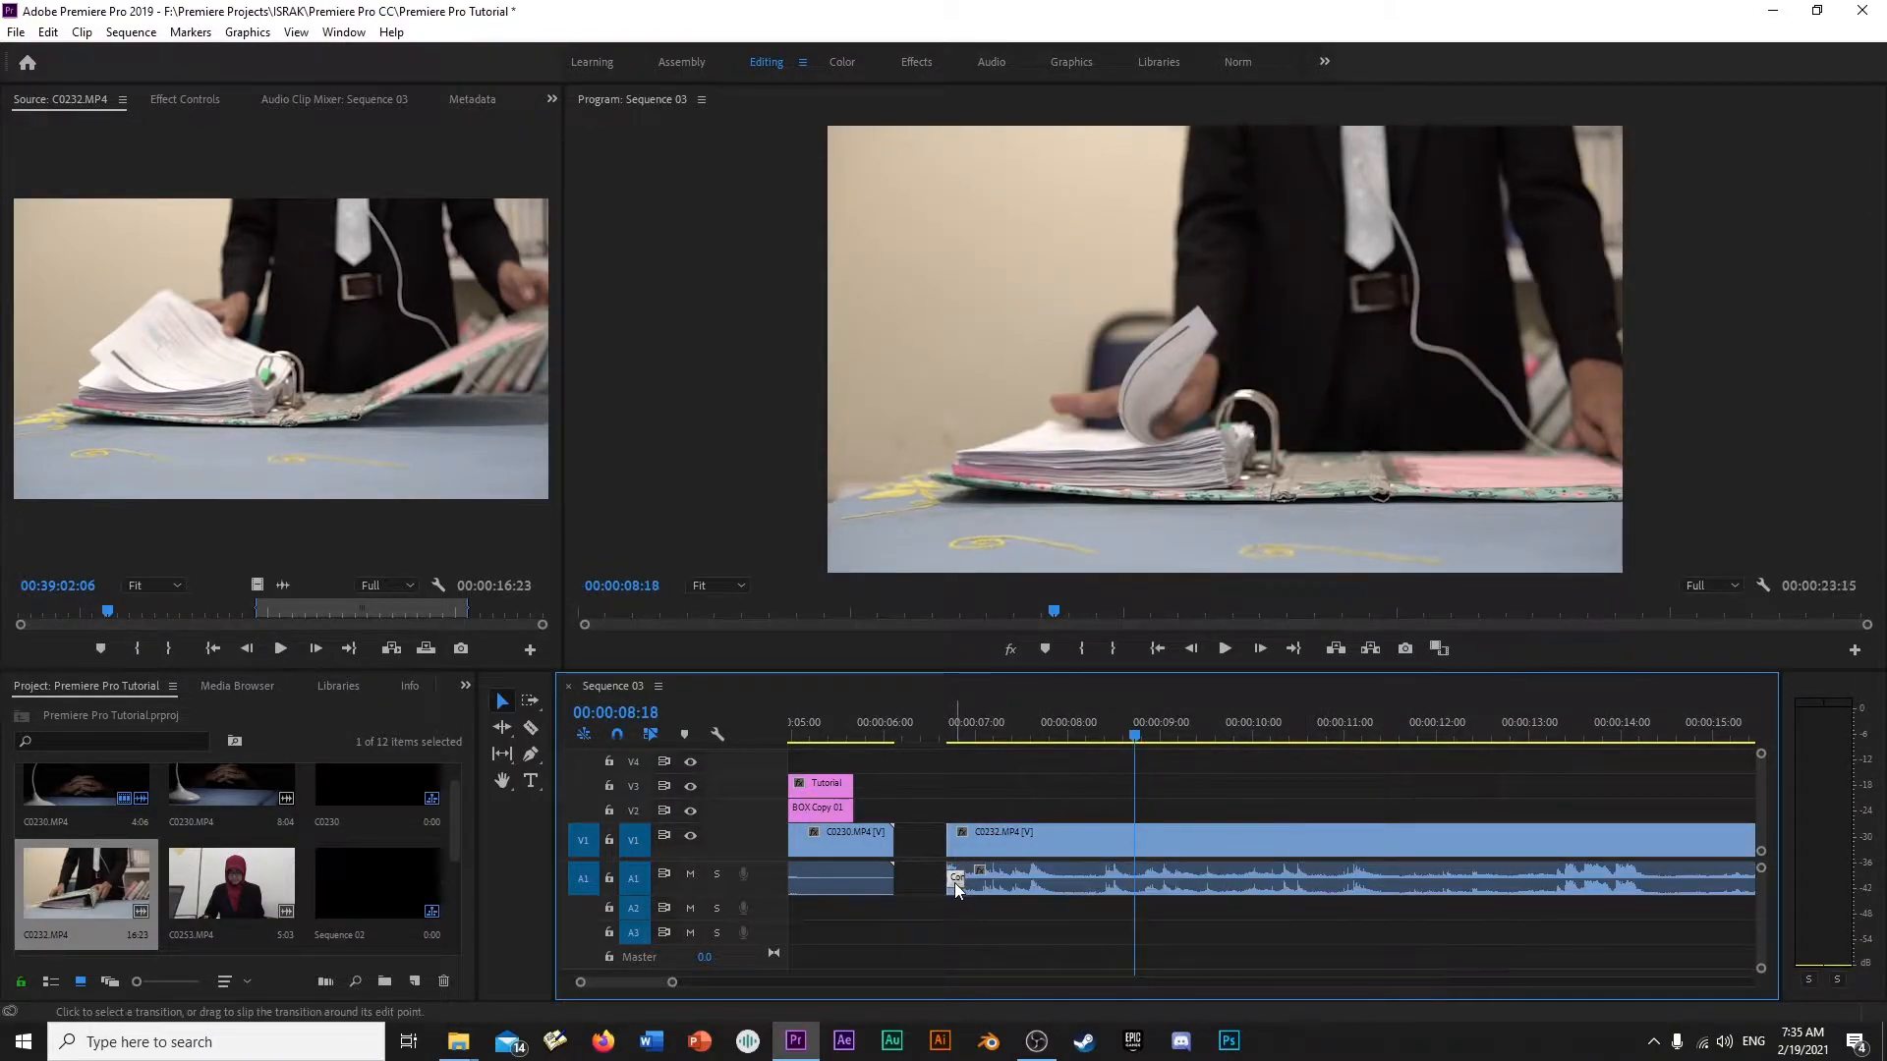
click(946, 723)
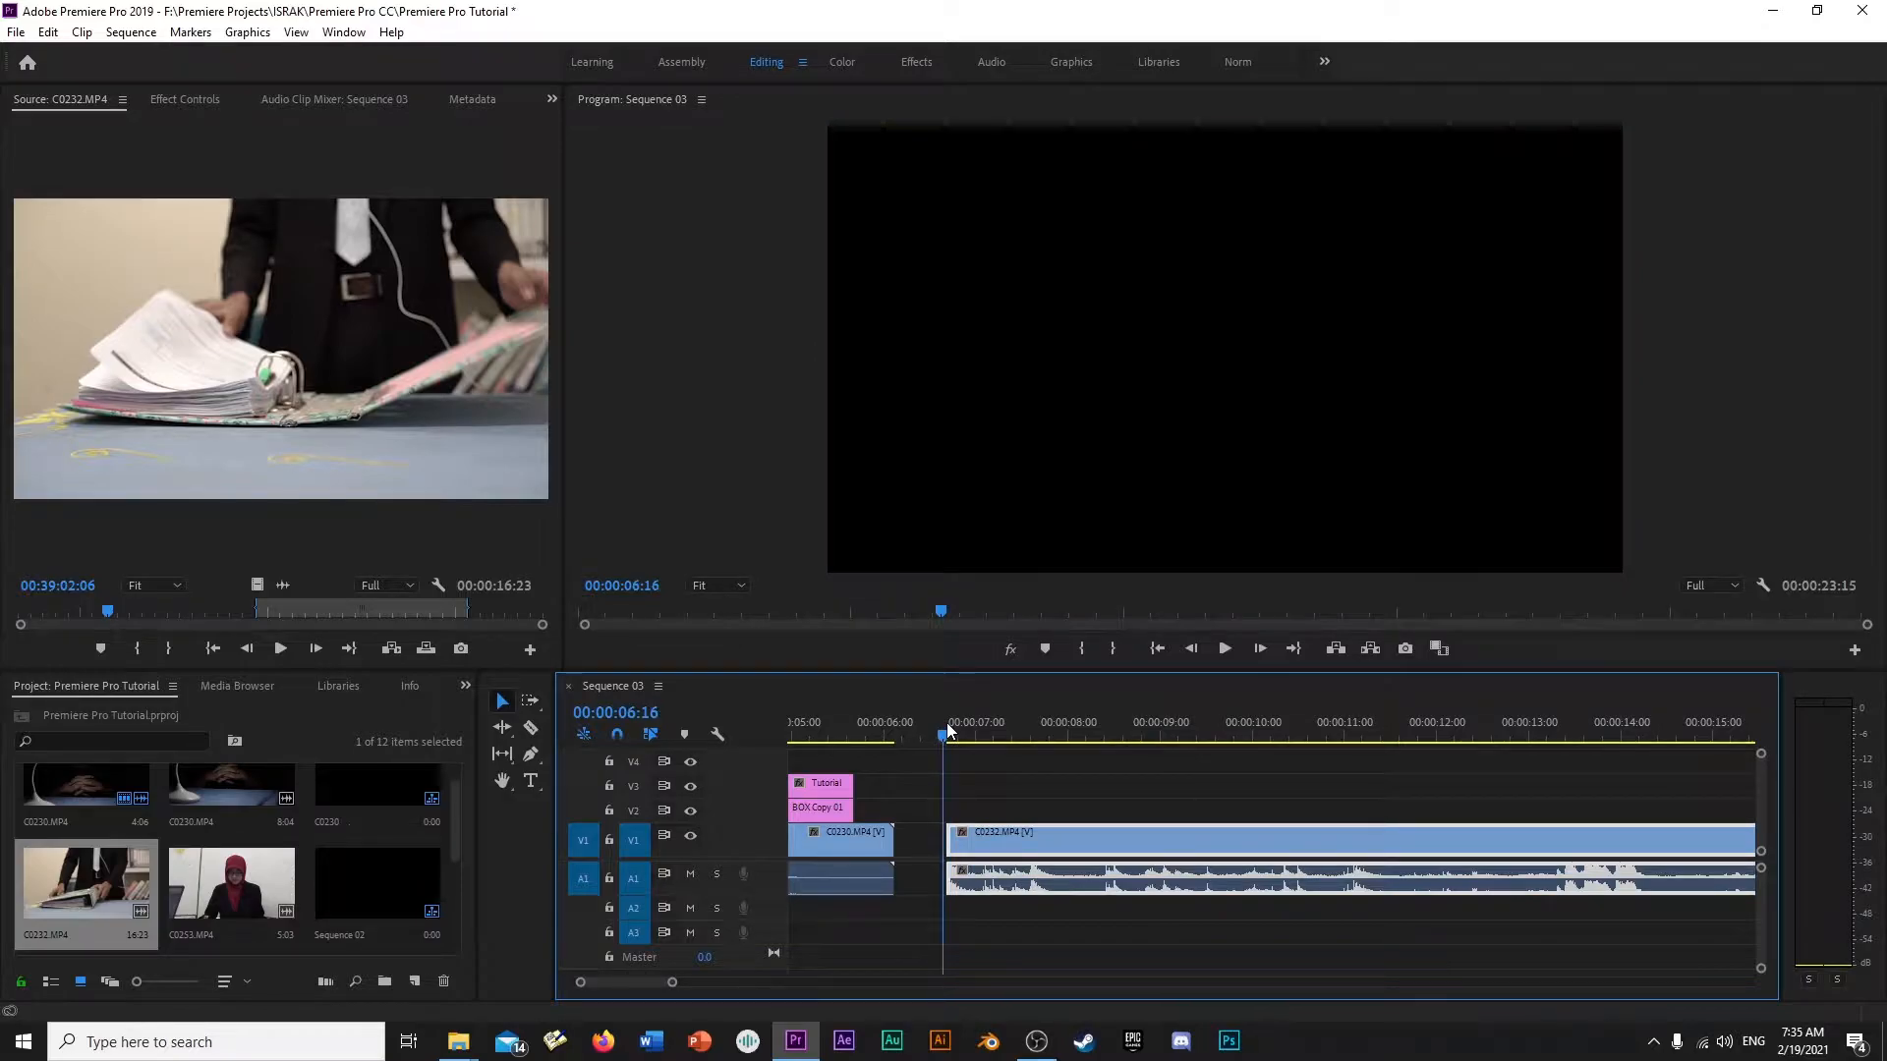
key(space)
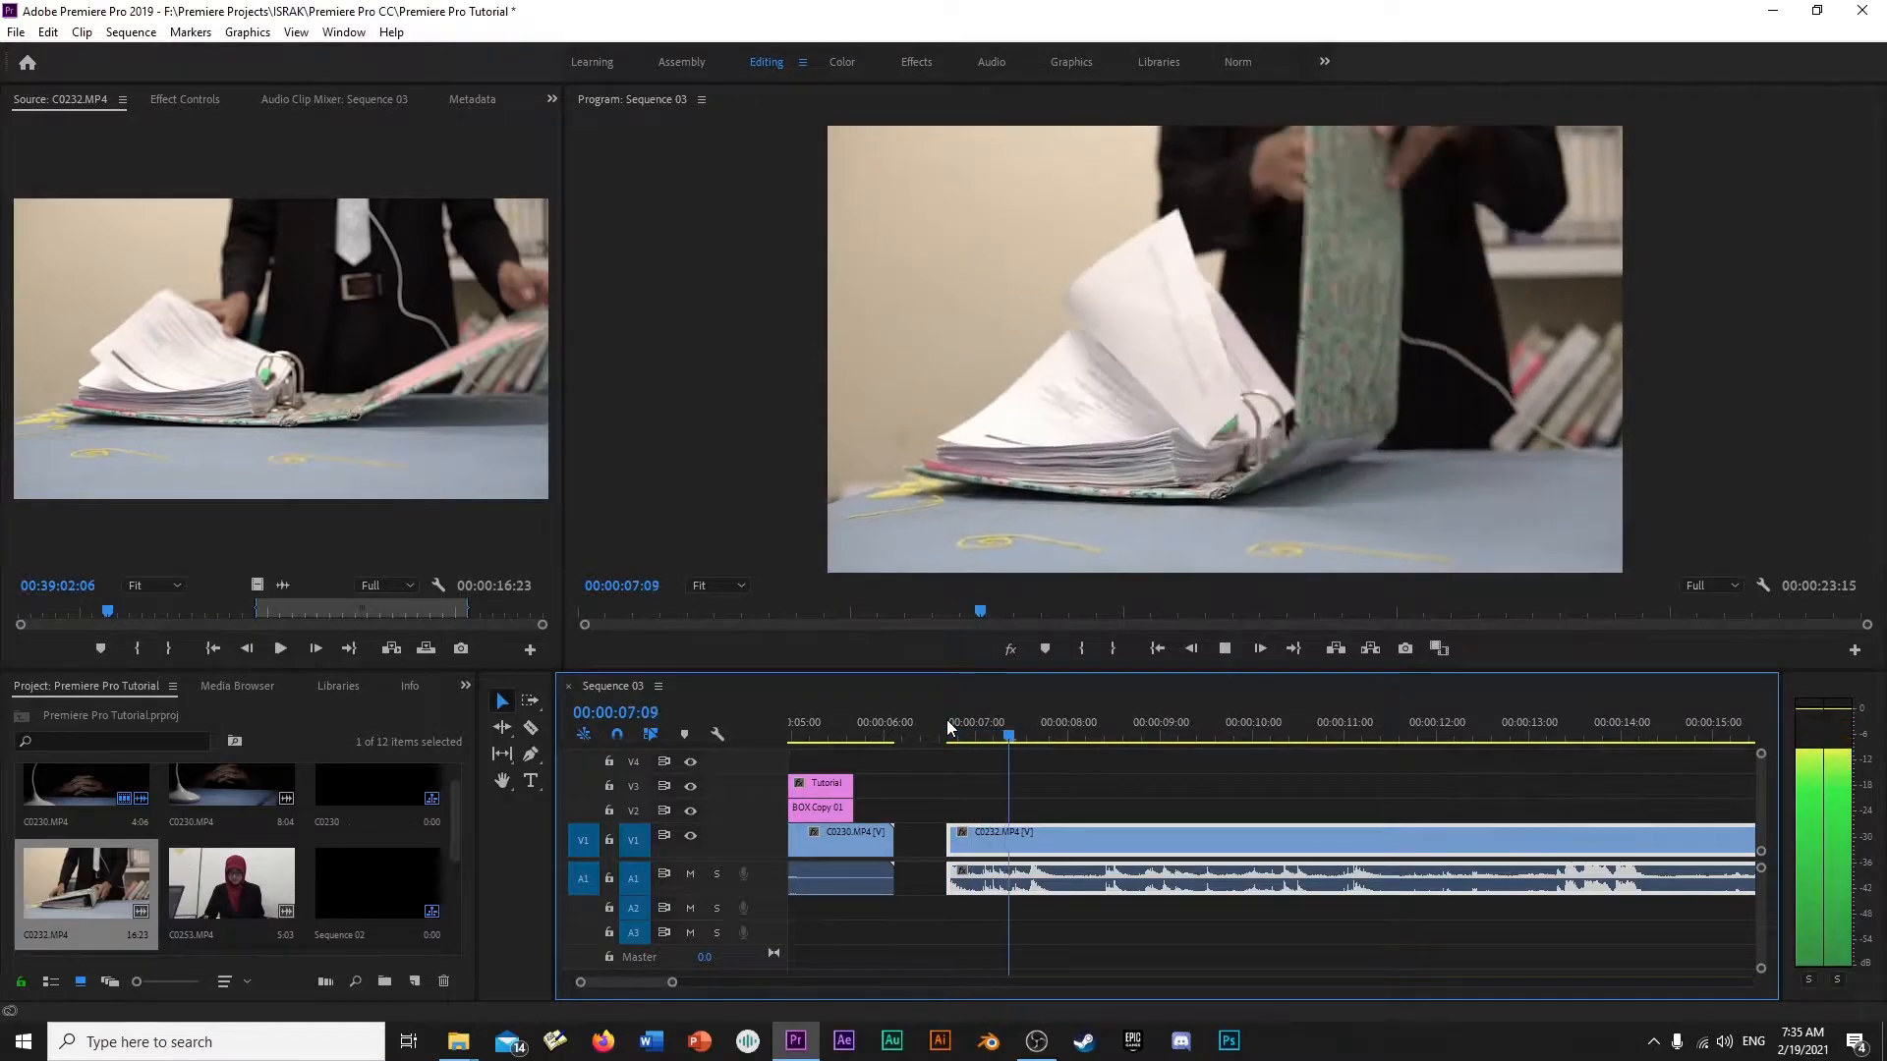
key(space)
- Apply the default transitions to the start of C0232.MP4, lengthen the Constant Power audio fade to about 4 seconds and preview it
right_click(951, 878)
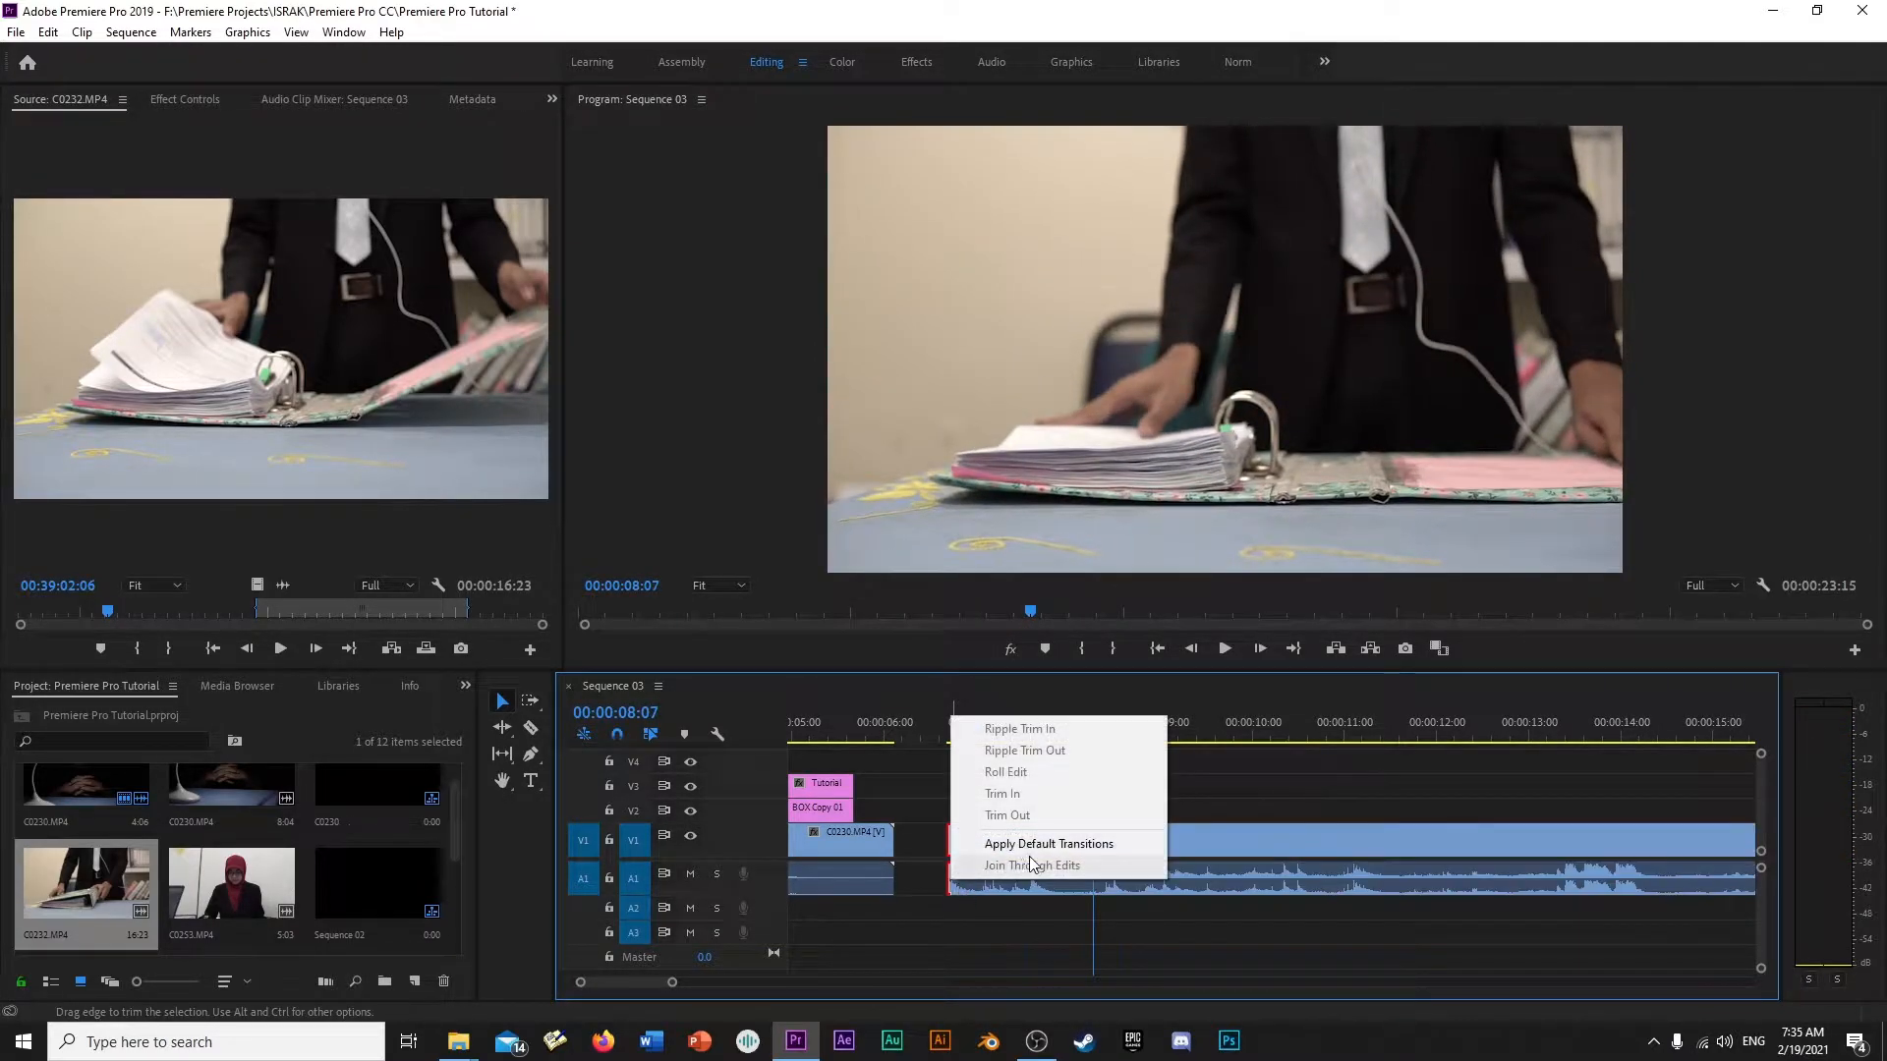
click(1059, 844)
drag(1041, 877, 1322, 885)
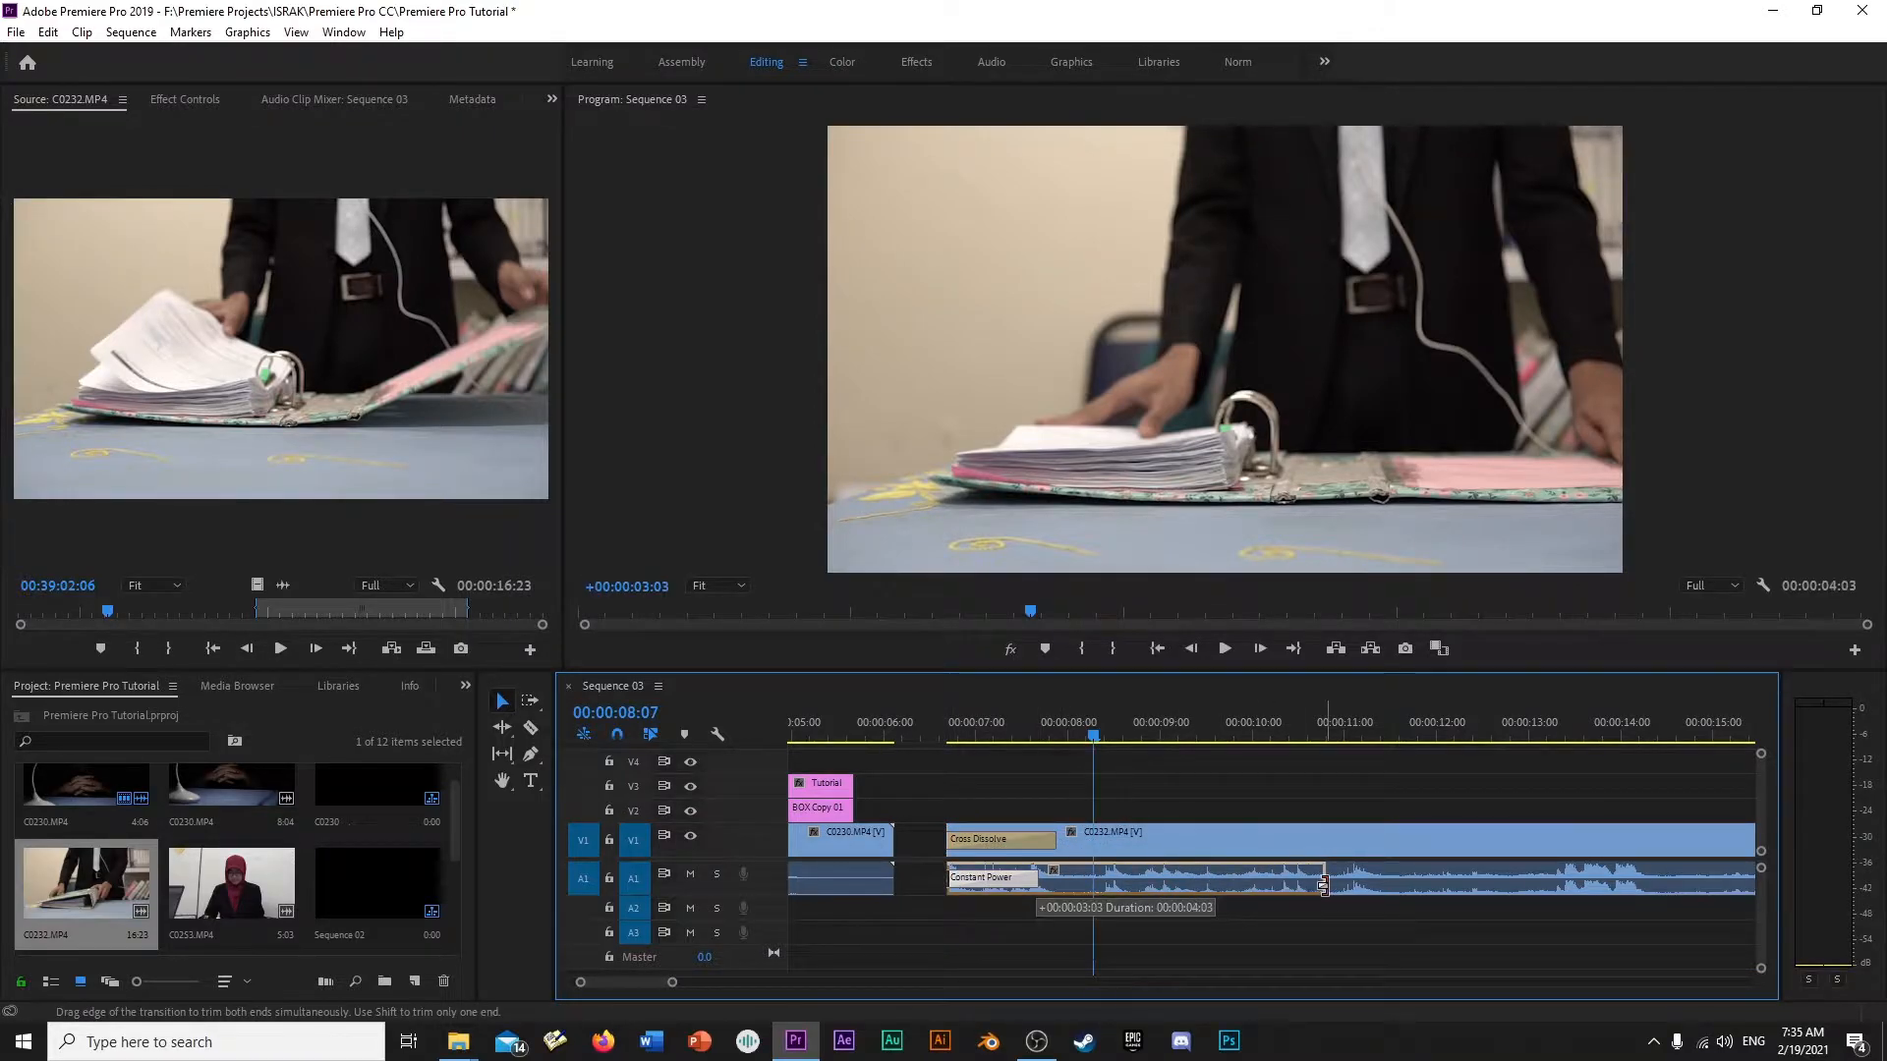
click(947, 739)
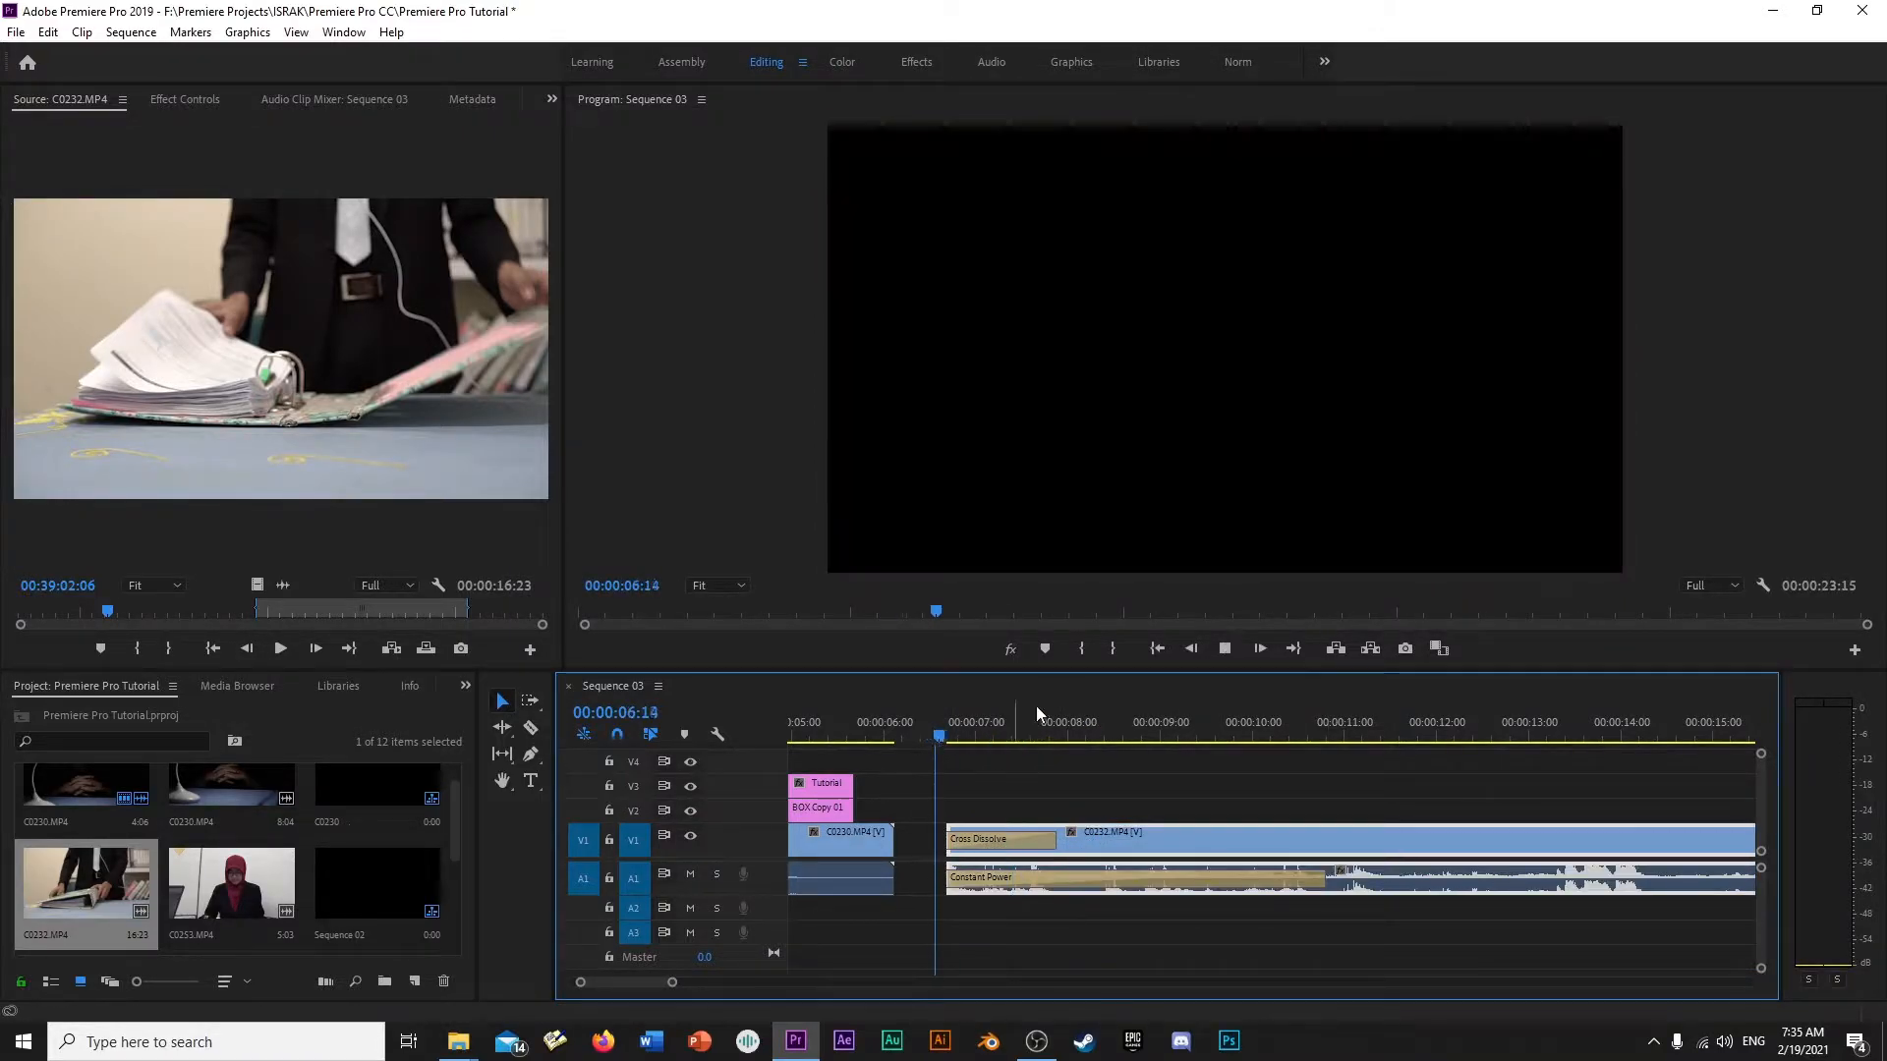
key(space)
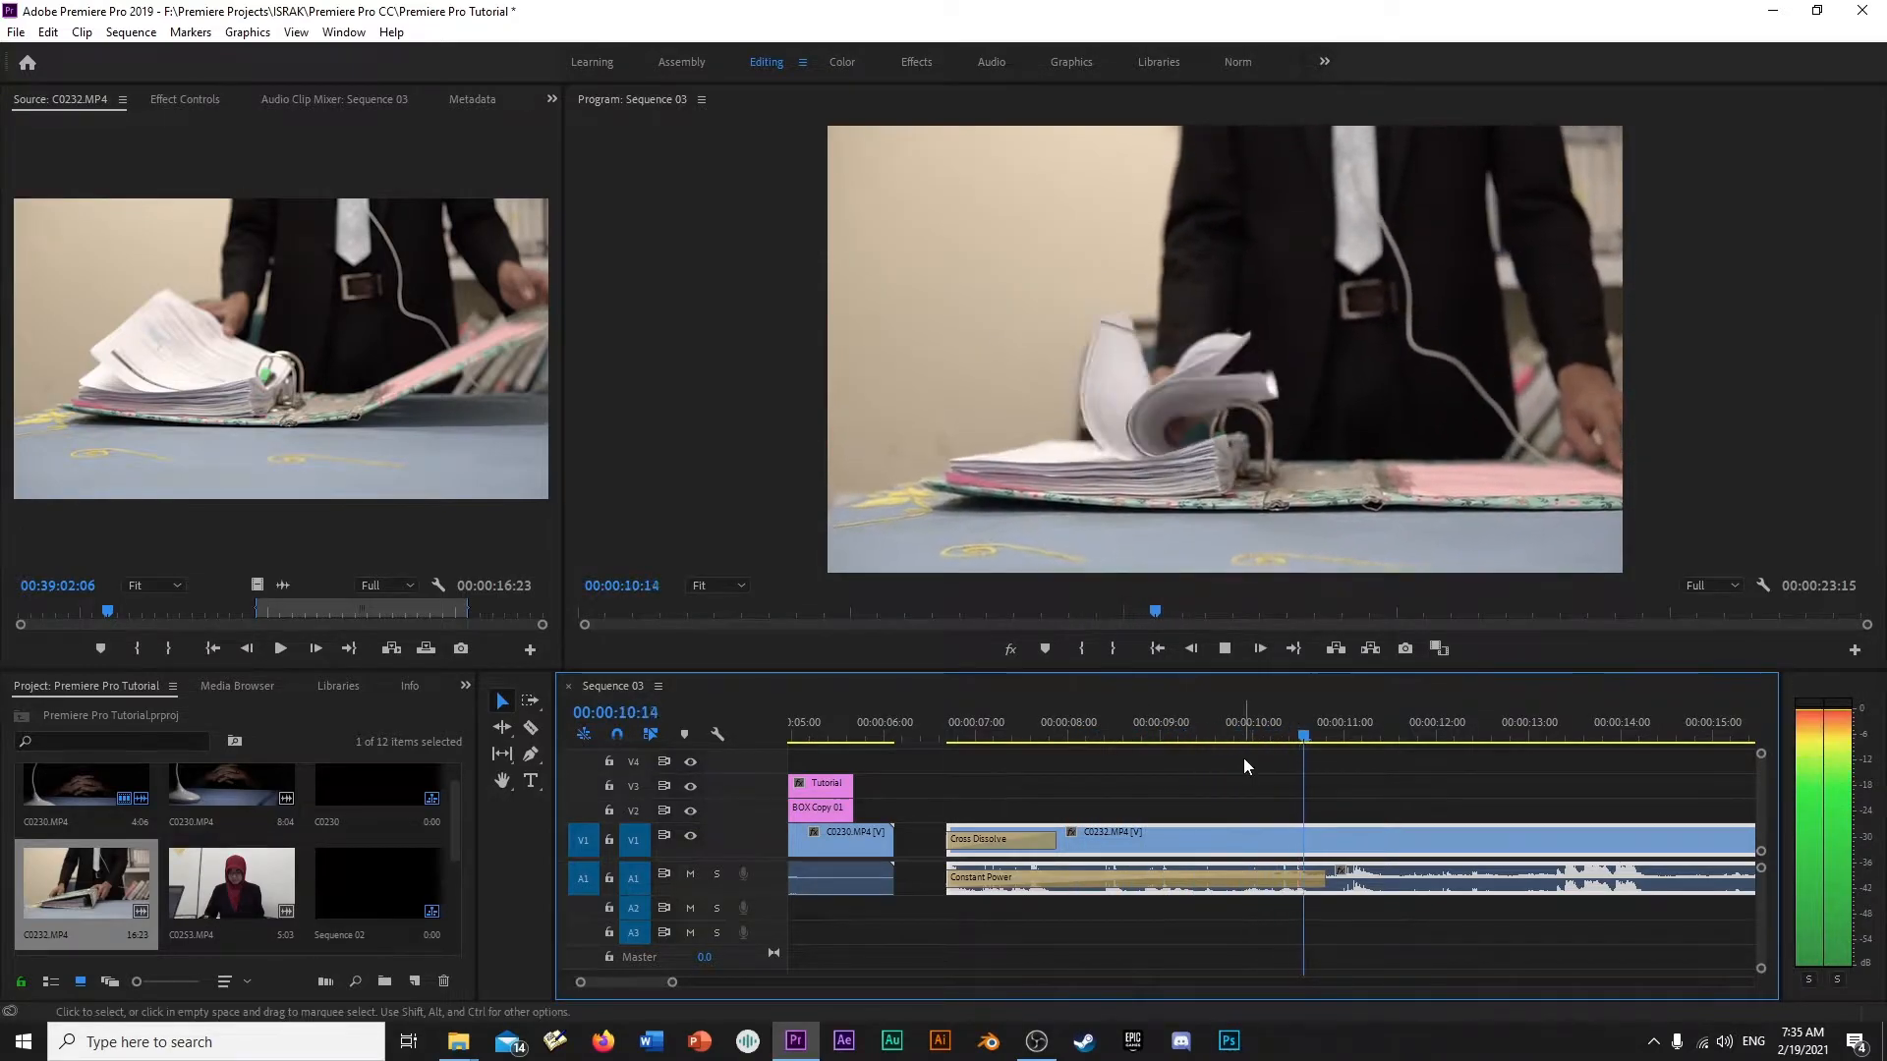
key(space)
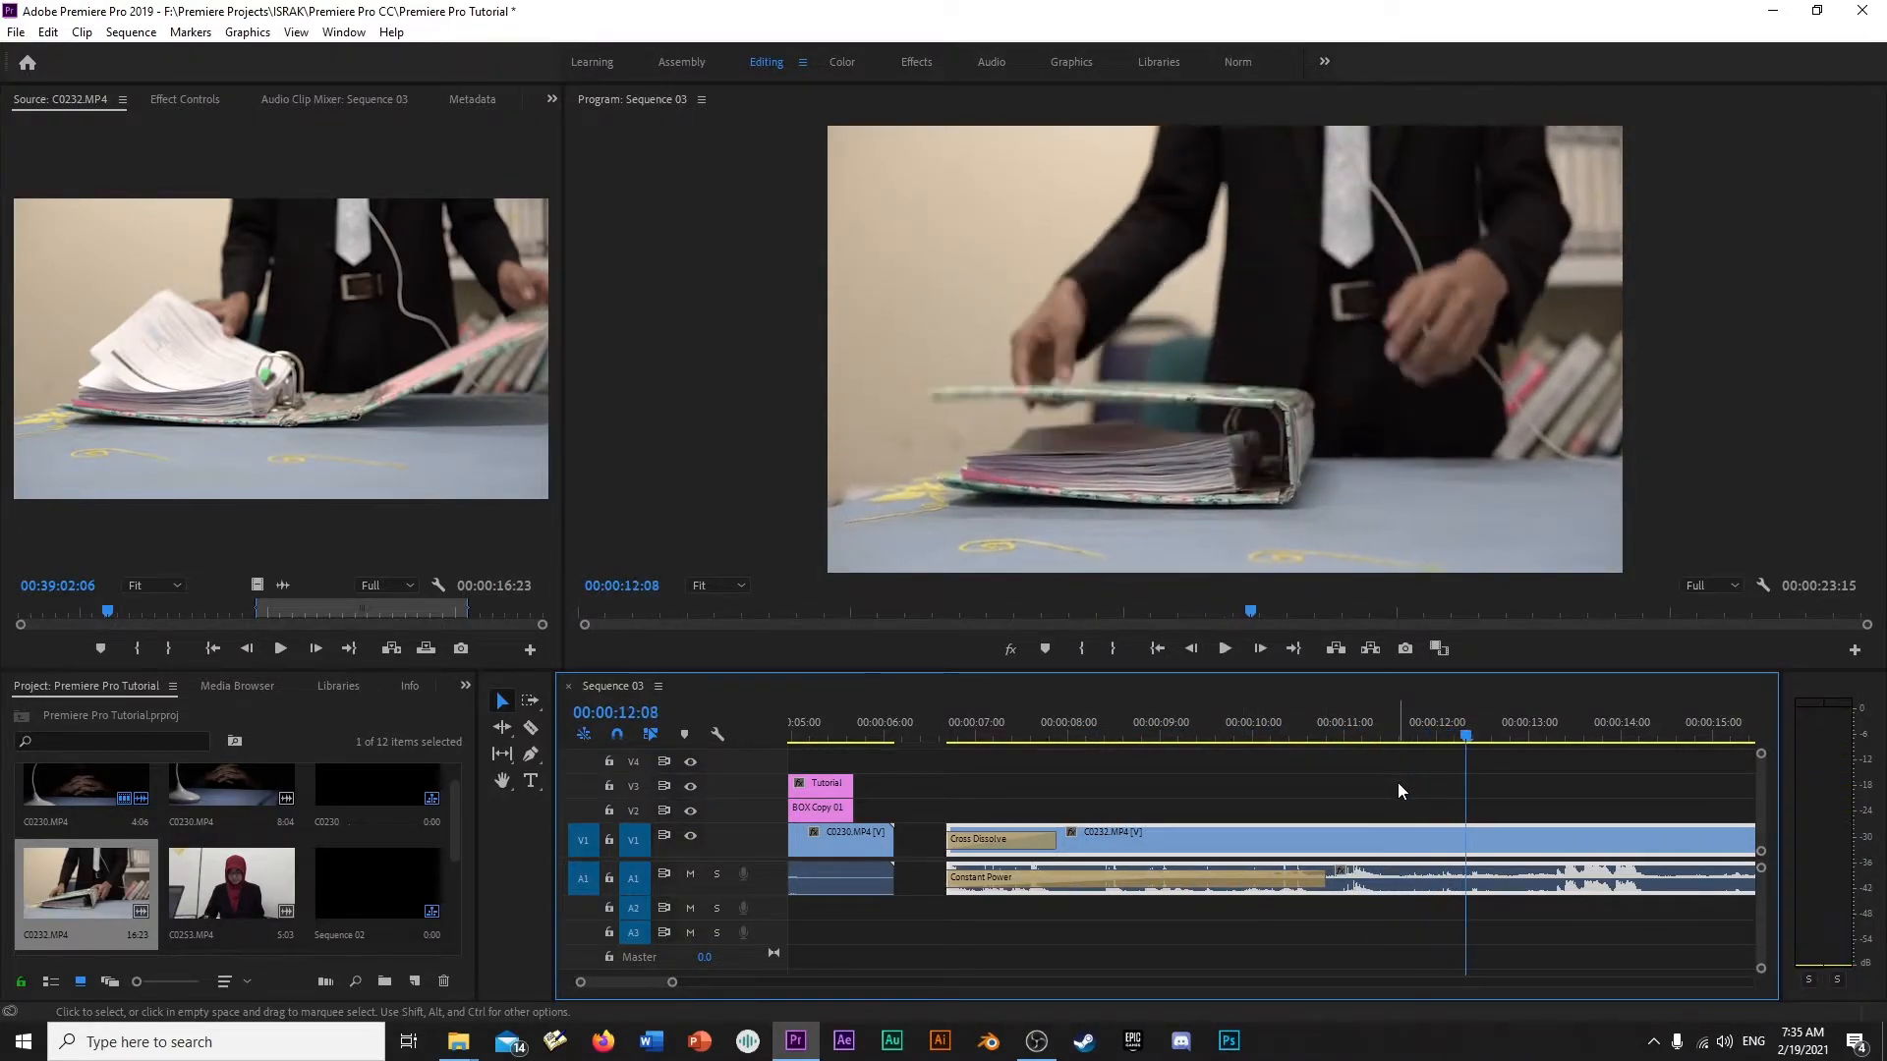
- Apply the default transitions to the end of the C0232.MP4 clip
key(minus)
key(minus)
key(minus)
key(equal)
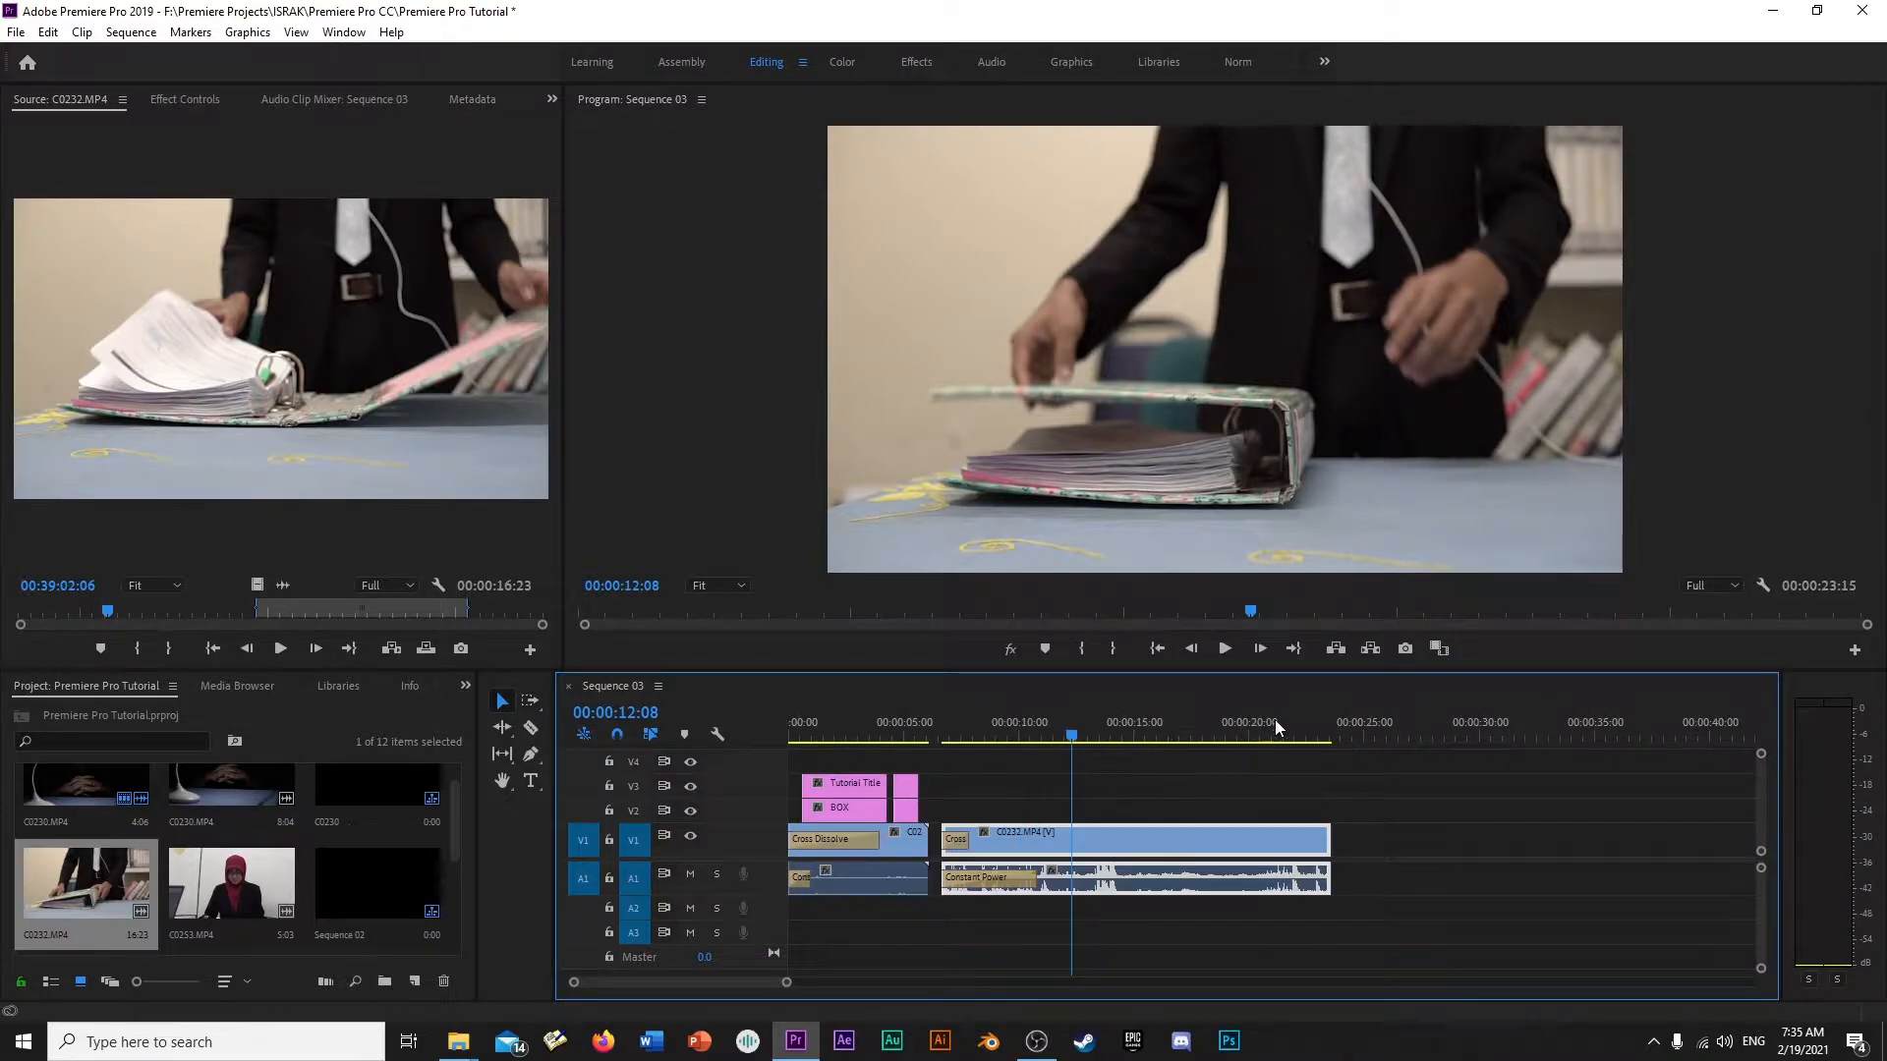
drag(1272, 724, 1293, 710)
key(equal)
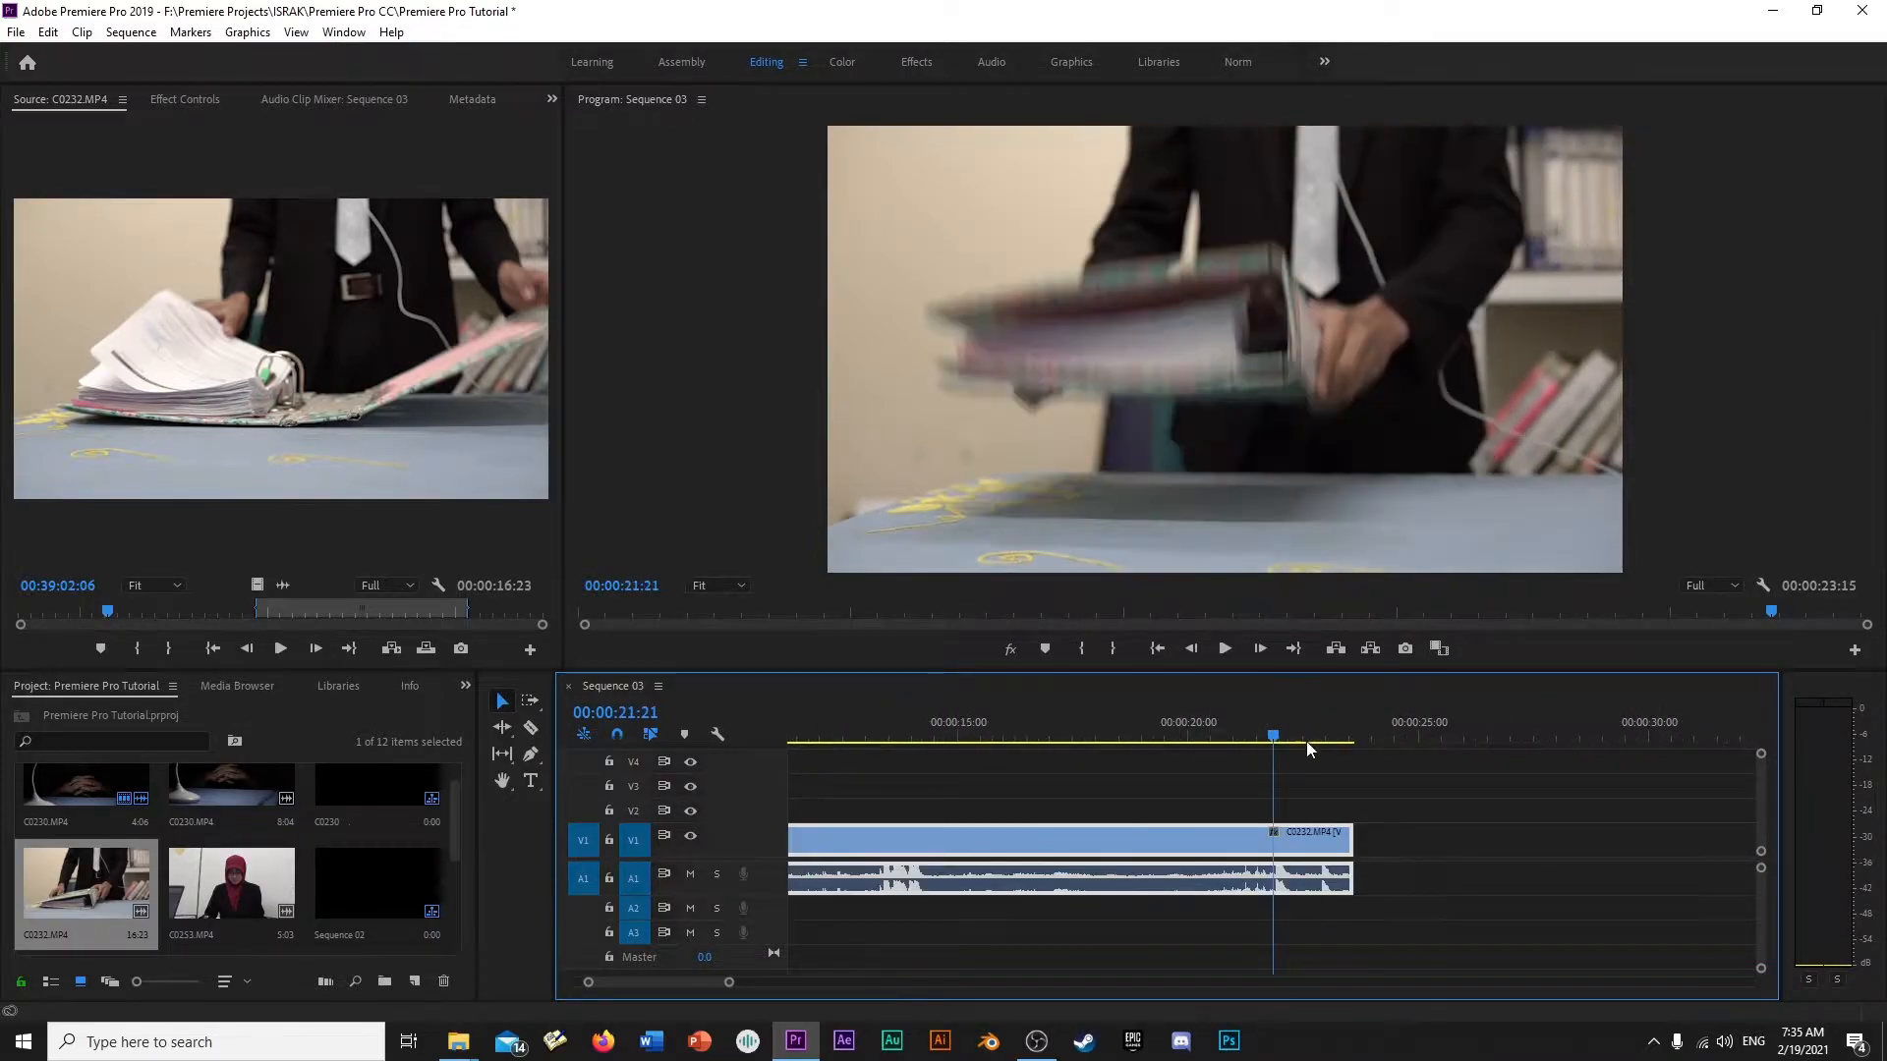
right_click(1345, 834)
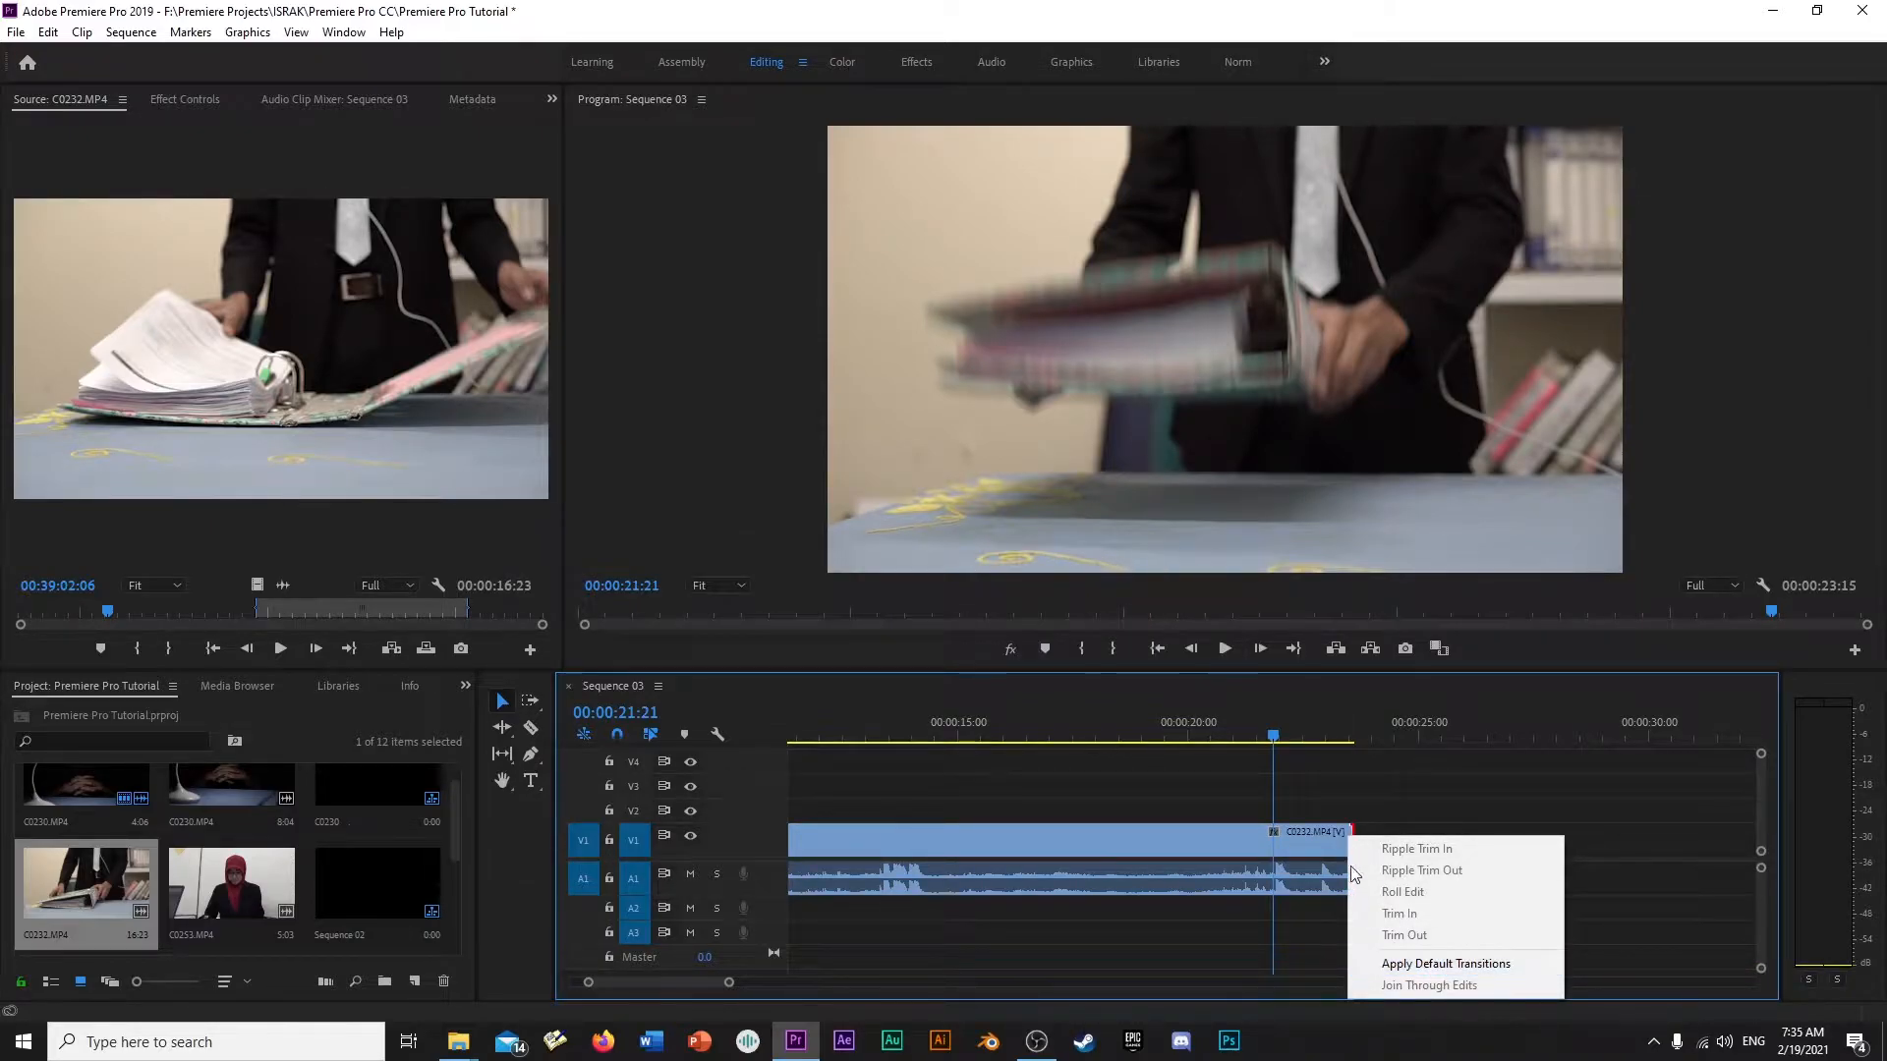
click(1412, 965)
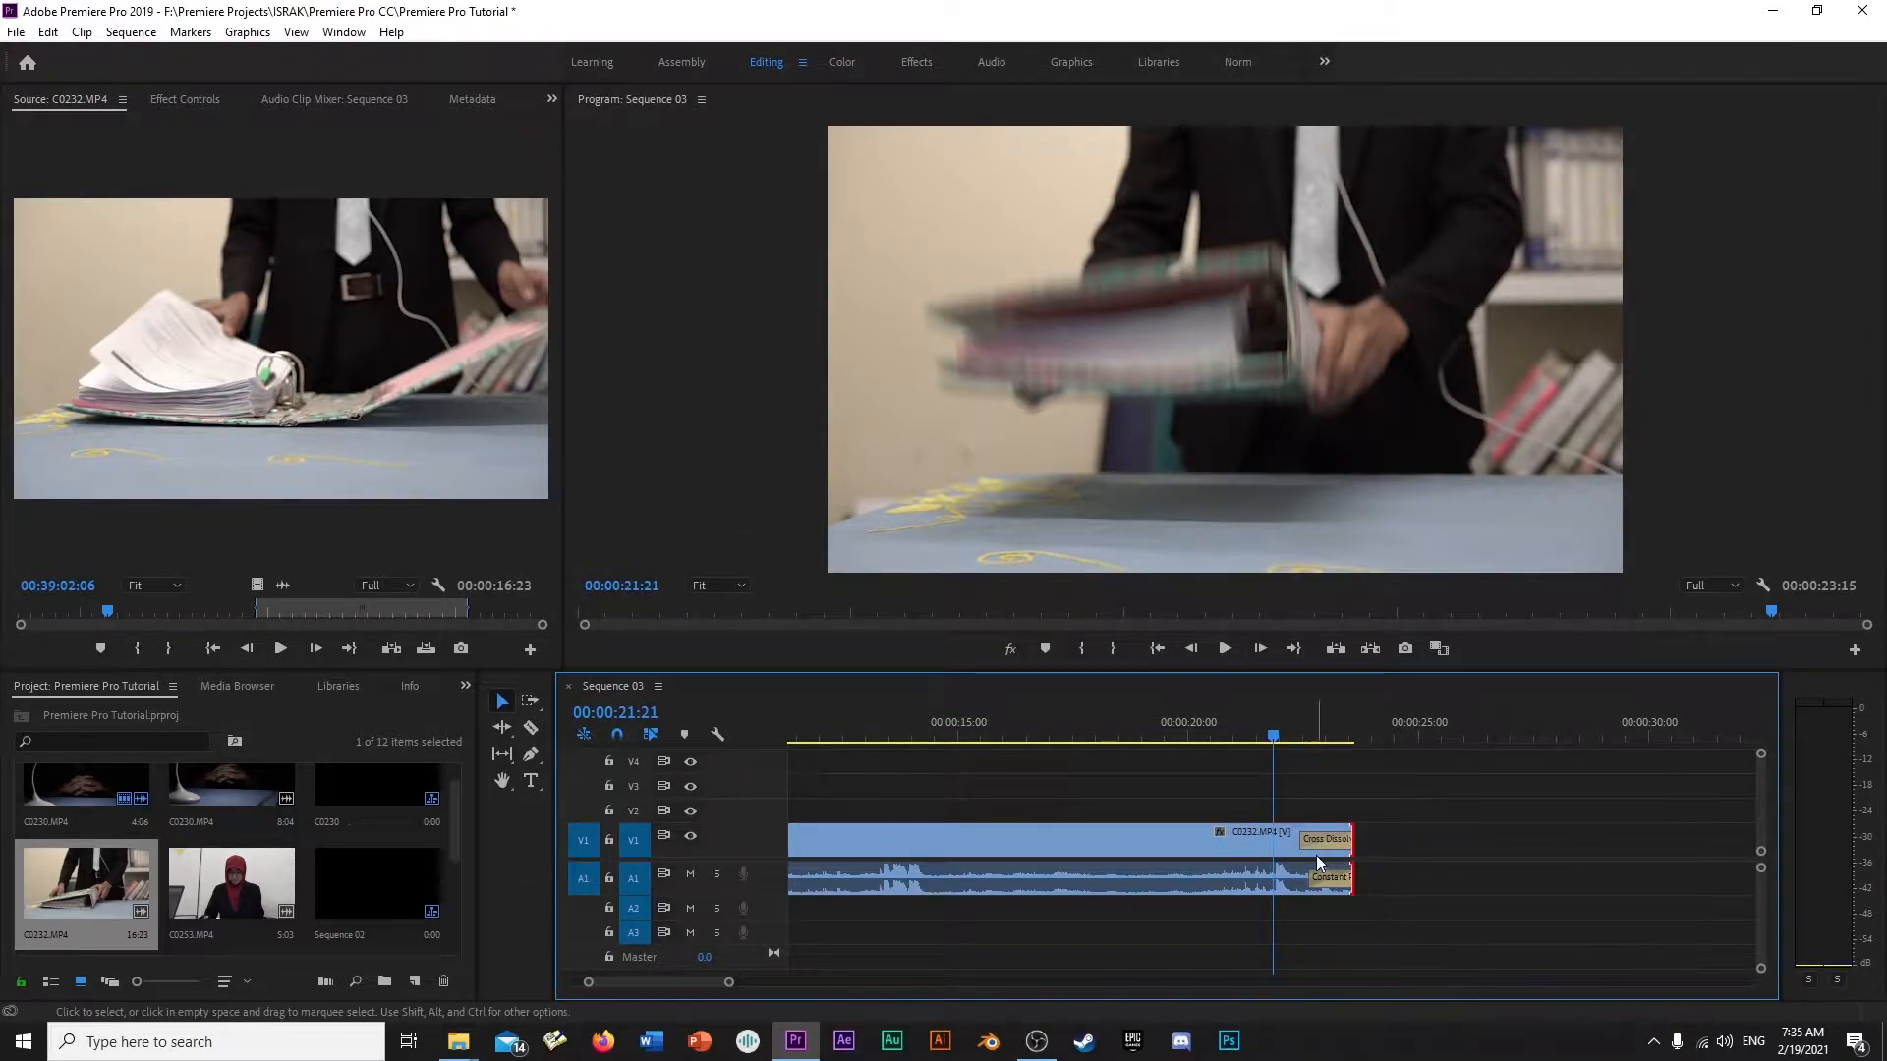
- Lengthen both the Cross Dissolve and the Constant Power transition at the end of C0232.MP4 to about 4 seconds and preview the fade-out
drag(1301, 838, 1167, 838)
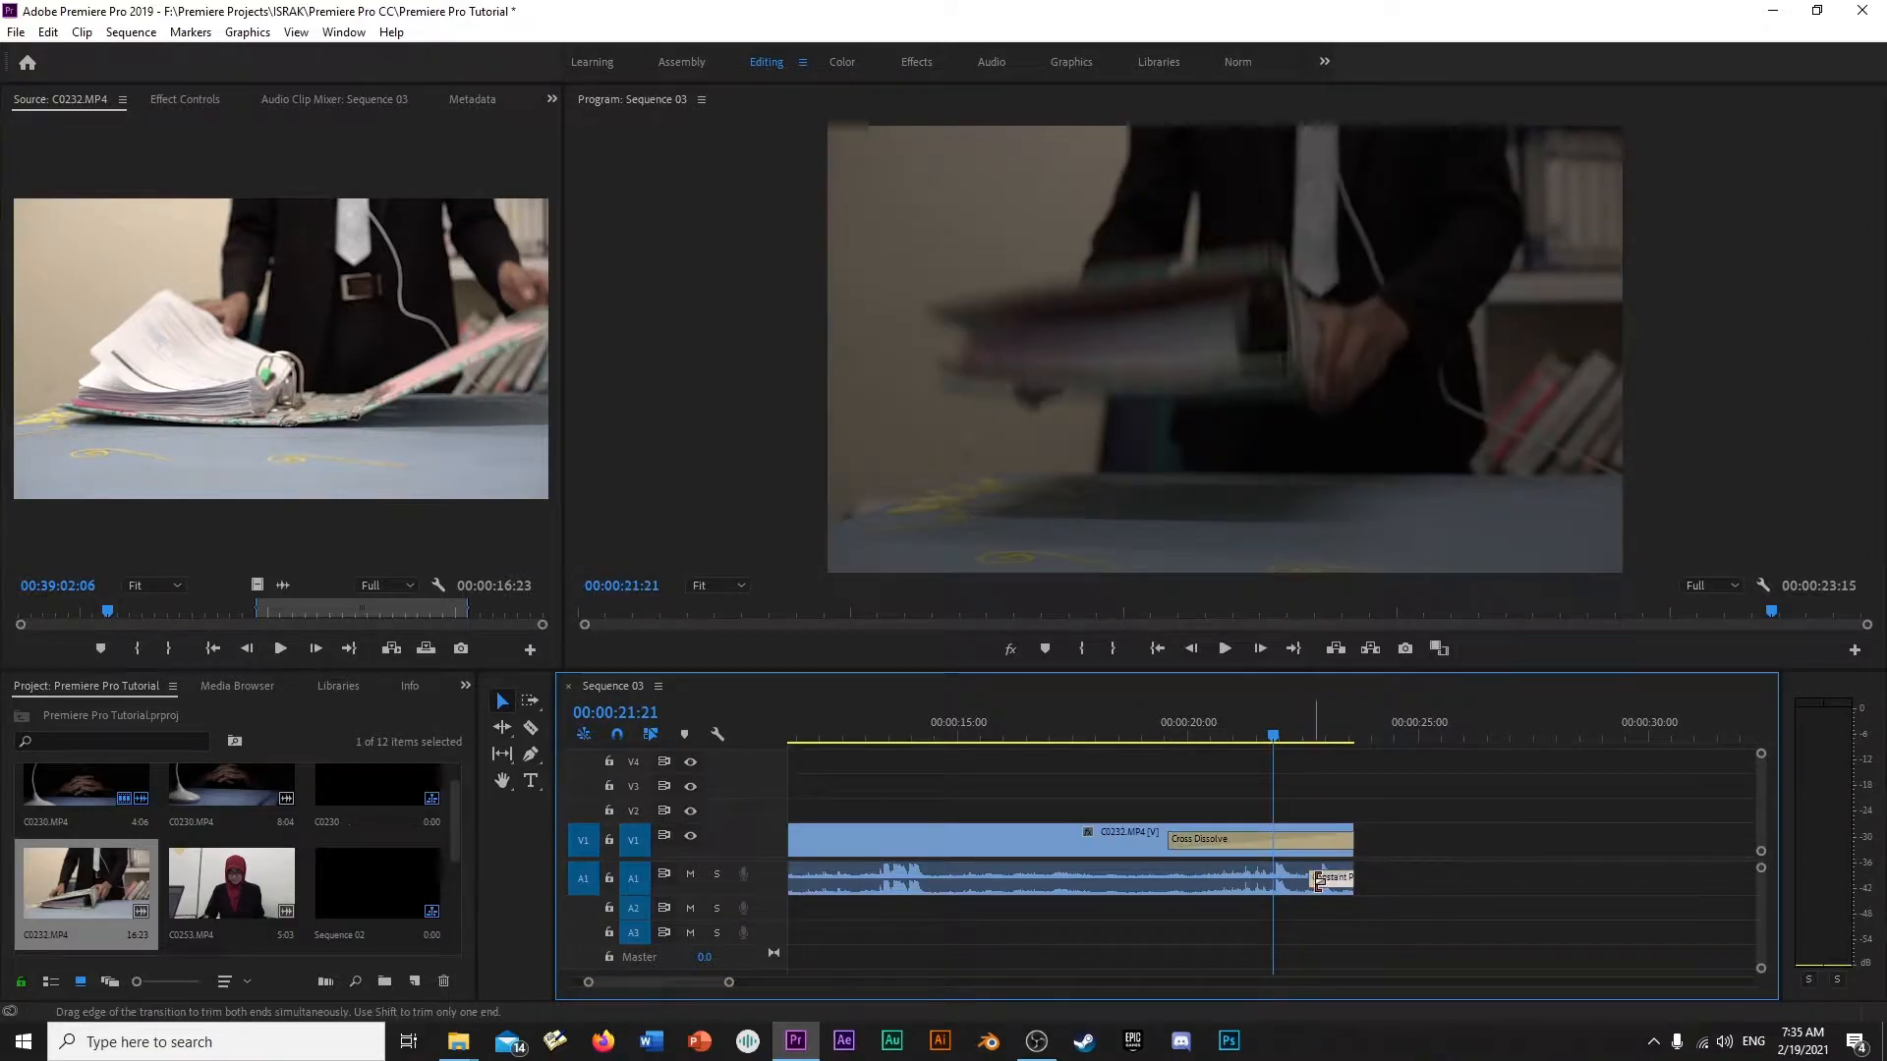
drag(1319, 881, 1168, 881)
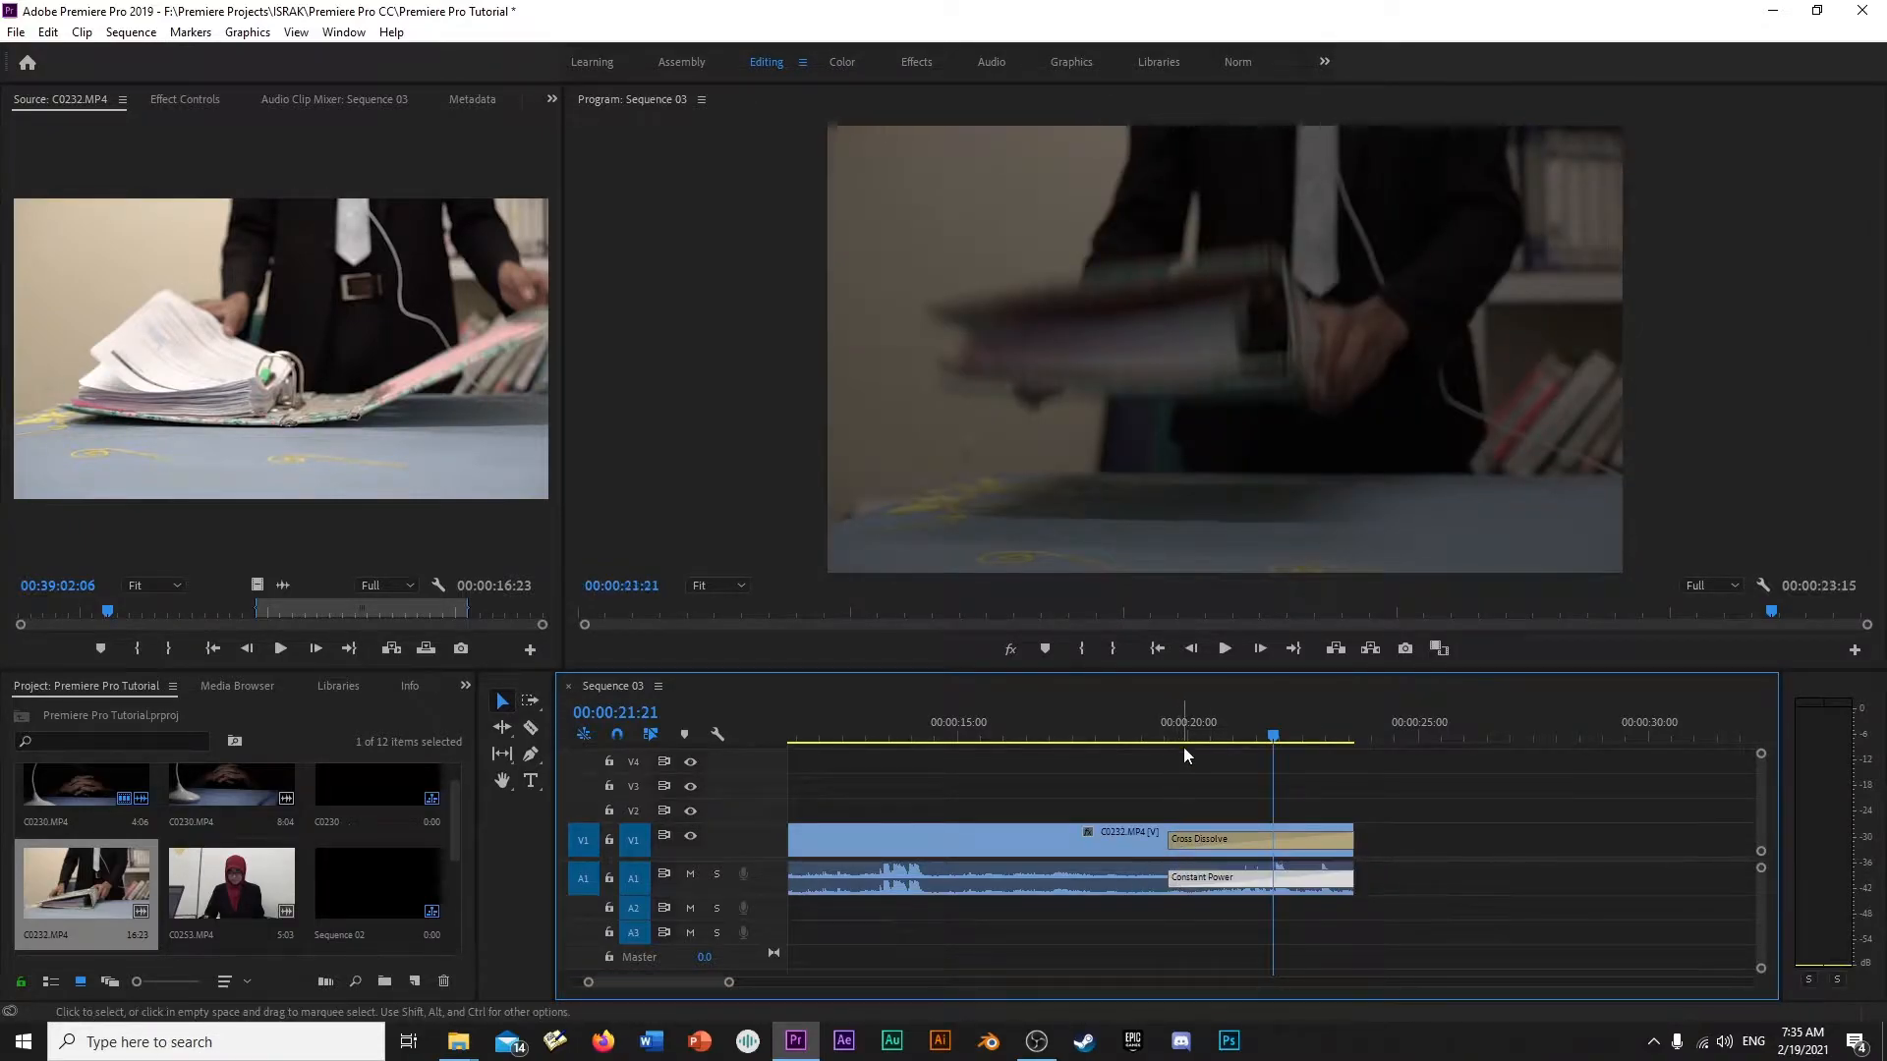
click(1050, 737)
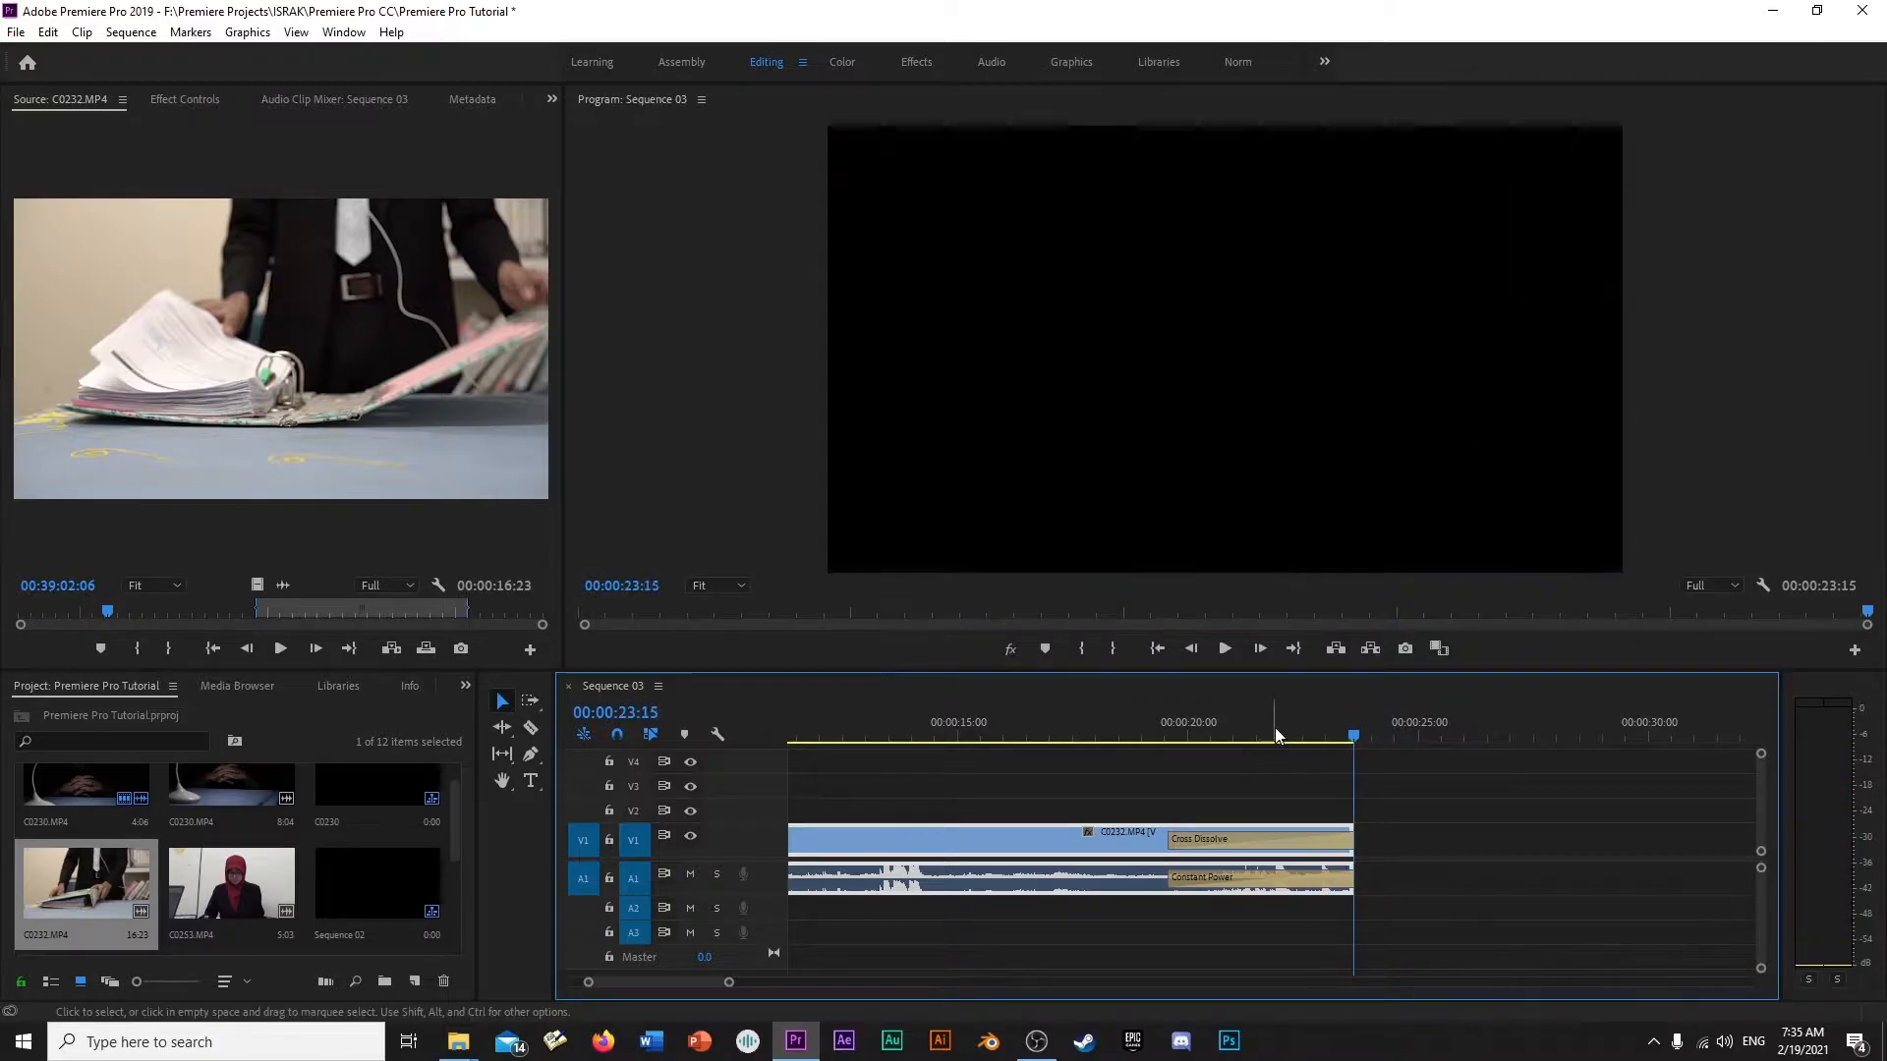
- Remove the Constant Power transition from the end of C0232.MP4, preview the ending without an audio fade, and undo the removal
click(1208, 732)
key(space)
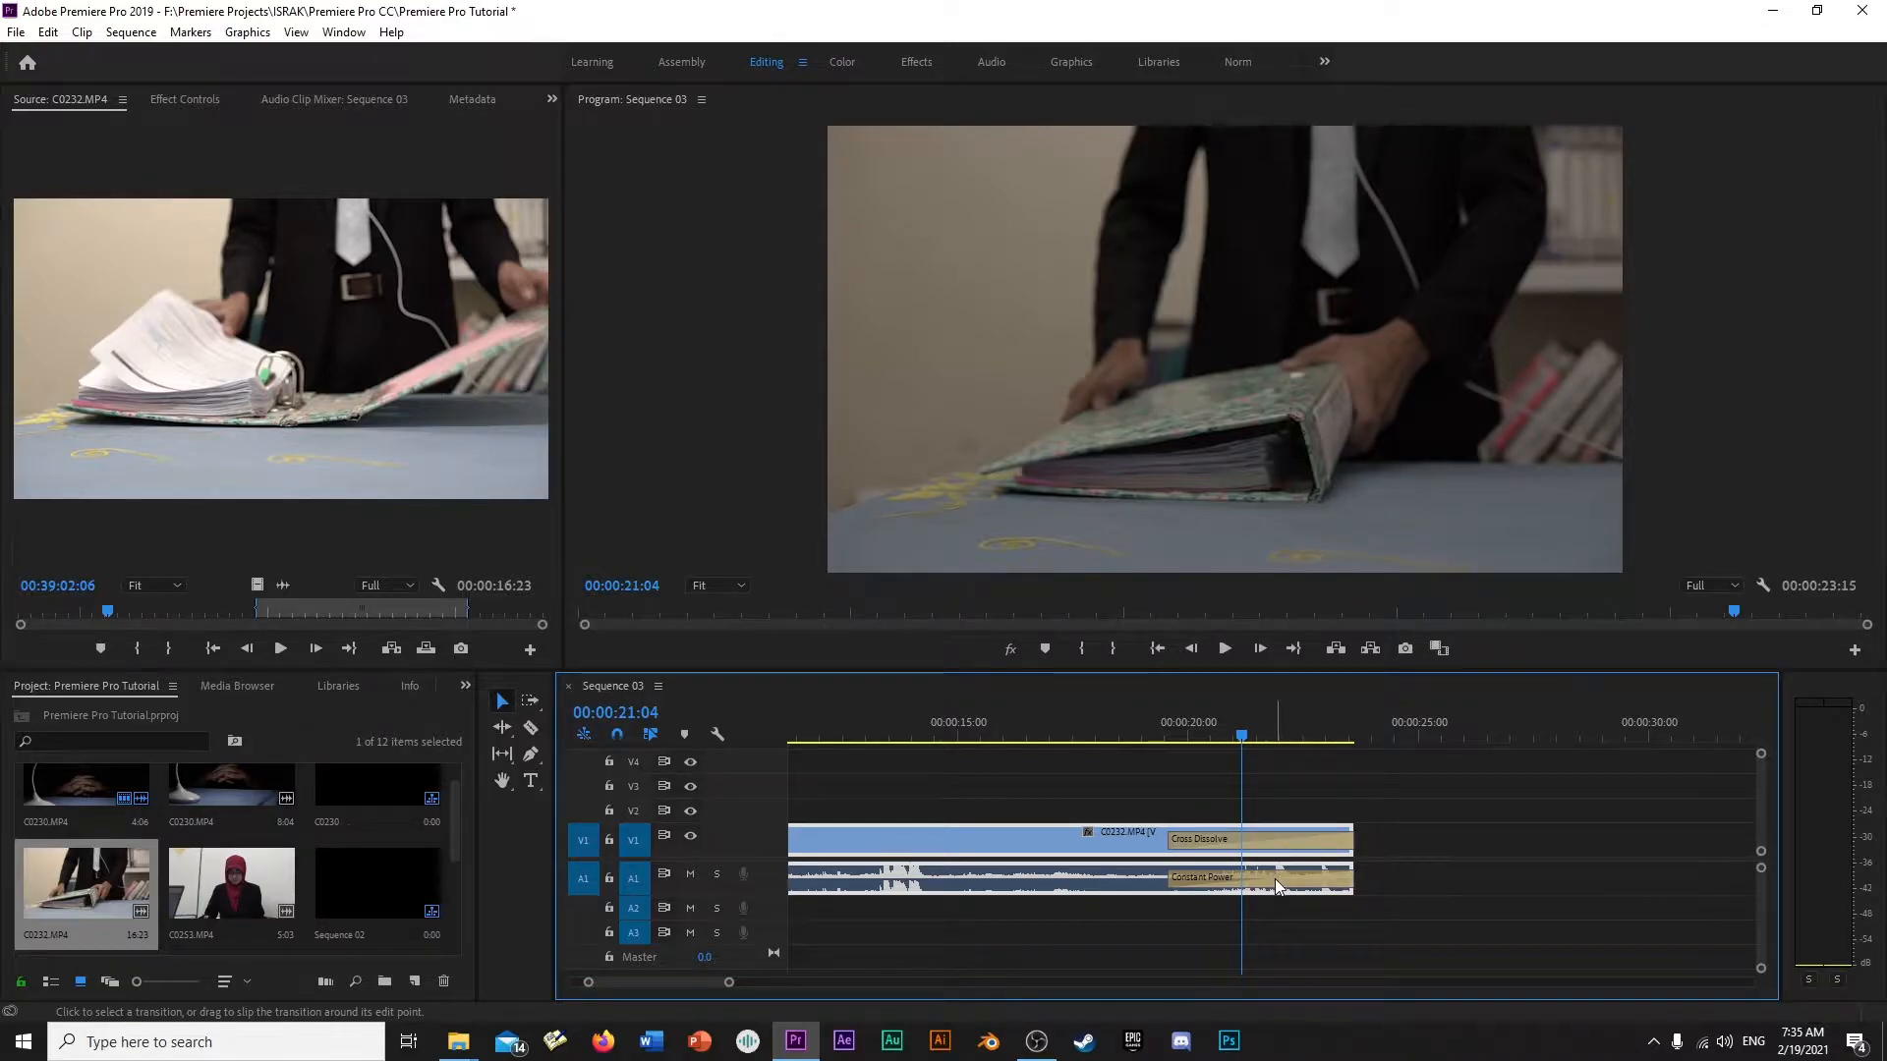
click(1276, 879)
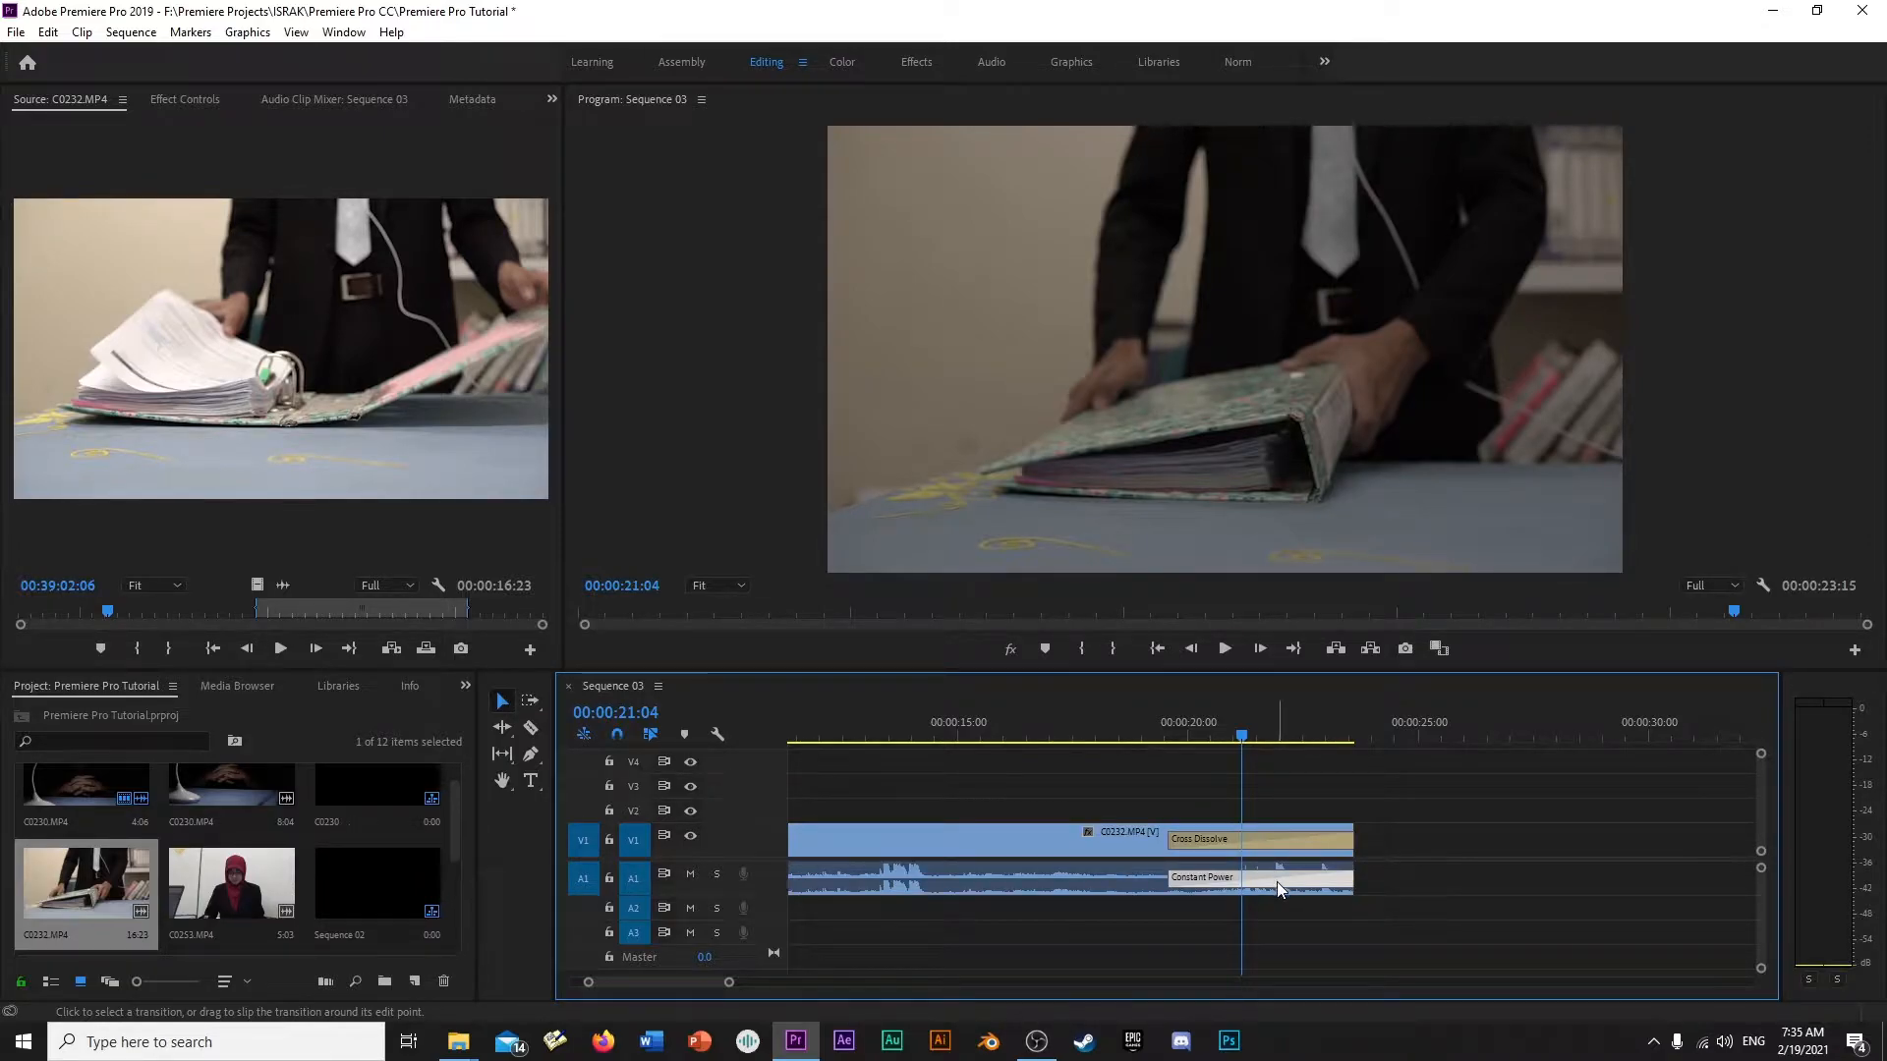
key(Delete)
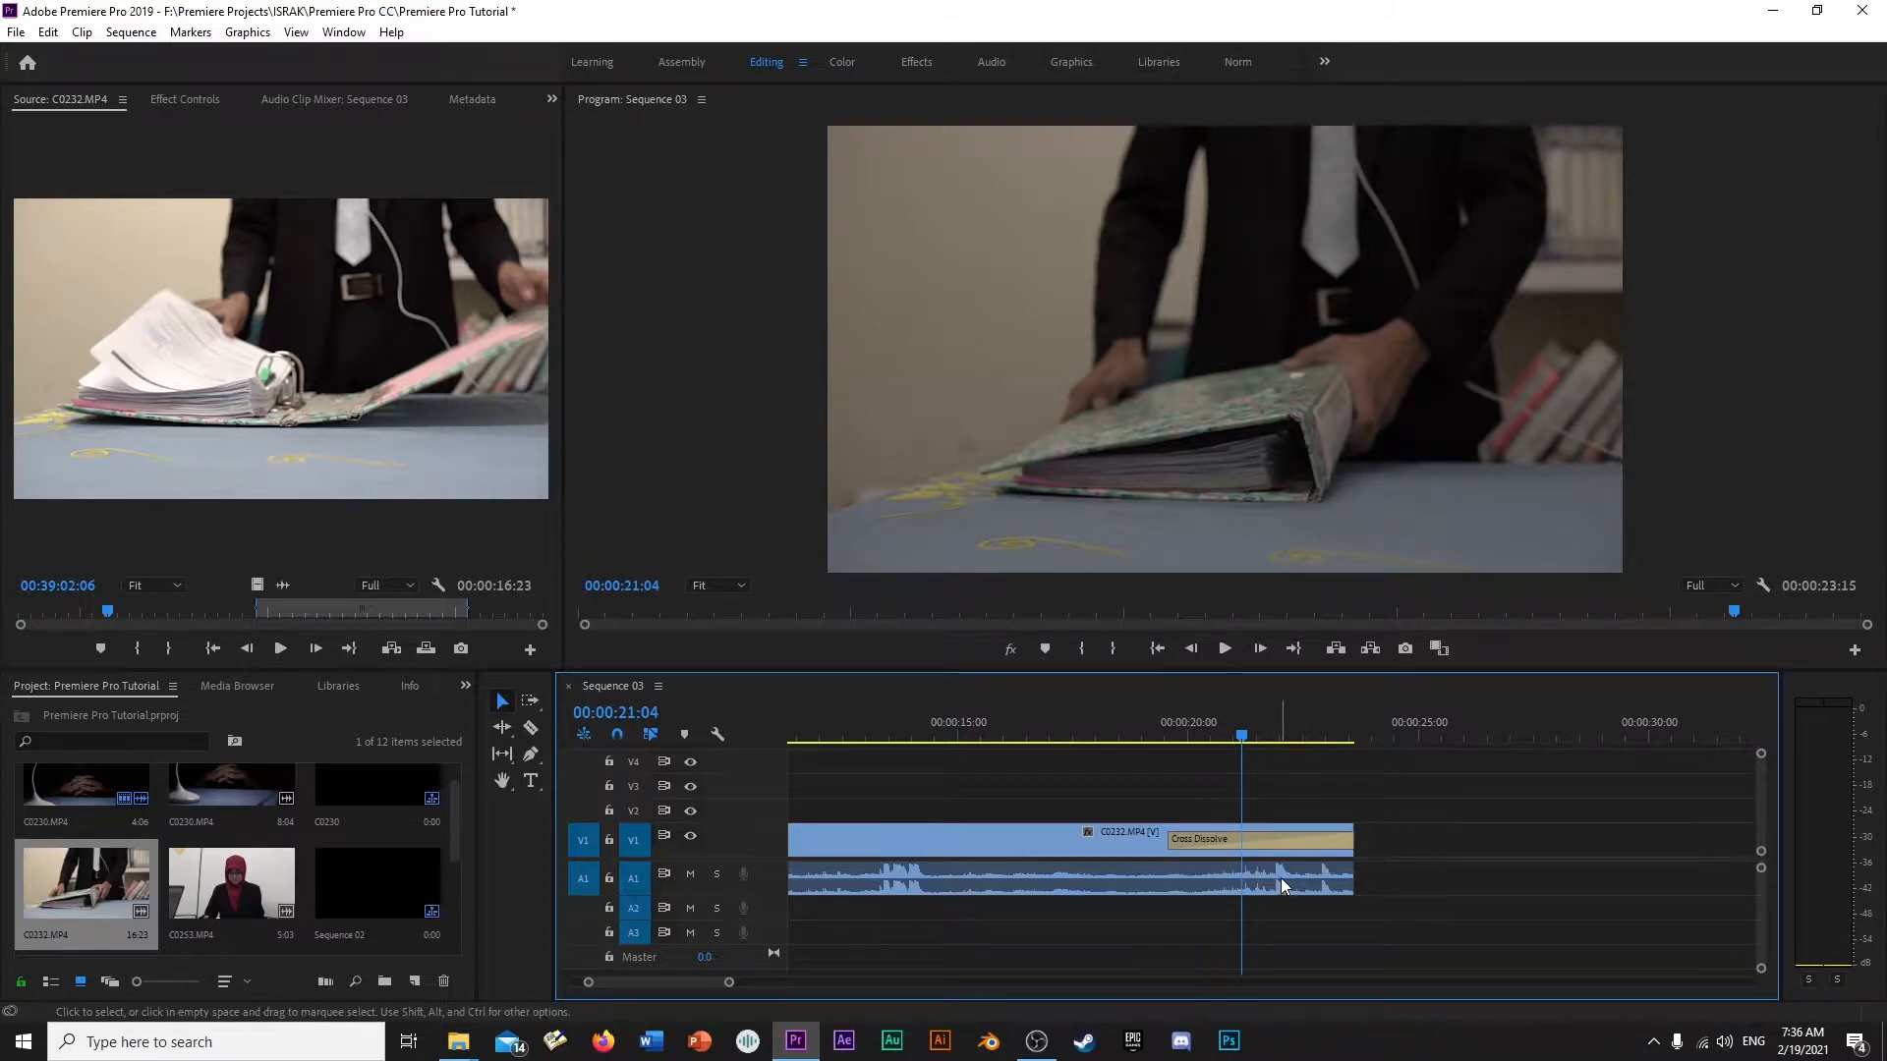
key(space)
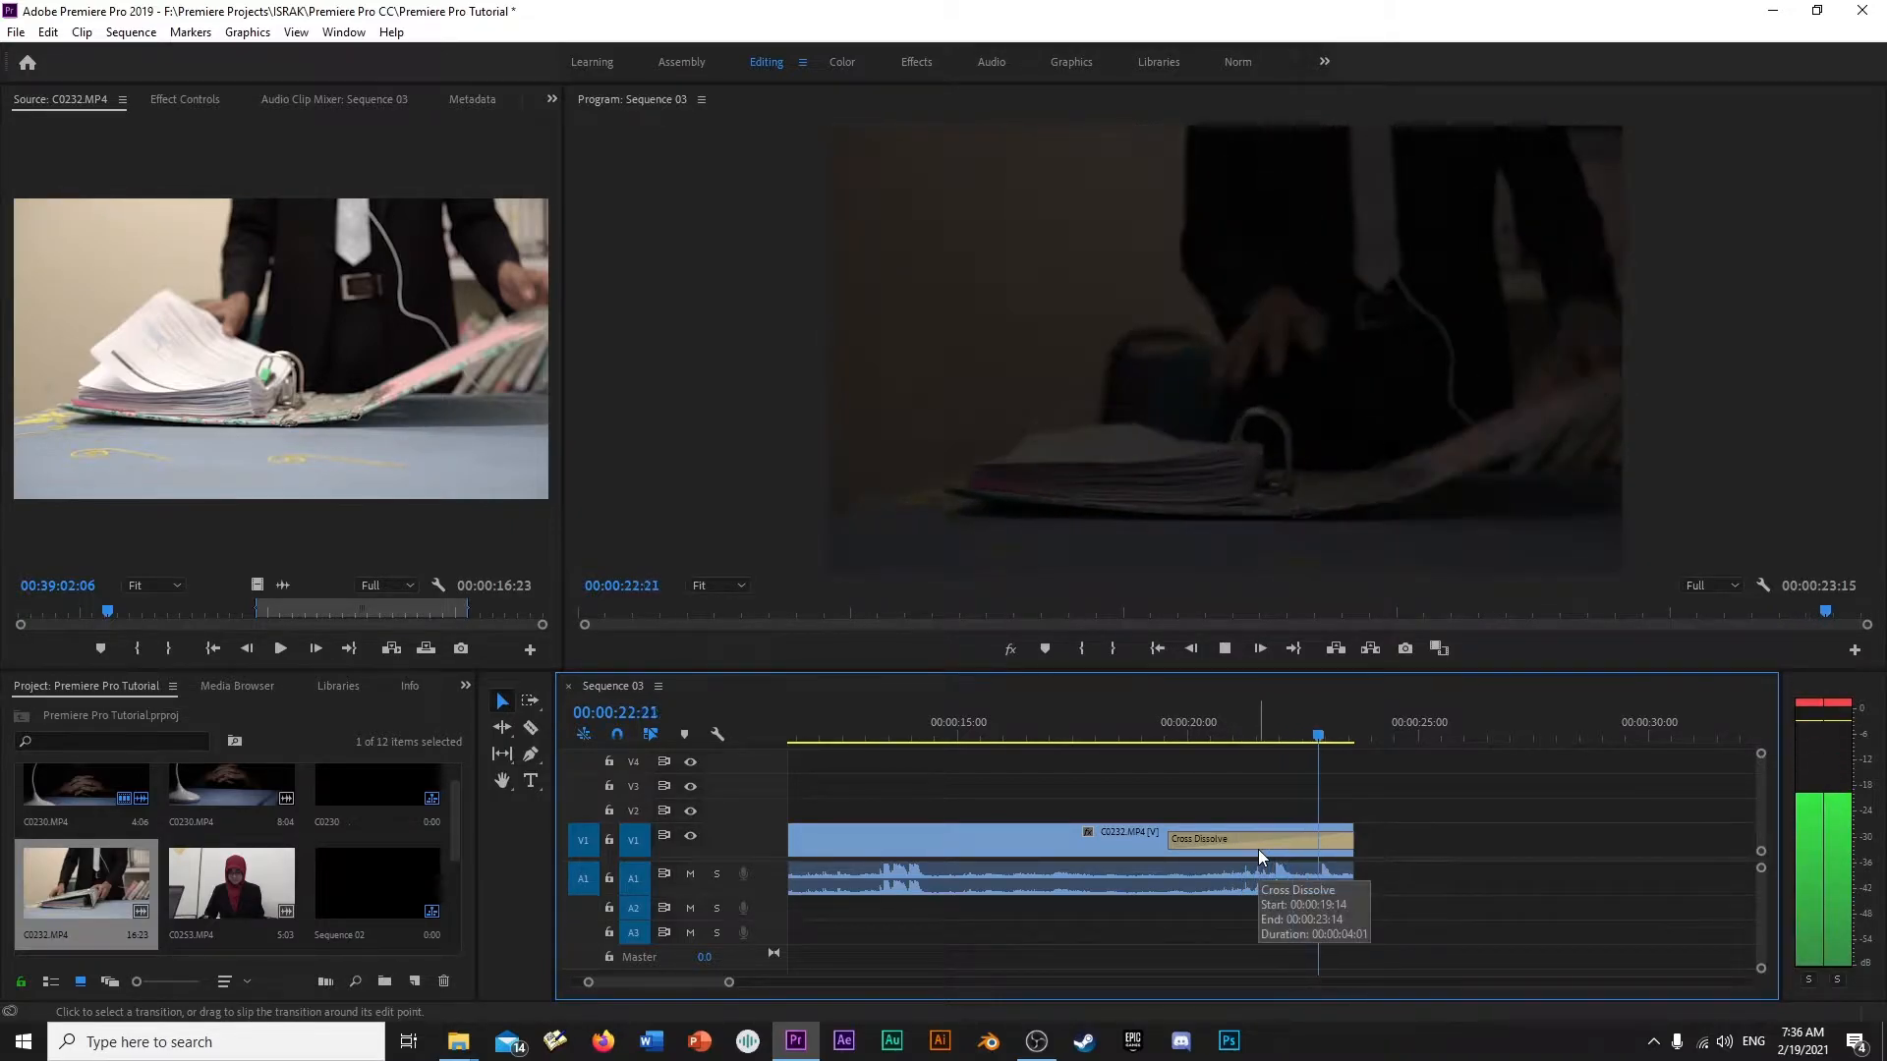
key(ctrl+z)
key(ctrl+z)
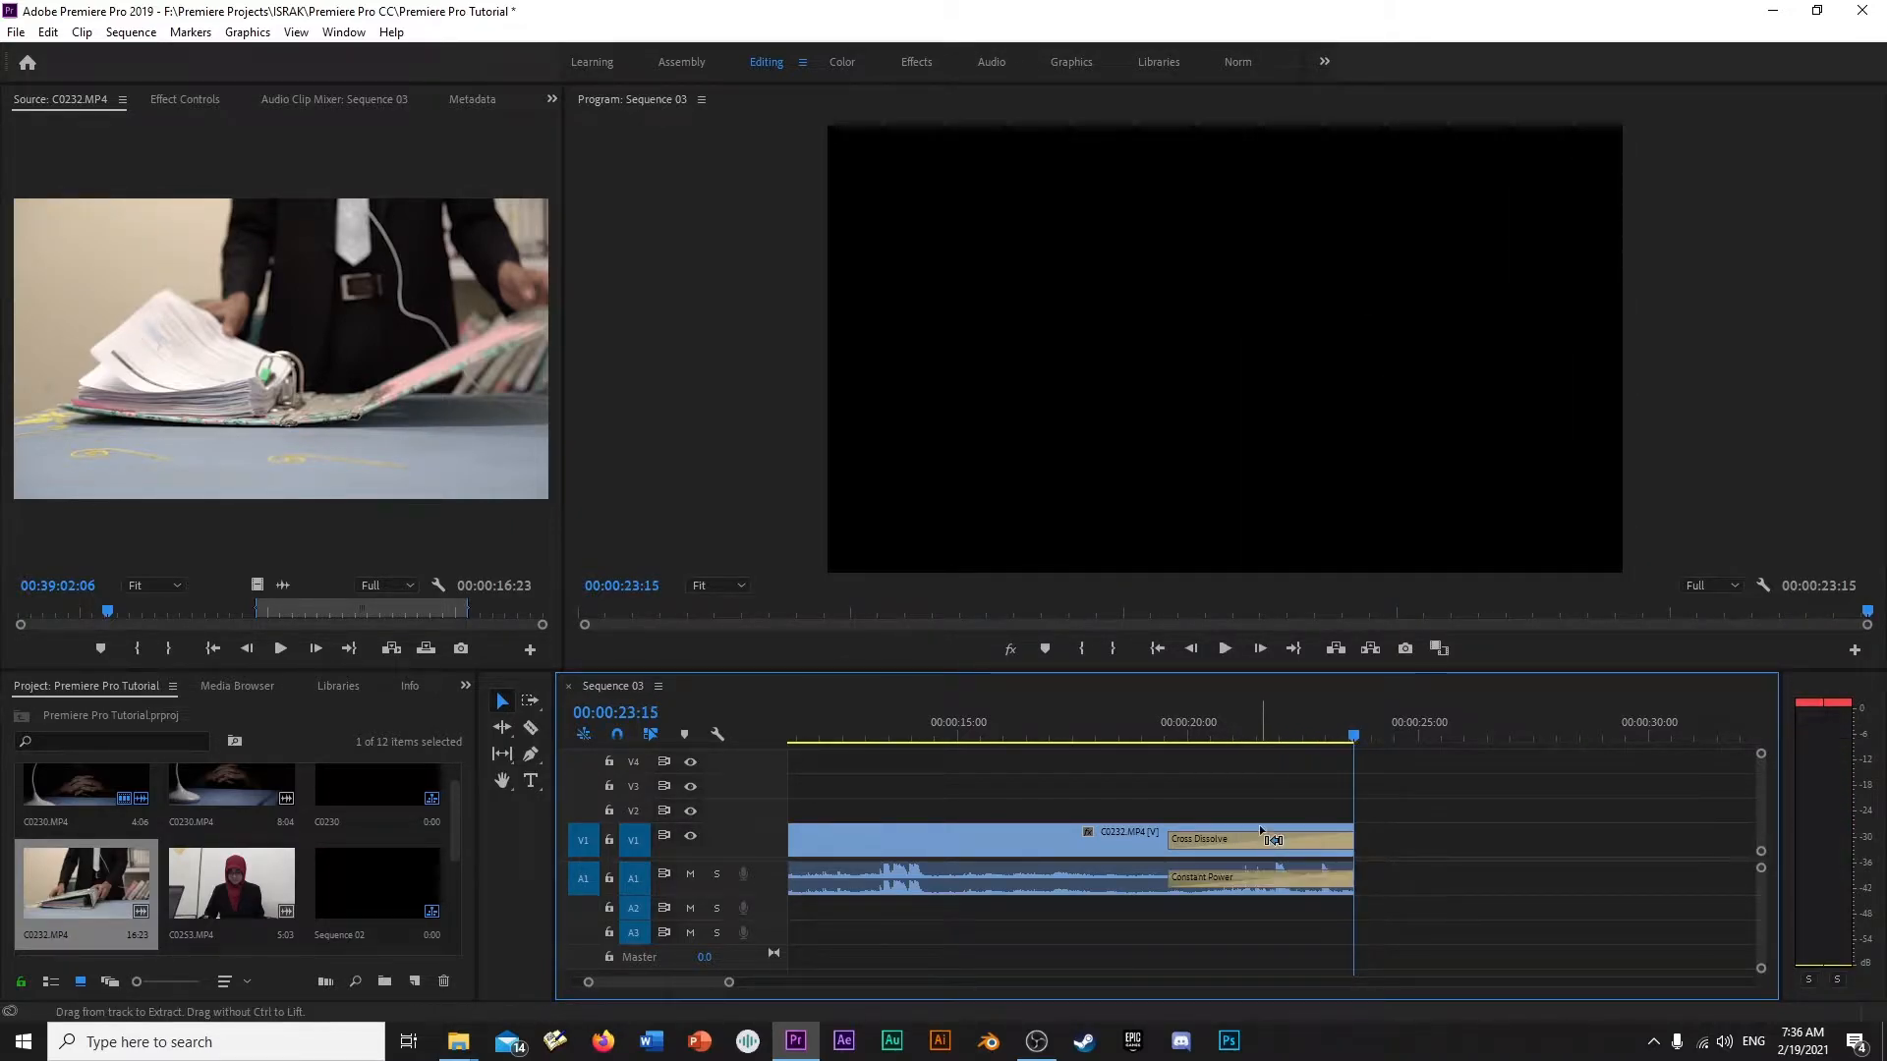
- Remove the Cross Dissolve from the end of C0232.MP4 and lengthen its ending Constant Power transition to about 4 seconds
click(1301, 843)
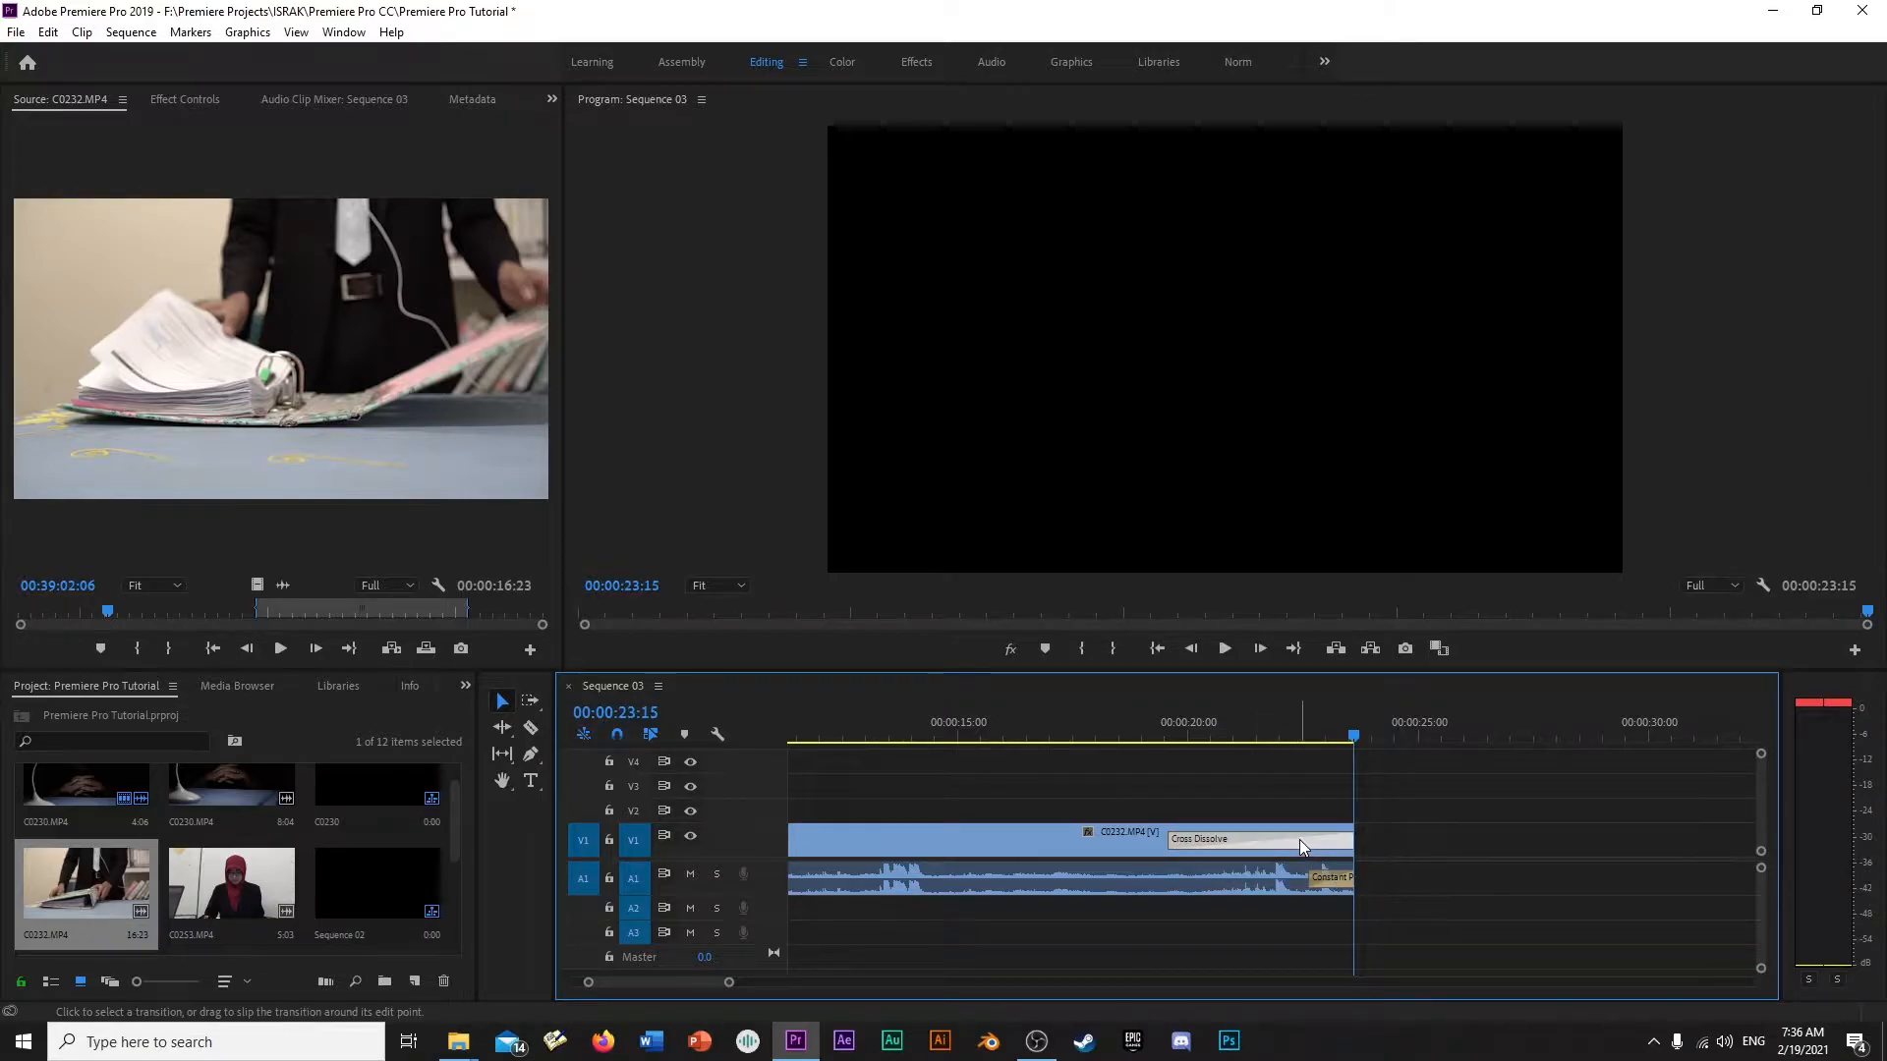
key(Delete)
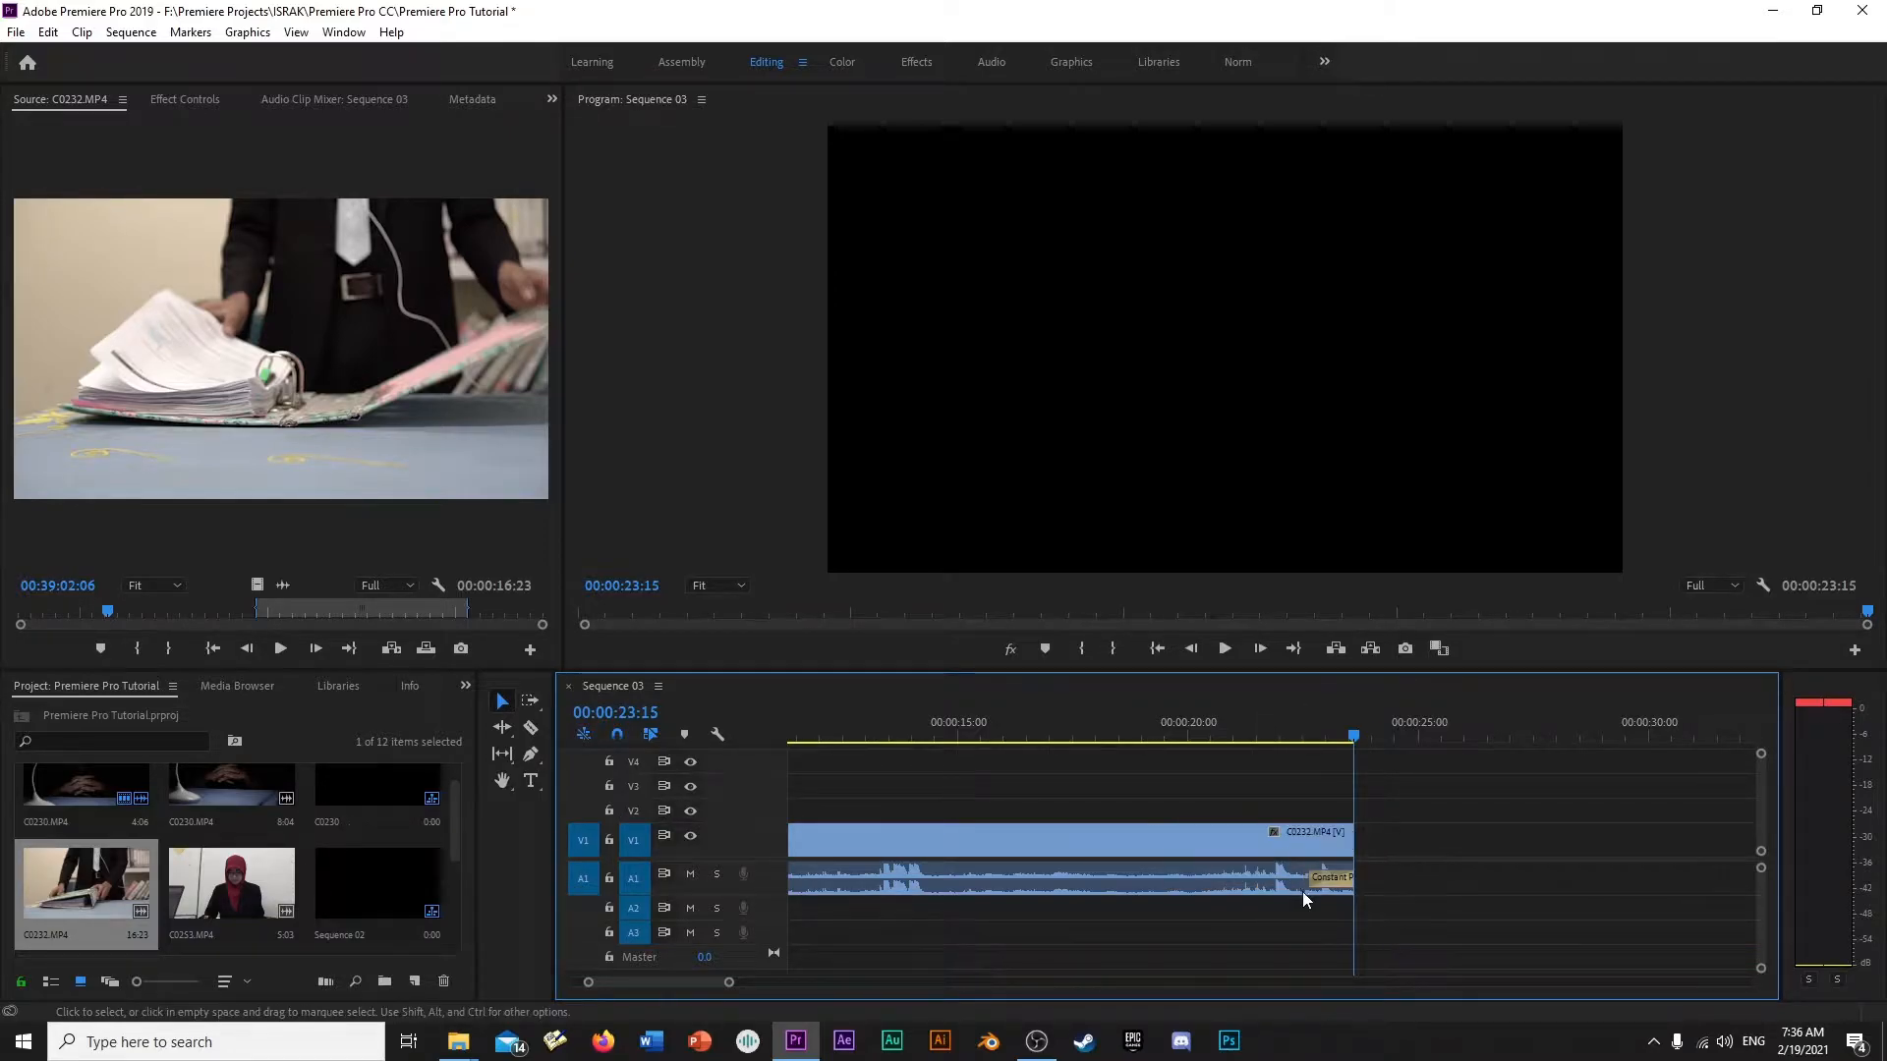
drag(1312, 881, 1163, 880)
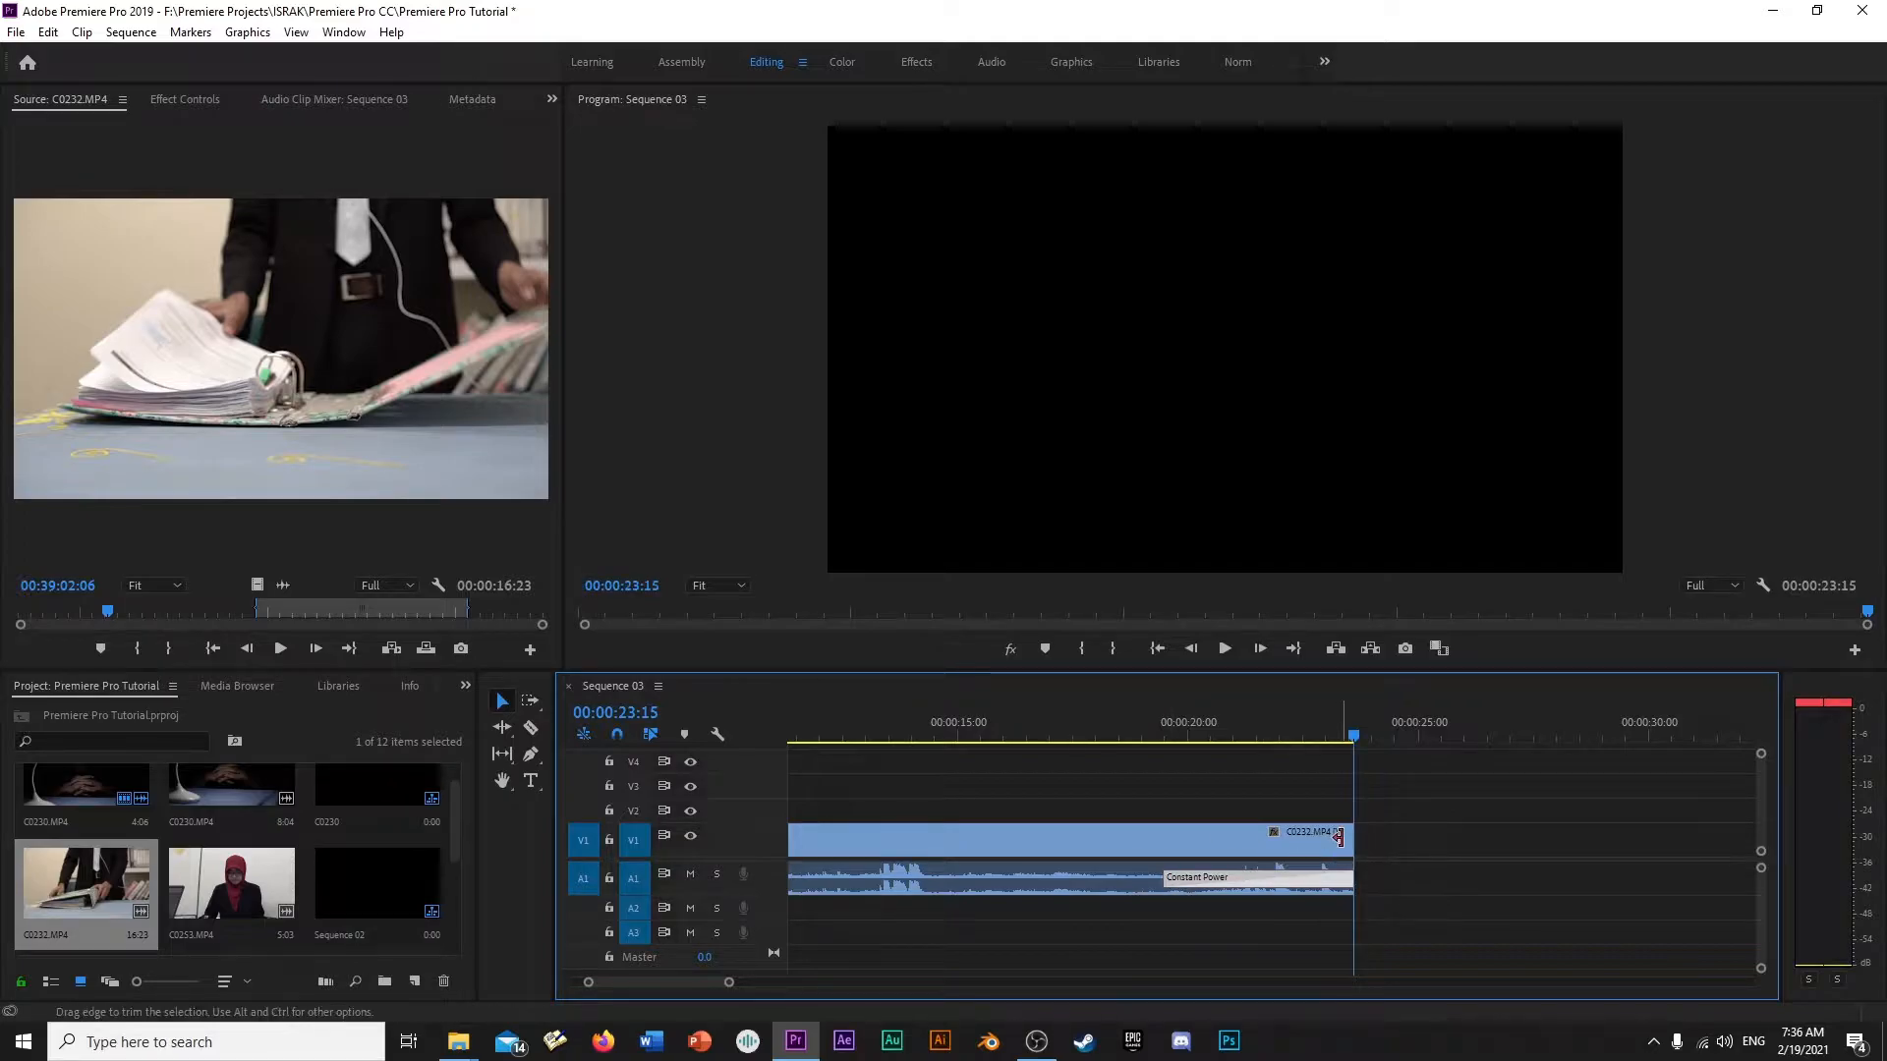
- Preview the end of C0232.MP4 with only the audio fade-out applied
key(space)
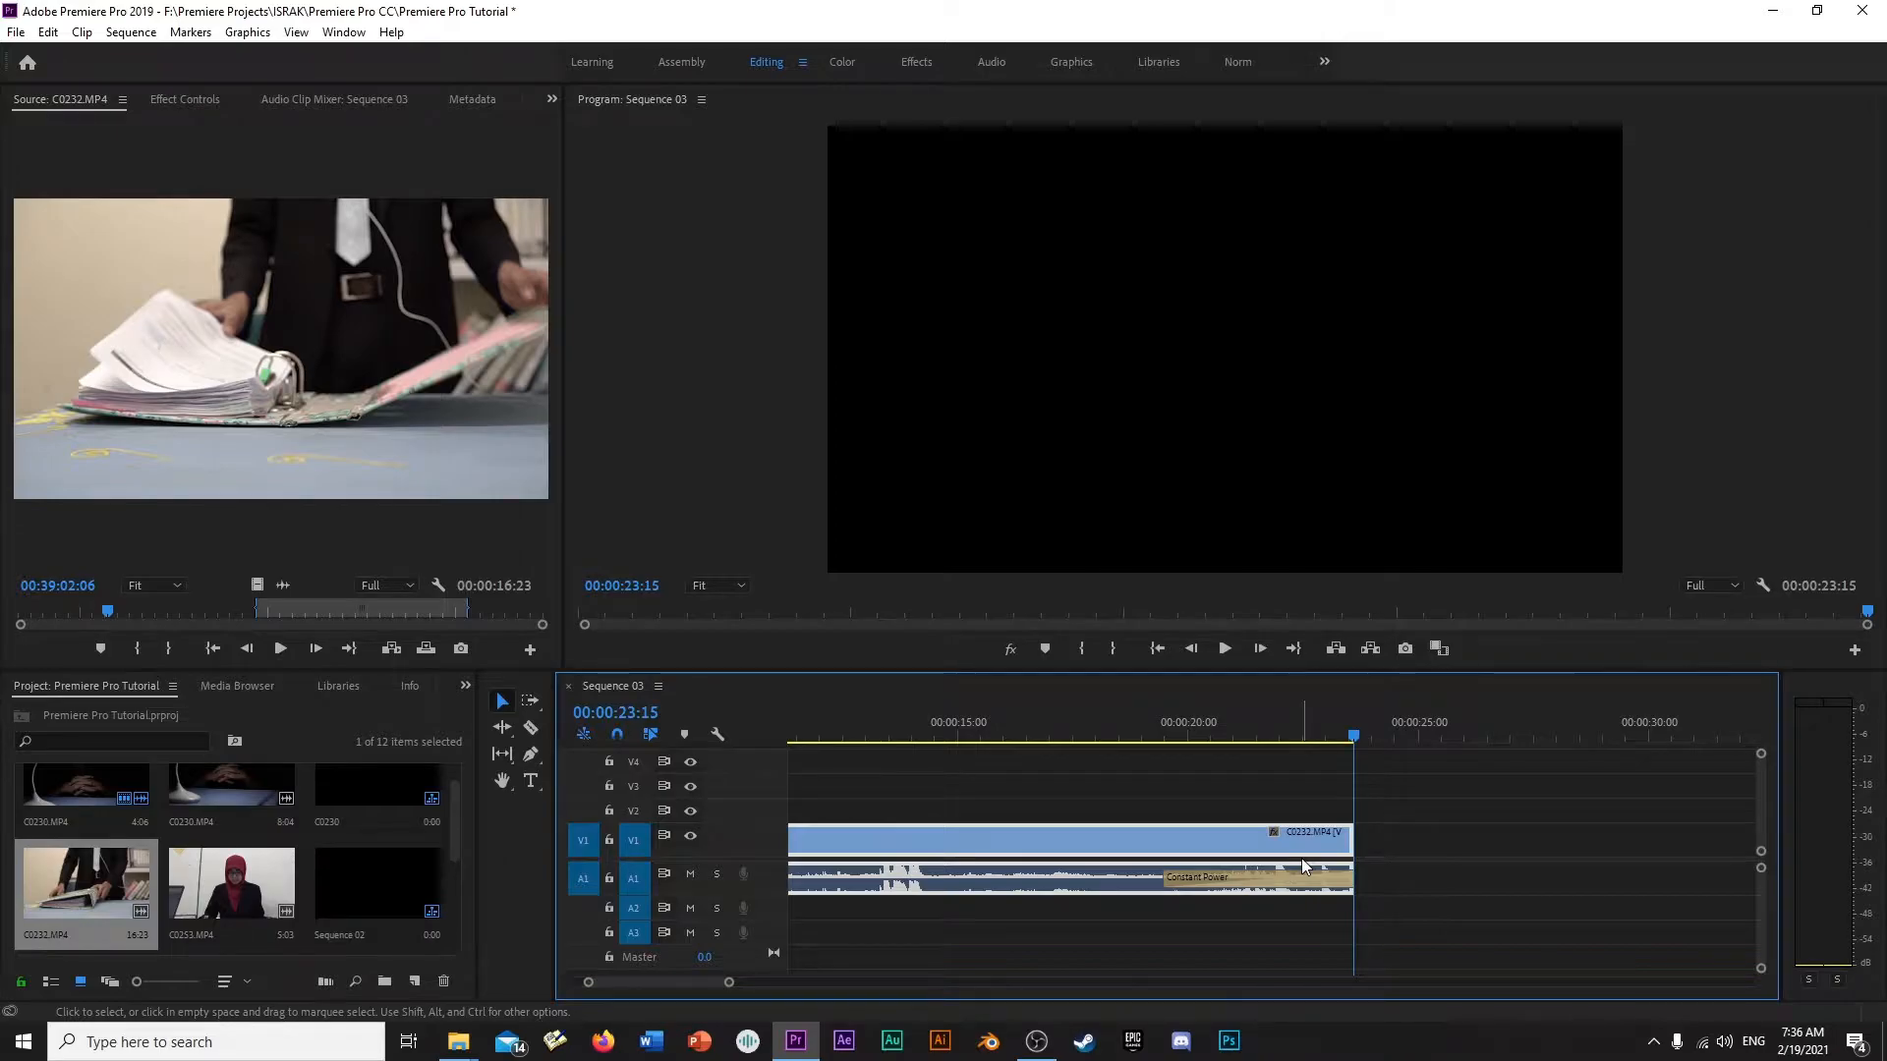
key(minus)
key(minus)
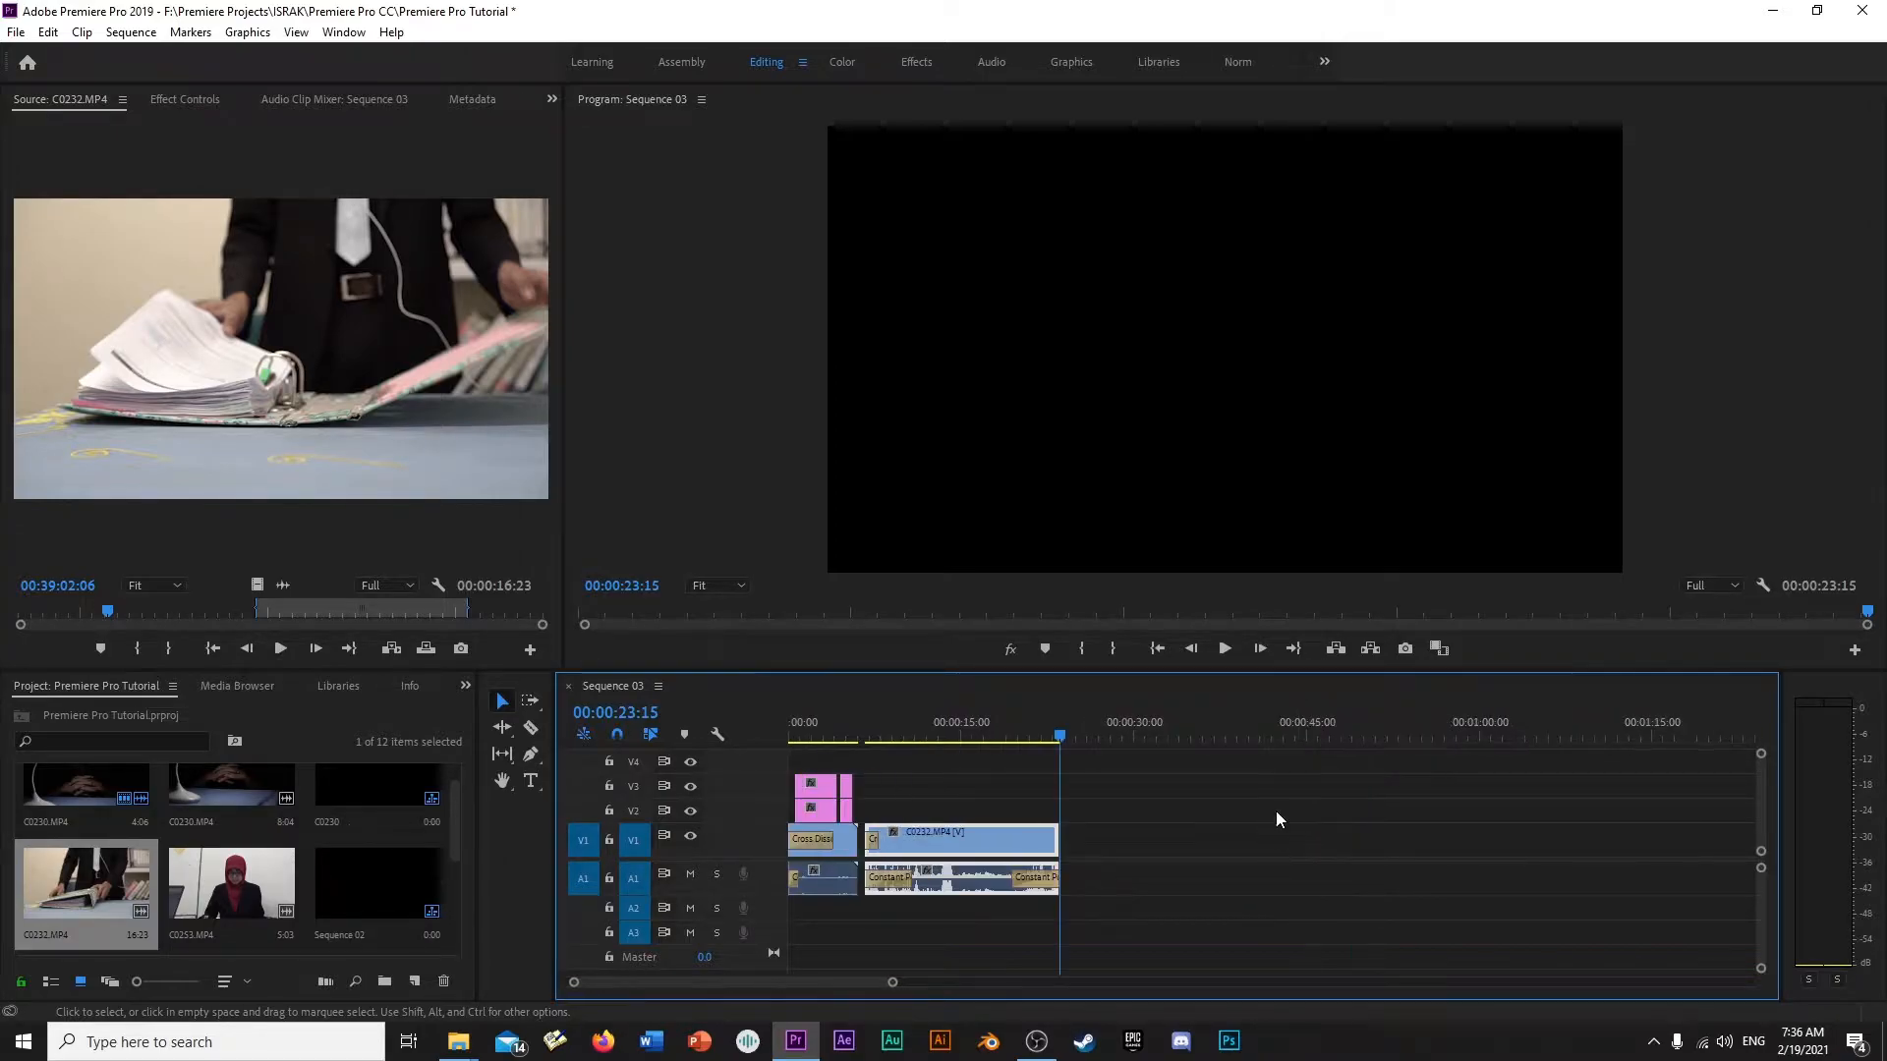
click(1030, 729)
key(equal)
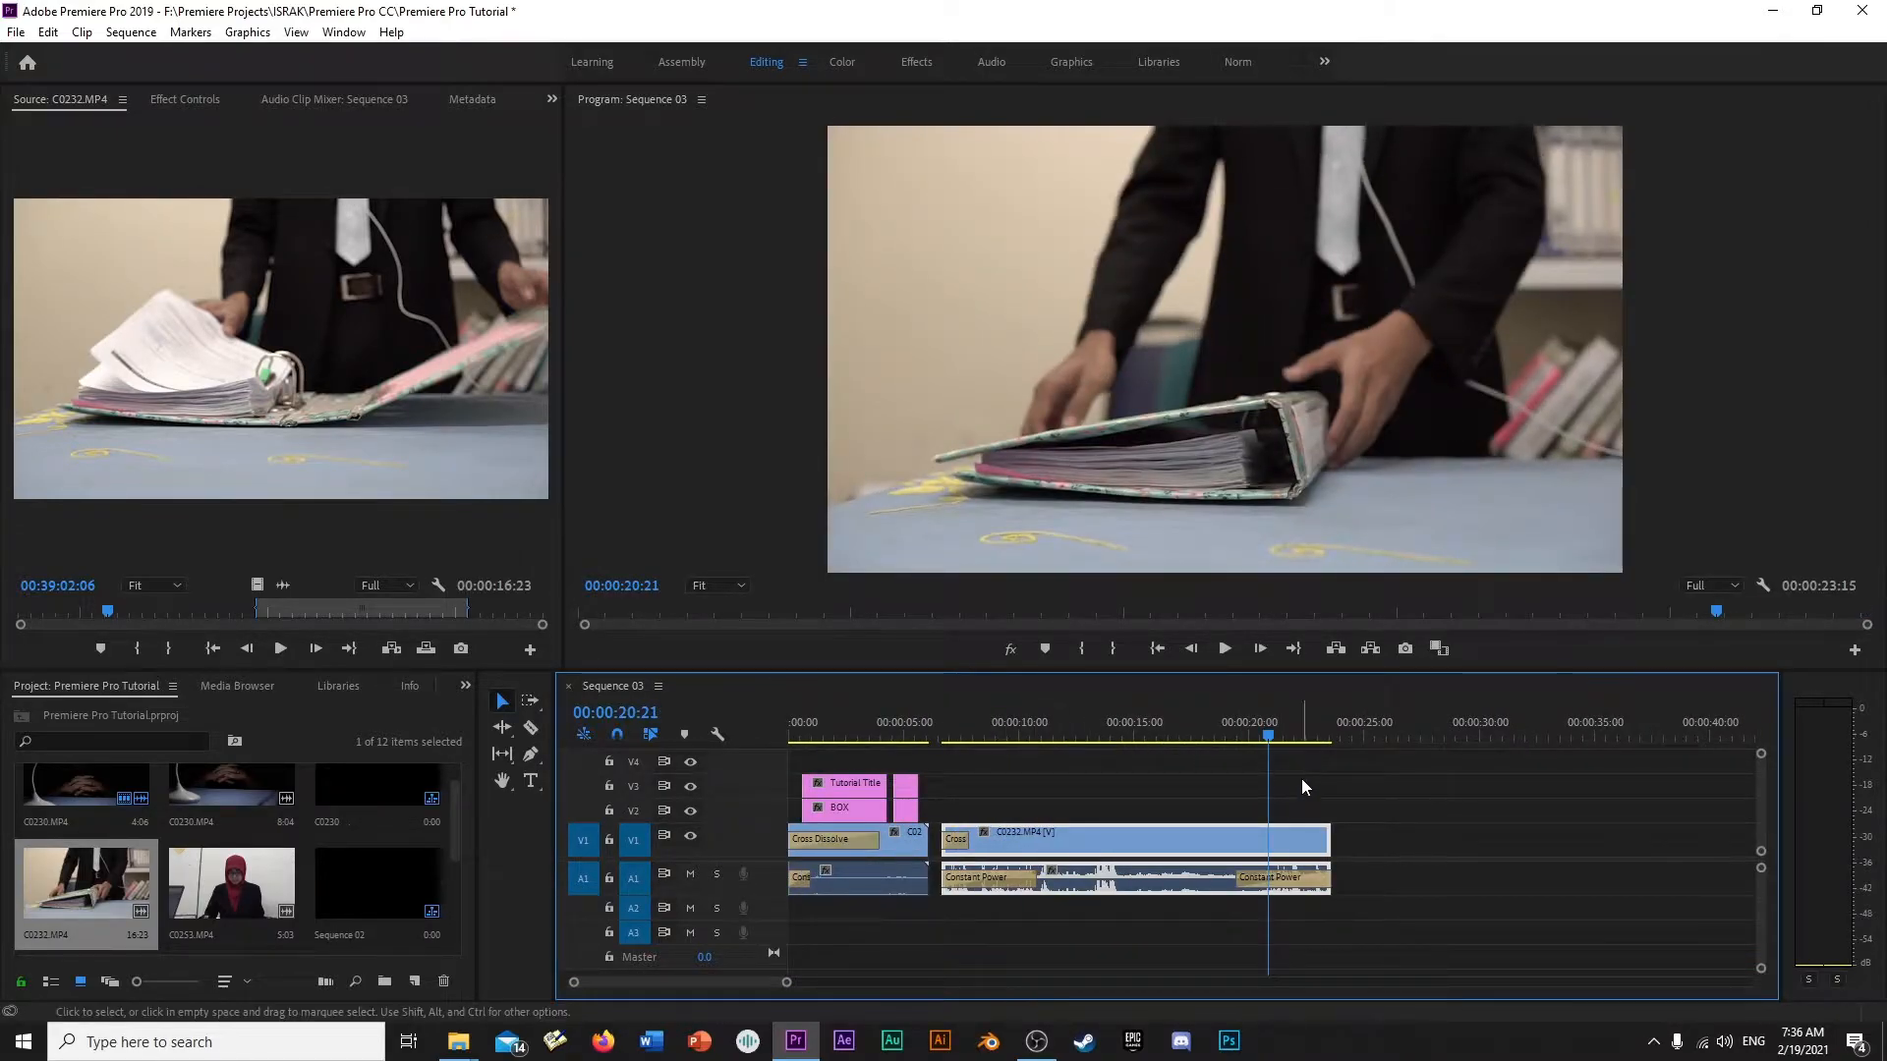
drag(1241, 734, 1277, 714)
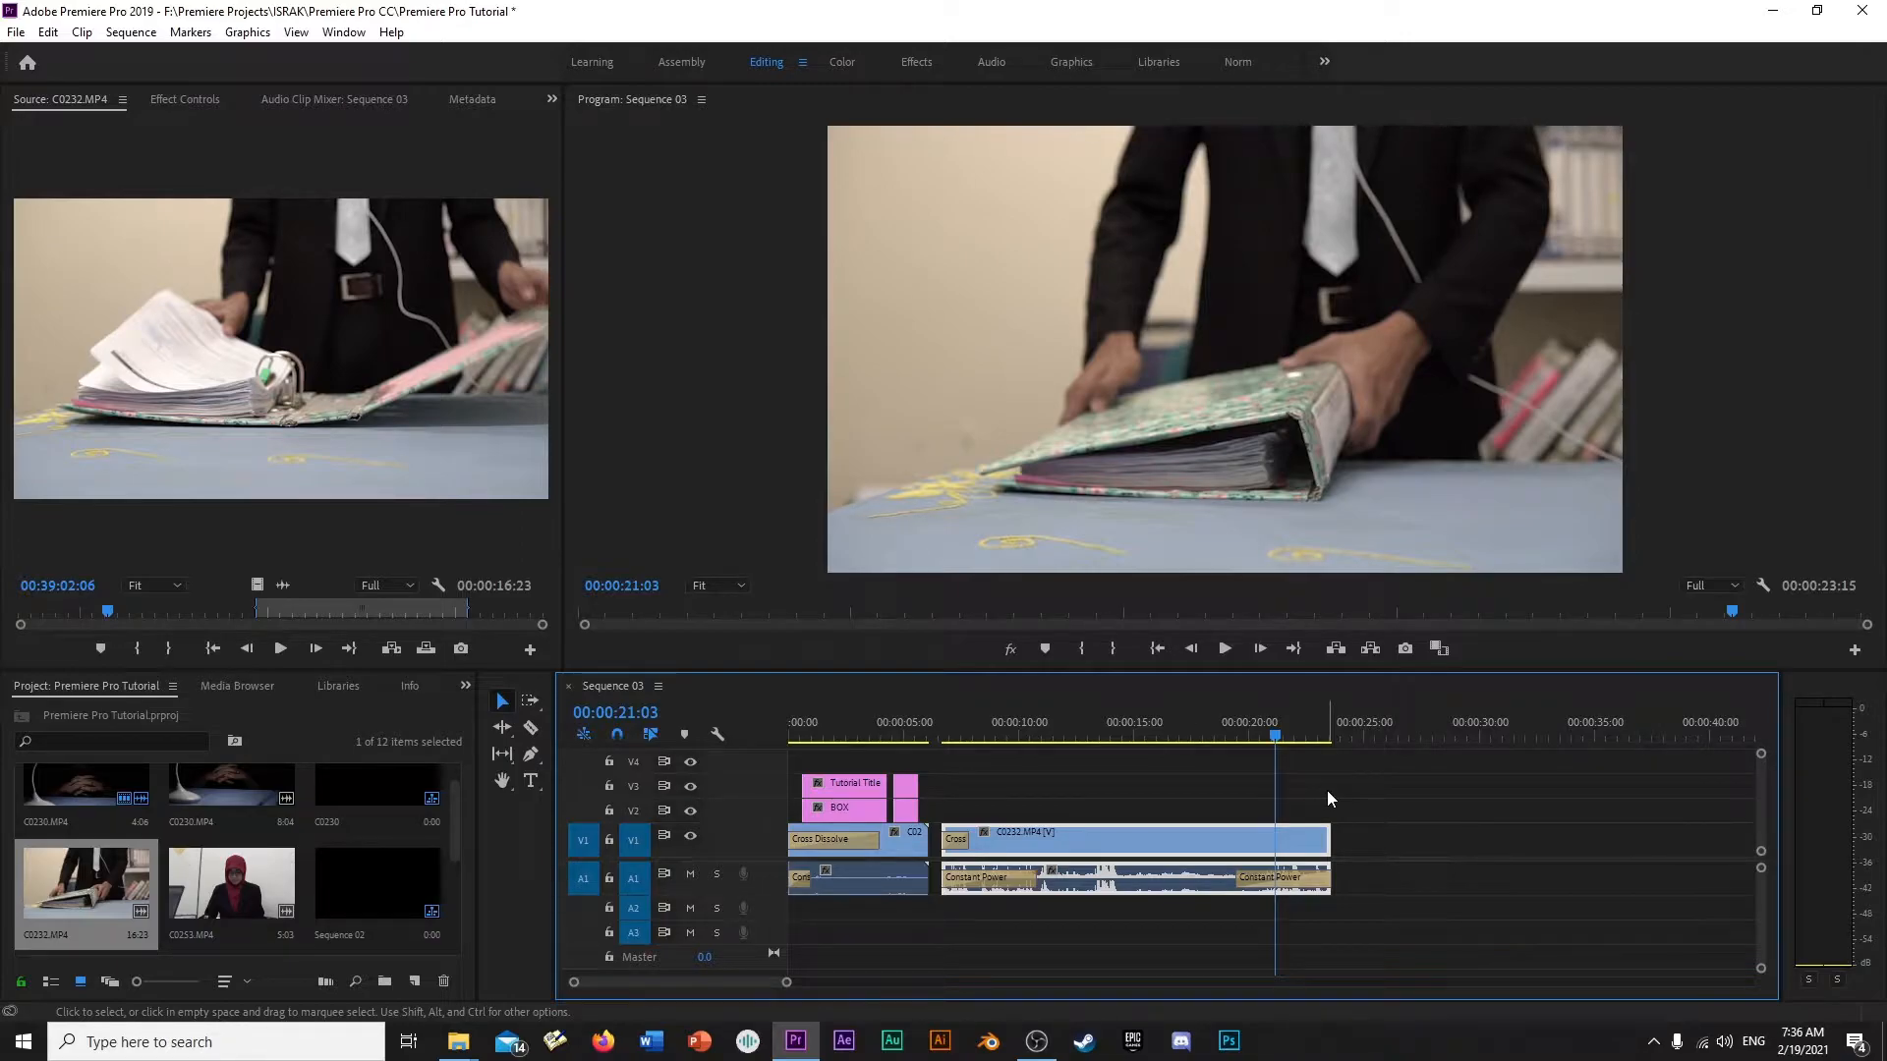
- Place the C0253.MP4 clip on the timeline directly after C0232.MP4 and review the footage near the cut
click(236, 875)
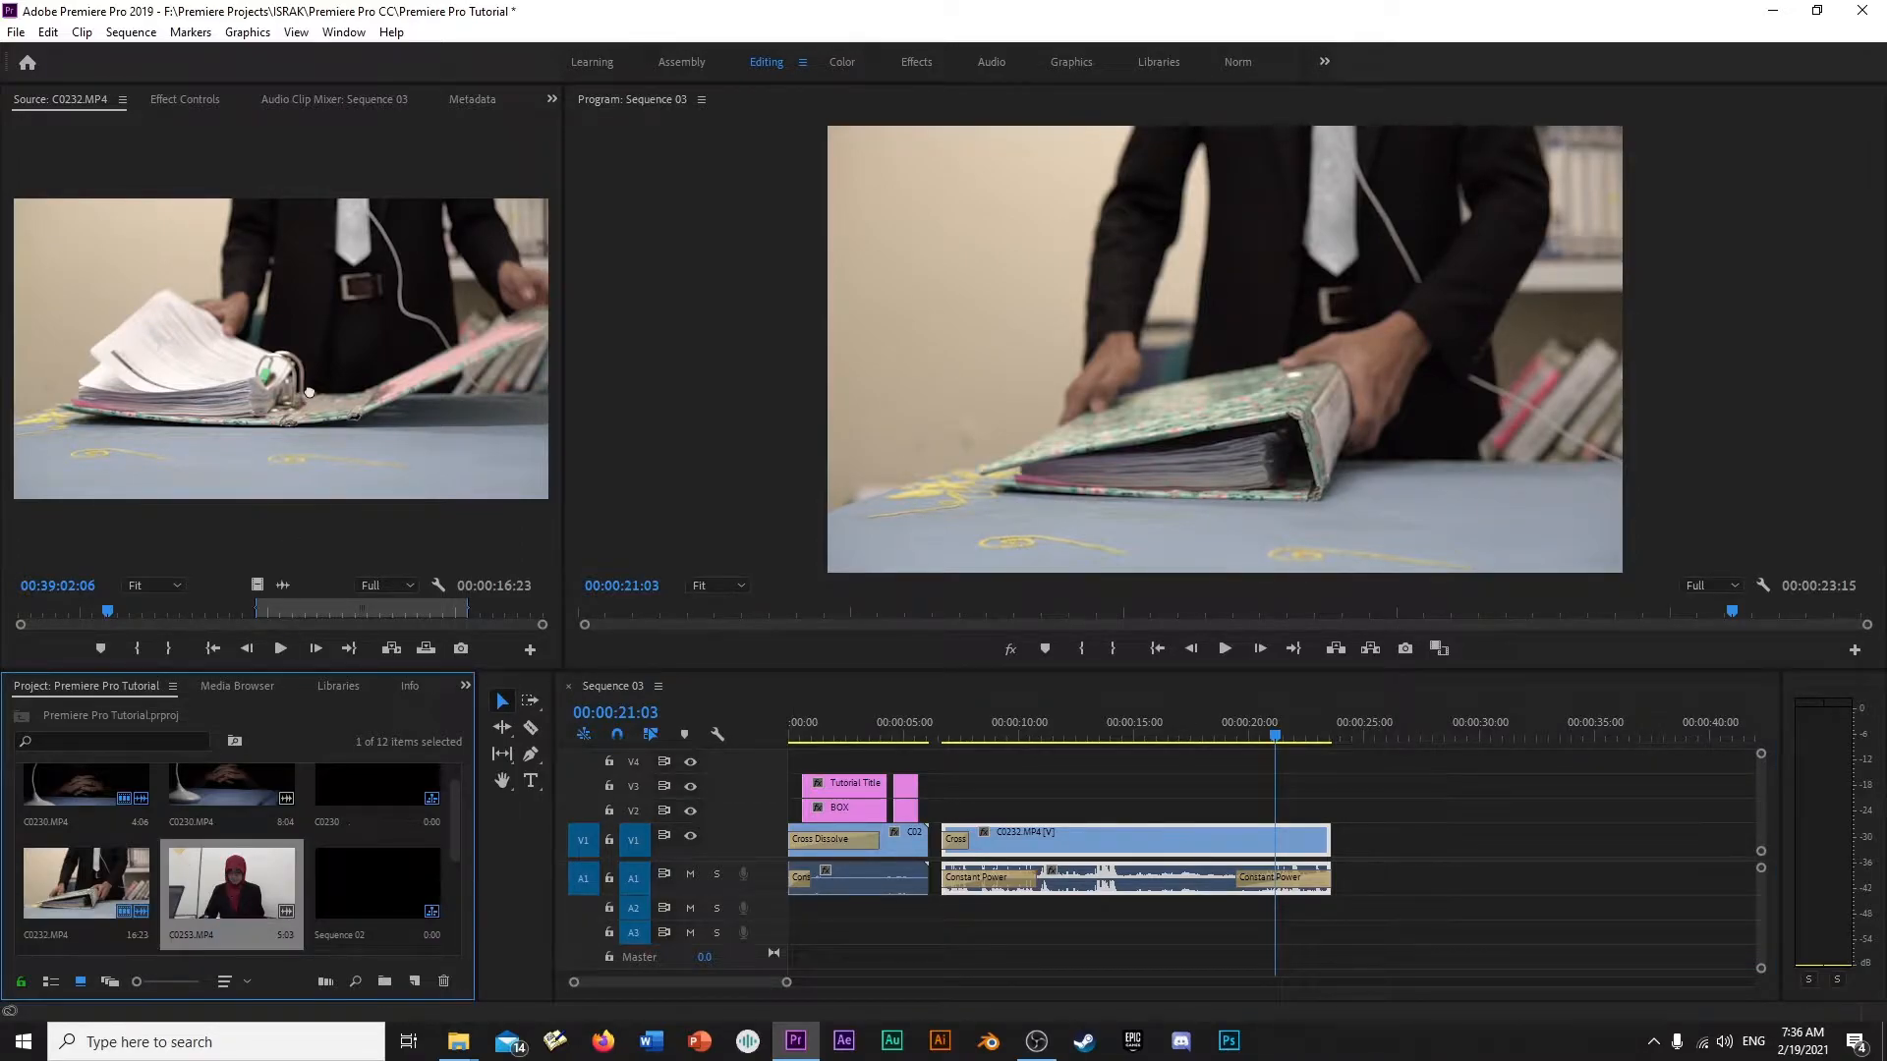
drag(309, 392, 281, 521)
drag(307, 410, 1349, 862)
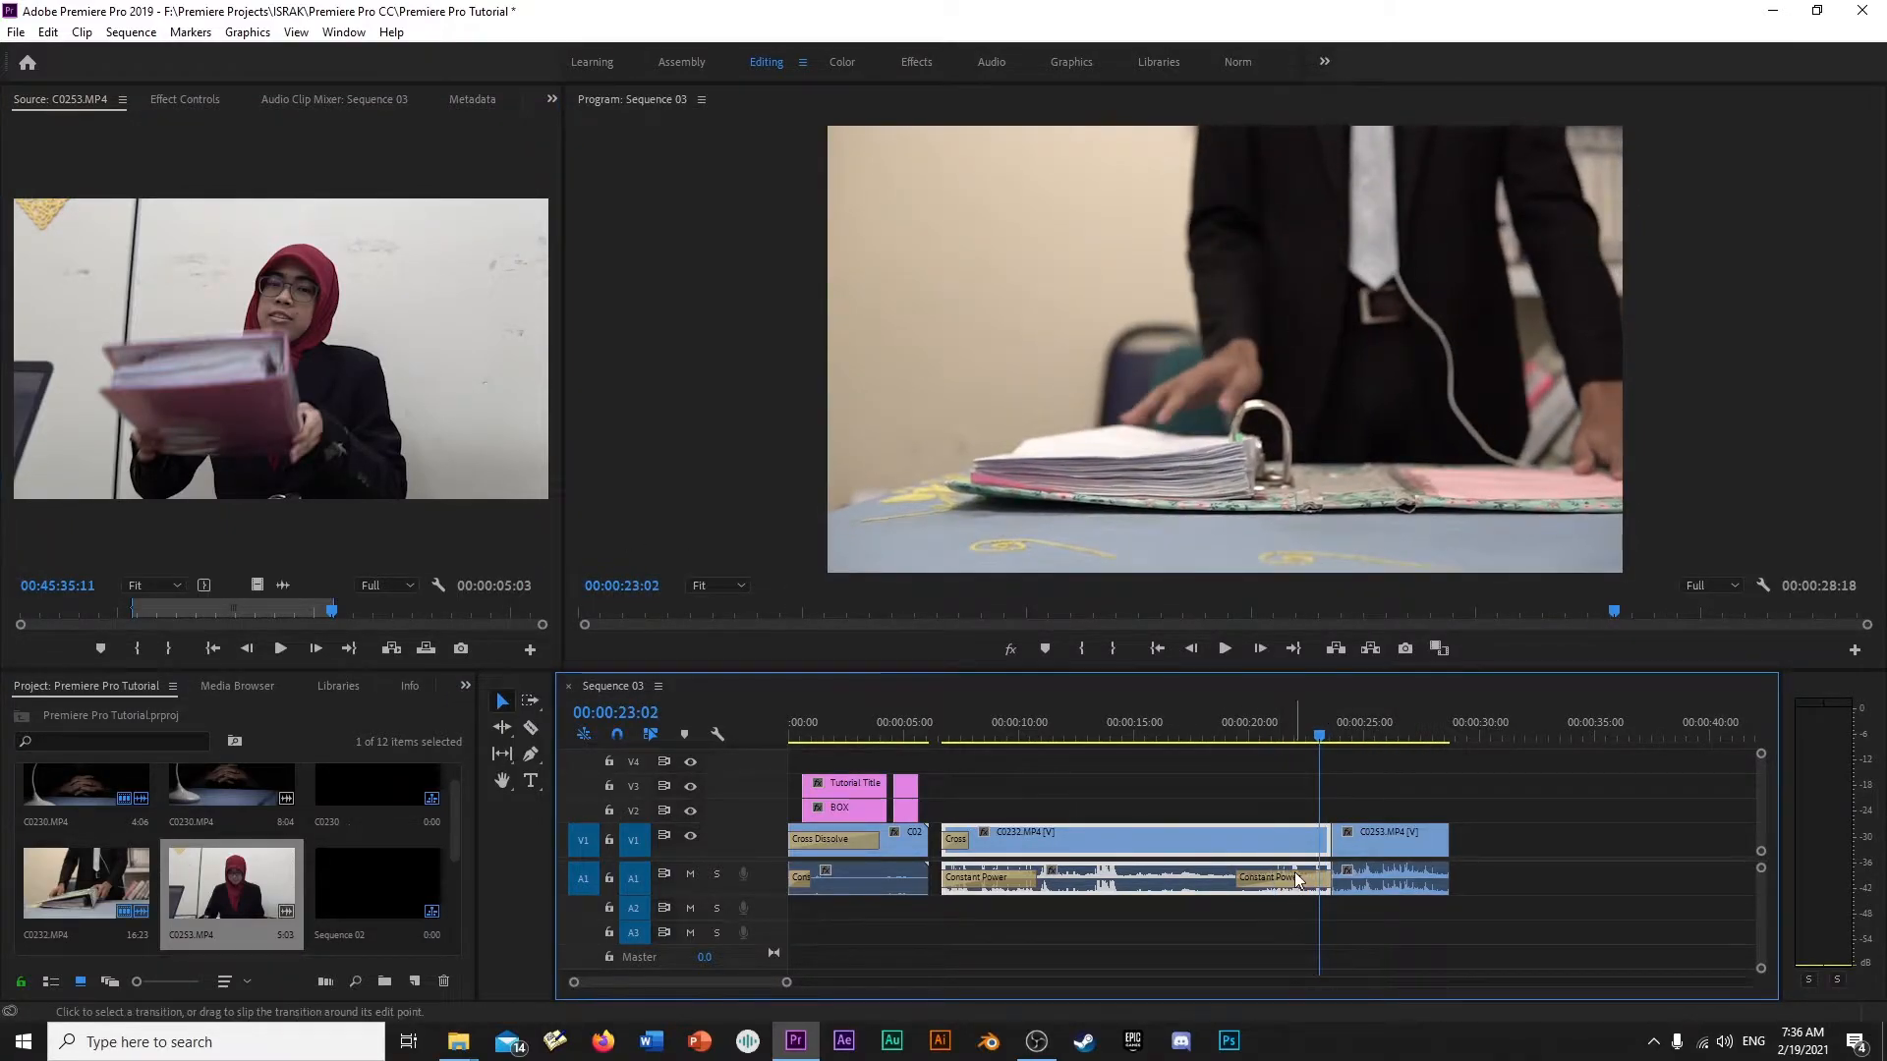
click(1297, 722)
mouse_move(1299, 714)
mouse_down()
mouse_move(1407, 717)
mouse_move(1301, 740)
mouse_up()
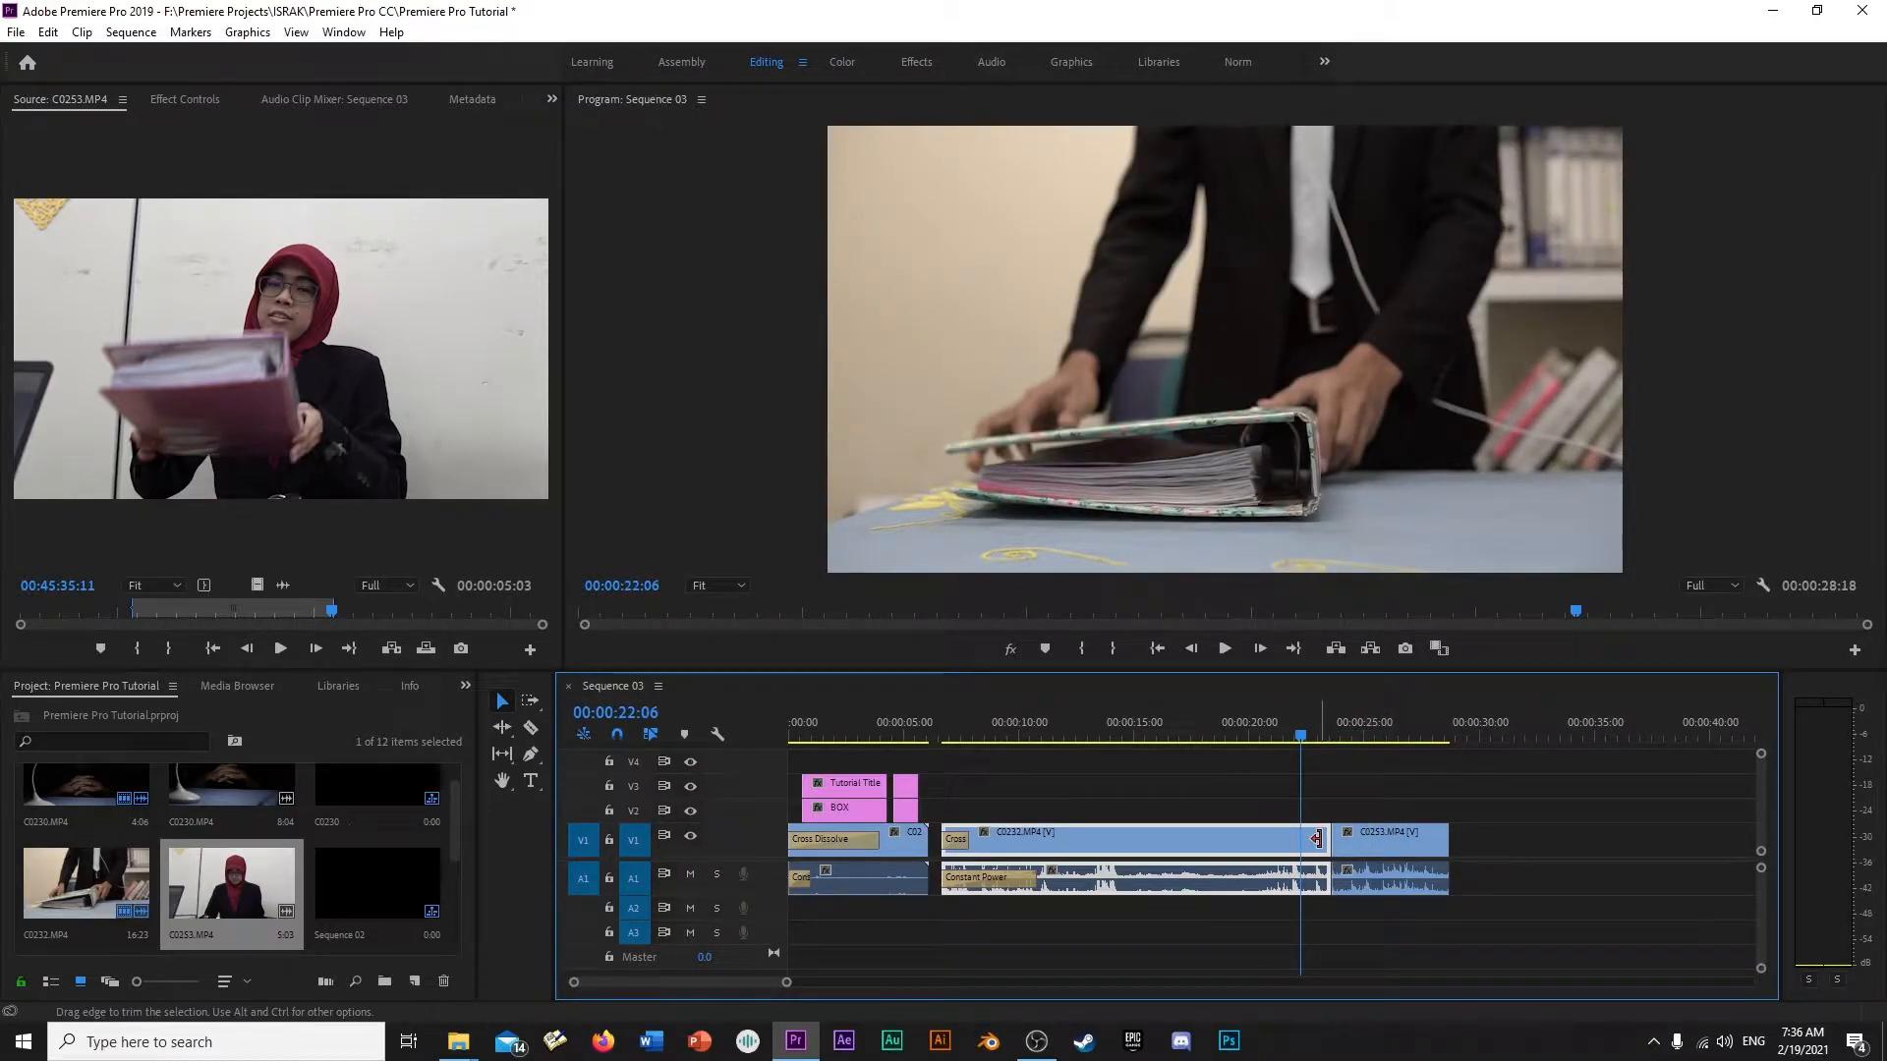
- Apply the default transitions to the cut between C0232.MP4 and C0253.MP4
key(equal)
key(equal)
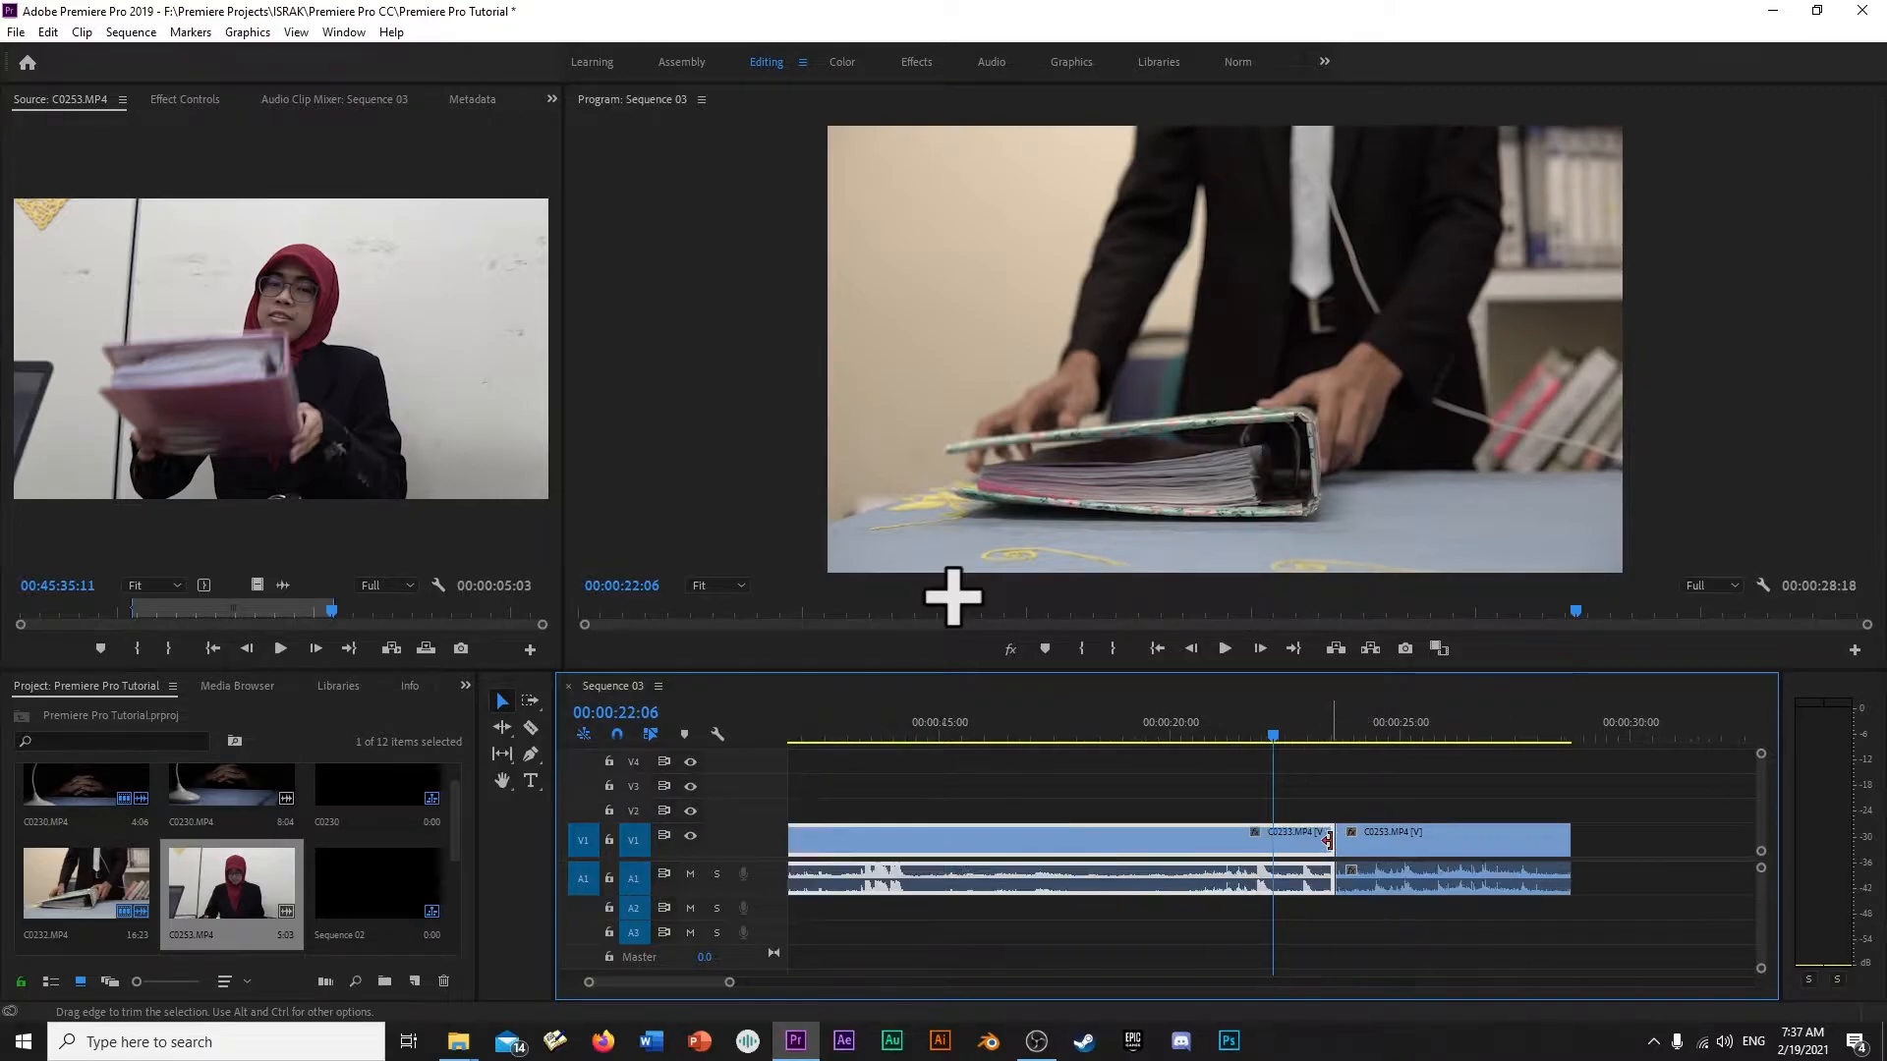
key(minus)
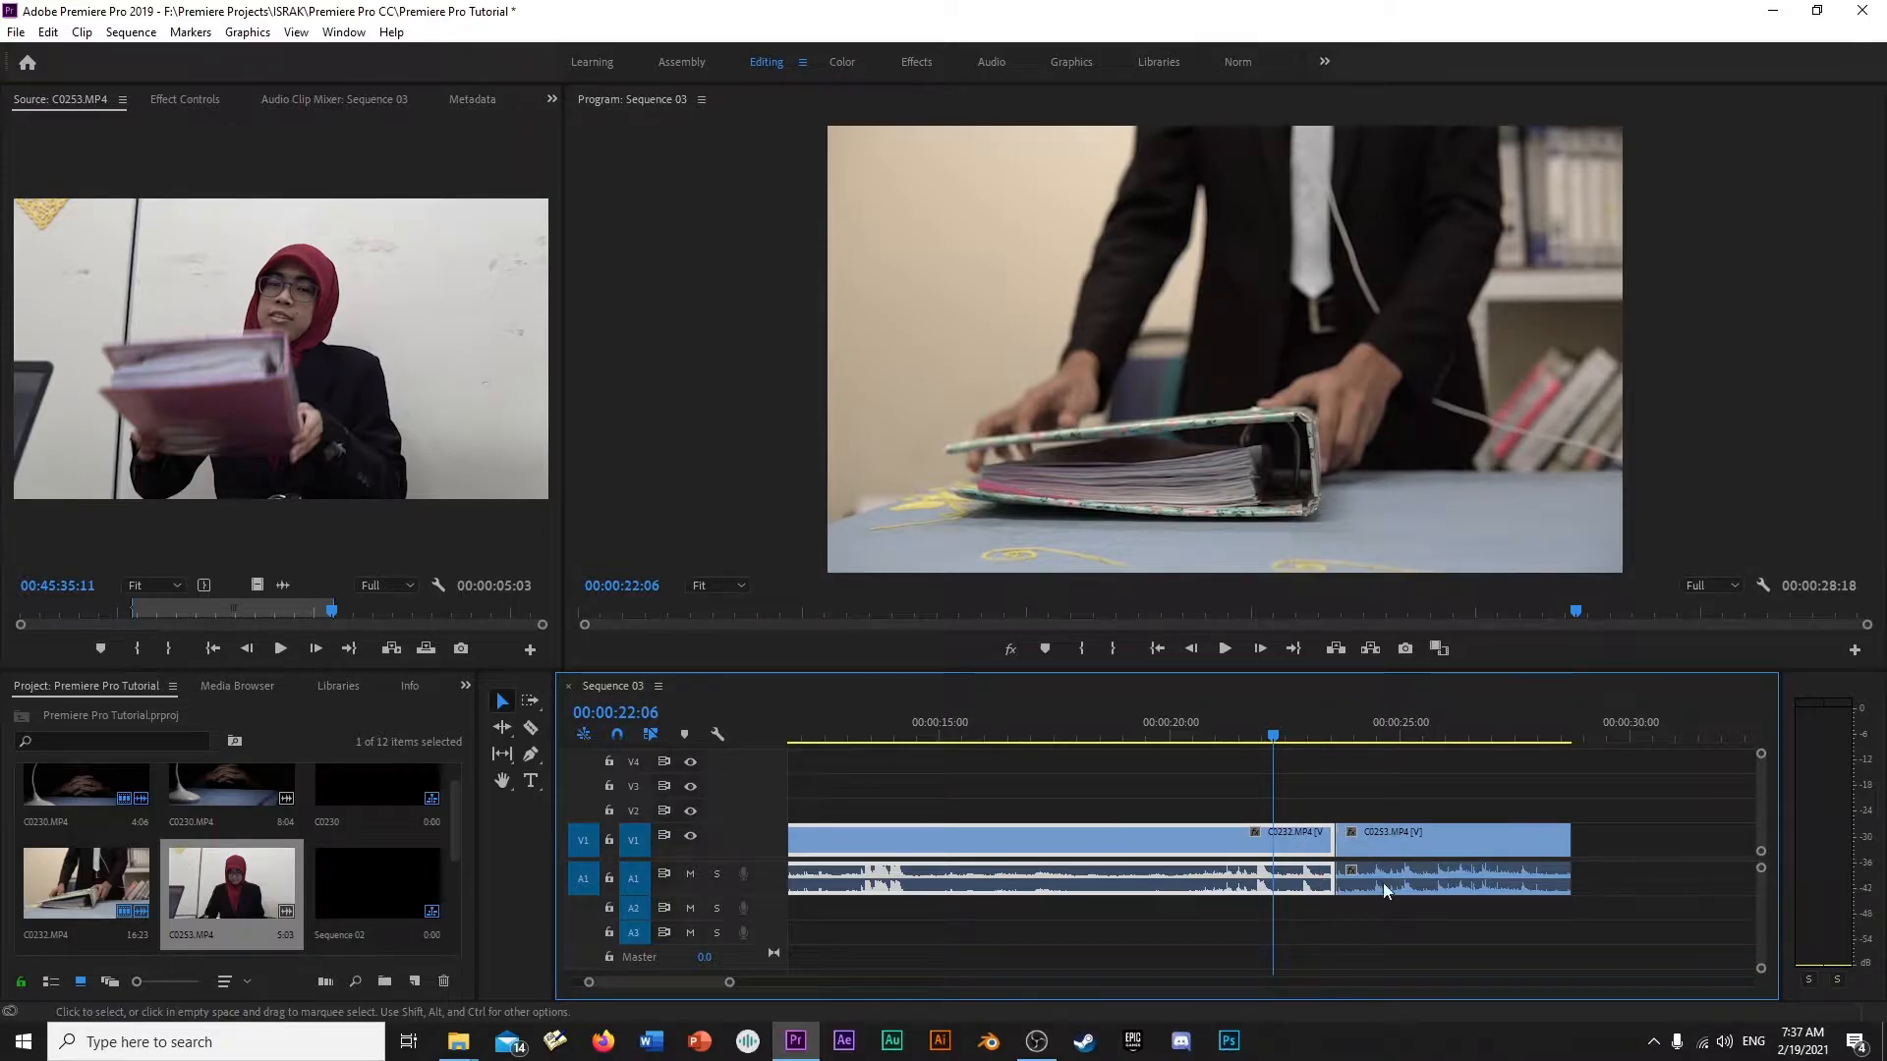
right_click(1331, 835)
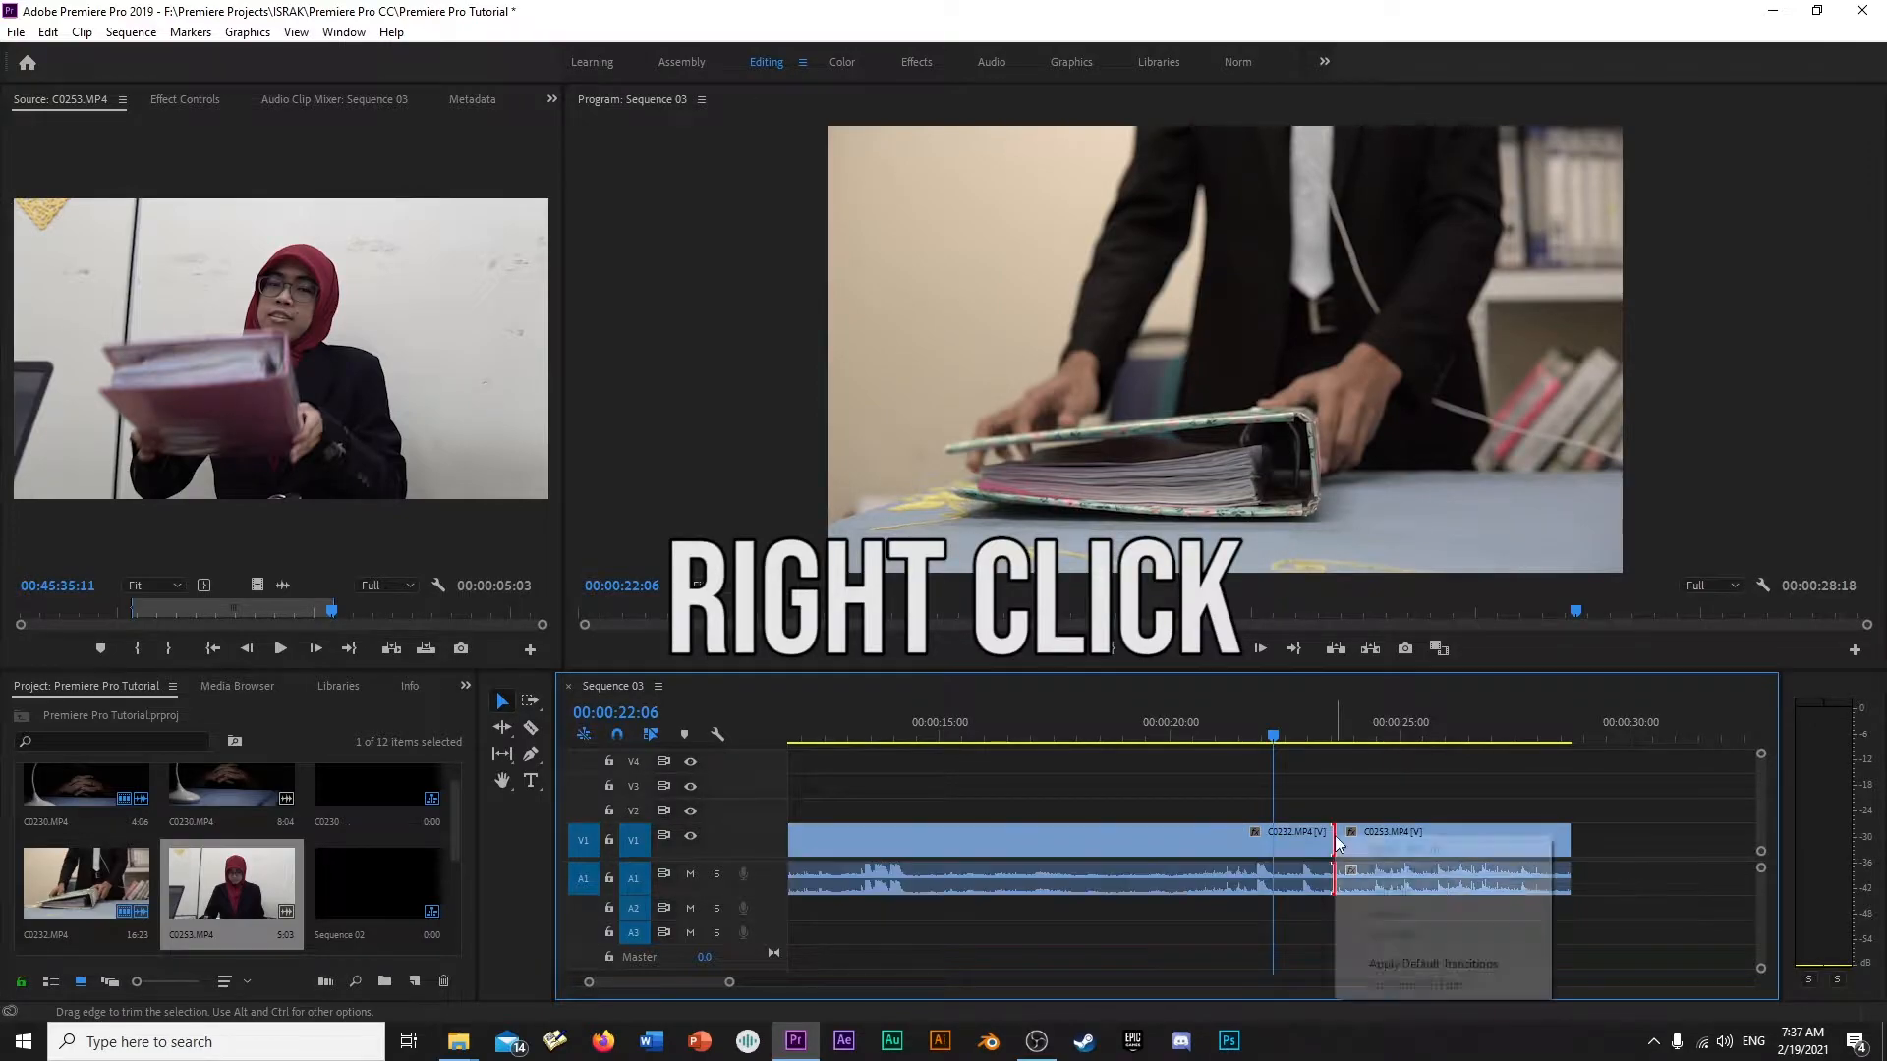
click(1385, 965)
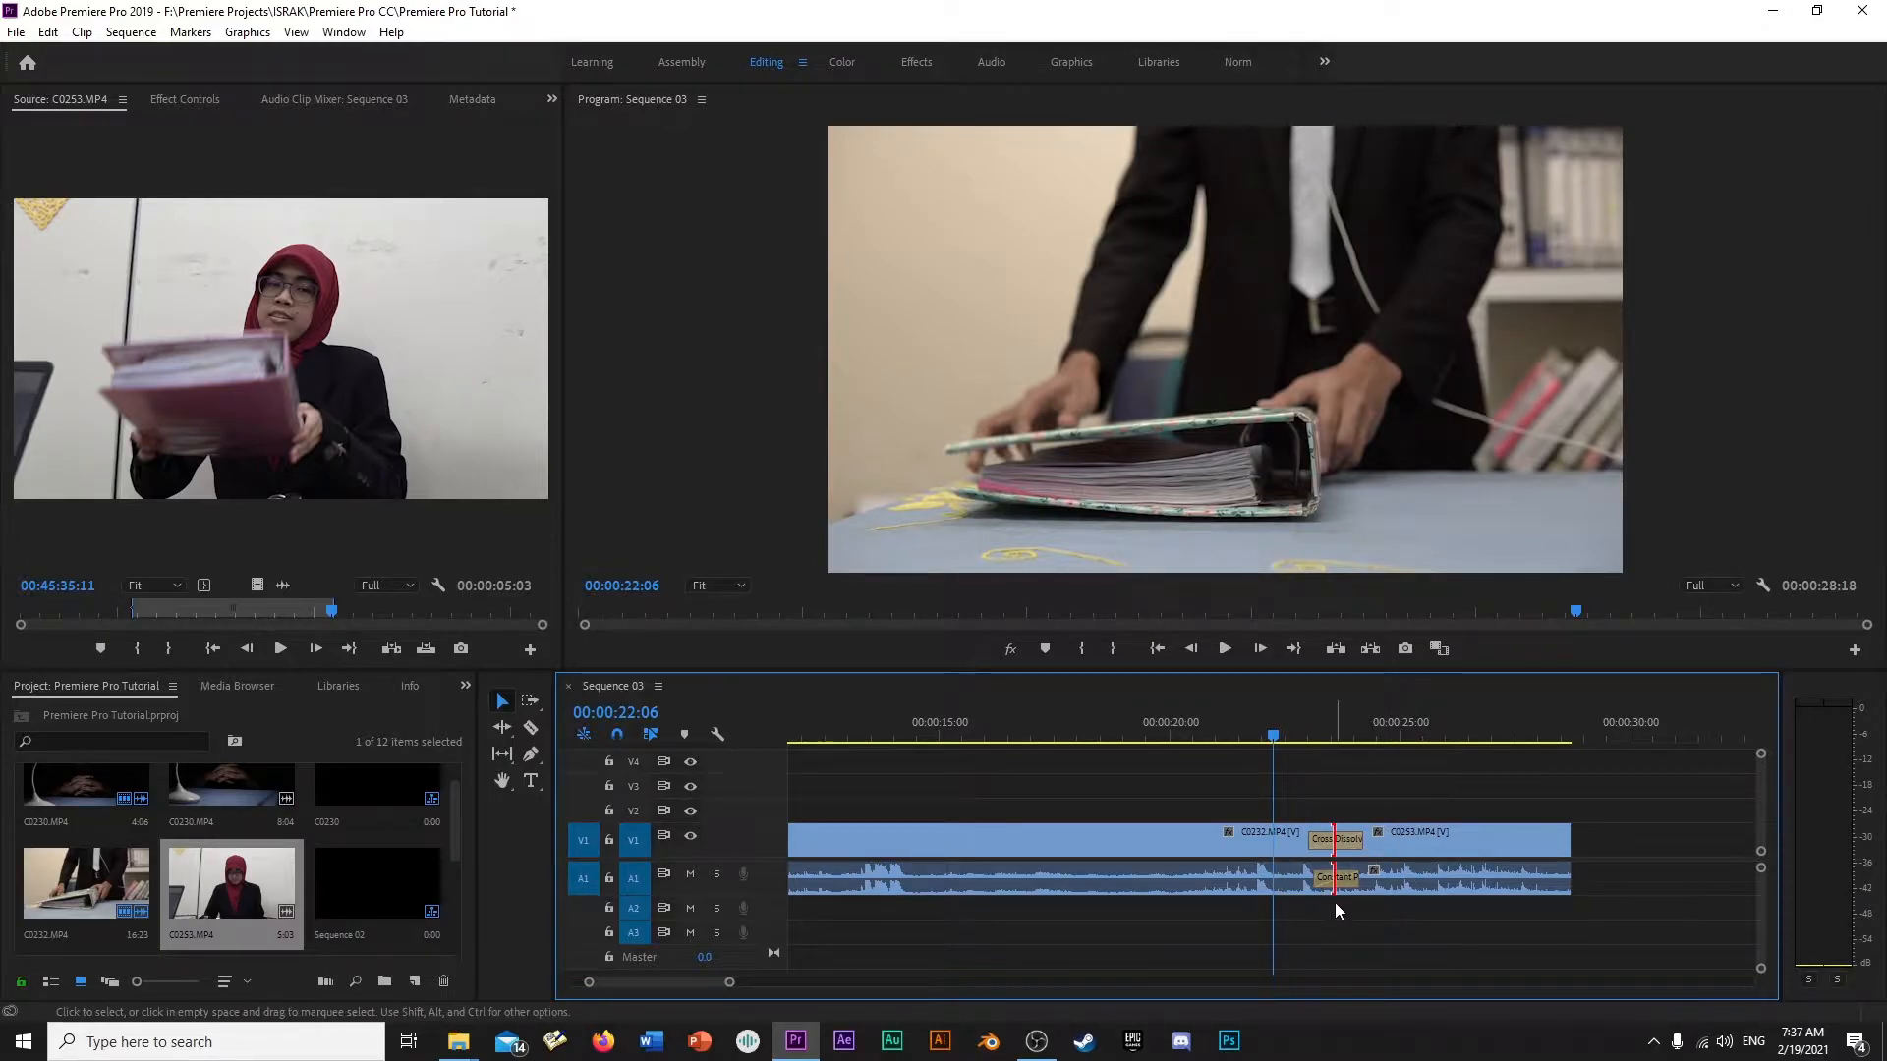
- Play the crossfade from C0232.MP4 into C0253.MP4
key(equal)
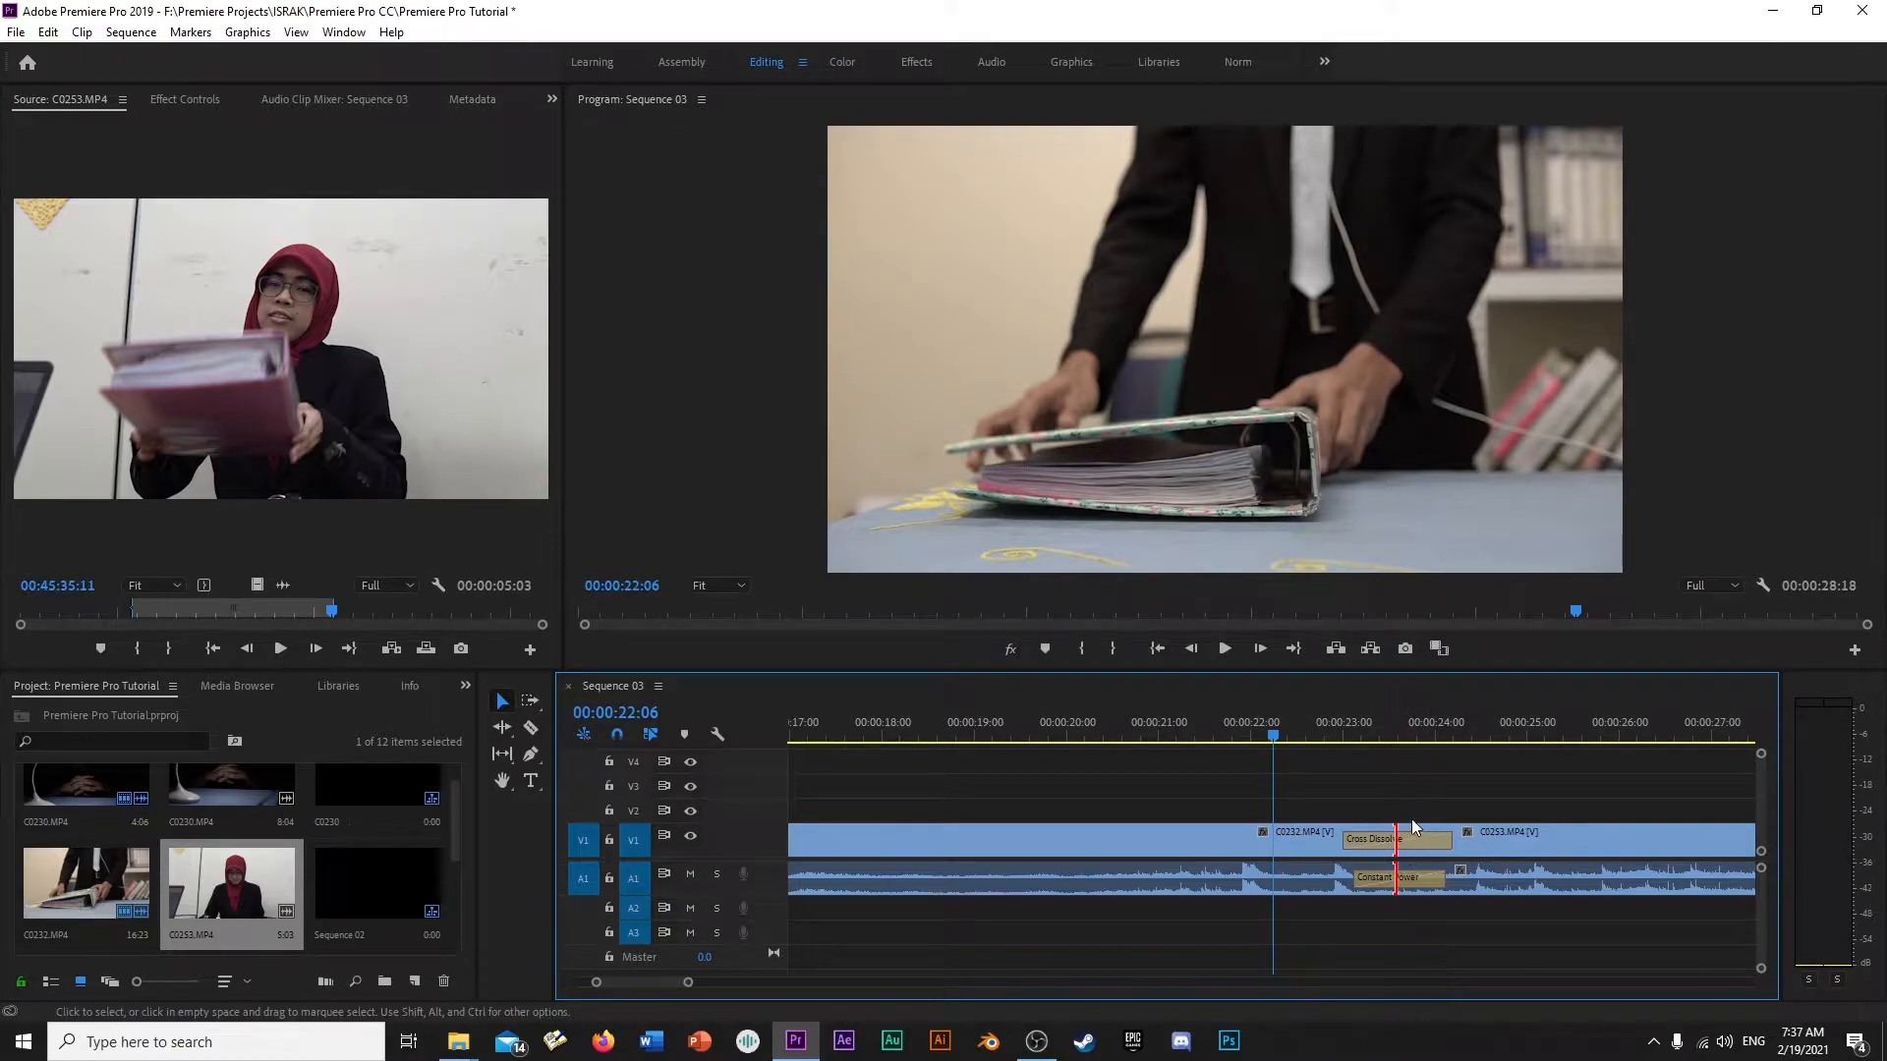
click(1283, 839)
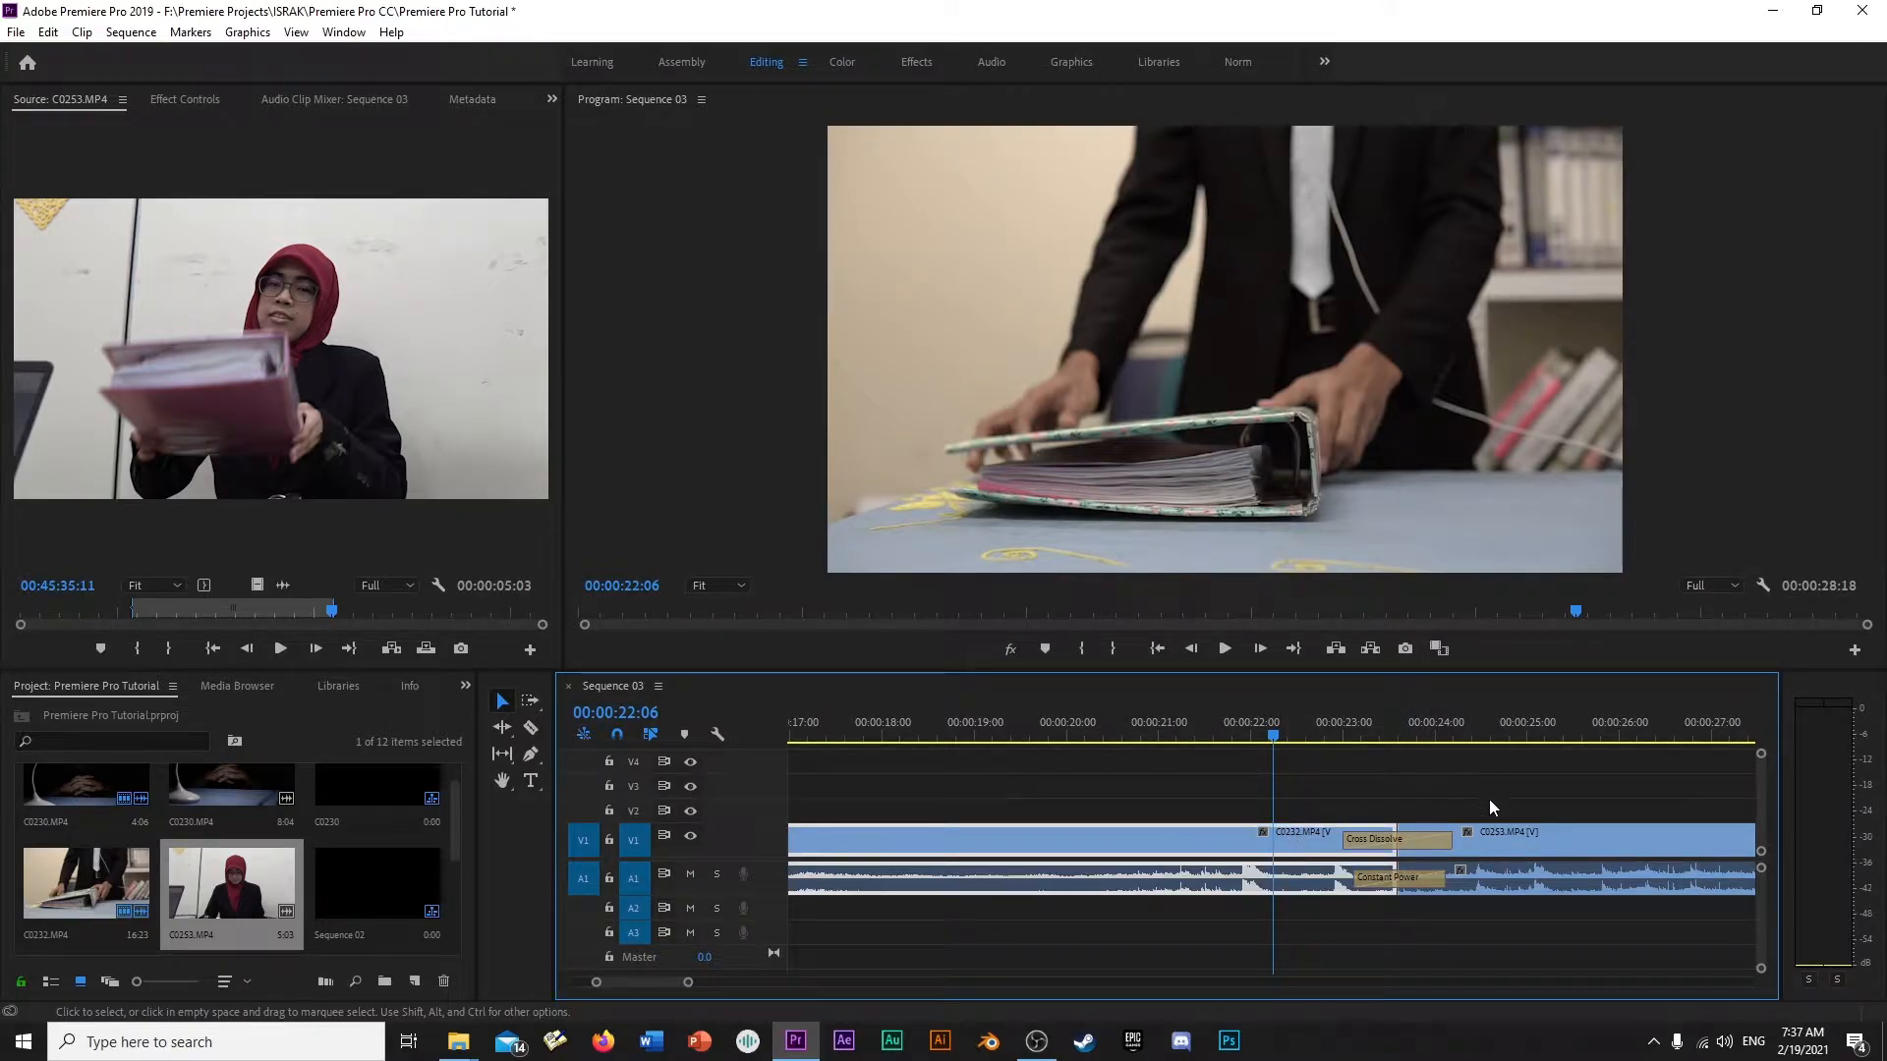
click(1507, 834)
drag(1280, 728, 1251, 729)
key(space)
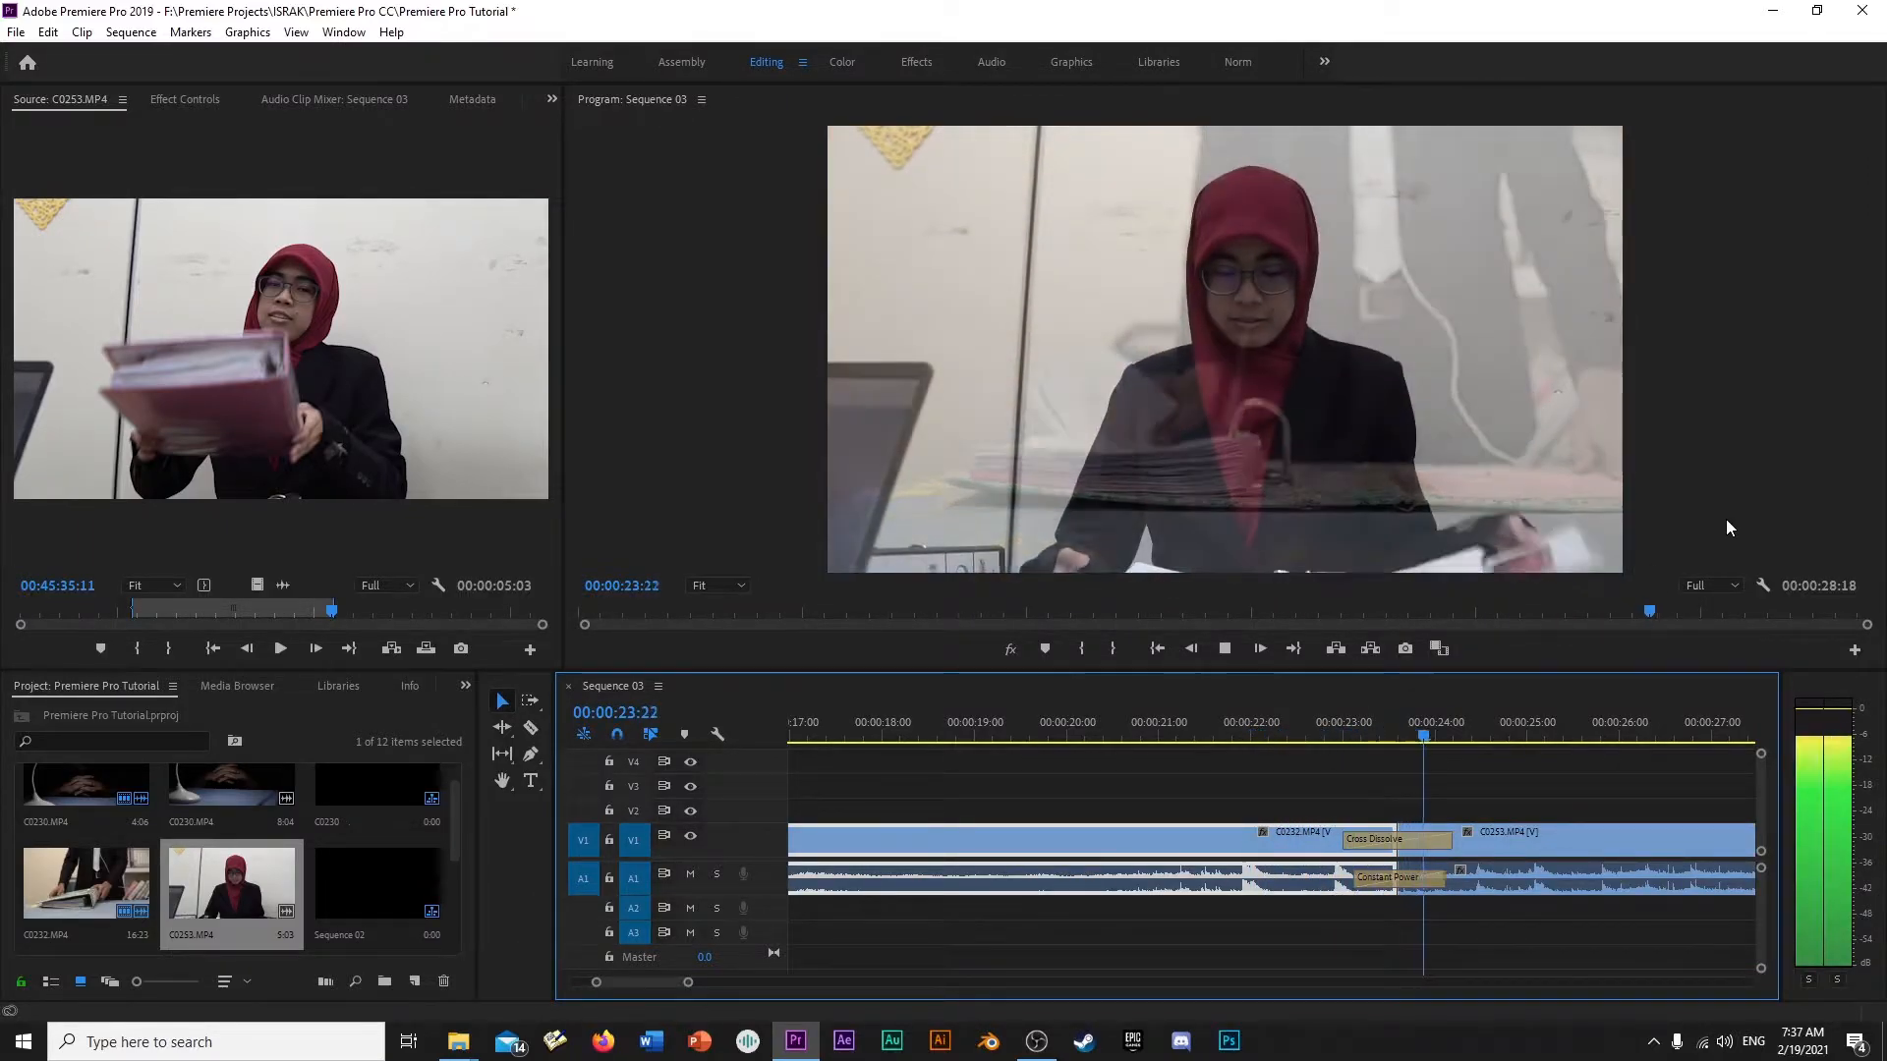
key(space)
- Remove the Cross Dissolve between C0232.MP4 and C0253.MP4 and preview the hard cut
click(1435, 841)
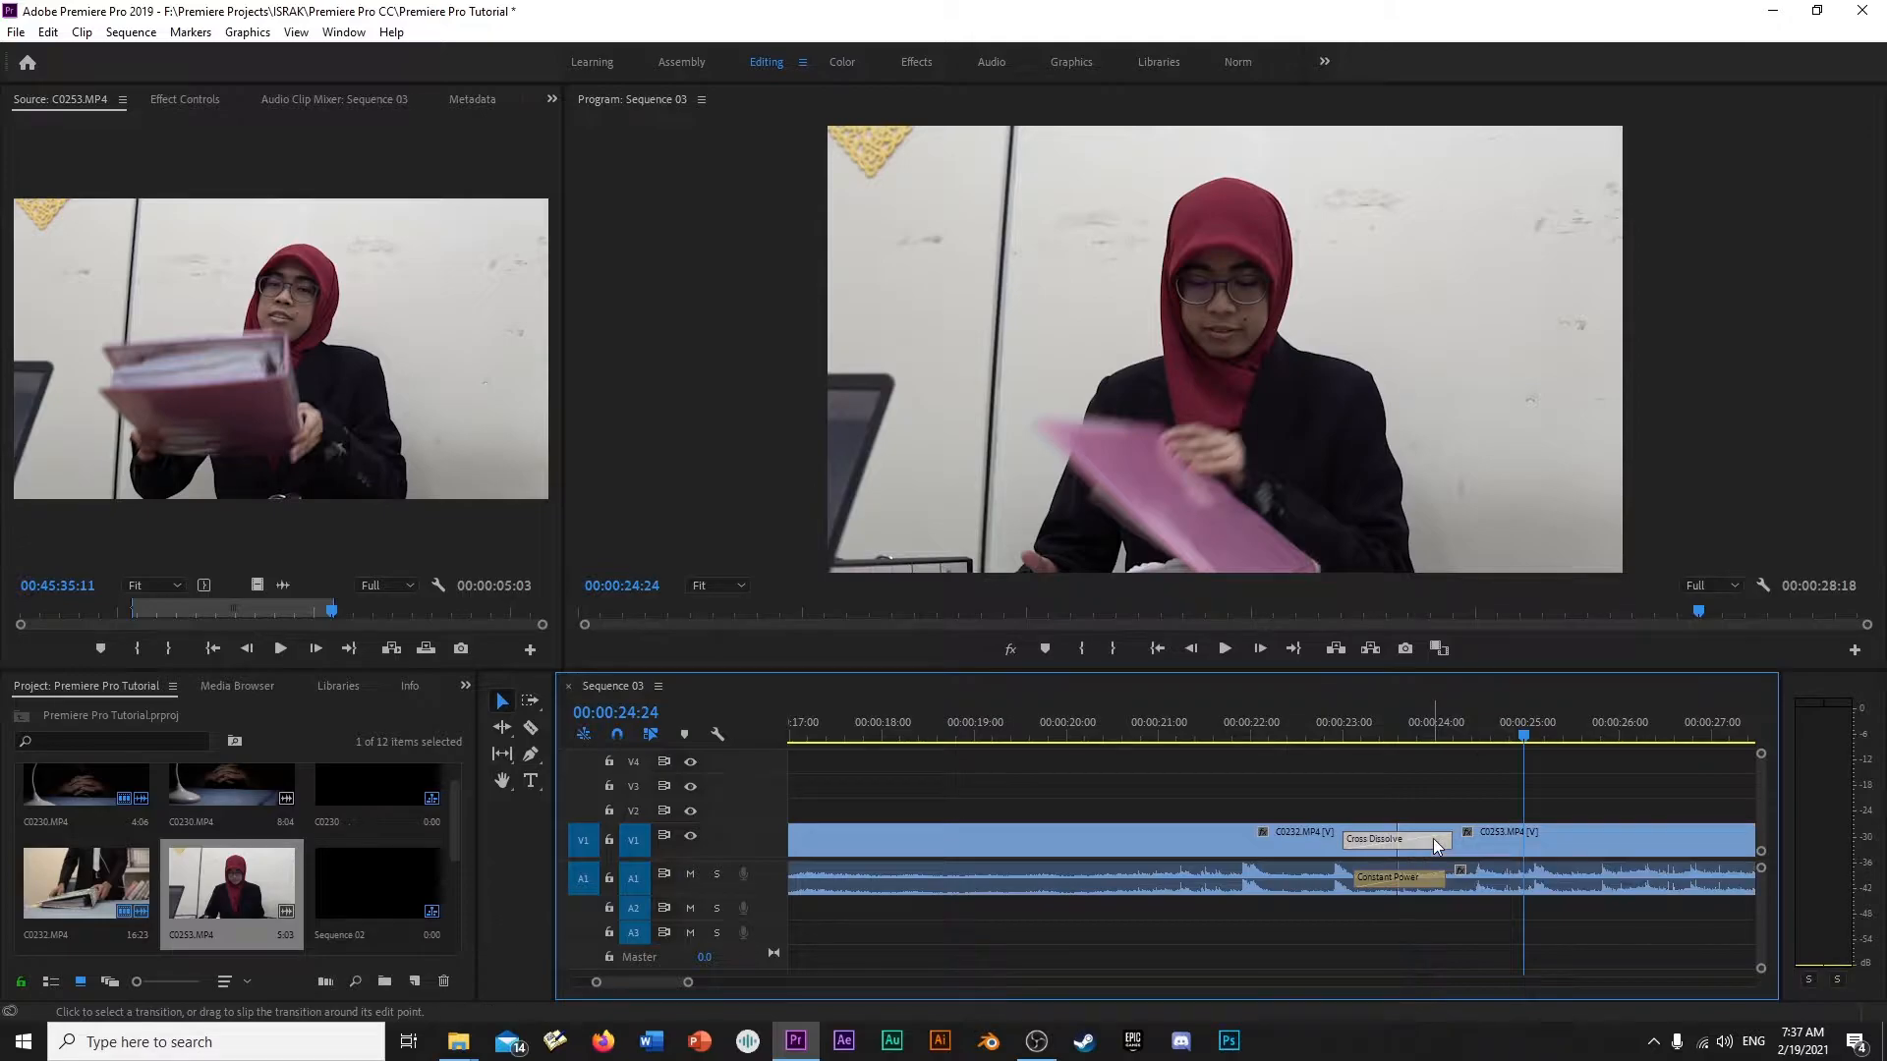
key(Delete)
click(1334, 709)
key(space)
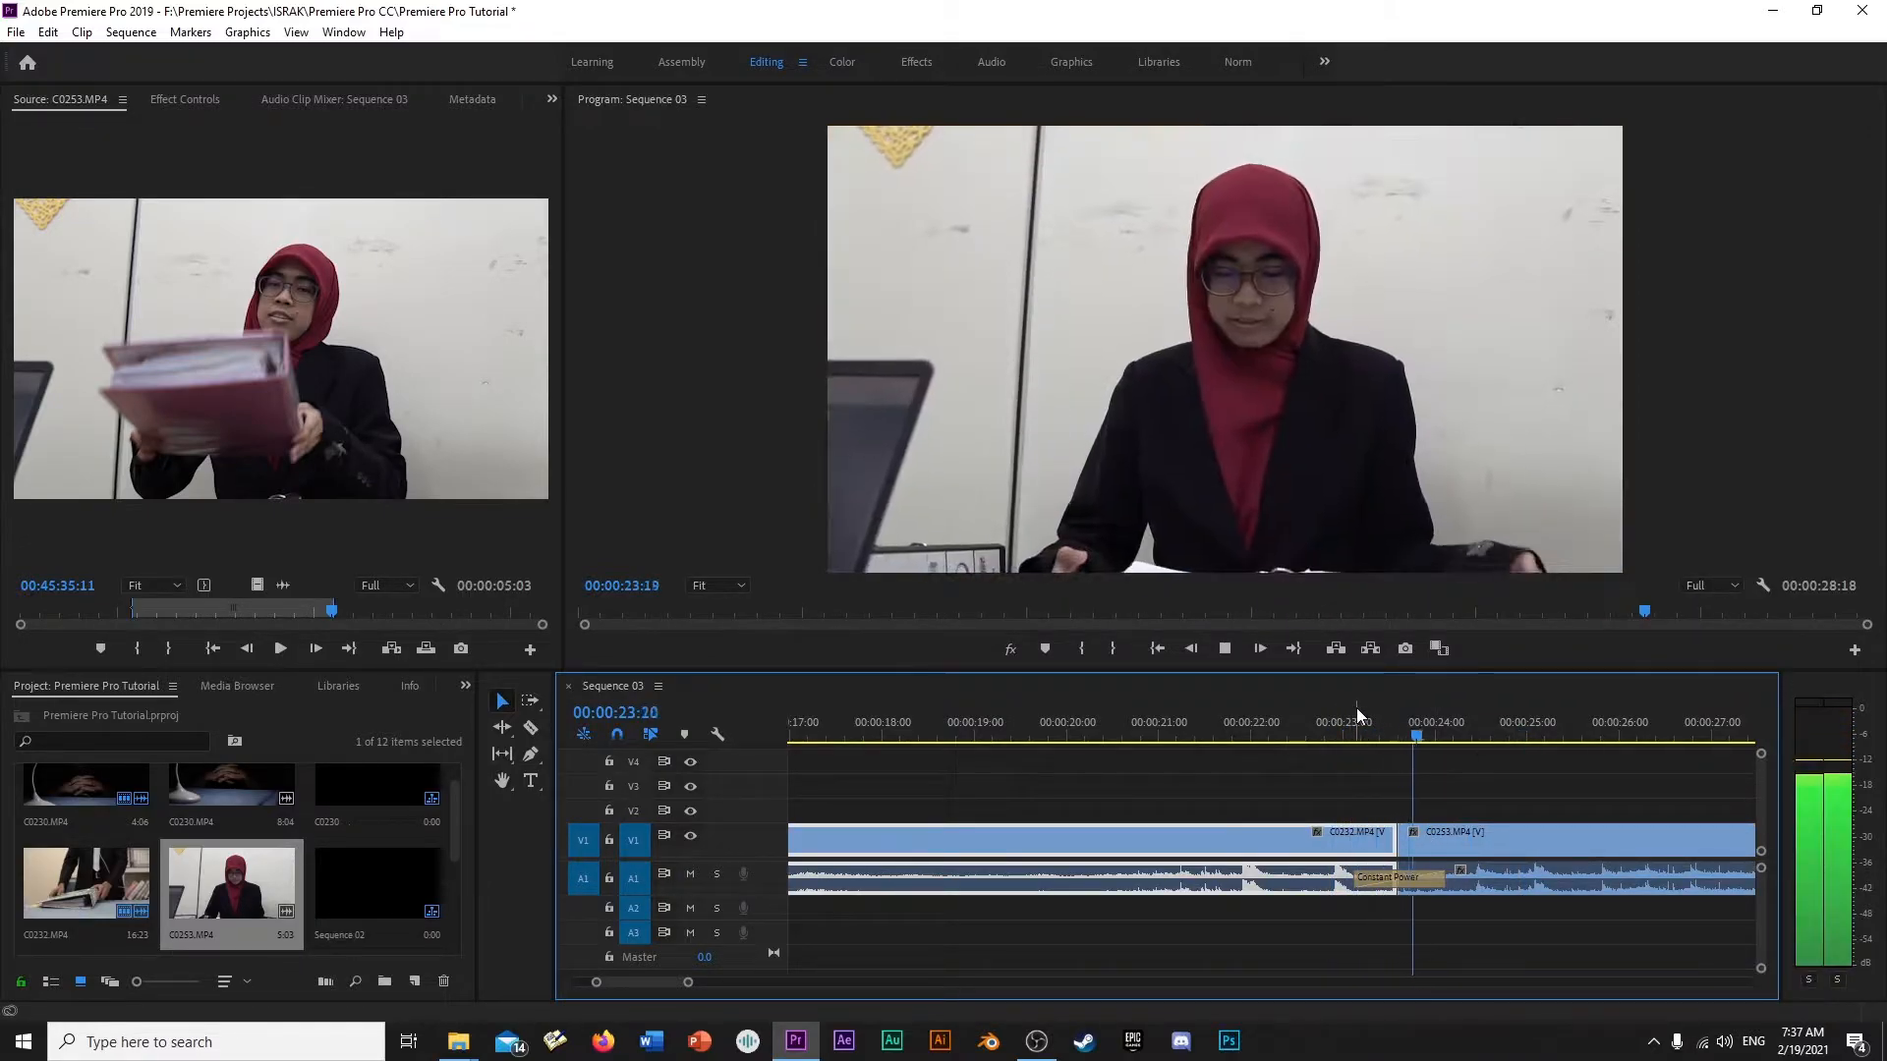
click(1372, 732)
drag(1372, 732, 1411, 709)
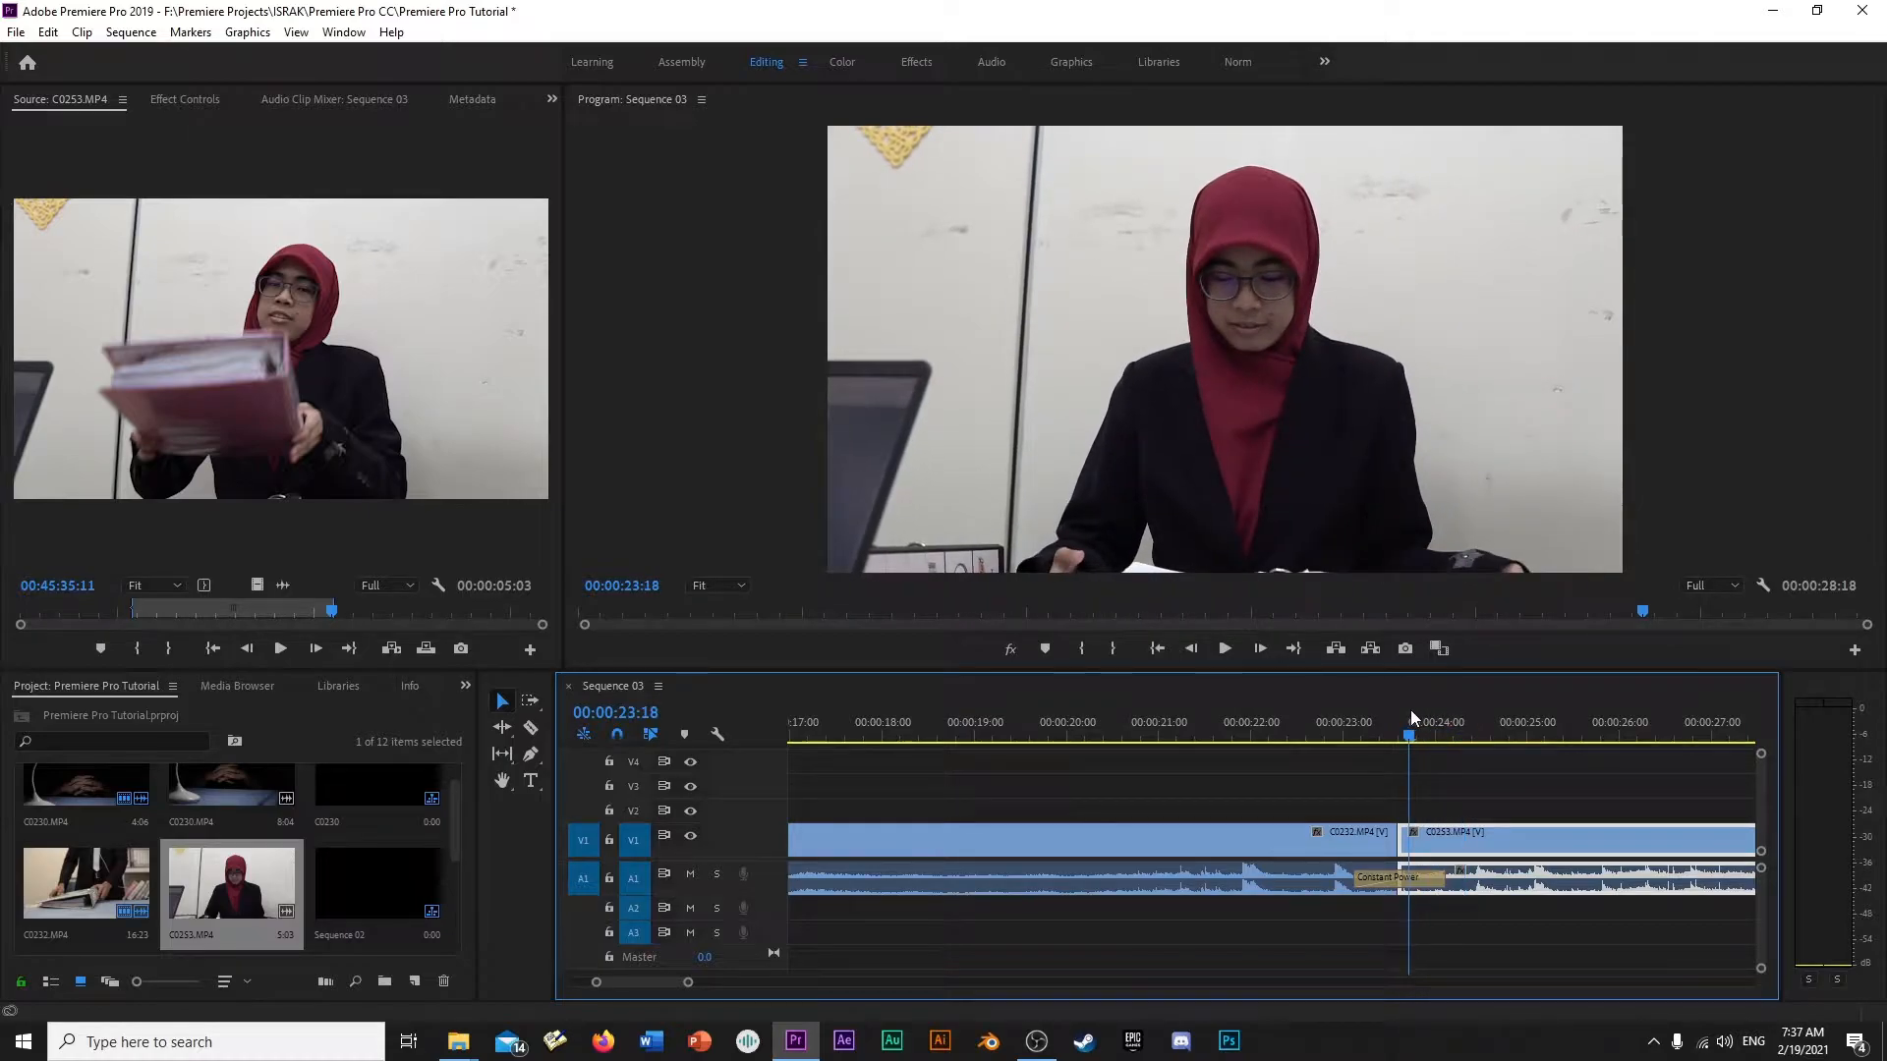
- Reapply the default transitions between C0232.MP4 and C0253.MP4 and play across the cut
right_click(1399, 846)
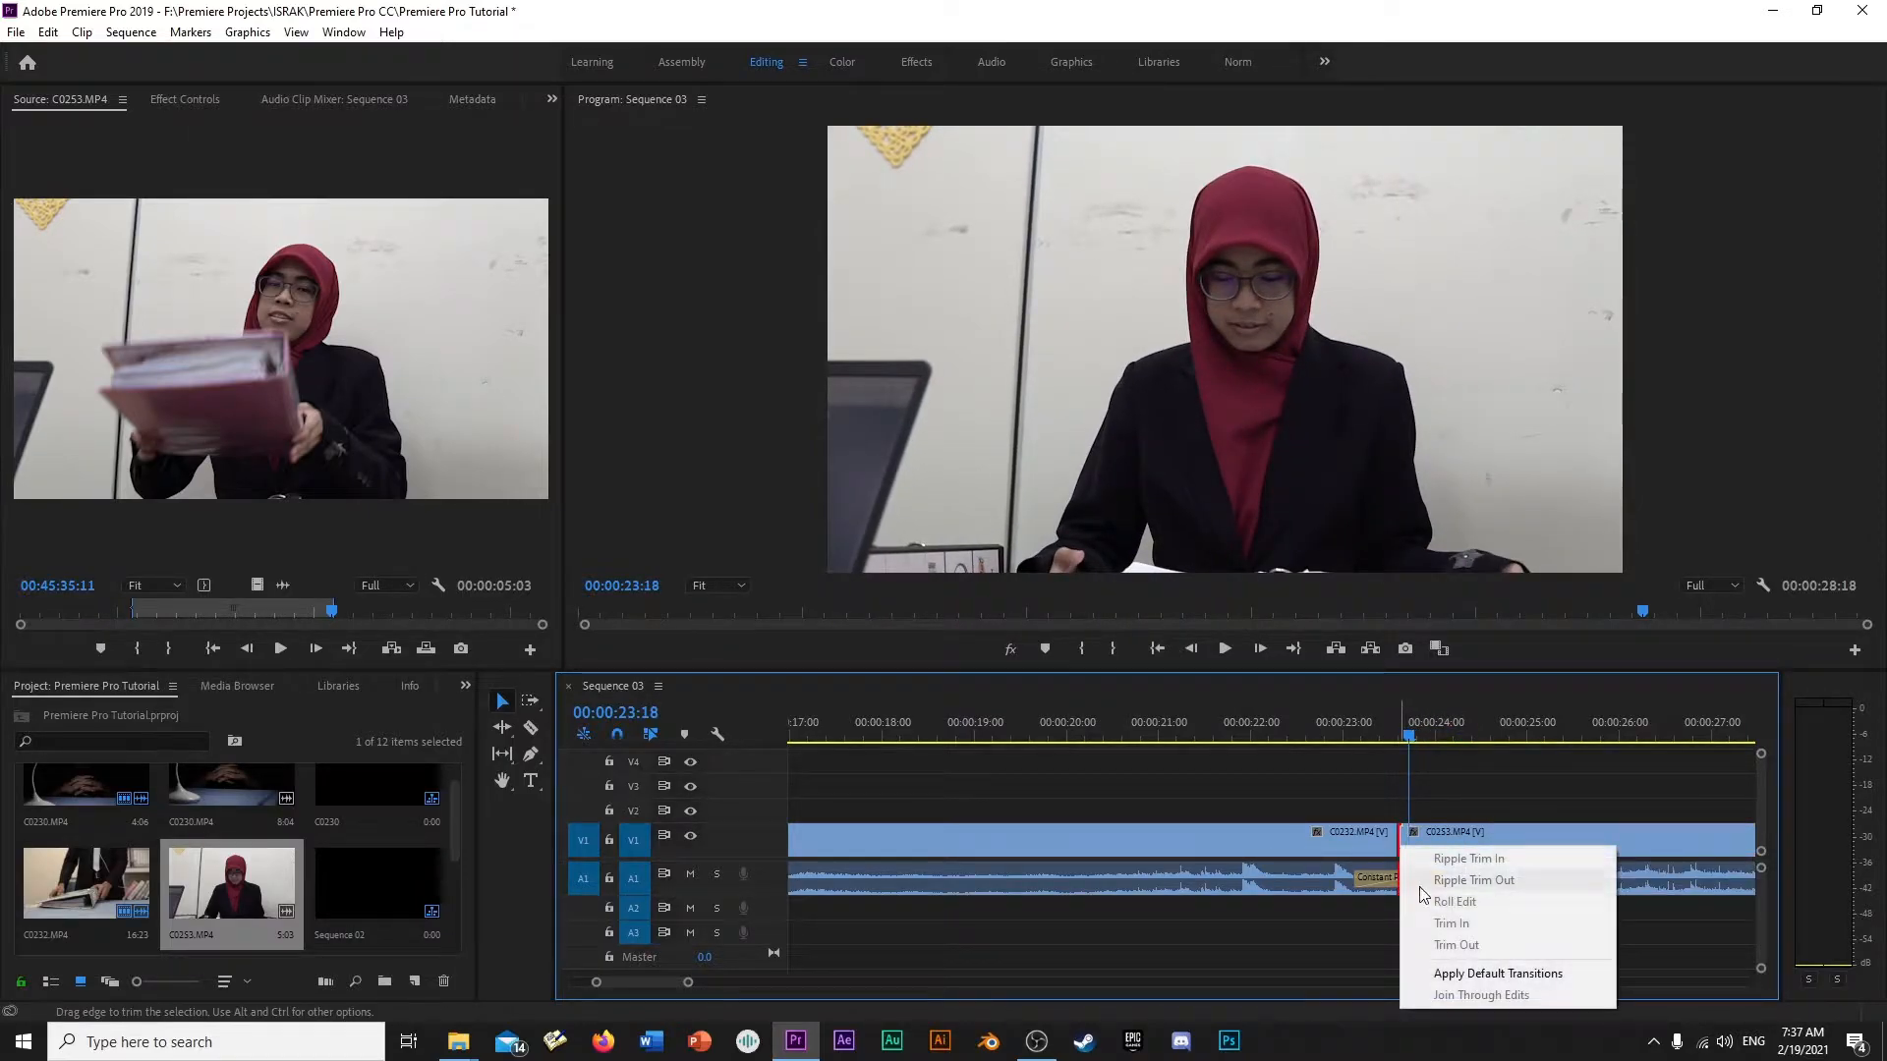
click(1454, 973)
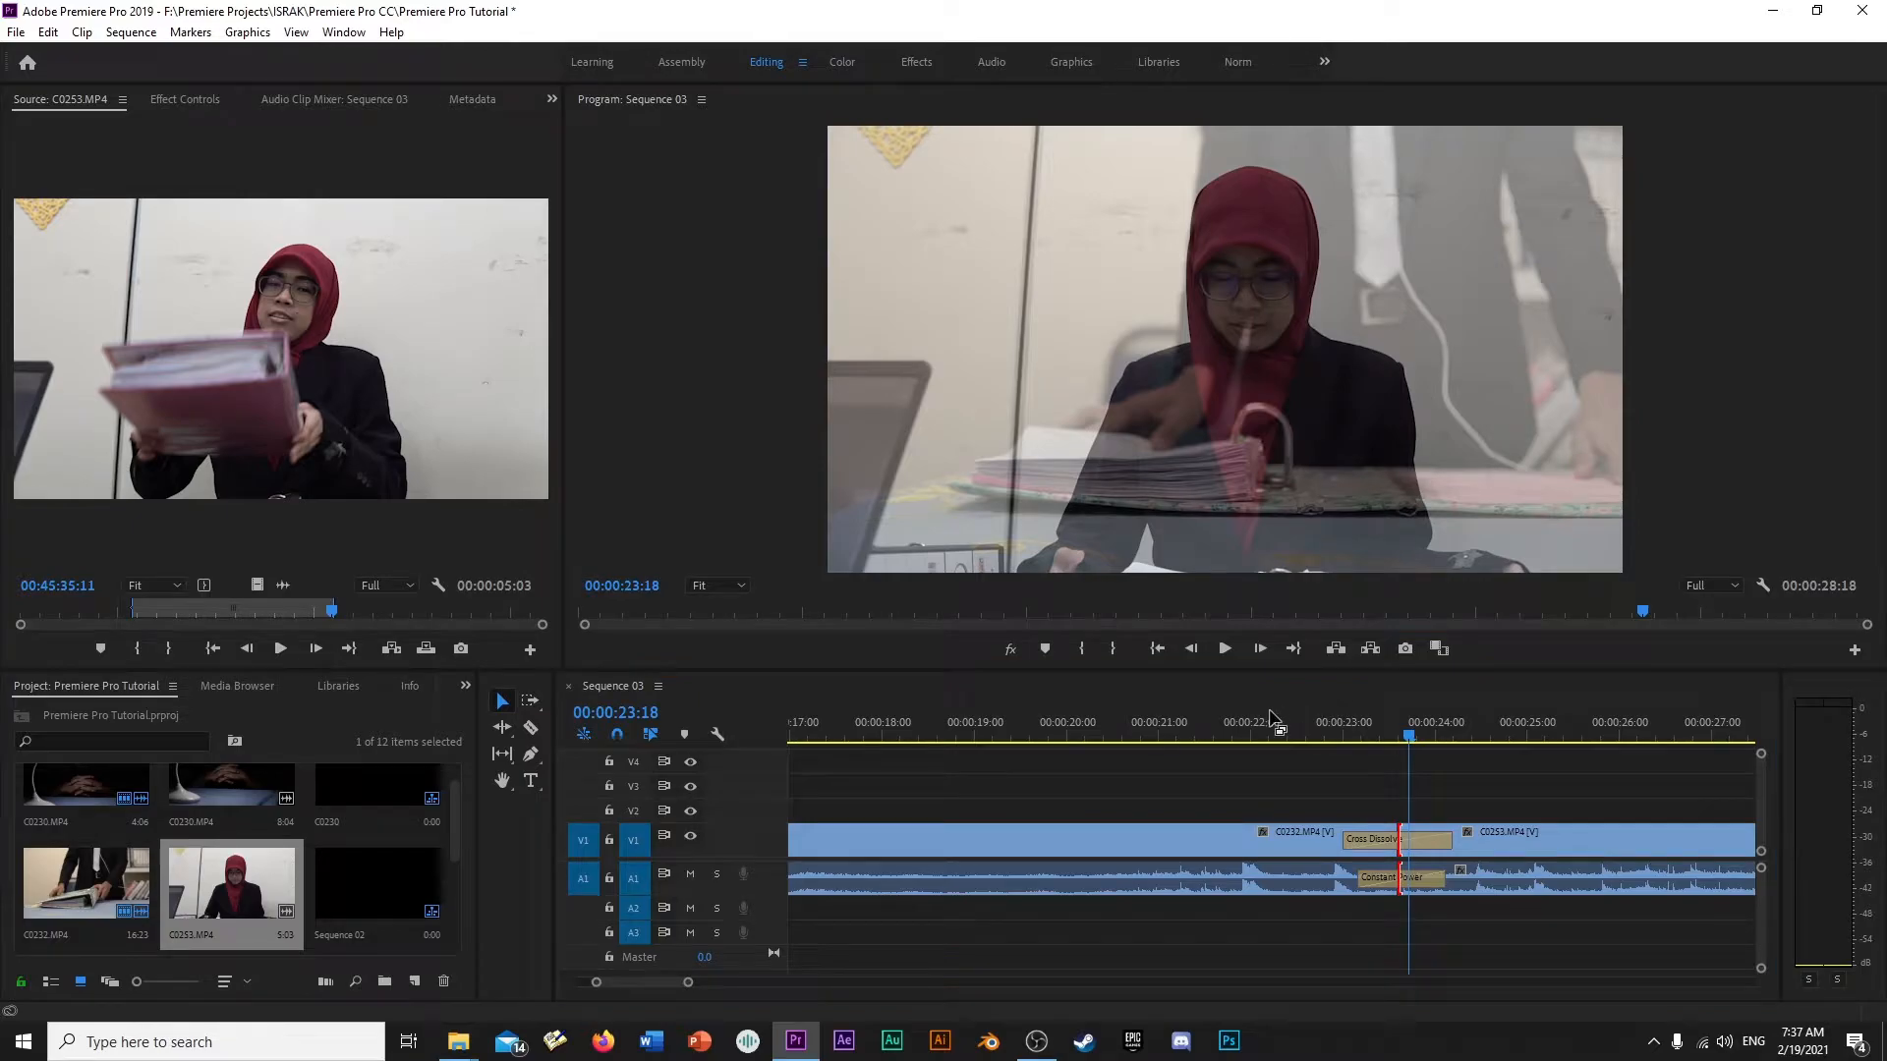
click(1274, 722)
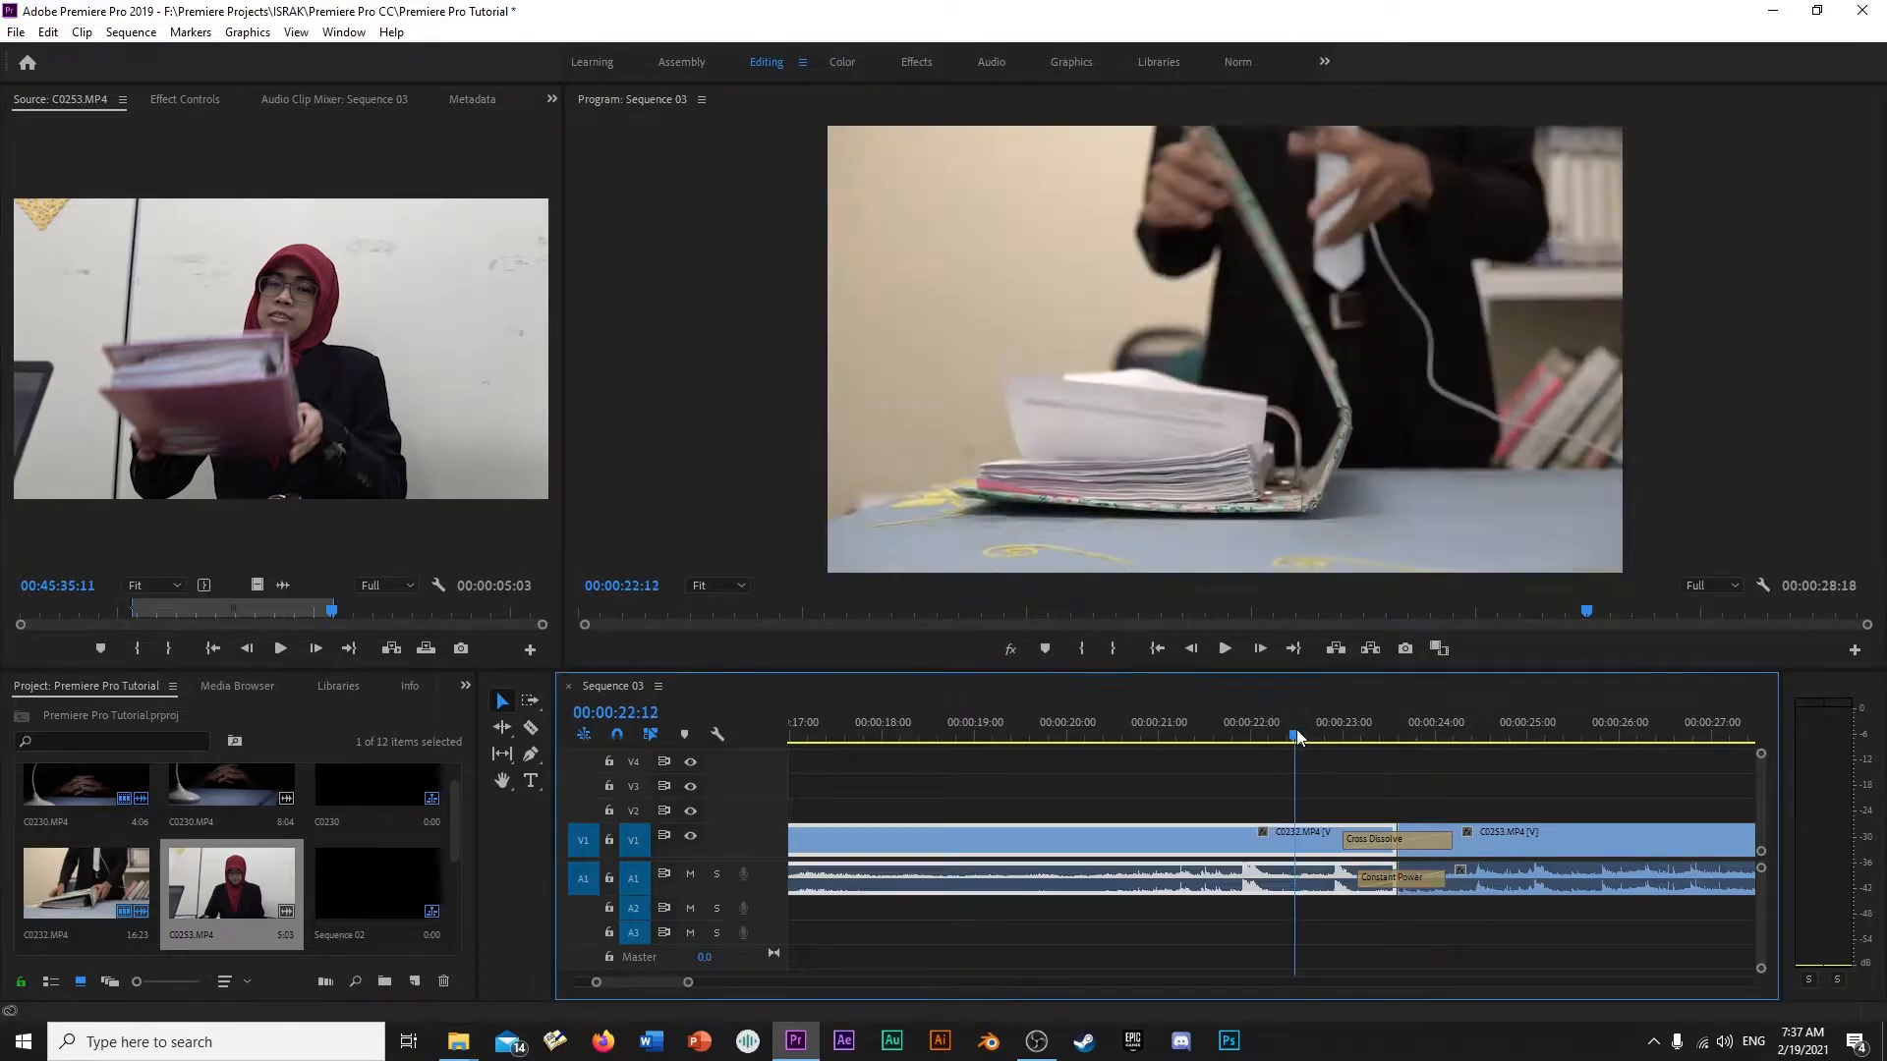
key(space)
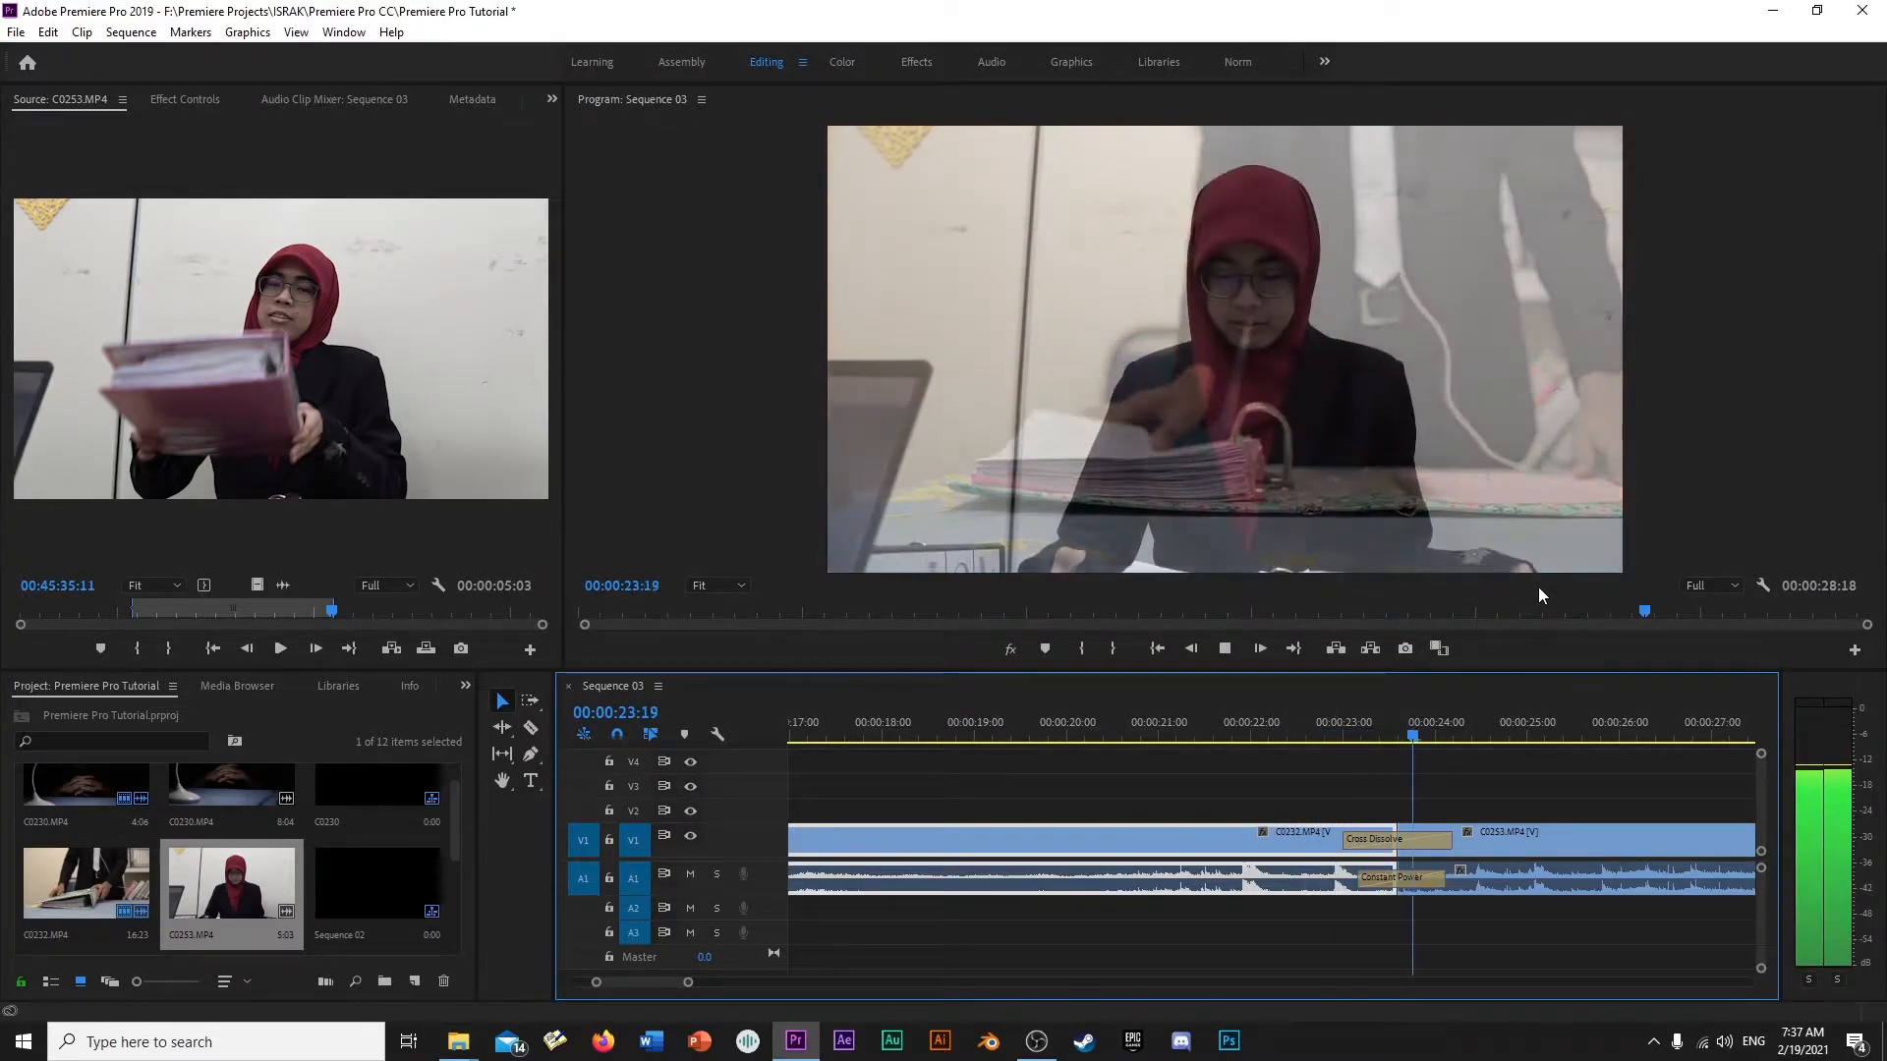
key(space)
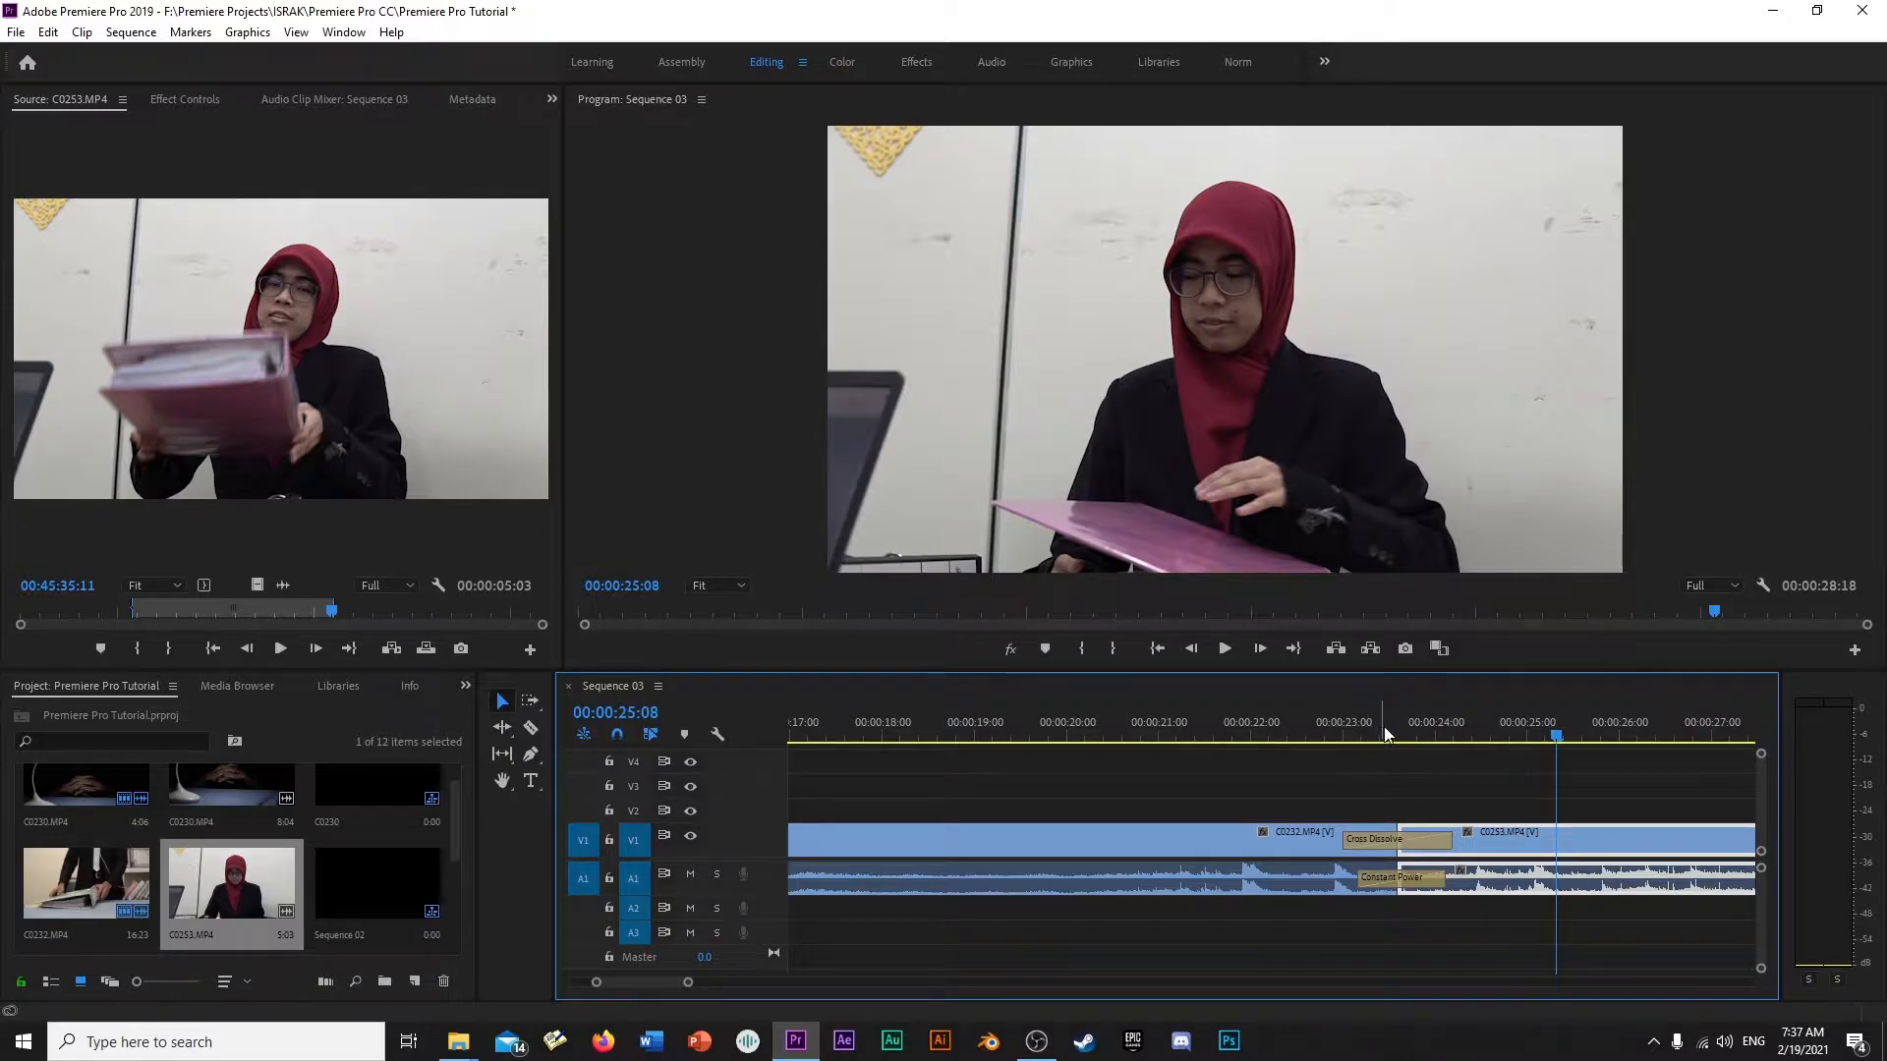
- Apply the default transitions to the start of both the Tutorial Title and BOX clips above C0230.MP4
key(minus)
key(minus)
key(minus)
key(minus)
drag(897, 735, 819, 737)
key(equal)
key(equal)
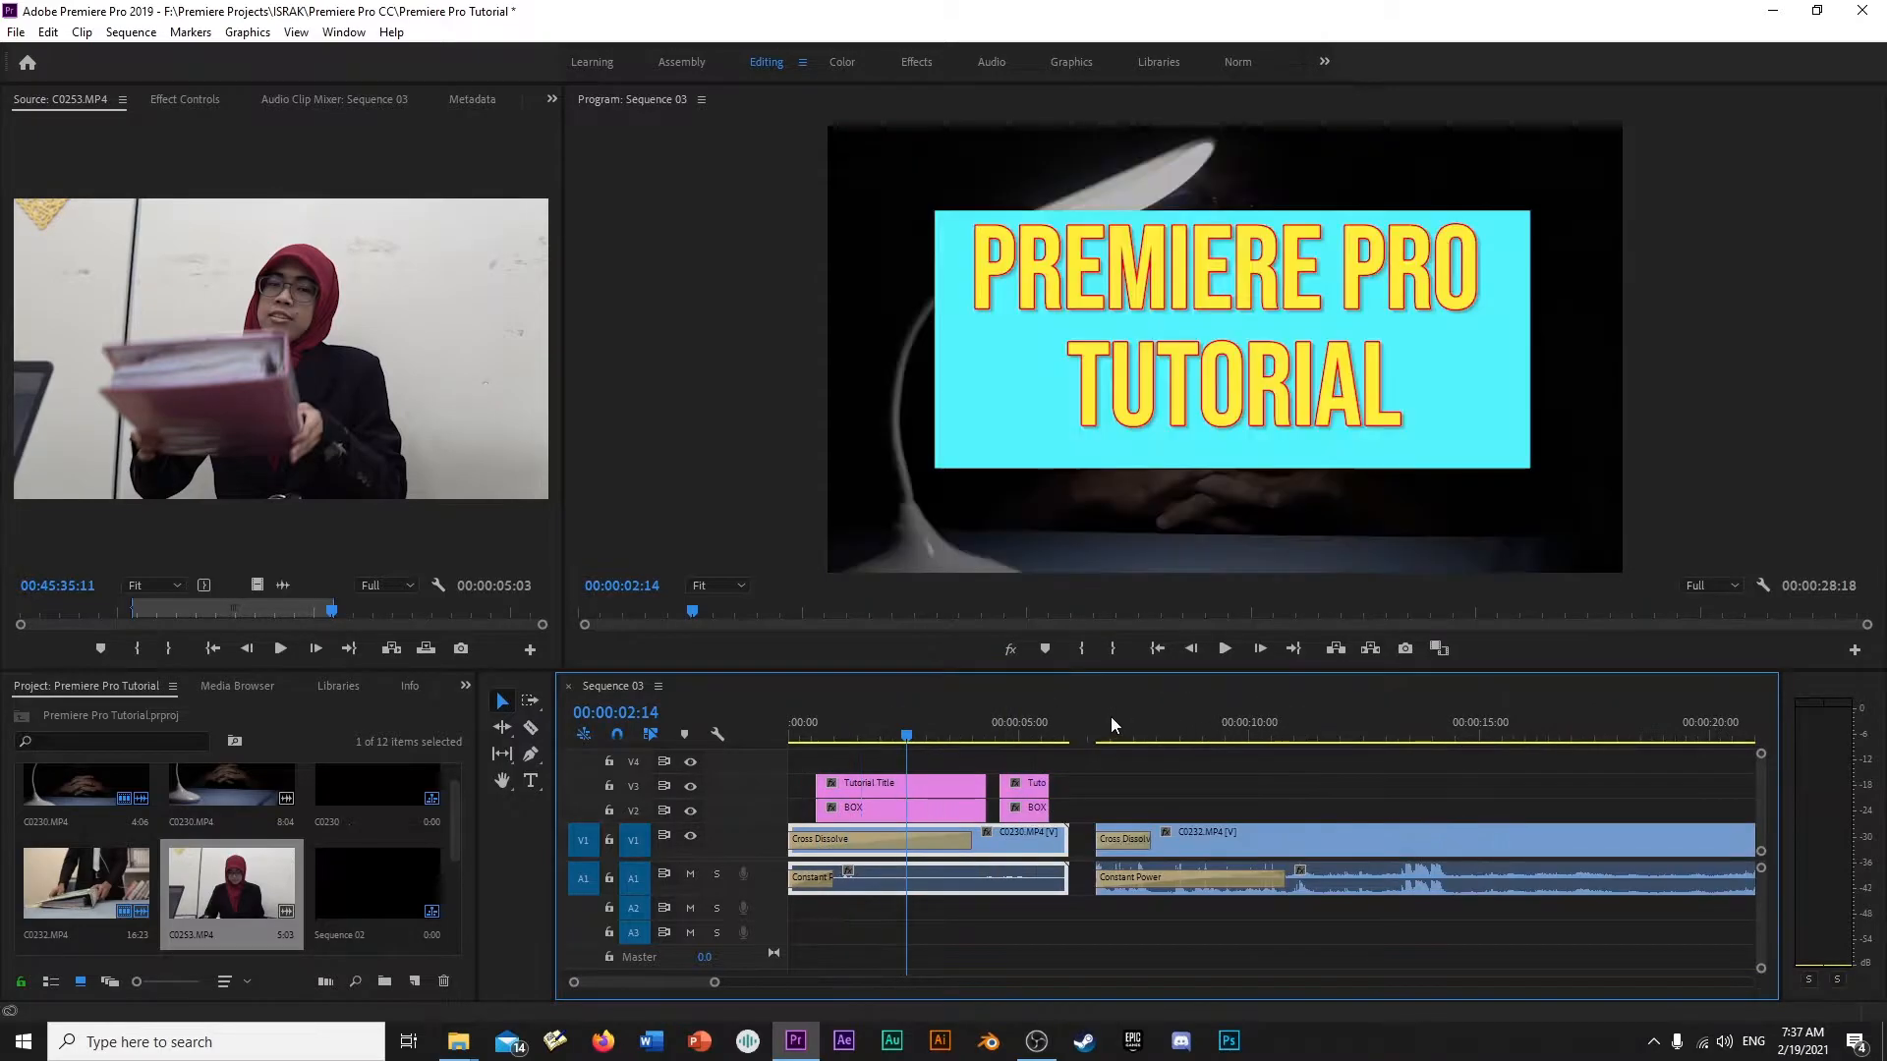
key(equal)
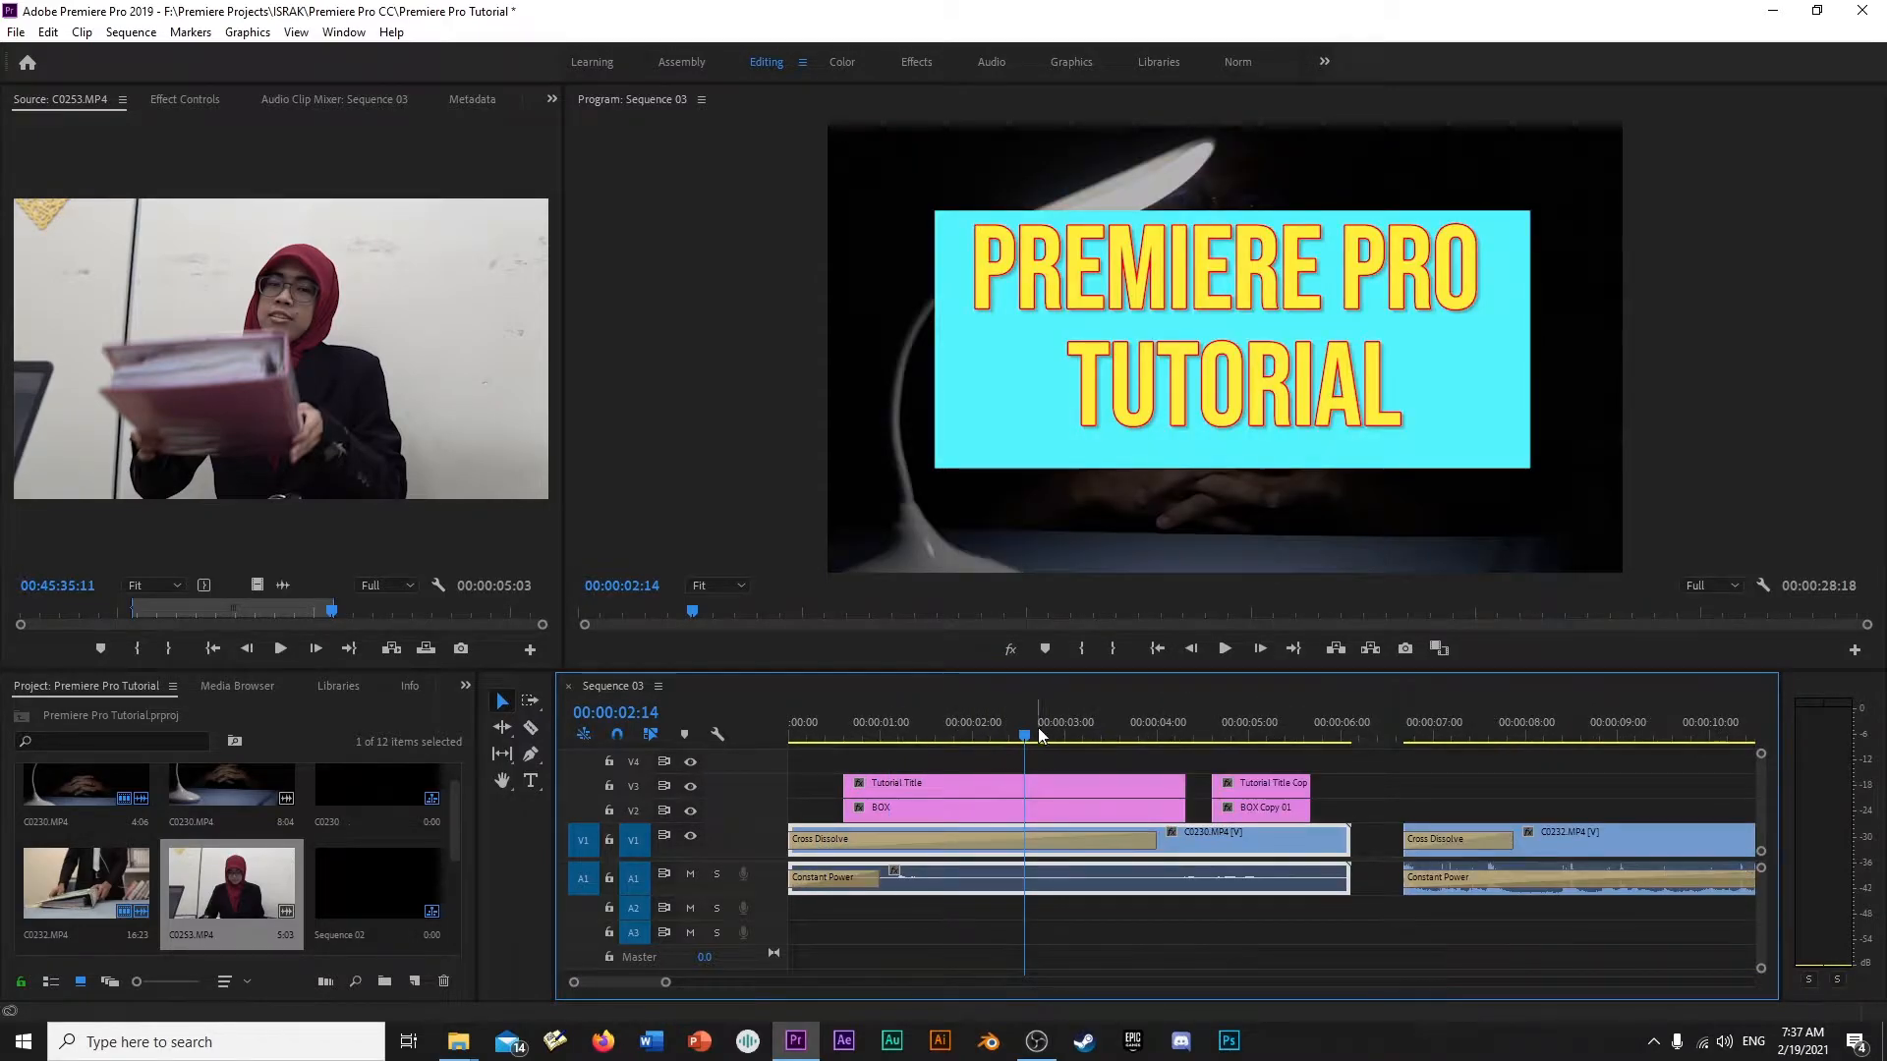
right_click(851, 785)
click(928, 918)
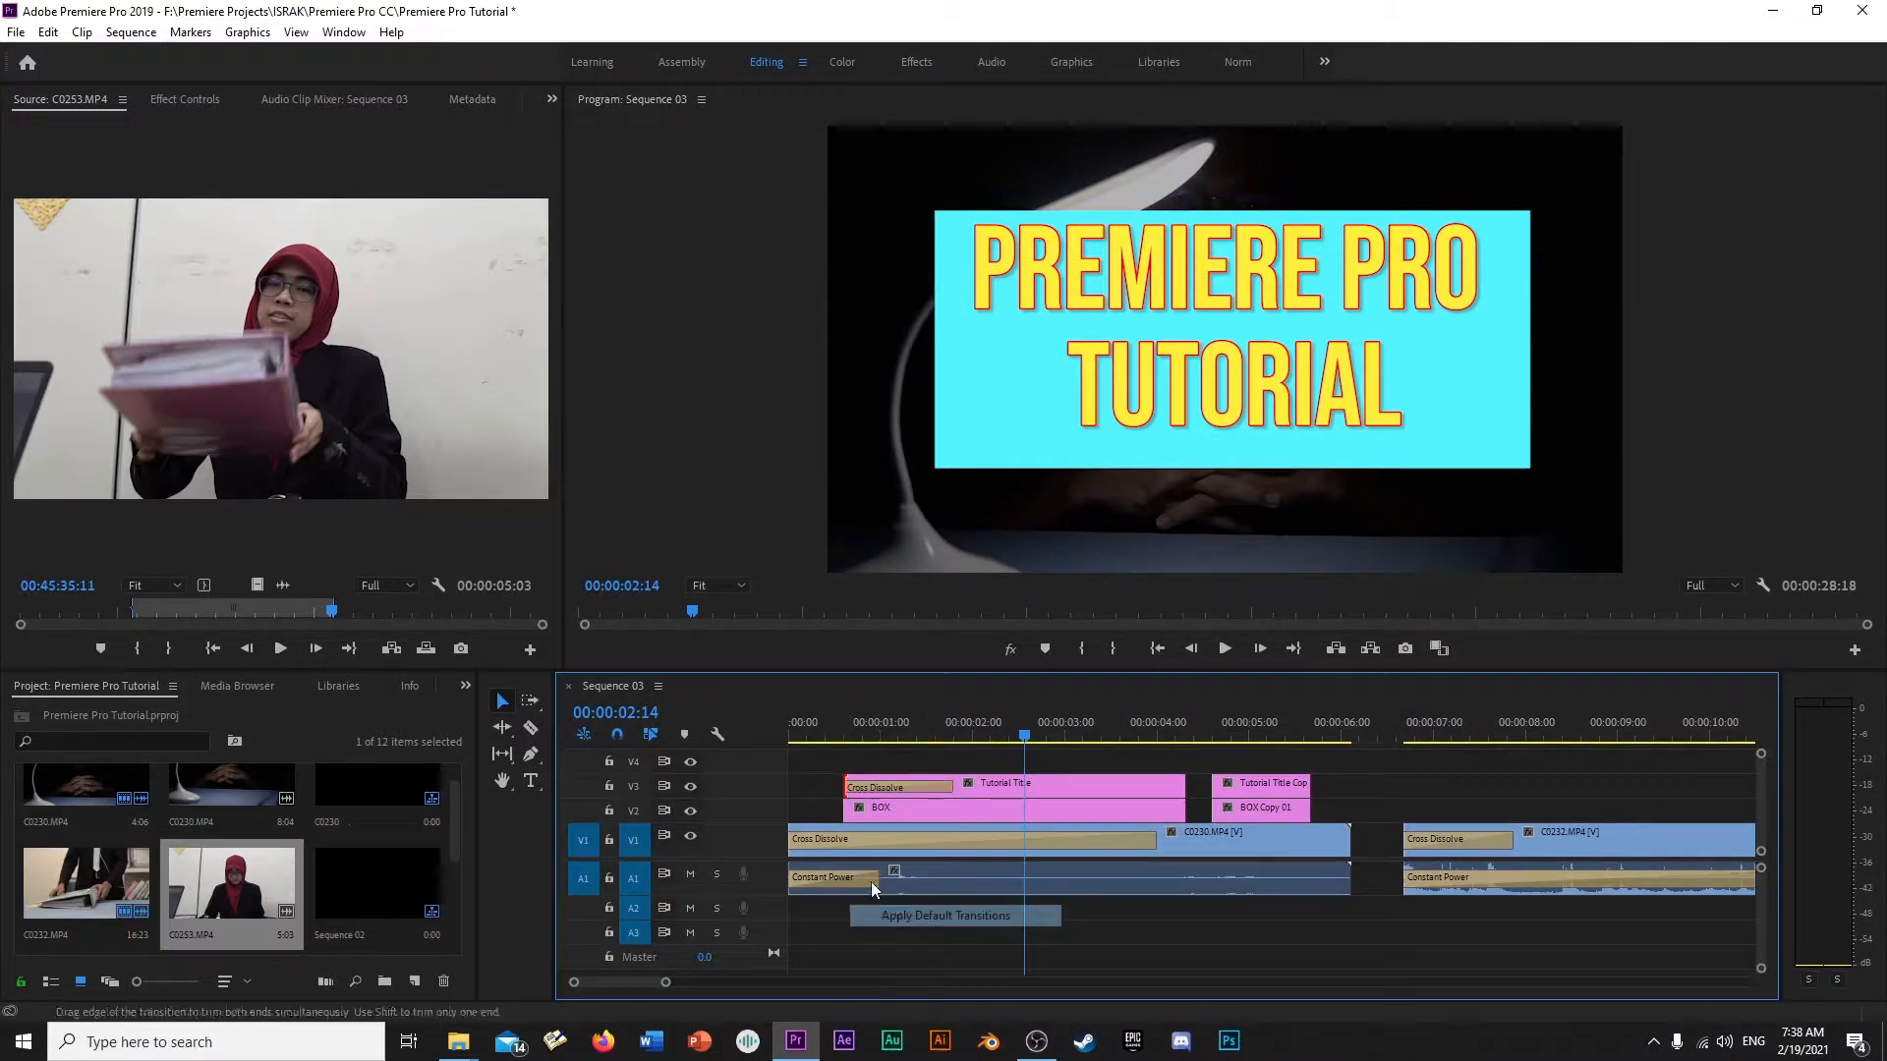
right_click(851, 812)
click(948, 943)
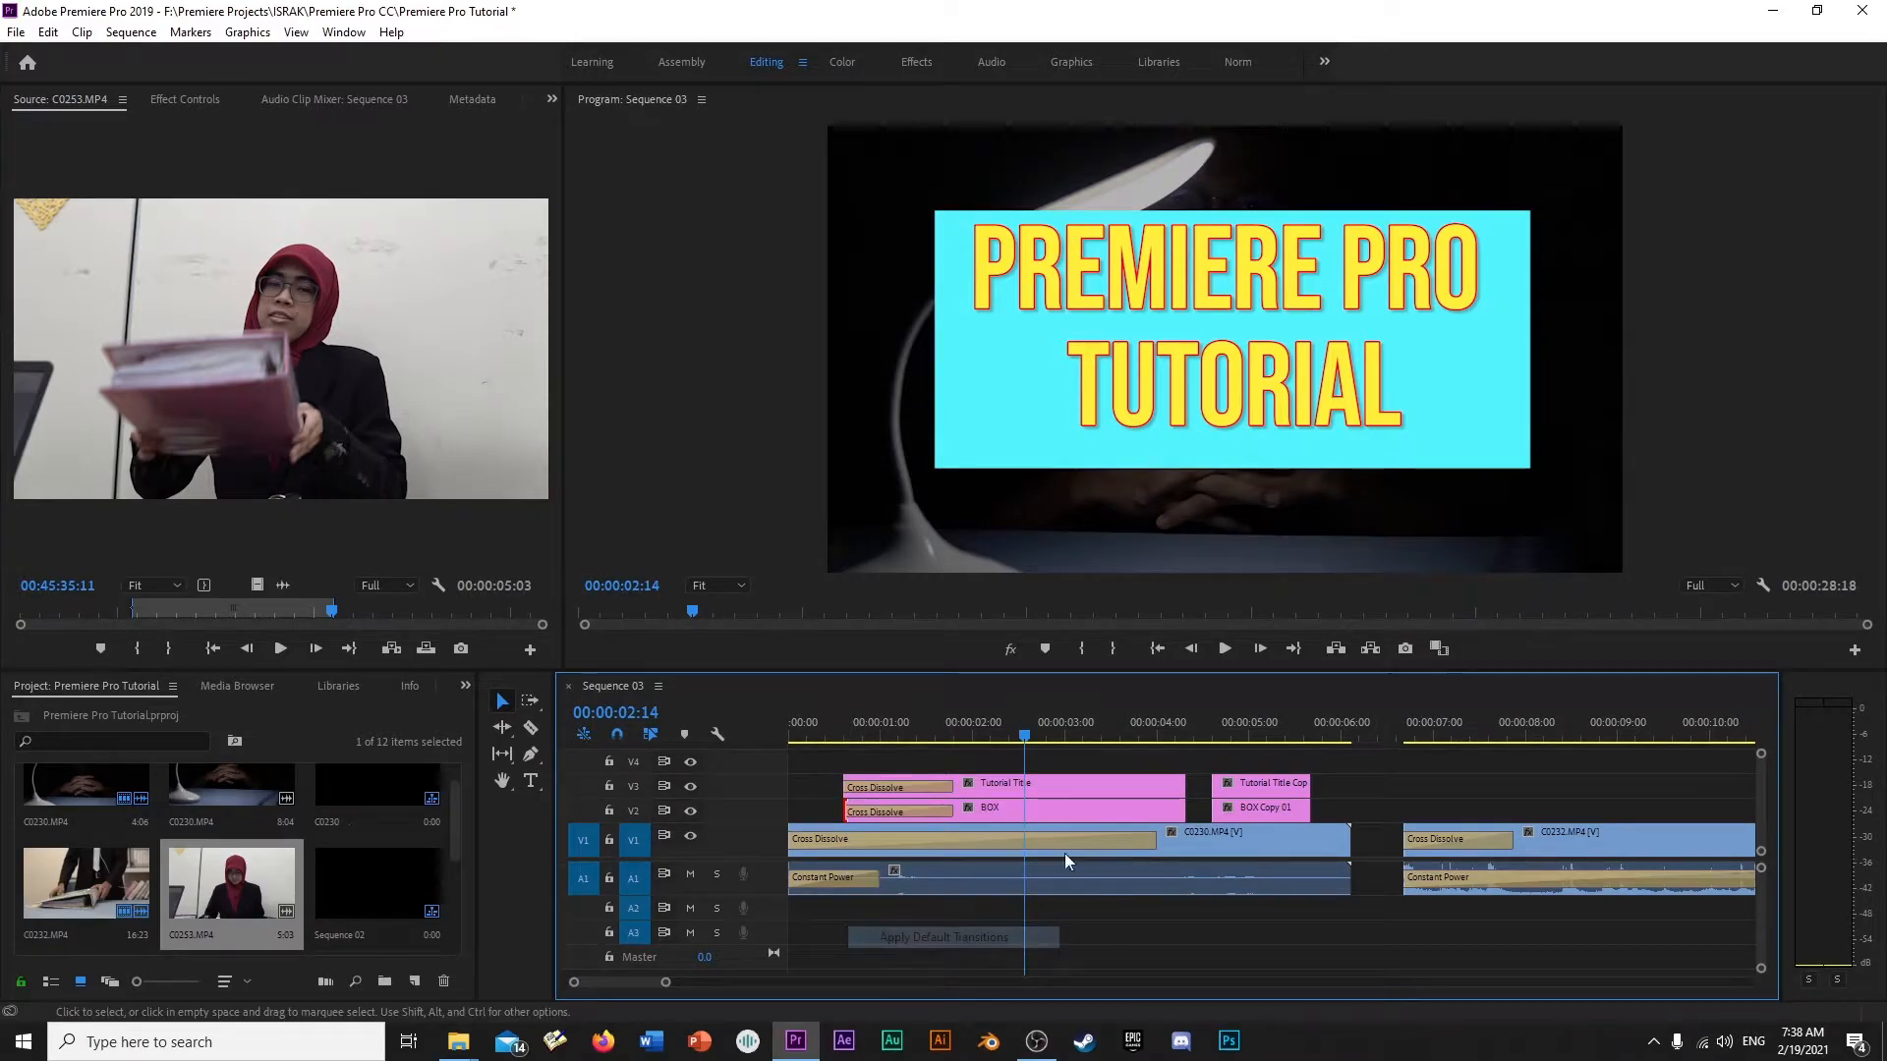
- Apply the default transitions to the end of both the Tutorial Title and BOX clips
right_click(1187, 782)
click(1243, 906)
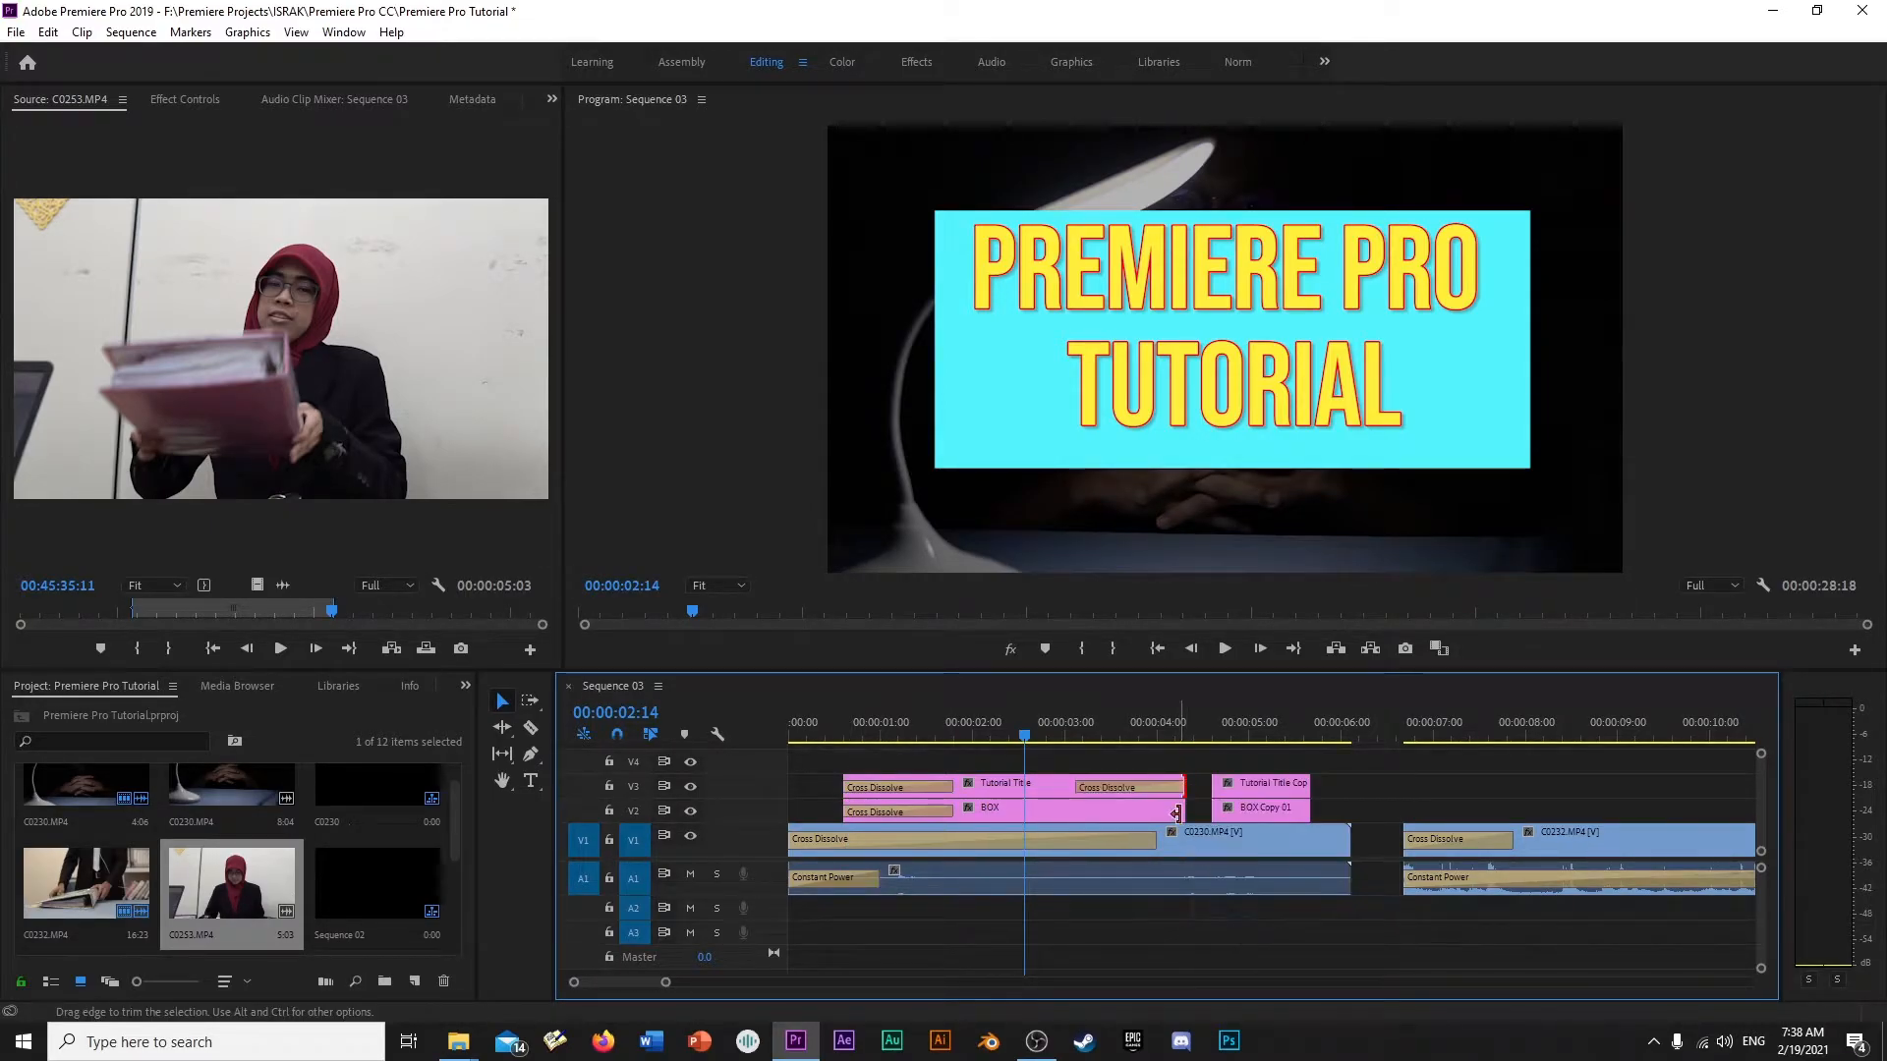
right_click(1177, 814)
click(1240, 934)
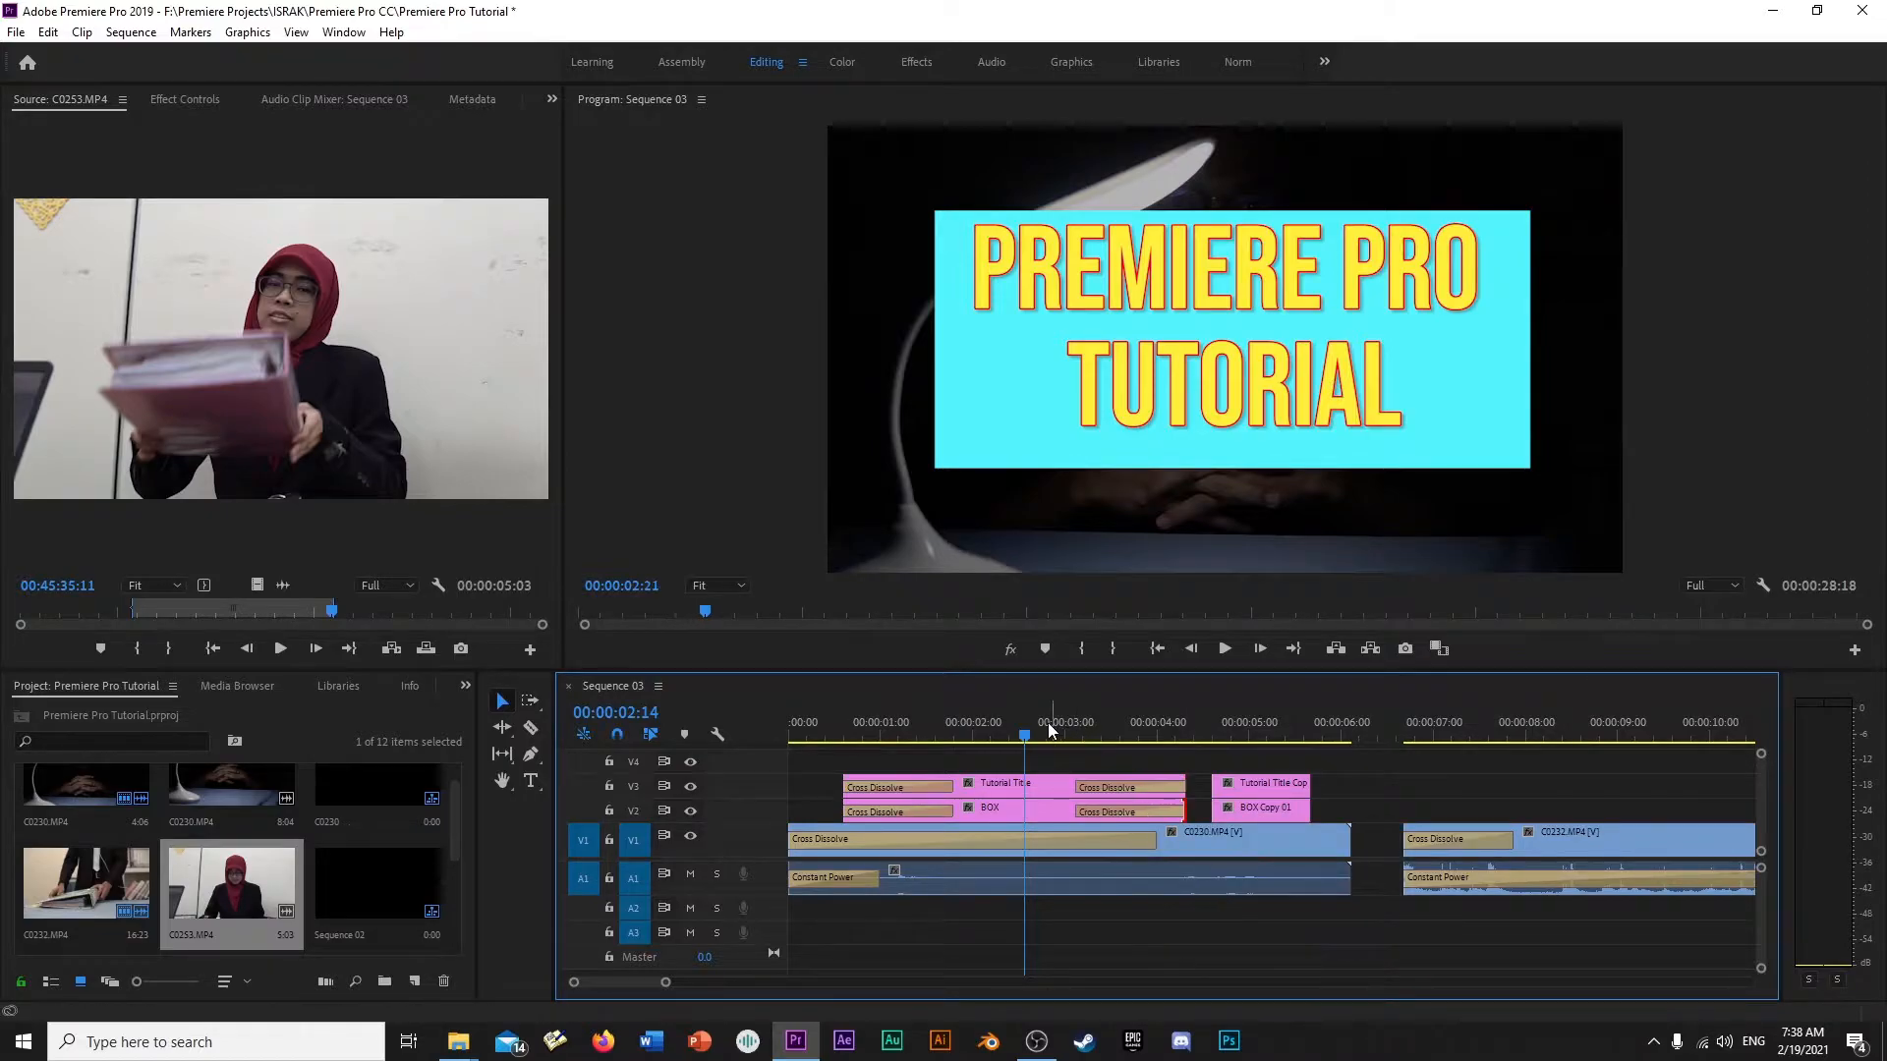
- Preview the fade-in and fade-out of the Tutorial Title and BOX graphics over C0230.MP4
key(Home)
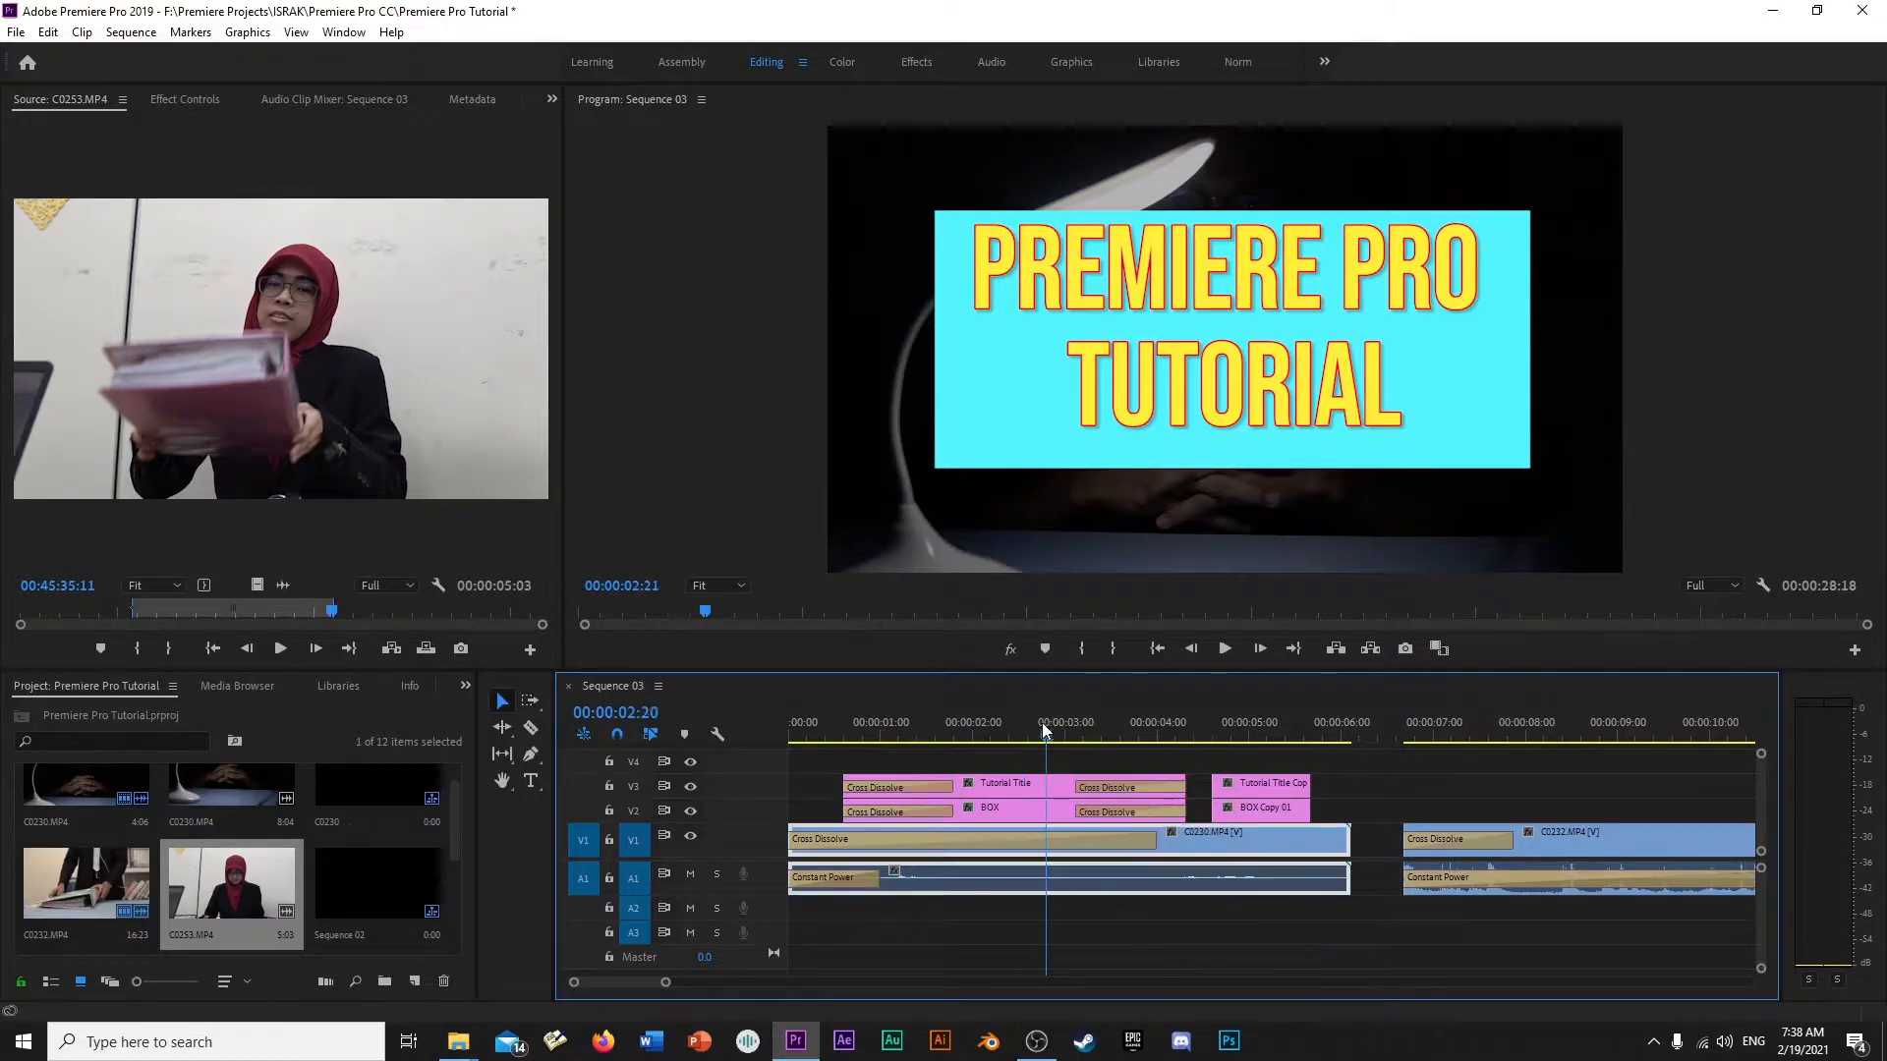
key(space)
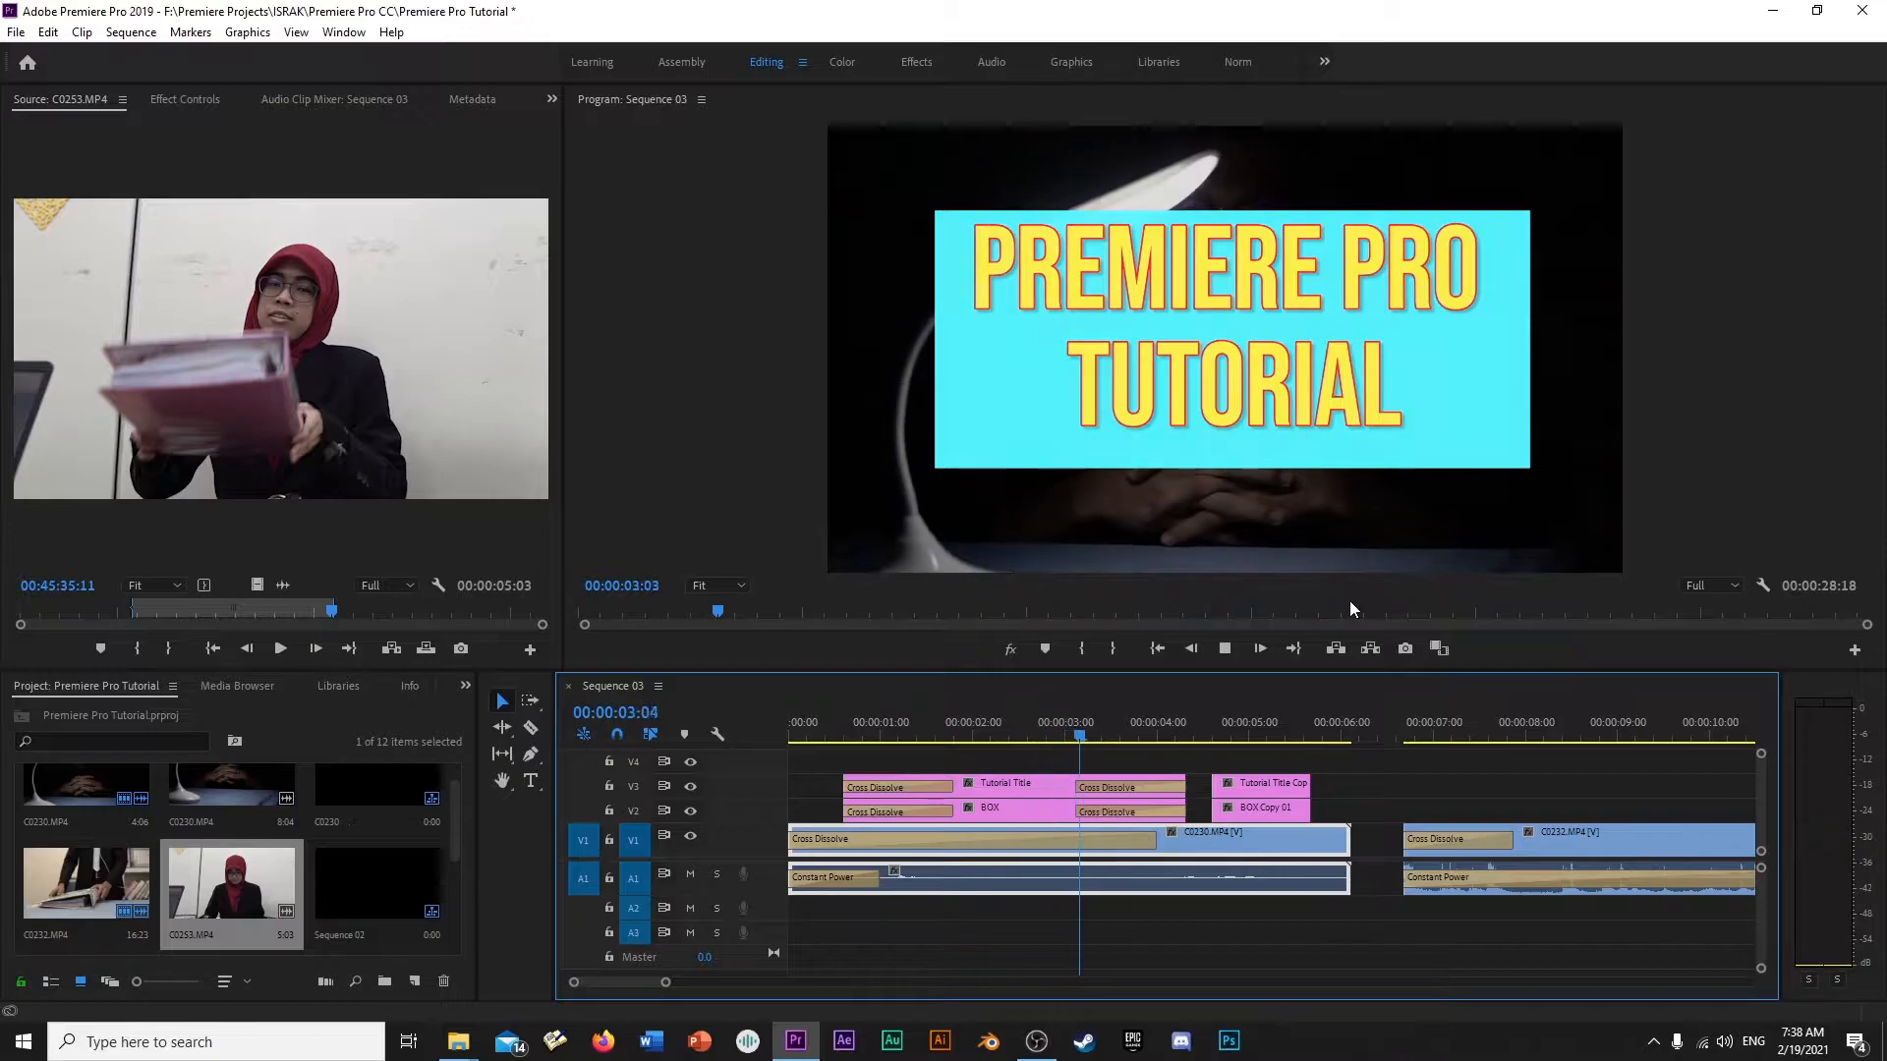
click(1056, 723)
drag(1057, 723, 1005, 757)
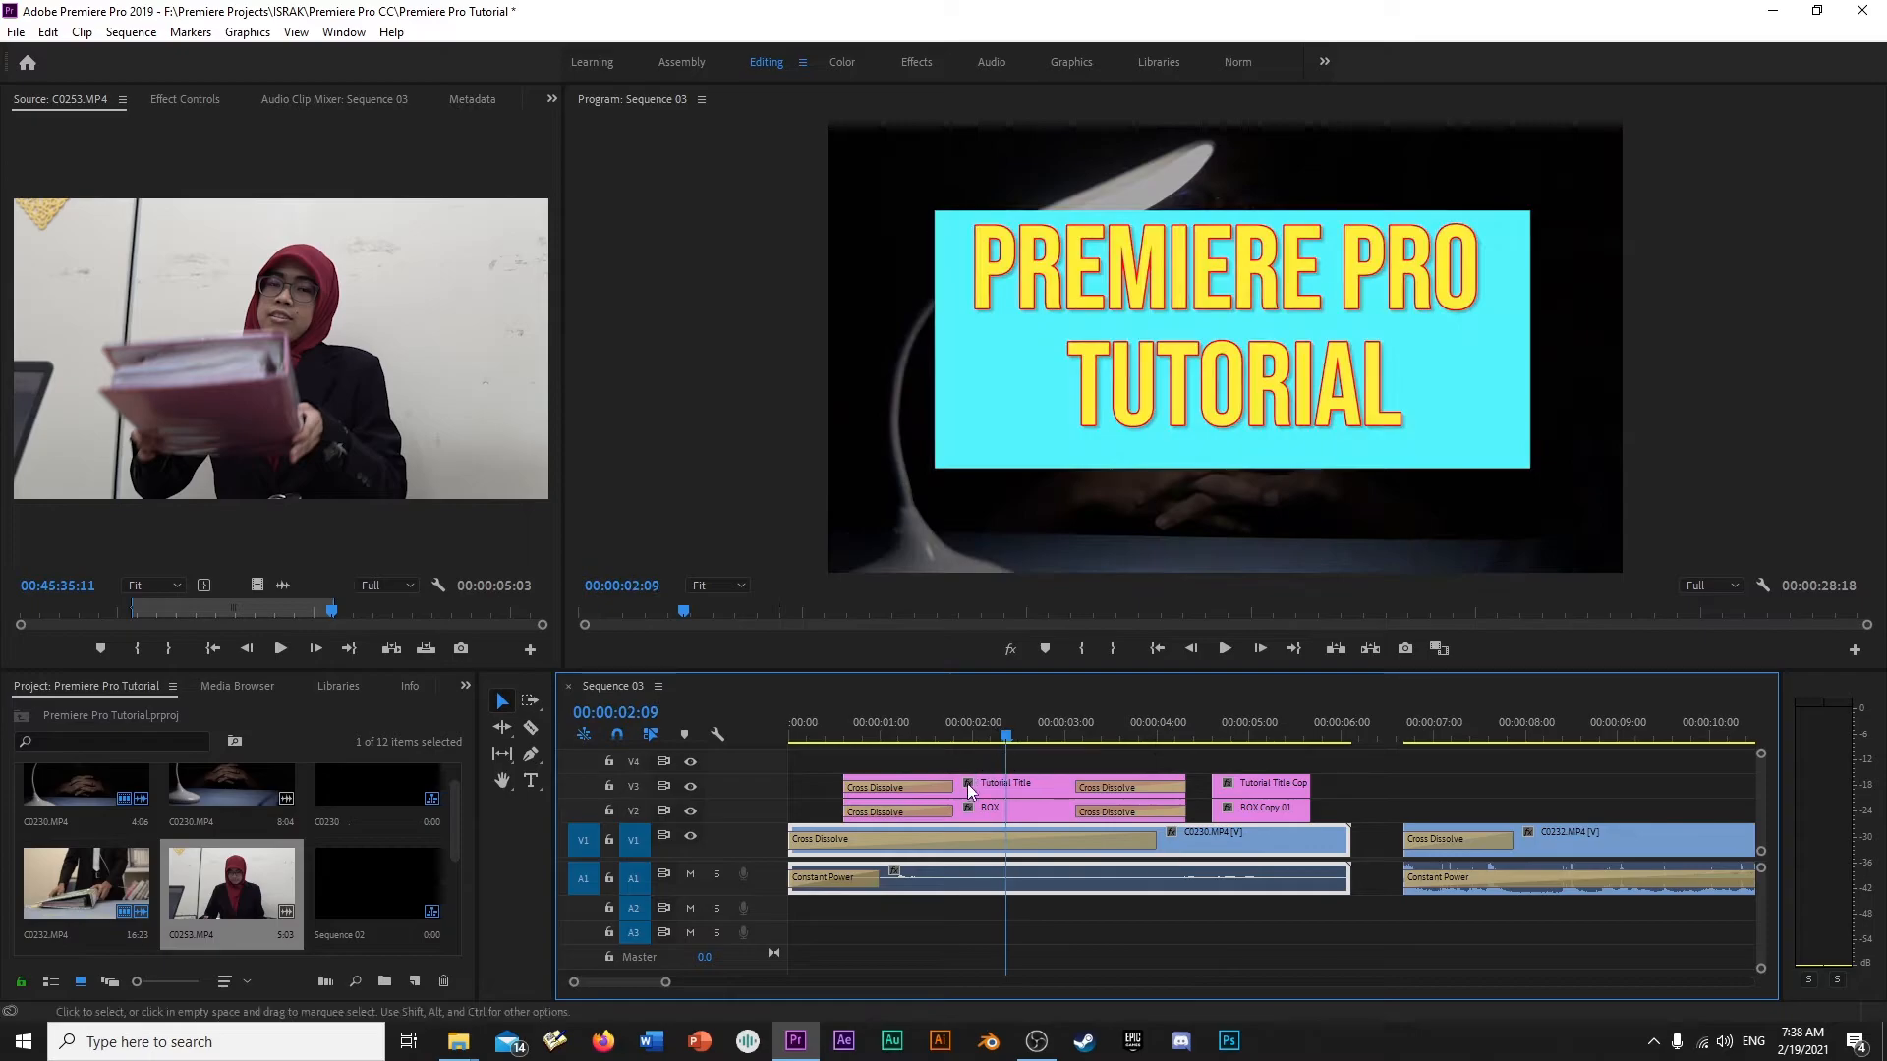
- Remove the Cross Dissolve transitions from the start and end of both the Tutorial Title and BOX clips
click(939, 784)
key(Delete)
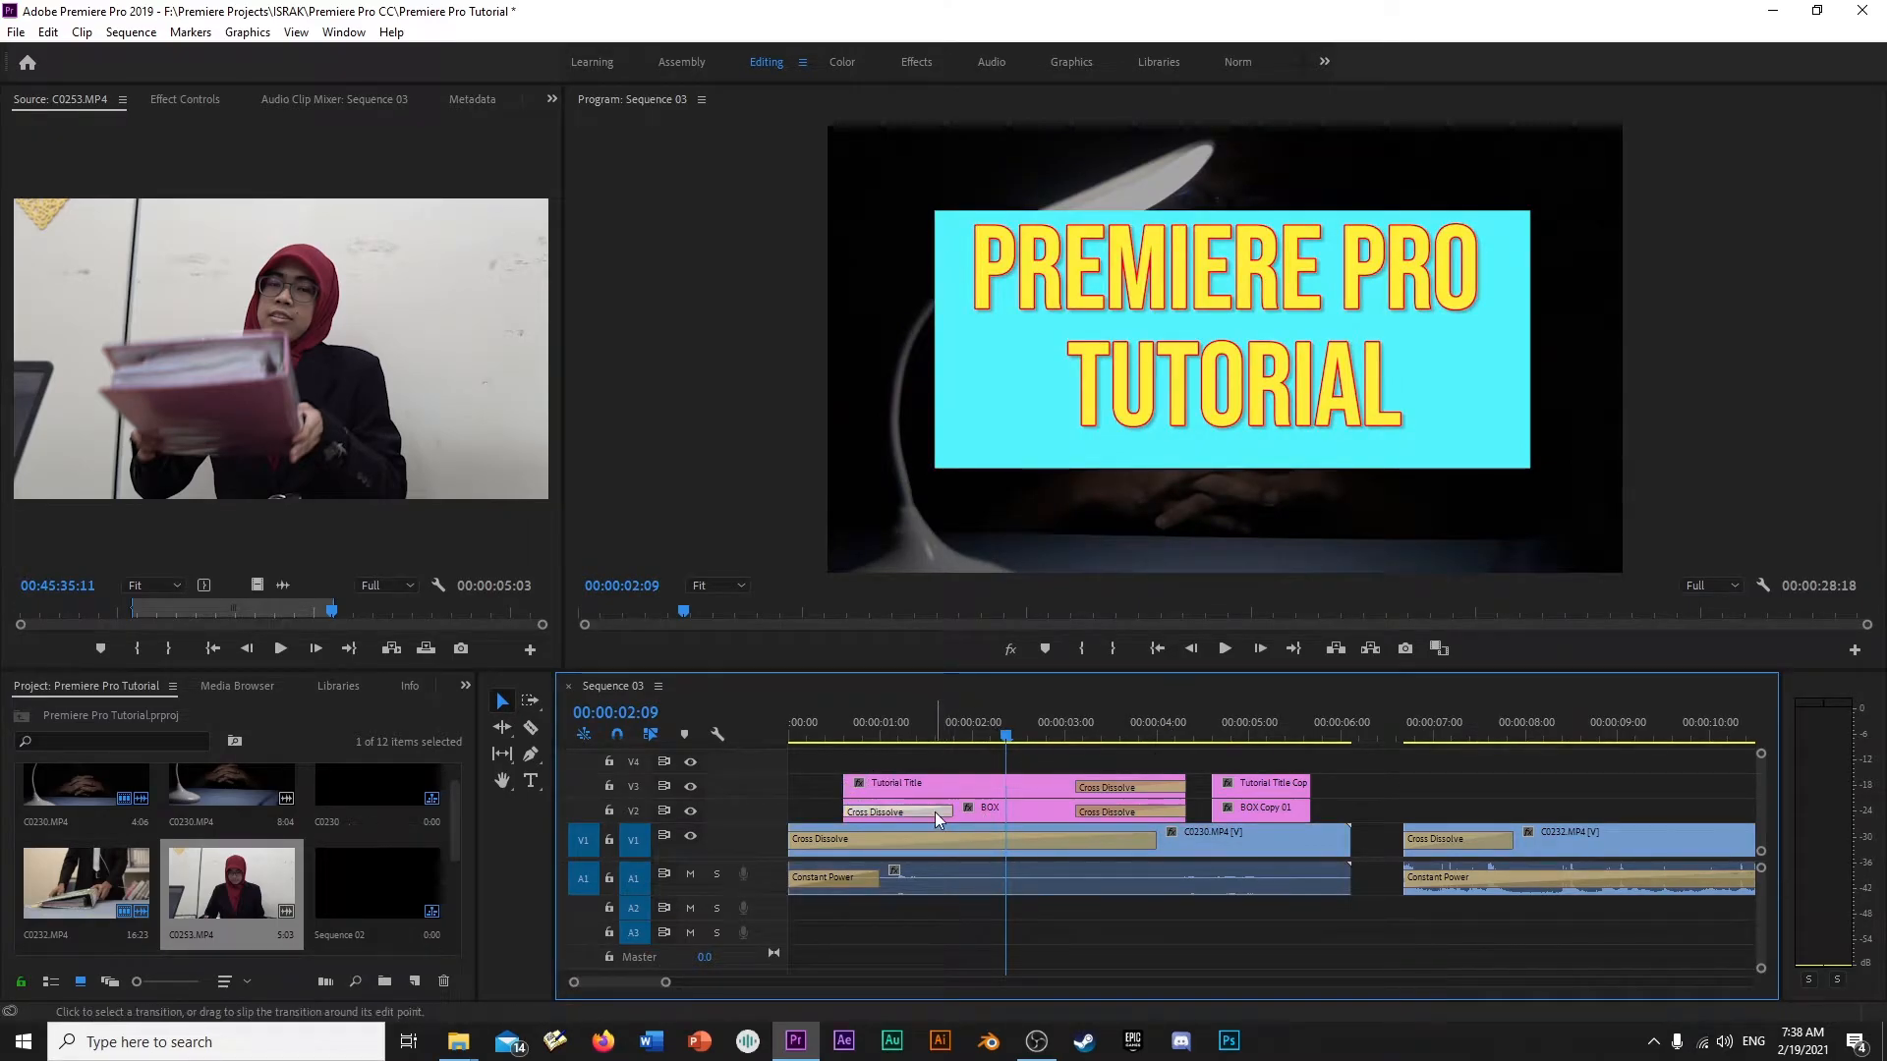
key(Delete)
click(1110, 788)
key(Delete)
click(1122, 812)
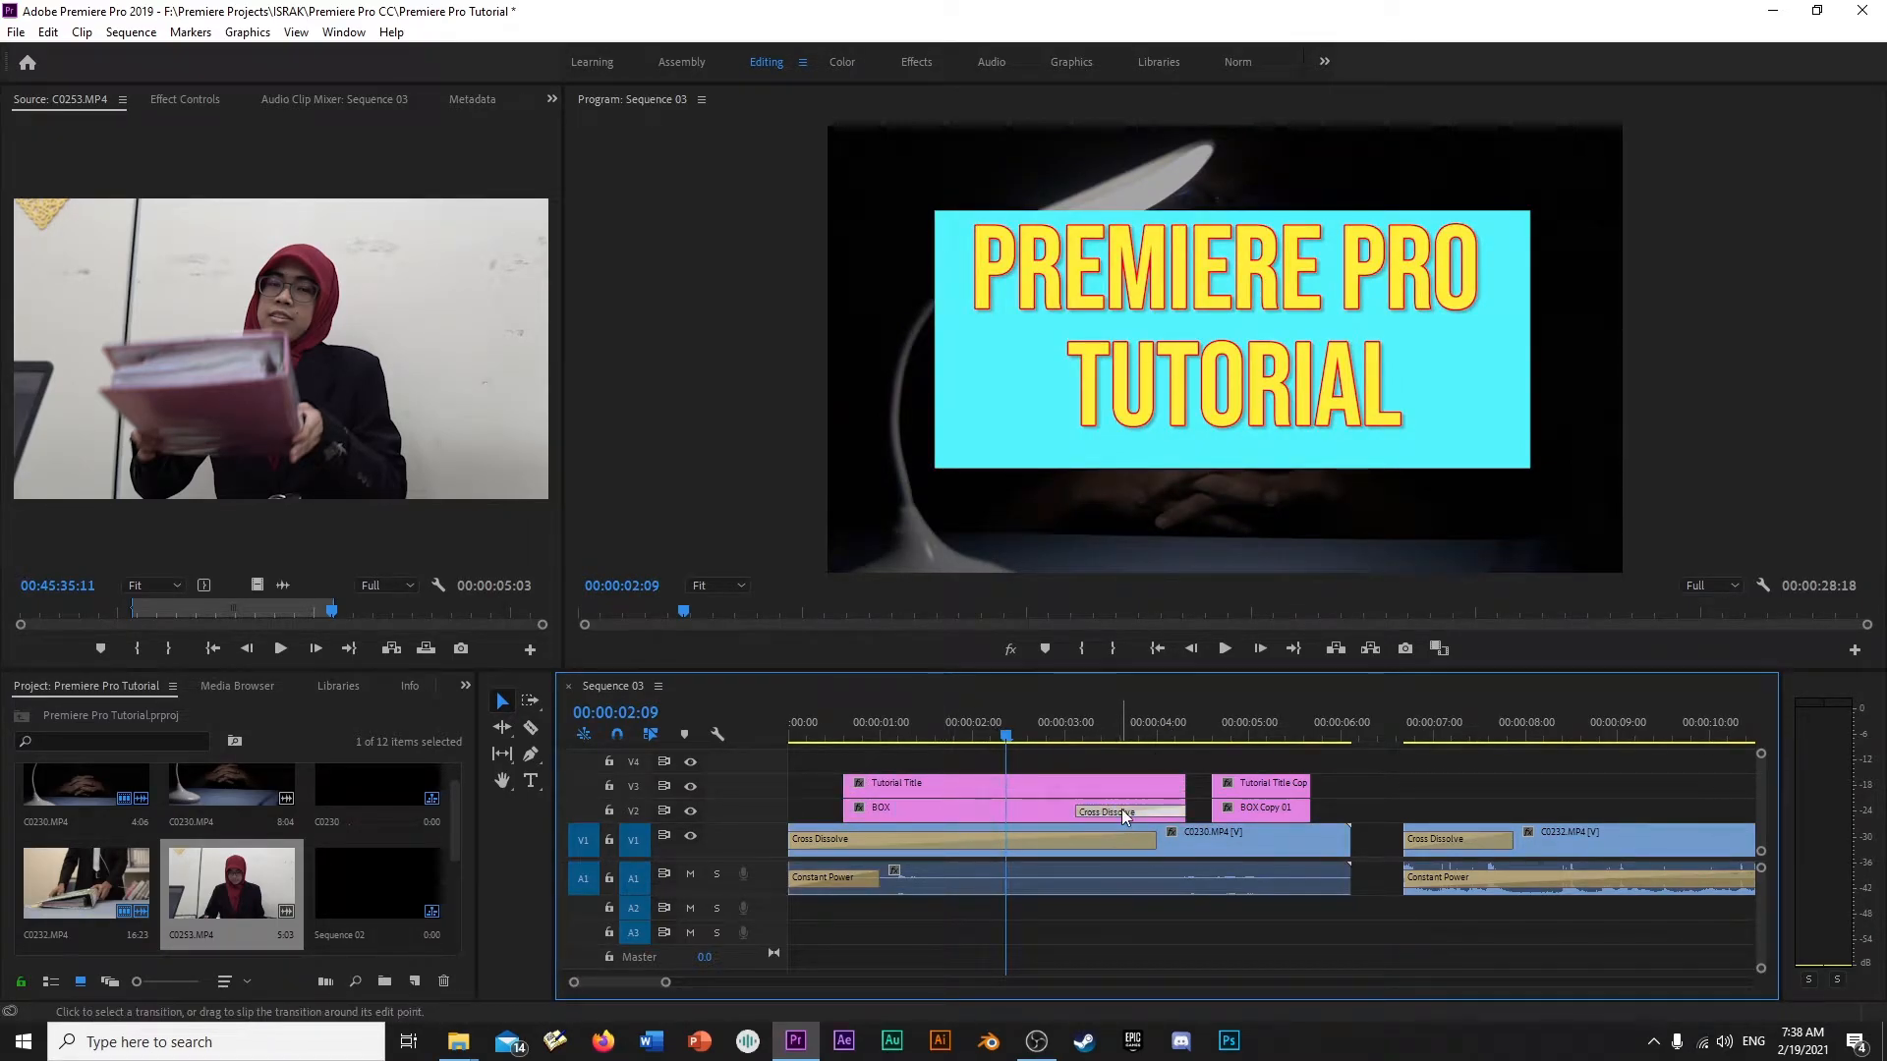
key(Delete)
- Play and scrub through the Tutorial Title and BOX graphics over C0230.MP4 without their fades
click(835, 727)
key(space)
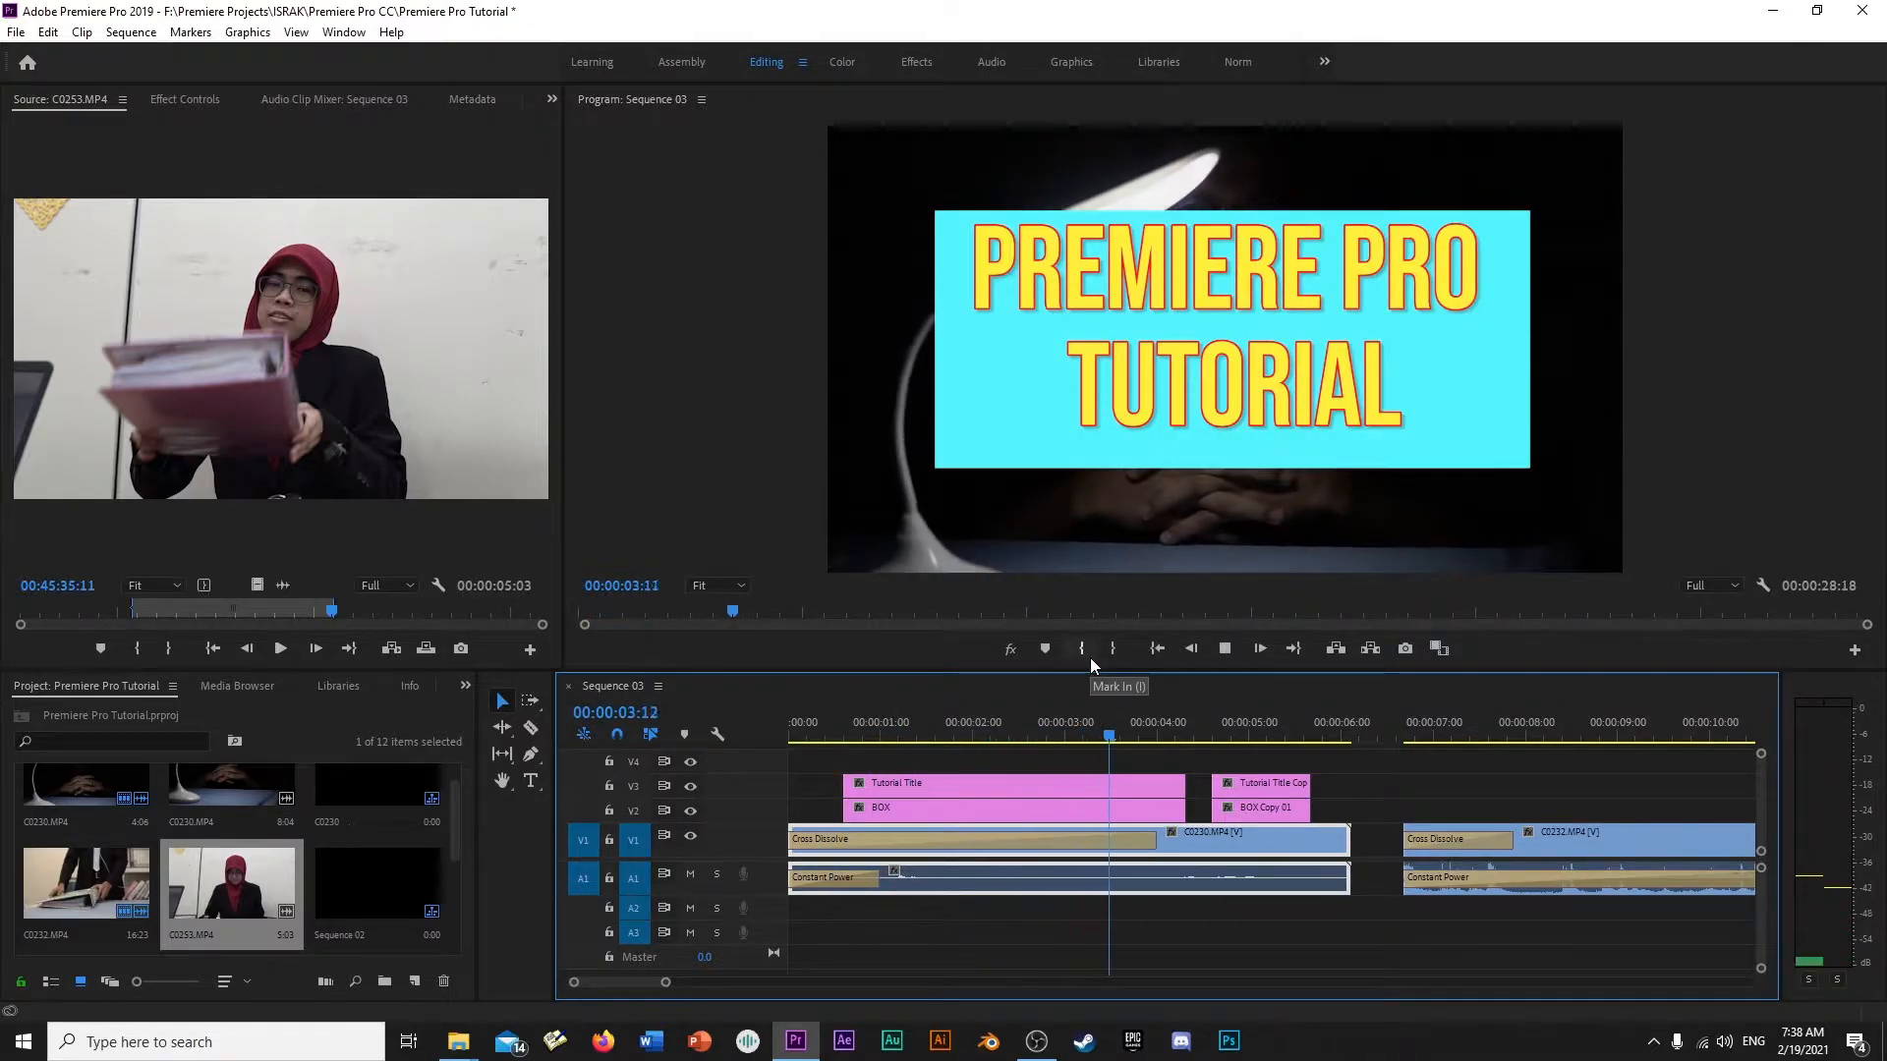
click(1100, 737)
drag(1101, 739, 1054, 737)
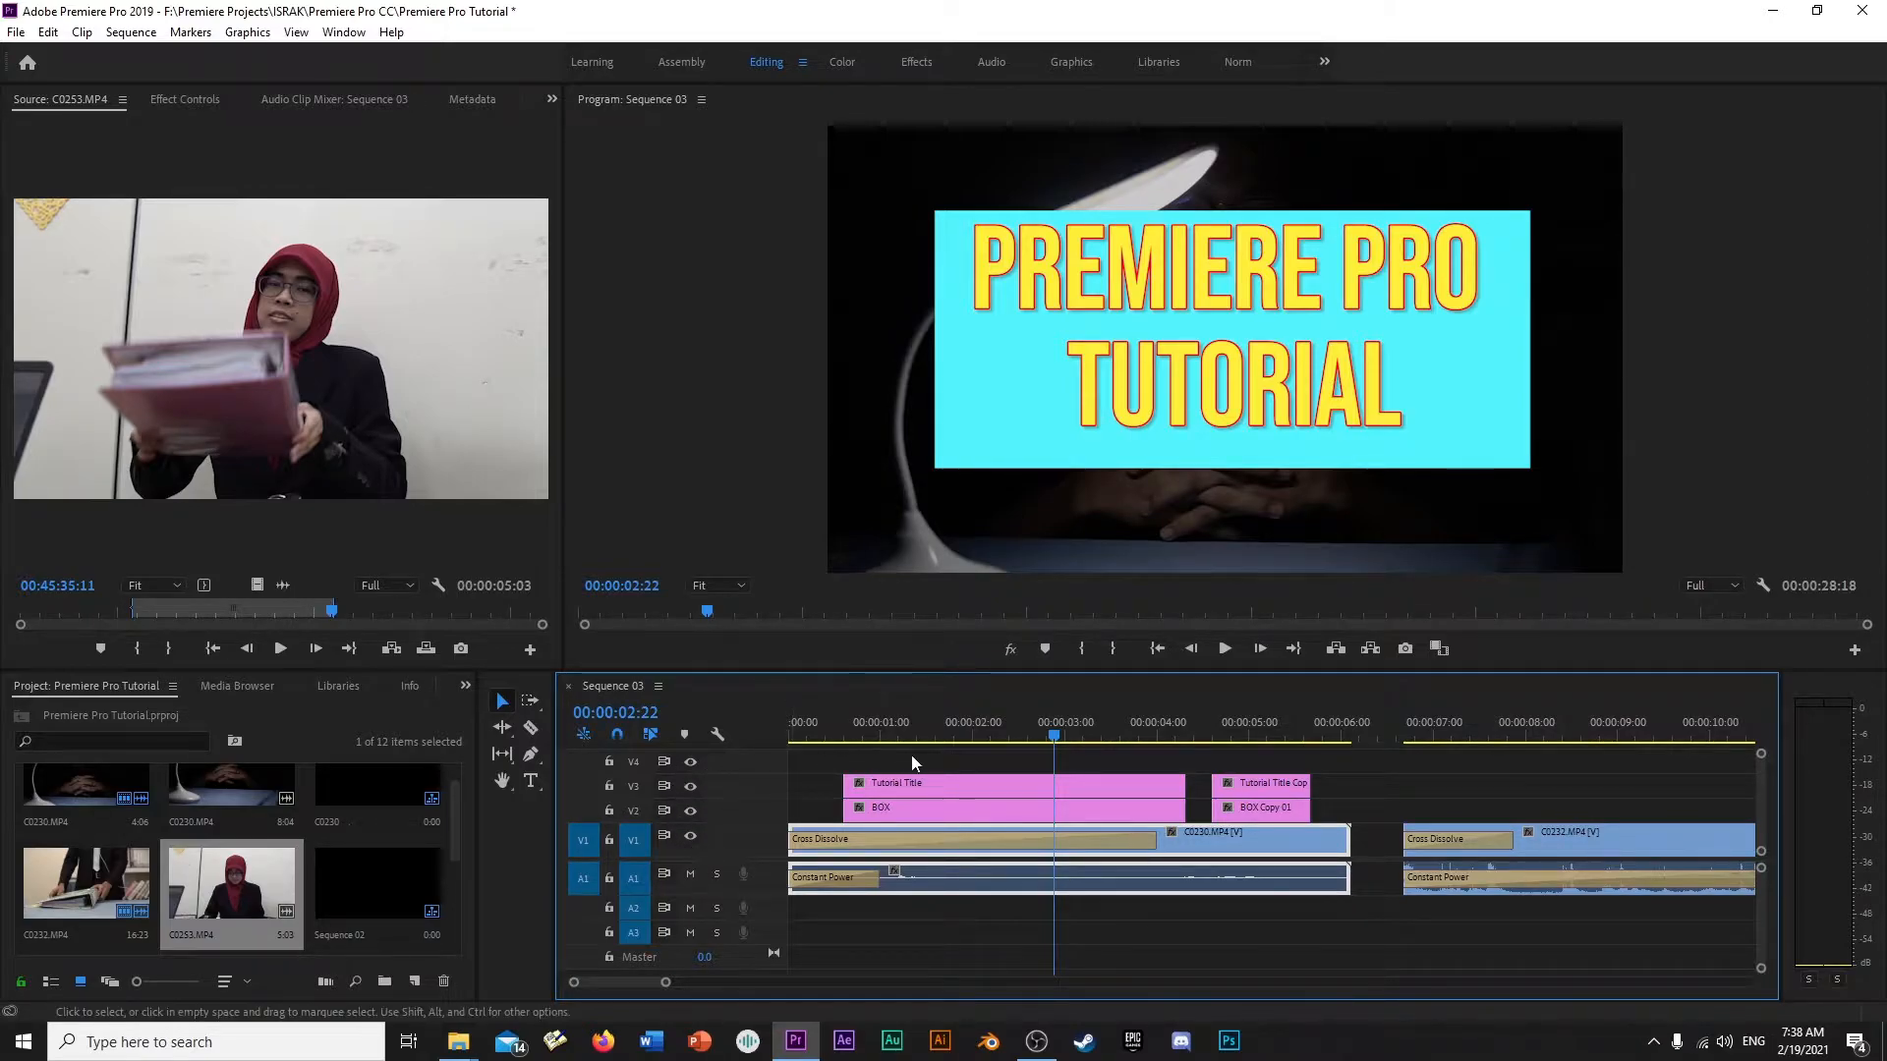
drag(793, 734, 882, 735)
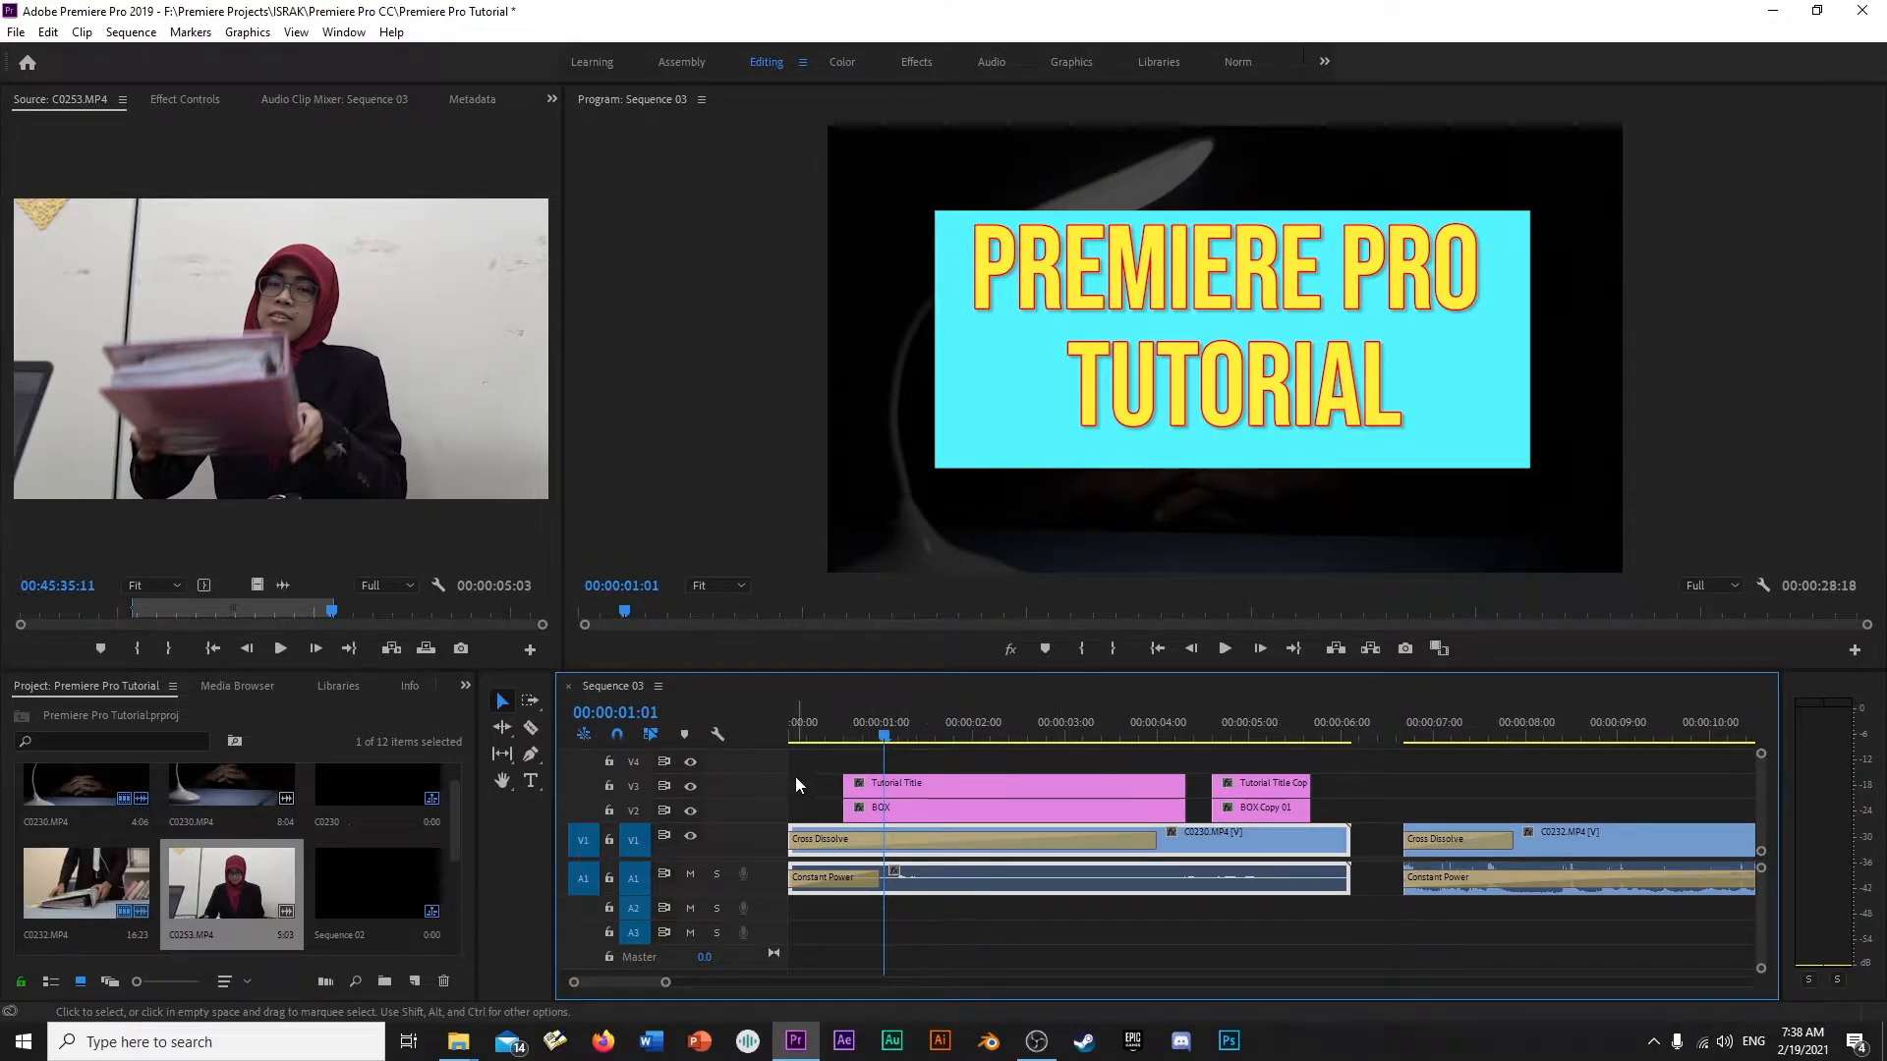
- Delete the Cross Dissolve at the start of C0230.MP4 on track V1 and select the clip
click(882, 841)
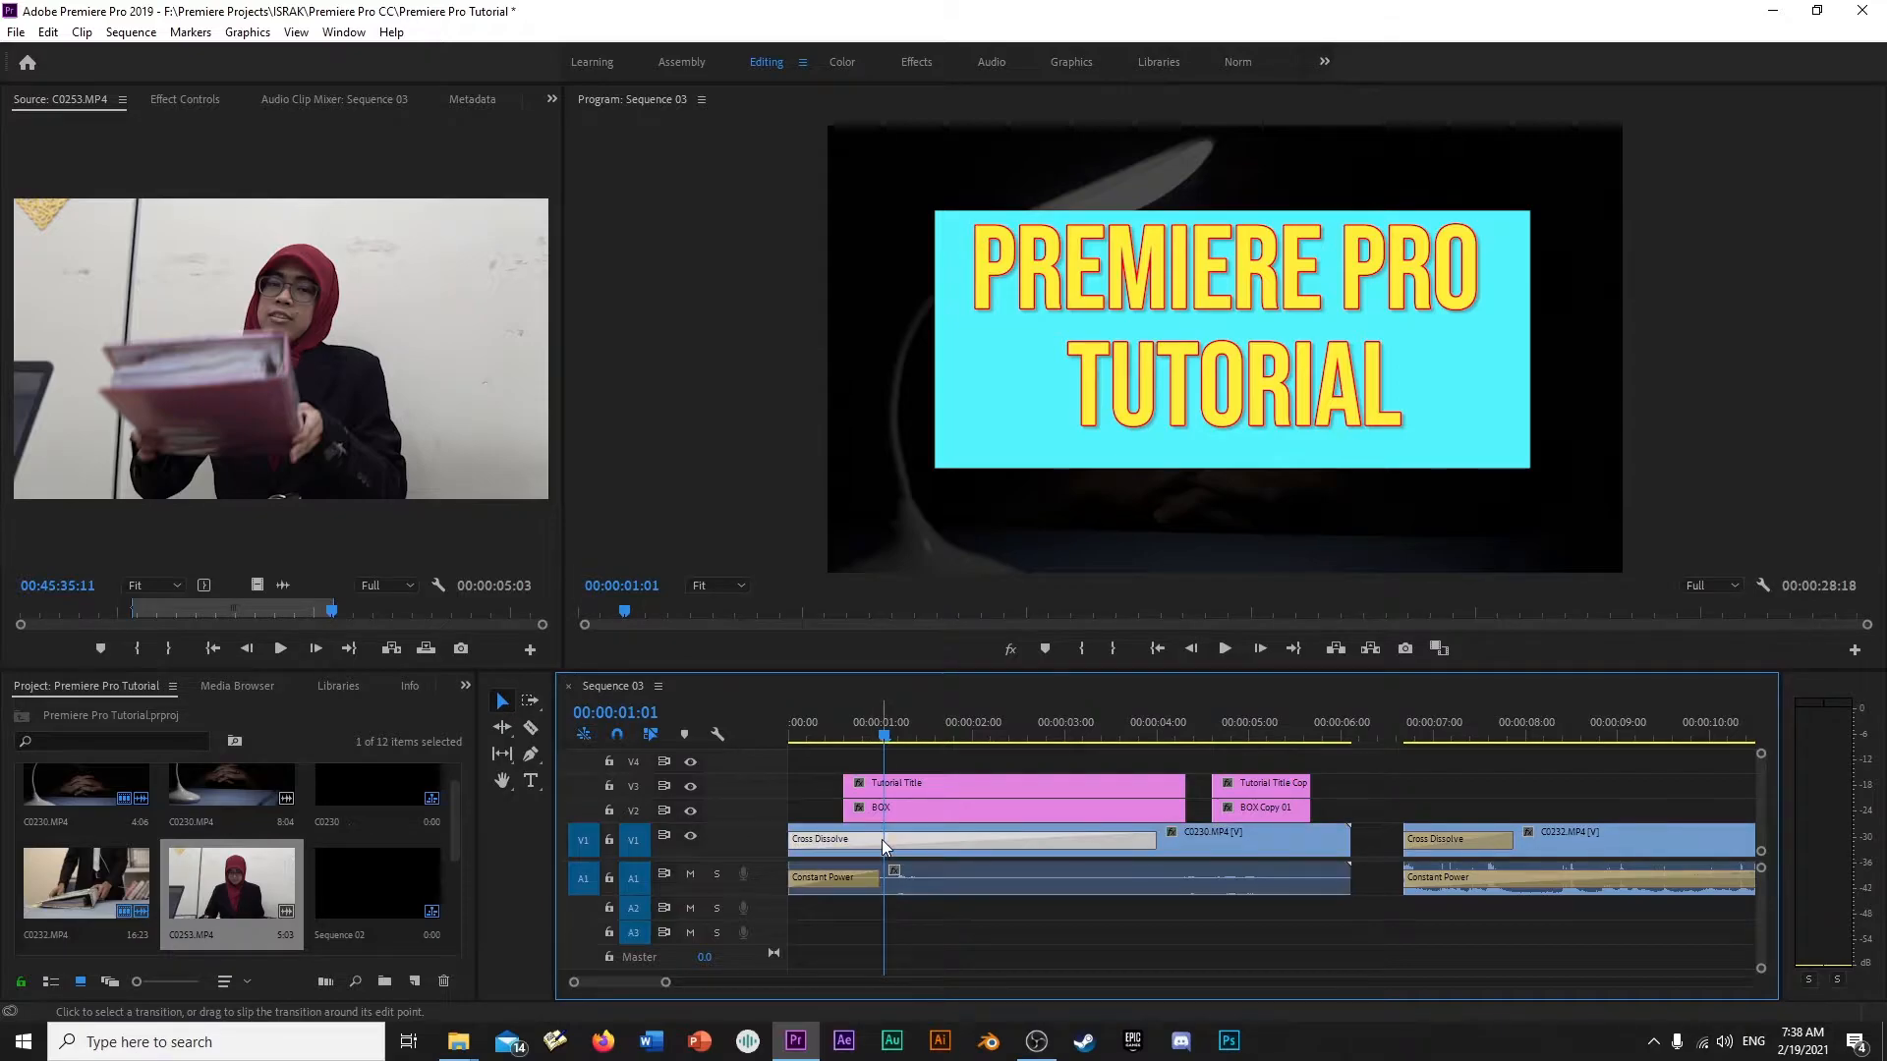
key(Delete)
click(937, 849)
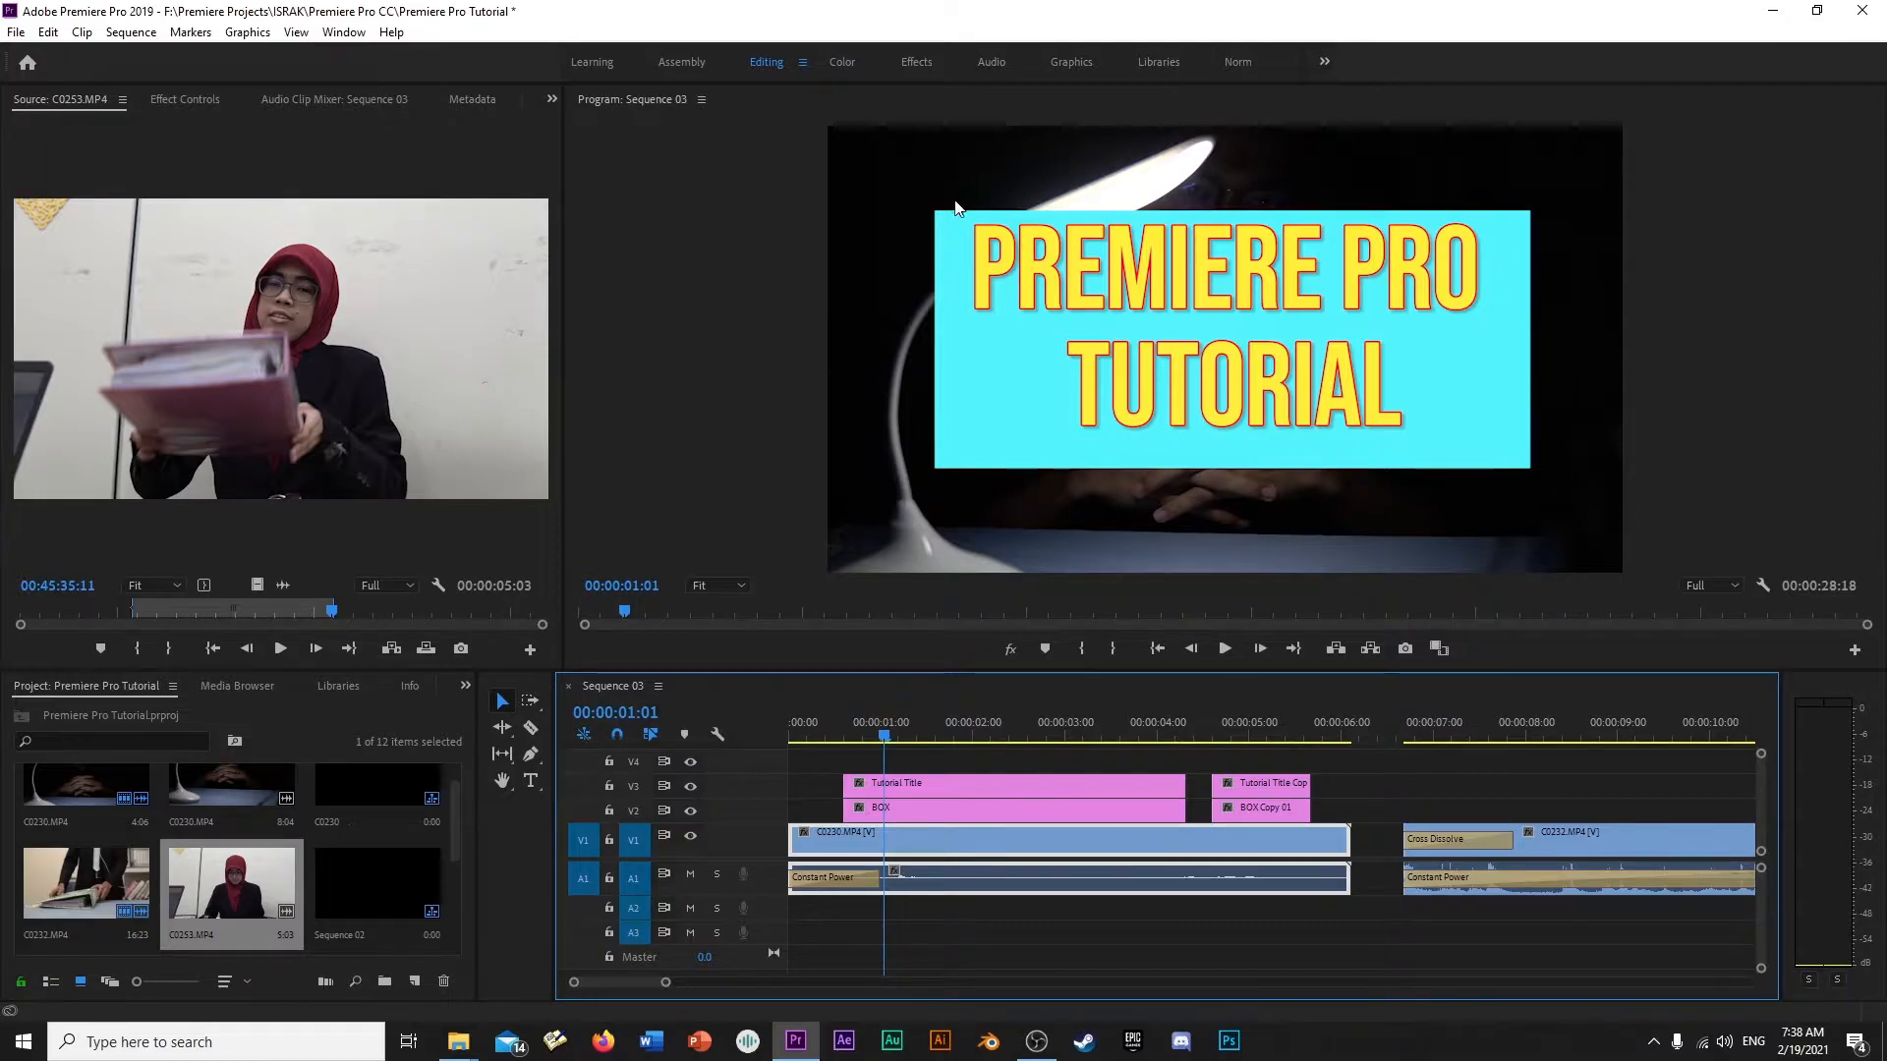
- Play part of the BOX and Tutorial Title graphics and park the playhead at 00:00:01:22
click(964, 810)
click(906, 735)
key(space)
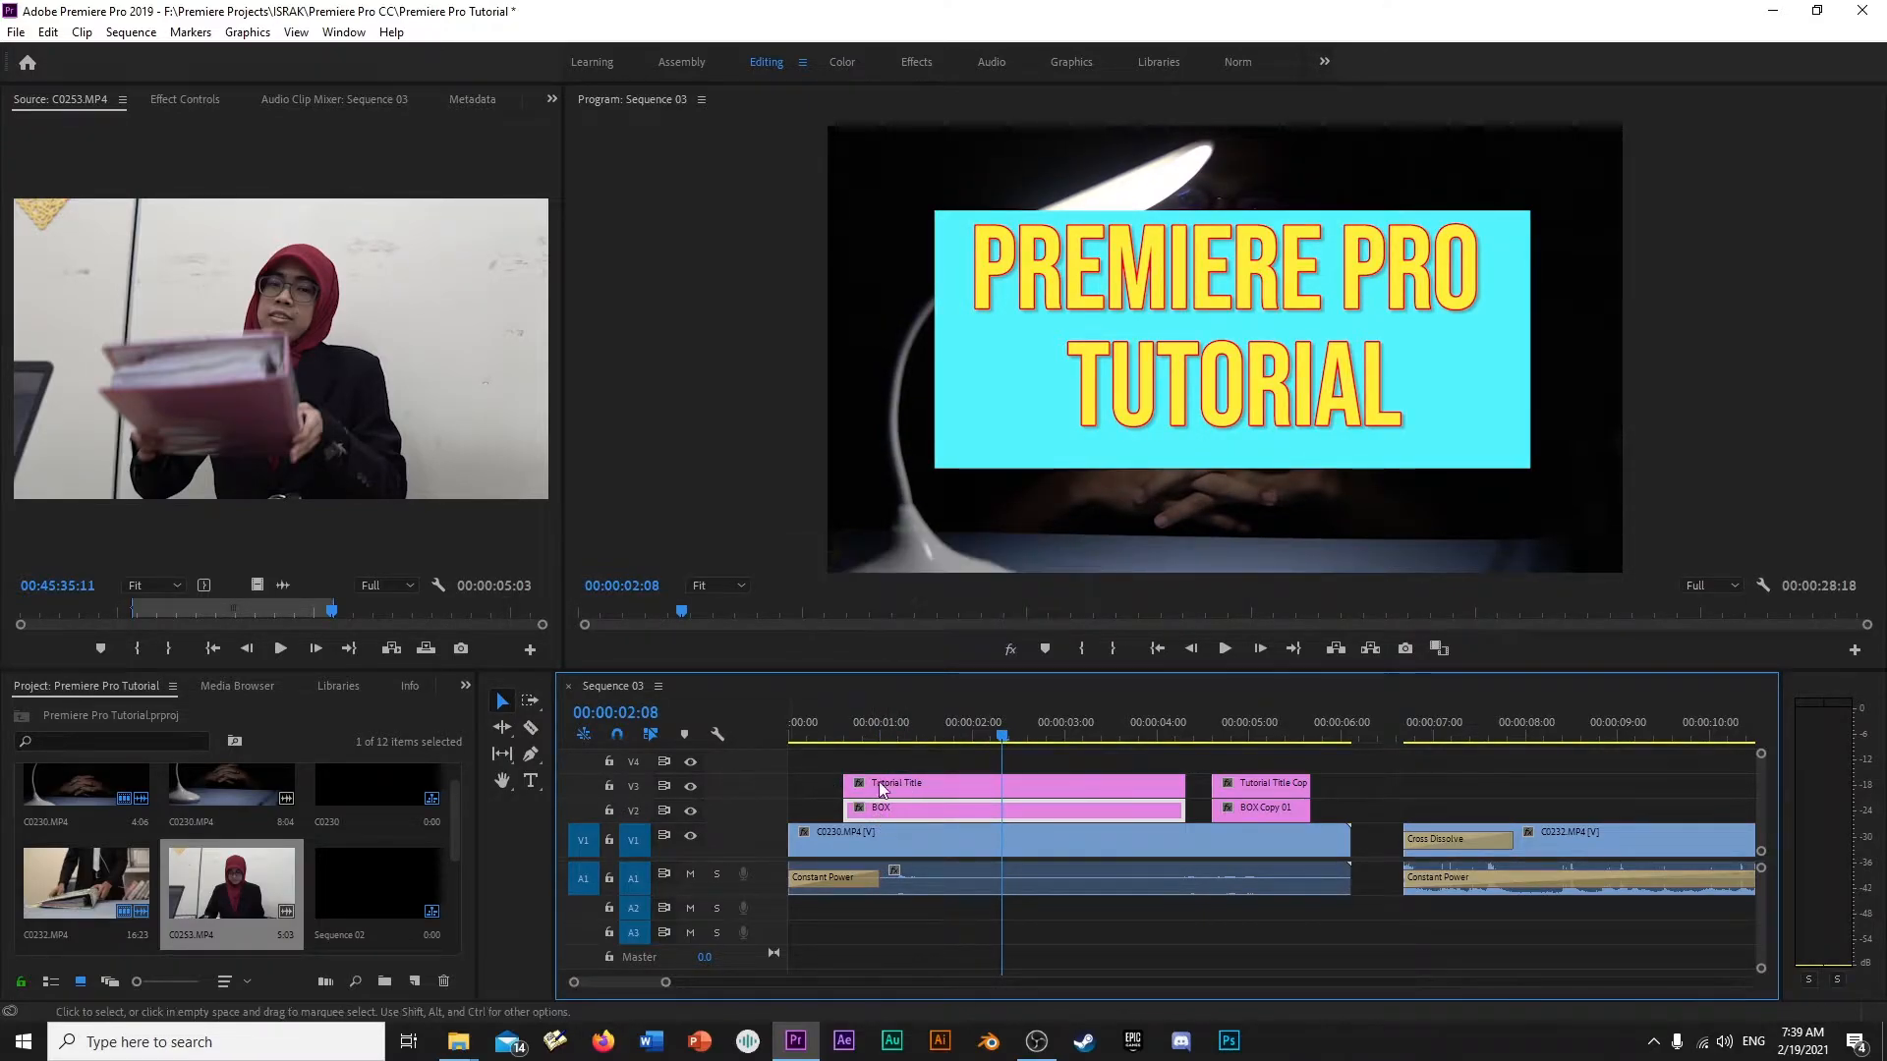
click(917, 783)
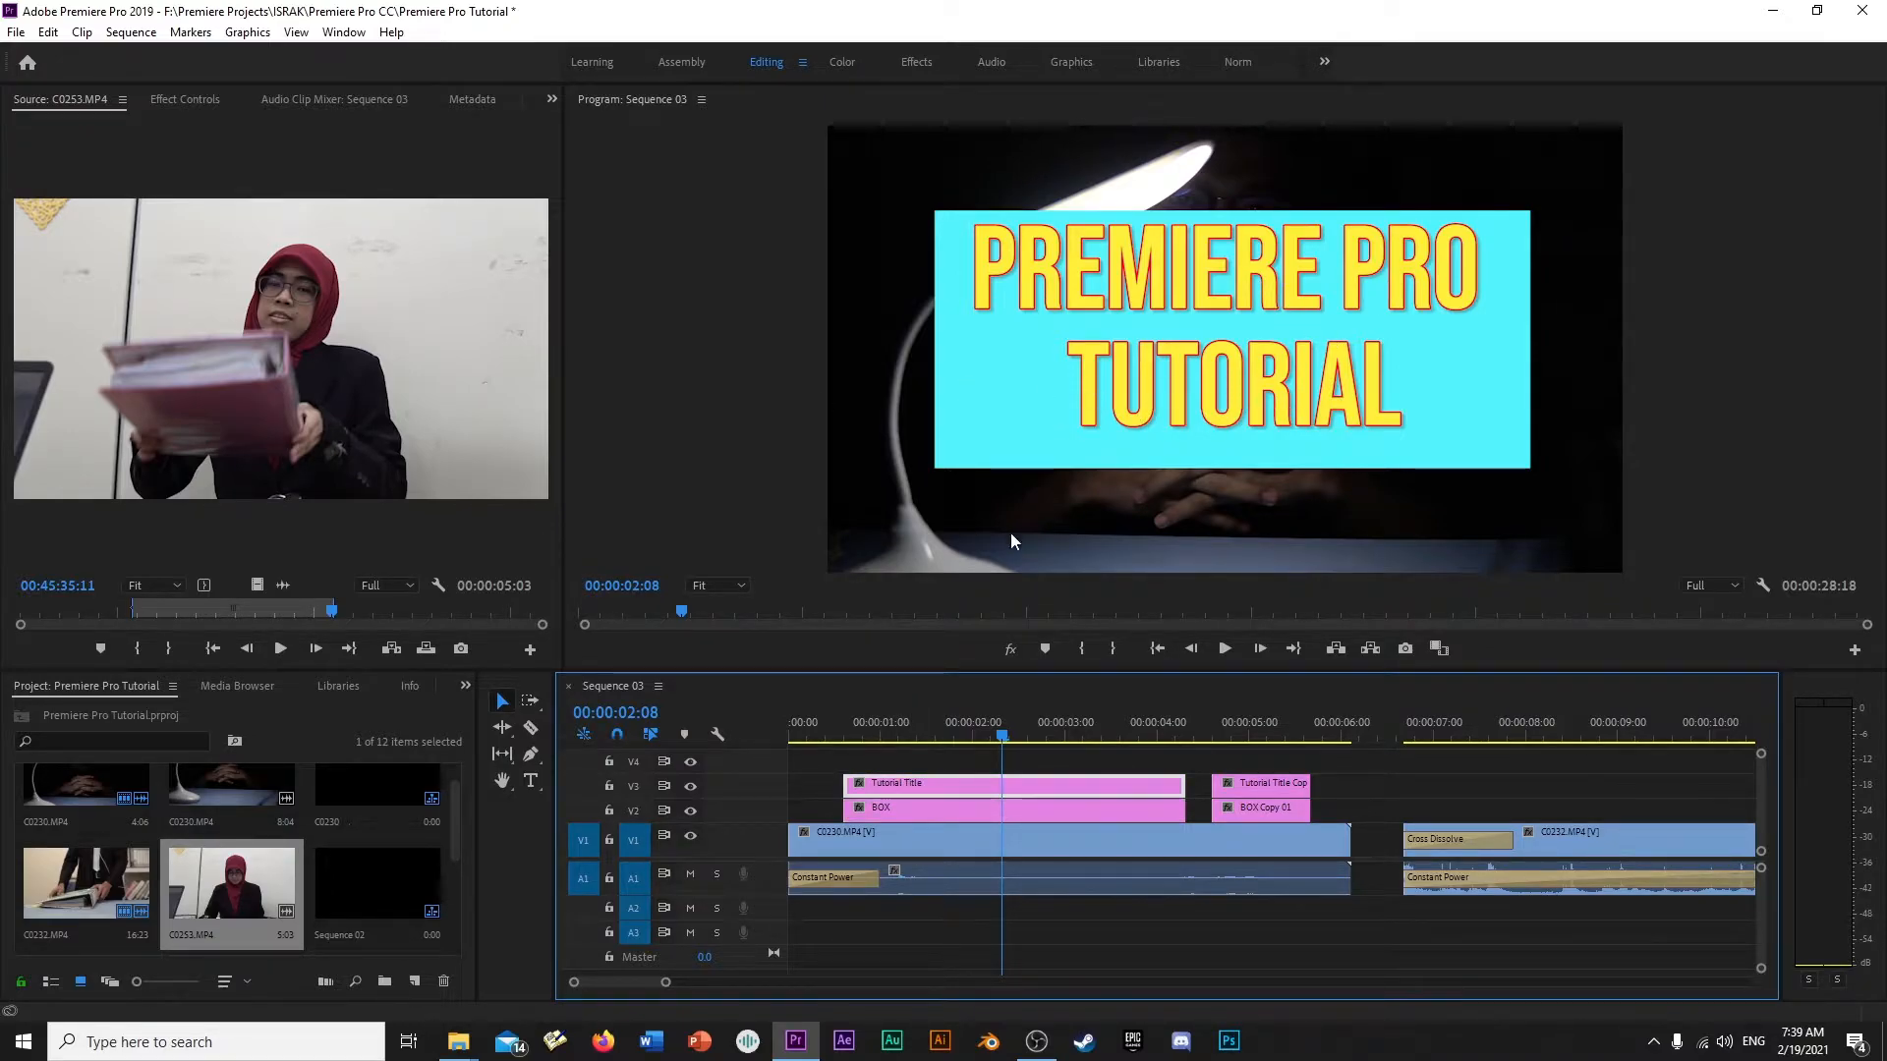
drag(1002, 737, 963, 740)
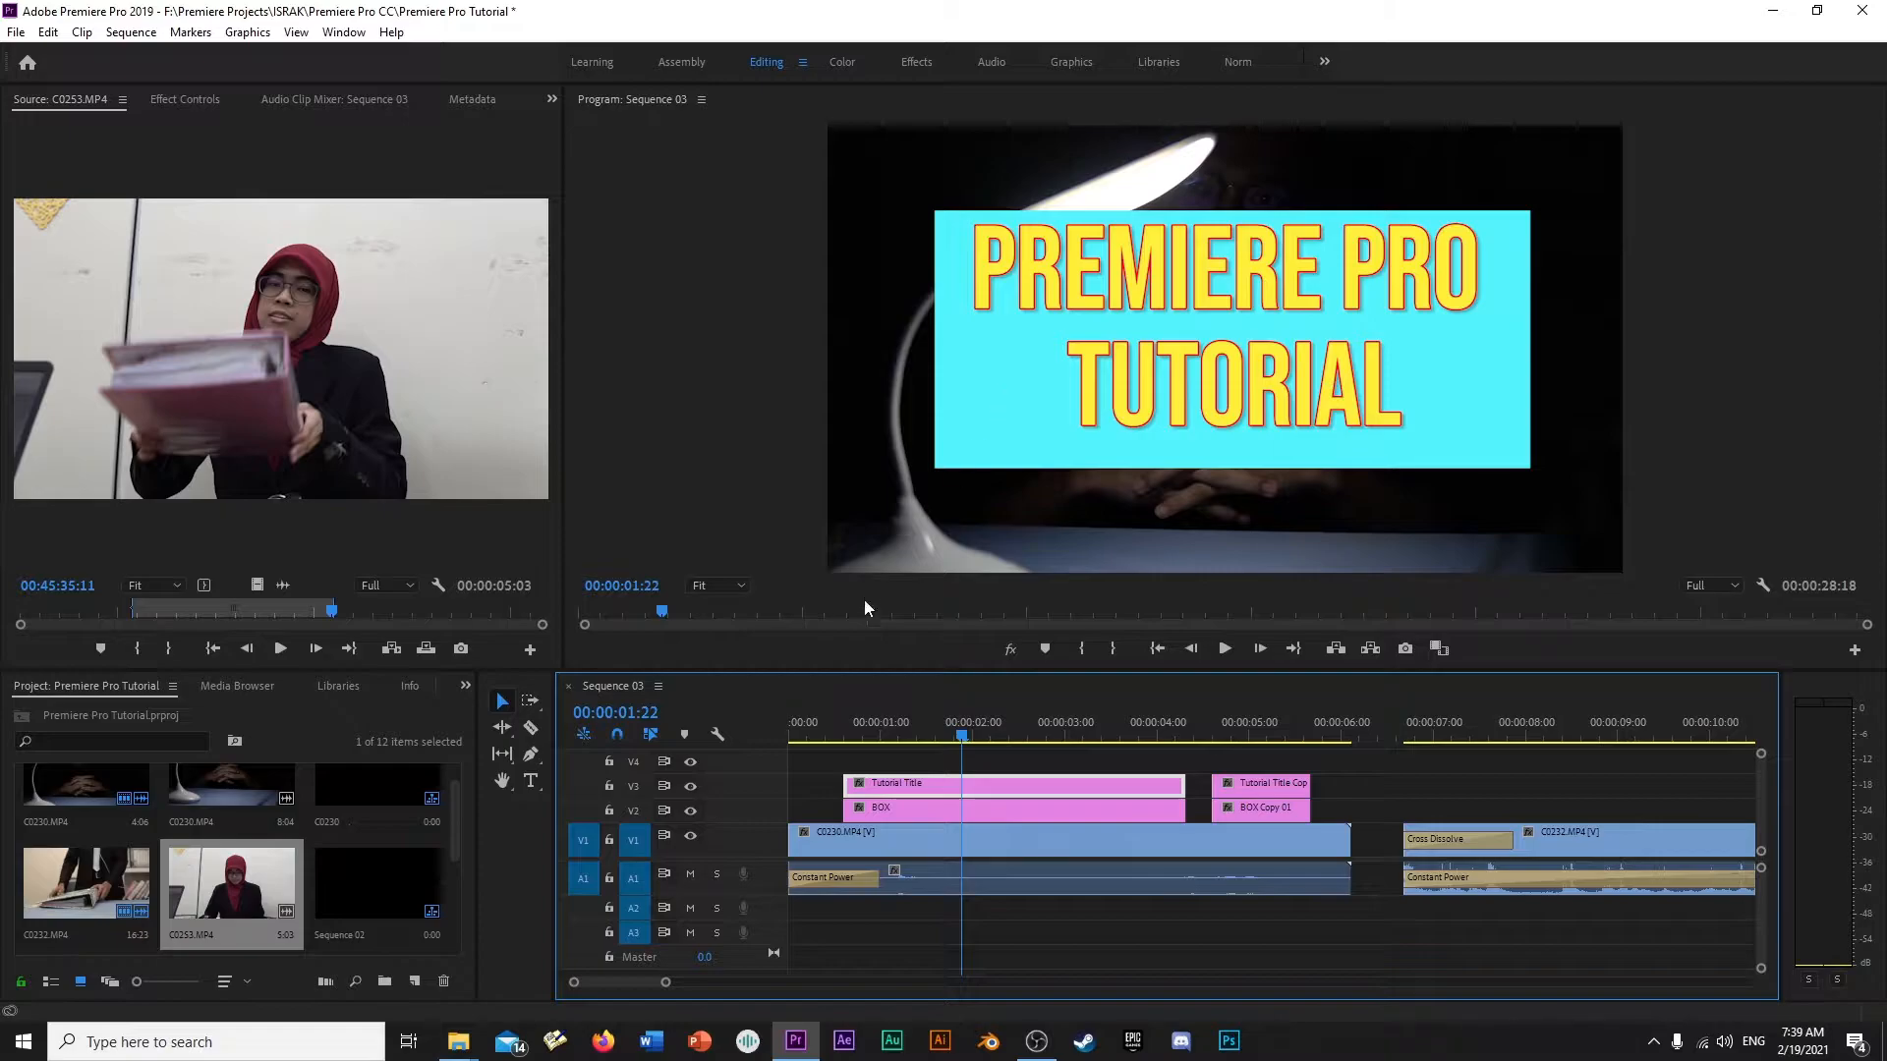
- Turn the output of track V3 off and on again, and do the same for track V2
click(691, 789)
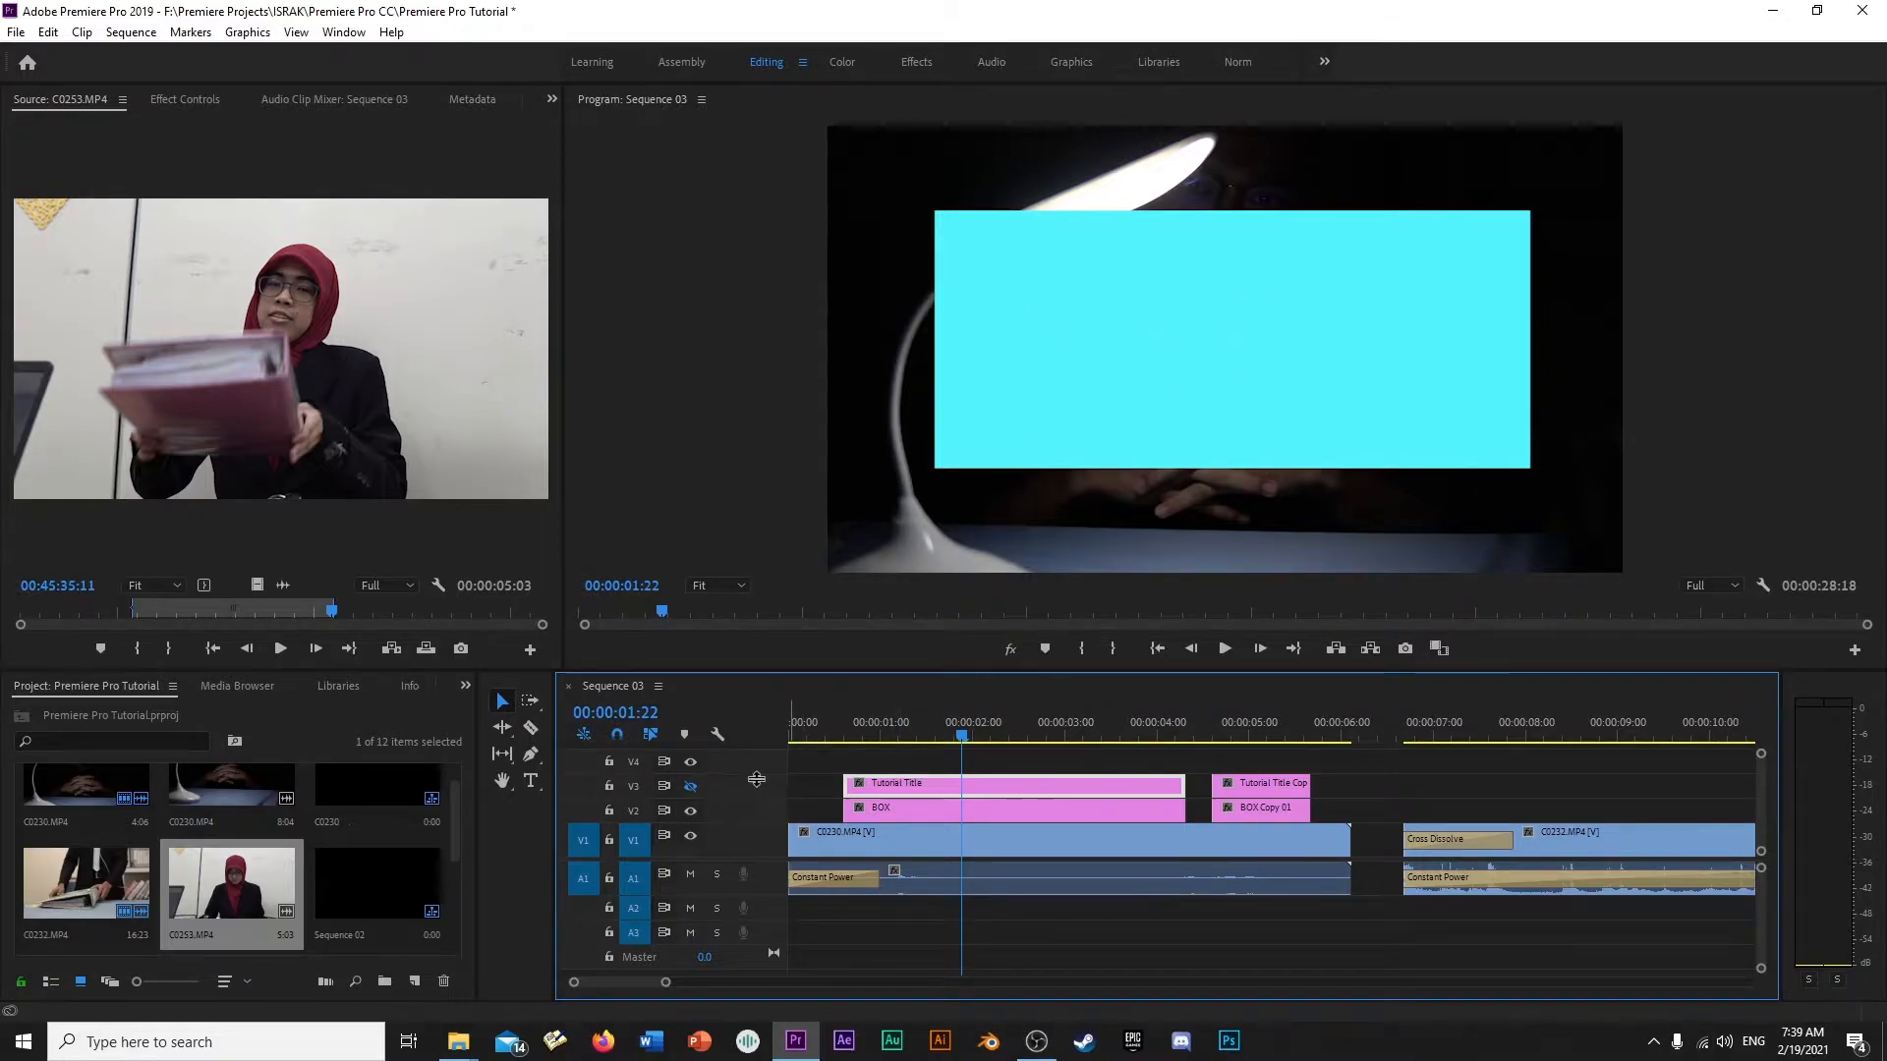
click(685, 787)
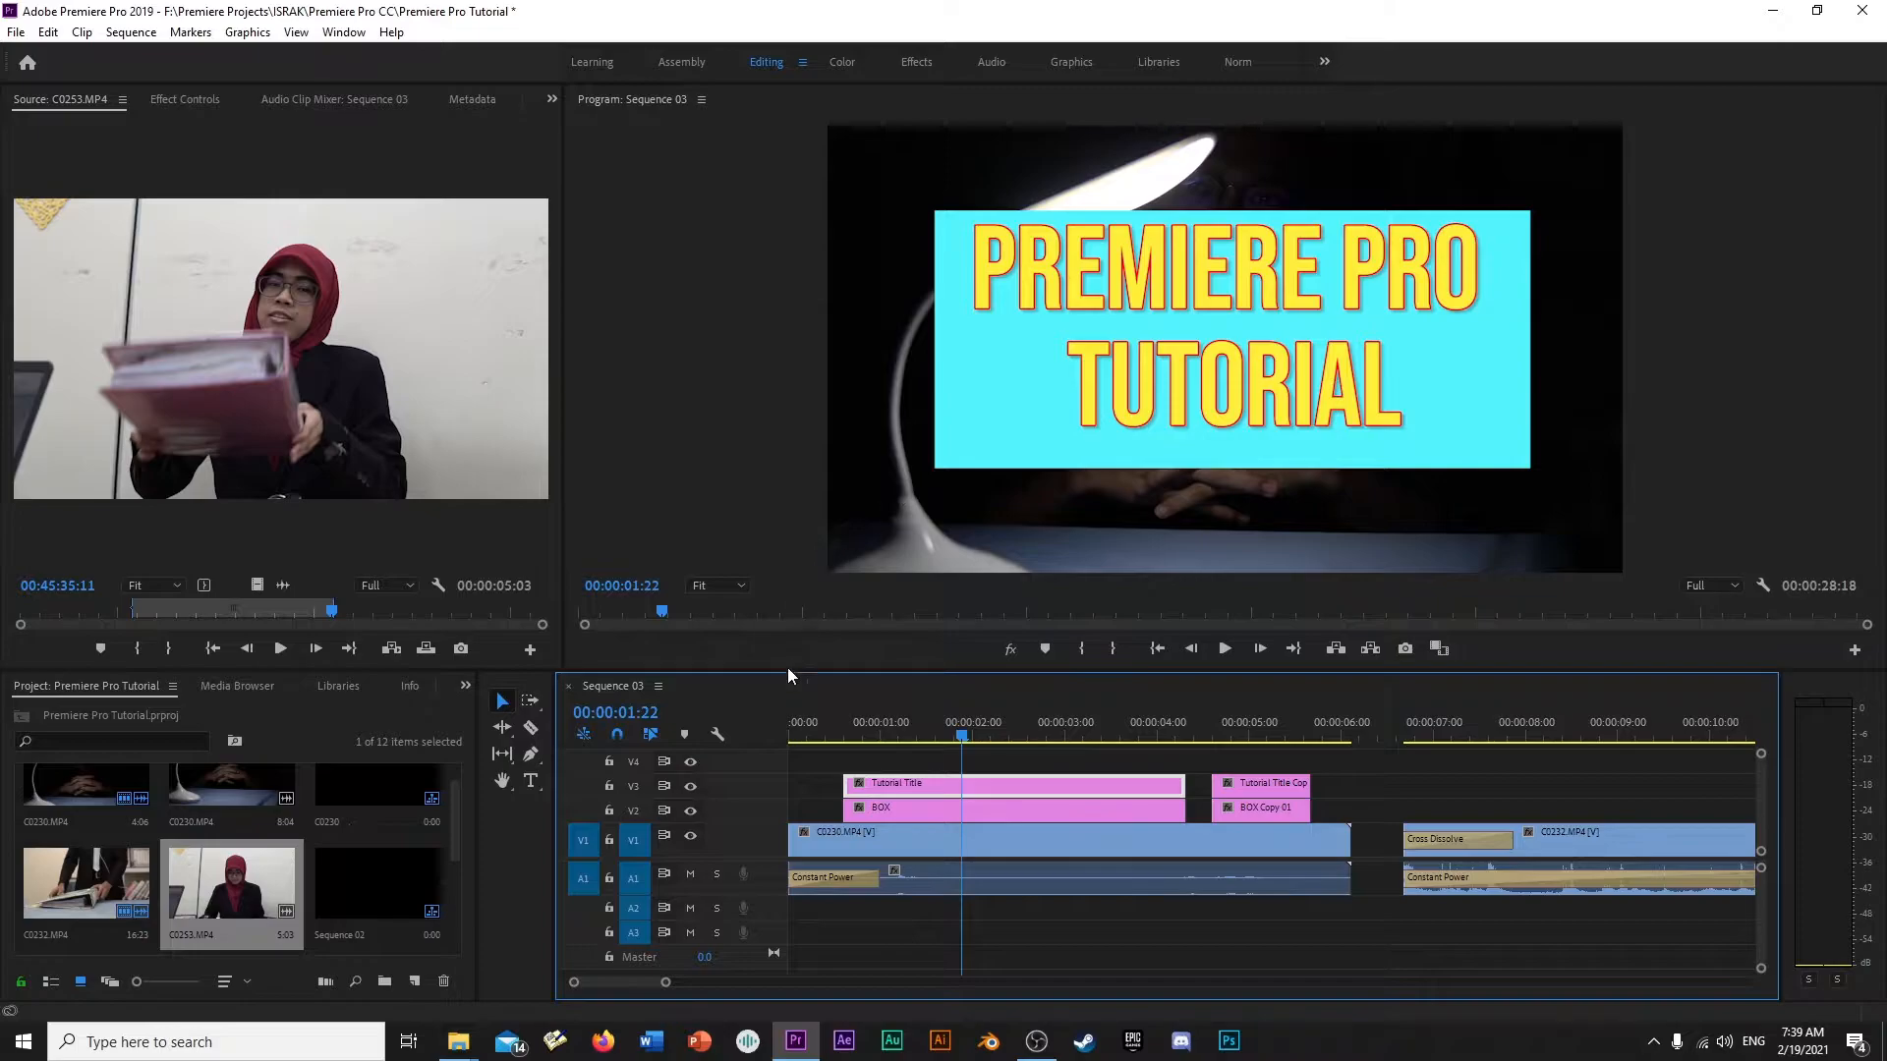
click(906, 810)
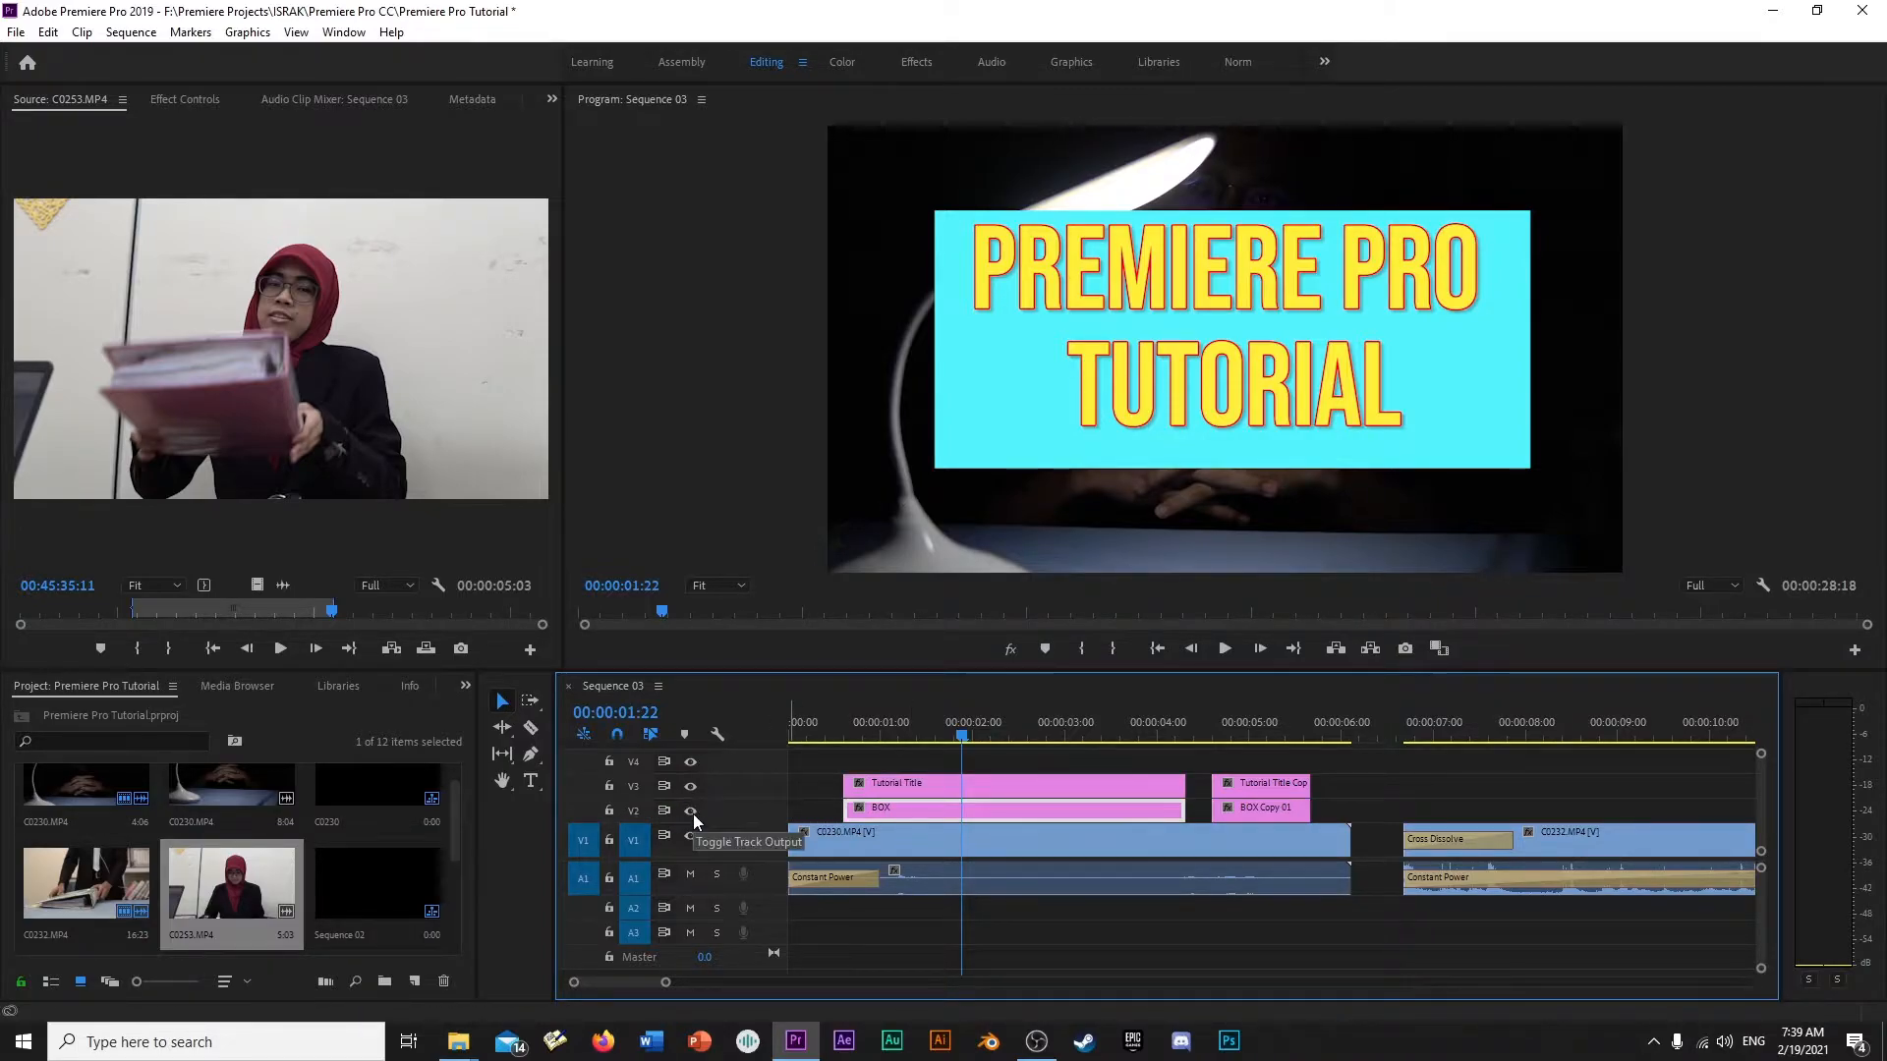
click(691, 812)
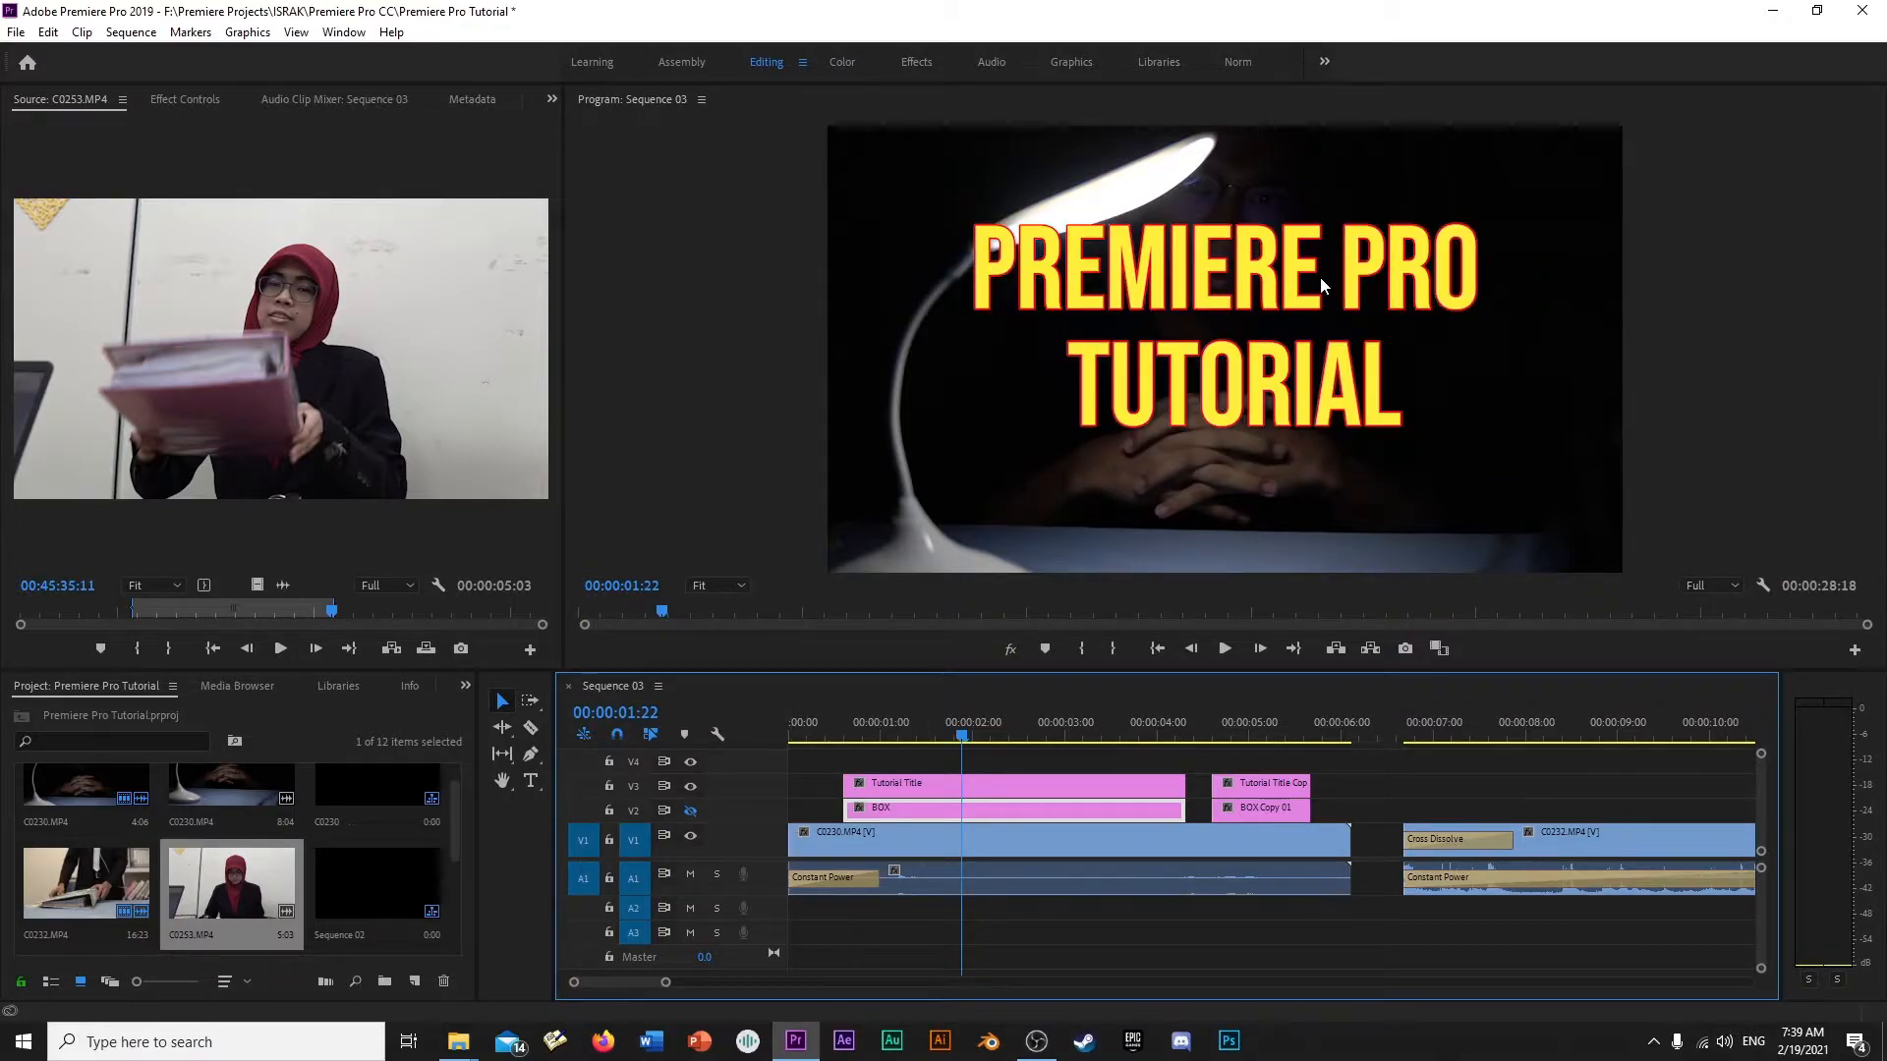
click(691, 812)
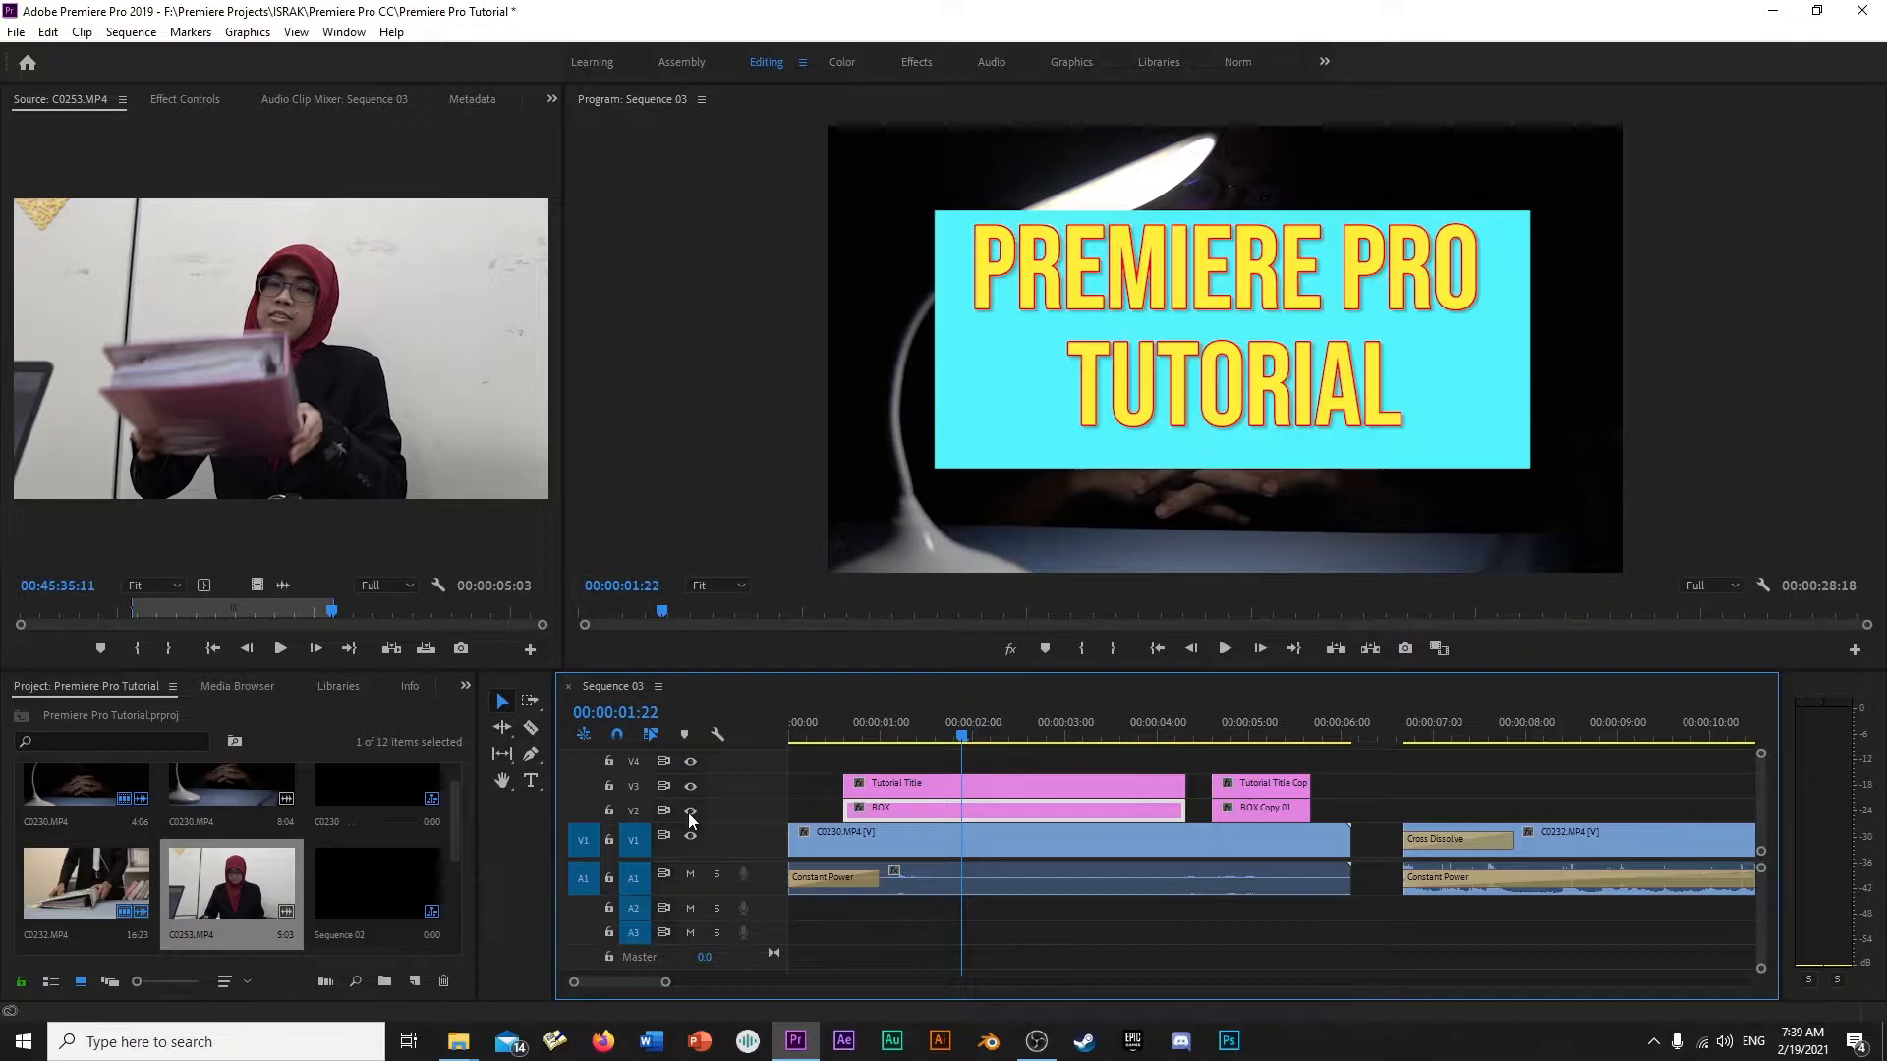
- Hide track V1 while scrubbing across the title graphics, and turn its output back on
click(837, 733)
drag(840, 732, 916, 733)
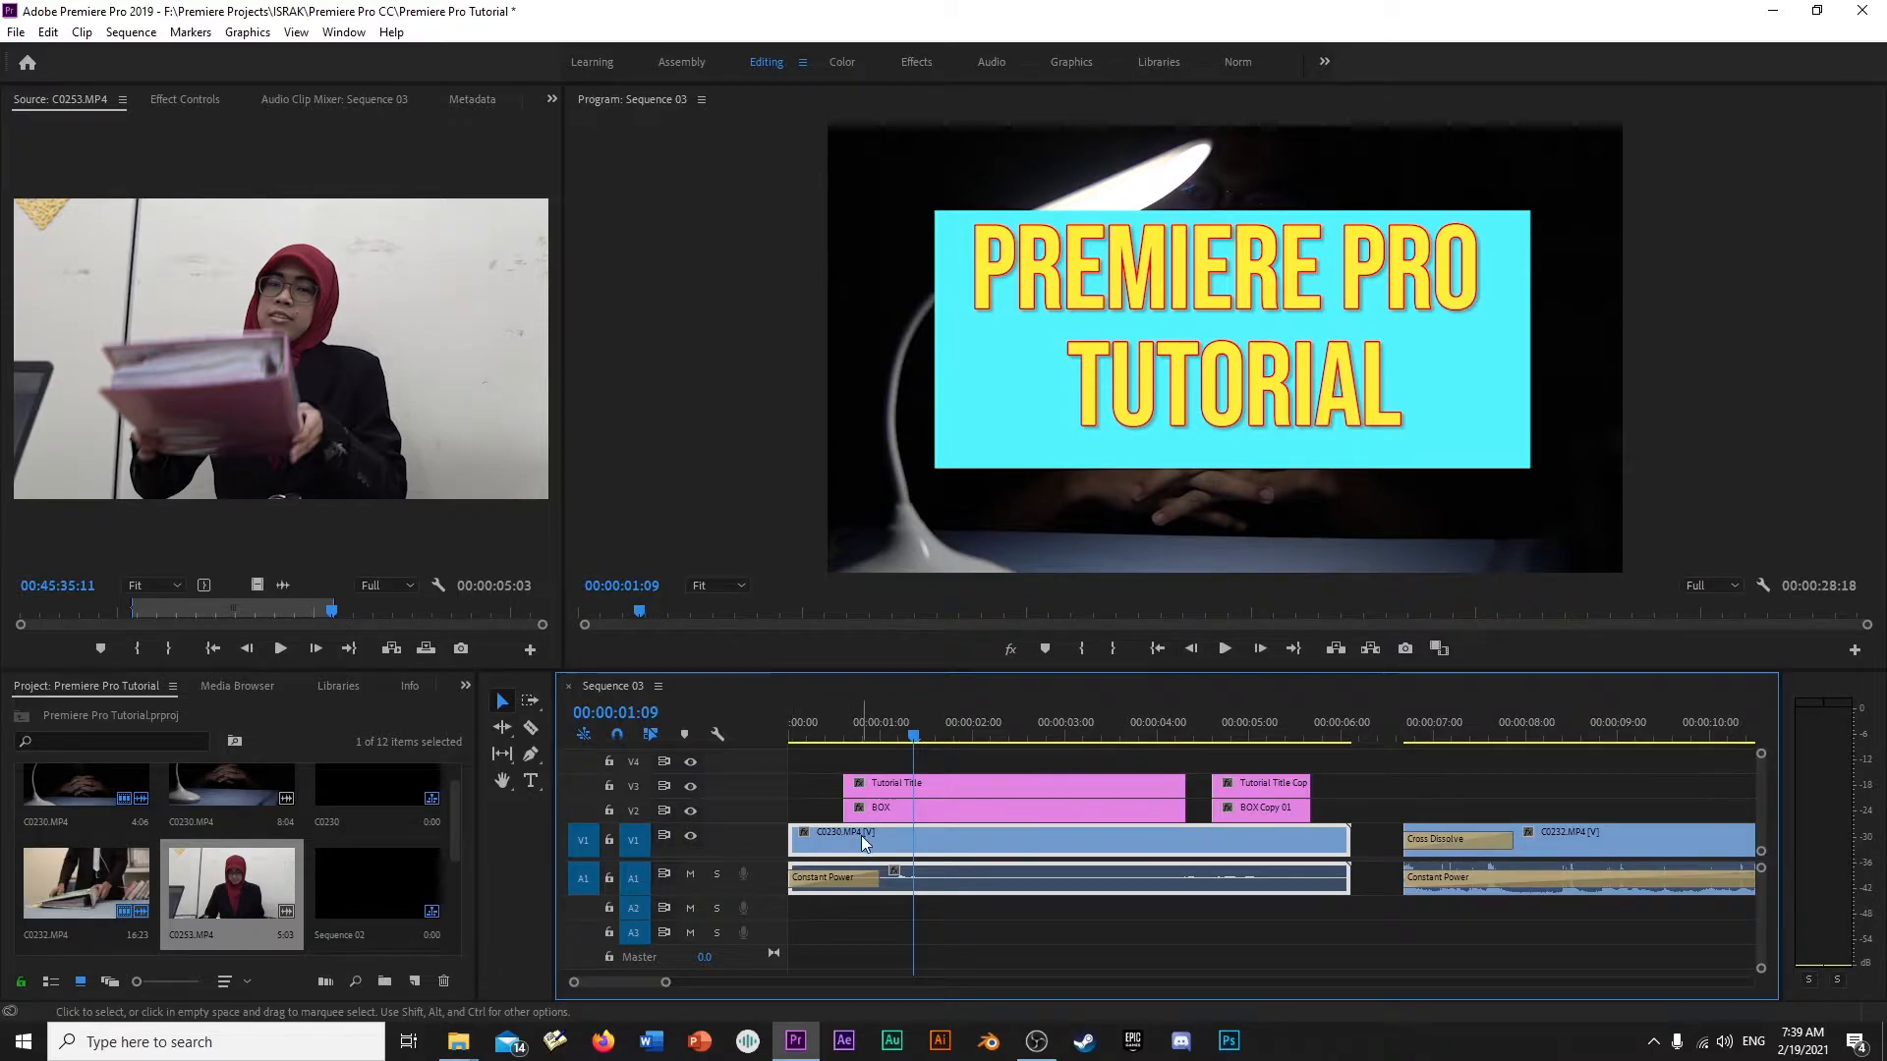
click(690, 836)
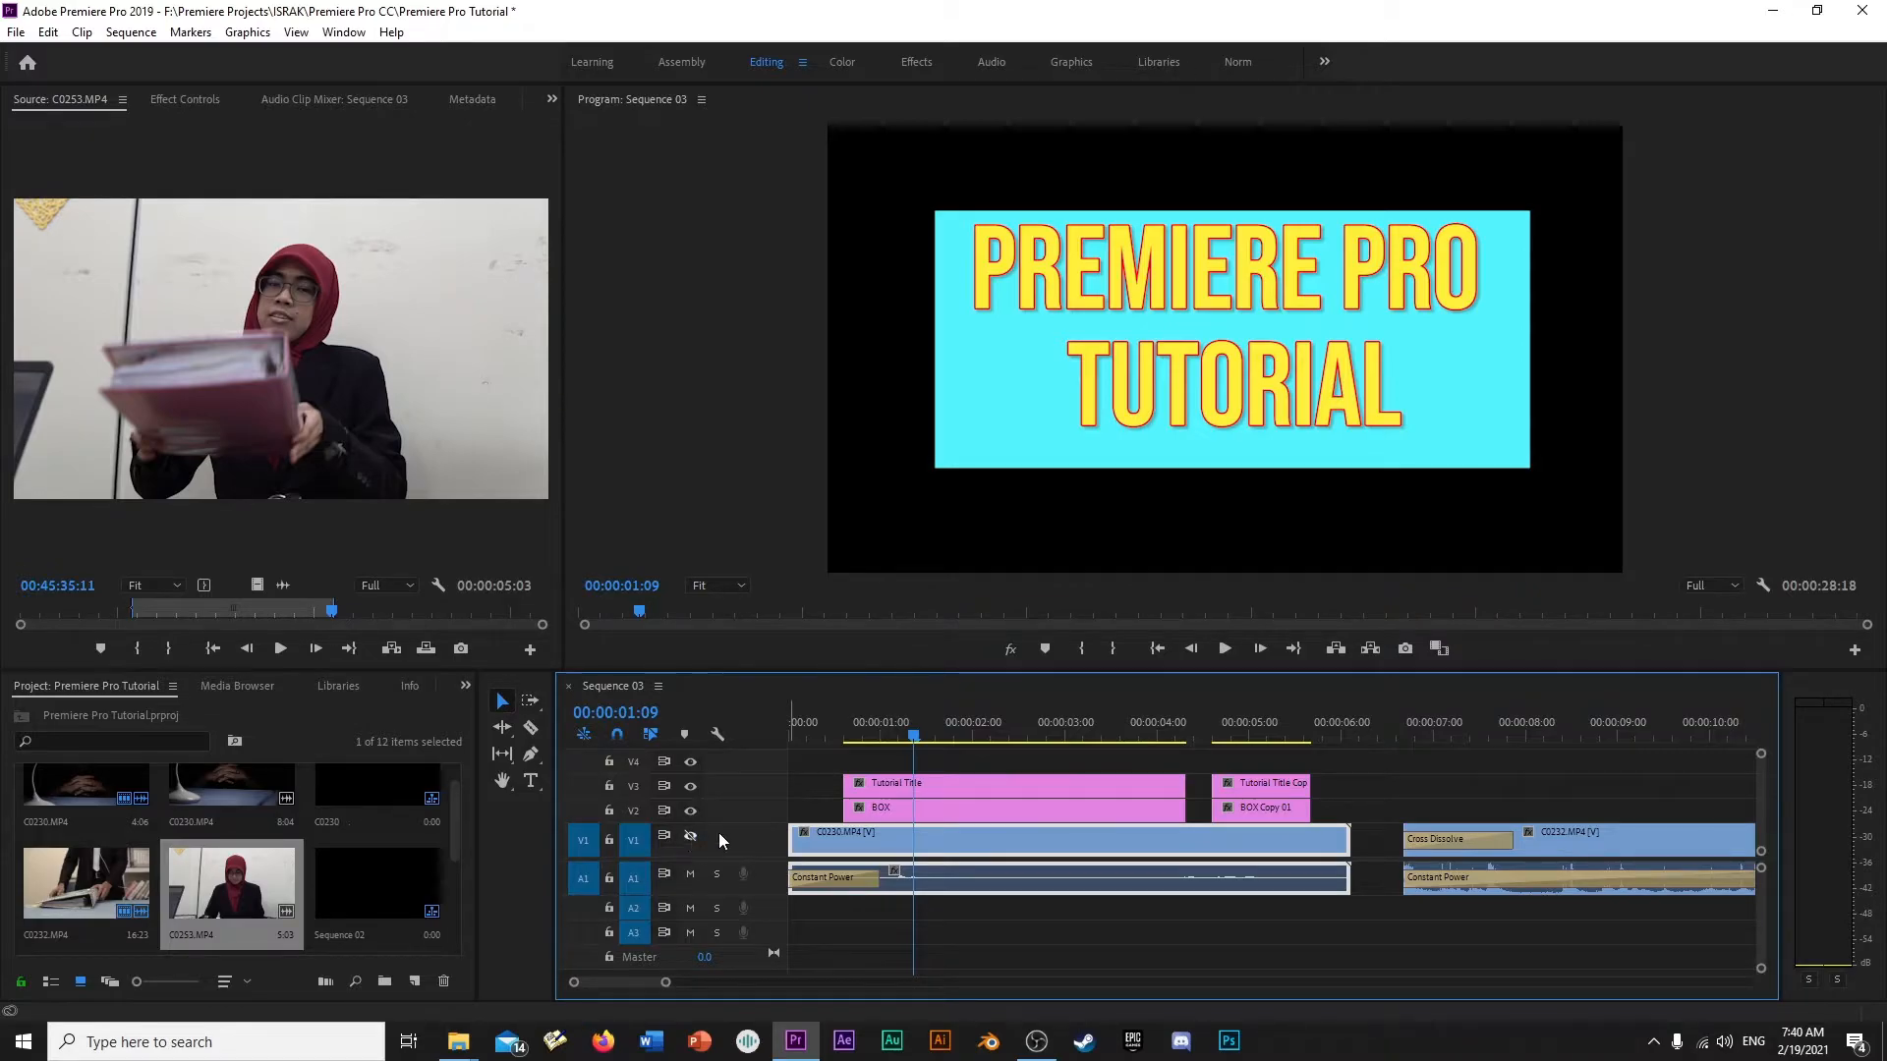
drag(921, 723, 1245, 732)
click(928, 733)
click(690, 836)
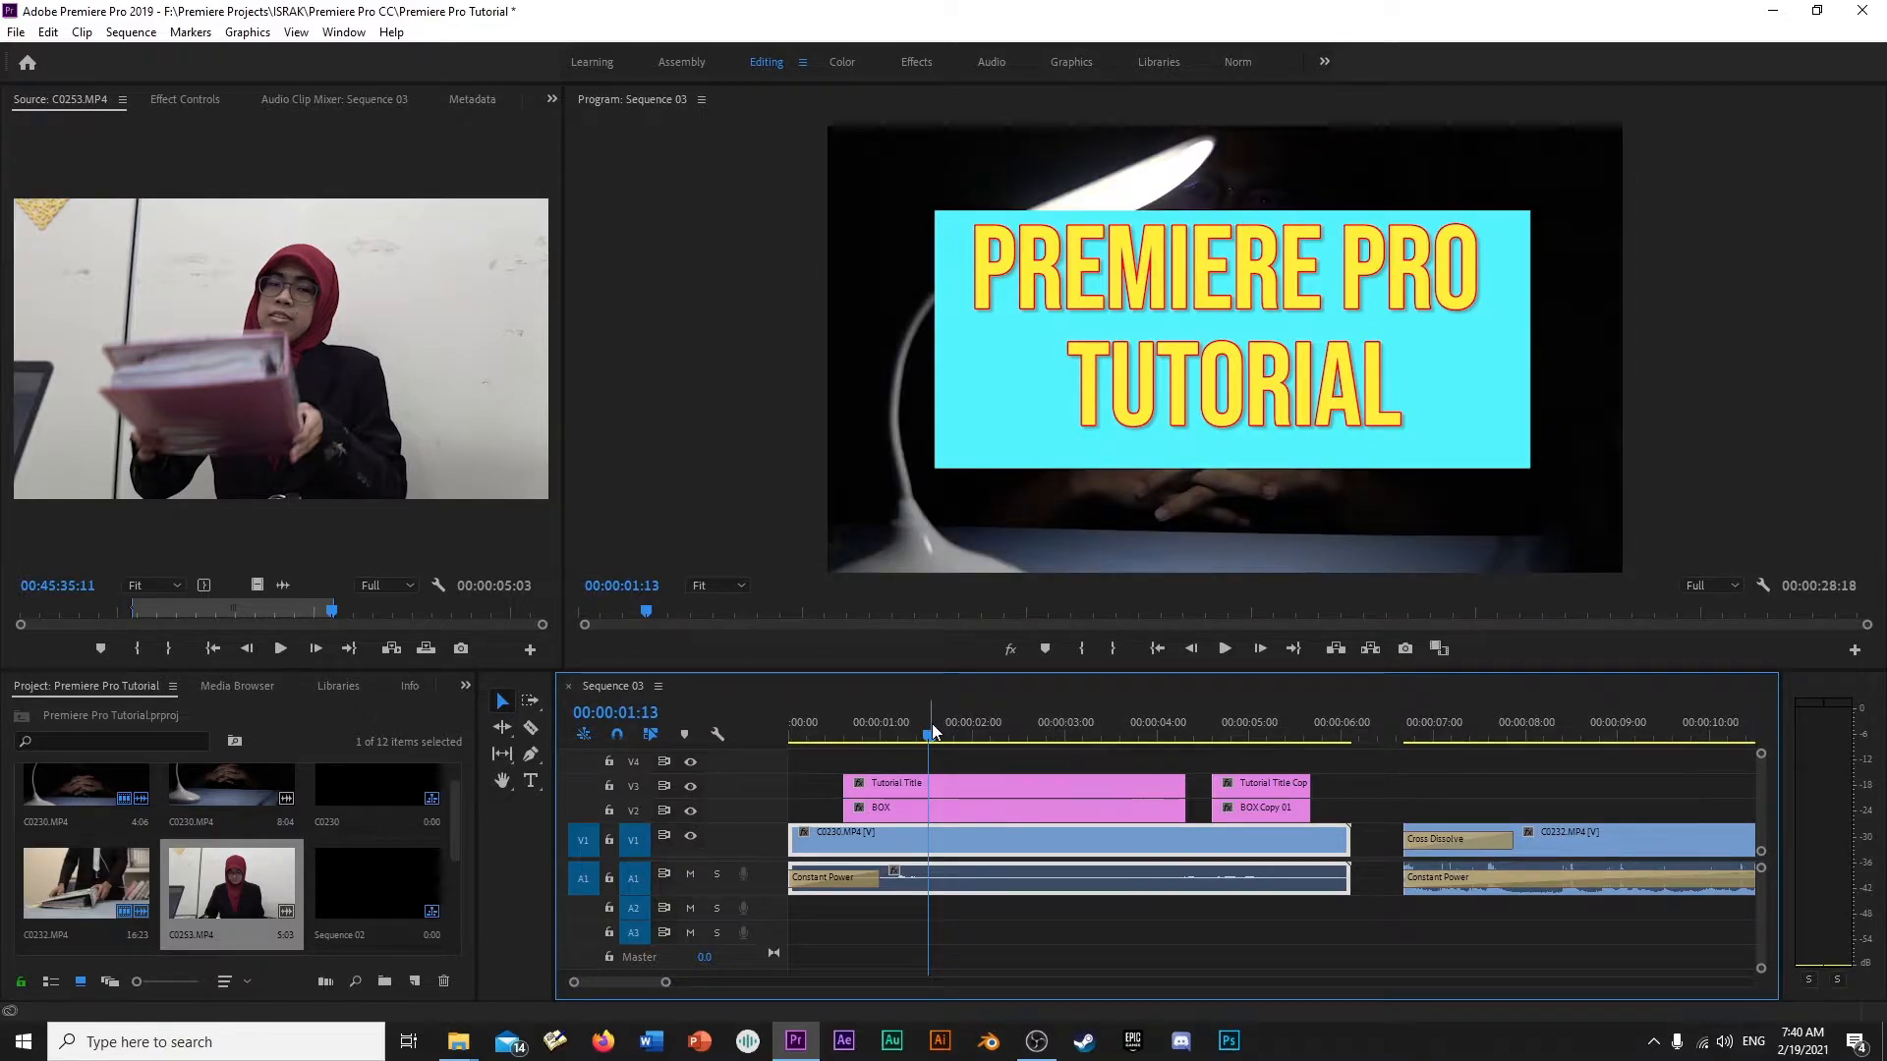
- Mute audio track A1 while playing the opening of the sequence, and unmute it
click(690, 874)
drag(882, 734, 832, 729)
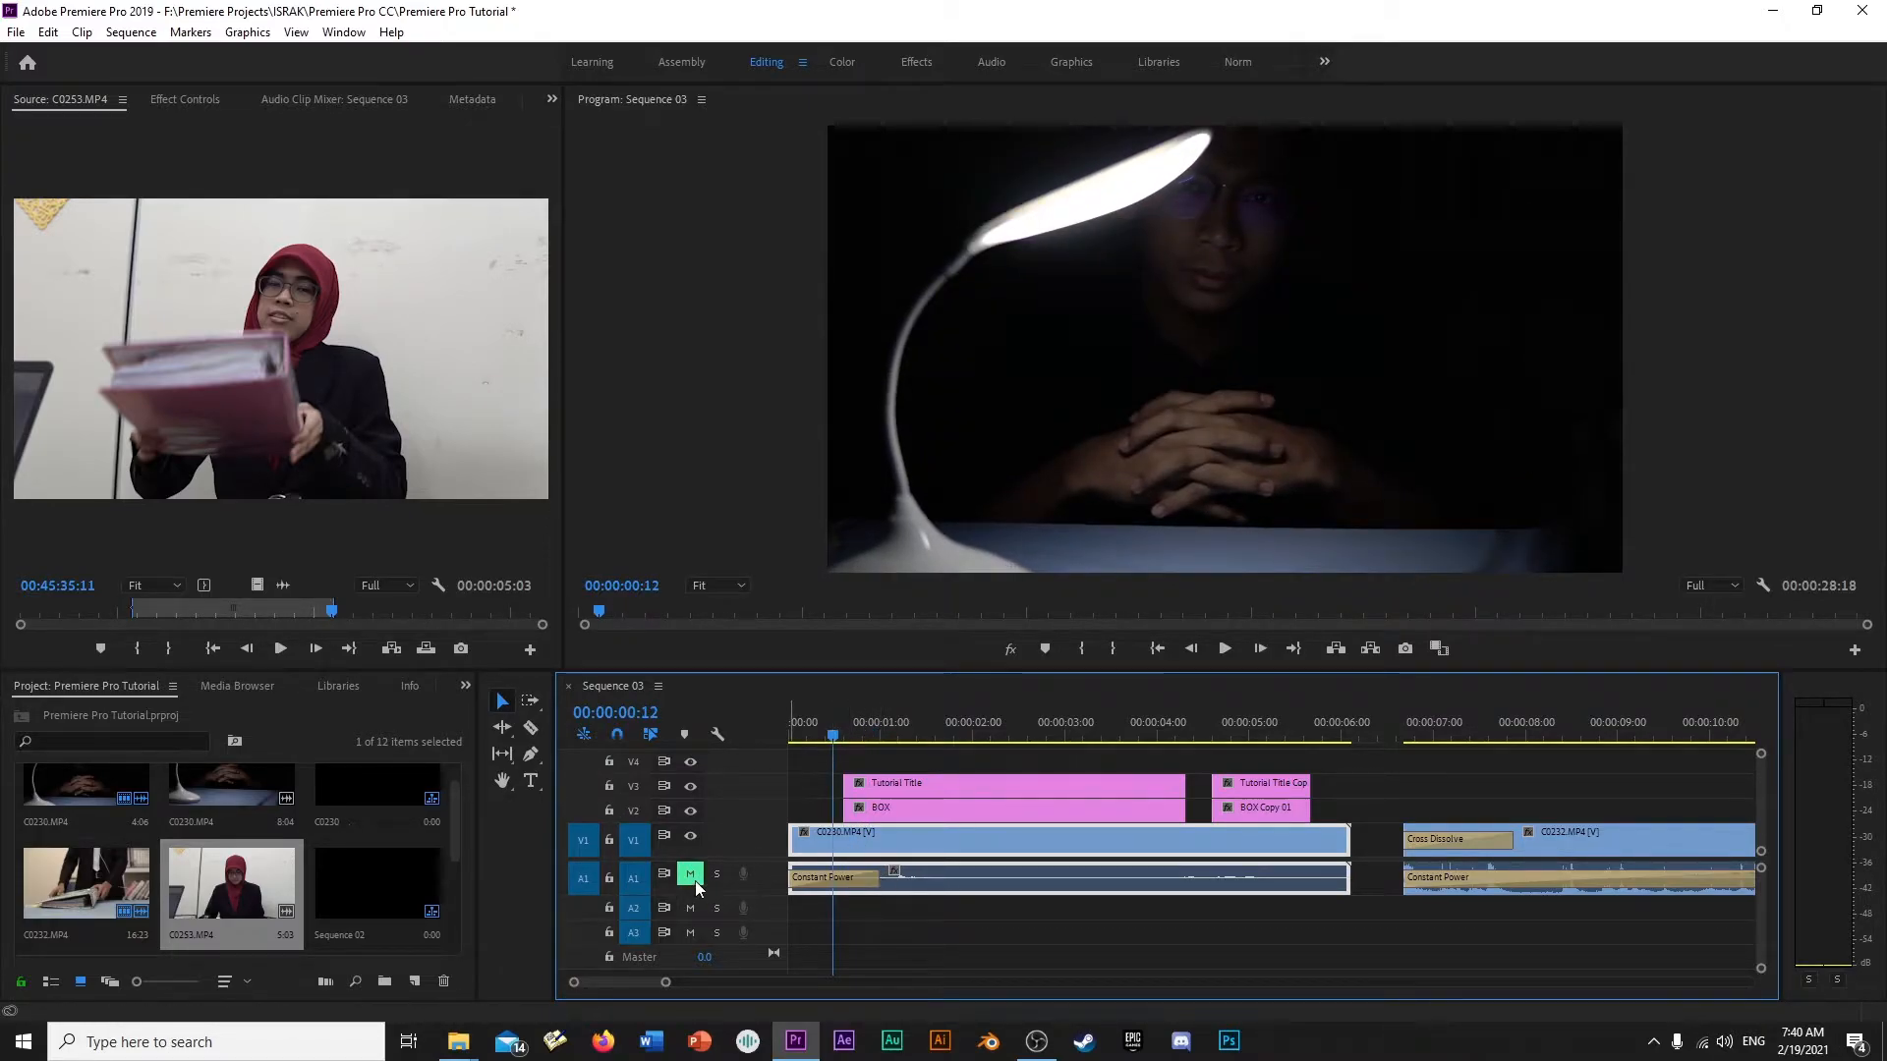
key(space)
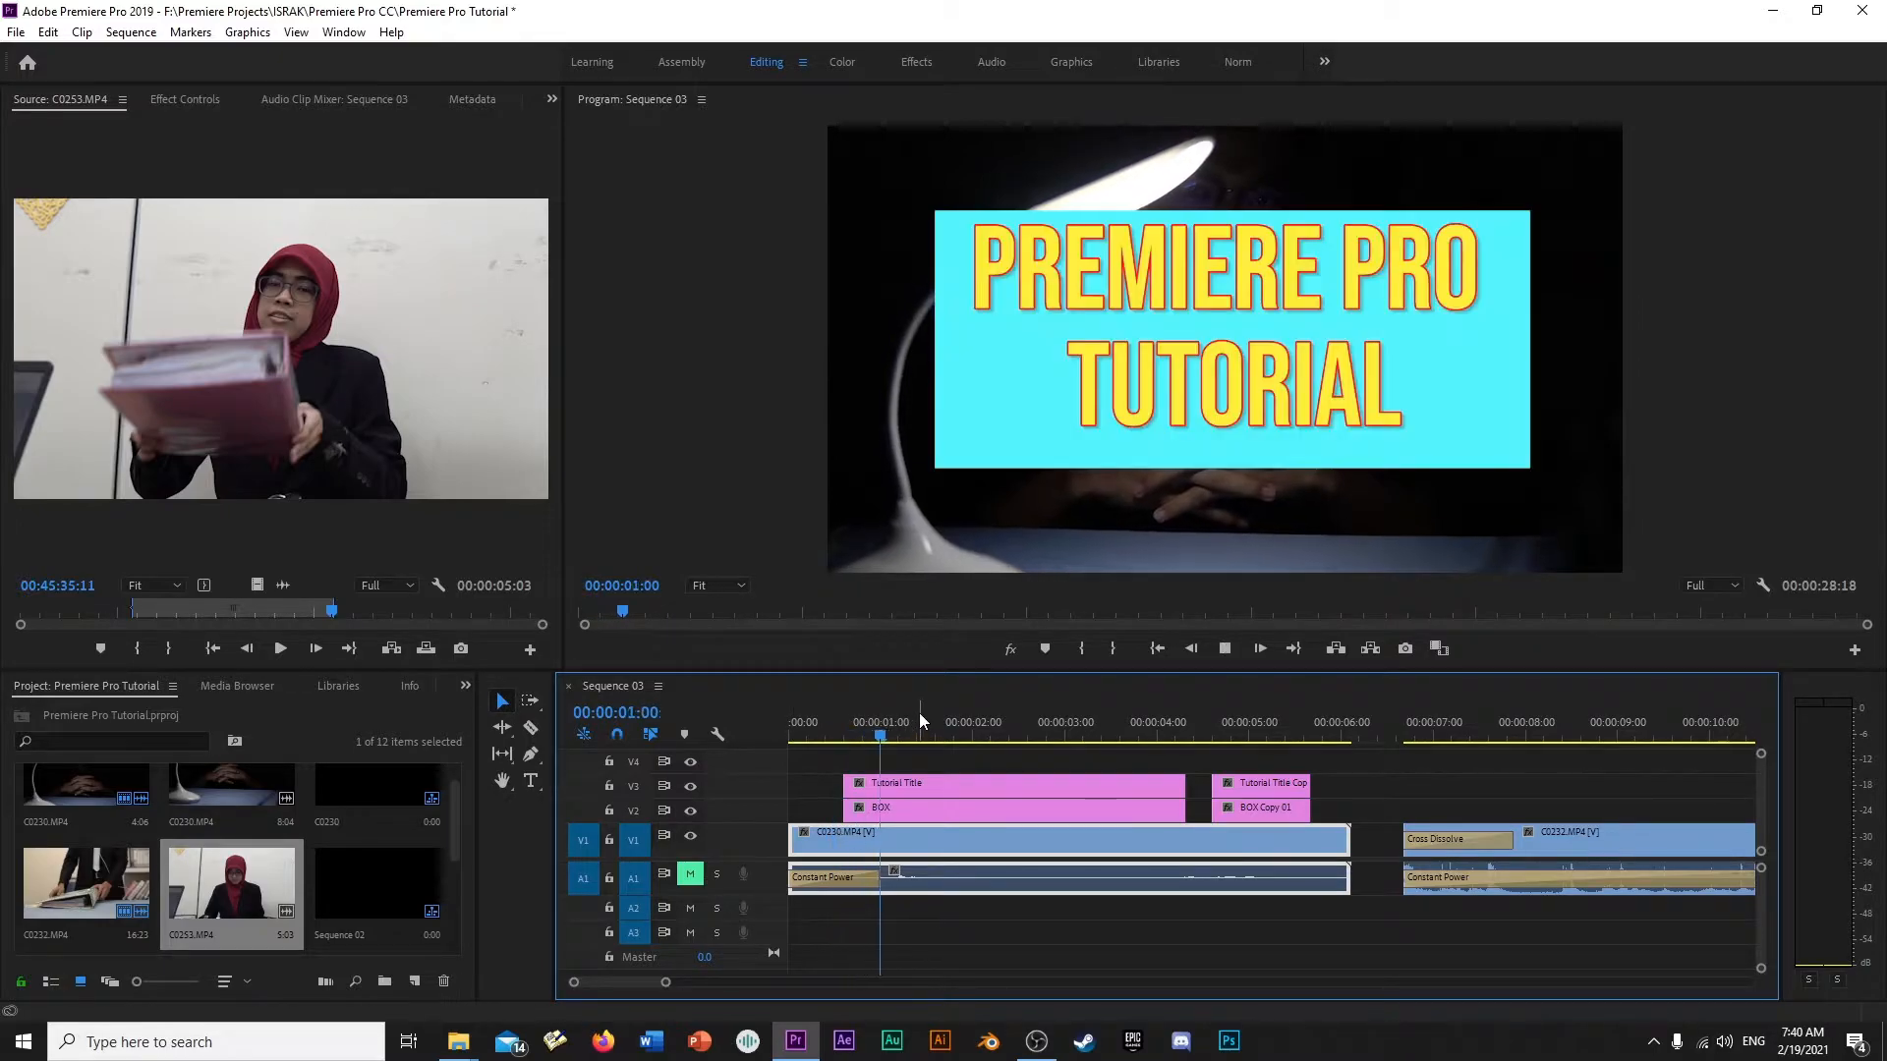
key(space)
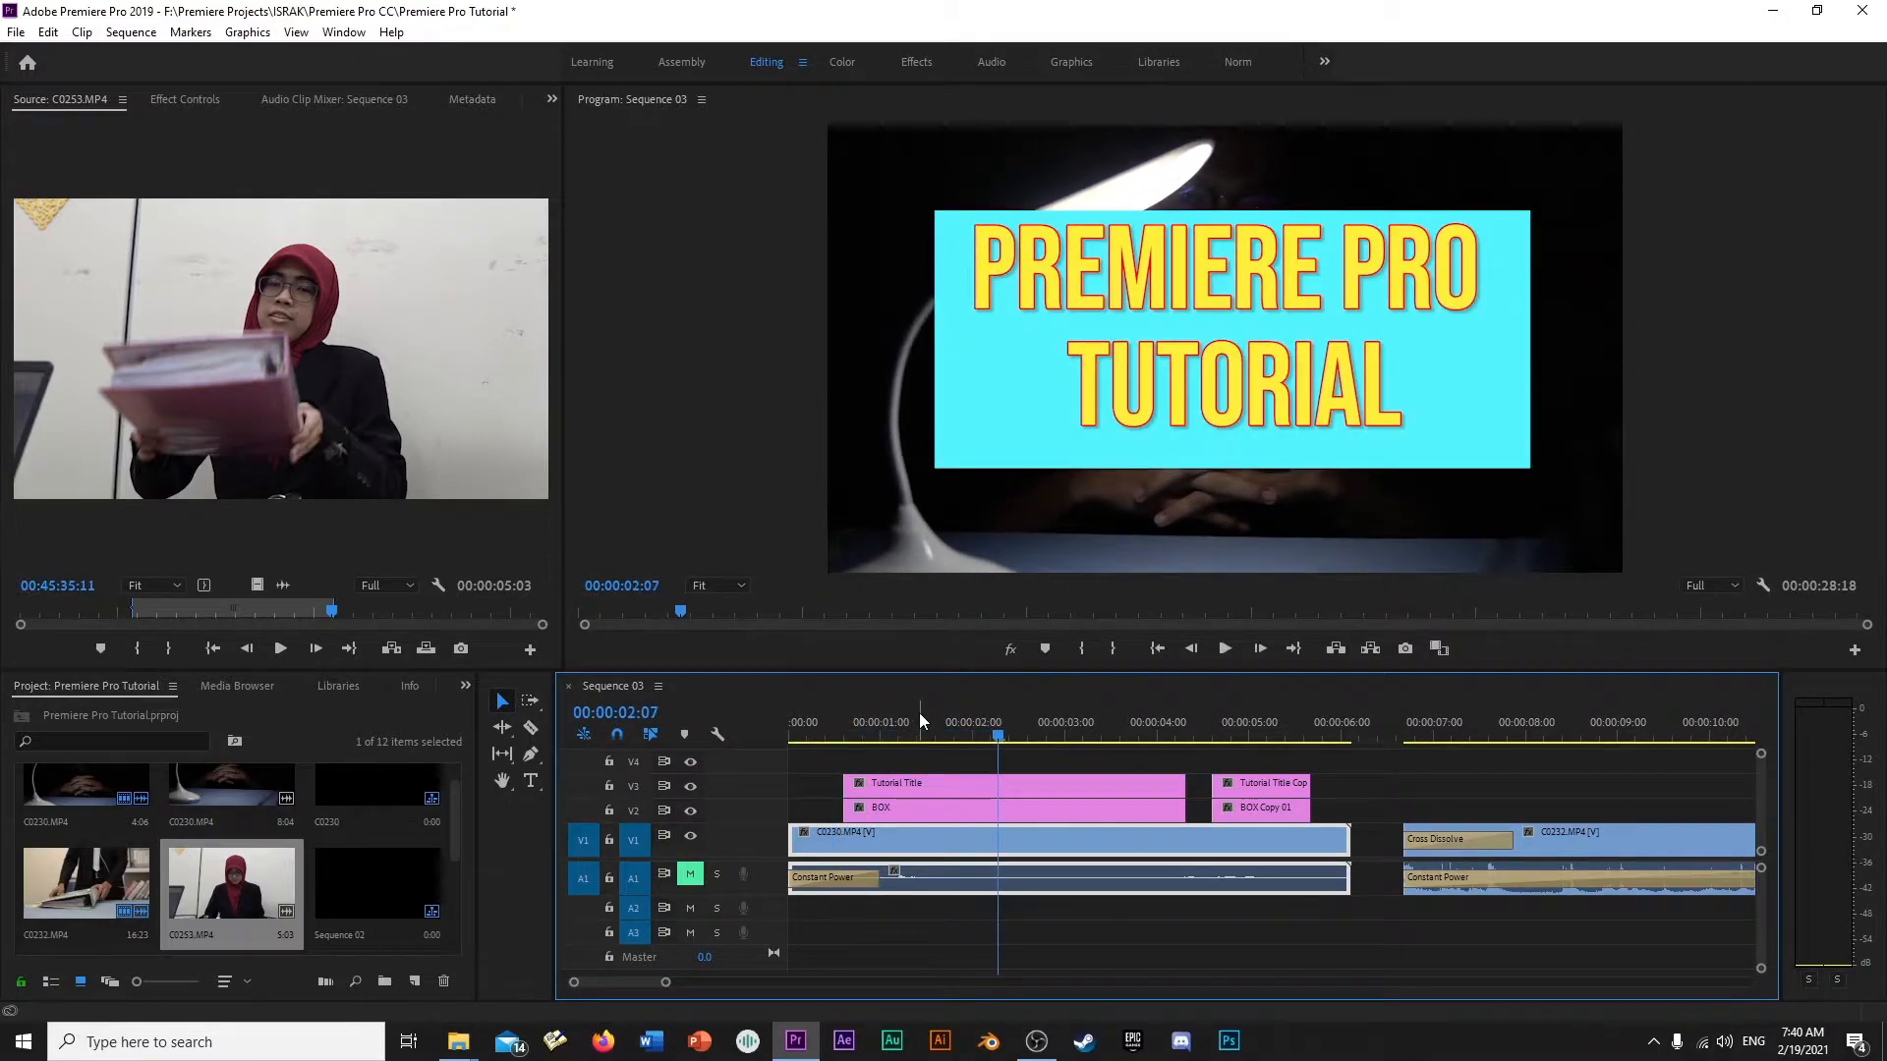
click(687, 877)
- Play the sequence's opening with A1 audible, check C0232.MP4, and return to the title graphics at 00:00:01:17
click(818, 732)
key(space)
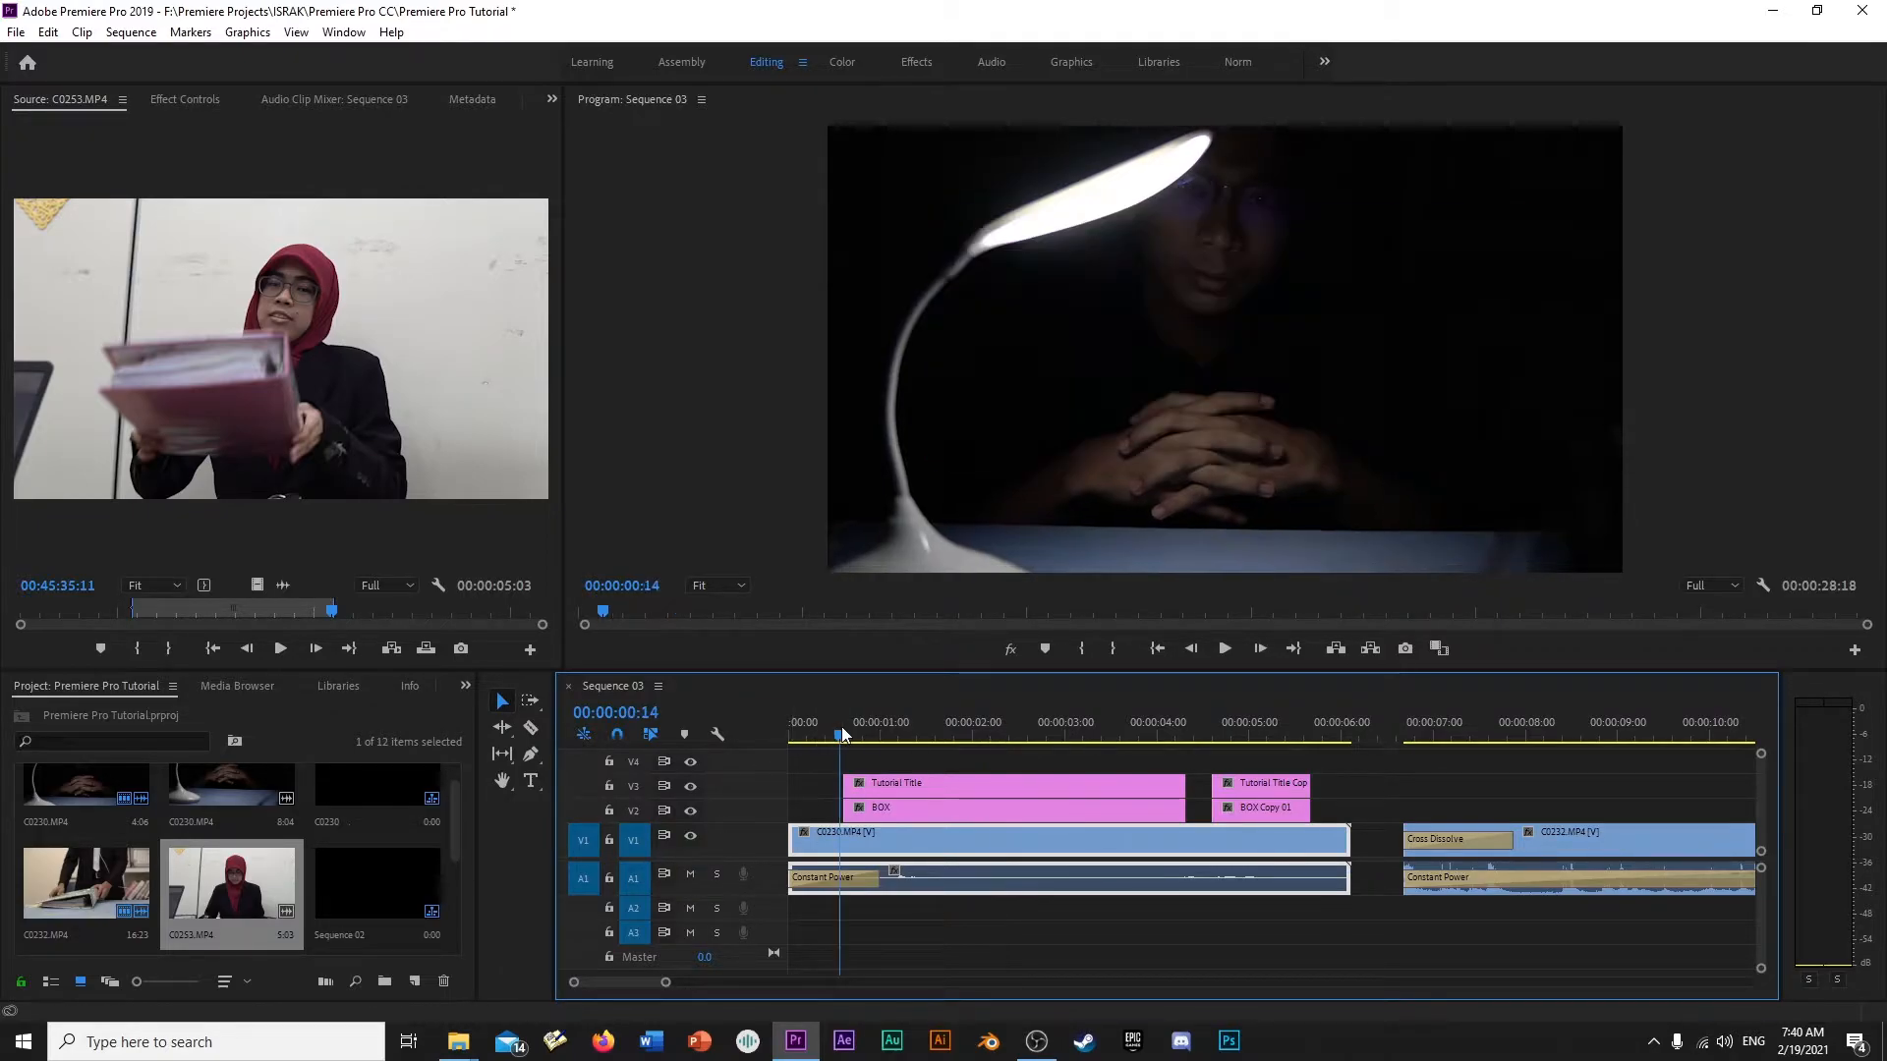
click(1429, 723)
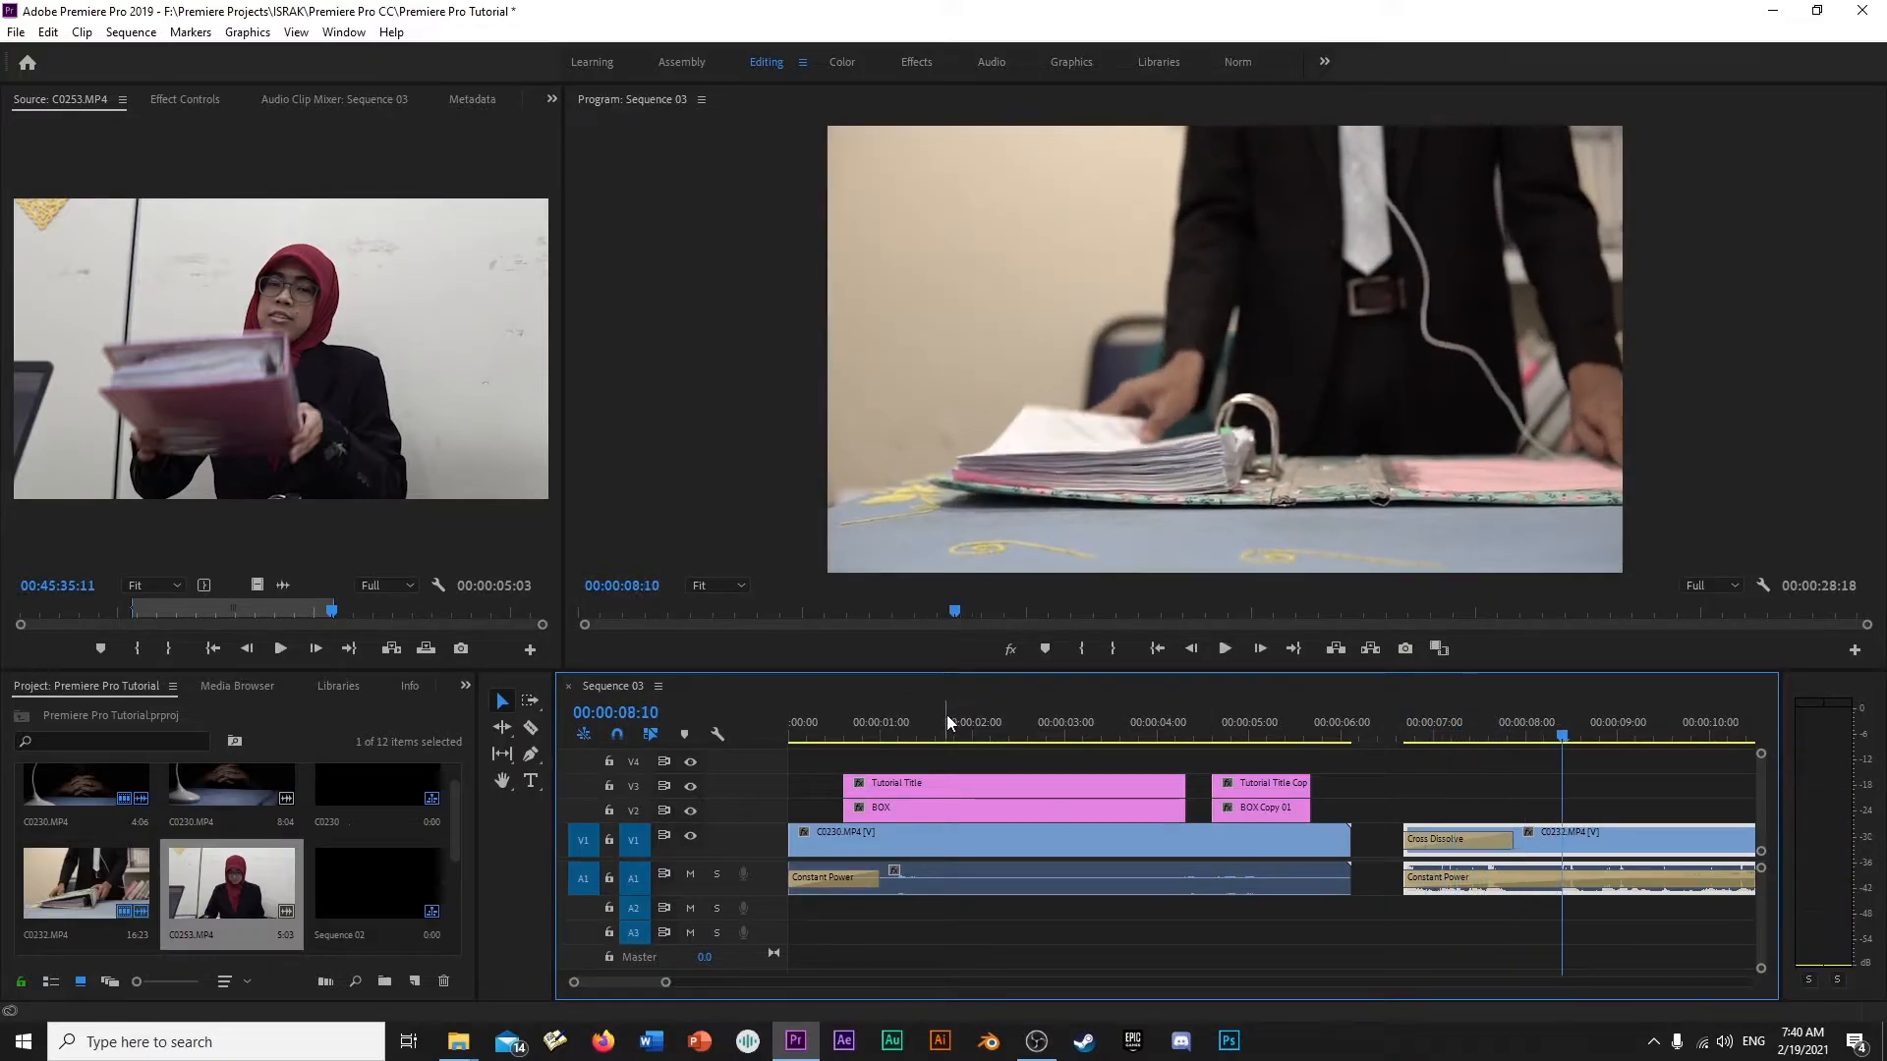
click(945, 715)
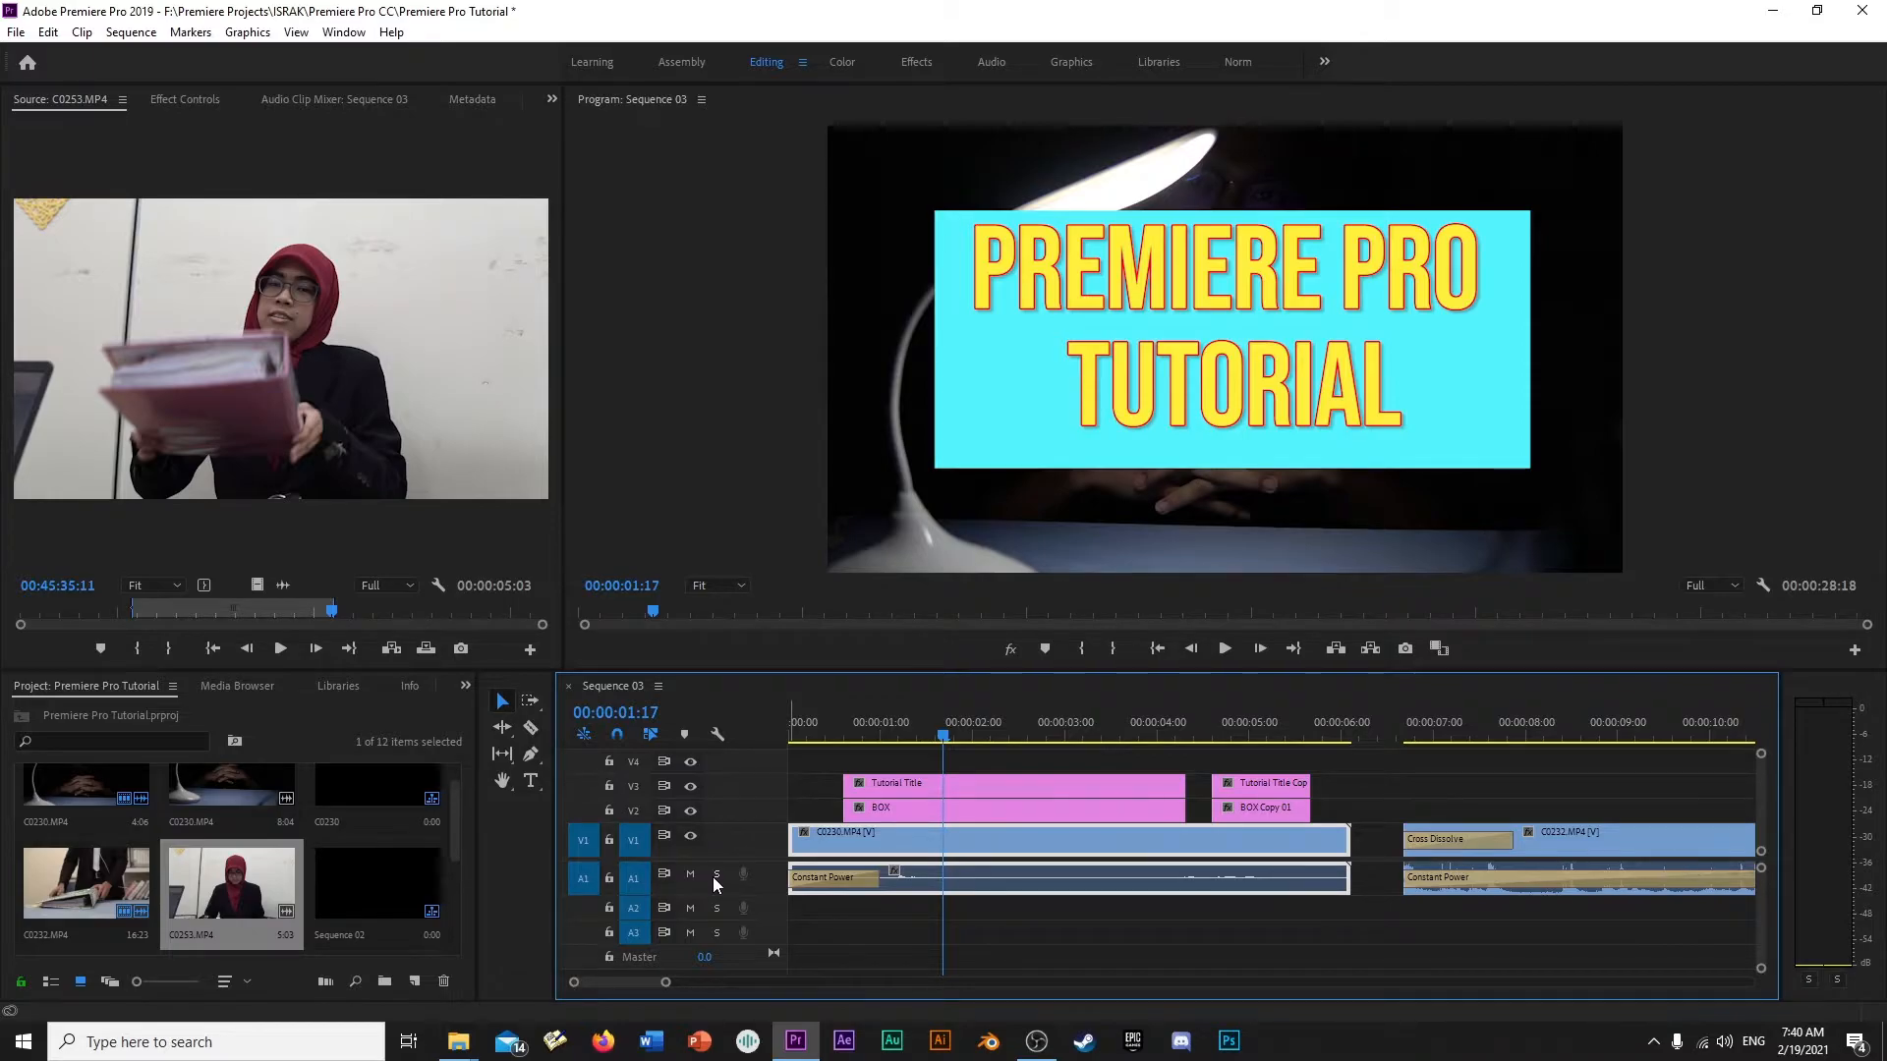
- Switch to File Explorer and load Ball Bouncing Sound Effects All Sounds.mp3 from F:\Premiere Projects\Music into Premiere's Source monitor
click(458, 1042)
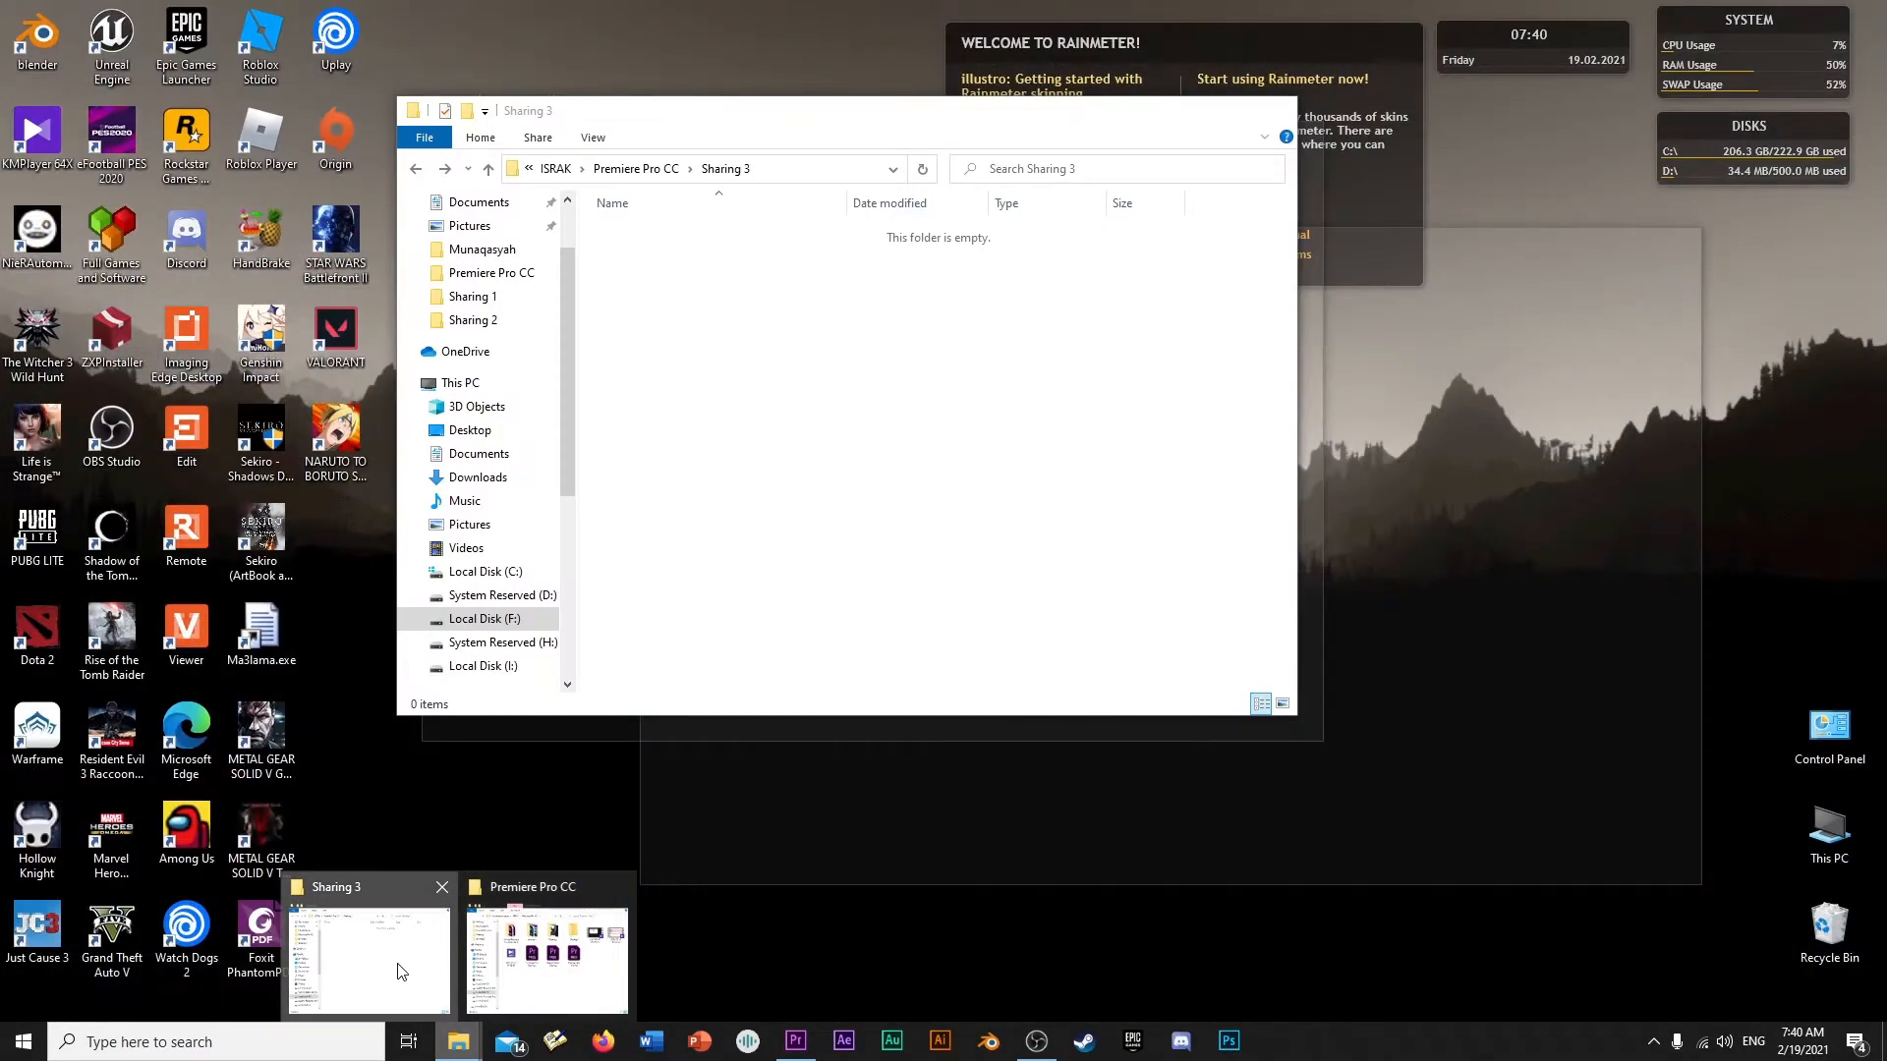
click(412, 958)
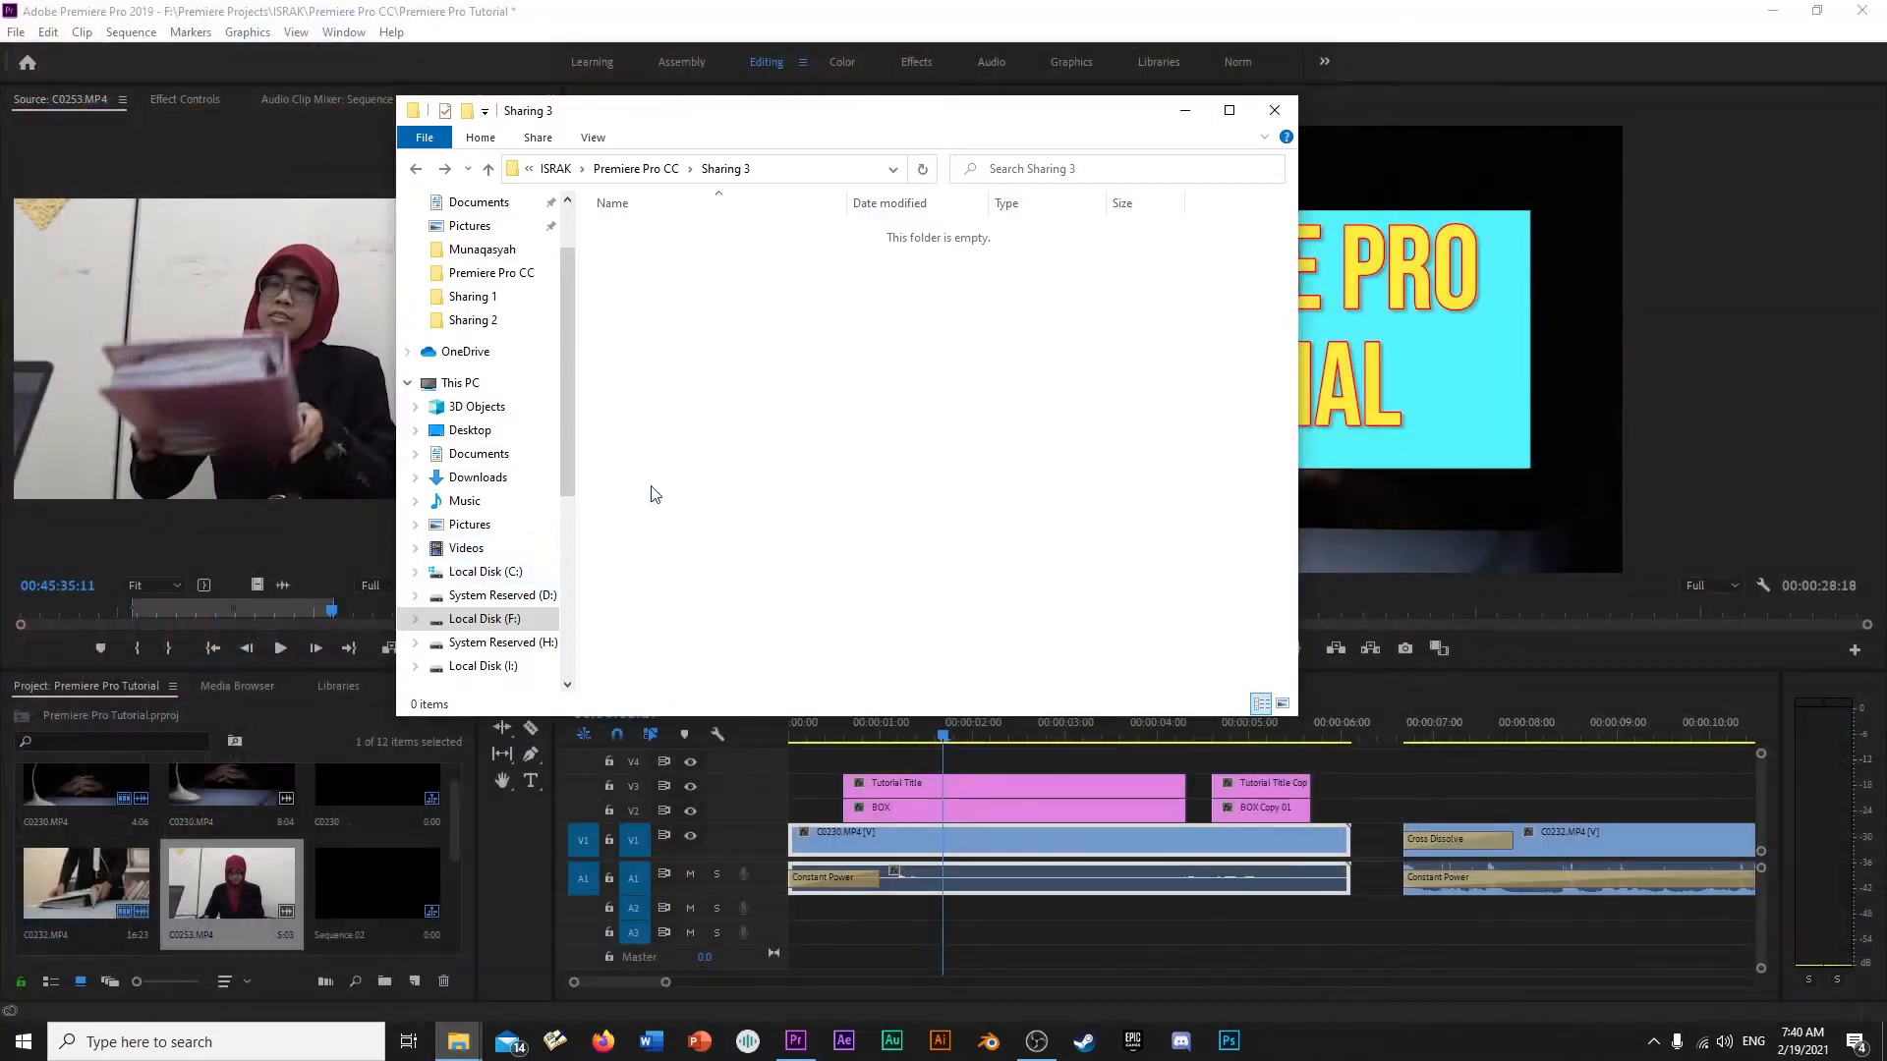
click(537, 632)
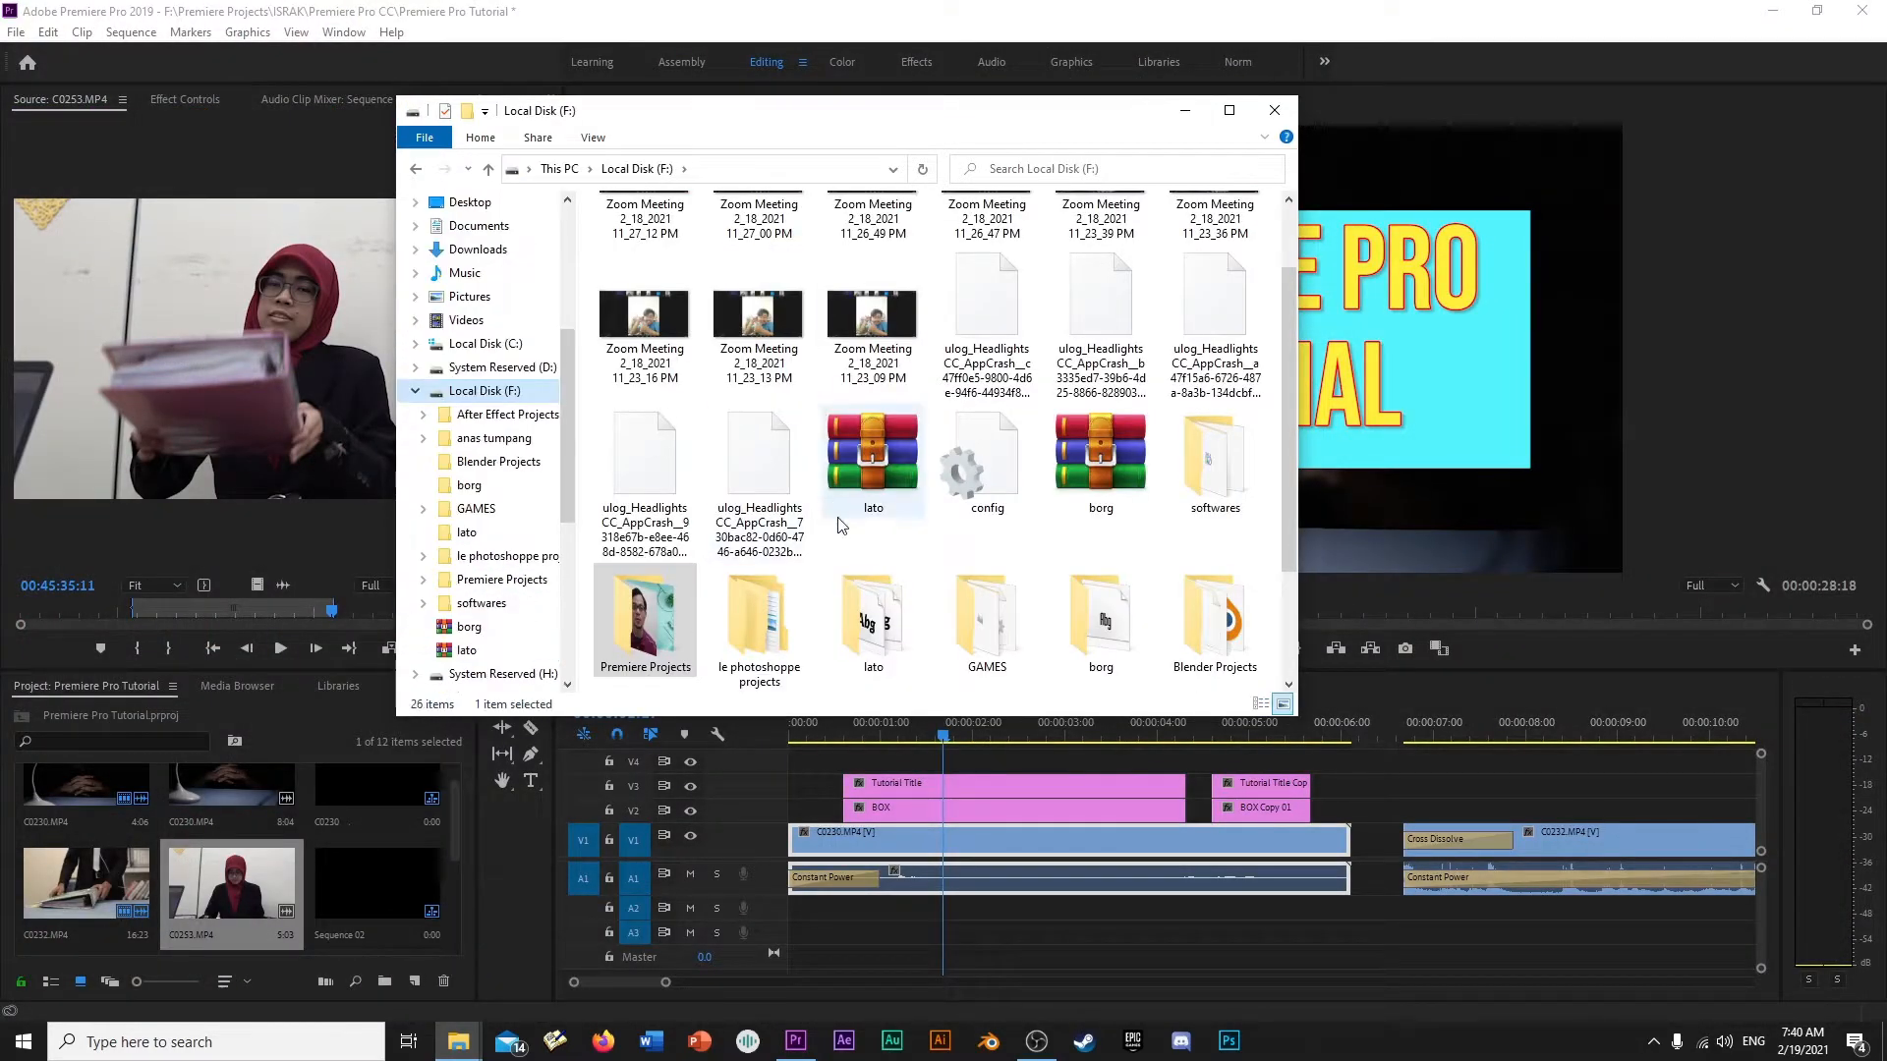
double_click(645, 491)
scroll(647, 609, down, 1)
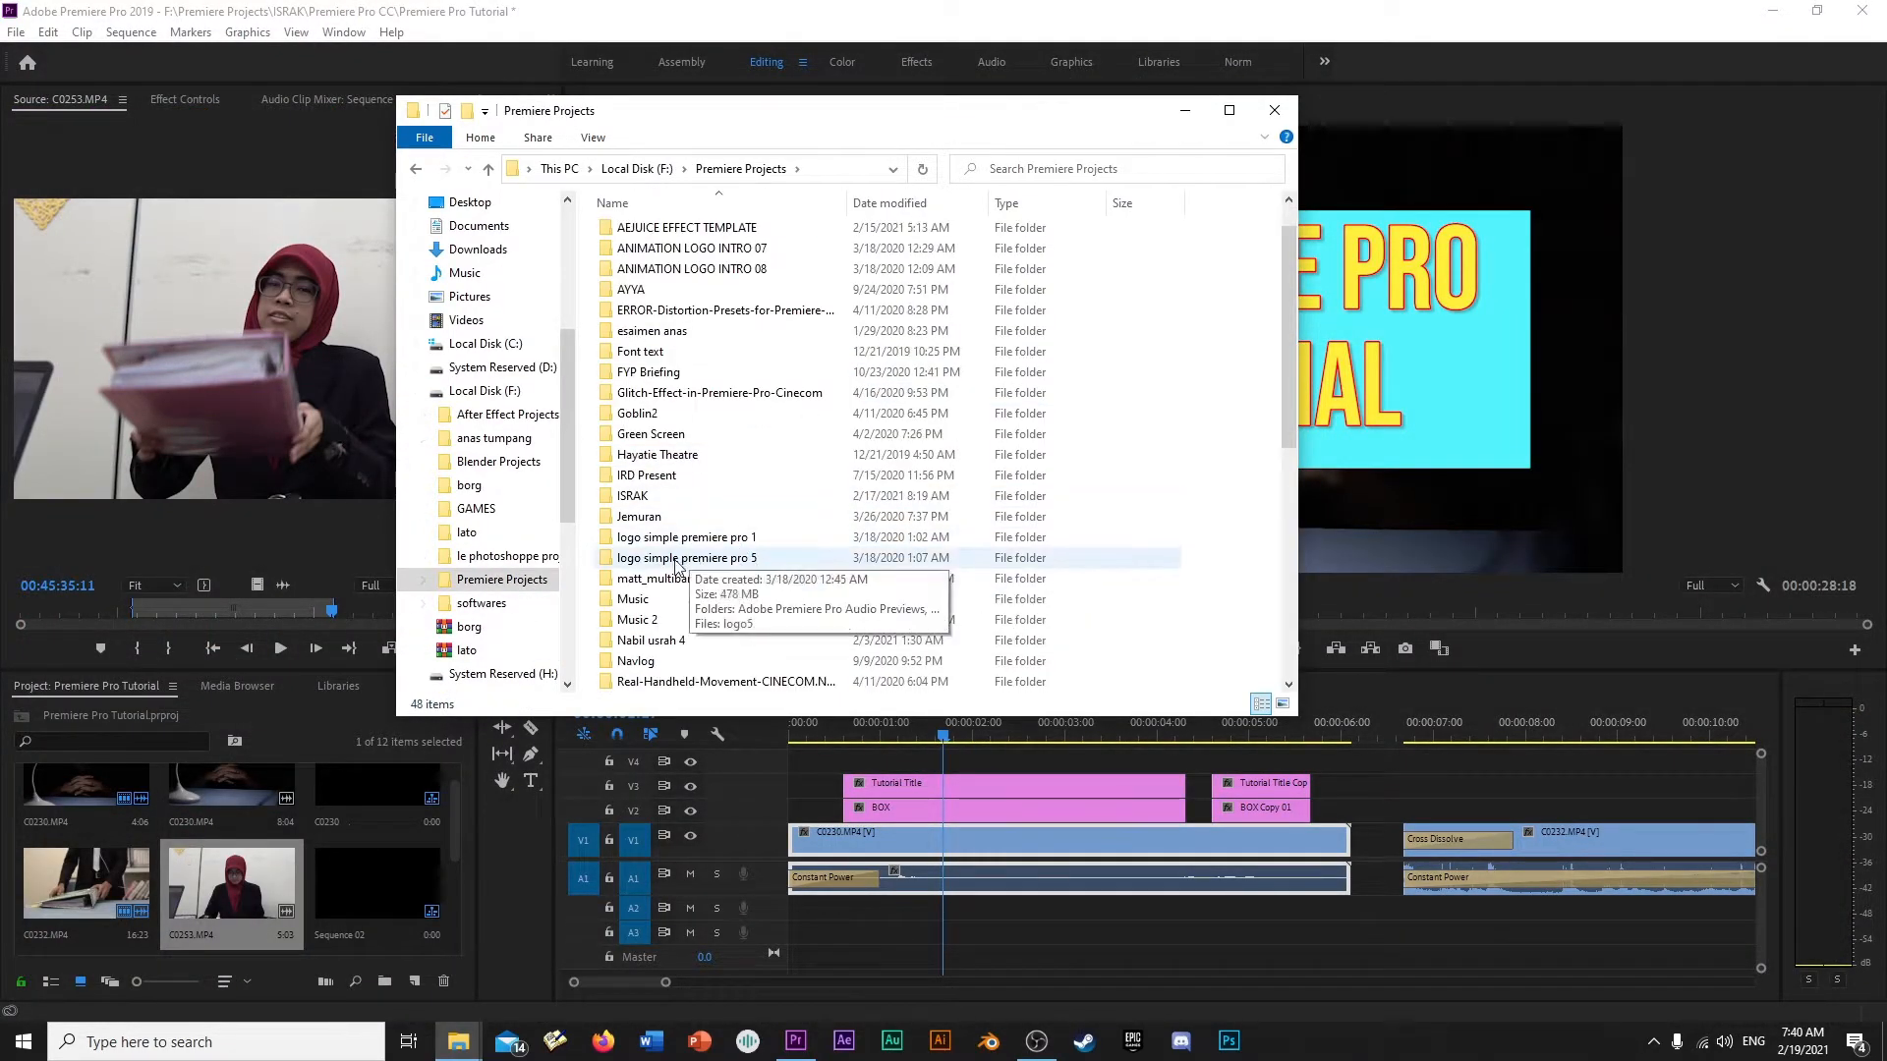
double_click(649, 601)
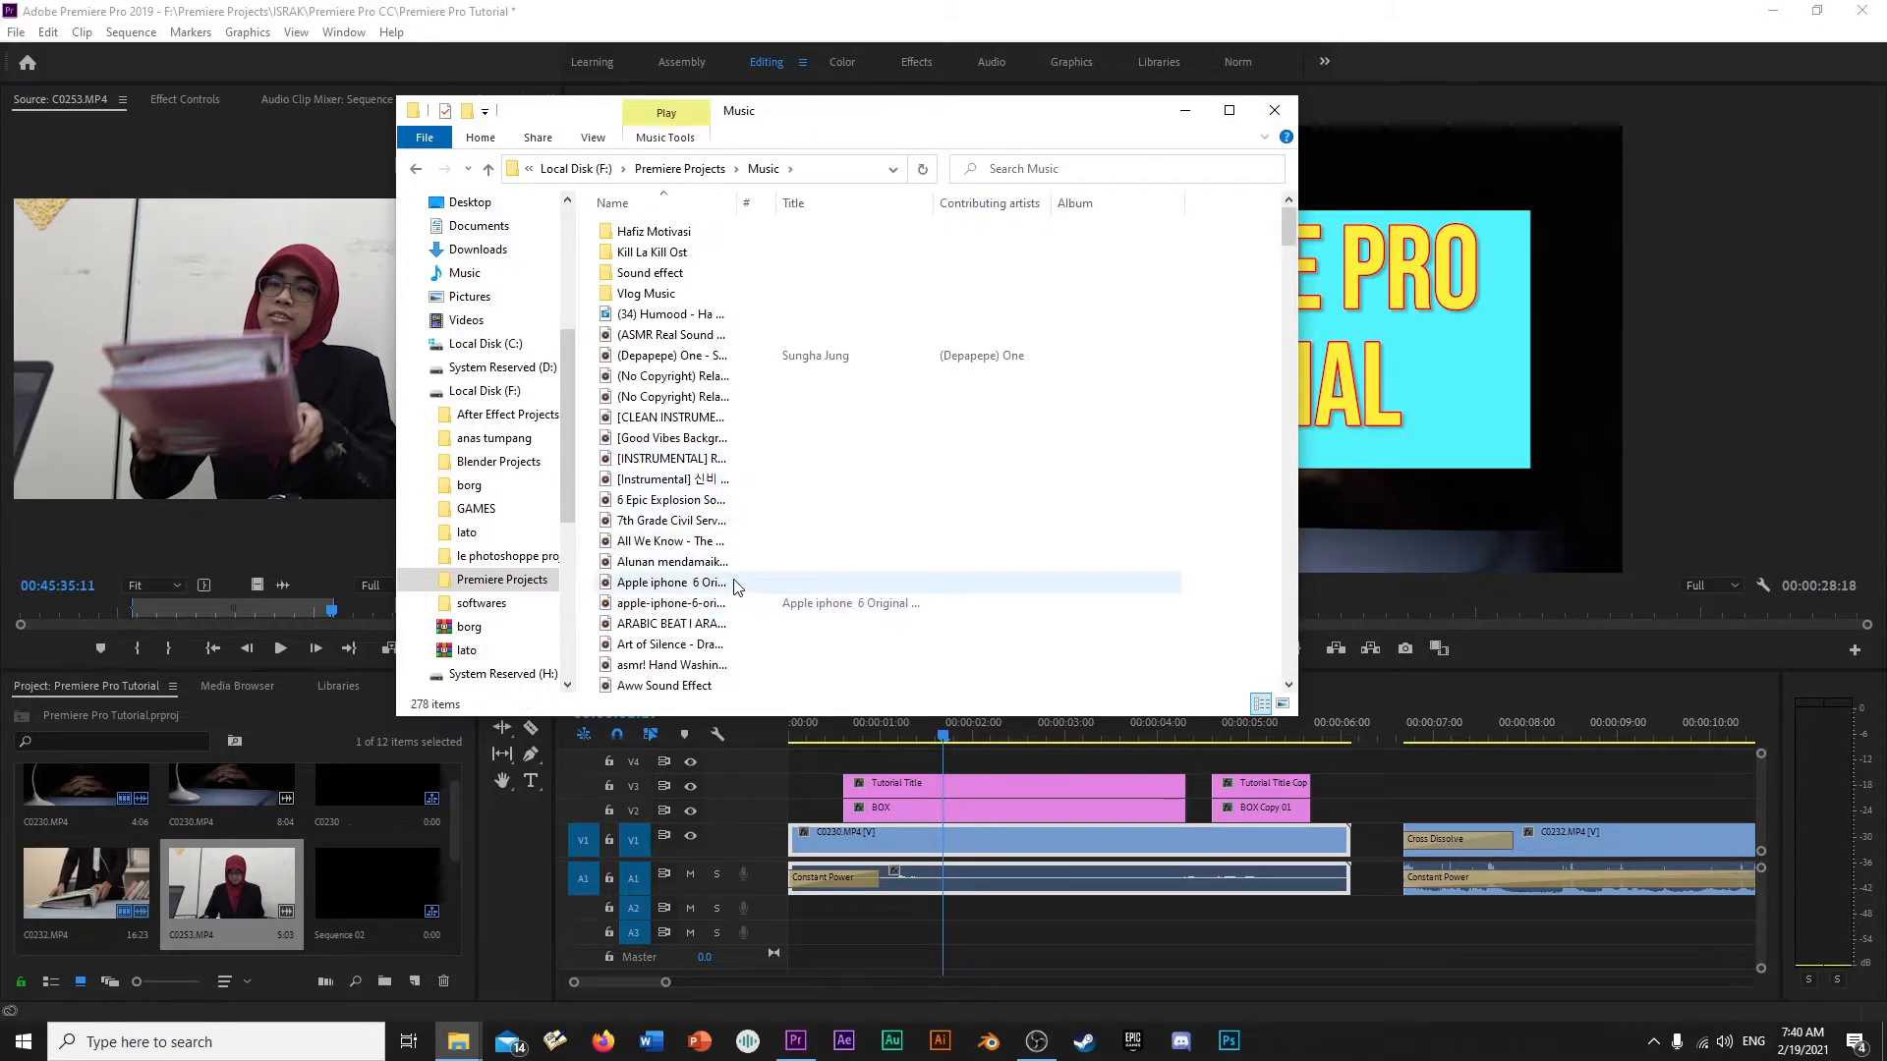
scroll(730, 584, down, 1)
scroll(660, 637, down, 1)
drag(688, 627, 227, 421)
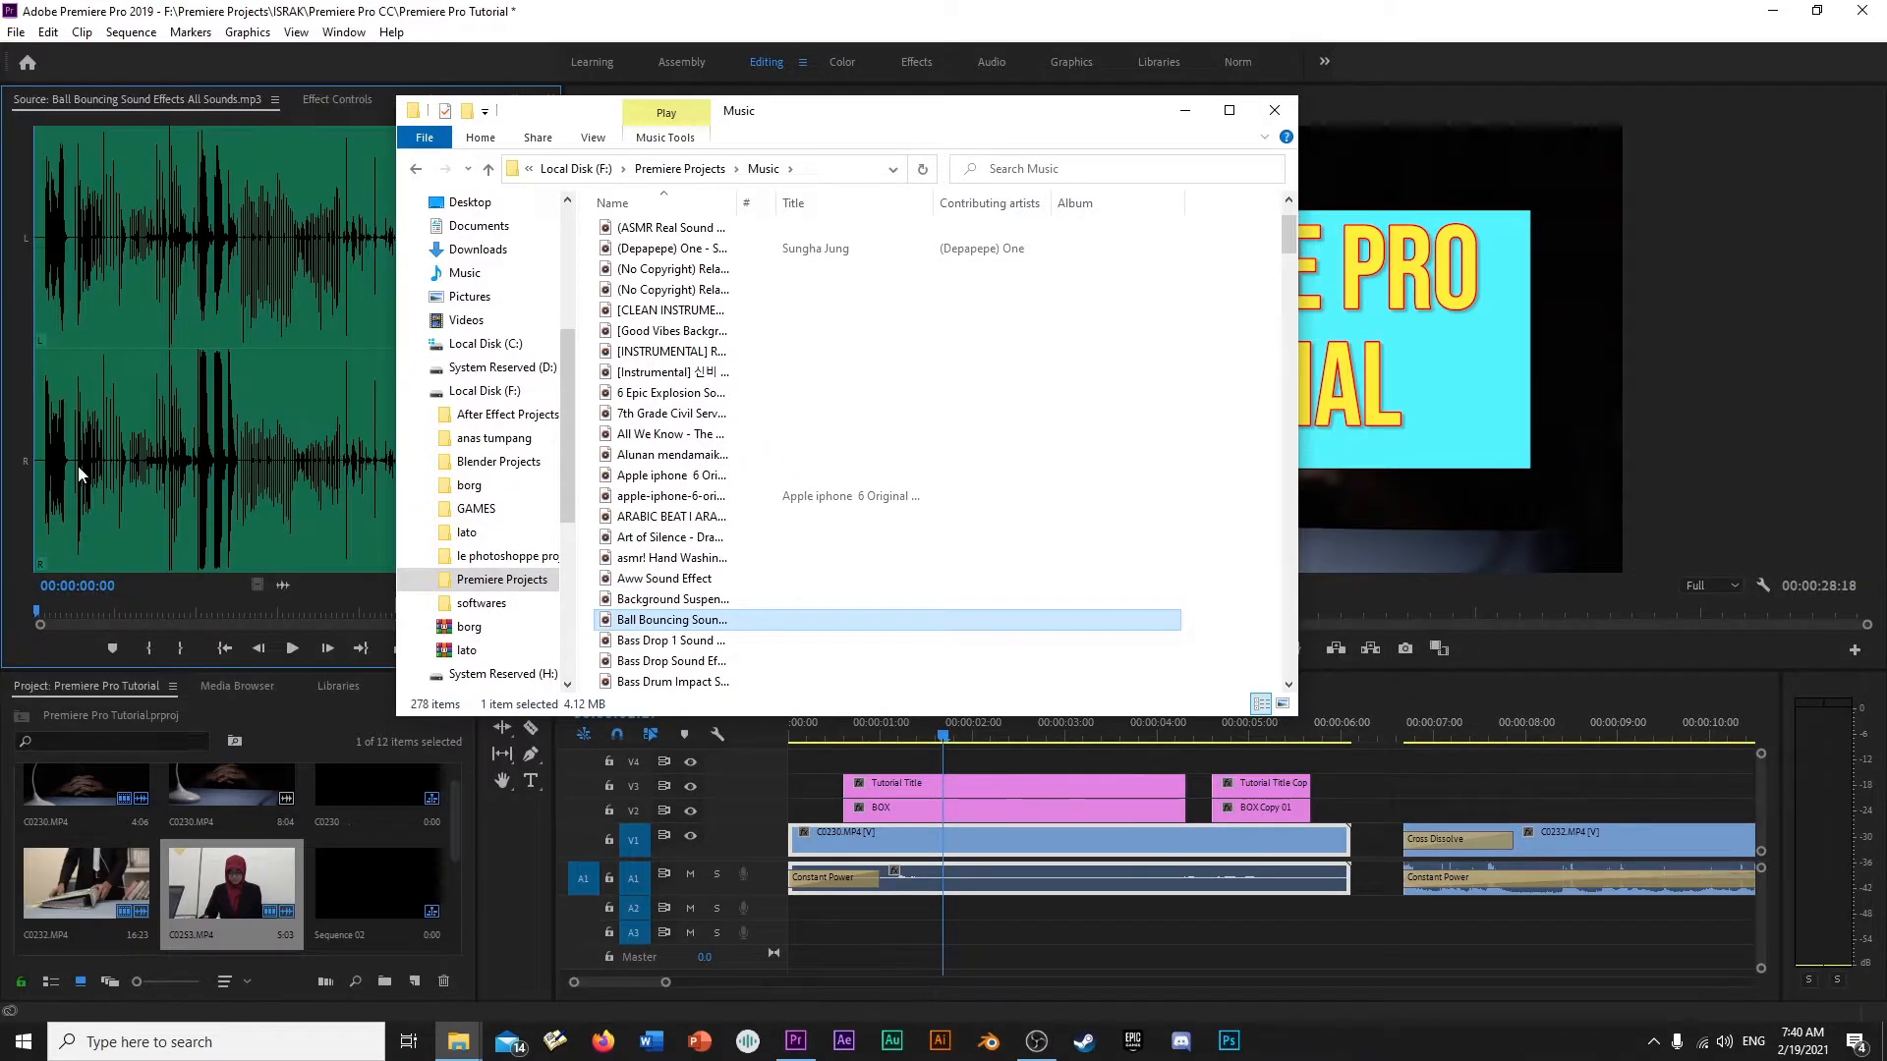
- Mark an In point at 00:00:16:12 in the ball bouncing audio and place it at the start of track A2
click(77, 468)
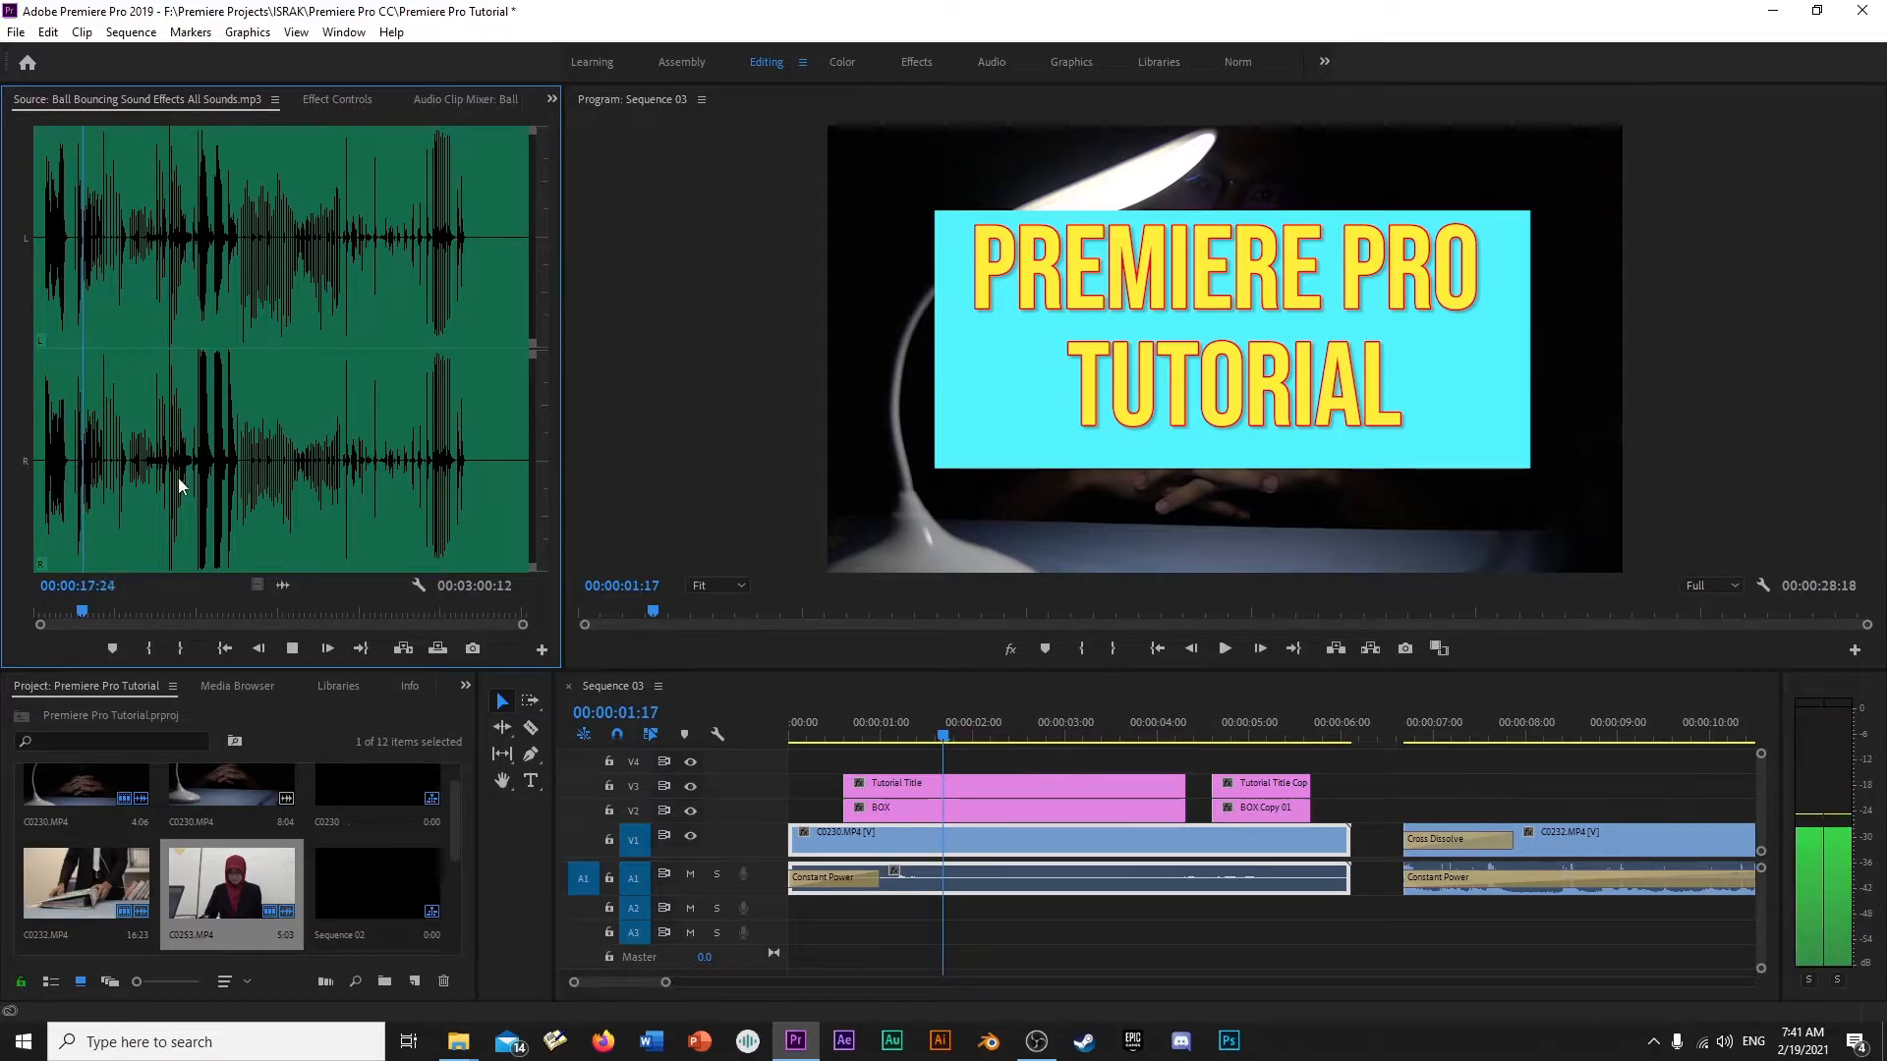
click(79, 506)
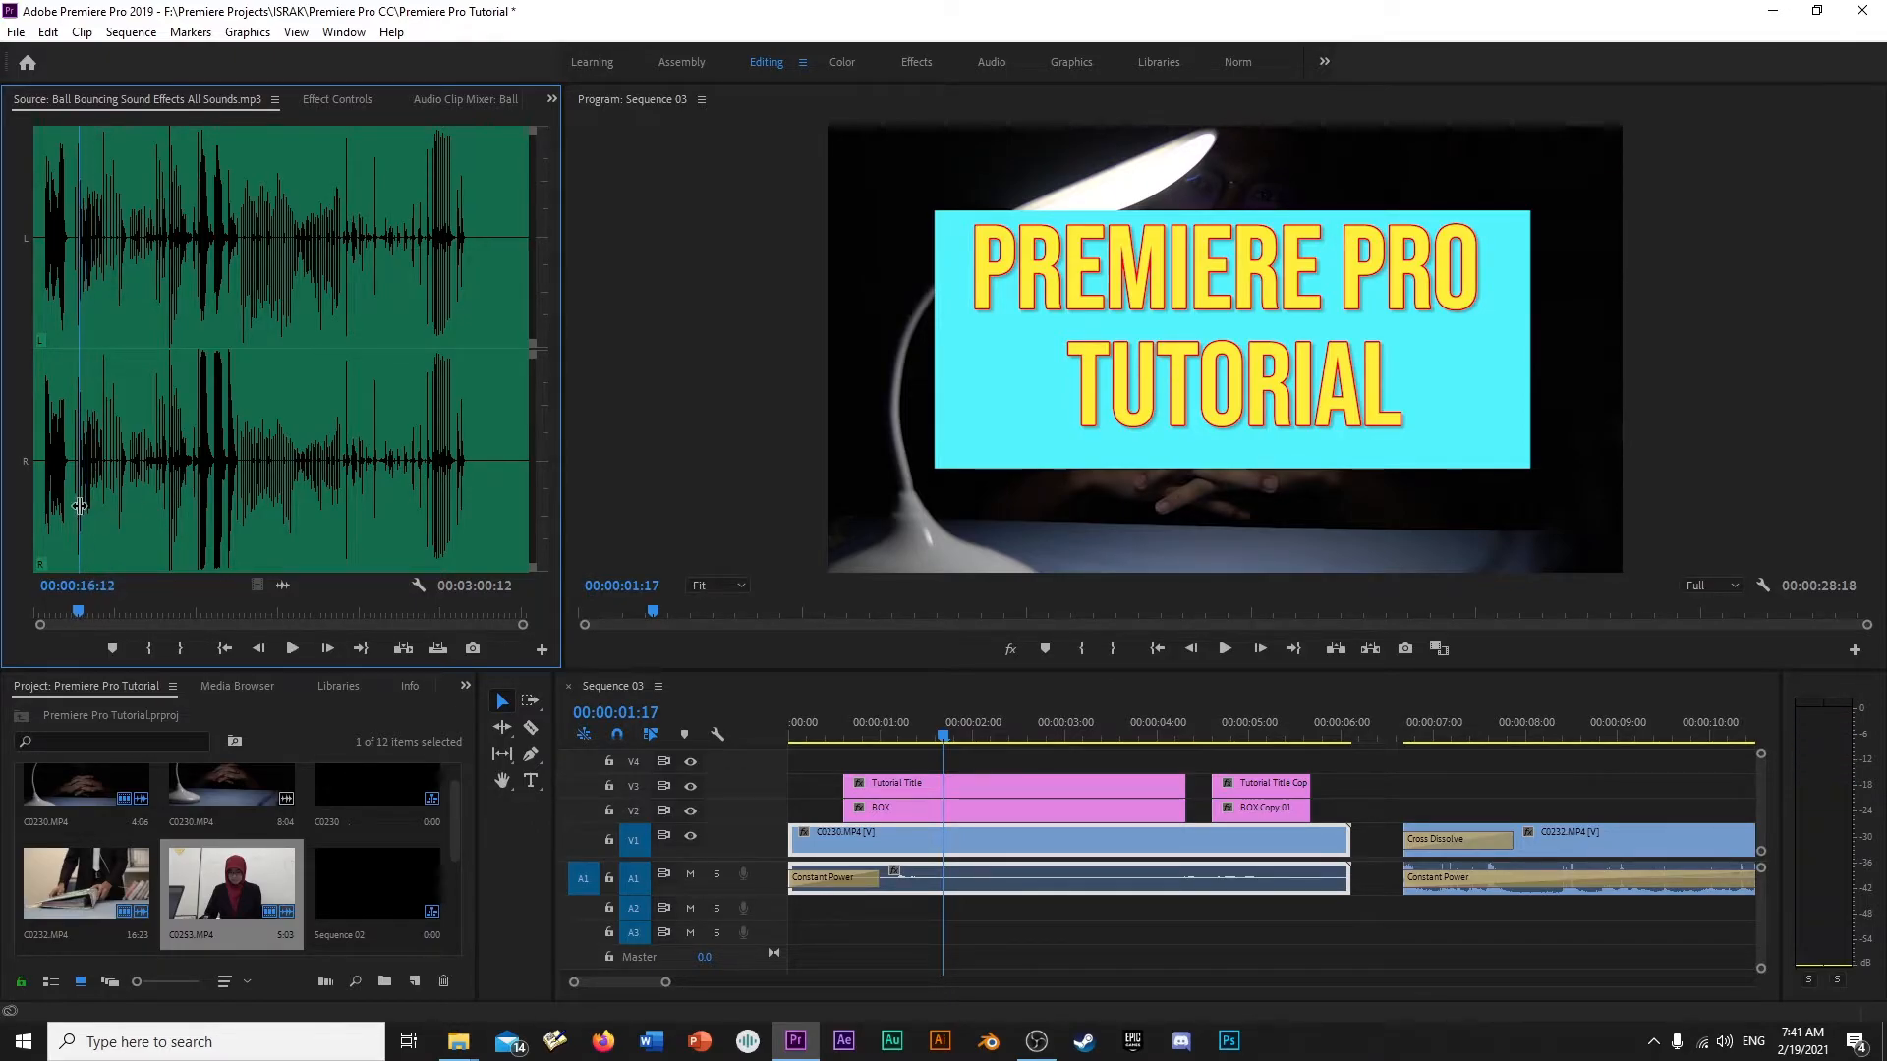
click(147, 648)
key(space)
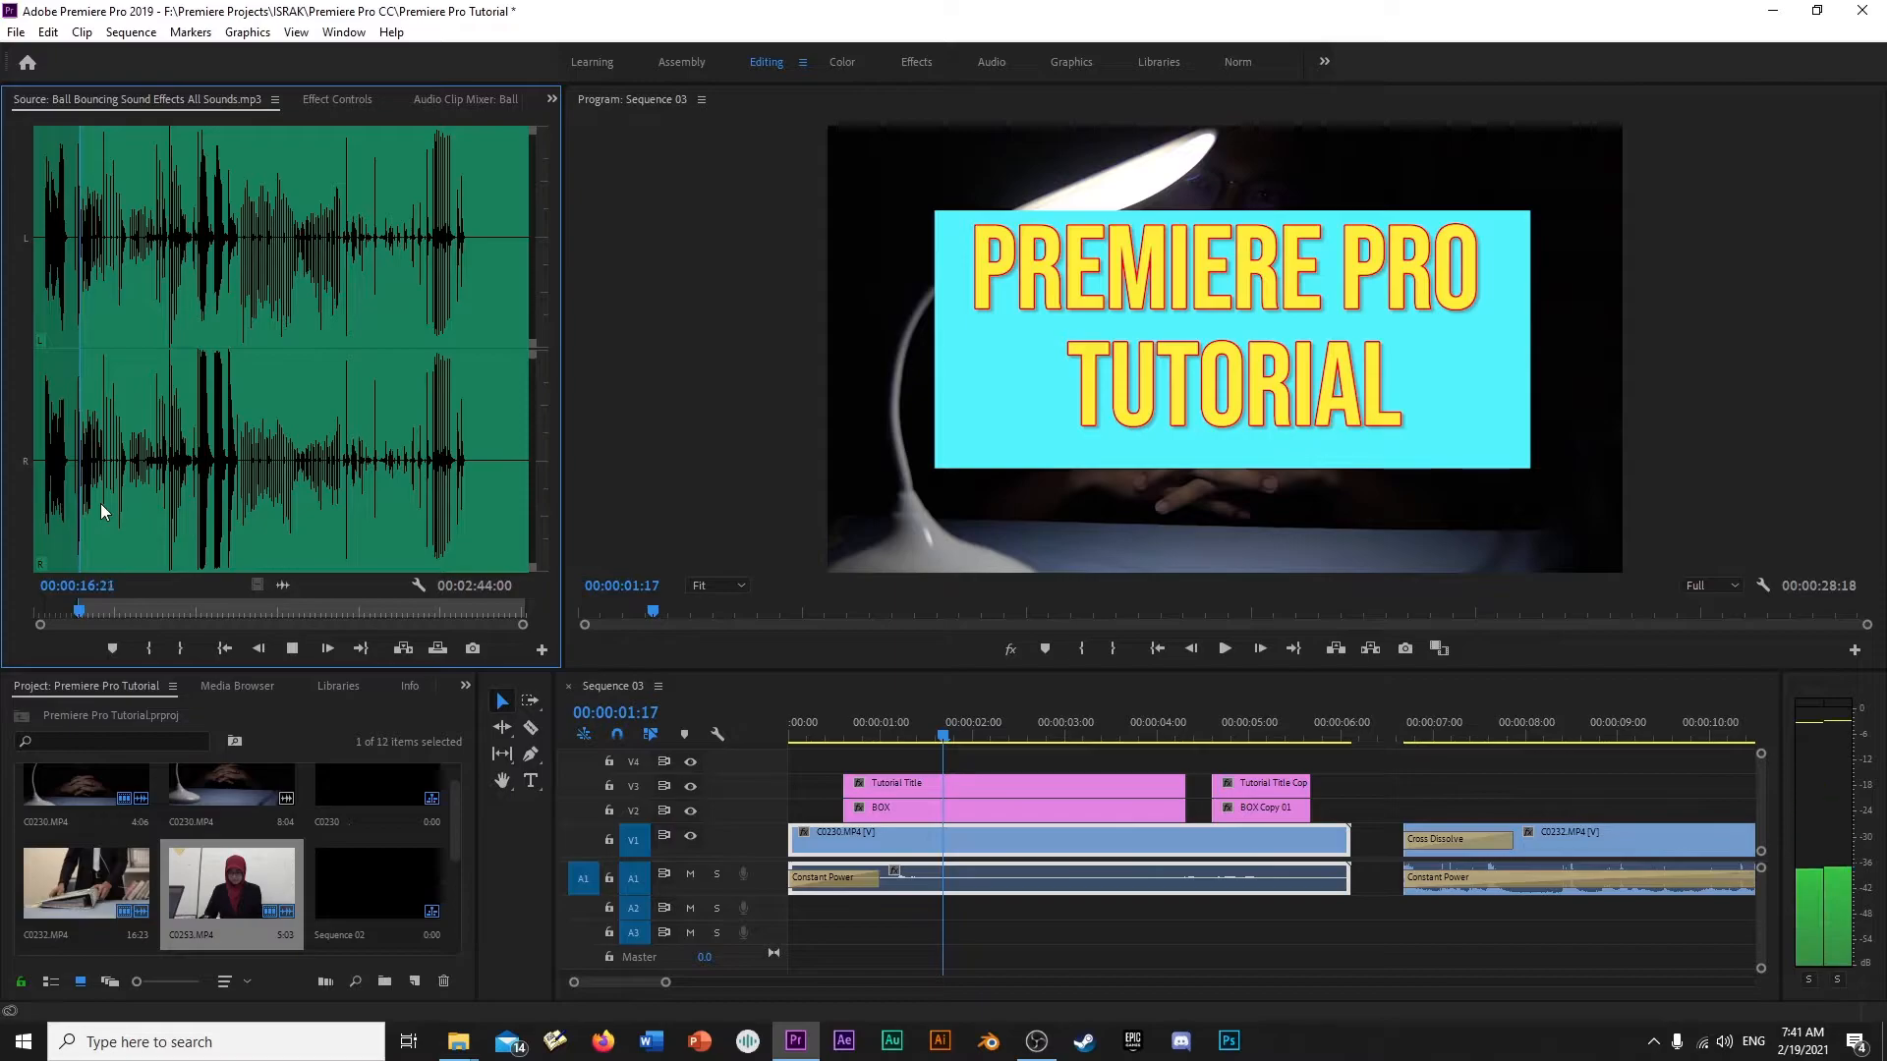
key(space)
drag(345, 630, 806, 909)
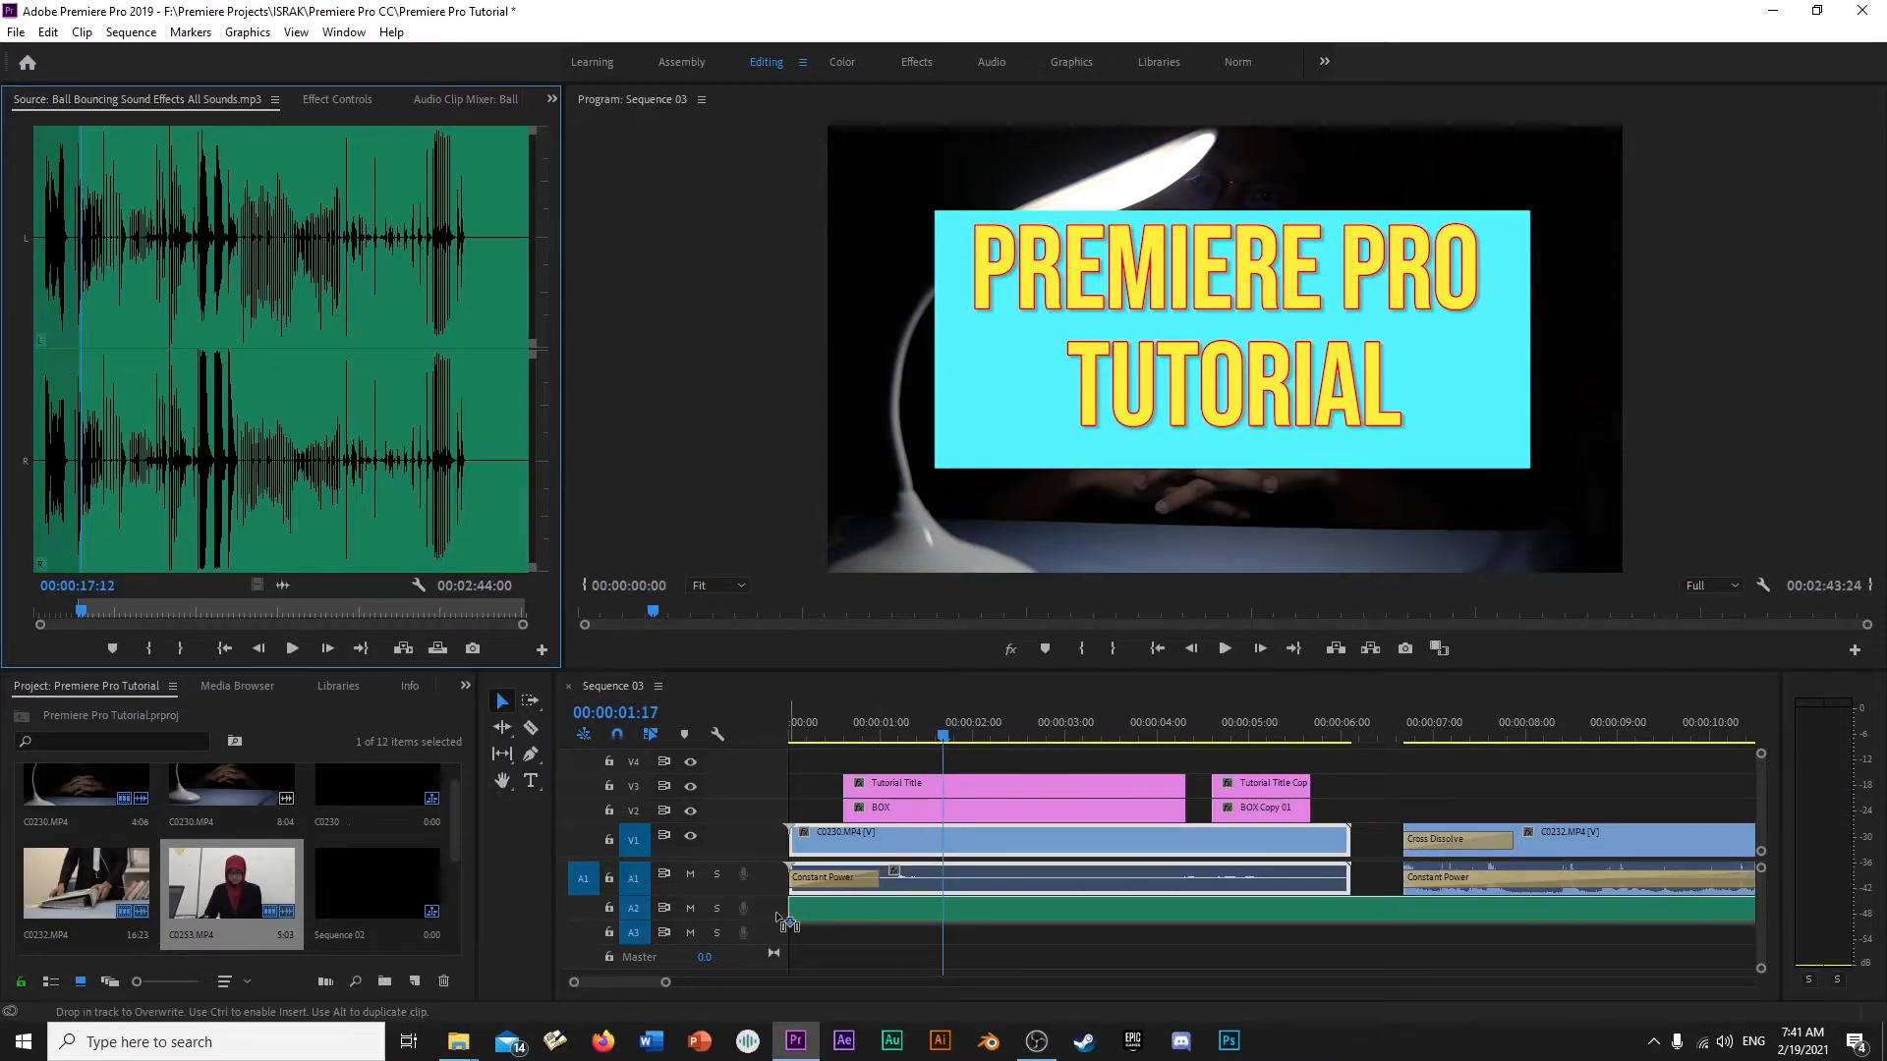
mouse_move(835, 732)
mouse_down()
mouse_move(802, 739)
mouse_move(836, 741)
mouse_up()
- Switch to File Explorer and load Beautiful Background Instrumental Music - Instrumental Piano Music.mp3 from the Music folder into Premiere's Source monitor
mouse_move(458, 1050)
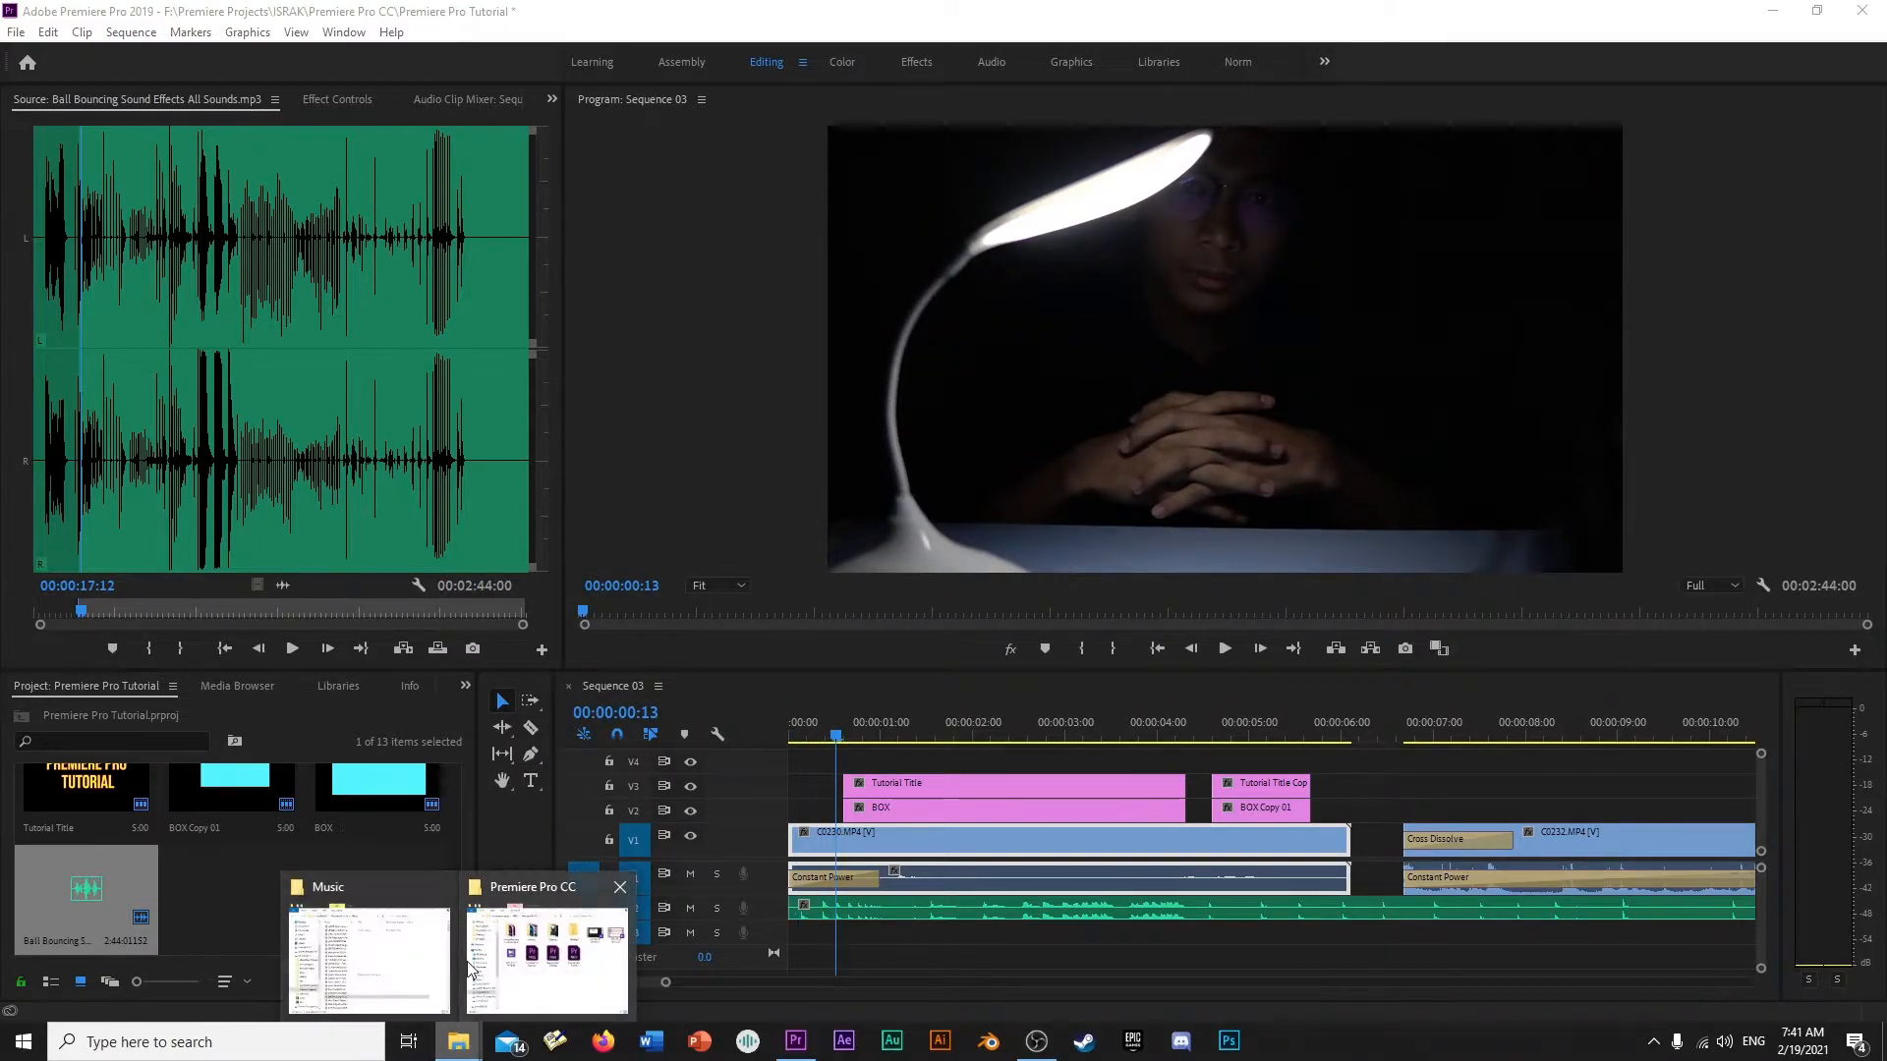
click(373, 958)
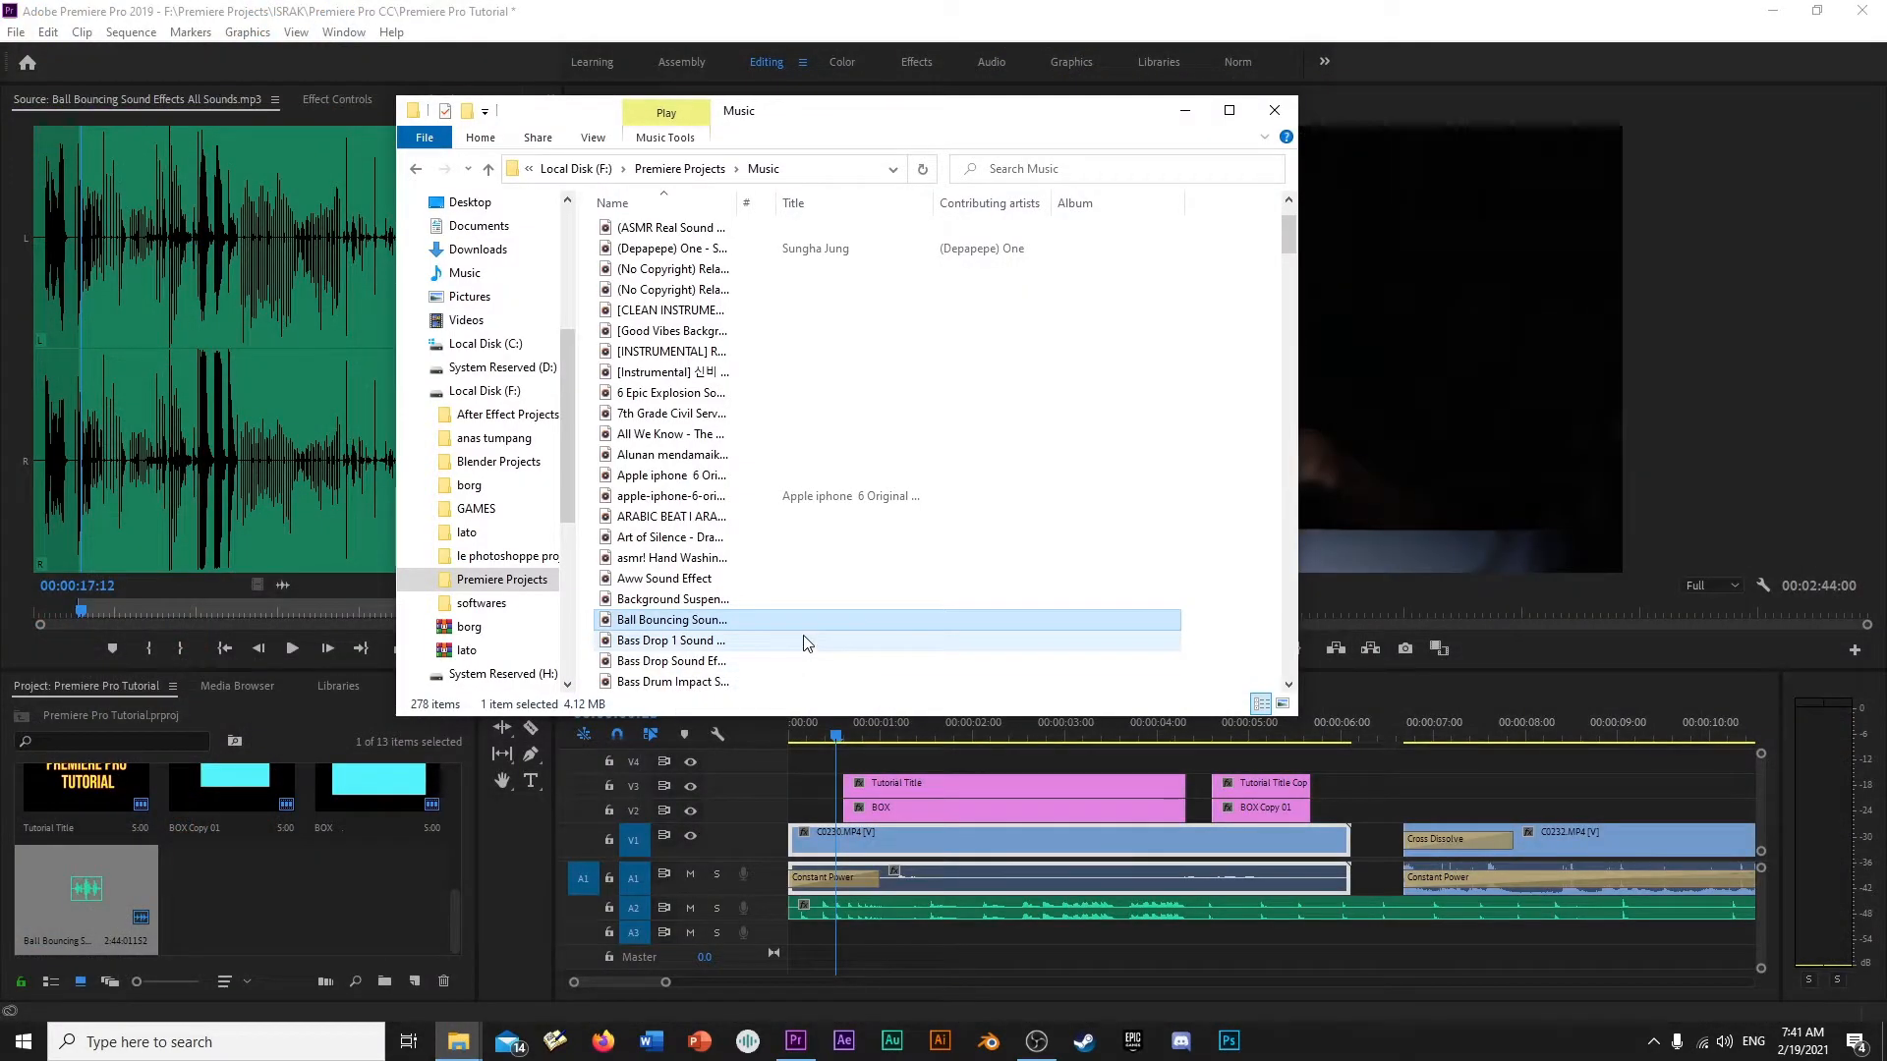
scroll(806, 642, down, 3)
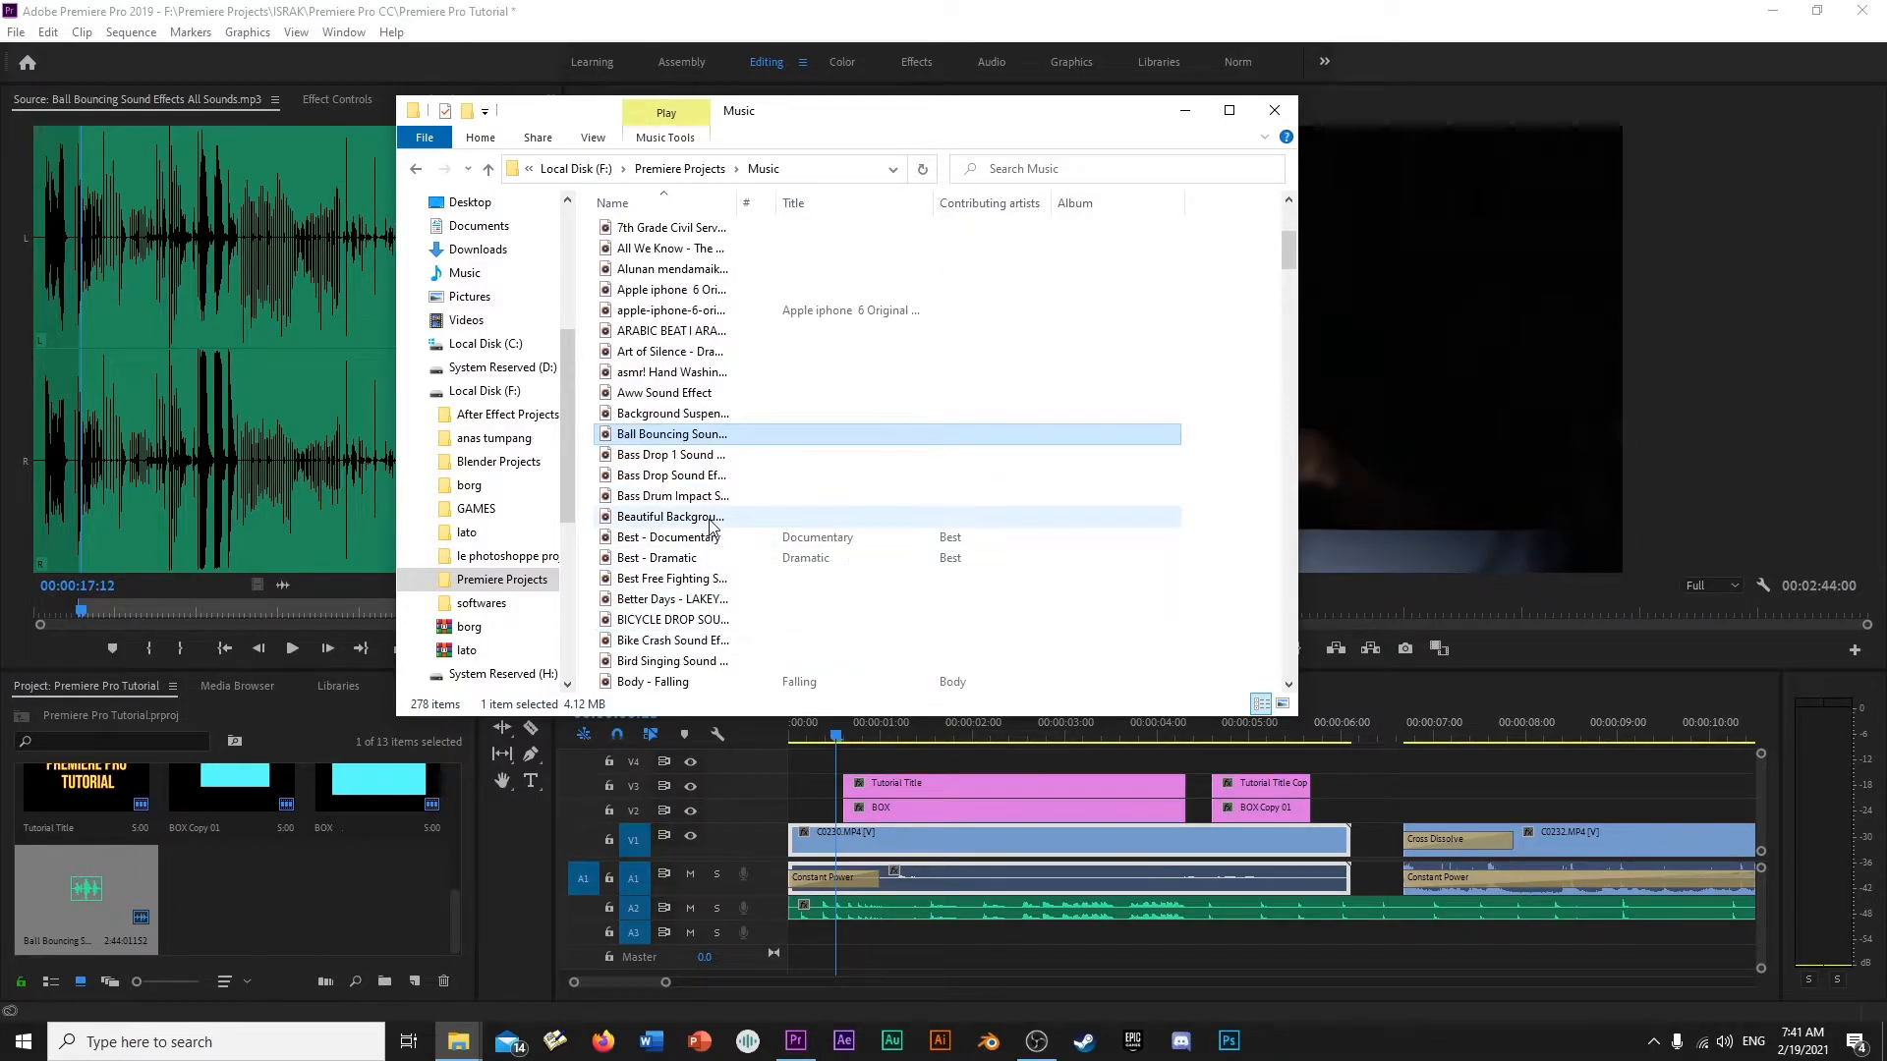
scroll(712, 528, down, 2)
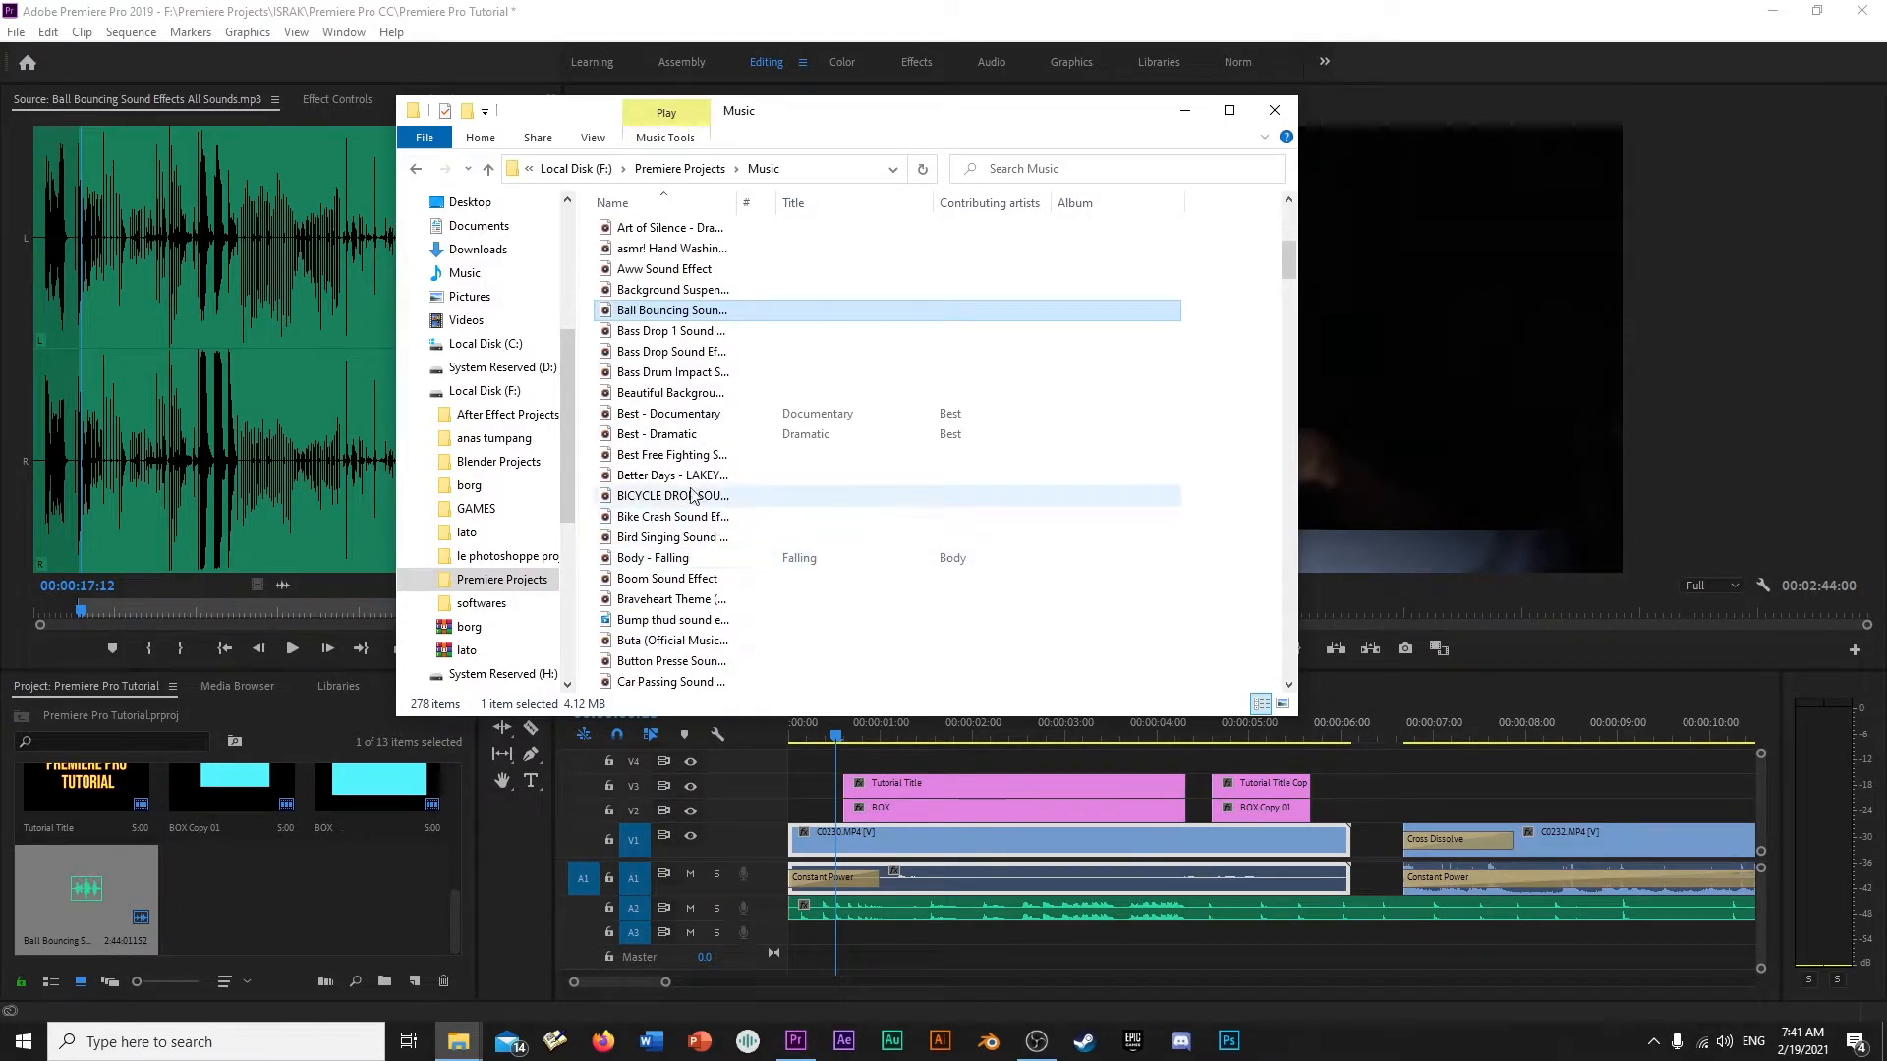
drag(699, 398, 228, 410)
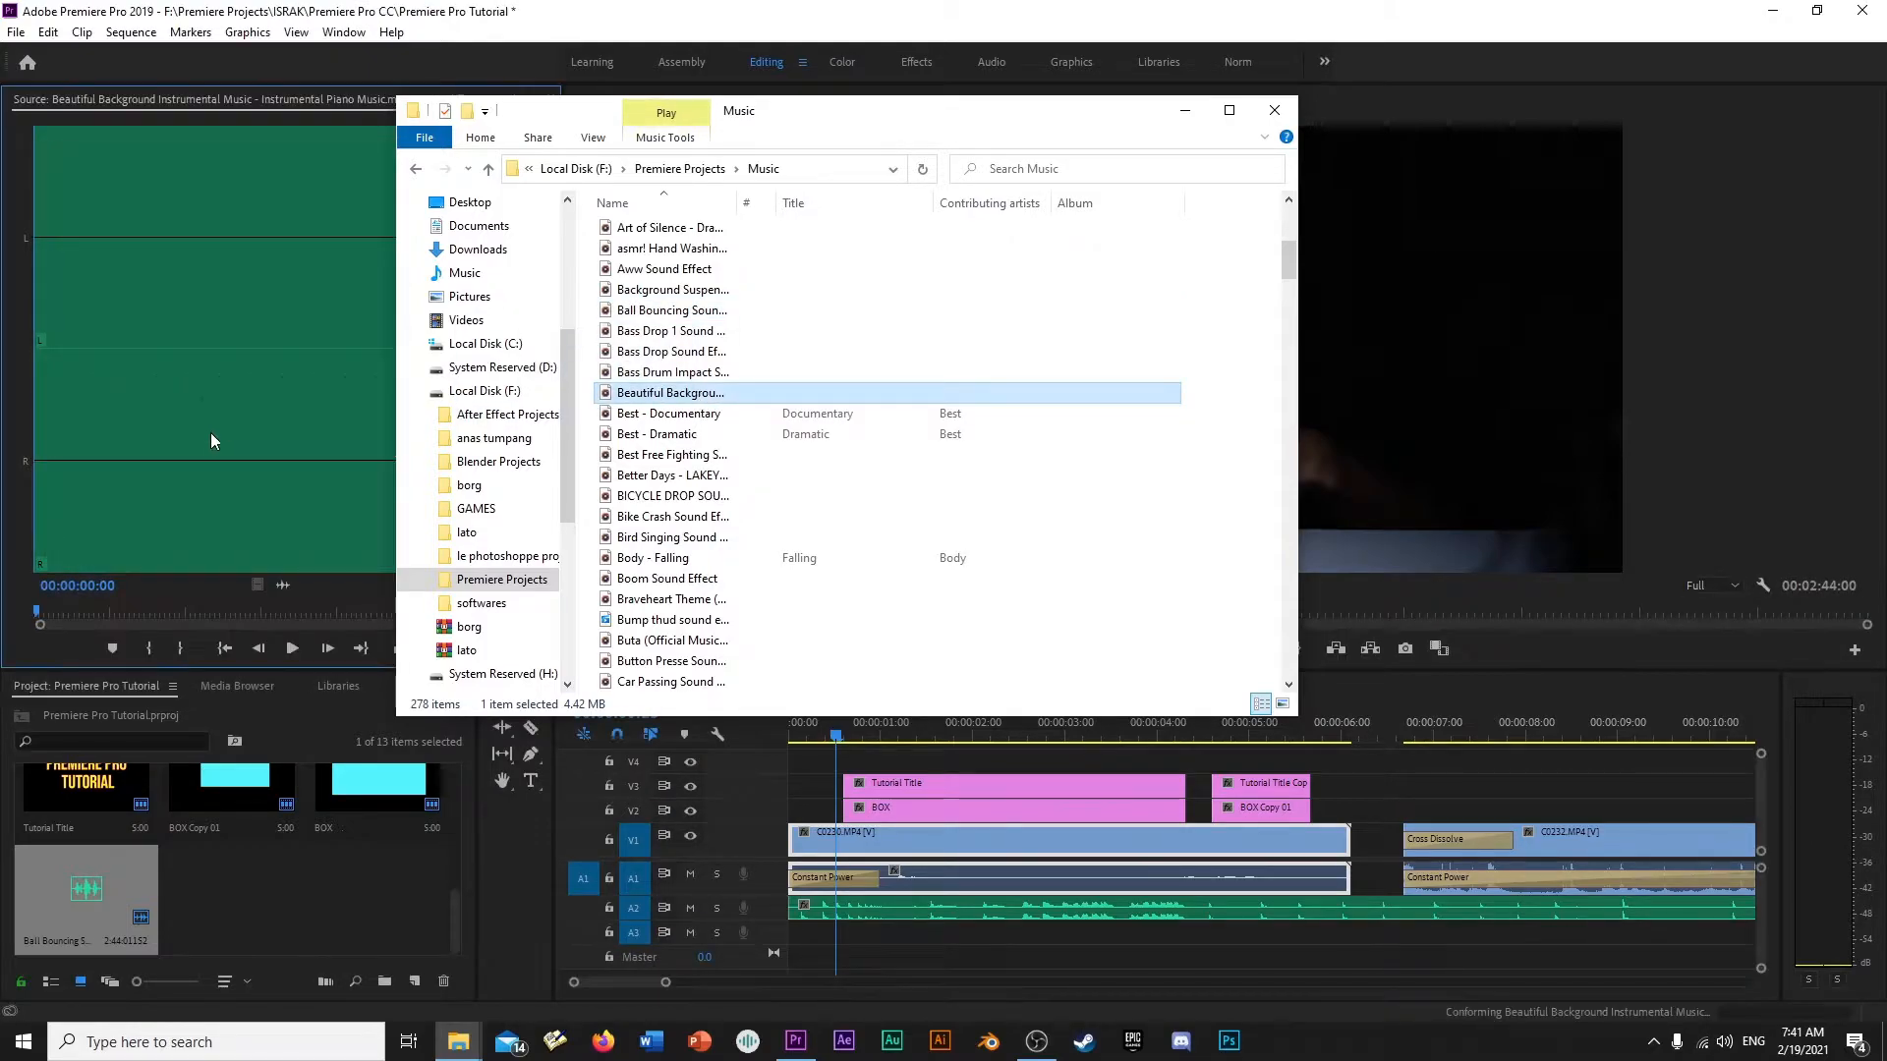
click(74, 647)
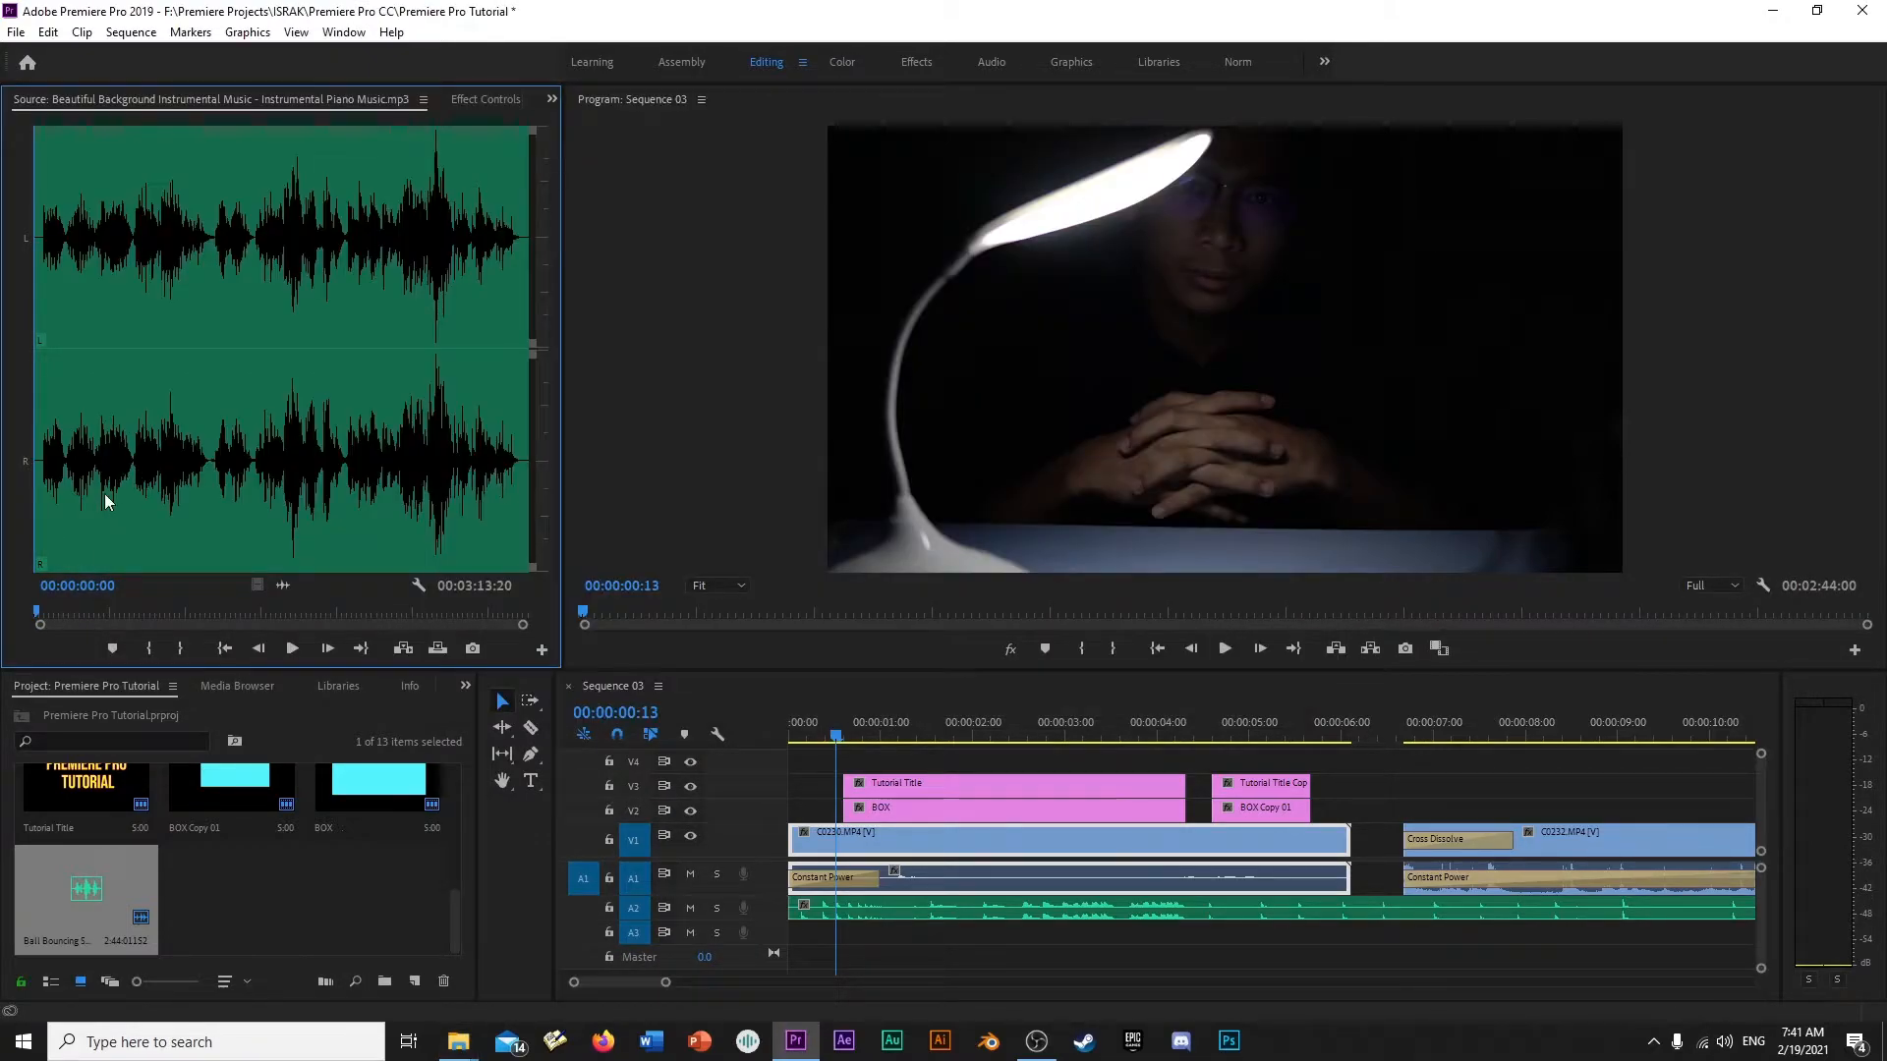
- Audition the piano music, mark an In point at 00:00:03:02, and place it at the start of track A3
click(50, 503)
key(space)
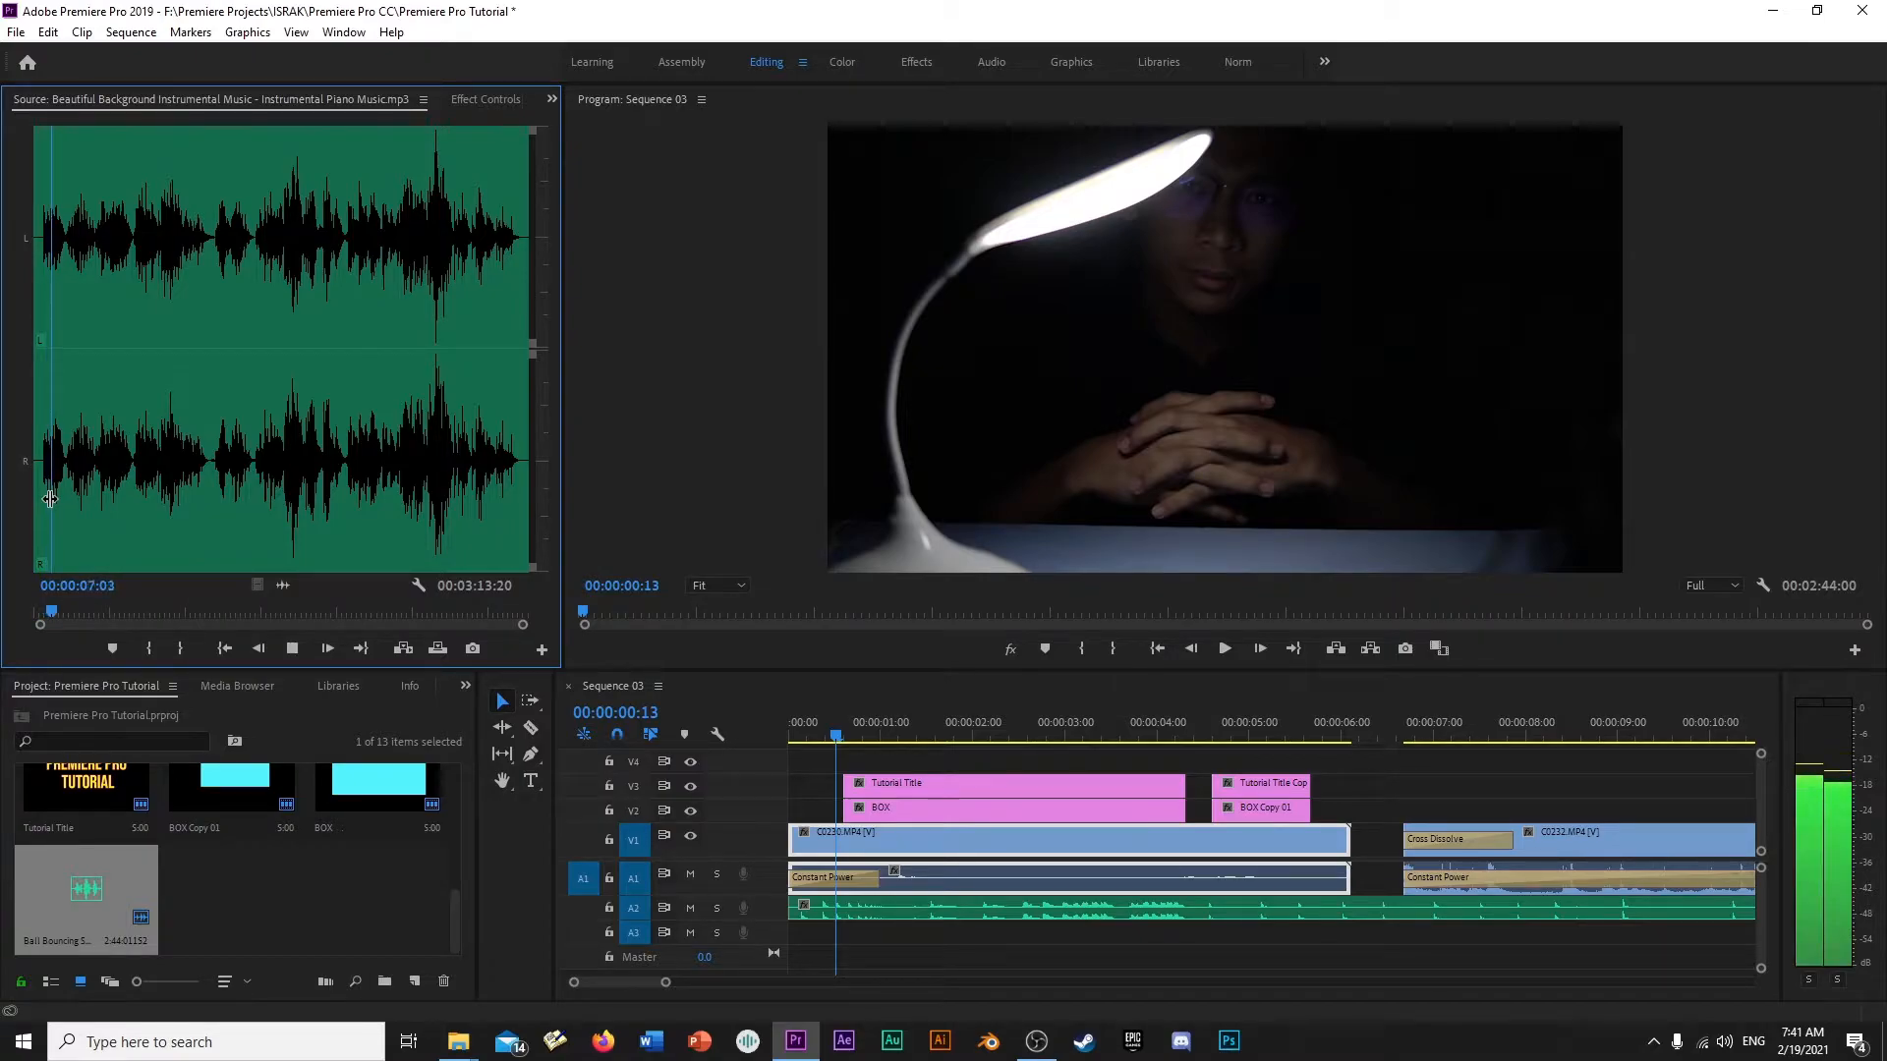
key(space)
click(40, 502)
drag(40, 503, 42, 504)
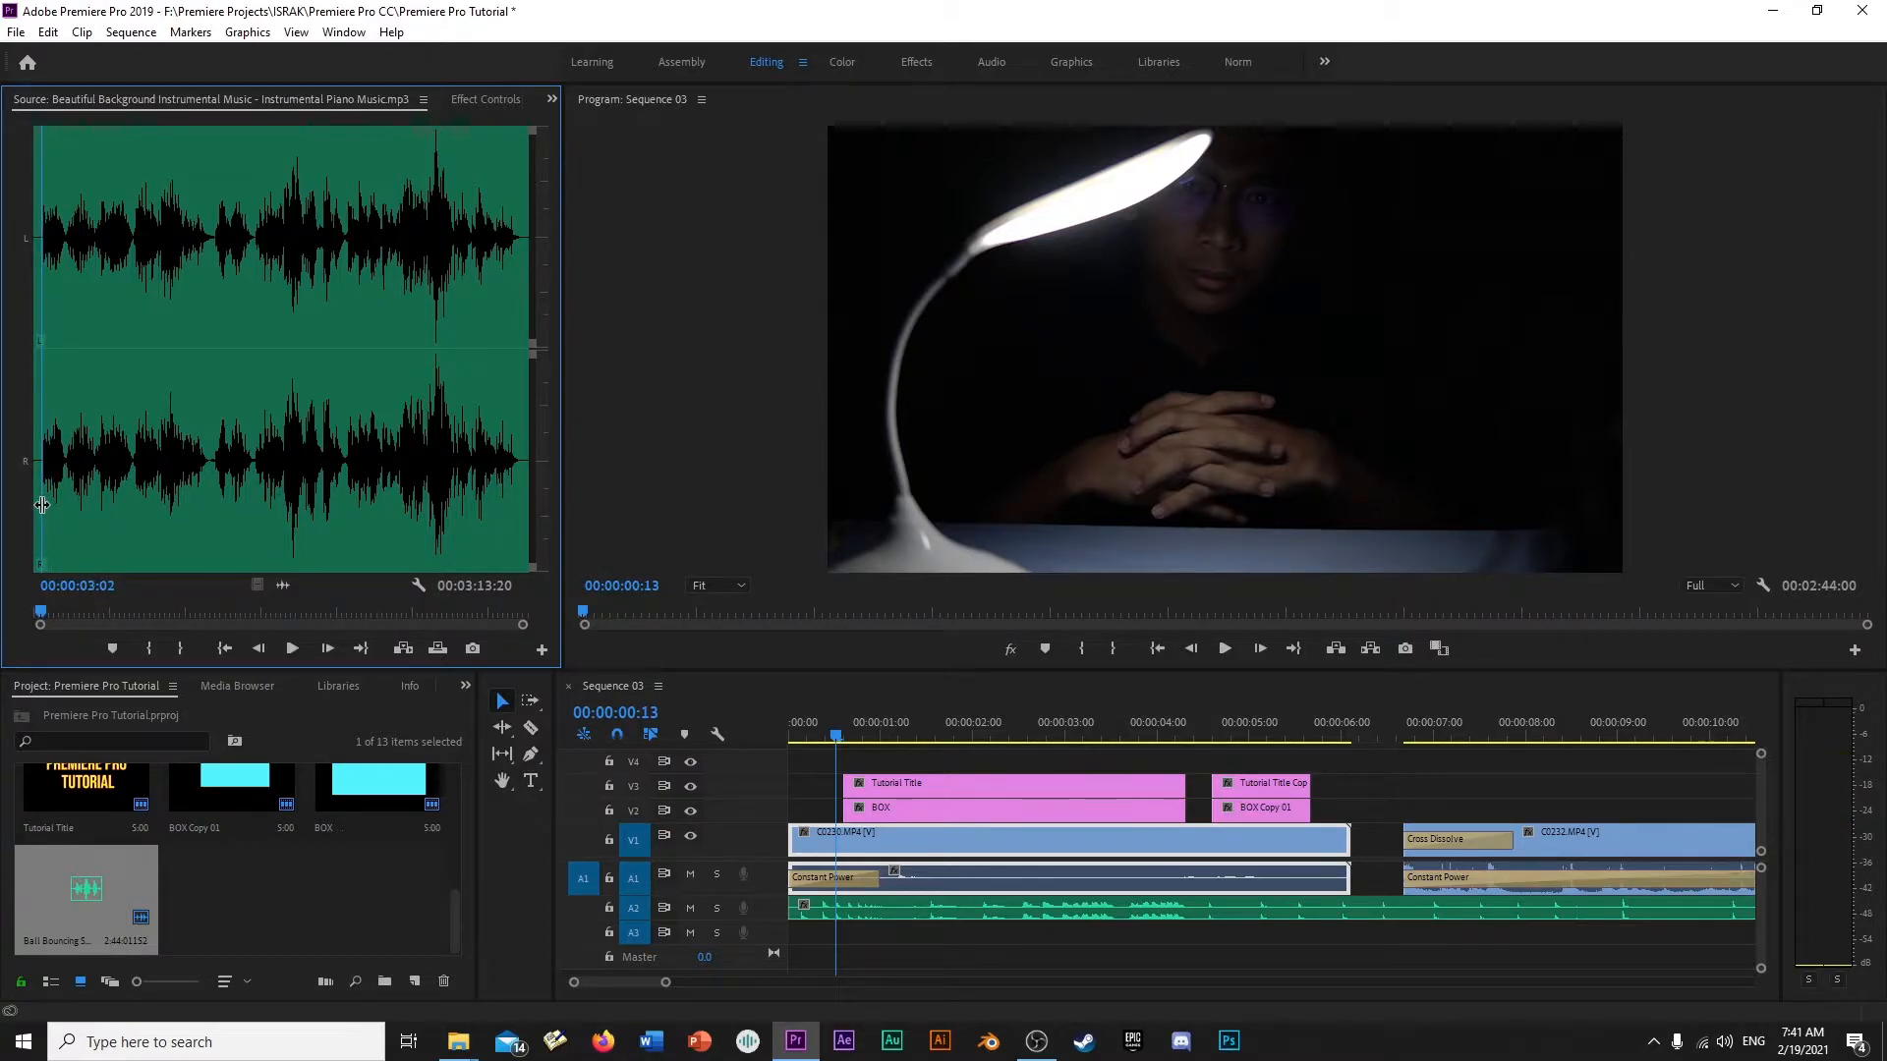
click(151, 650)
drag(704, 868, 885, 934)
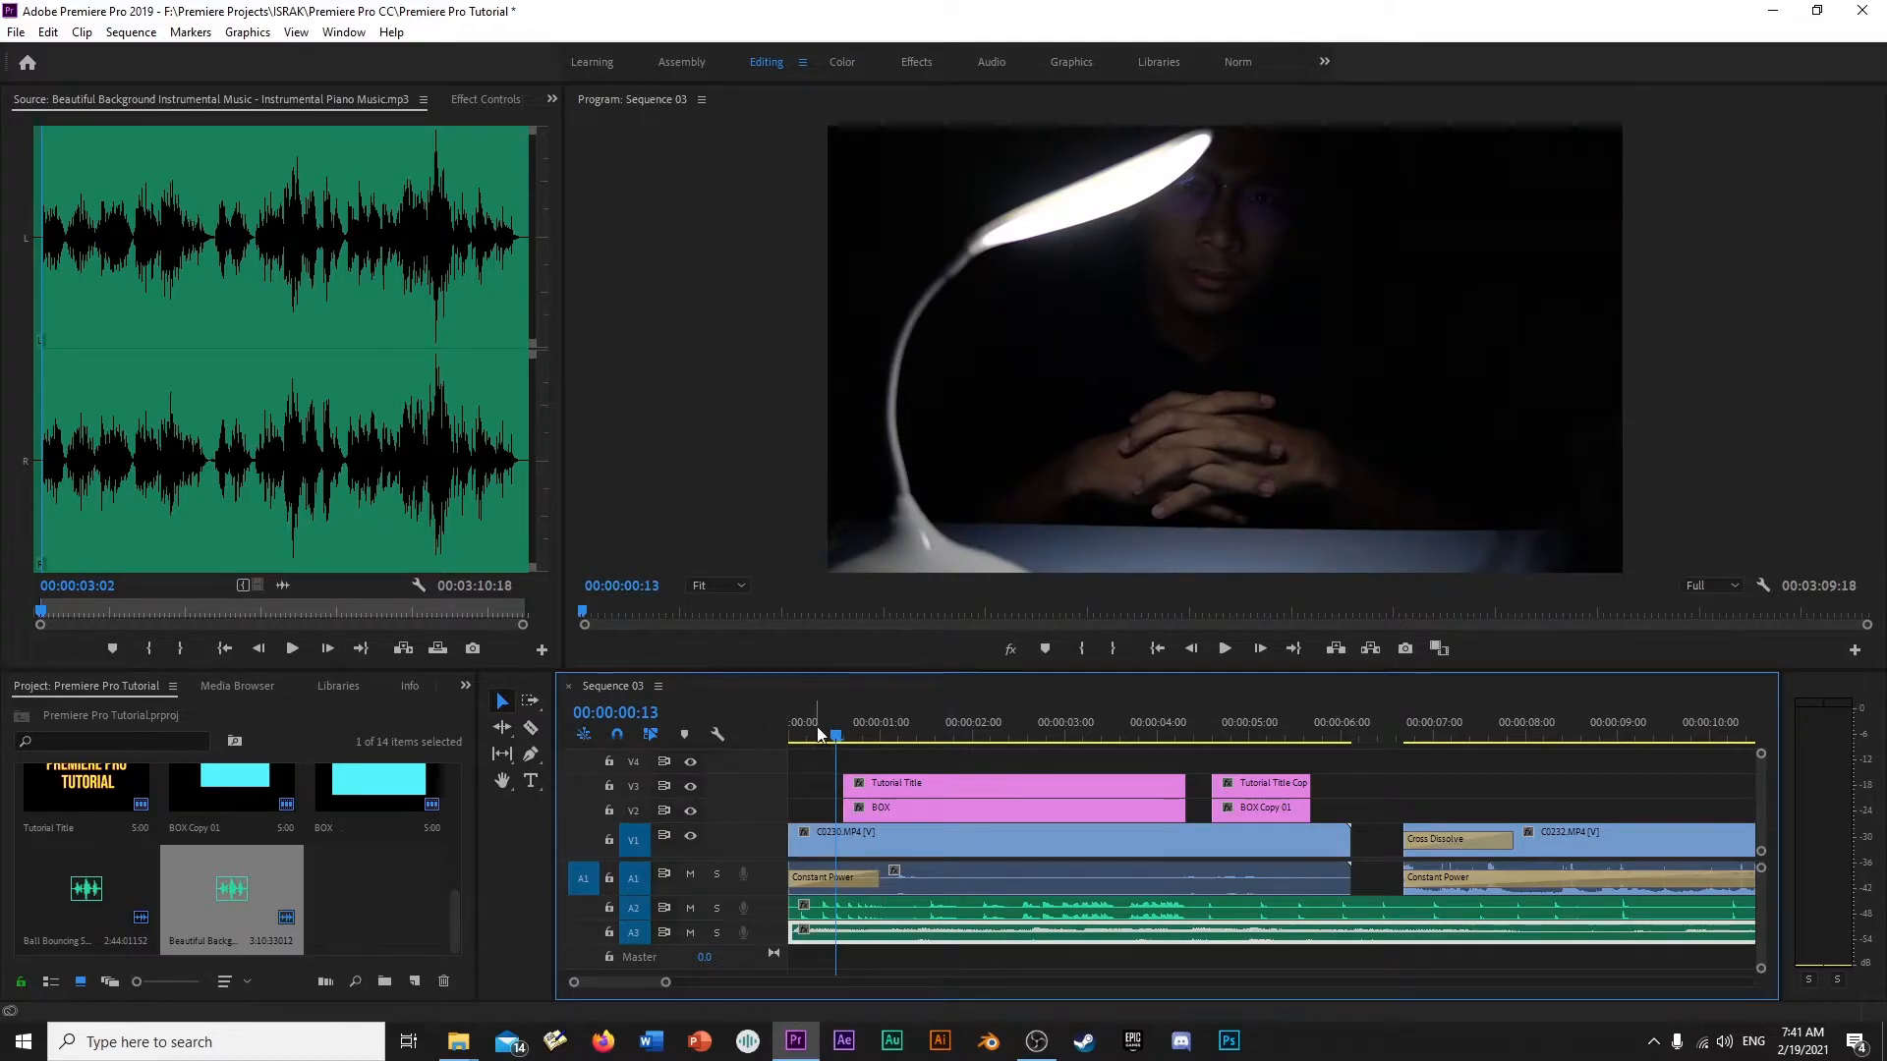
- Disable keyframing for the volume level of the piano music clip on A3 and set the level to -15.8 dB
drag(819, 734, 782, 734)
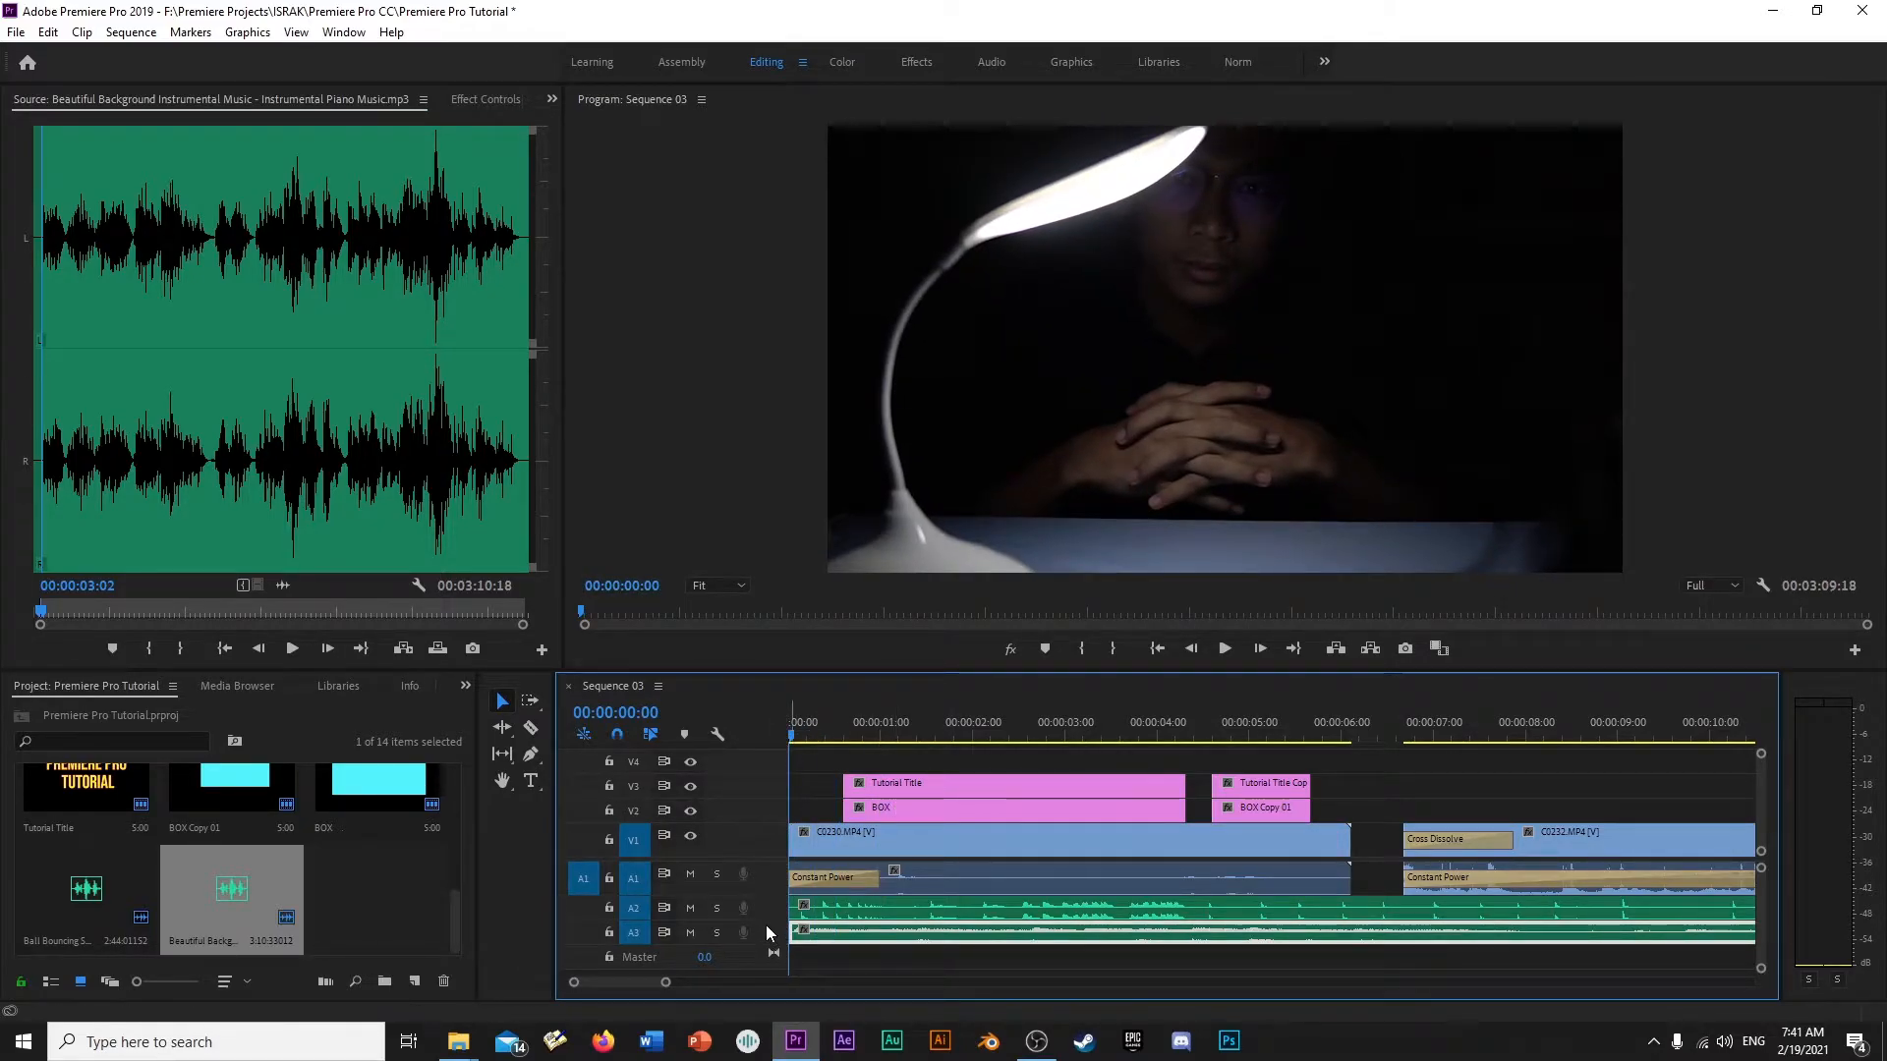
click(487, 99)
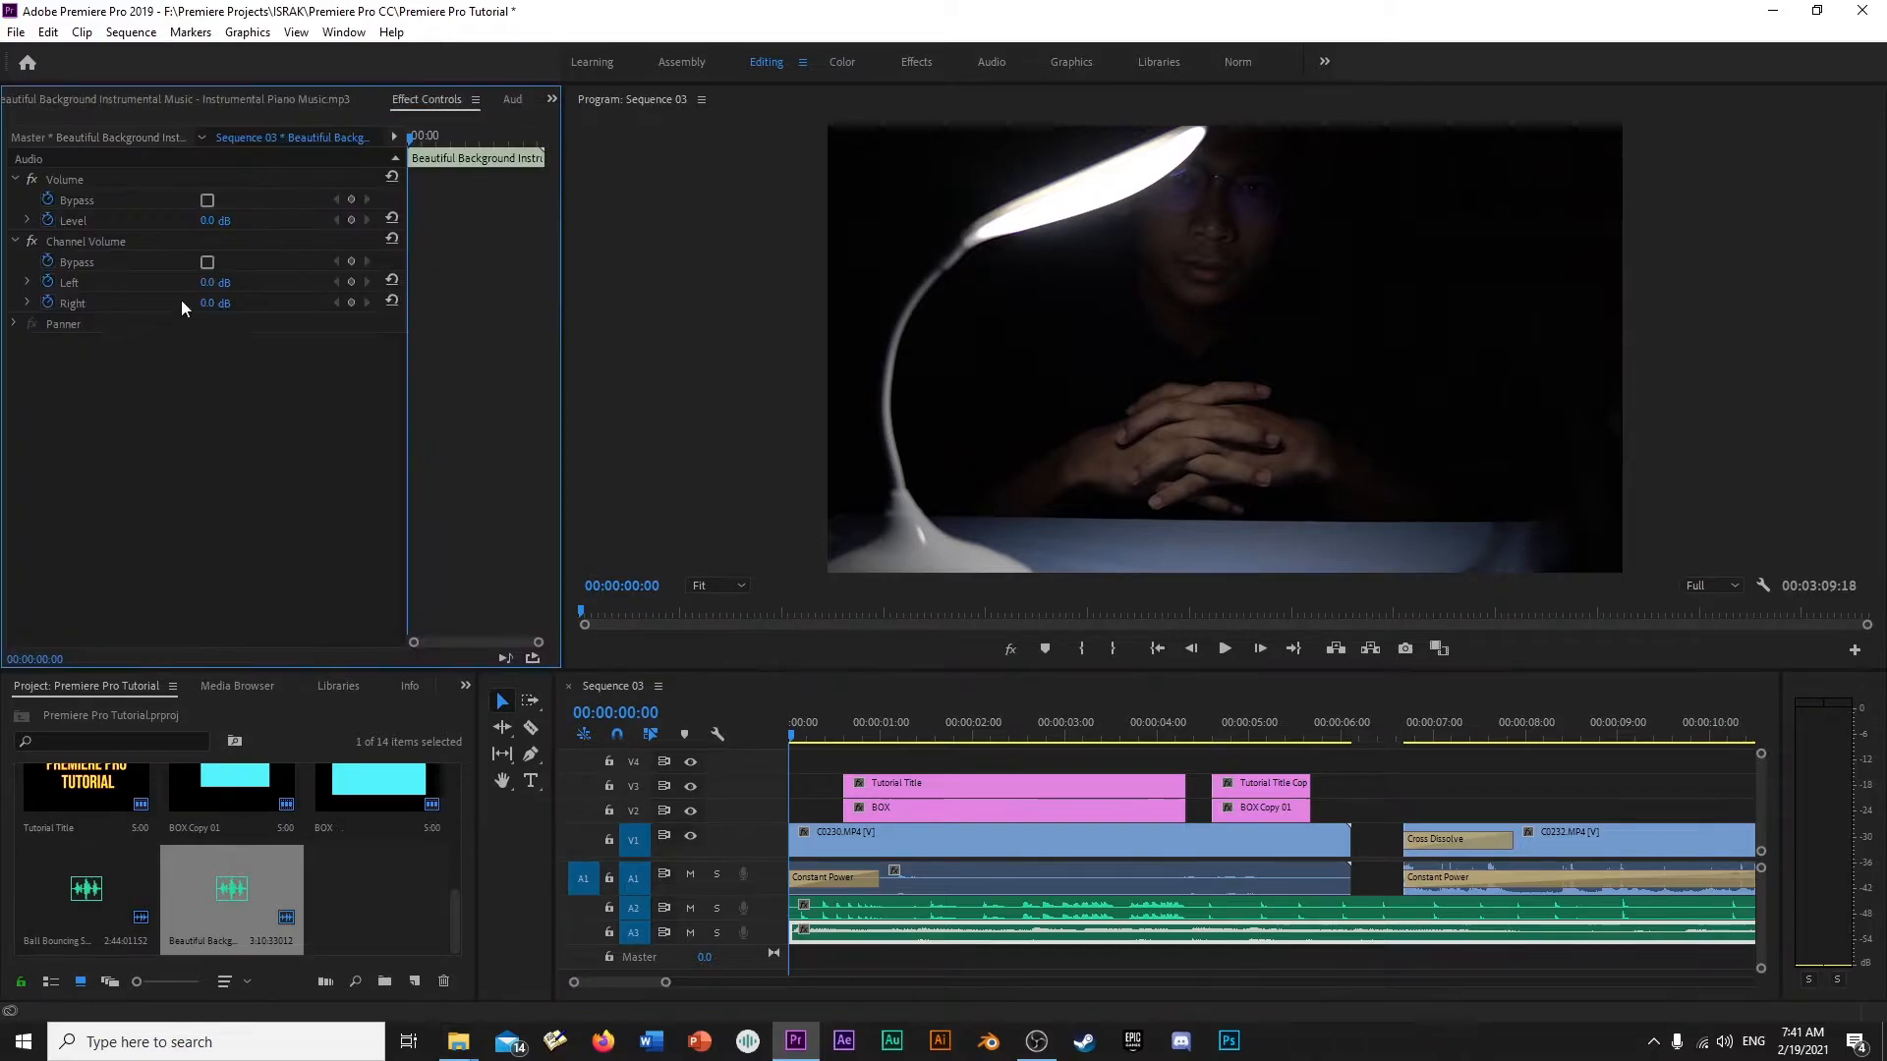
click(48, 219)
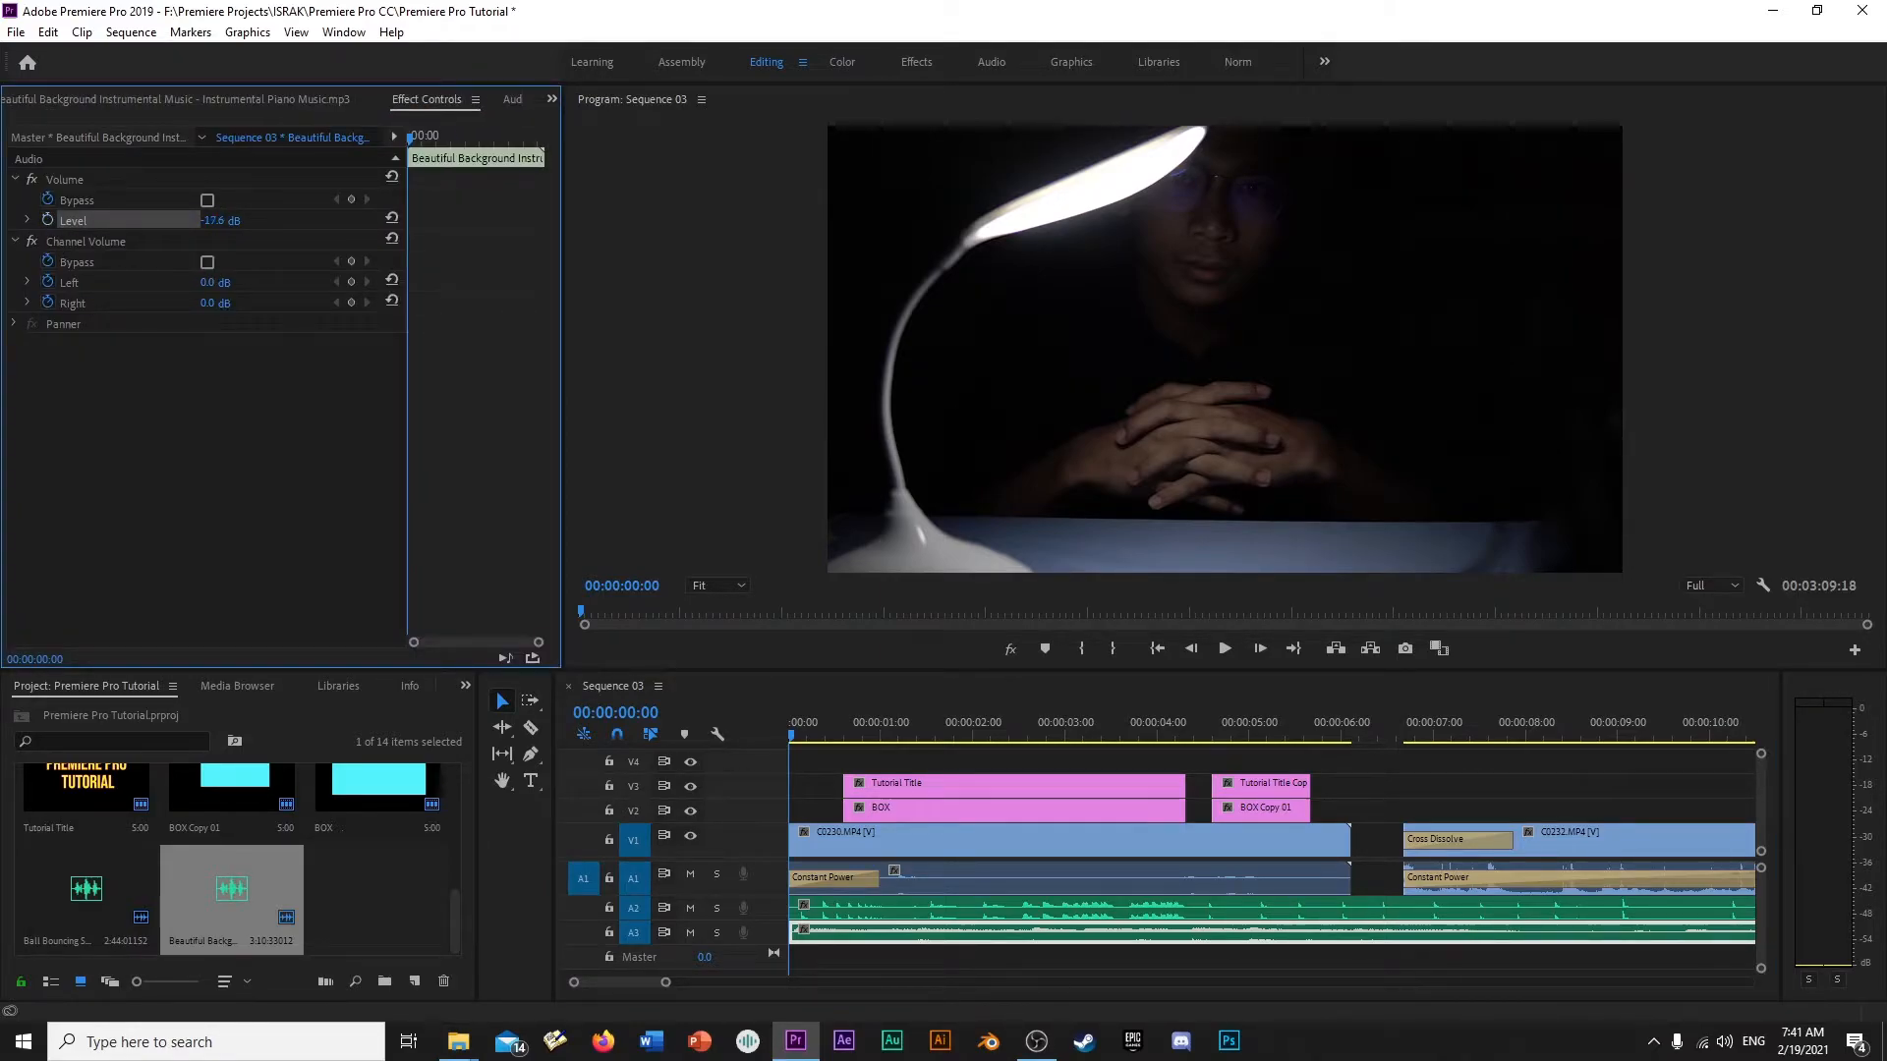
drag(214, 221, 226, 221)
- Play the sequence from the start through the title graphics to hear the three audio tracks together, and return to 00:00:00:00
drag(803, 735, 750, 771)
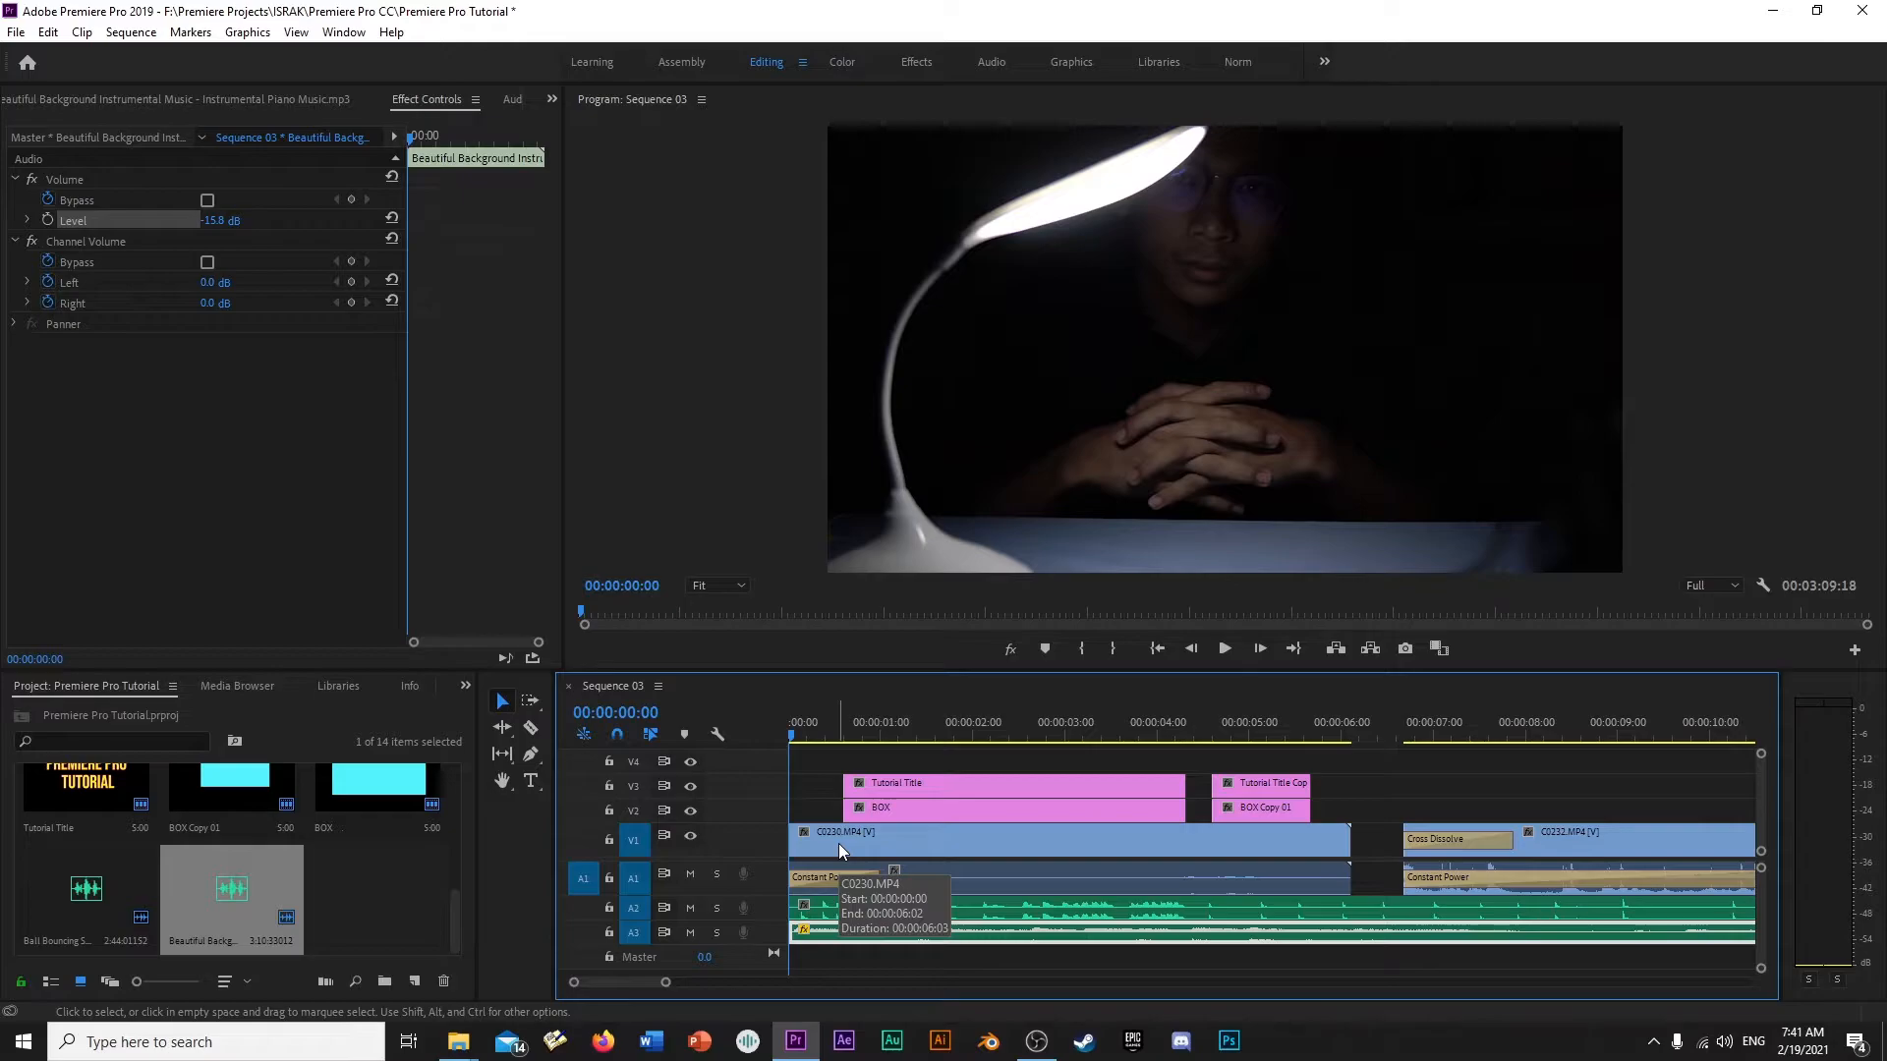
key(space)
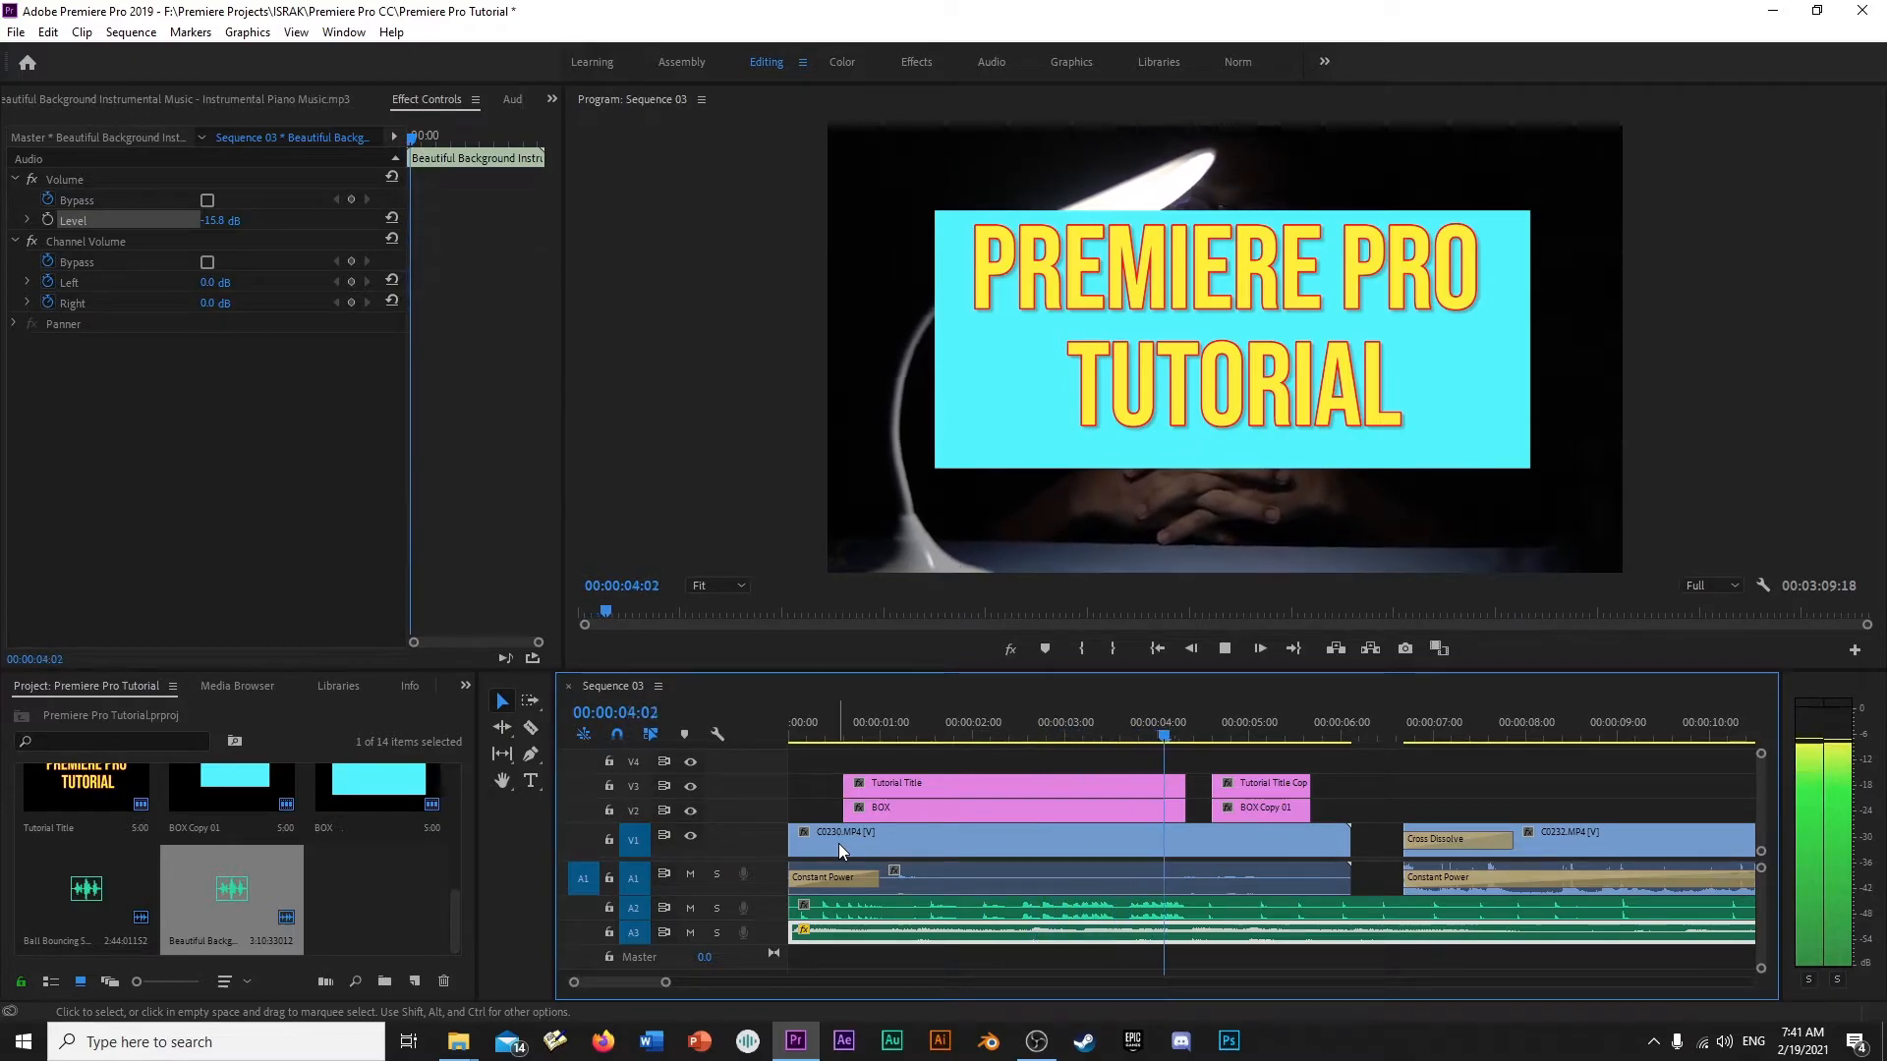
key(space)
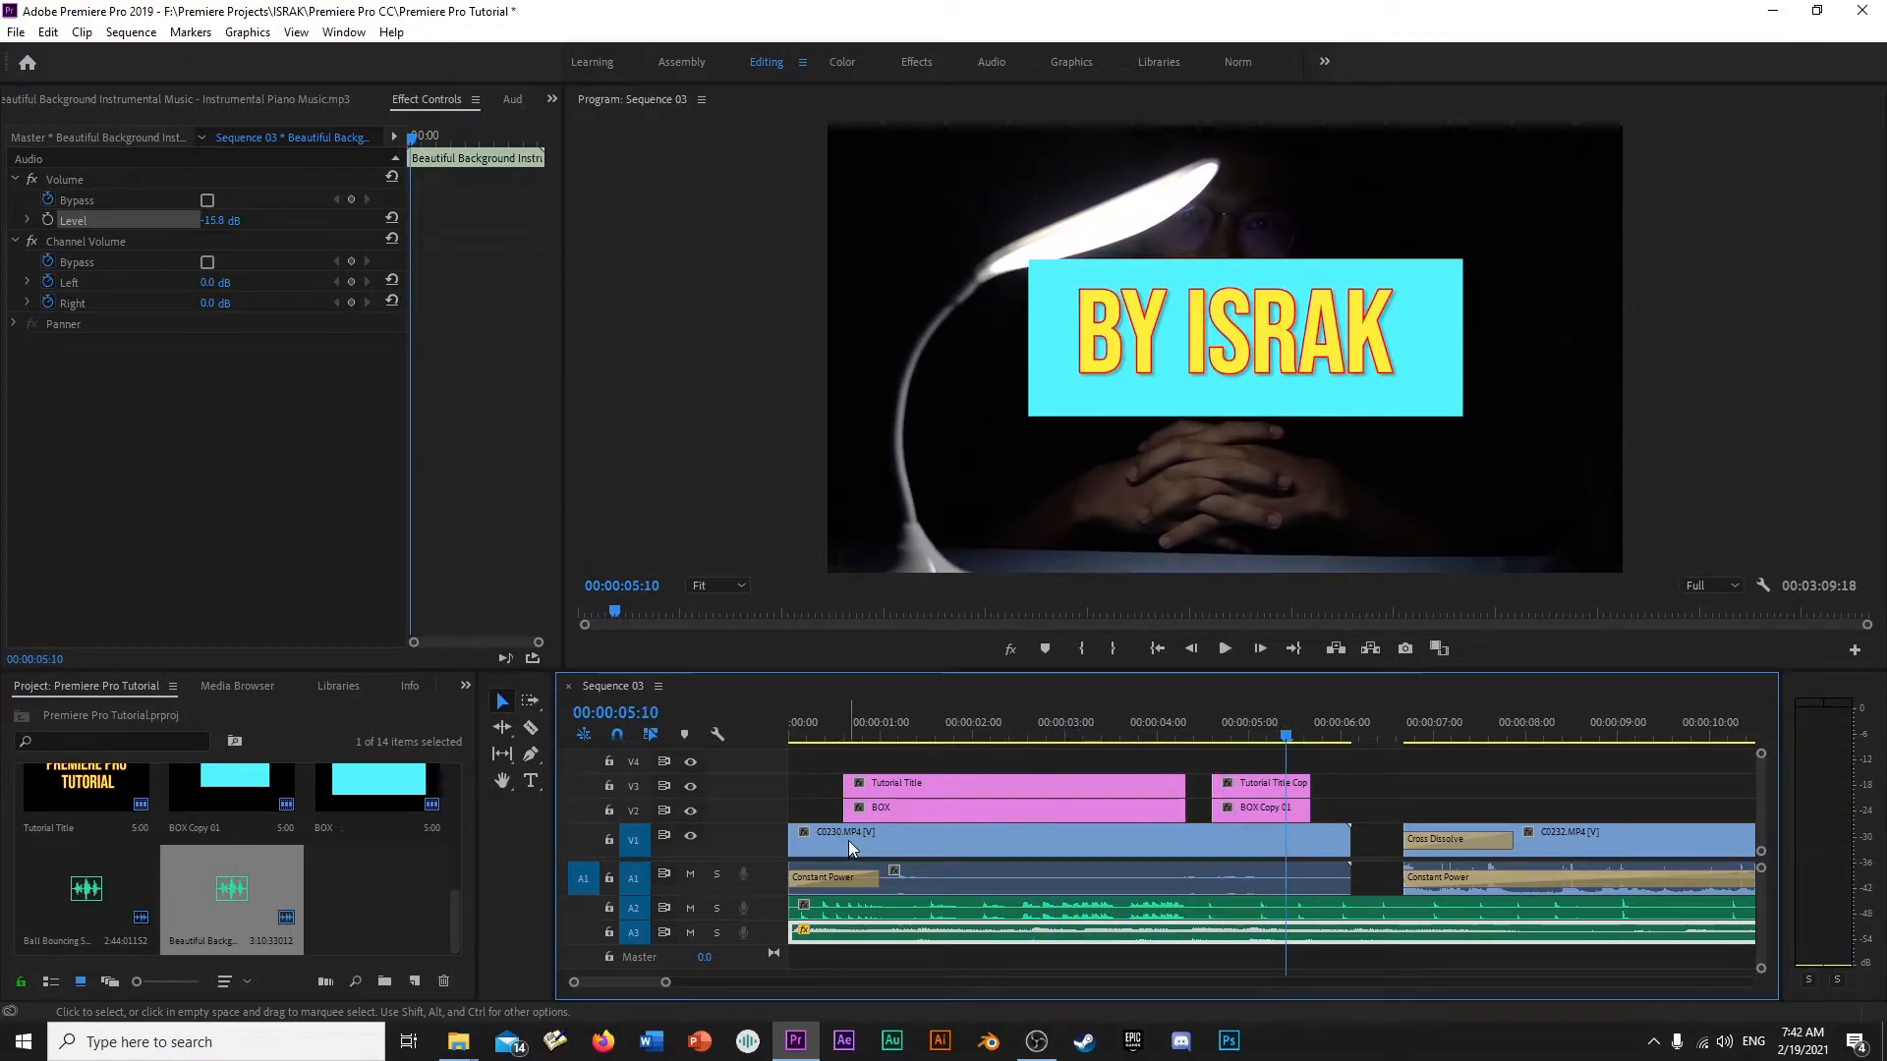
key(Home)
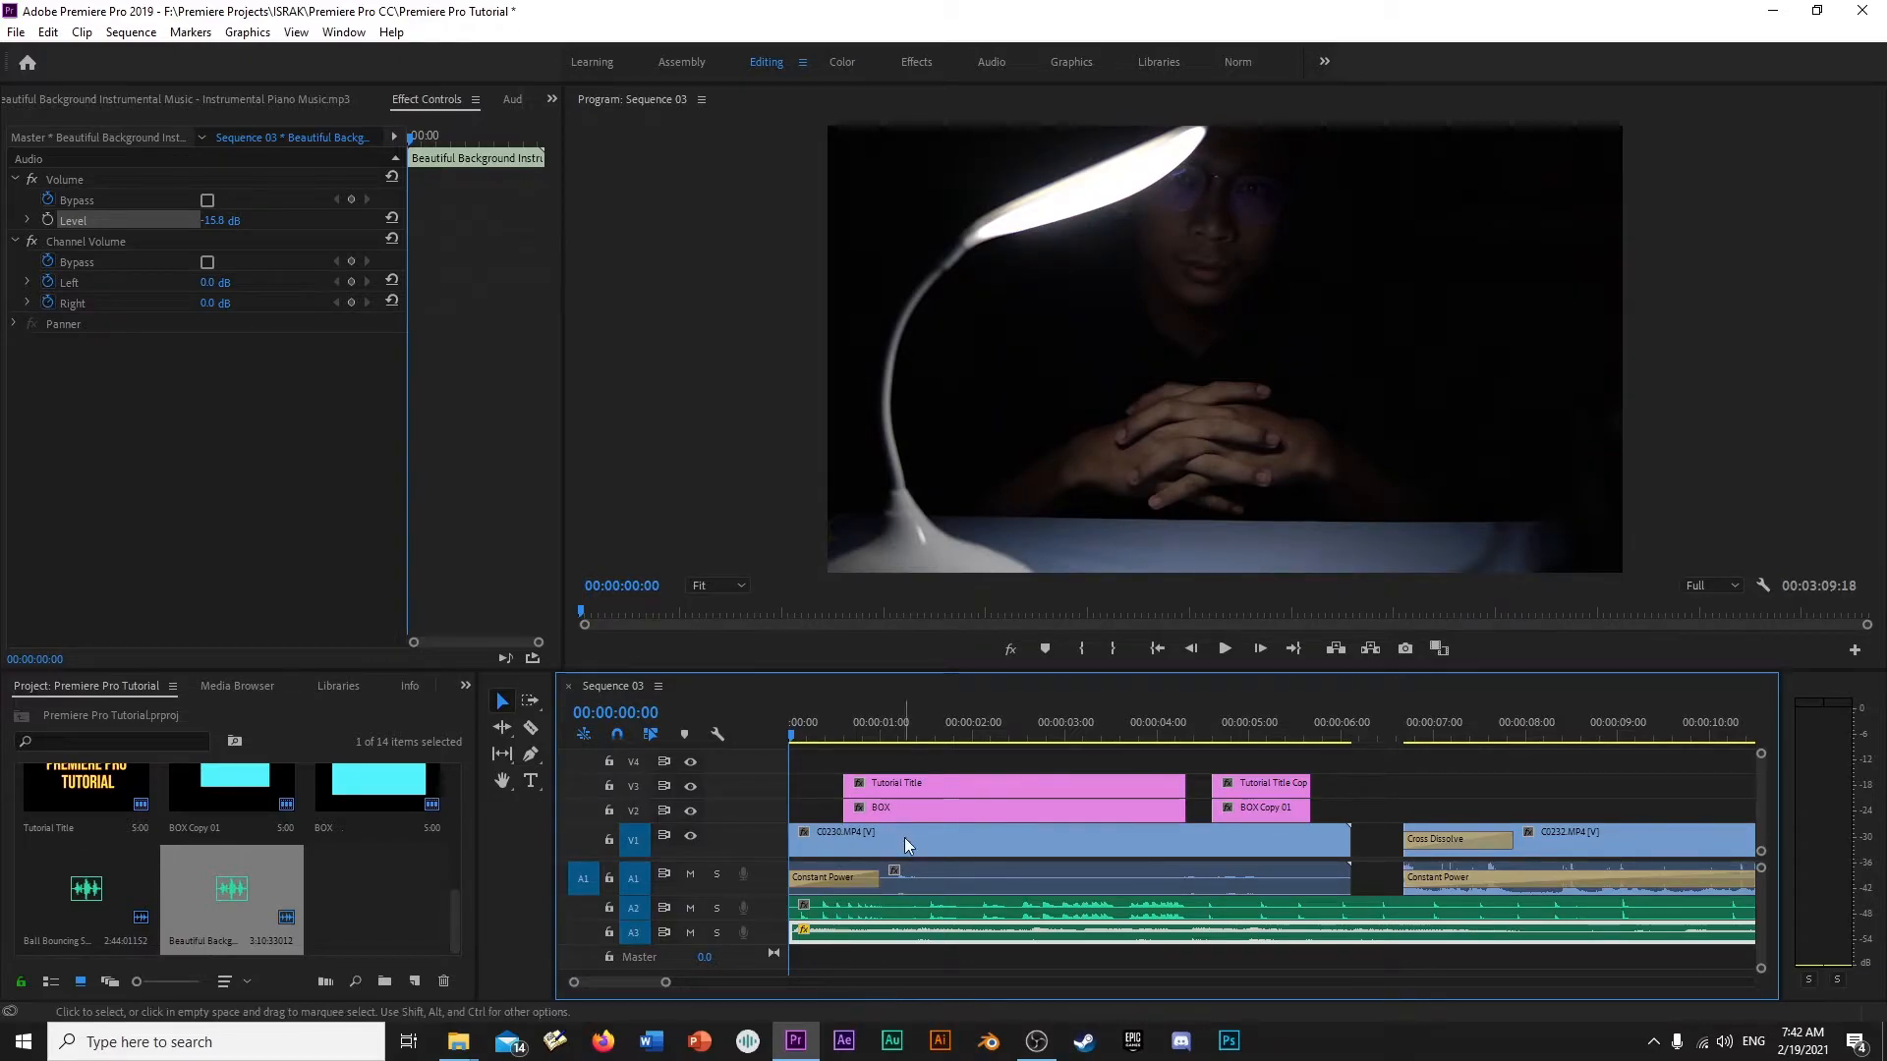
- Inspect the volume settings of the C0230.MP4, ball bouncing and piano music clips on tracks A1 to A3
click(994, 872)
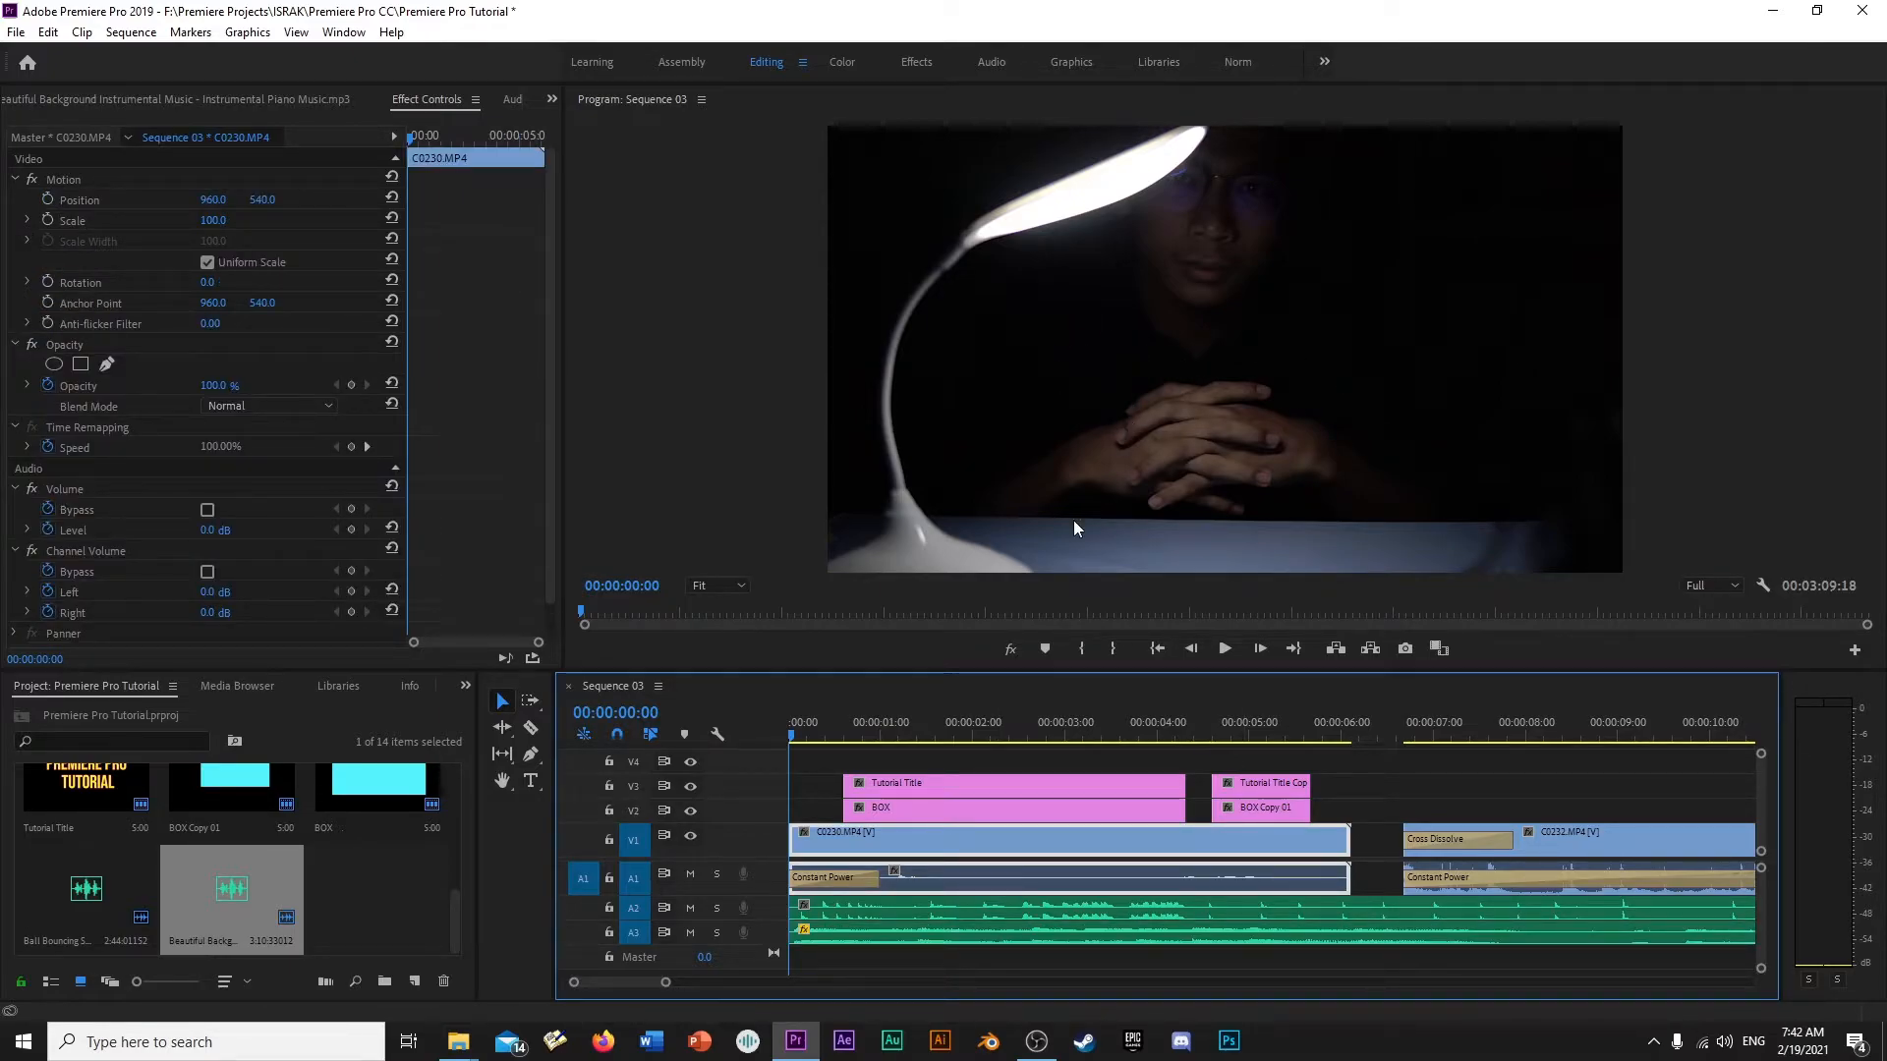
click(973, 911)
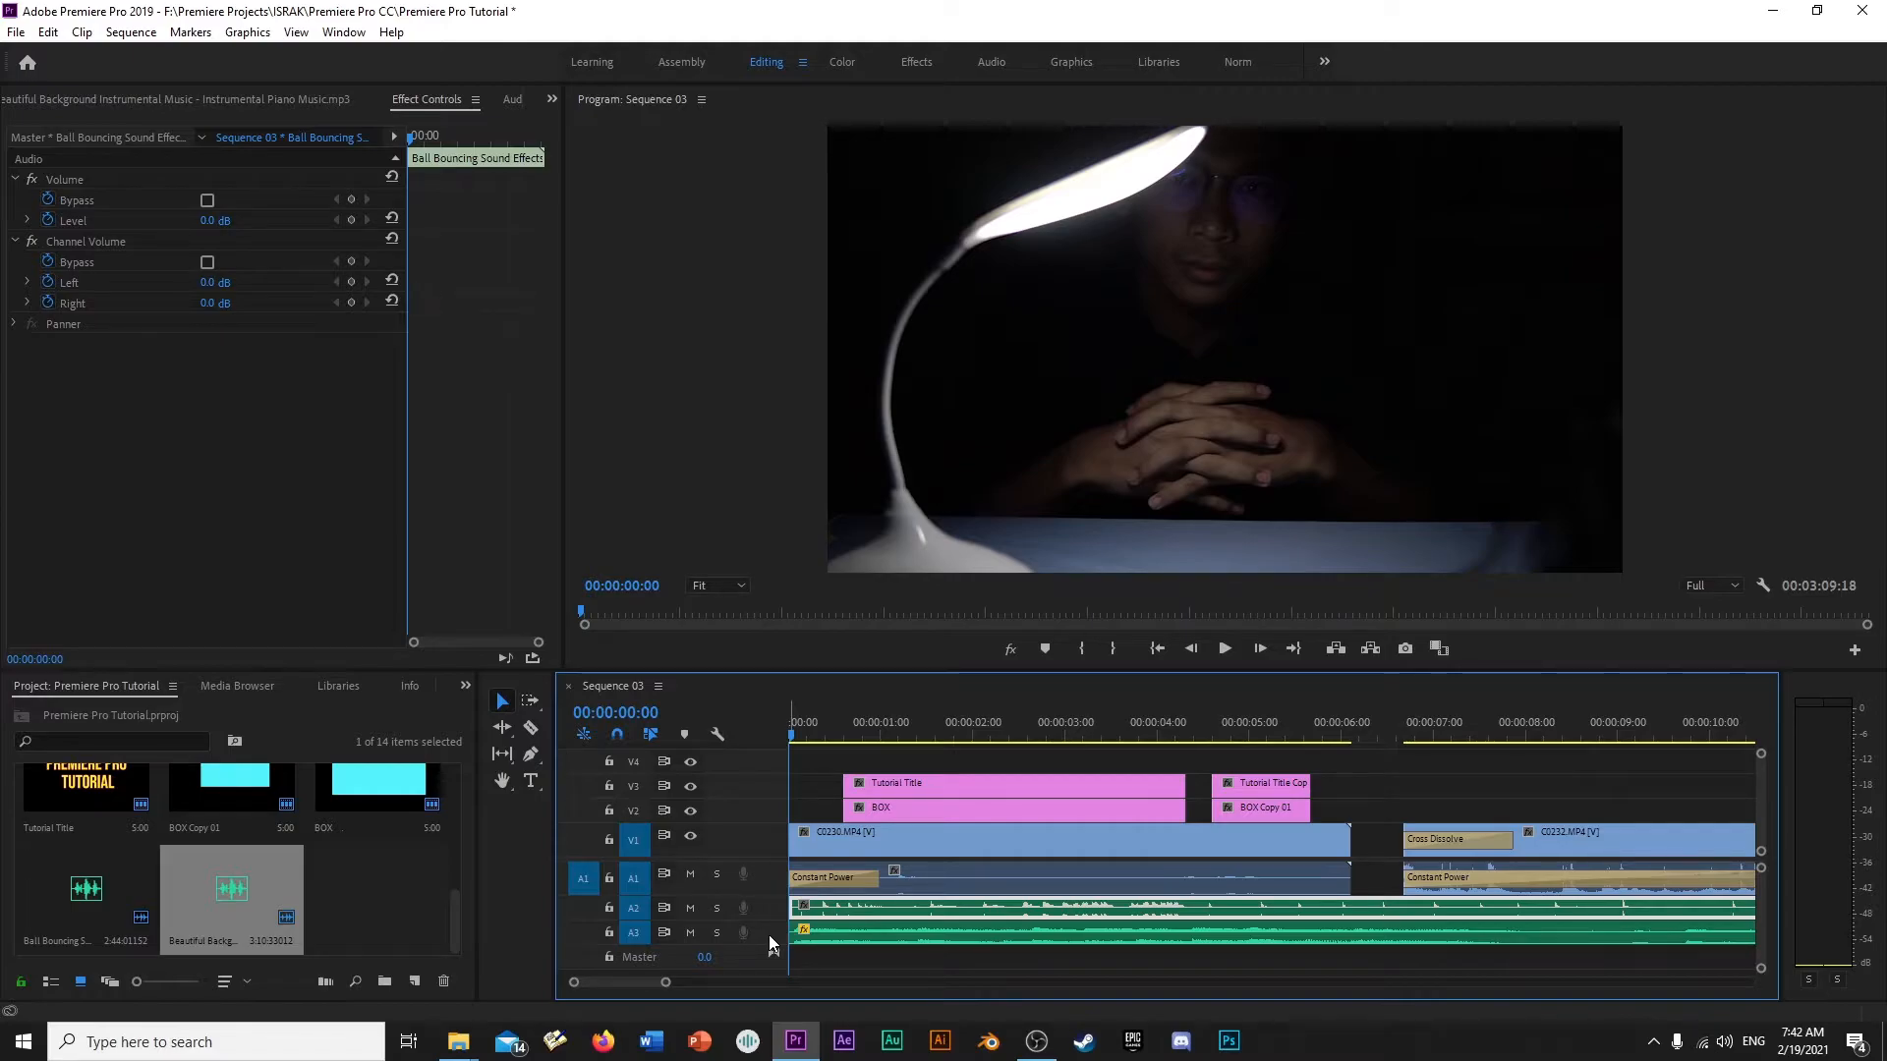
click(845, 930)
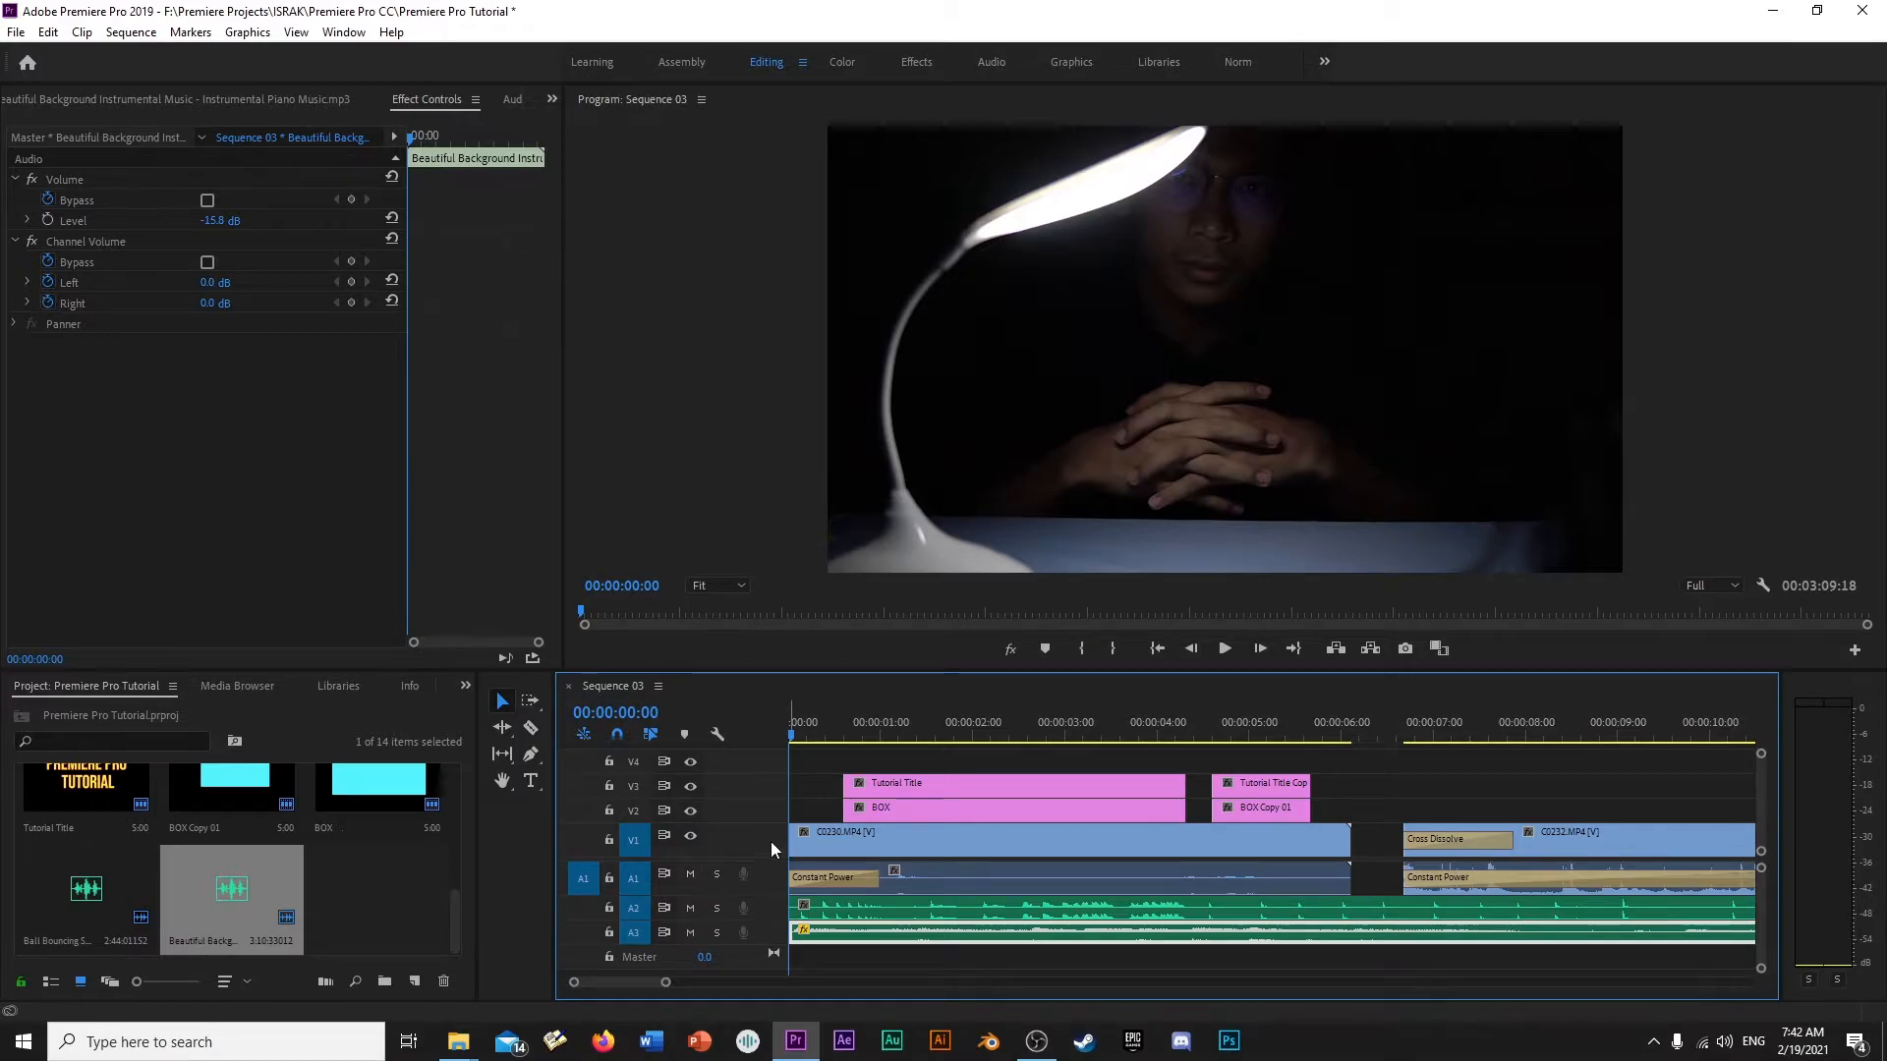
drag(794, 737, 895, 735)
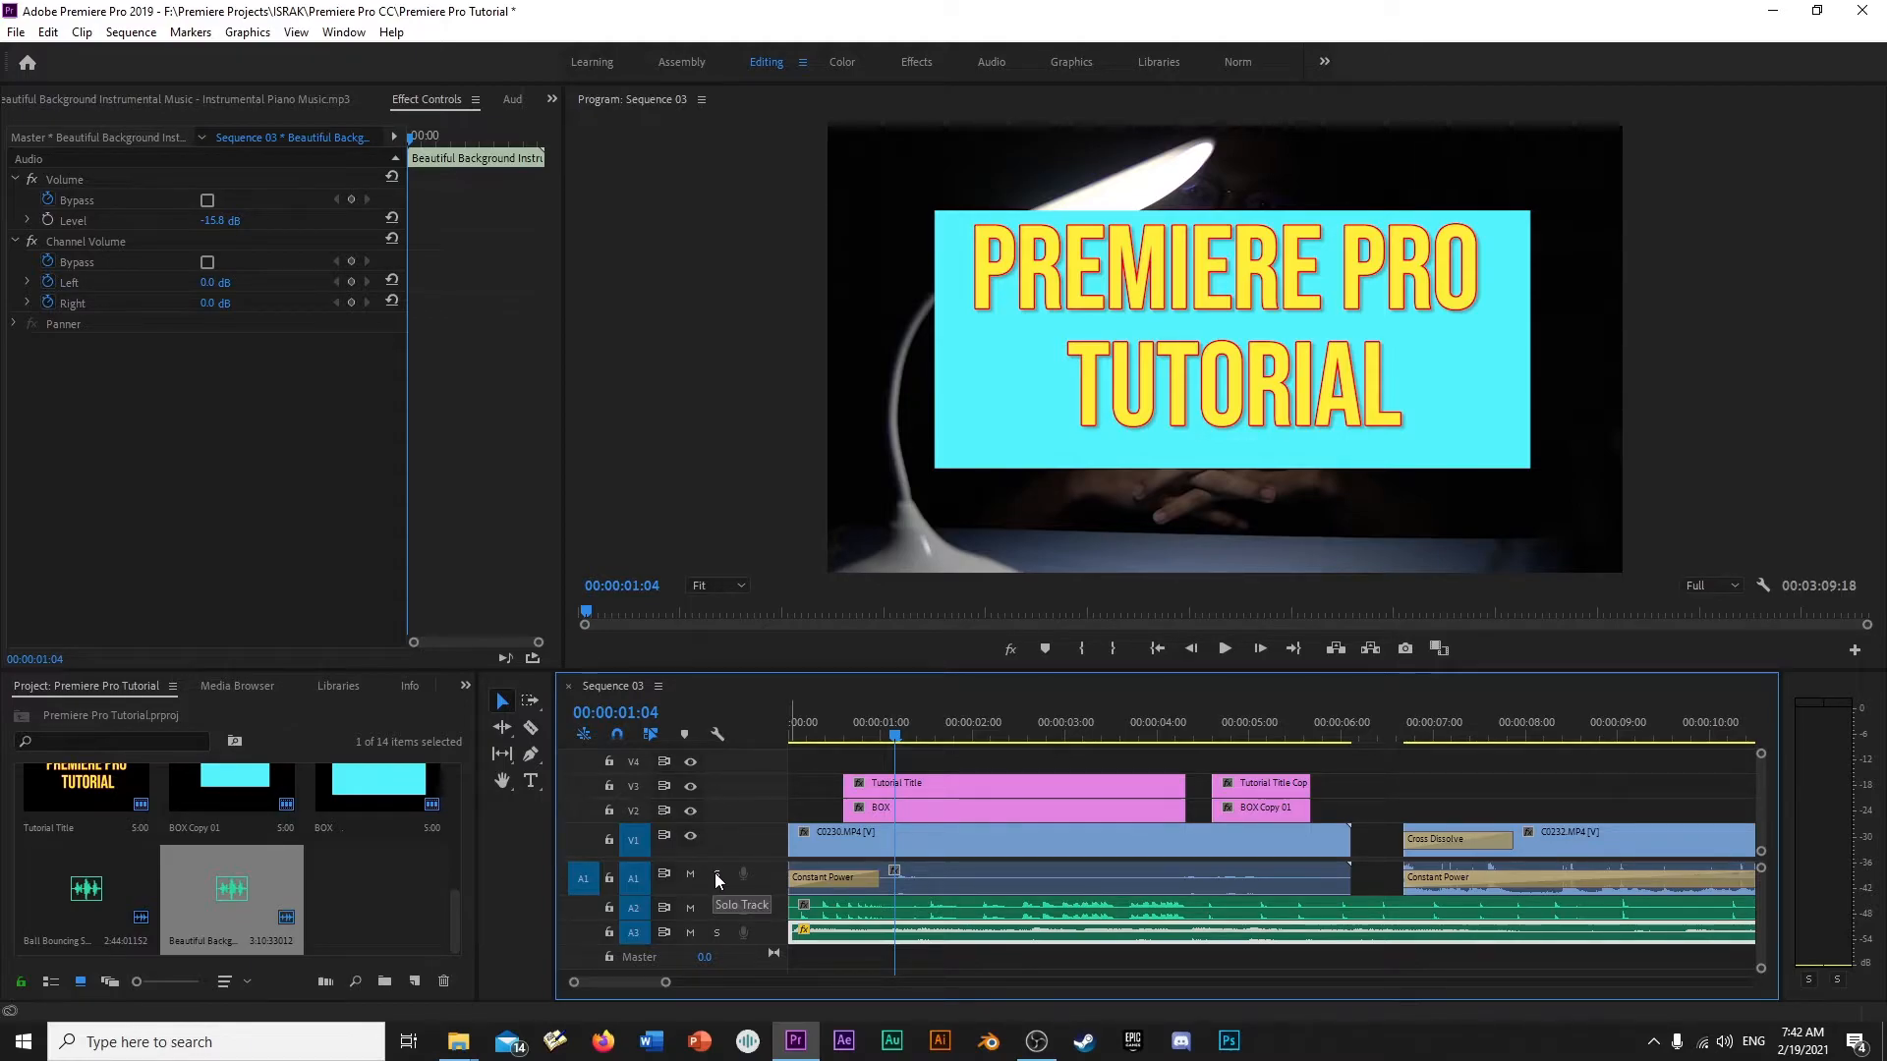
click(805, 735)
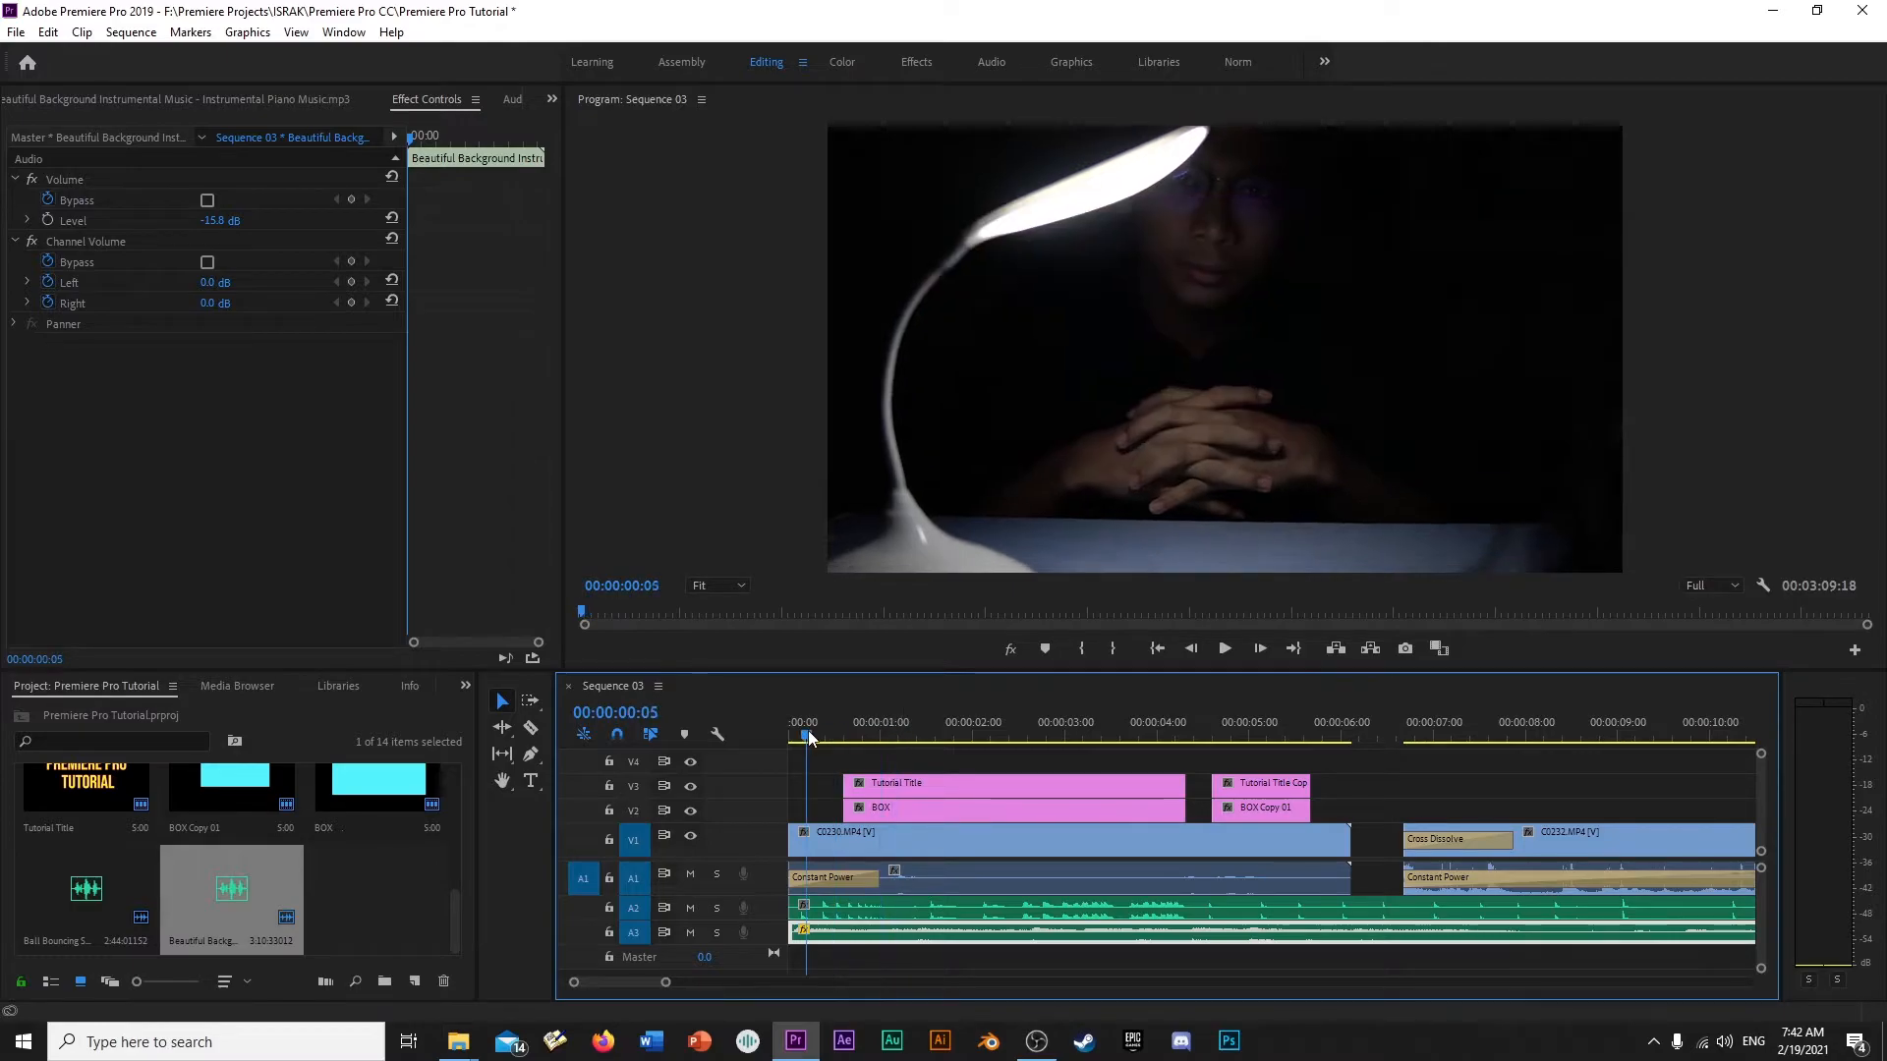
drag(808, 738, 841, 729)
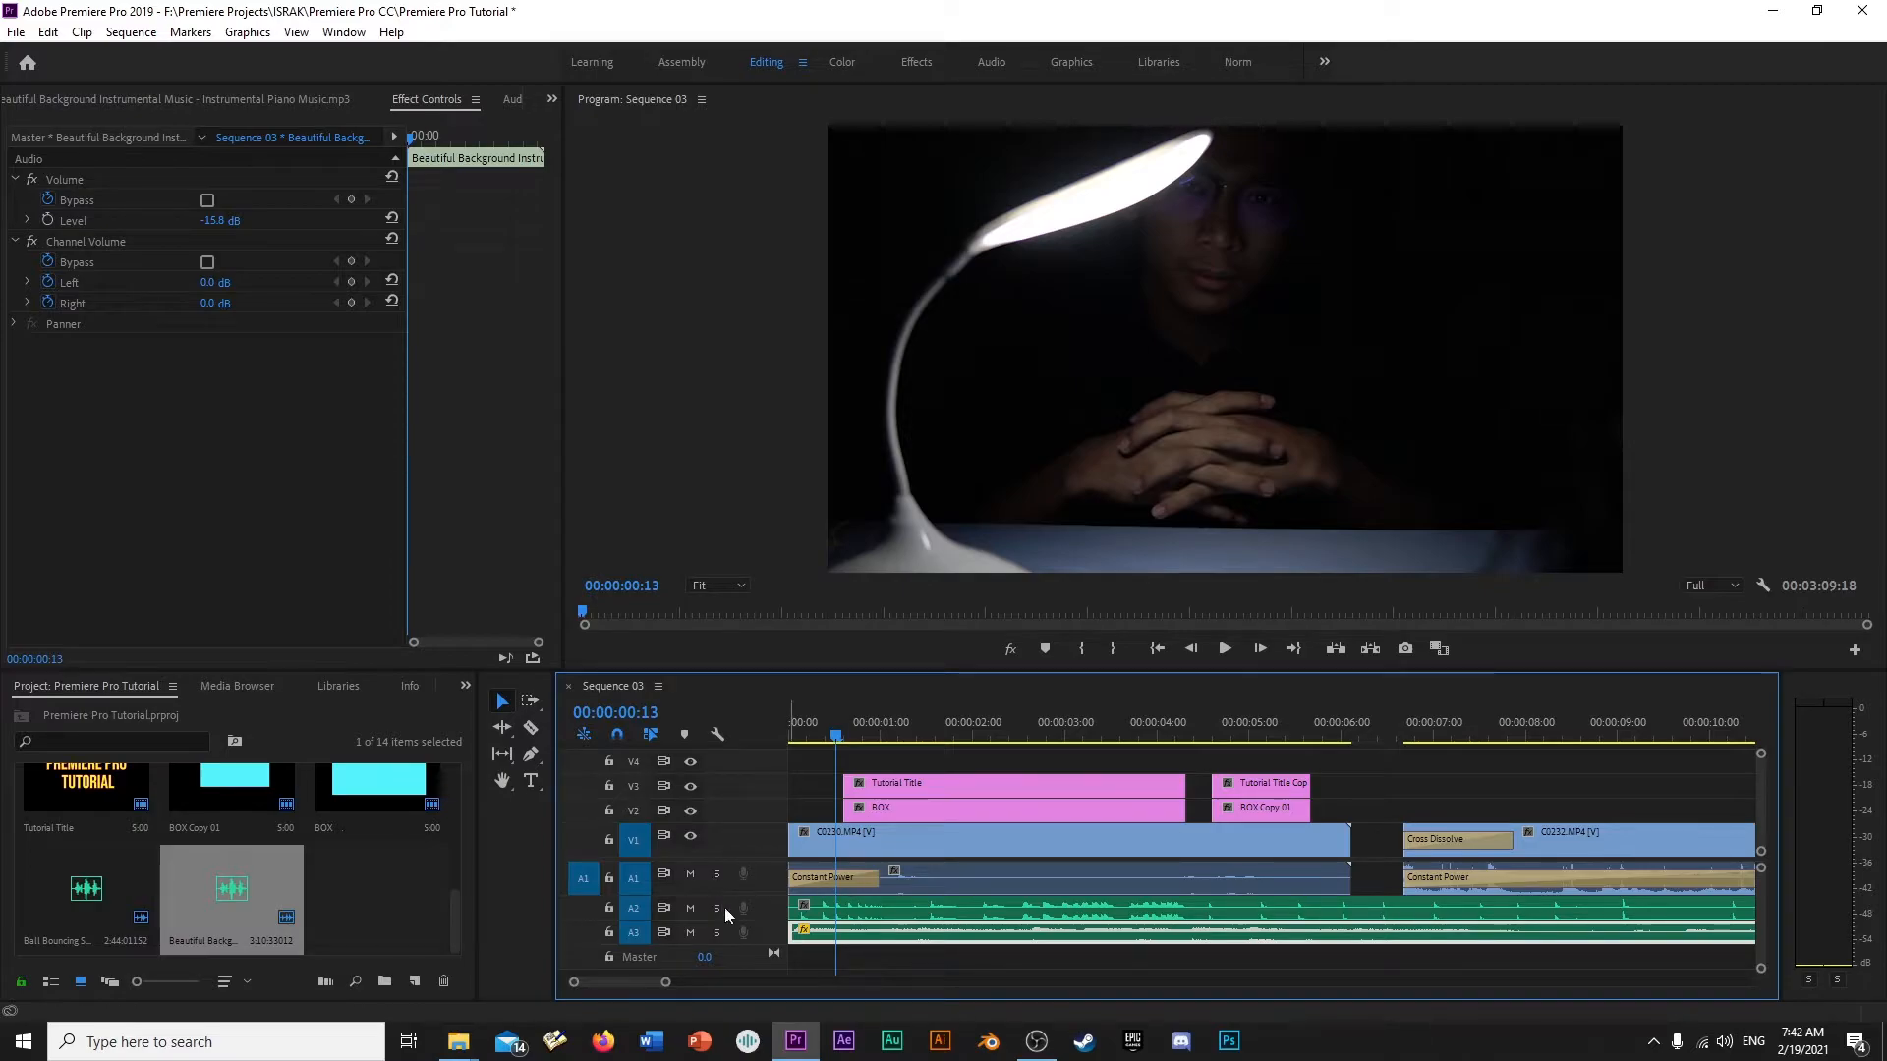
- Solo track A1 with the C0230.MP4 audio, play the sequence from the start, and turn the solo off
click(971, 879)
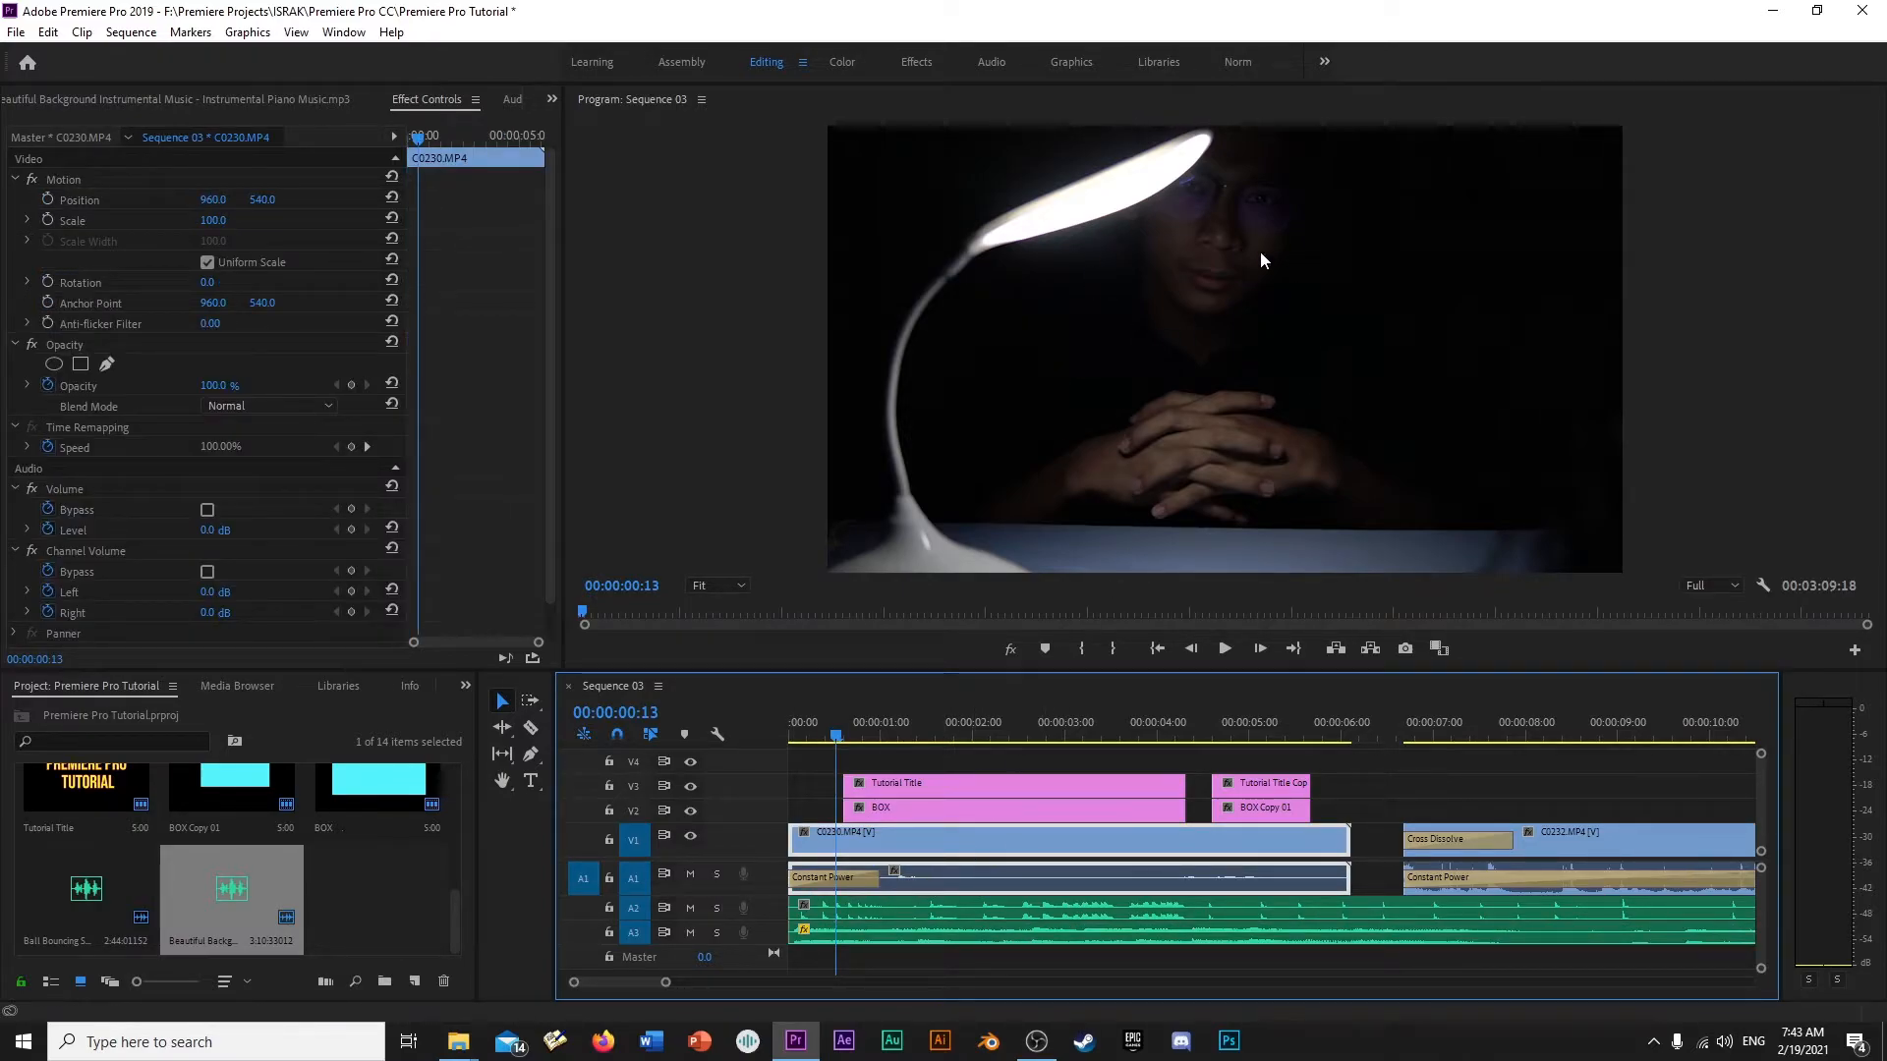
click(713, 874)
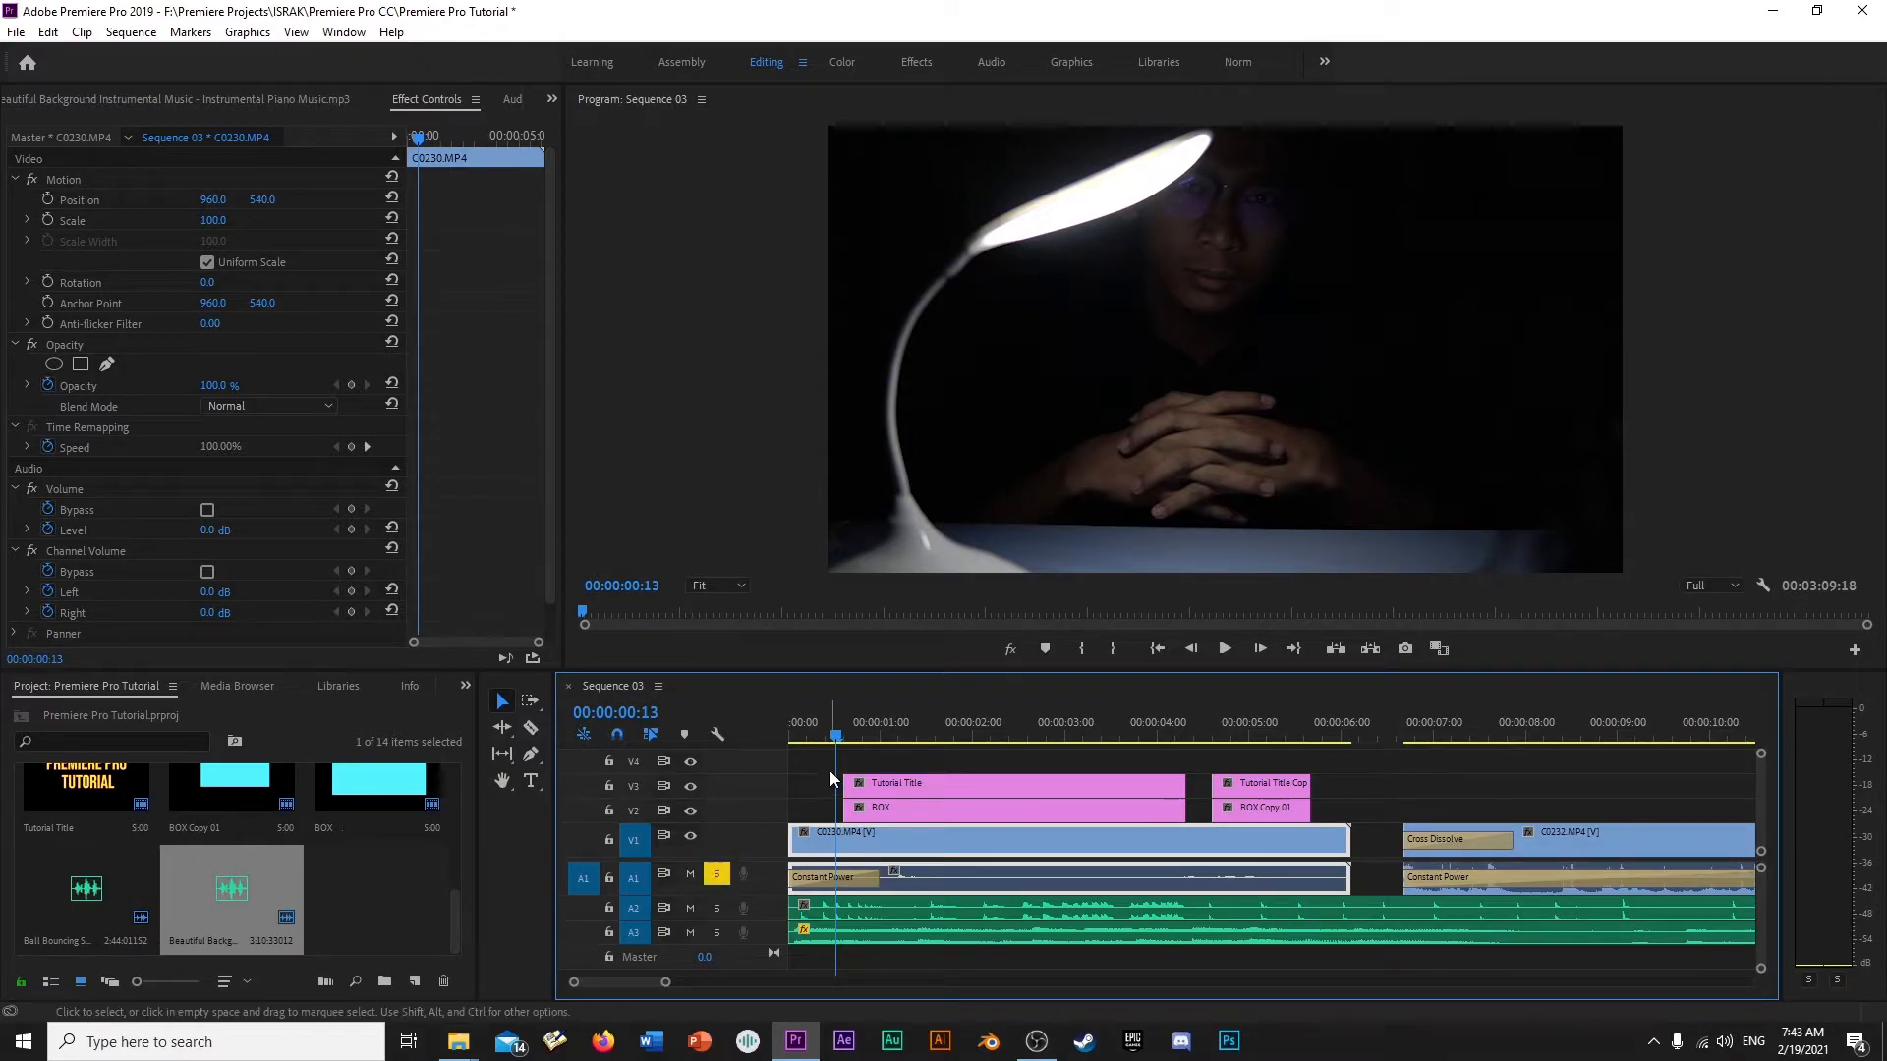
drag(835, 729, 786, 728)
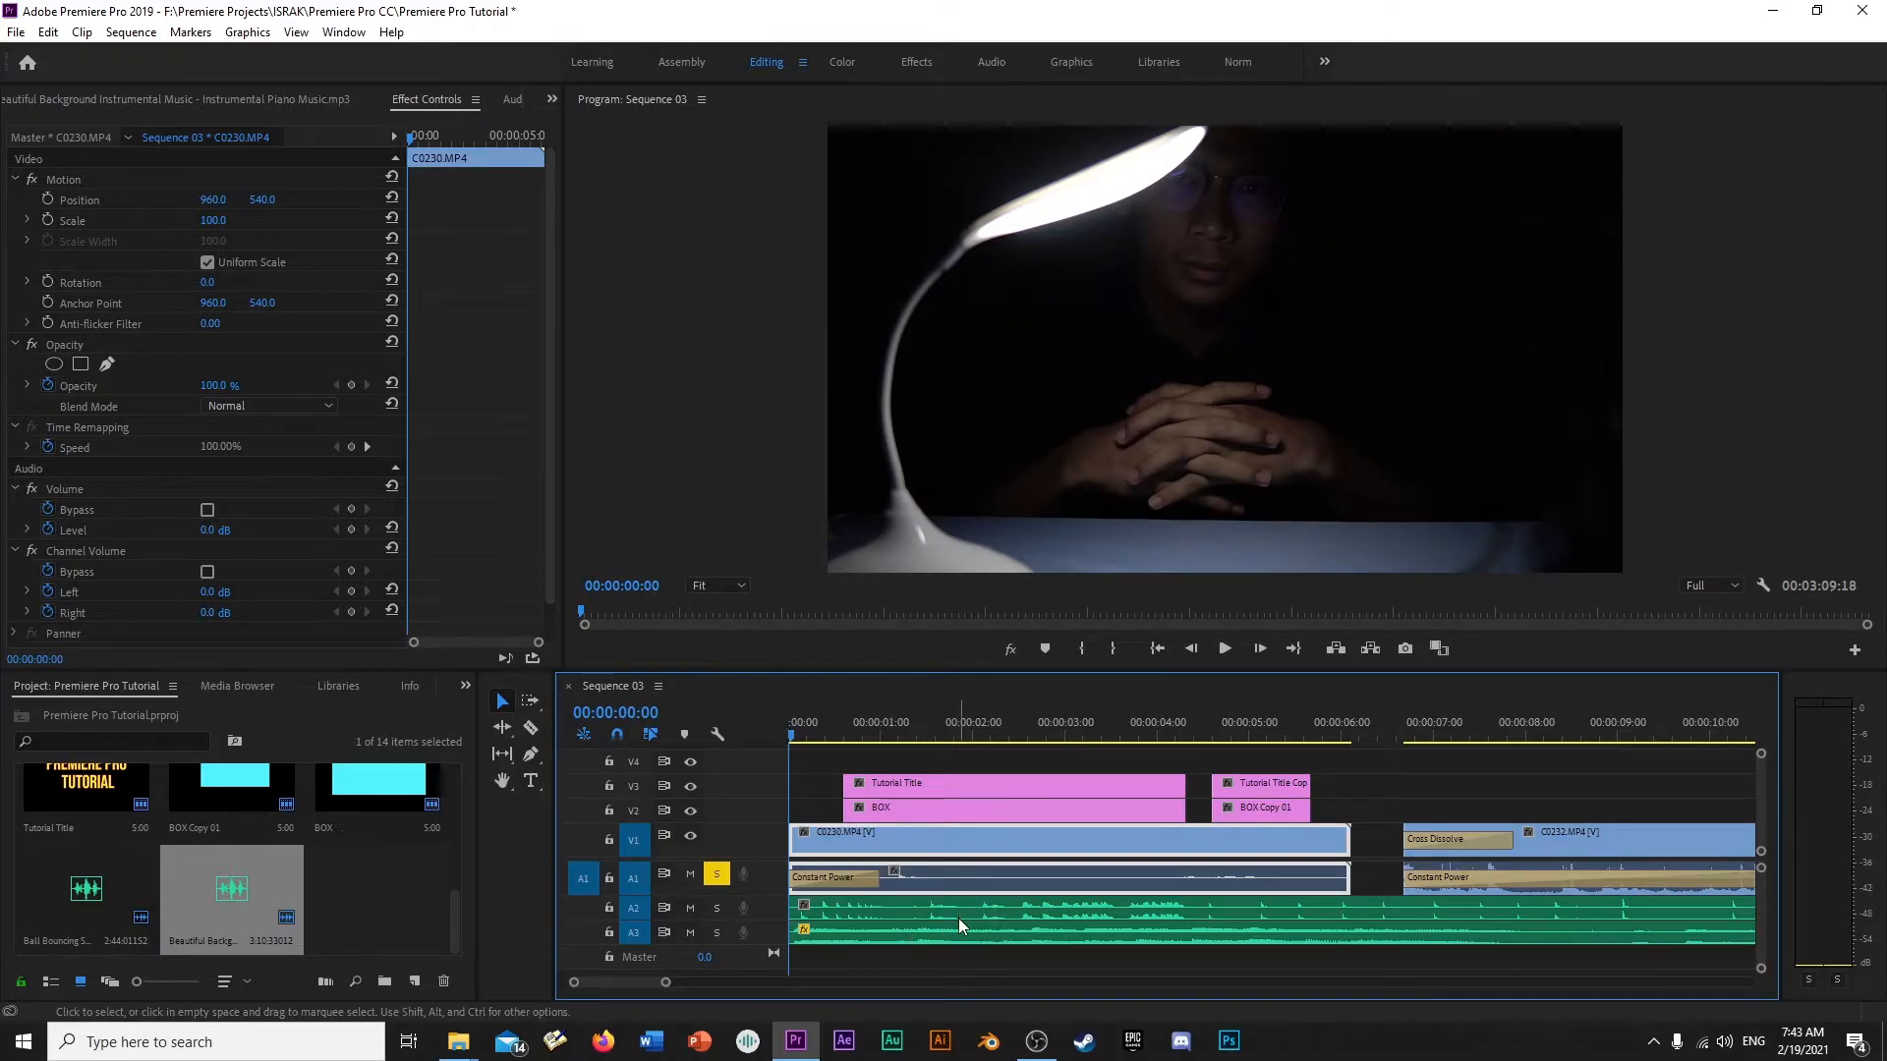
key(space)
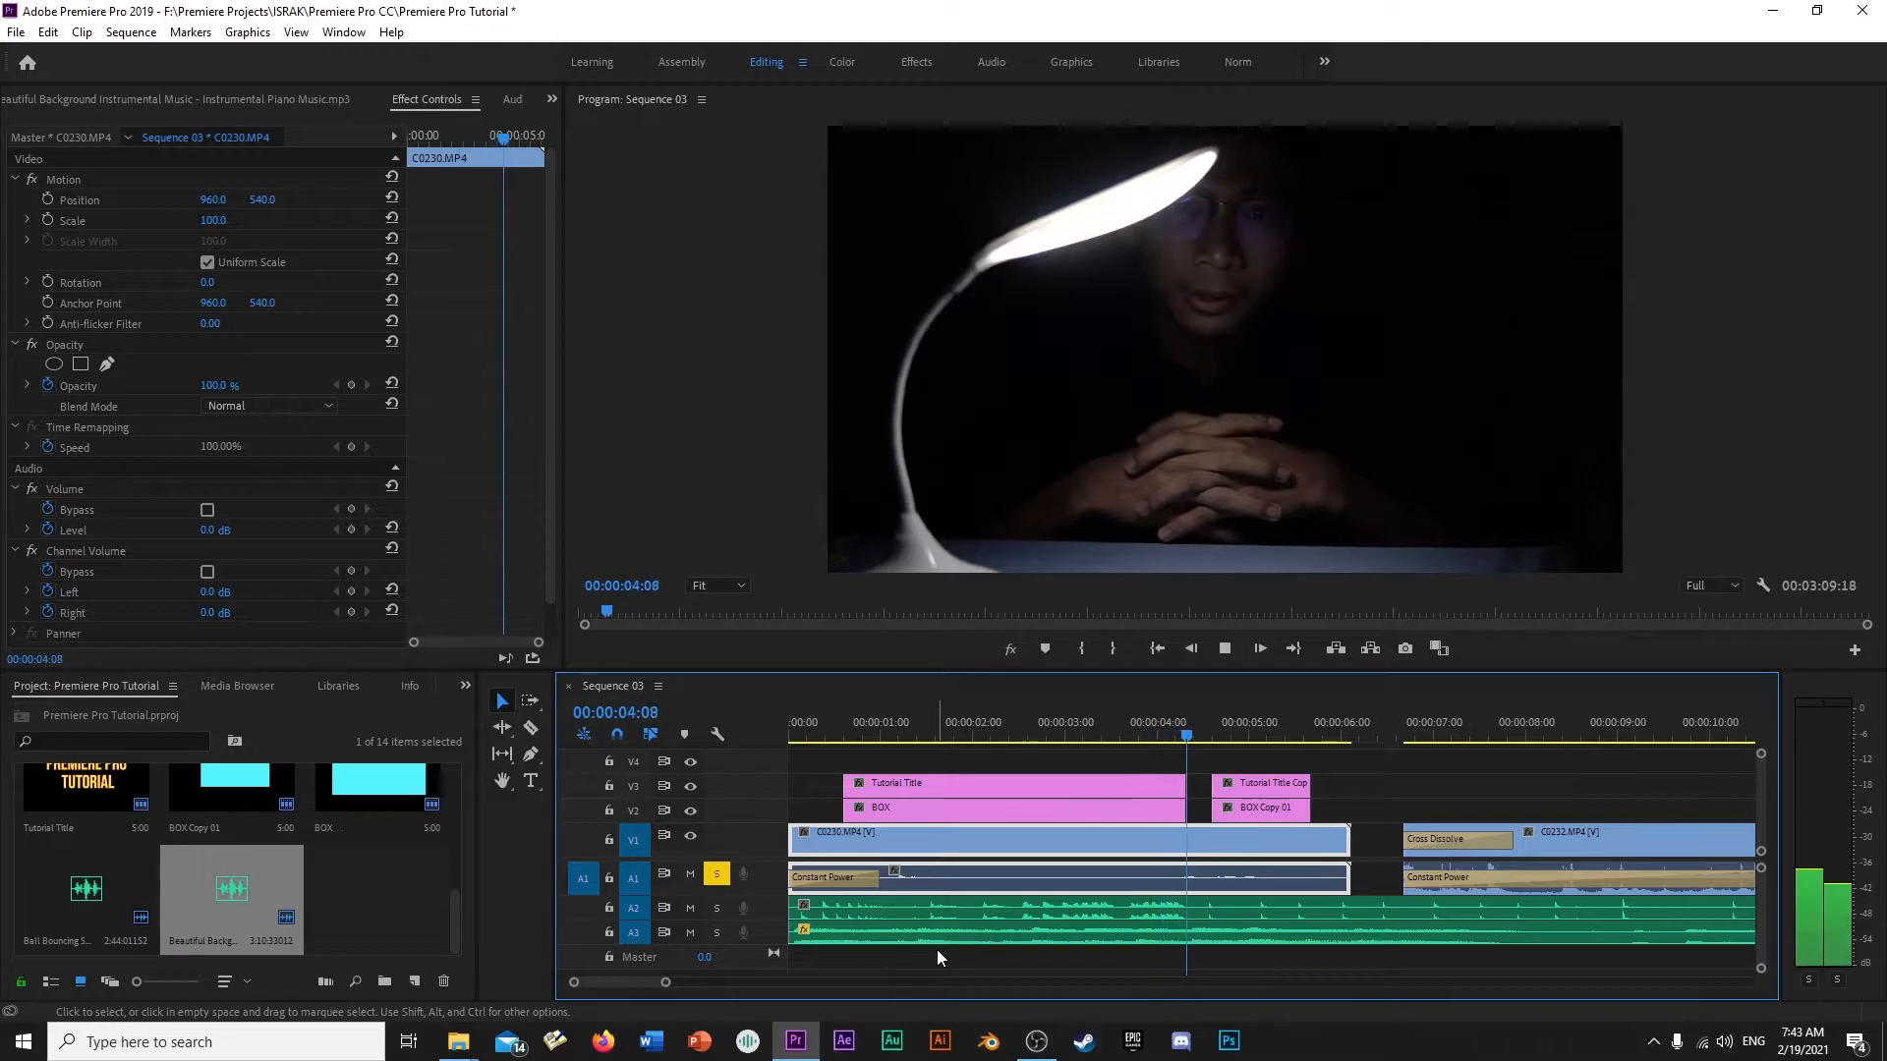
key(space)
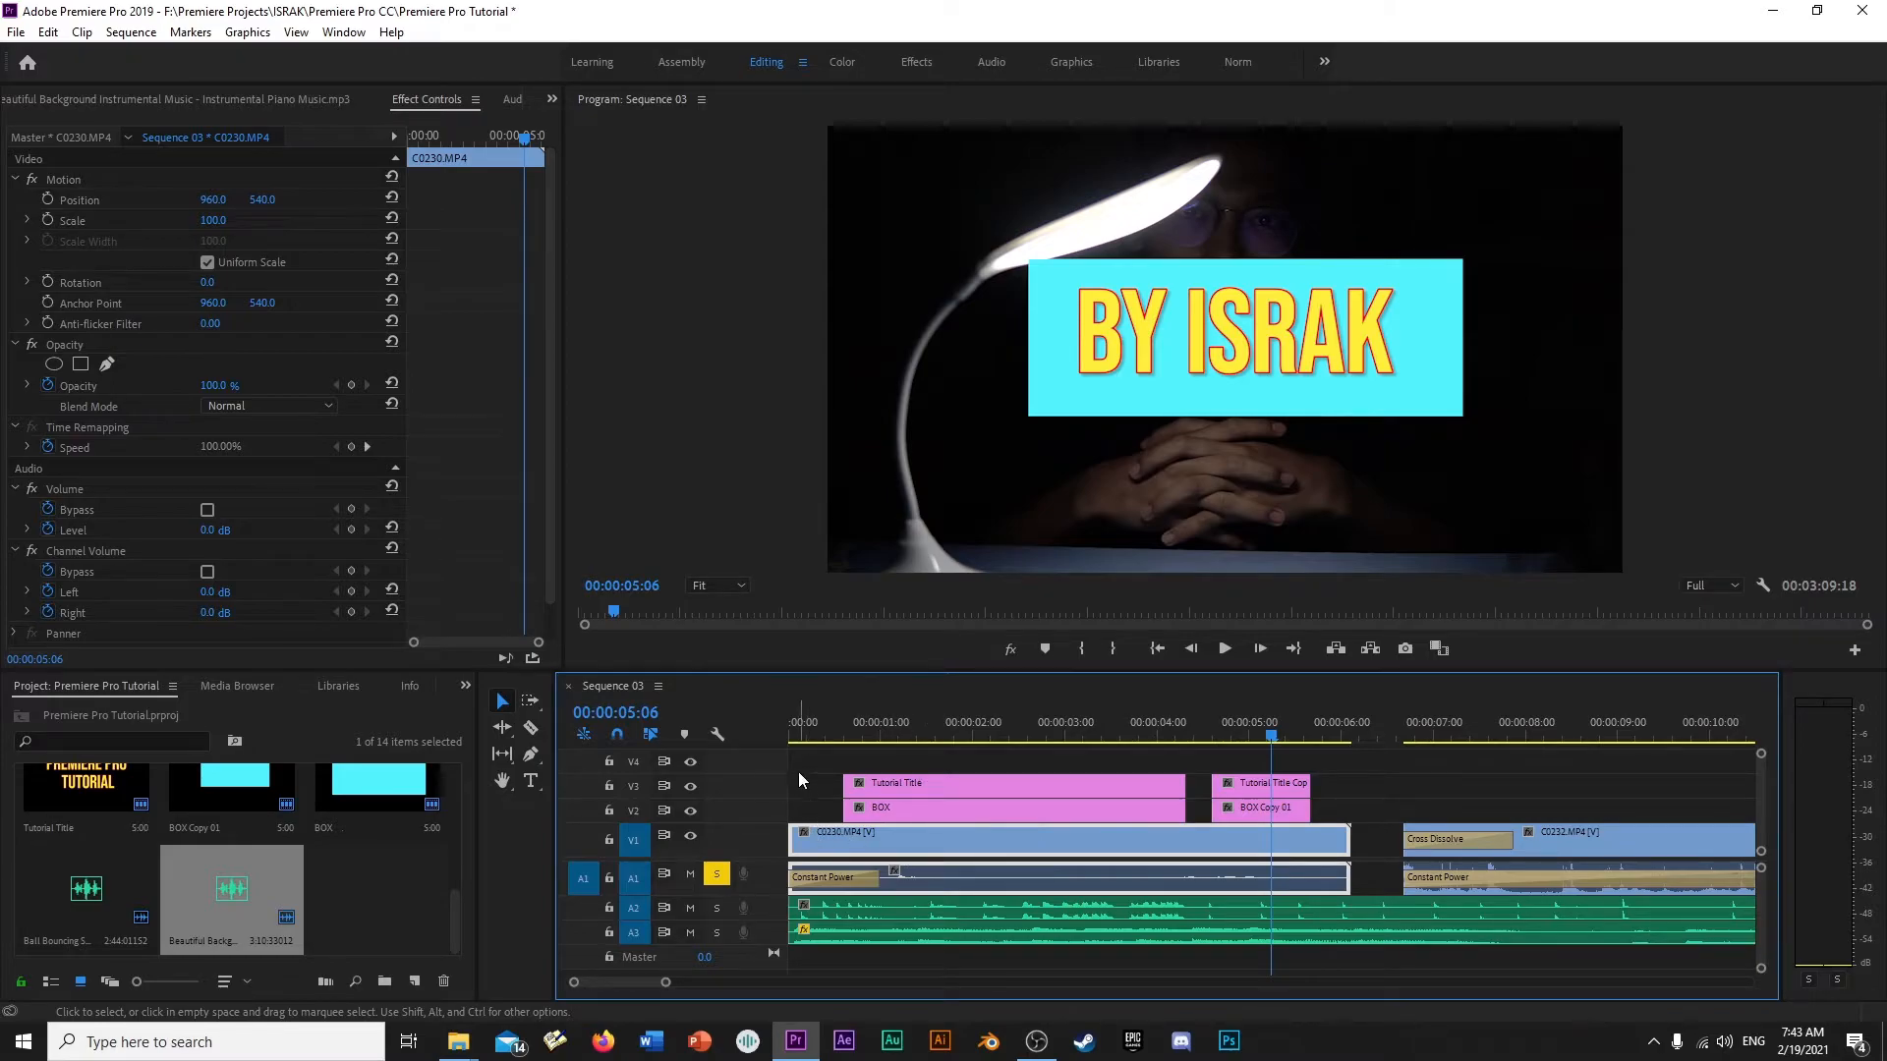
mouse_move(862, 730)
mouse_down()
mouse_move(788, 727)
mouse_move(833, 727)
mouse_up()
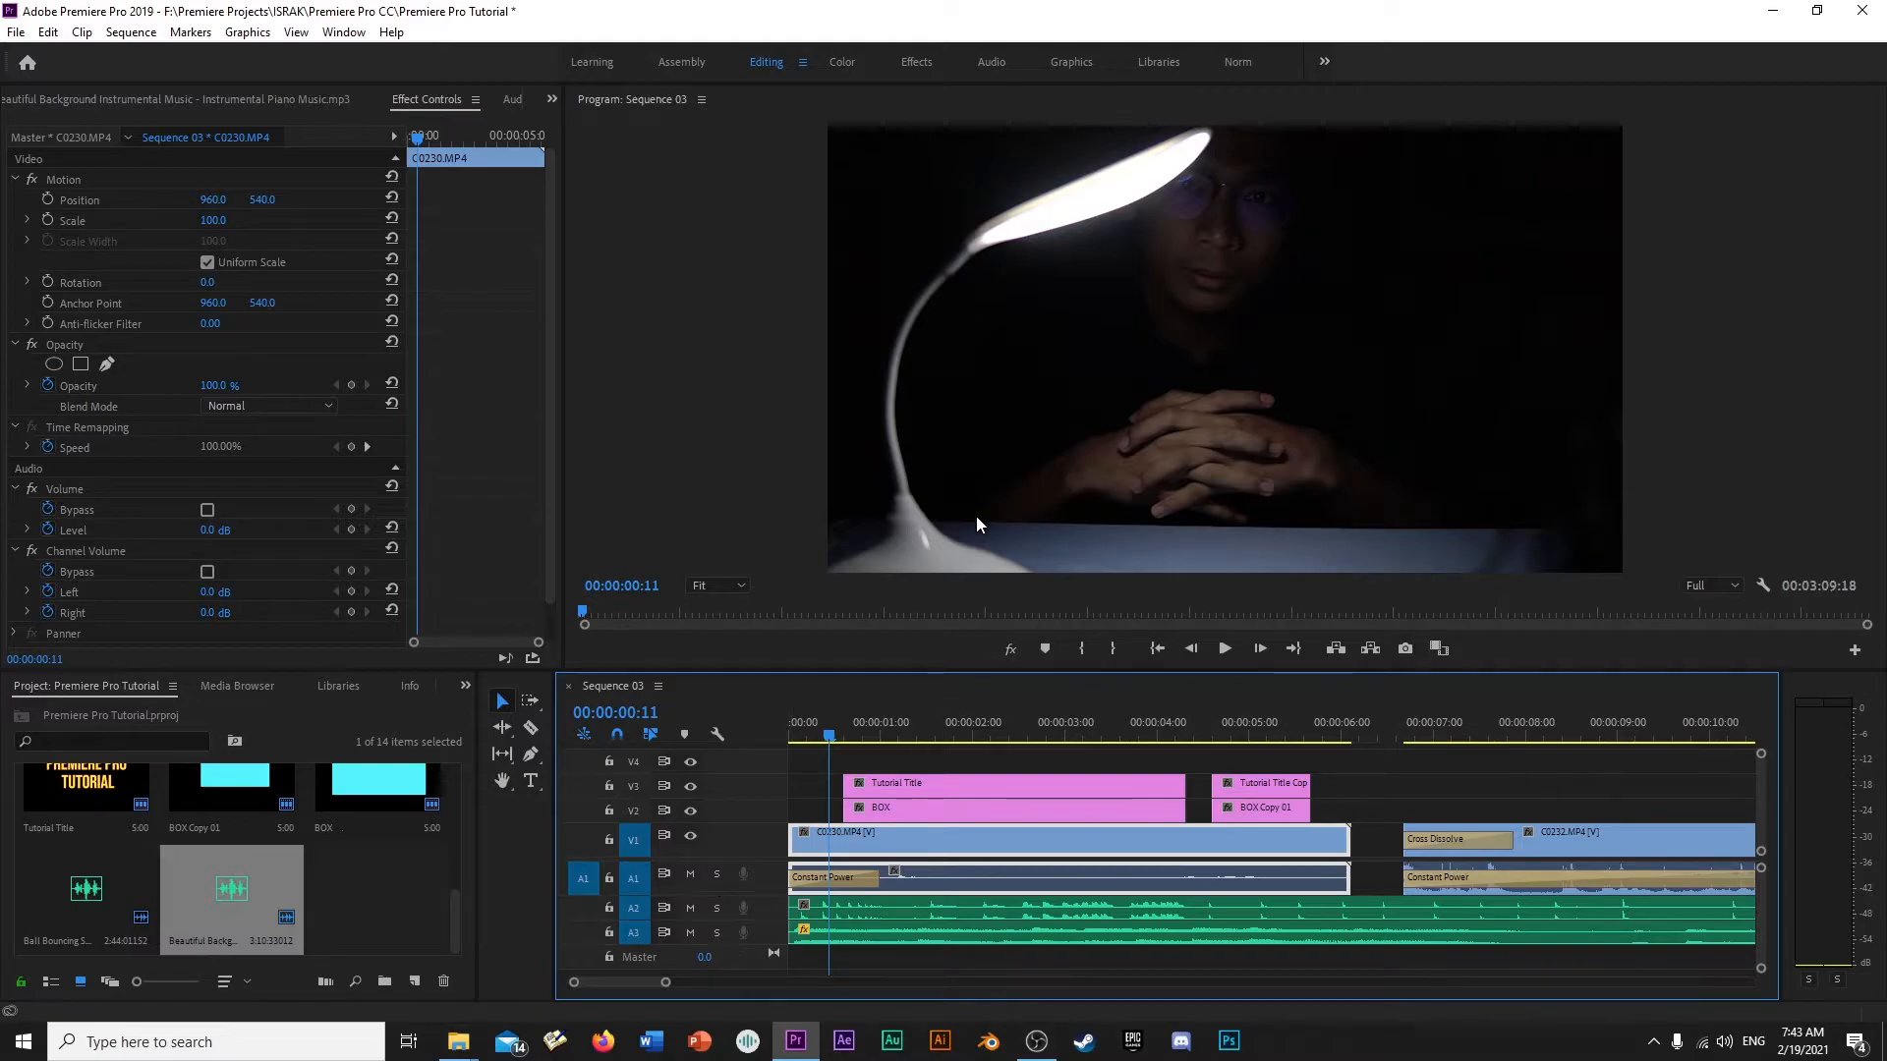
- Solo track A2 with the ball bouncing effect, play the sequence's opening, and turn the solo off
click(716, 909)
key(space)
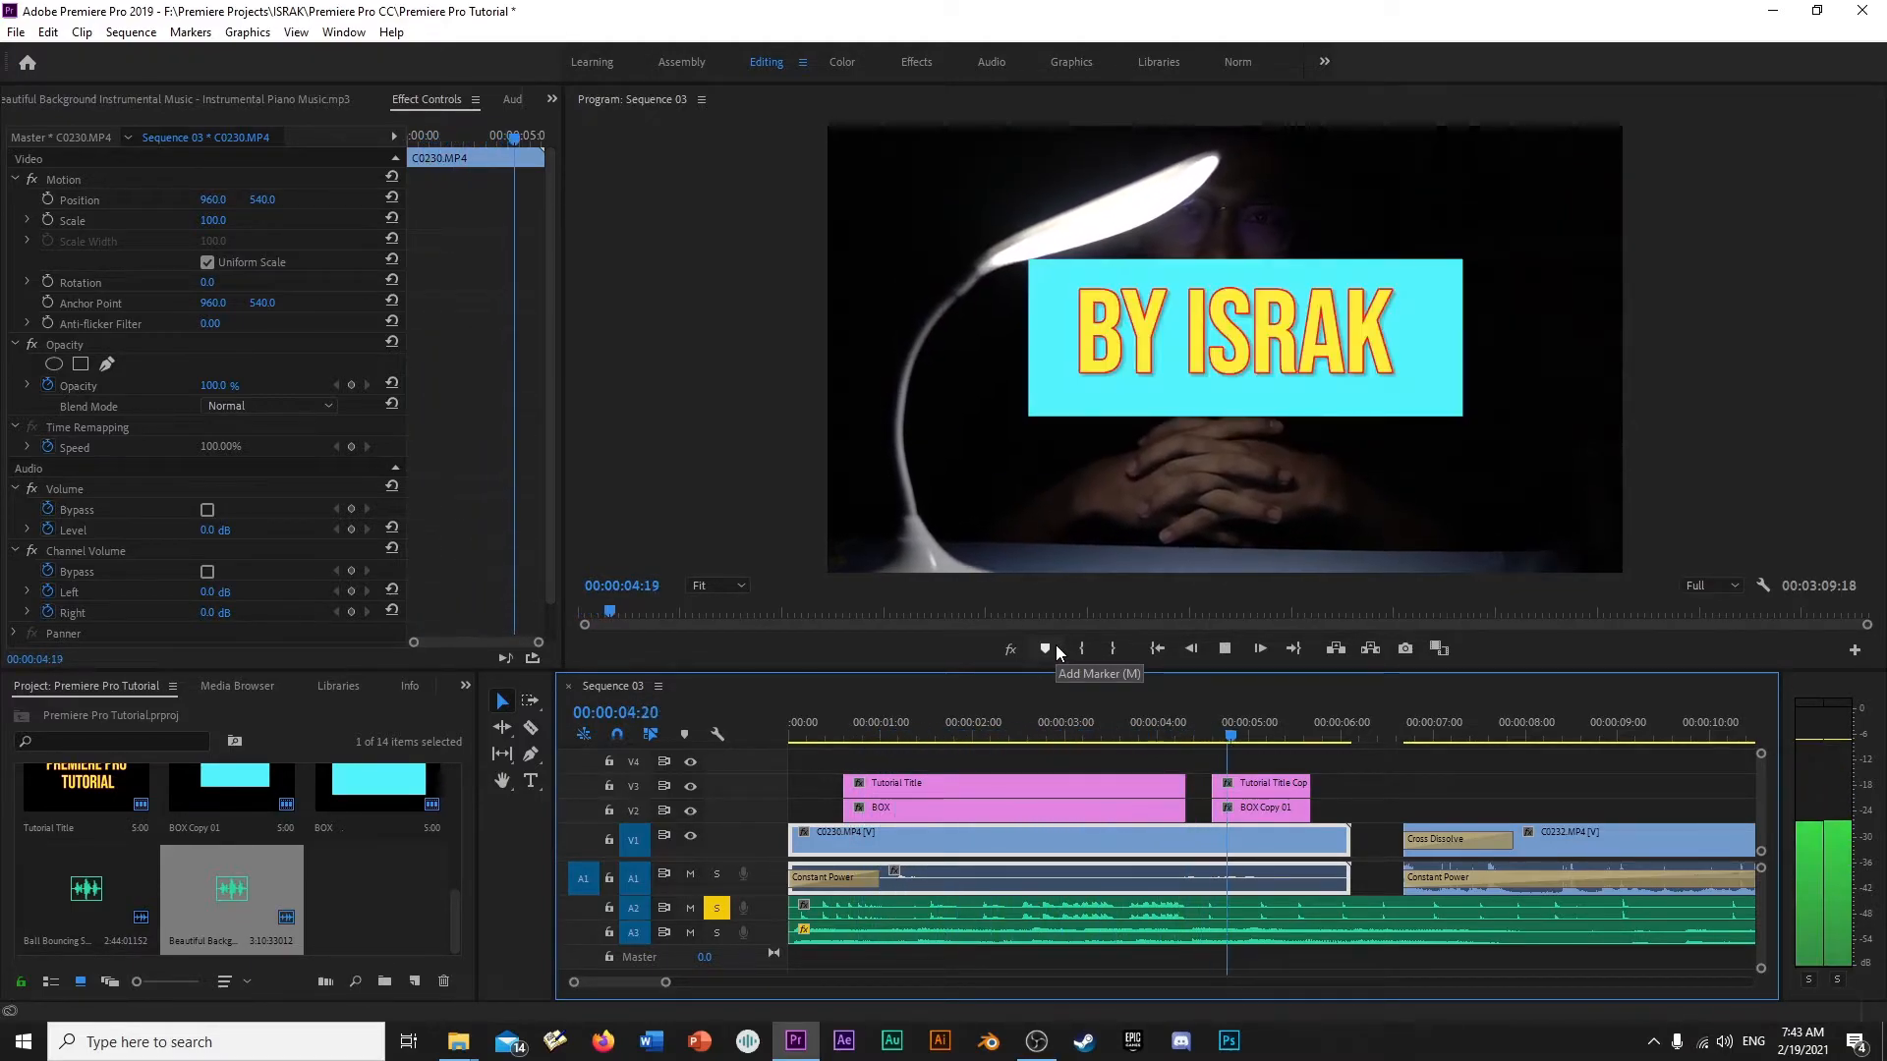
drag(953, 727, 821, 745)
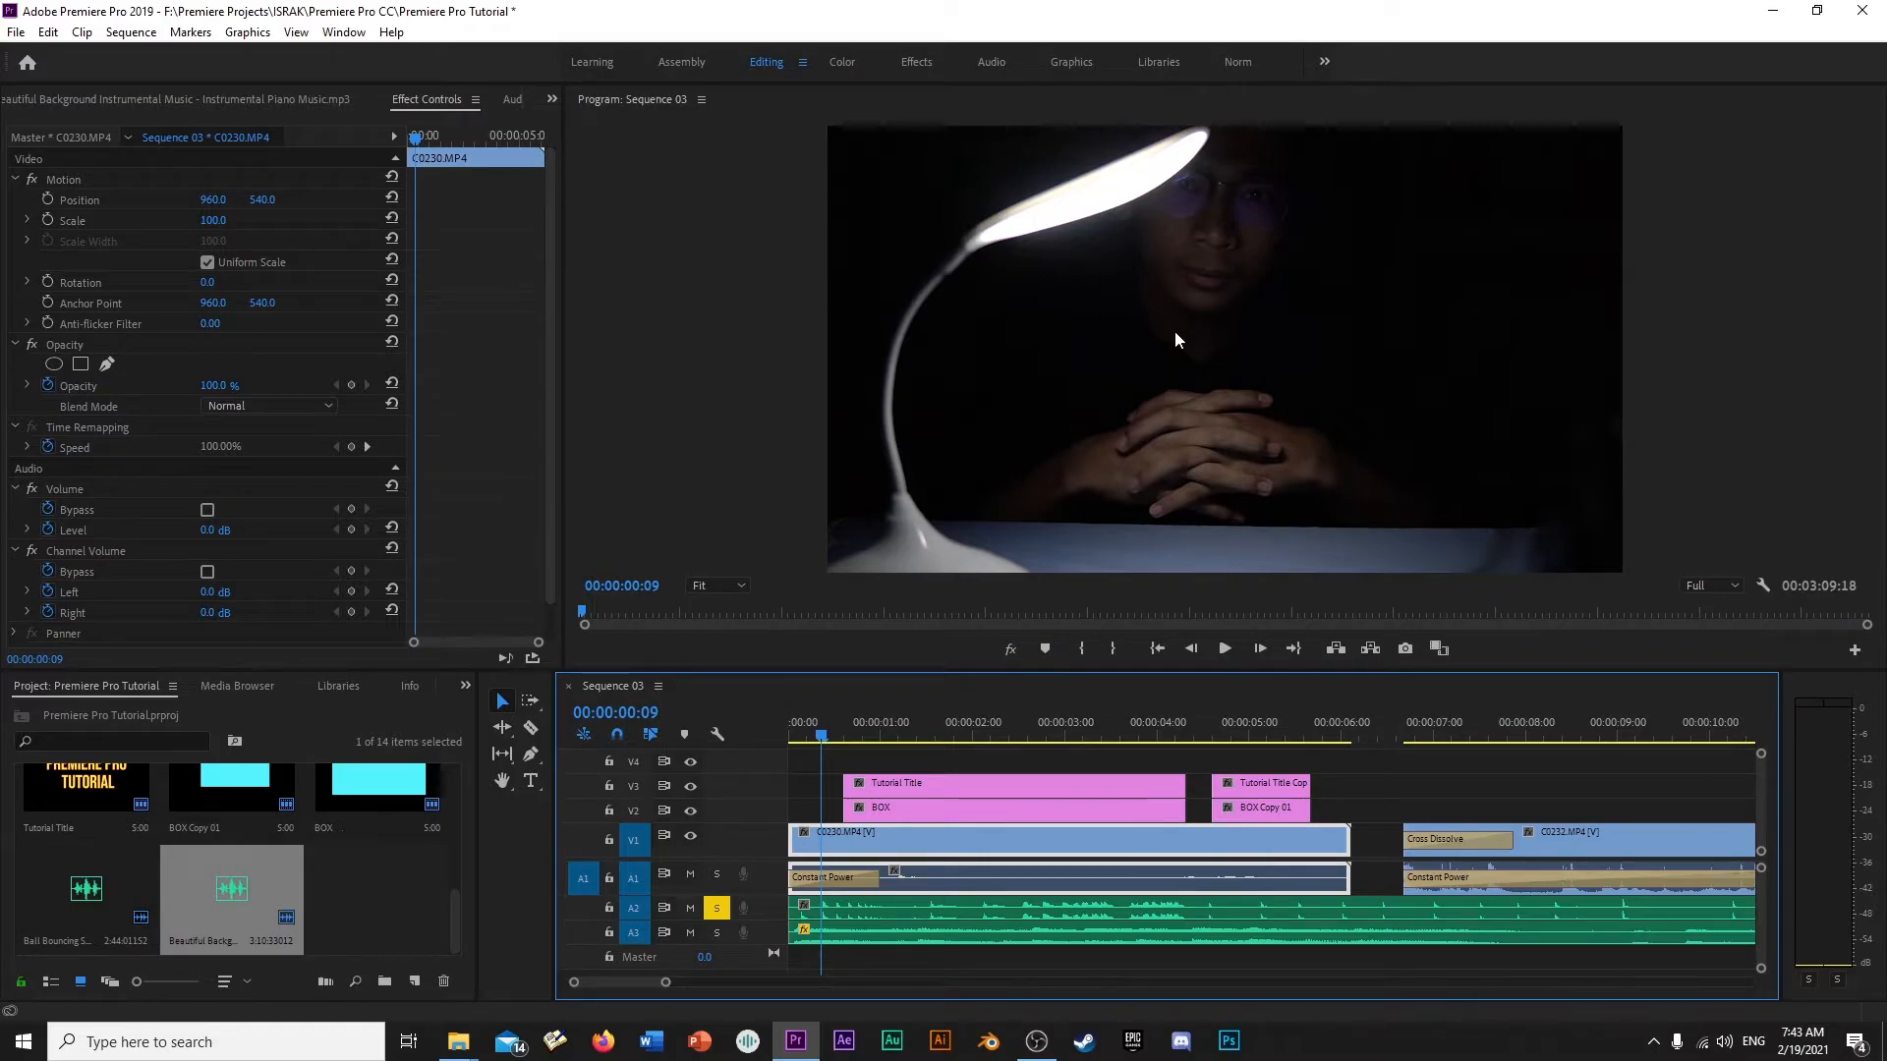
click(716, 908)
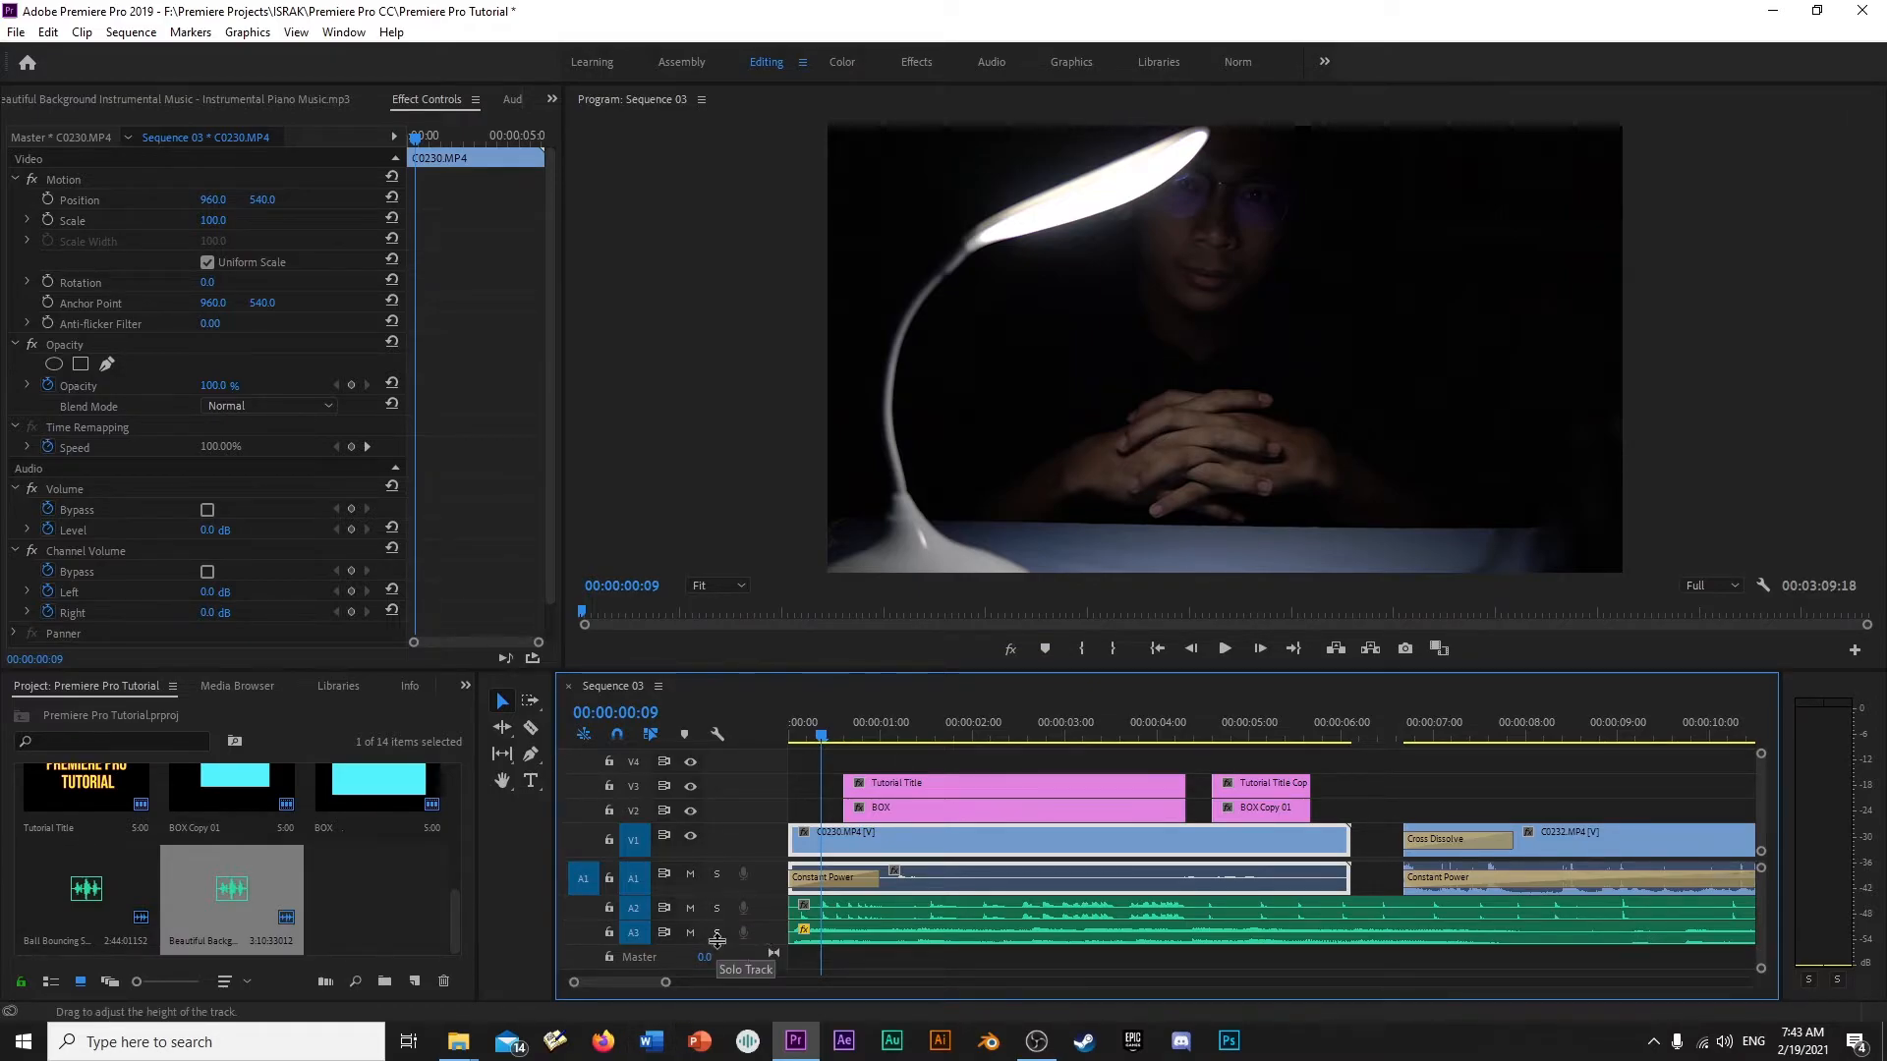
- Solo track A3 with the piano music, play the opening, then turn the solo off and return to 00:00:00:11
click(716, 932)
key(space)
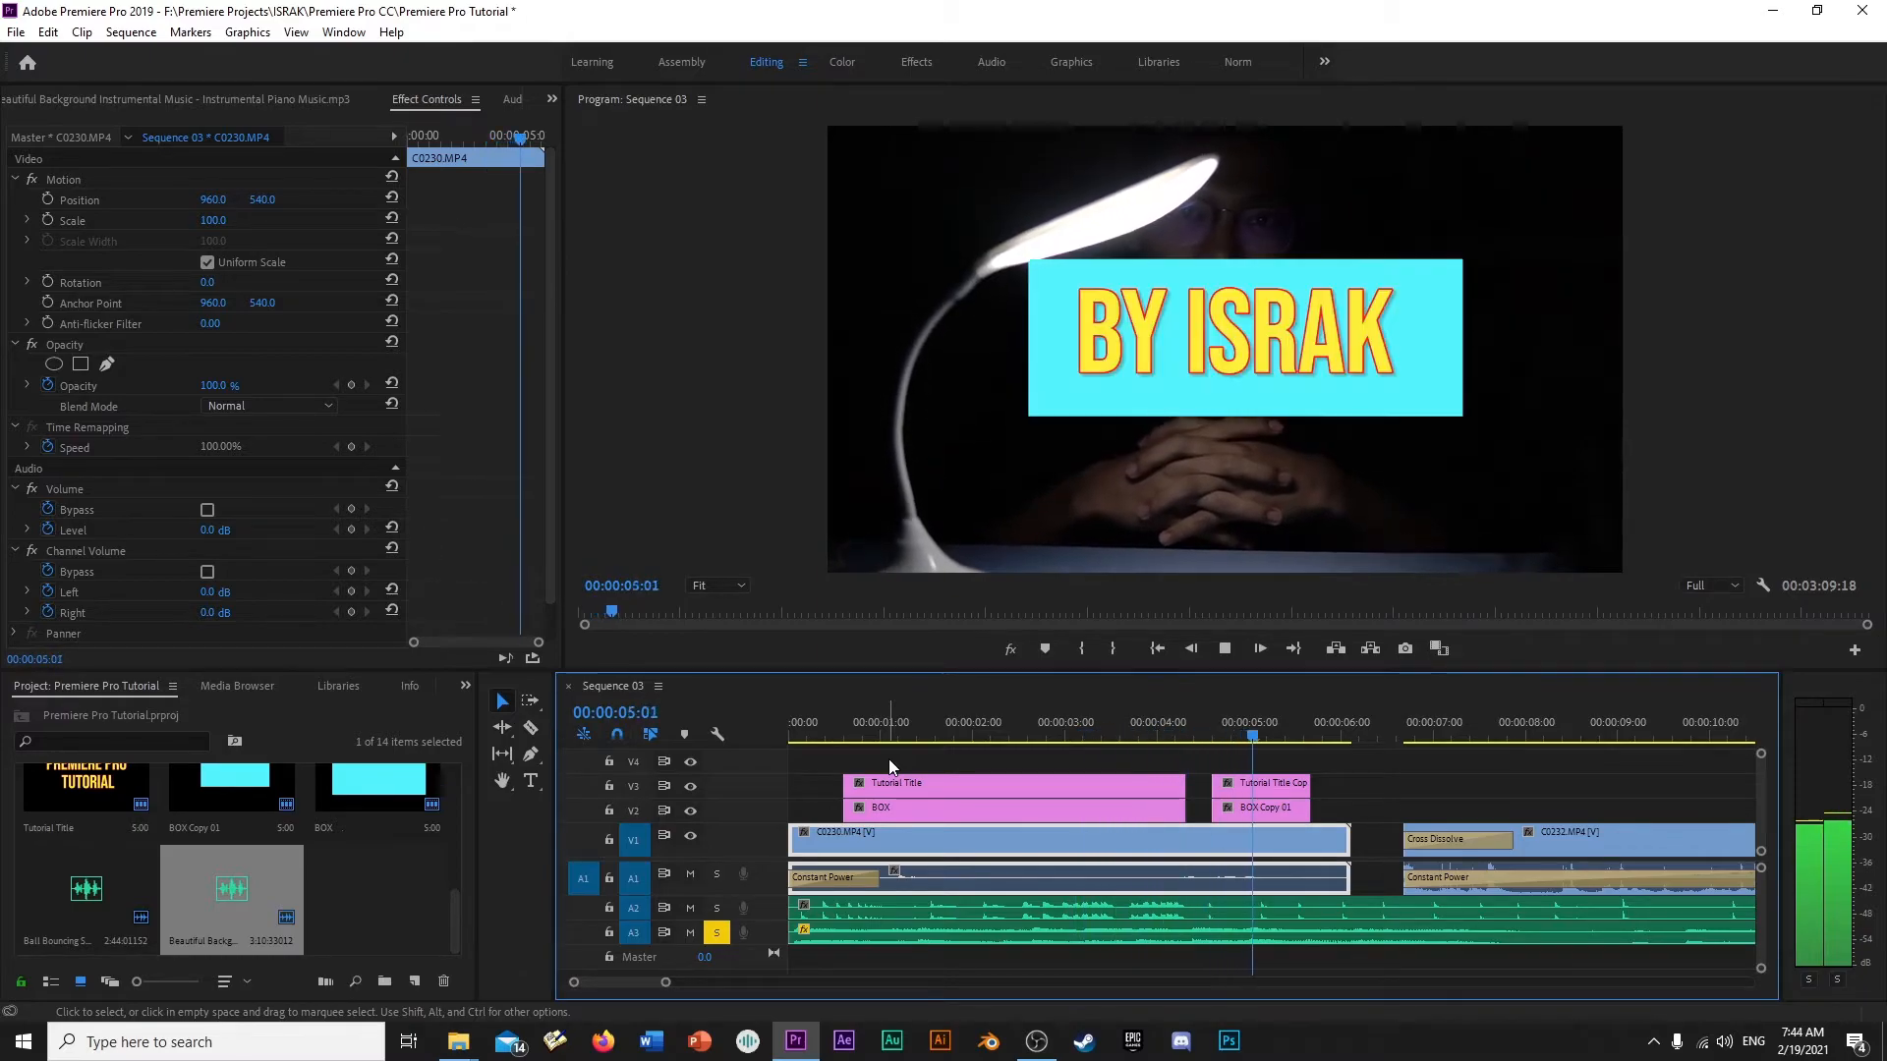
key(space)
click(716, 932)
click(833, 721)
key(Left)
key(Left)
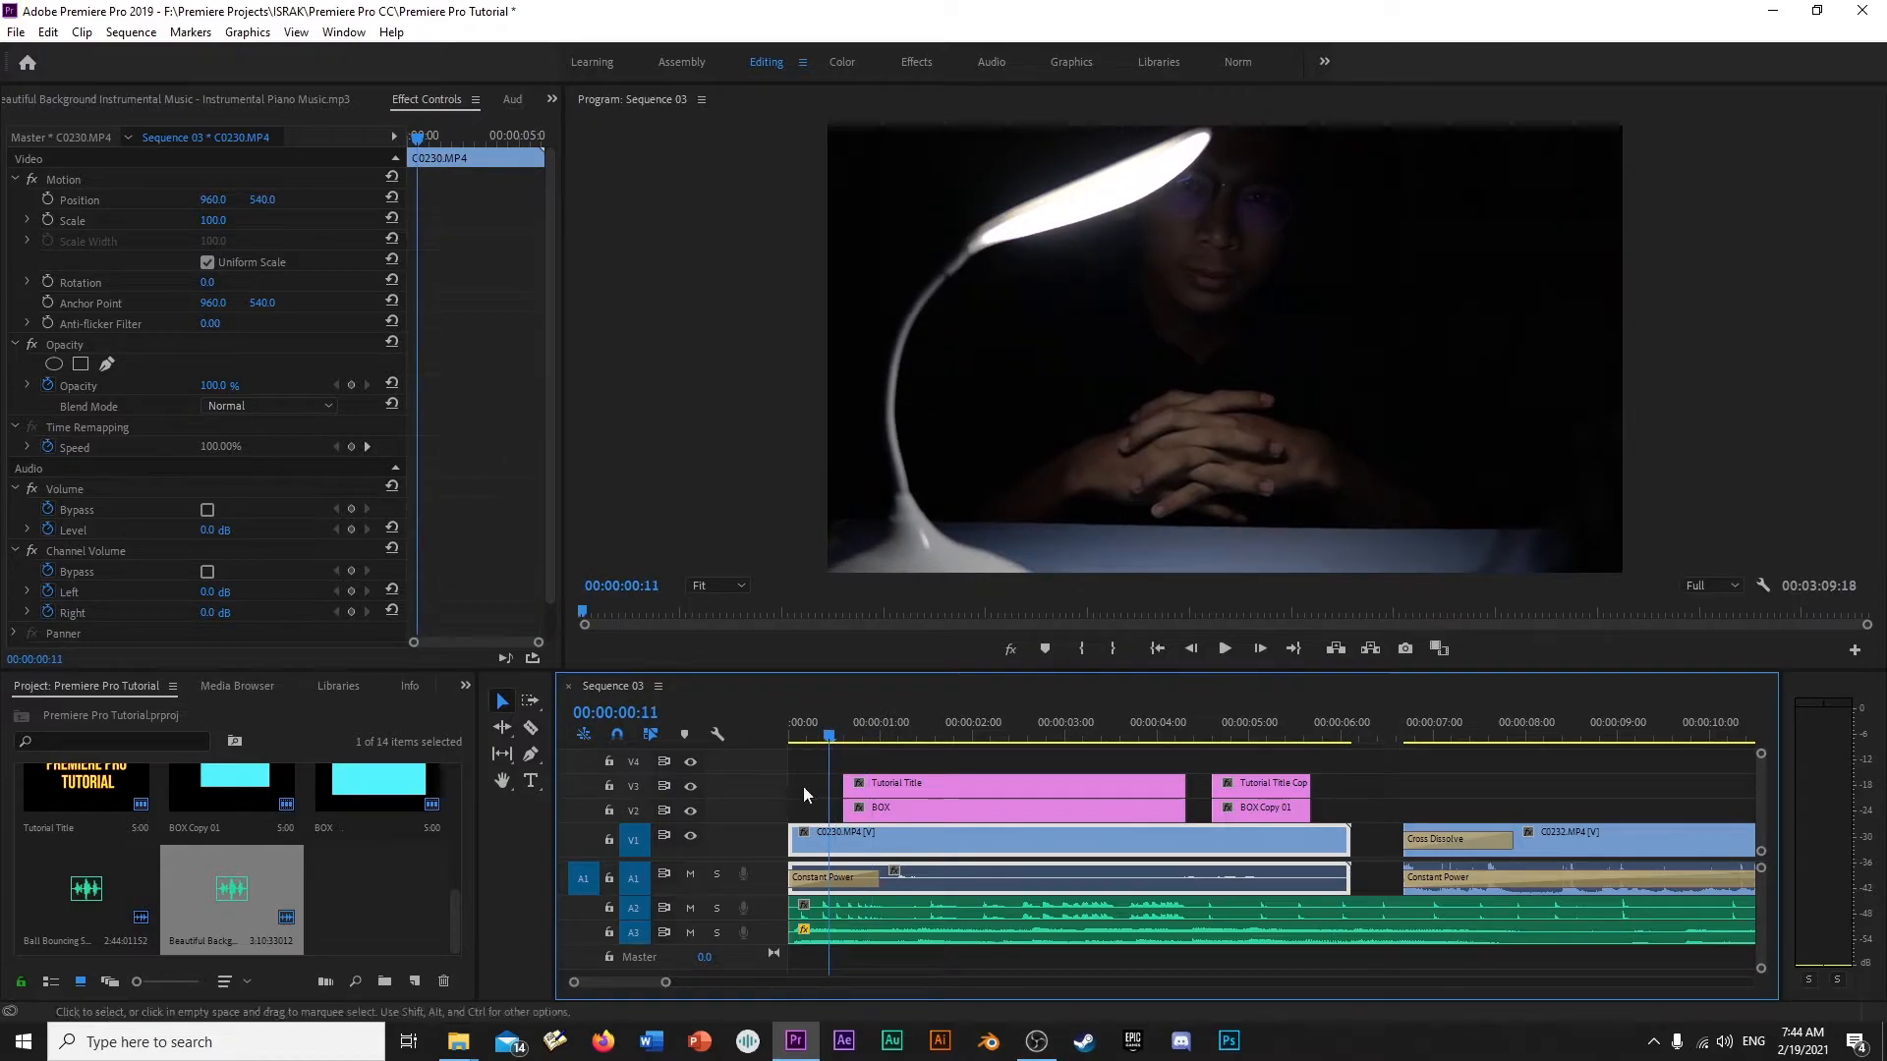
- Toggle solo on and off for track A1, and mute the track with the playhead at 00:00:01:14
click(716, 875)
click(717, 874)
click(851, 735)
drag(851, 735, 933, 734)
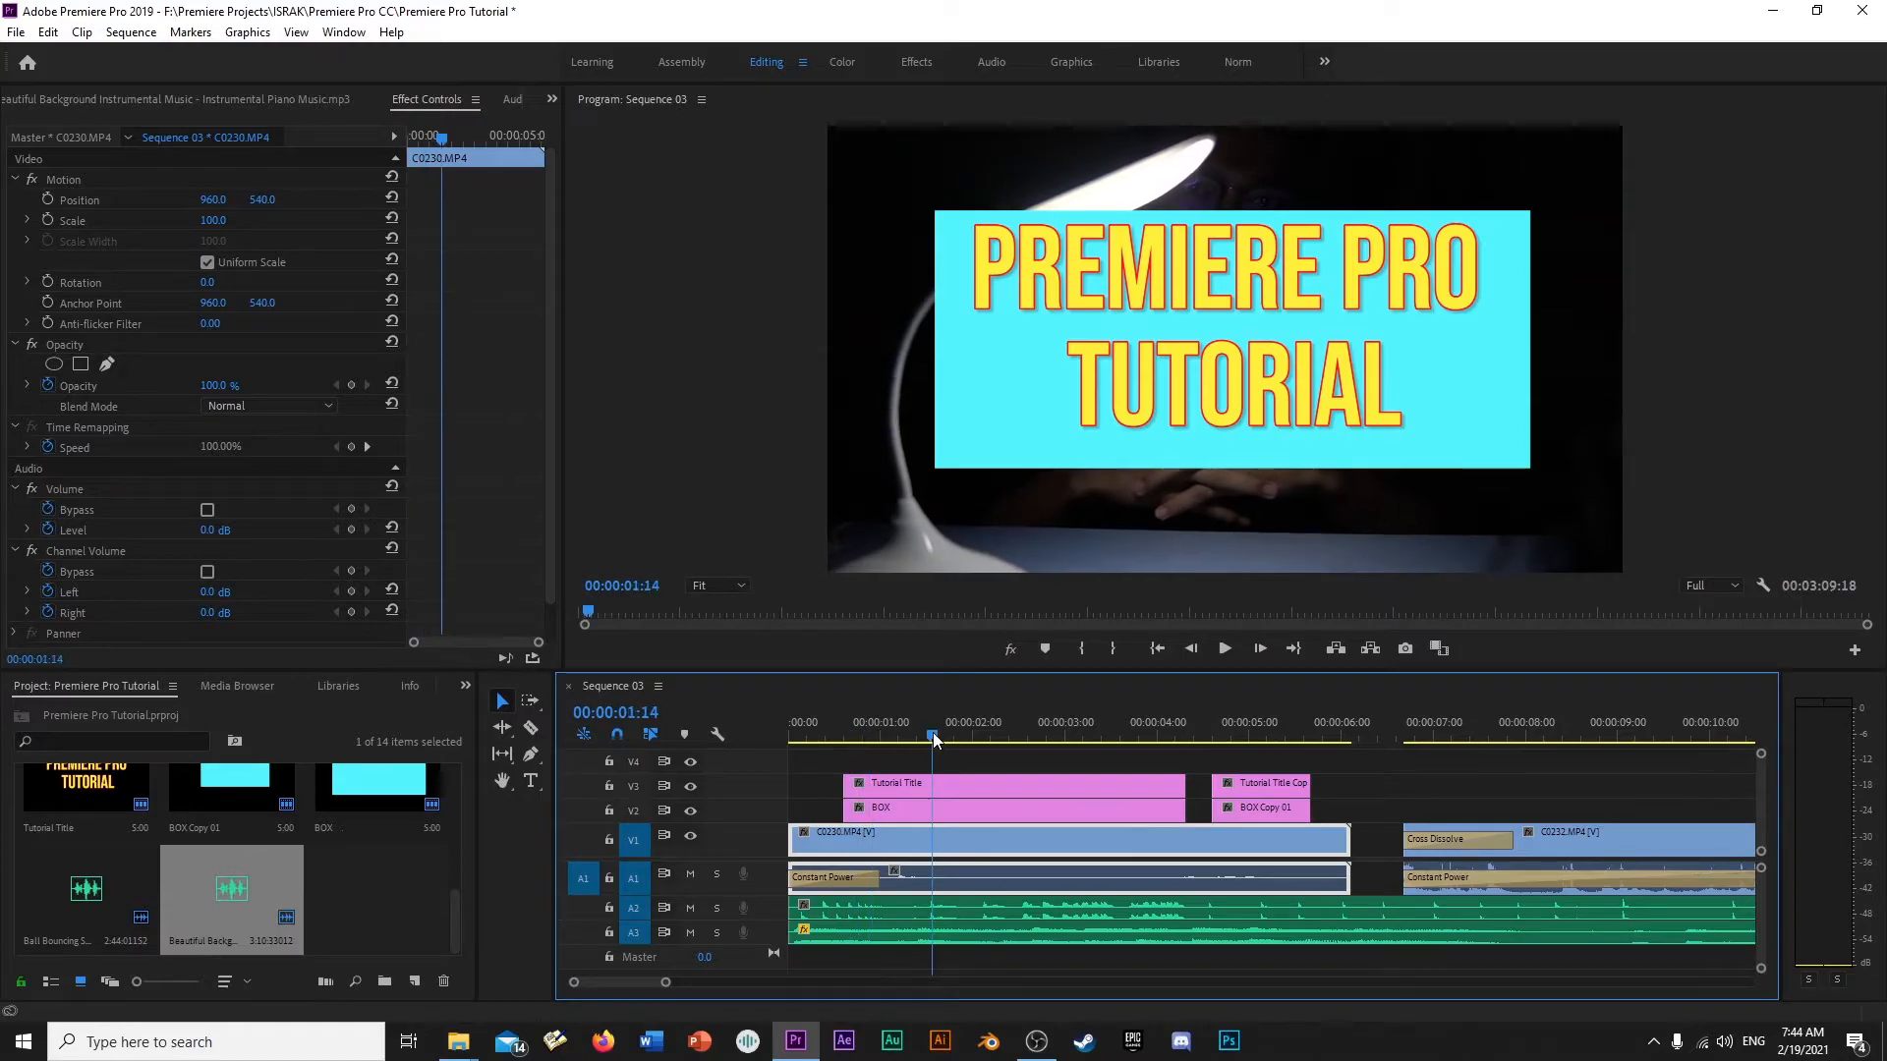
click(689, 874)
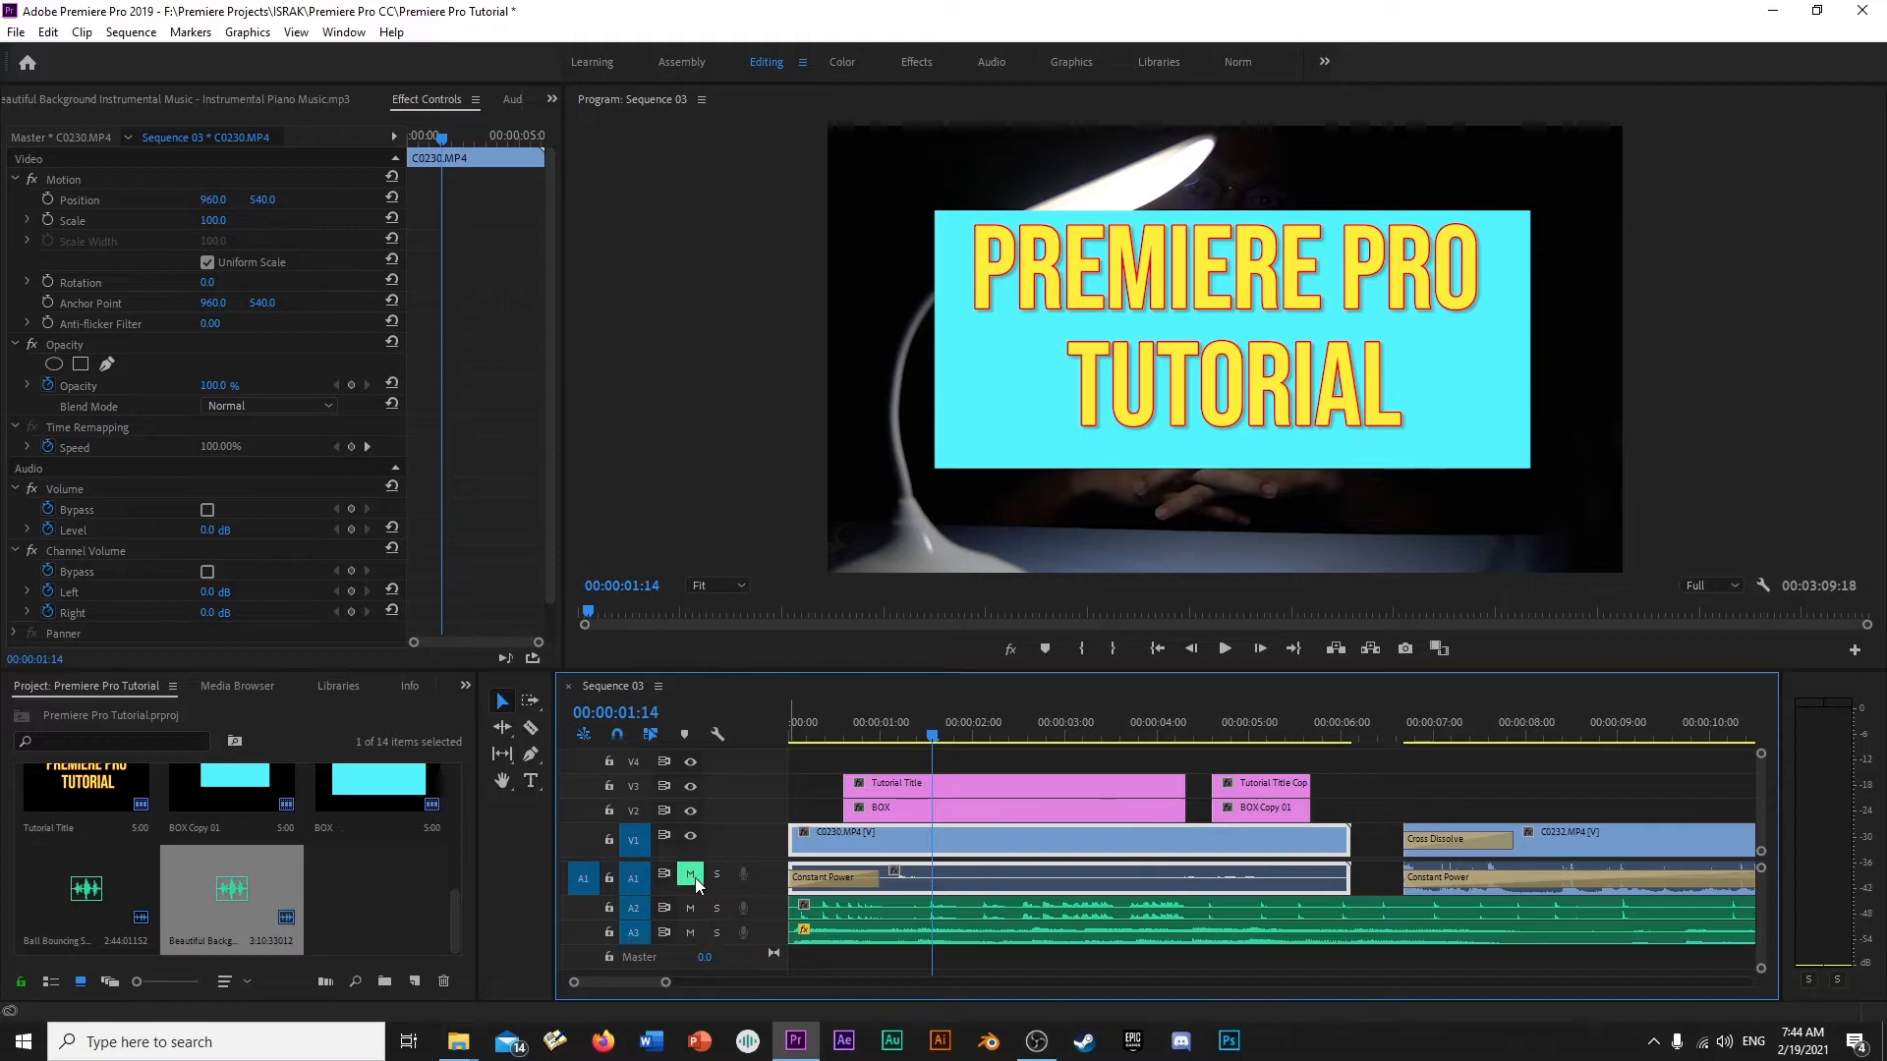
- Set the playhead at 00:00:01:09 and increase the height of video track V1 to show the clip thumbnails
drag(929, 738, 886, 735)
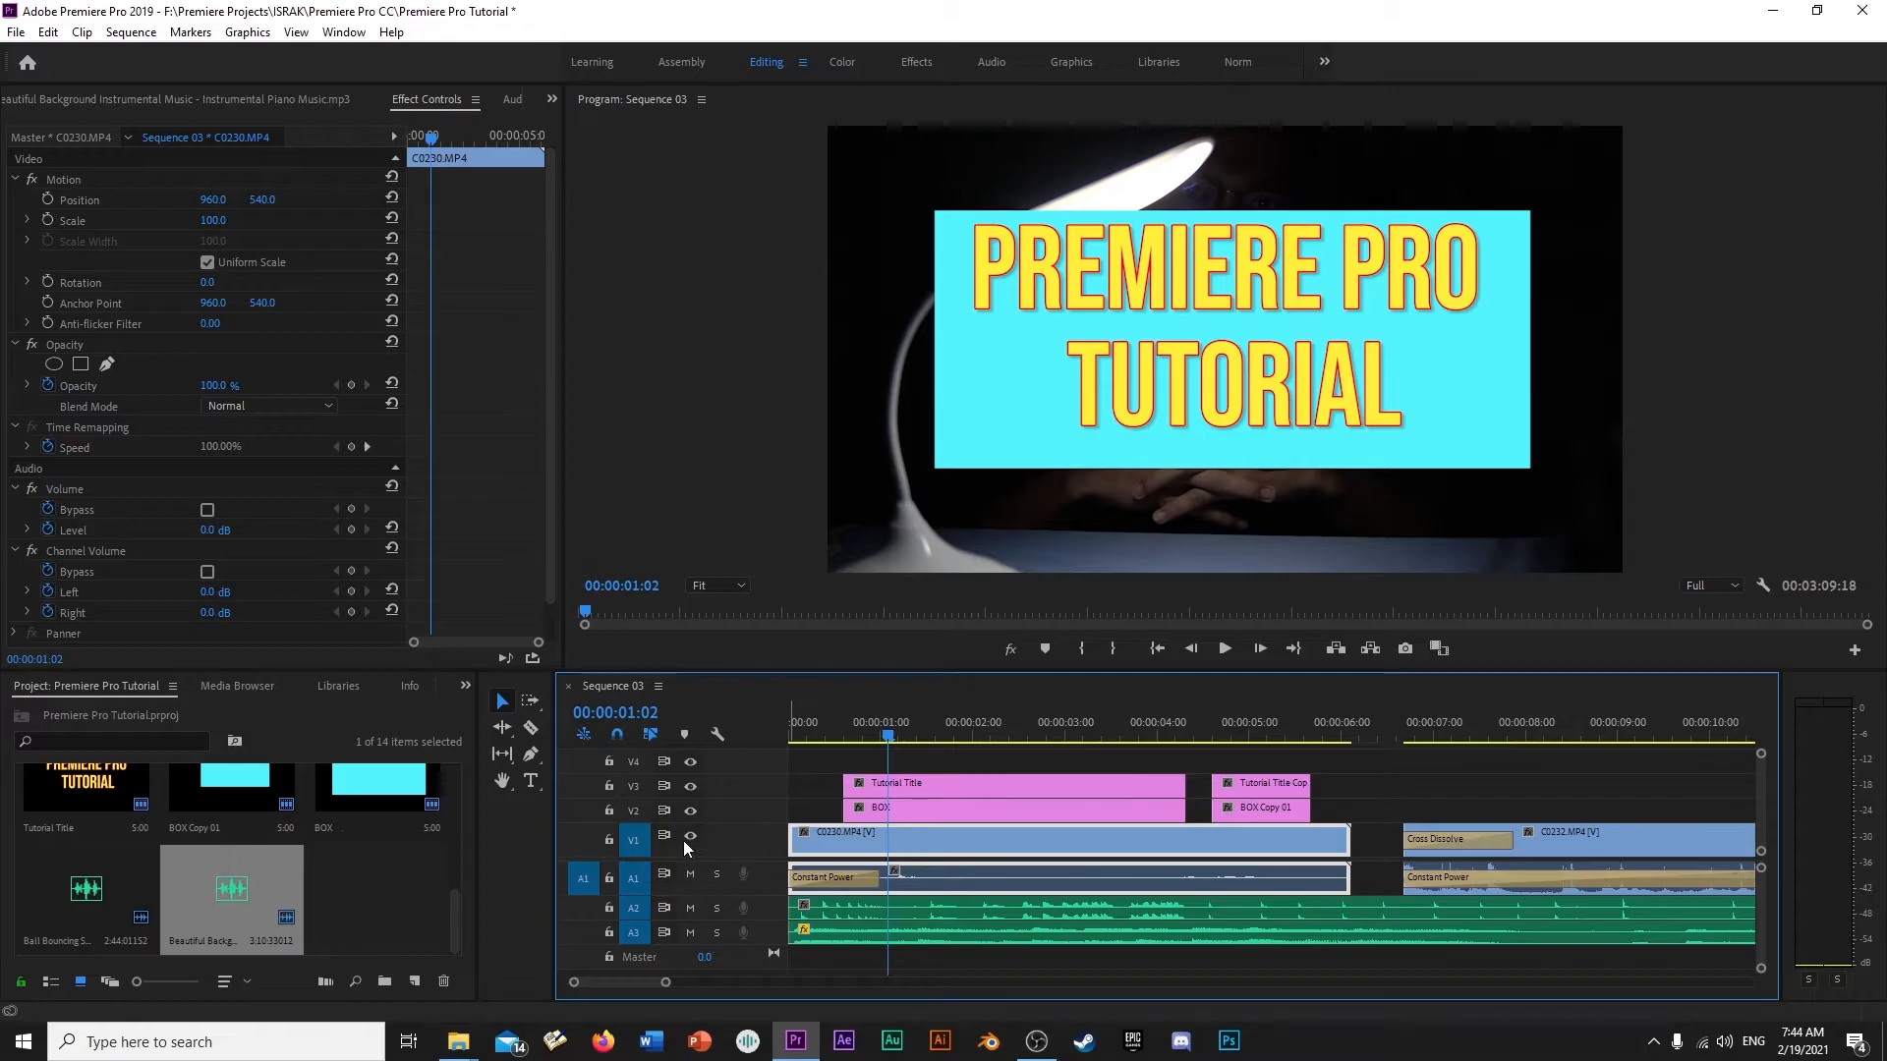
drag(857, 735, 920, 745)
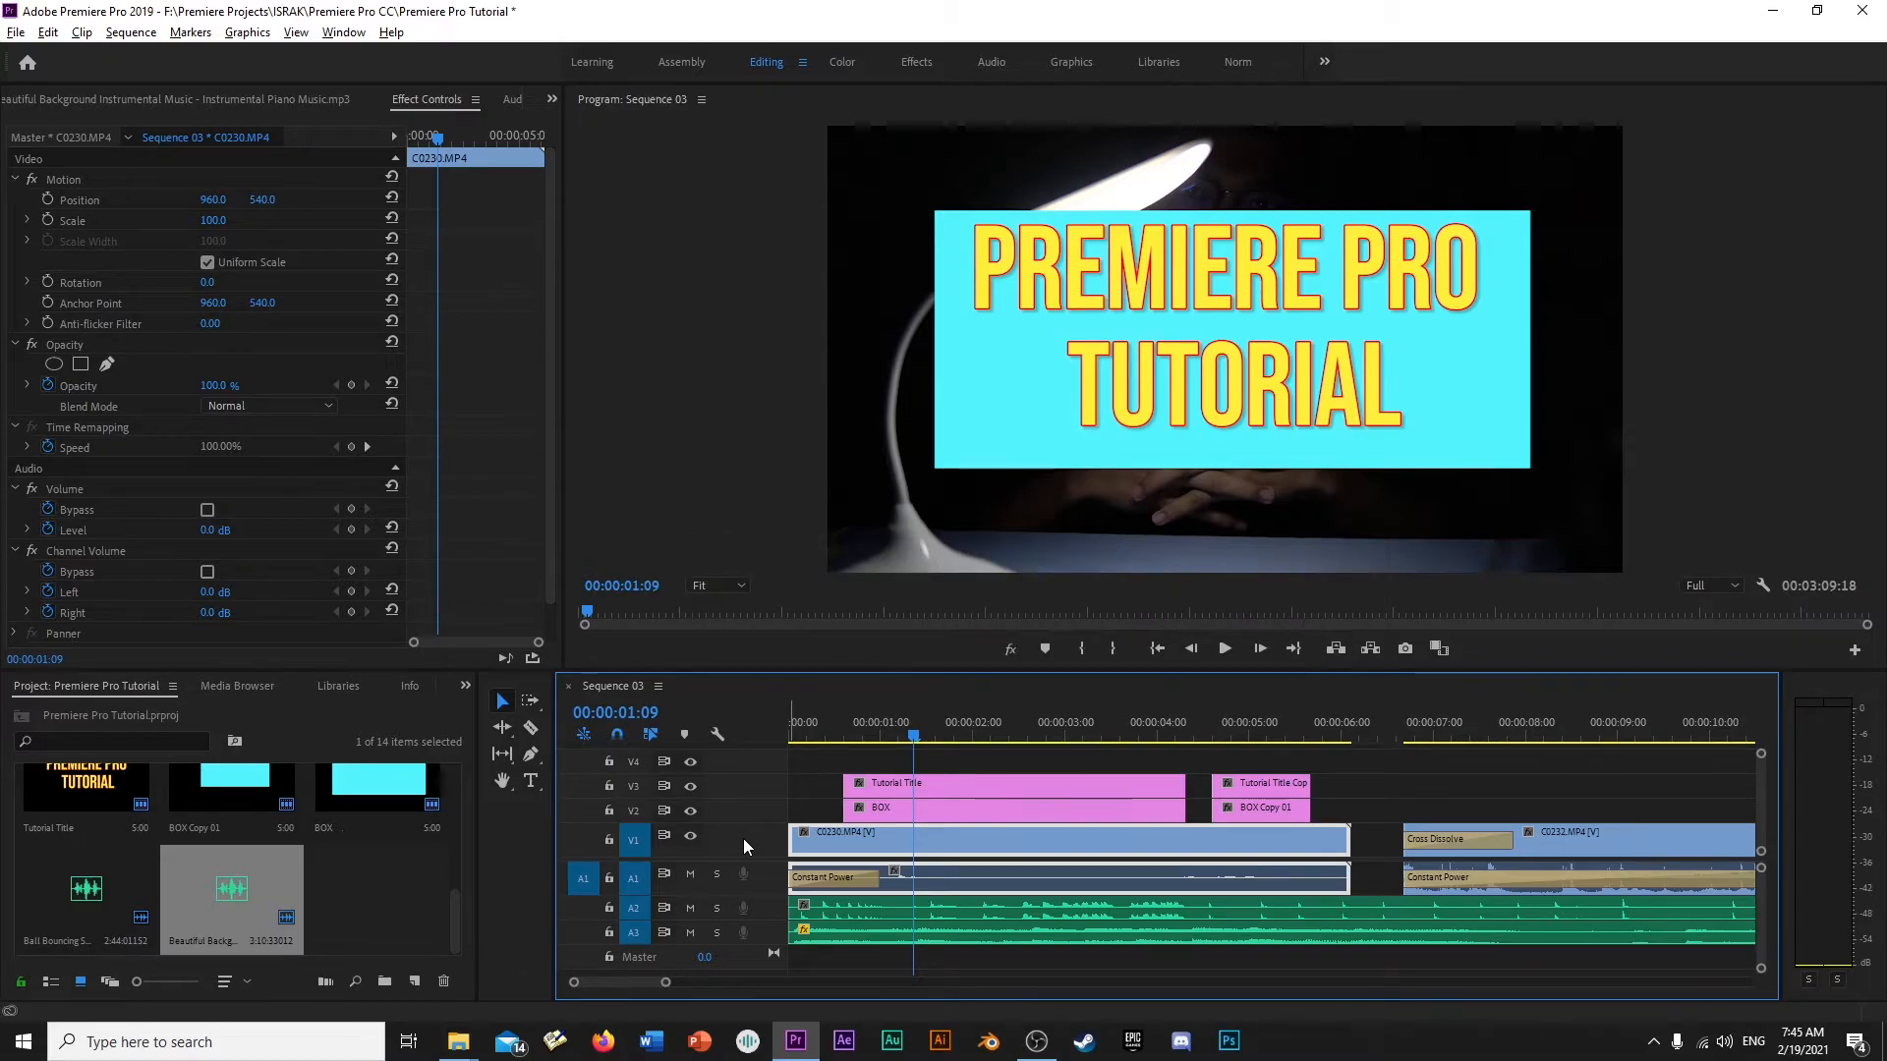
alt+scroll(743, 839, up, 2)
alt+scroll(743, 843, up, 2)
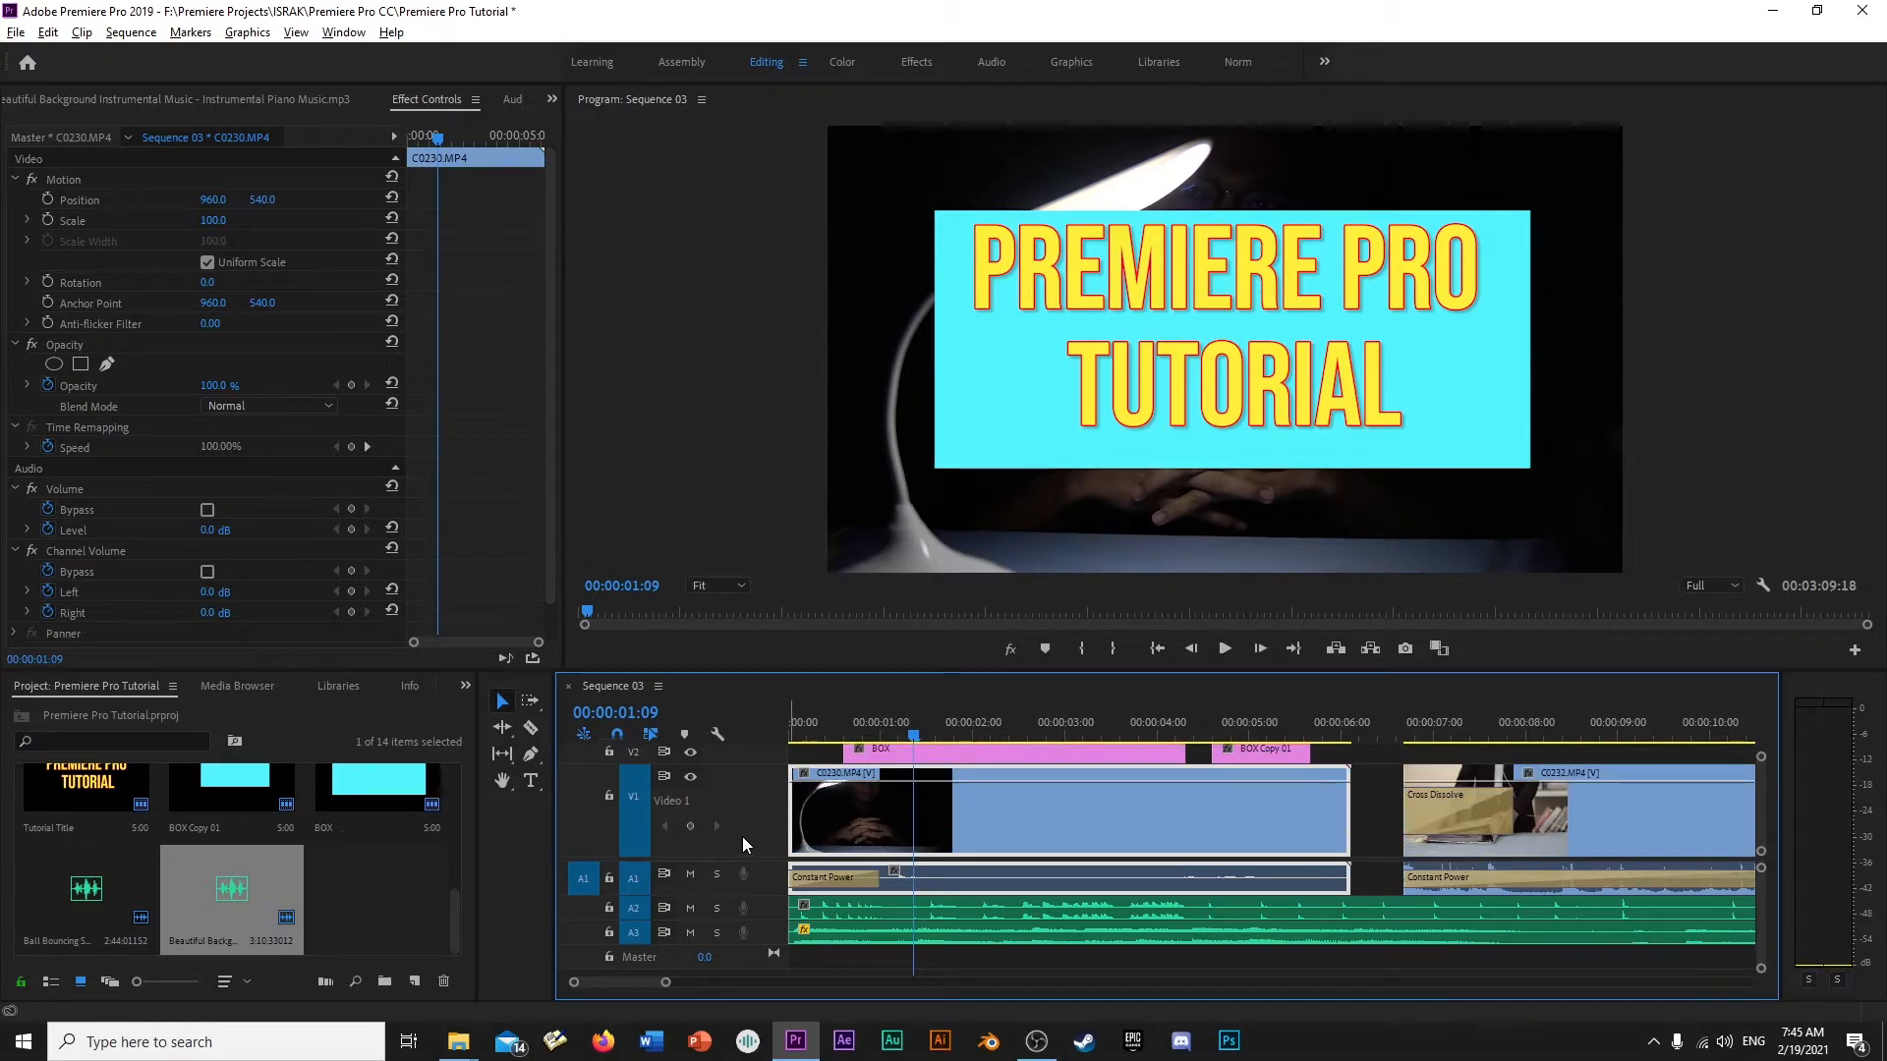
alt+scroll(741, 835, up, 2)
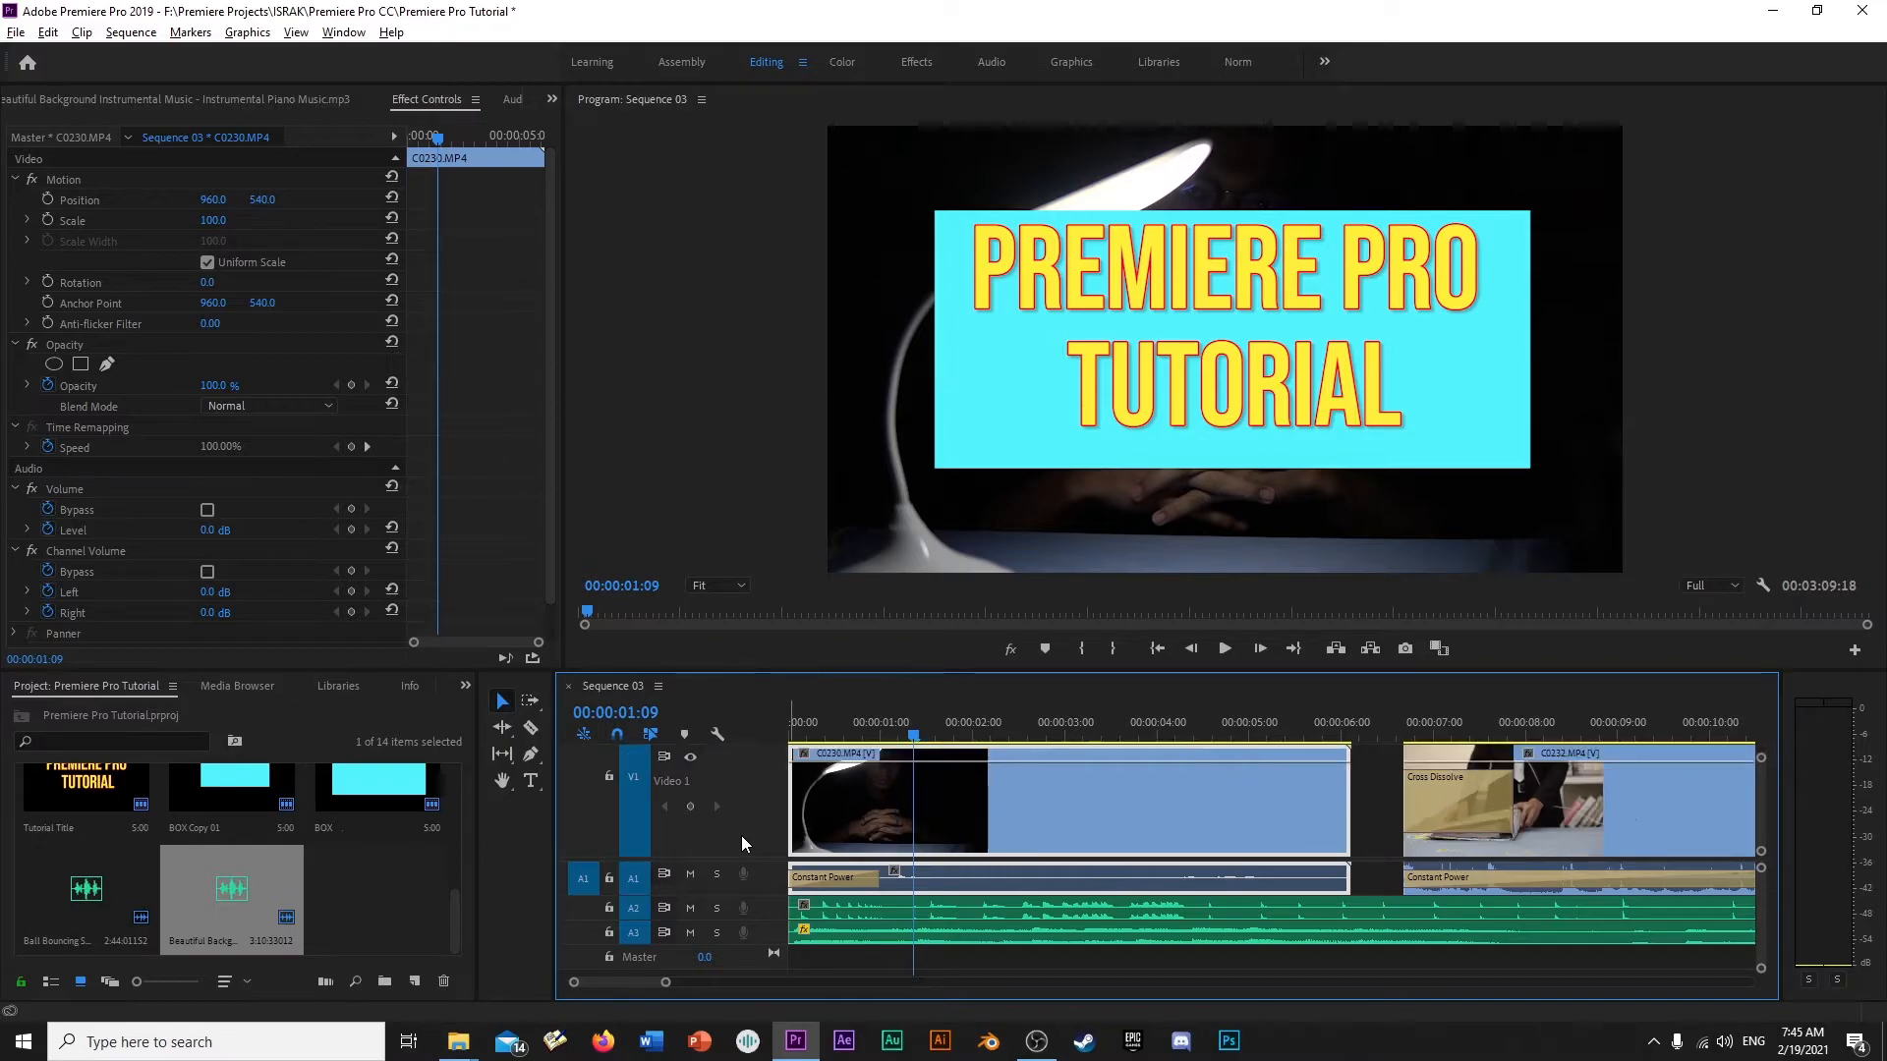
alt+scroll(741, 836, down, 1)
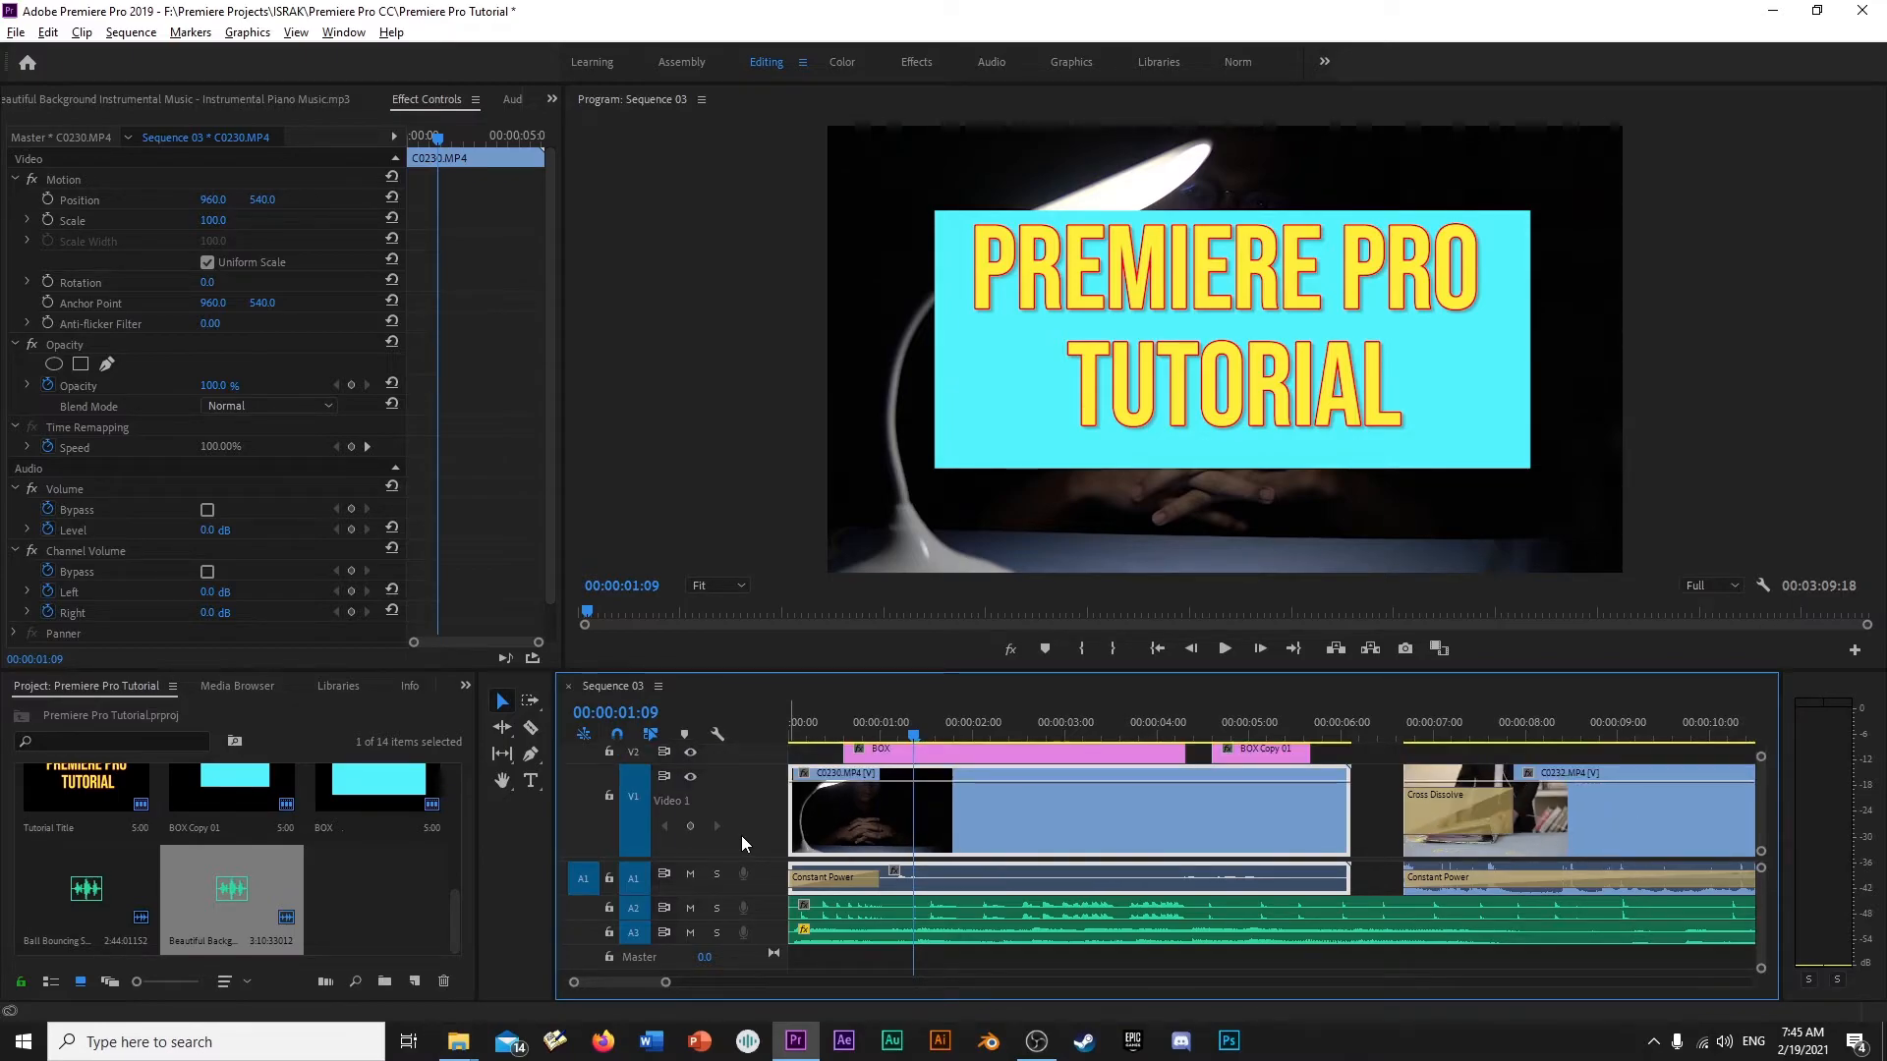
- Increase the height of audio track A1 to show the C0230.MP4 clip's waveform and volume line
key(alt)
alt+scroll(758, 882, up, 3)
alt+scroll(758, 880, down, 3)
alt+scroll(762, 914, up, 3)
alt+scroll(763, 914, down, 3)
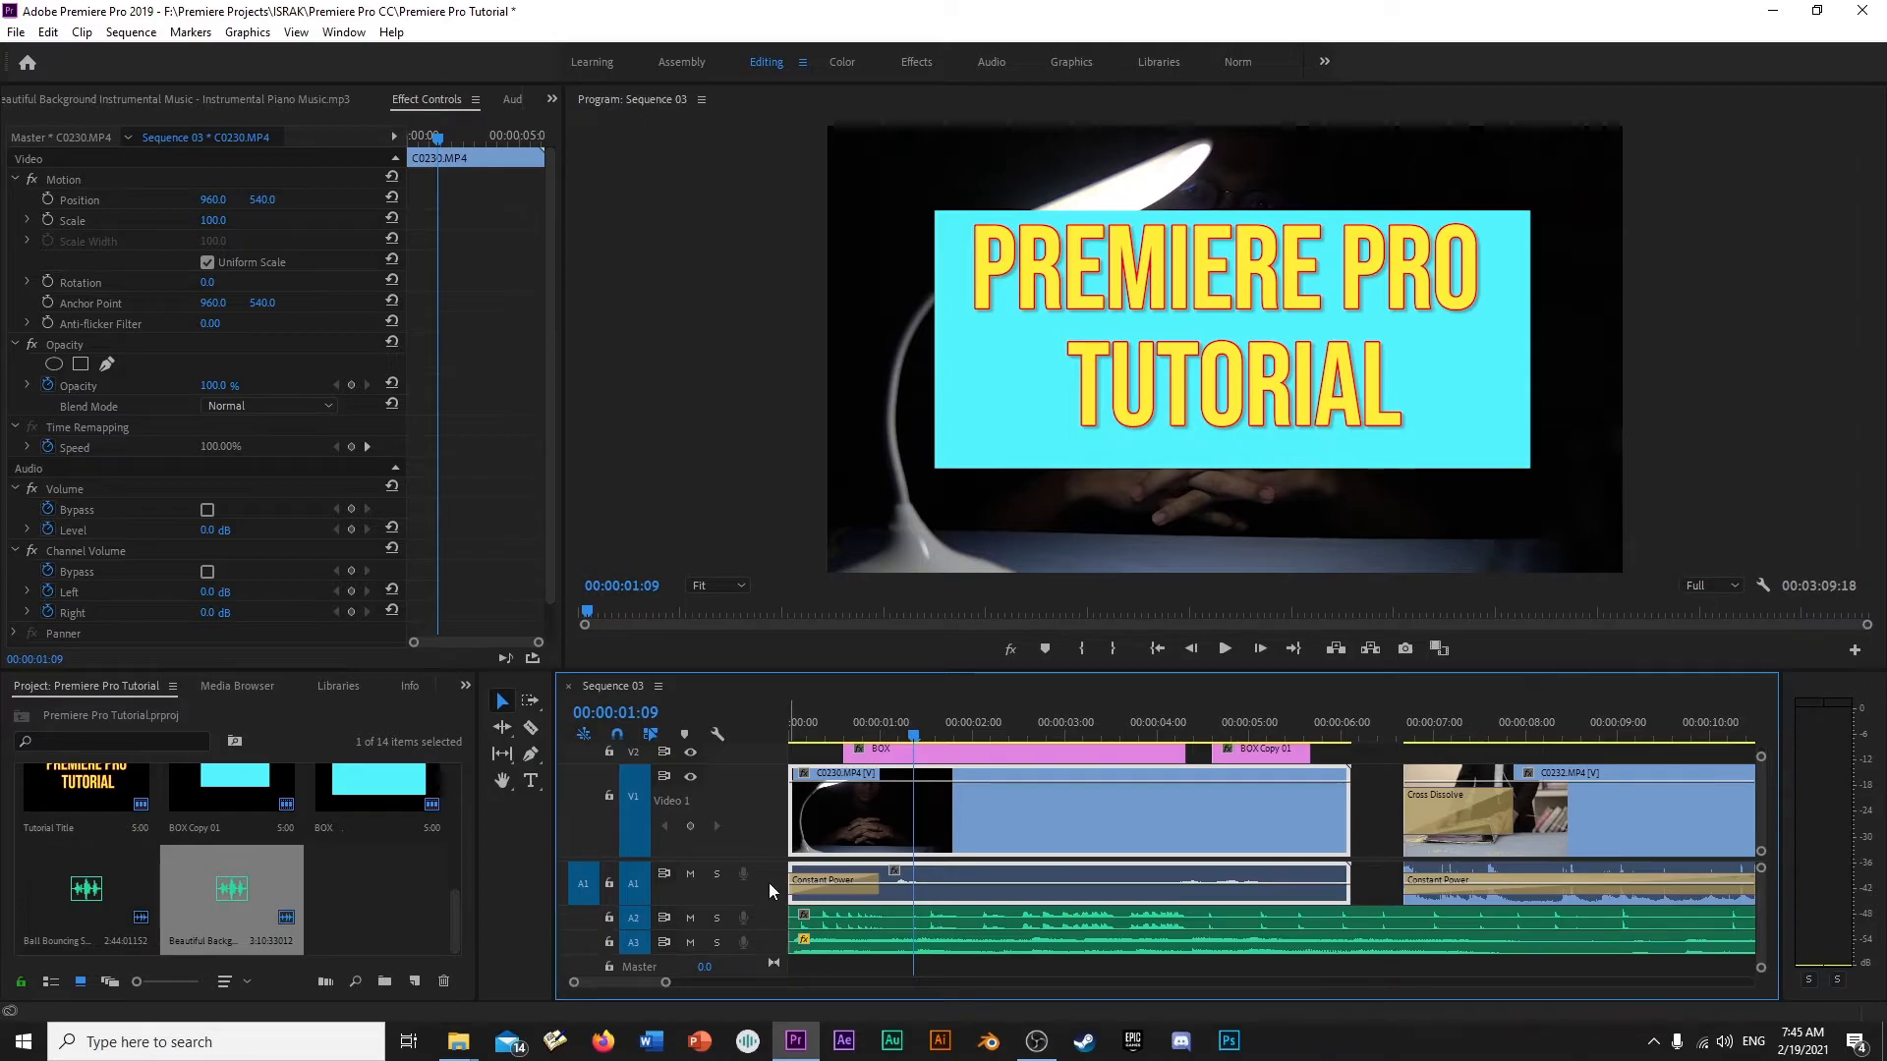
alt+scroll(769, 883, up, 3)
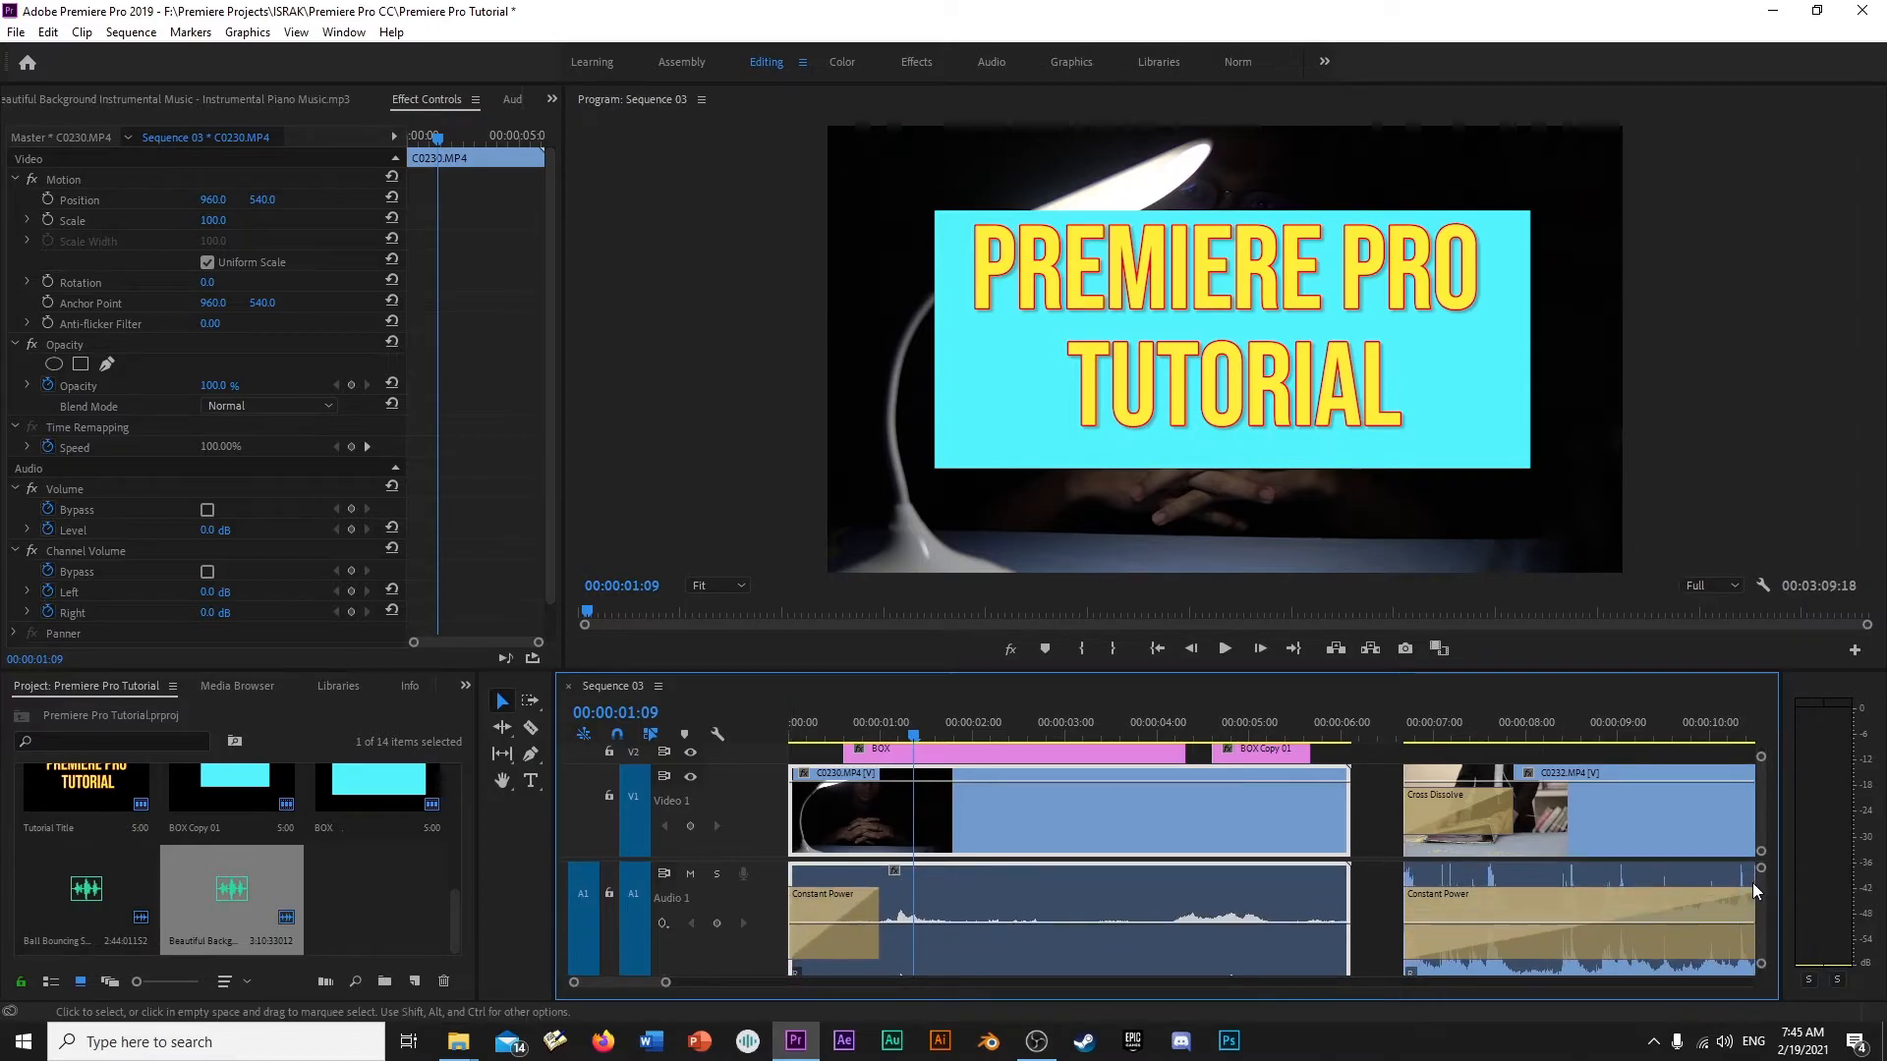
scroll(1759, 887, down, 2)
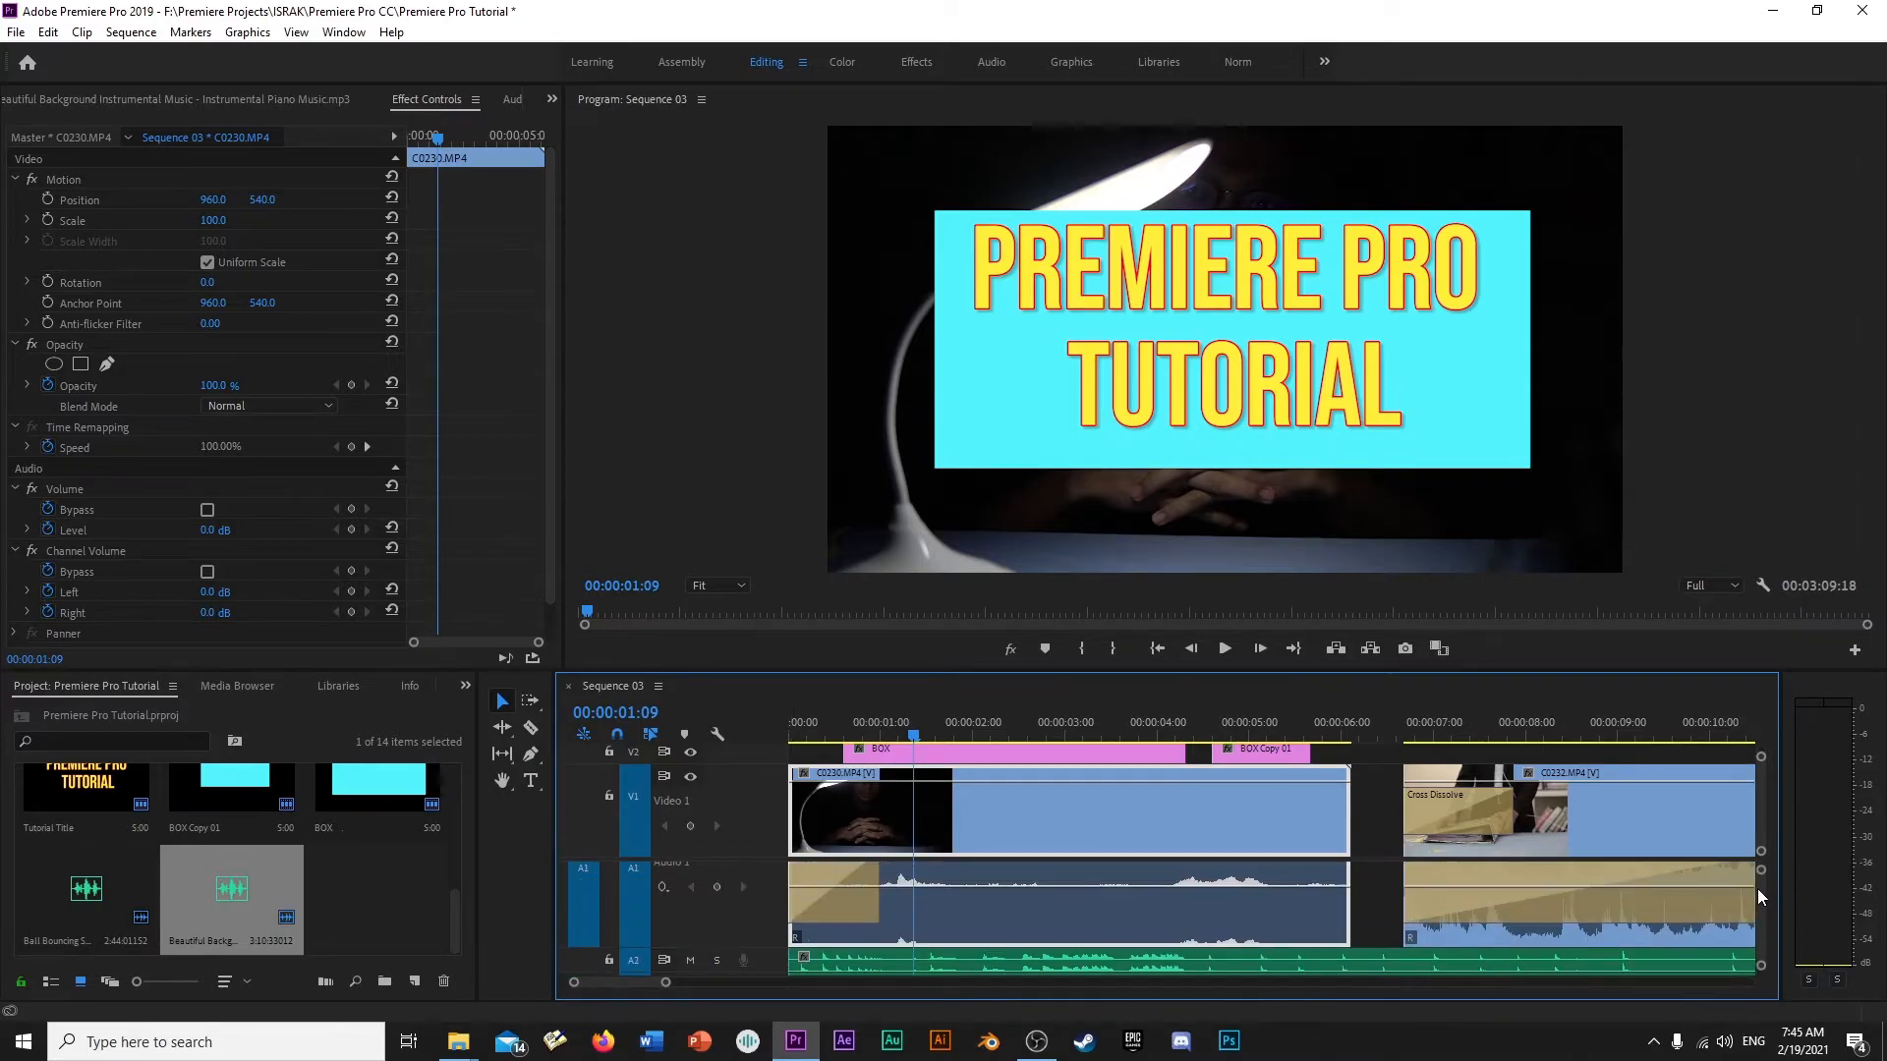
alt+scroll(764, 904, up, 2)
scroll(1760, 907, up, 2)
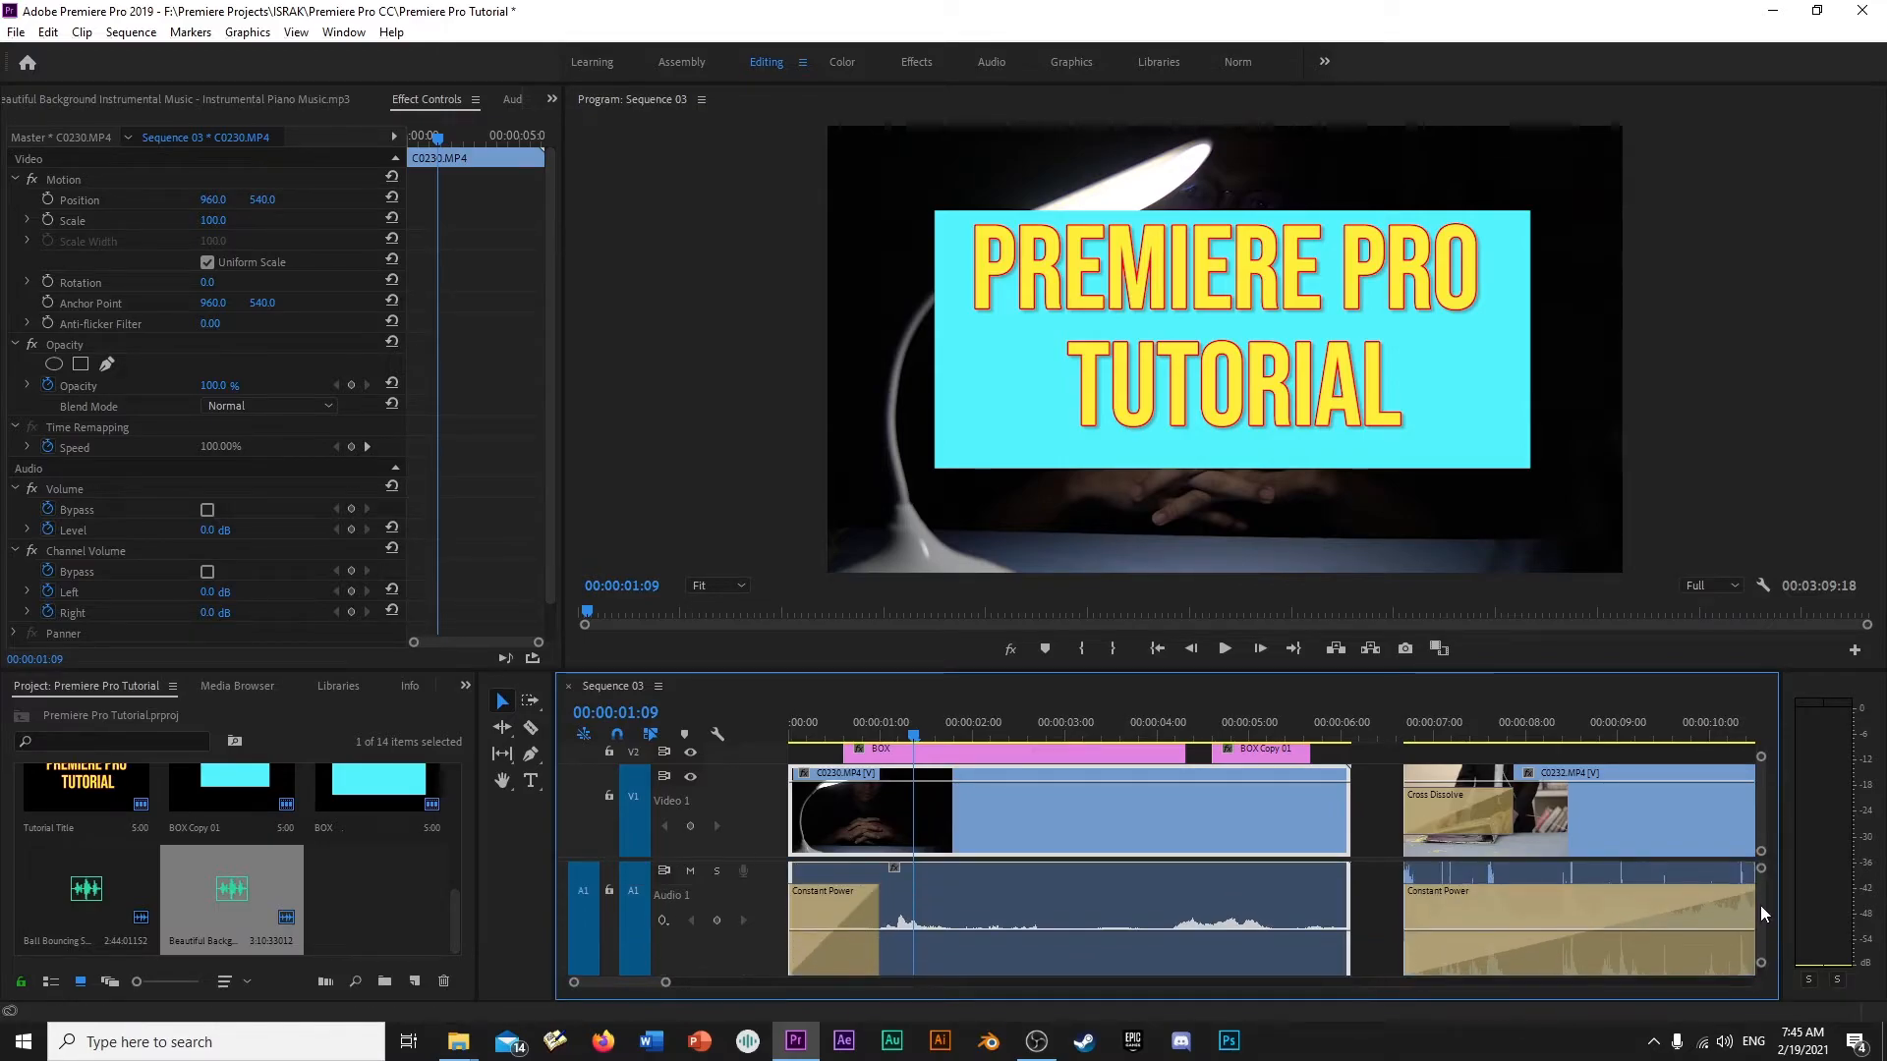
scroll(1761, 905, up, 1)
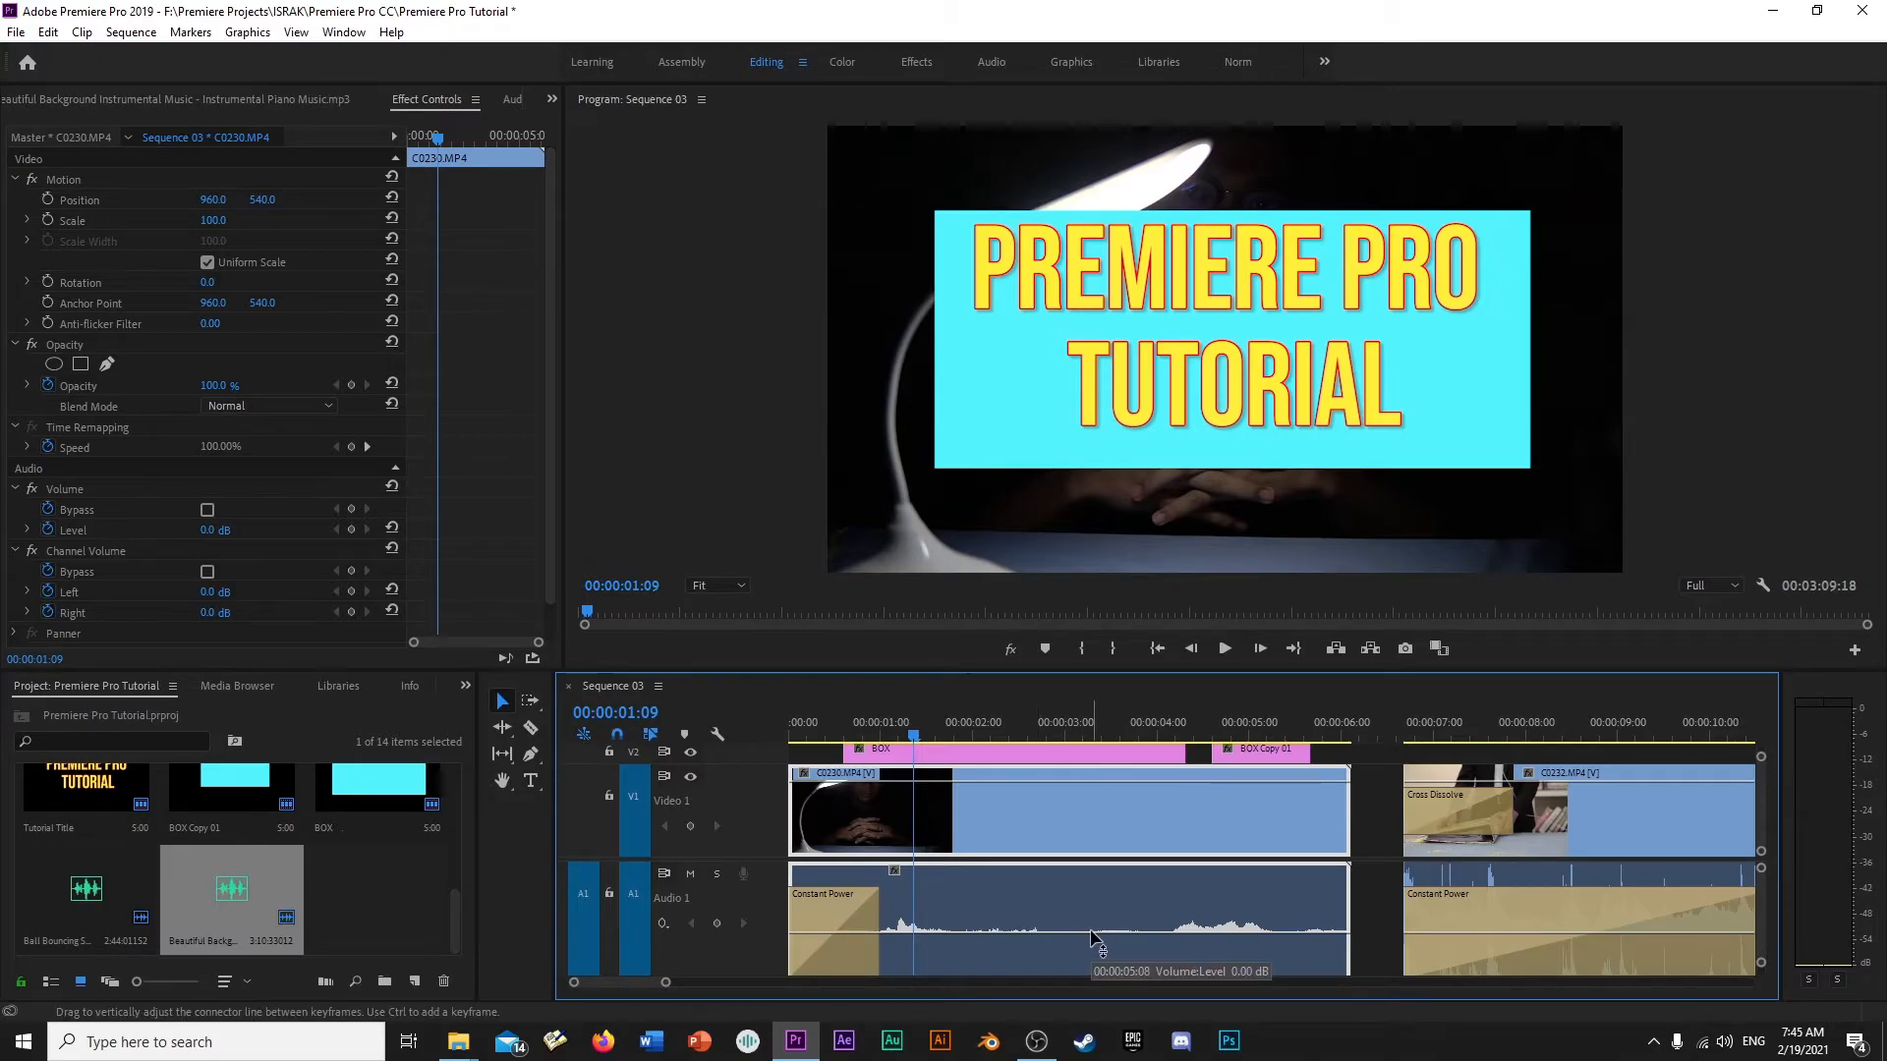
- Raise the C0230.MP4 audio level to 6.0 dB, then play the sequence from the start with track A1 soloed
drag(1091, 929, 1091, 870)
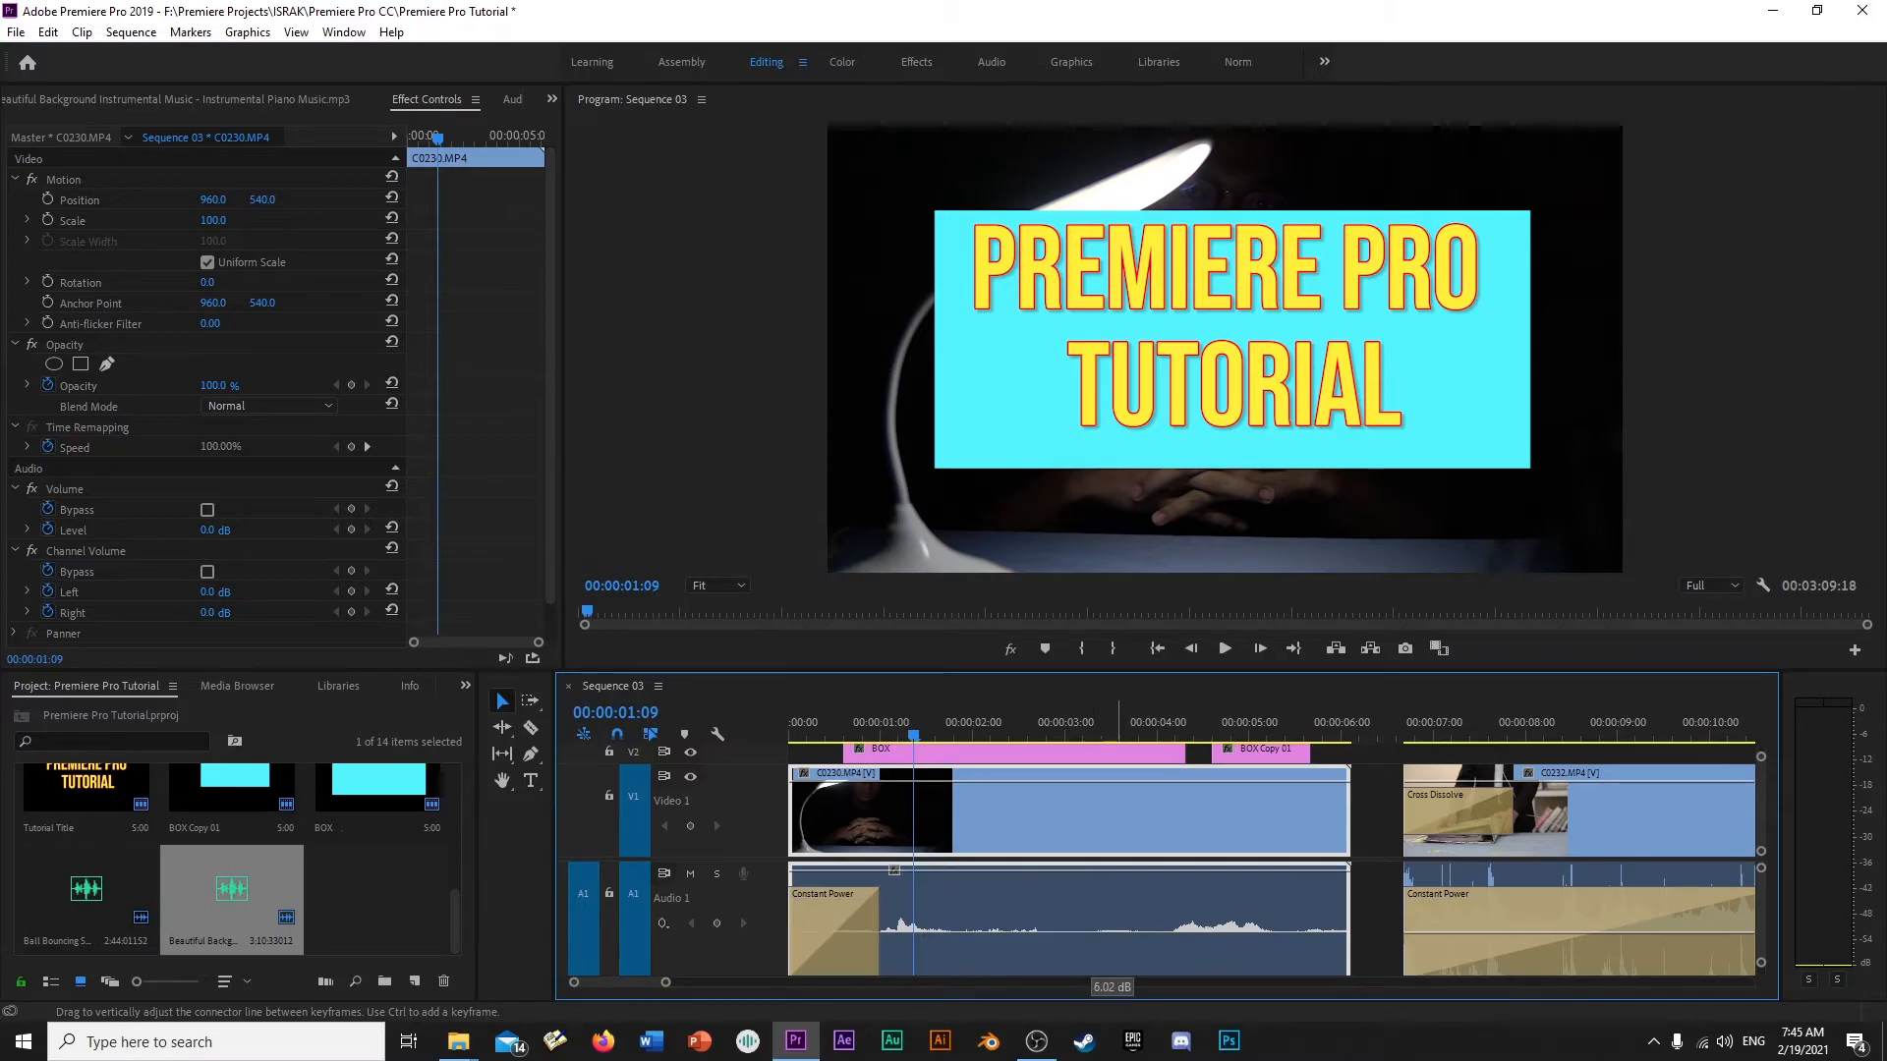
click(717, 876)
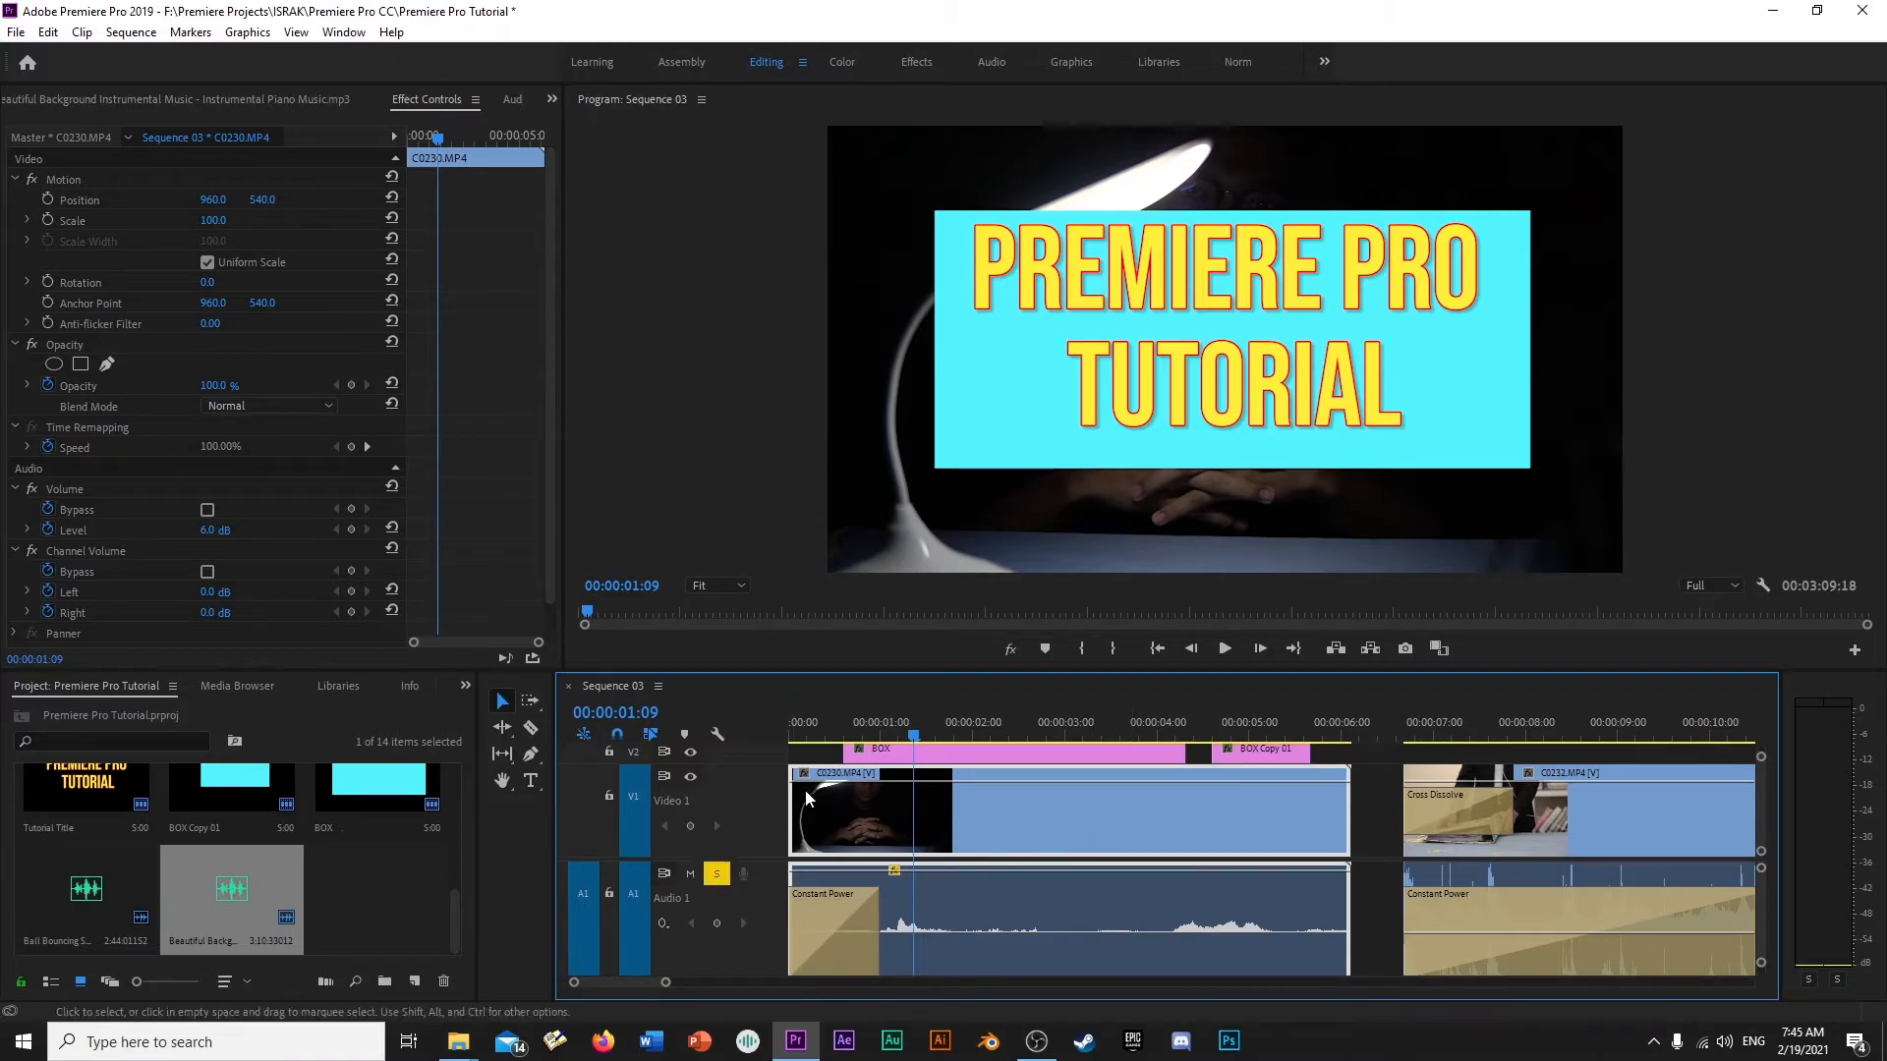
key(Home)
key(space)
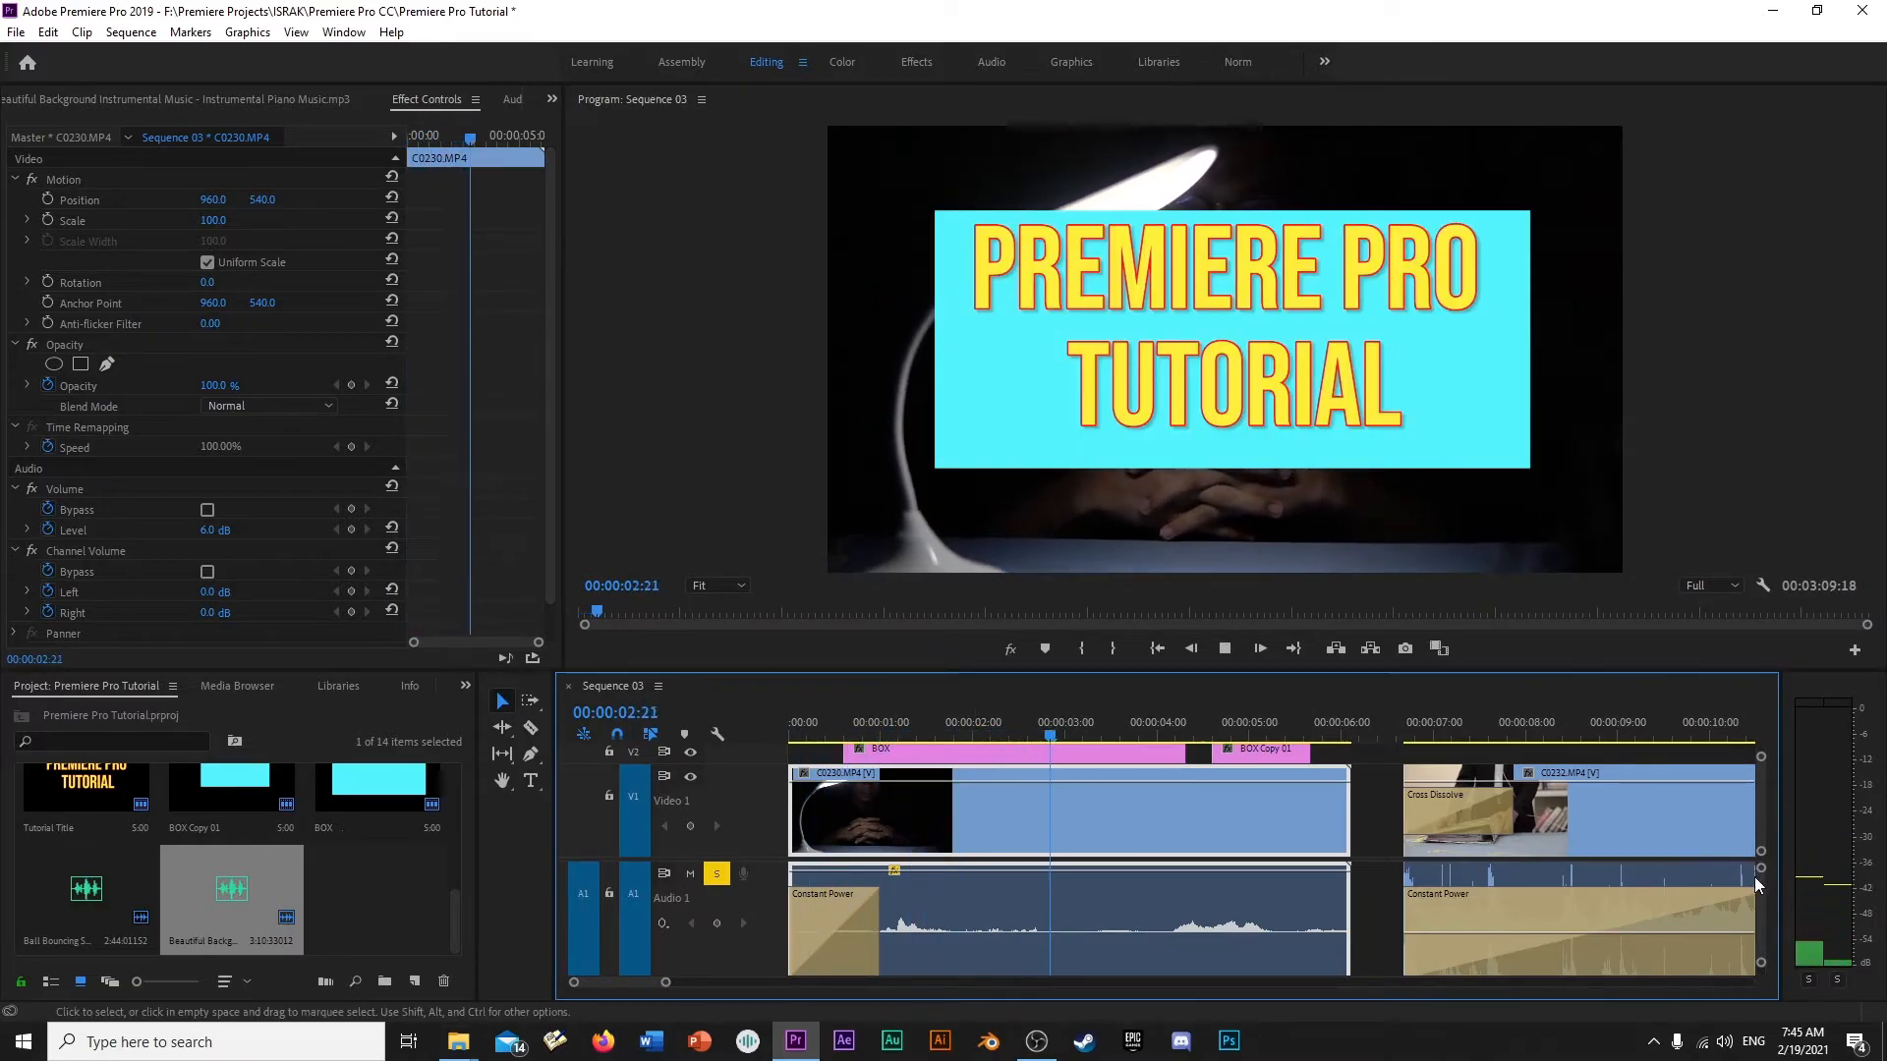
key(space)
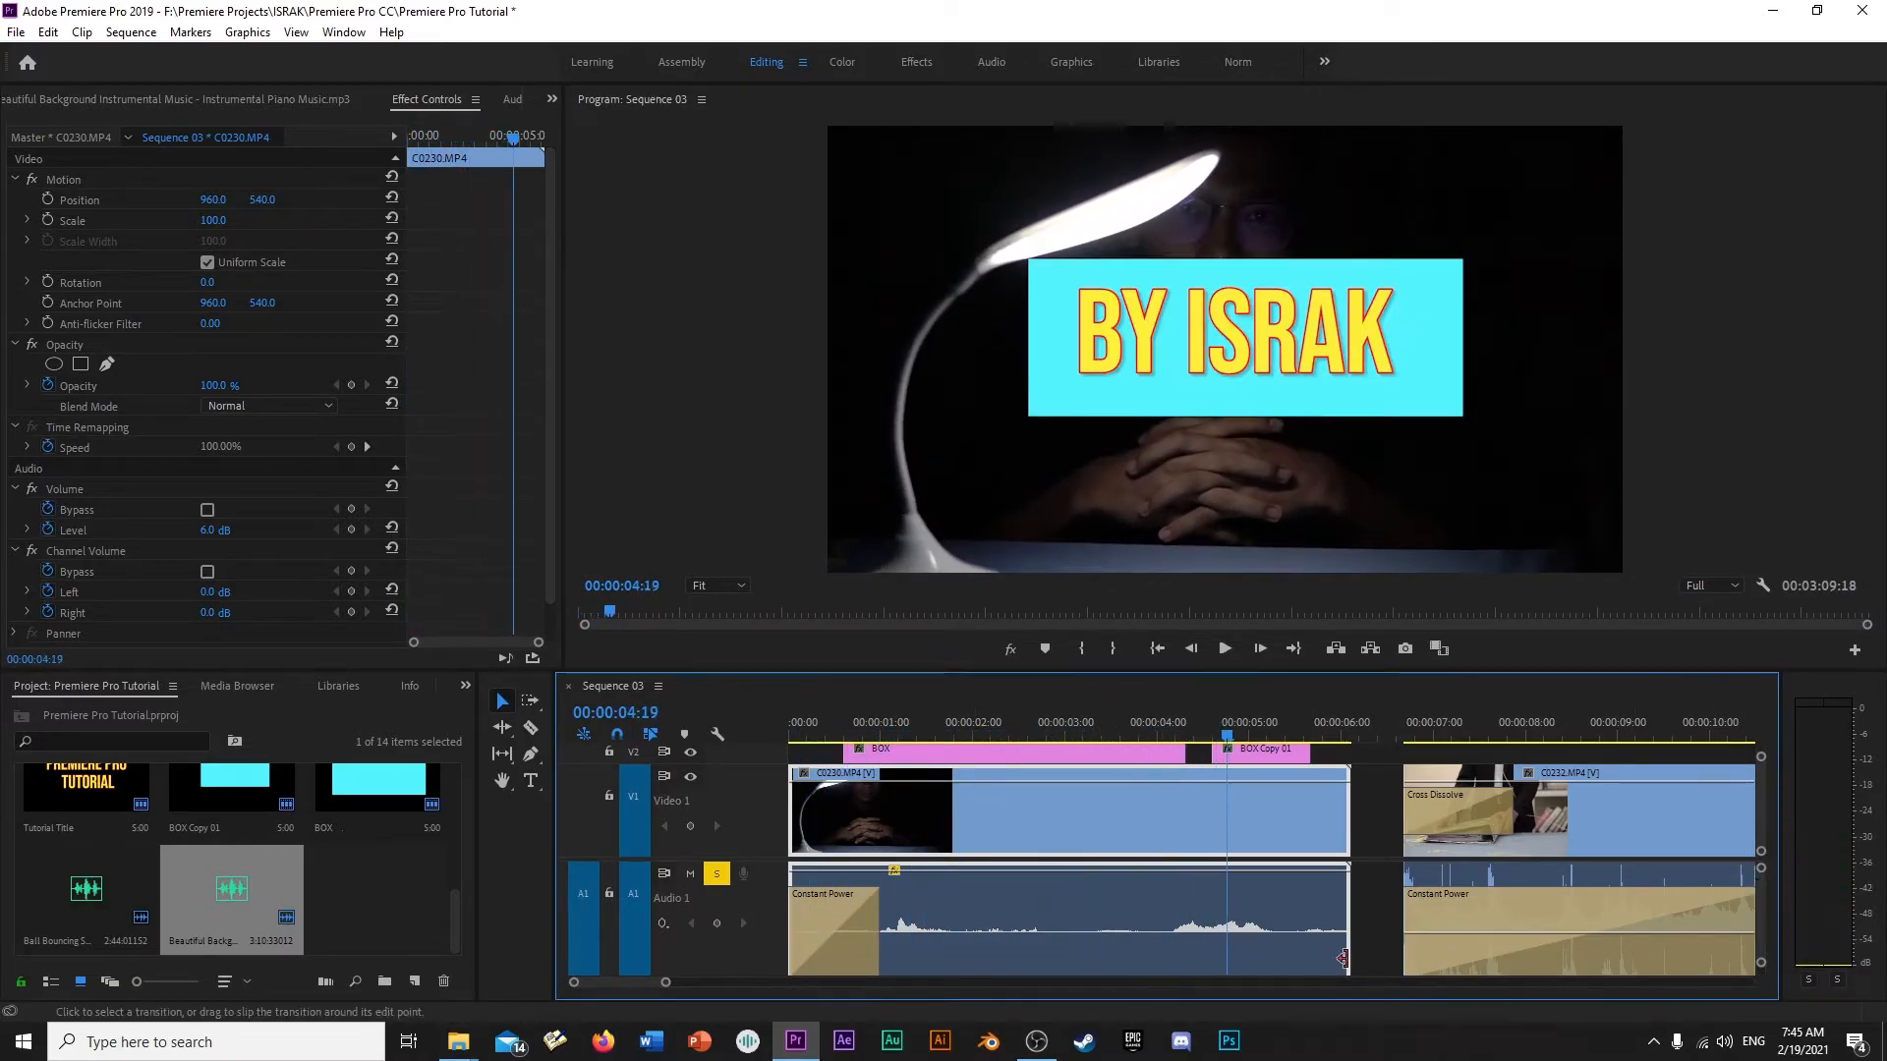
- Lower the C0230.MP4 audio level to -7.75 dB and play the opening from the start
drag(1101, 899, 1101, 952)
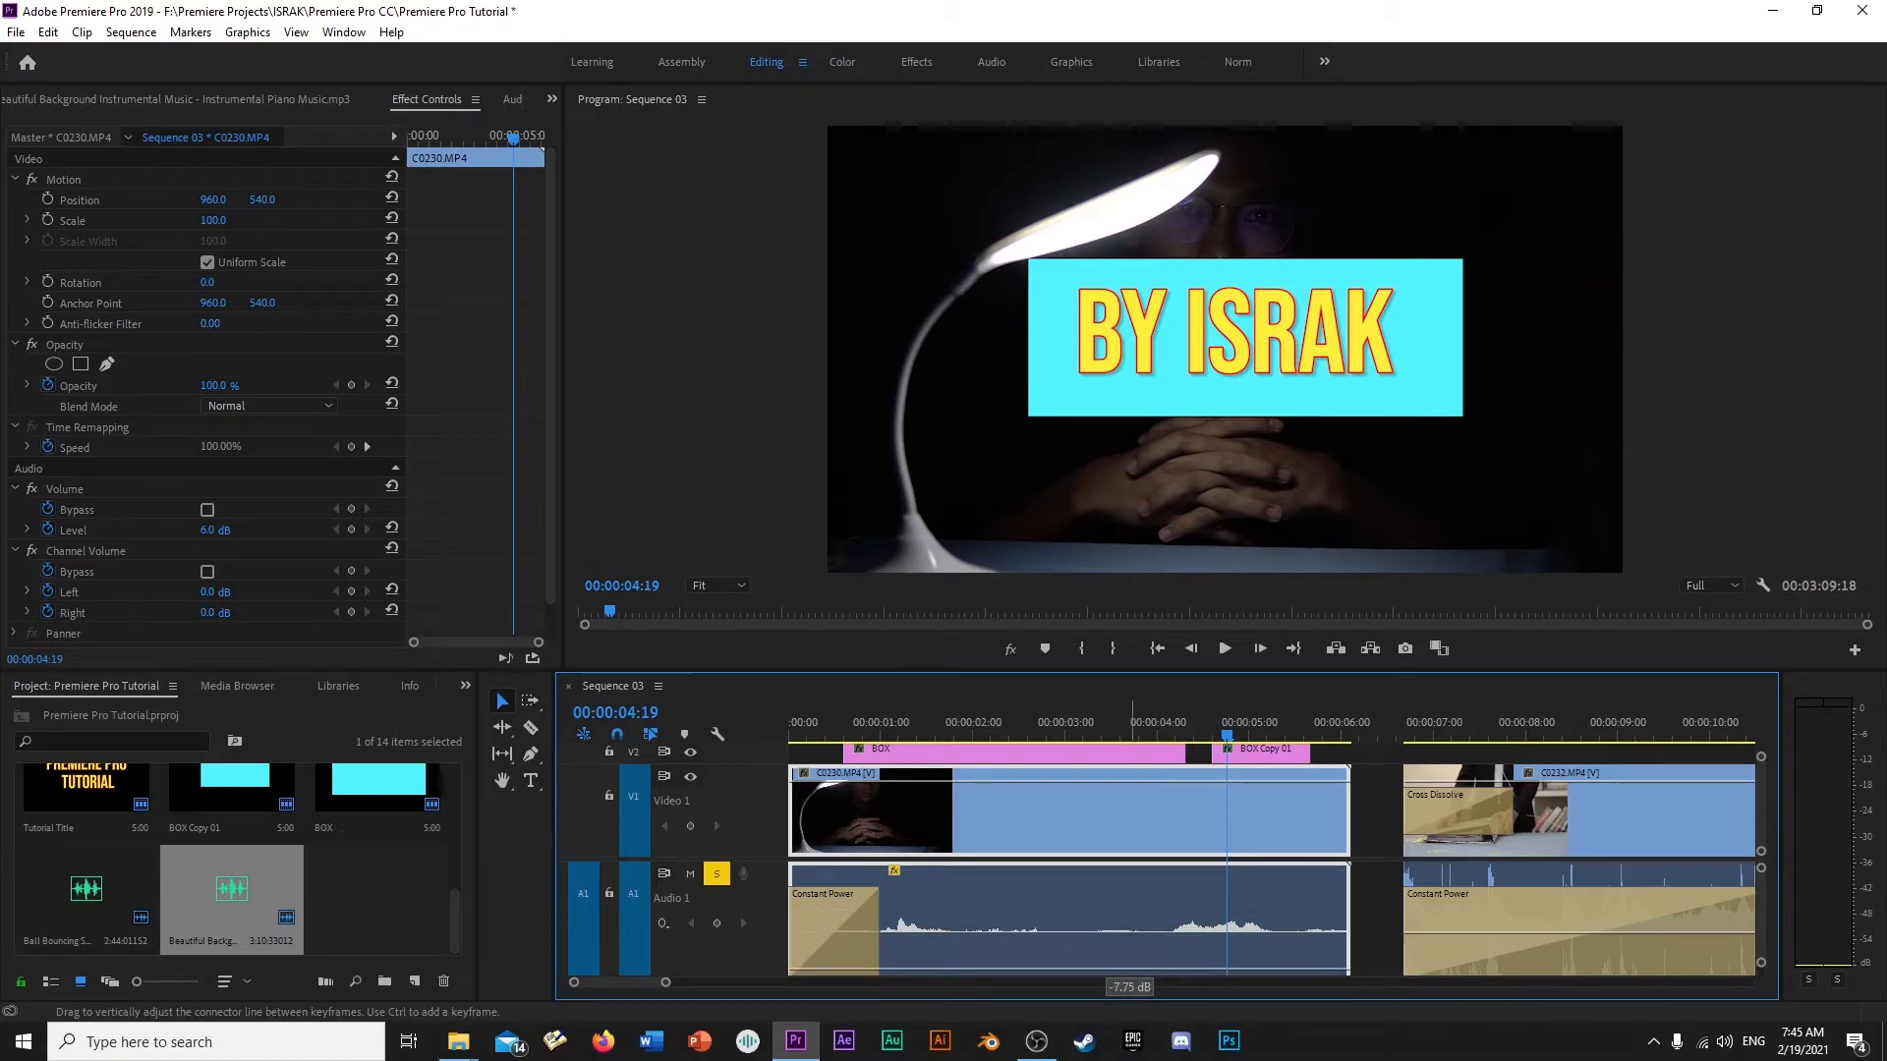
key(Home)
key(space)
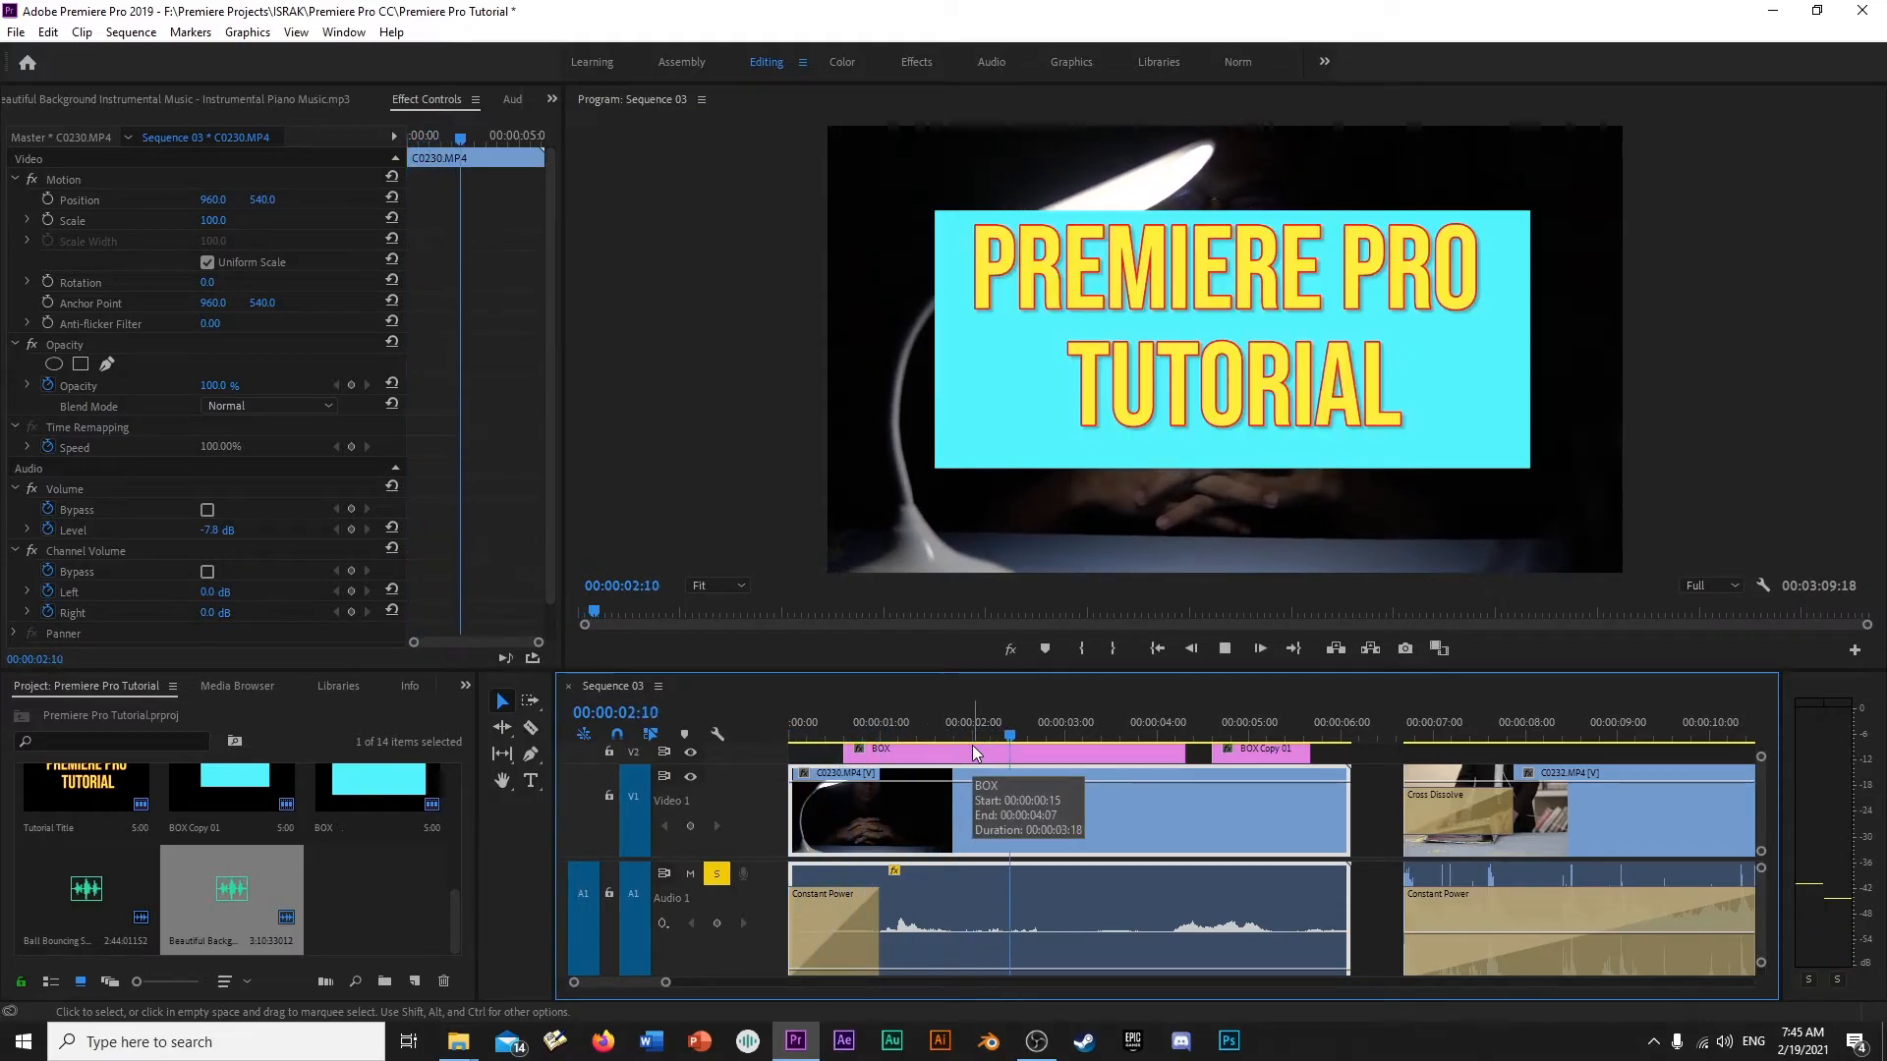
key(space)
- Undo the volume changes made to the C0230.MP4 audio
key(ctrl+z)
key(ctrl+z)
key(ctrl+z)
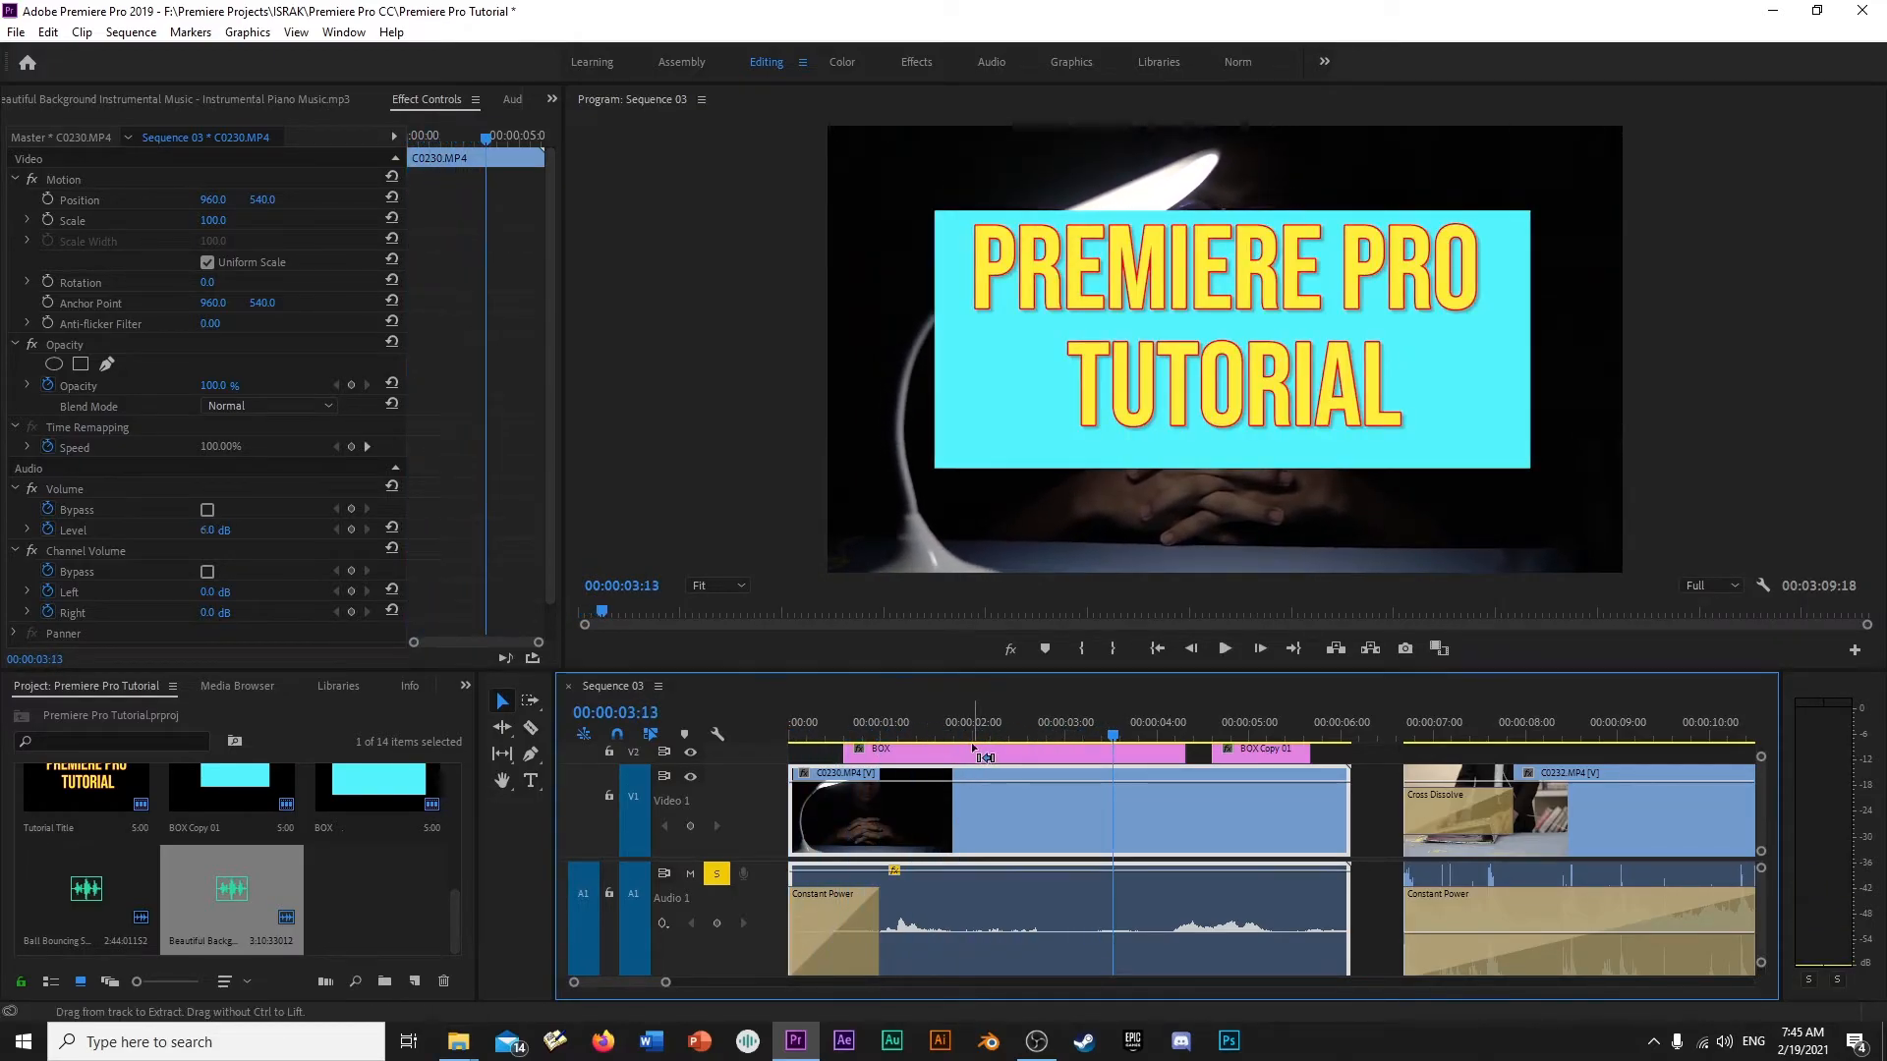
key(ctrl+z)
key(ctrl+z)
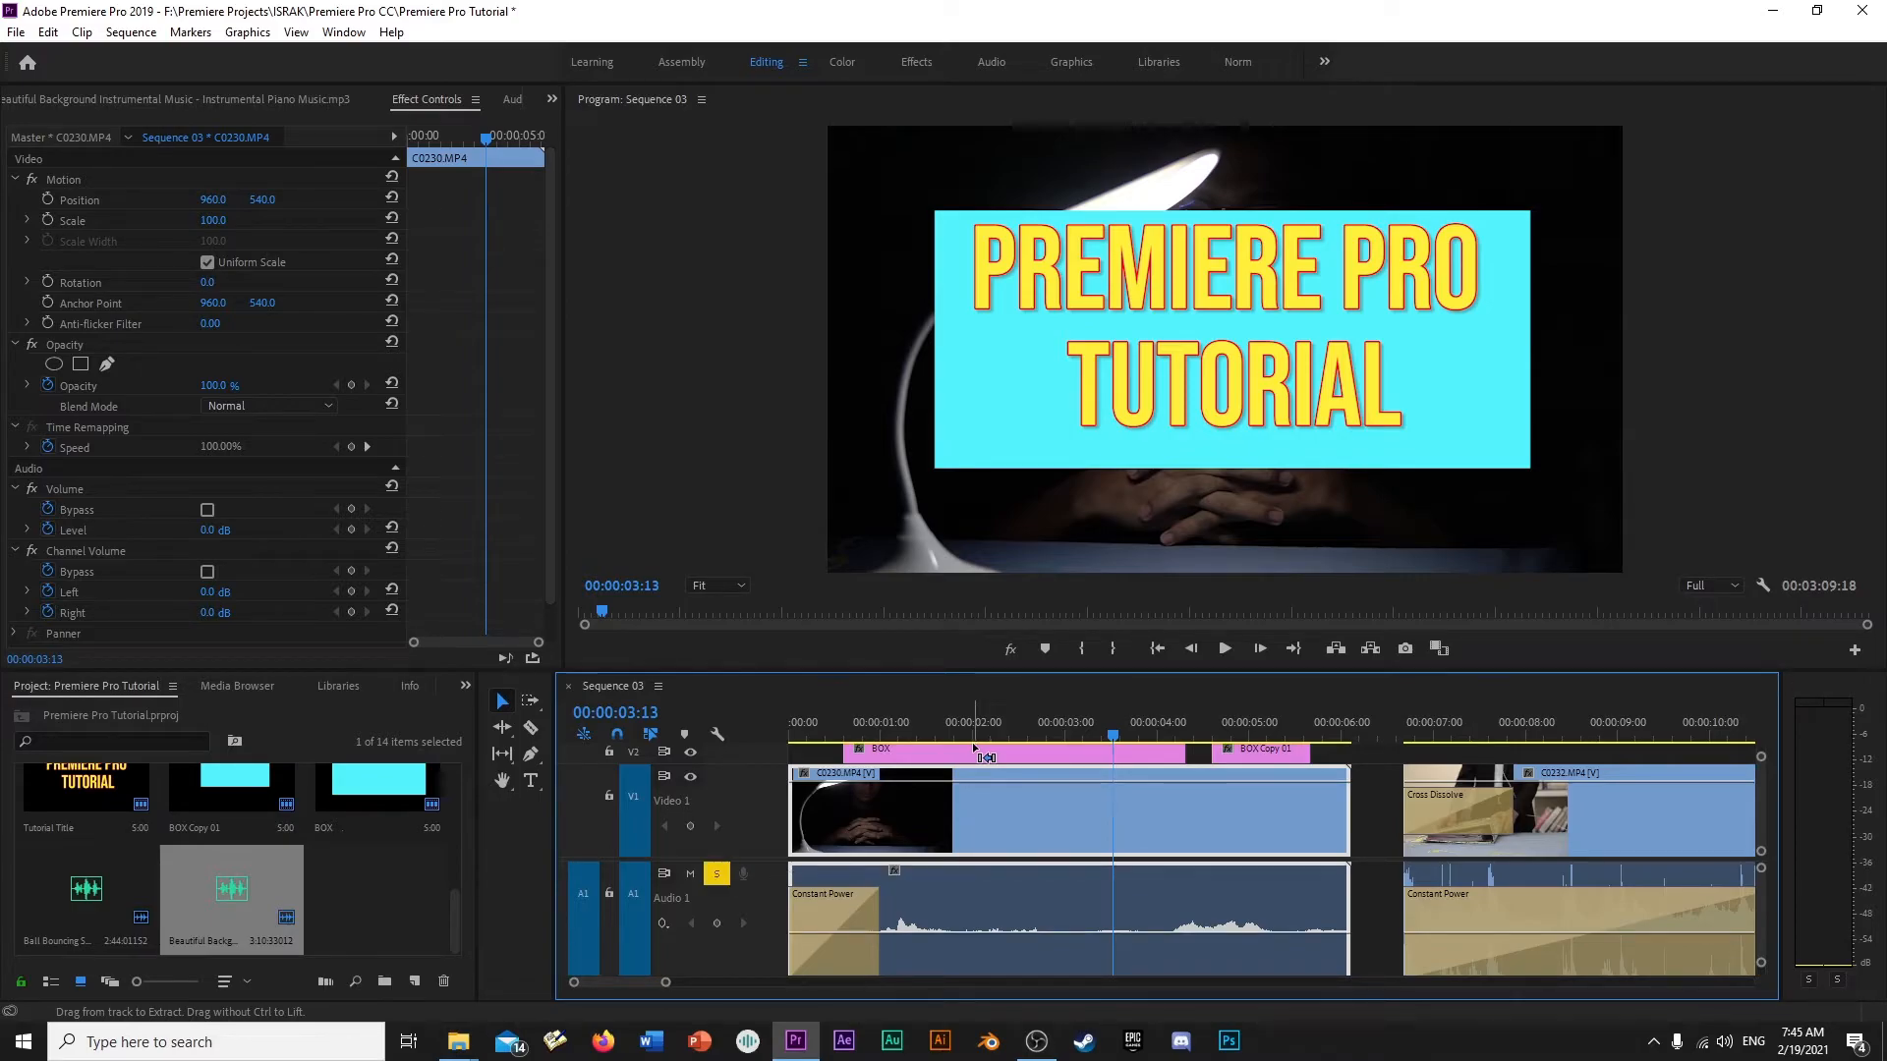
- Shrink track A1, delete the ball bouncing effect and piano music from tracks A2 and A3, and set the playhead at 00:00:02:03
scroll(745, 885, down, 3)
scroll(747, 883, down, 4)
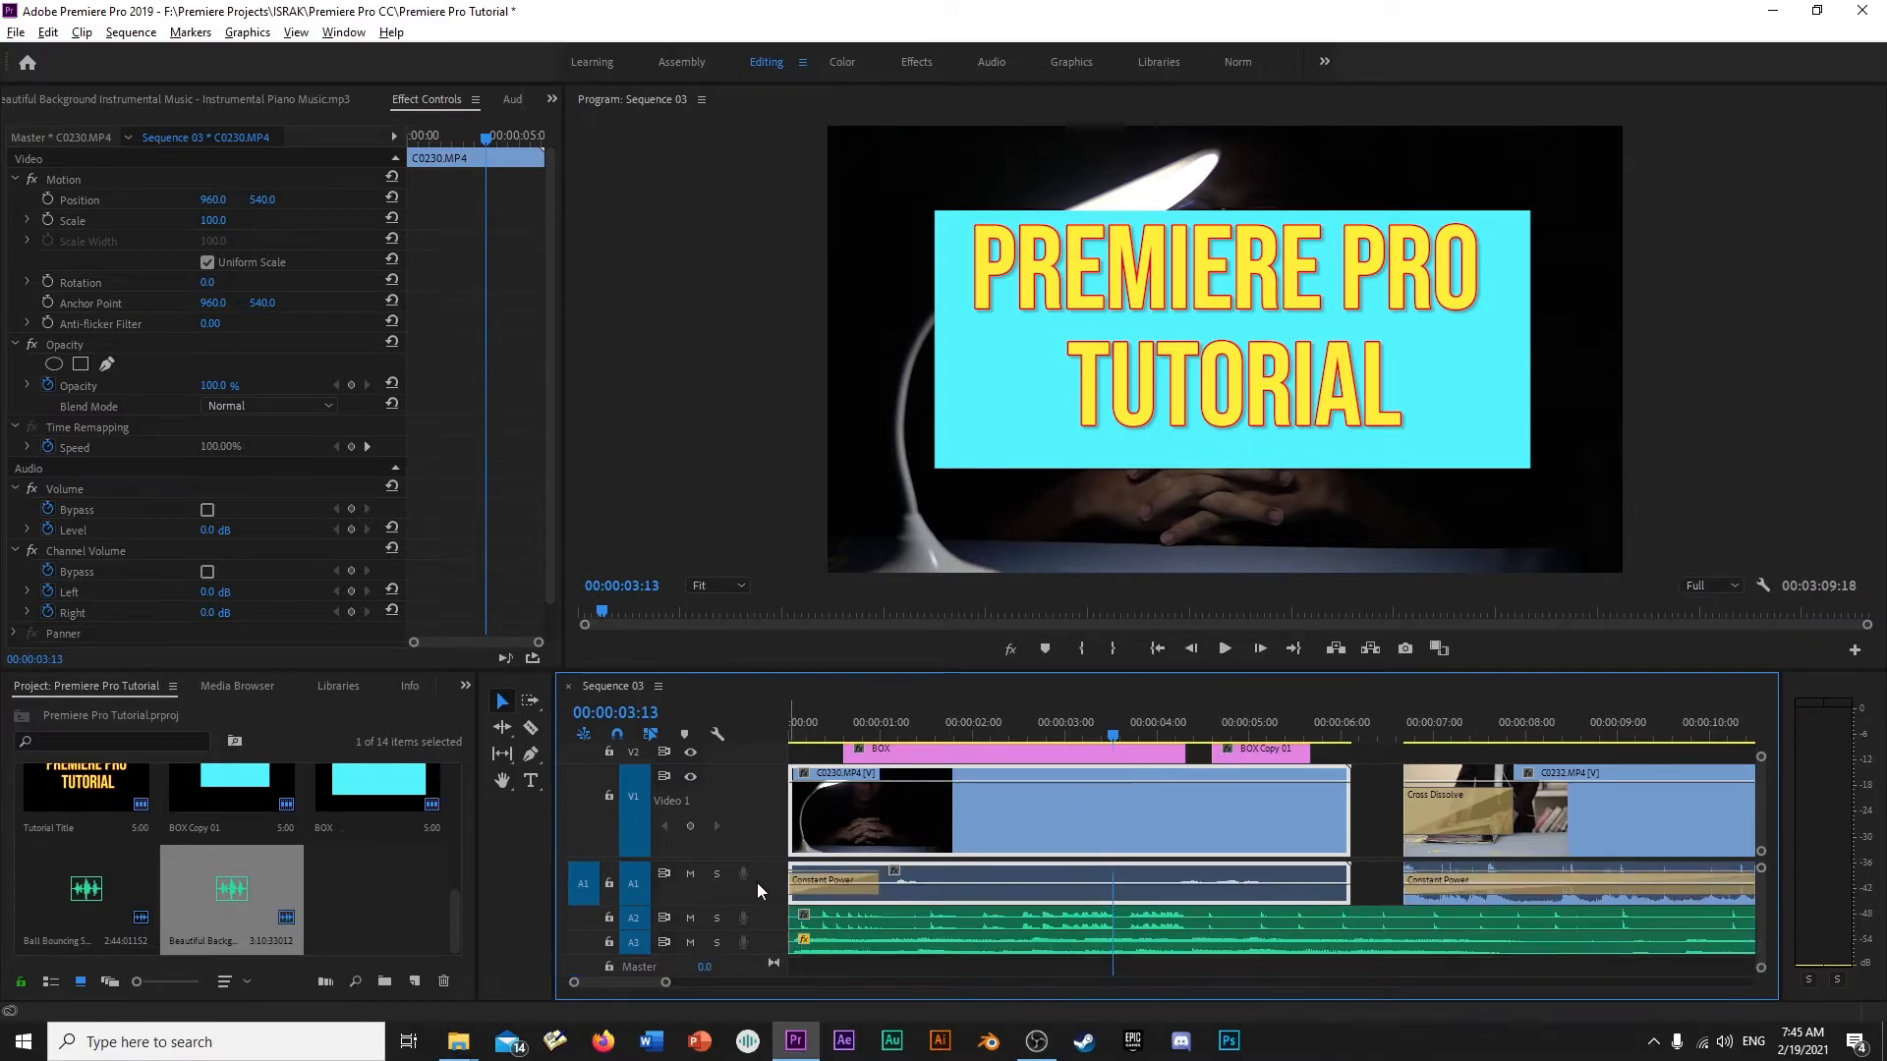
click(977, 911)
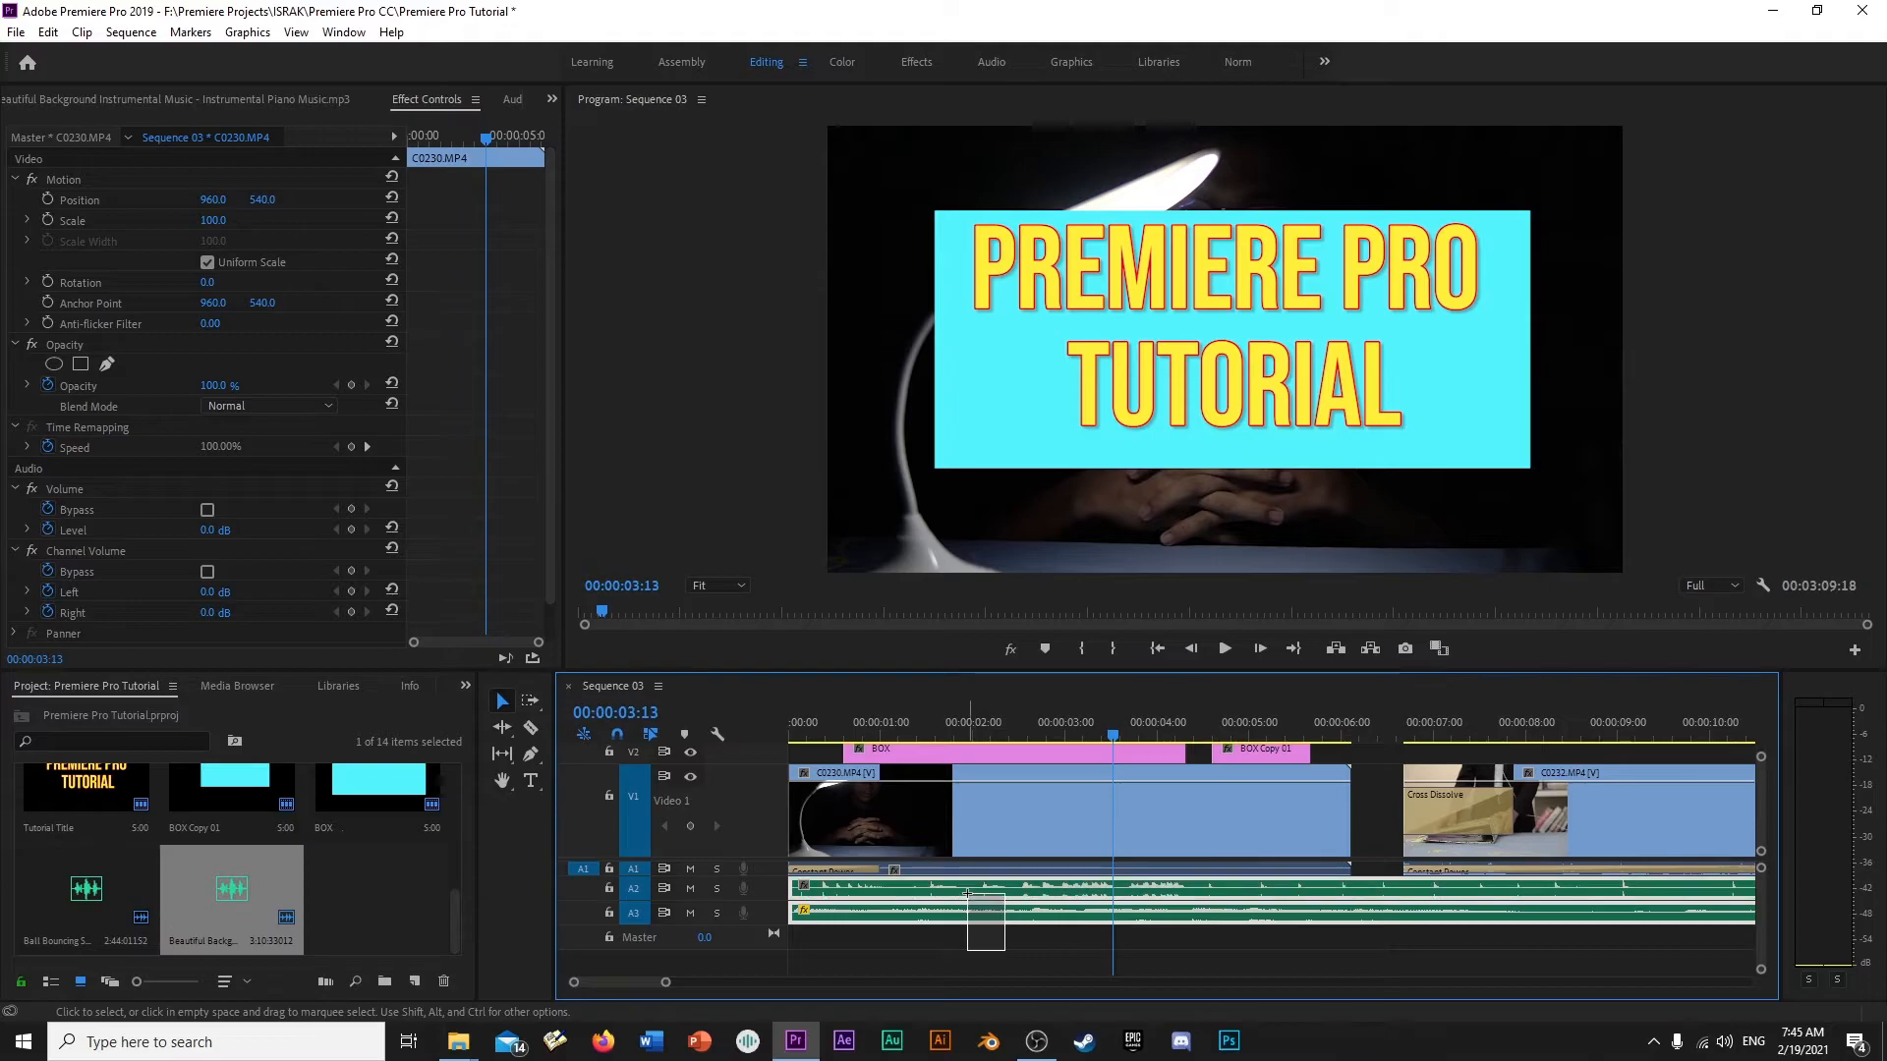
key(Delete)
click(985, 719)
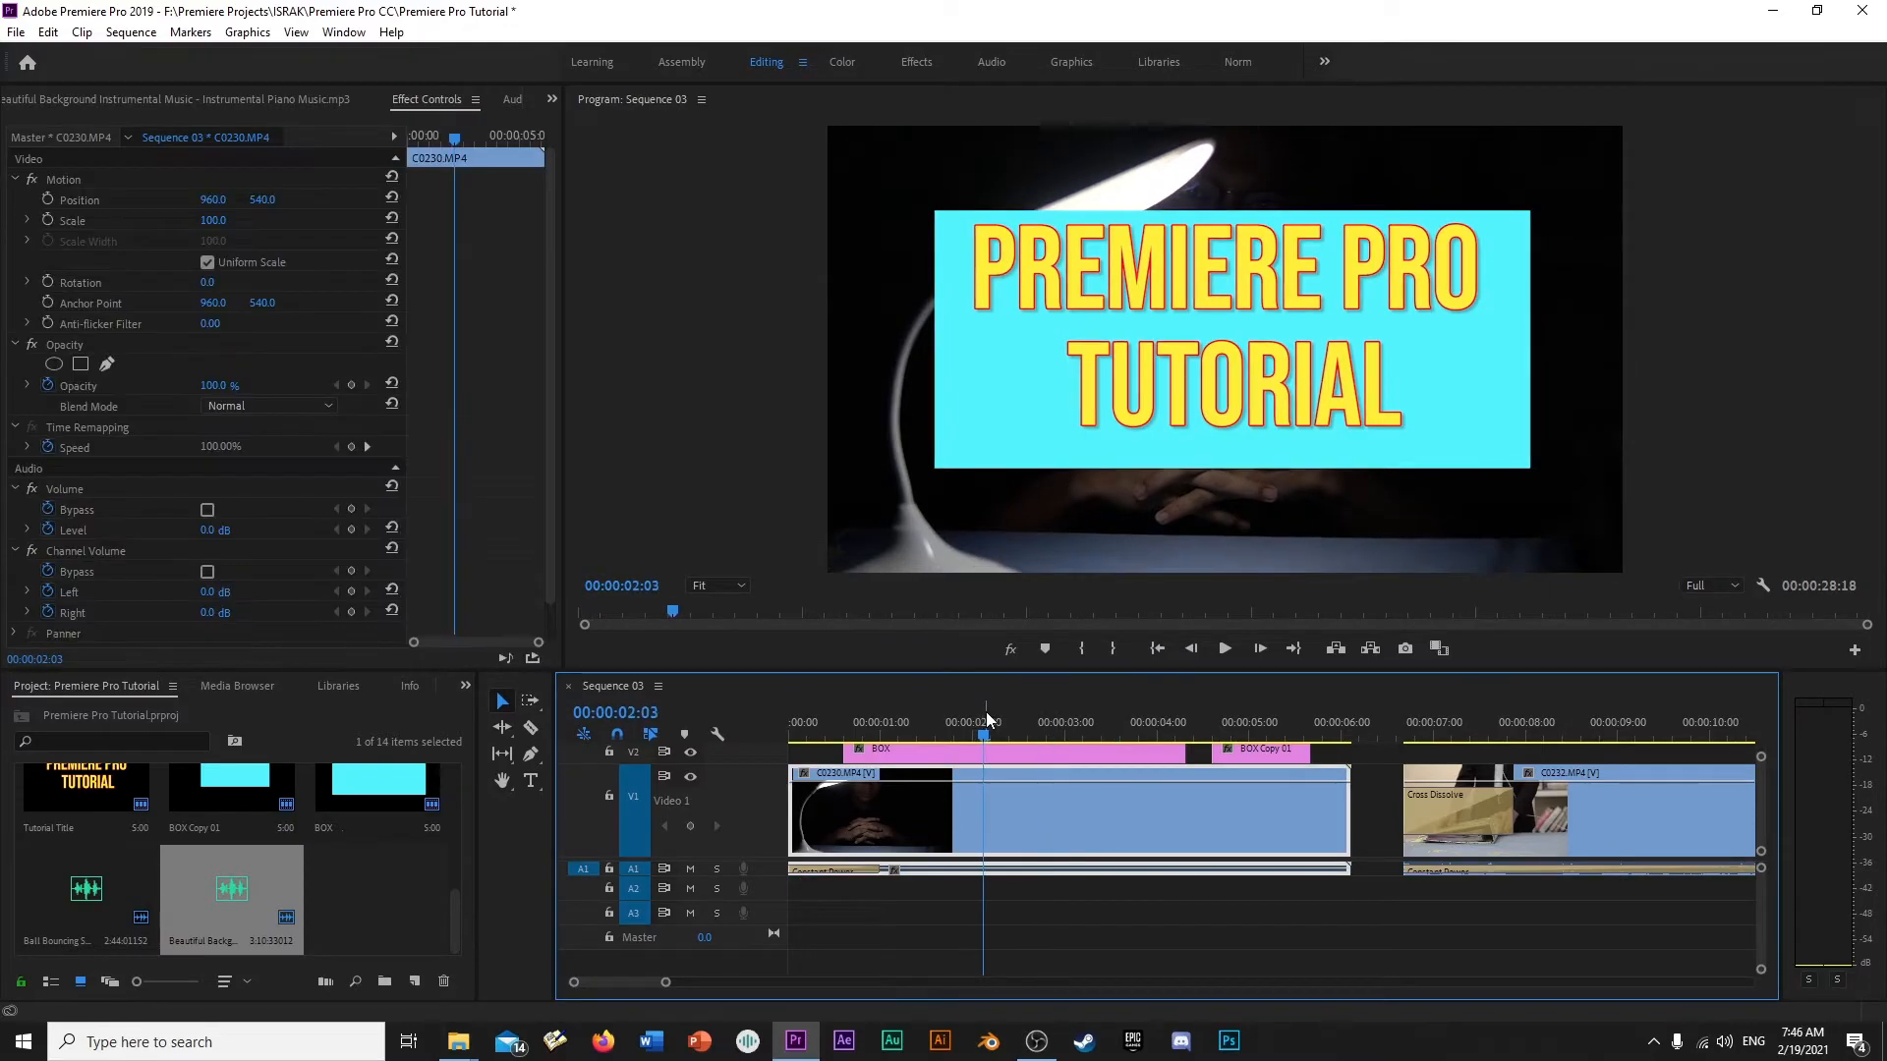
key(minus)
key(minus)
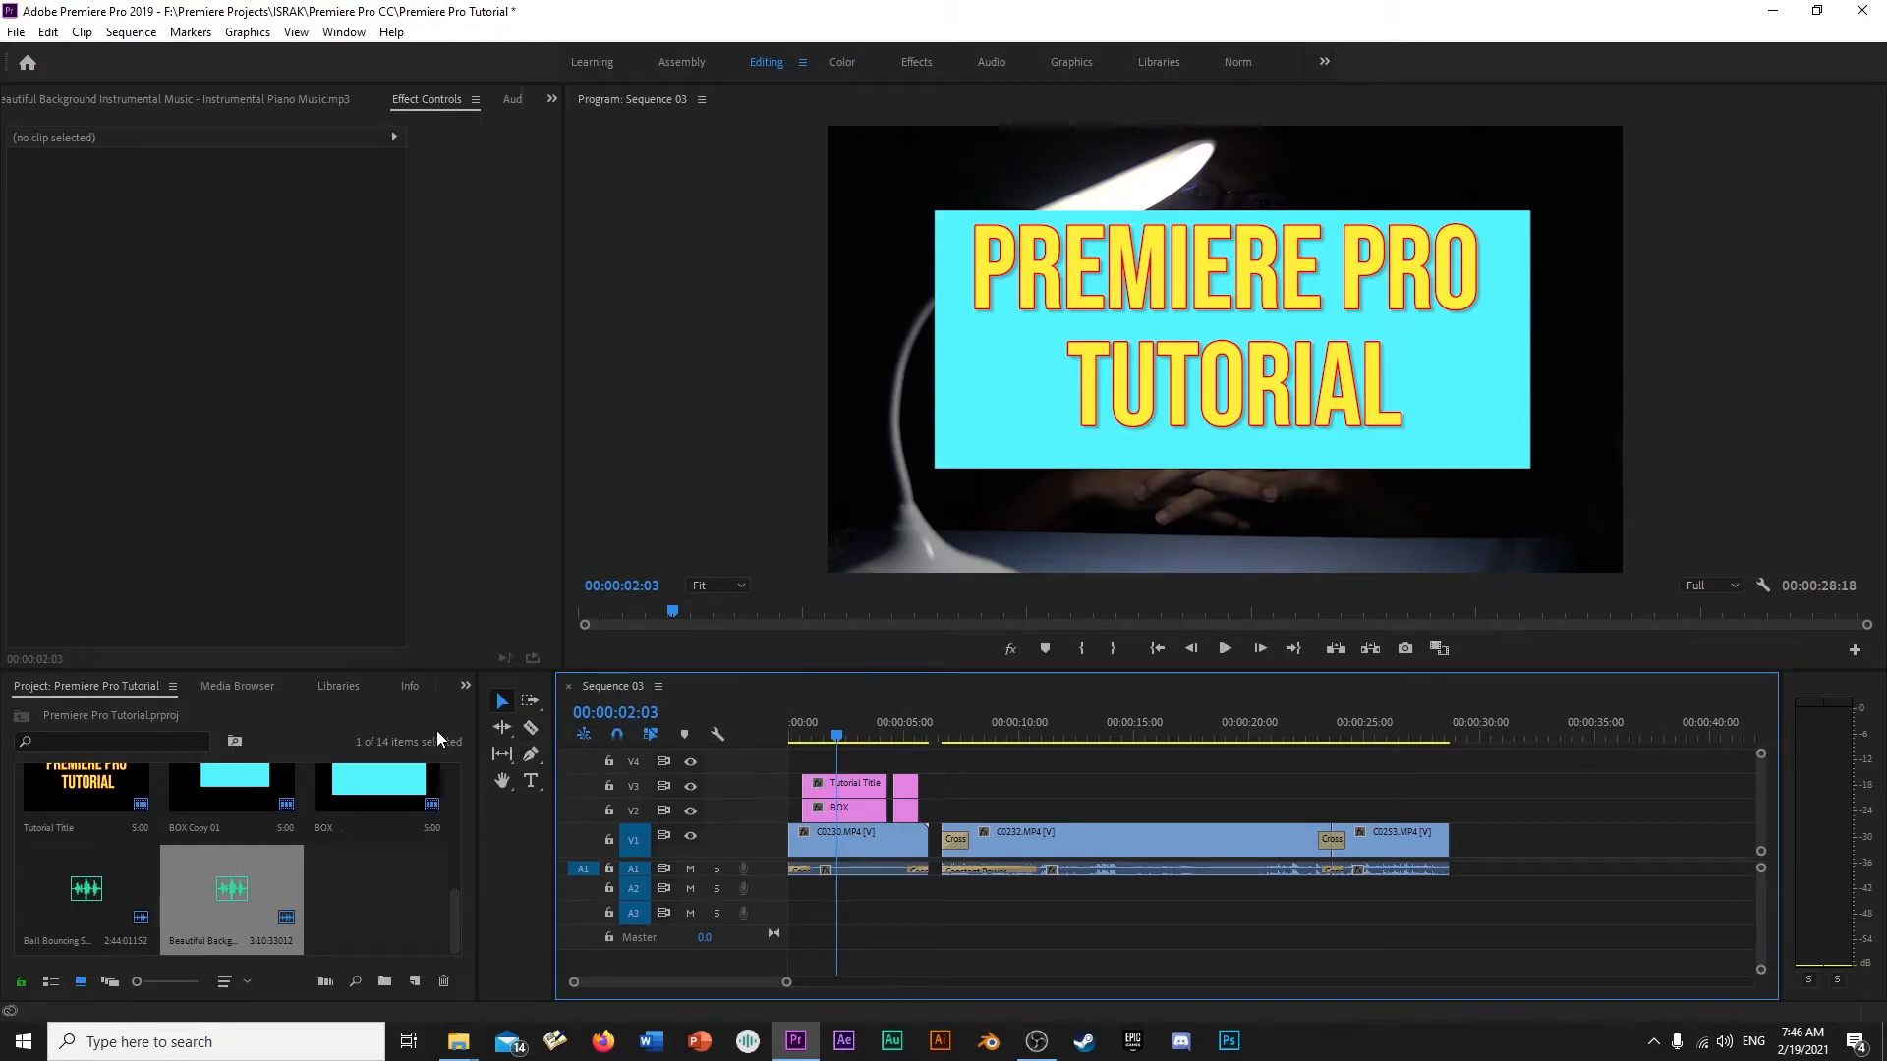
- Deselect the project items and bring up the Effects library in place of the project items
click(397, 917)
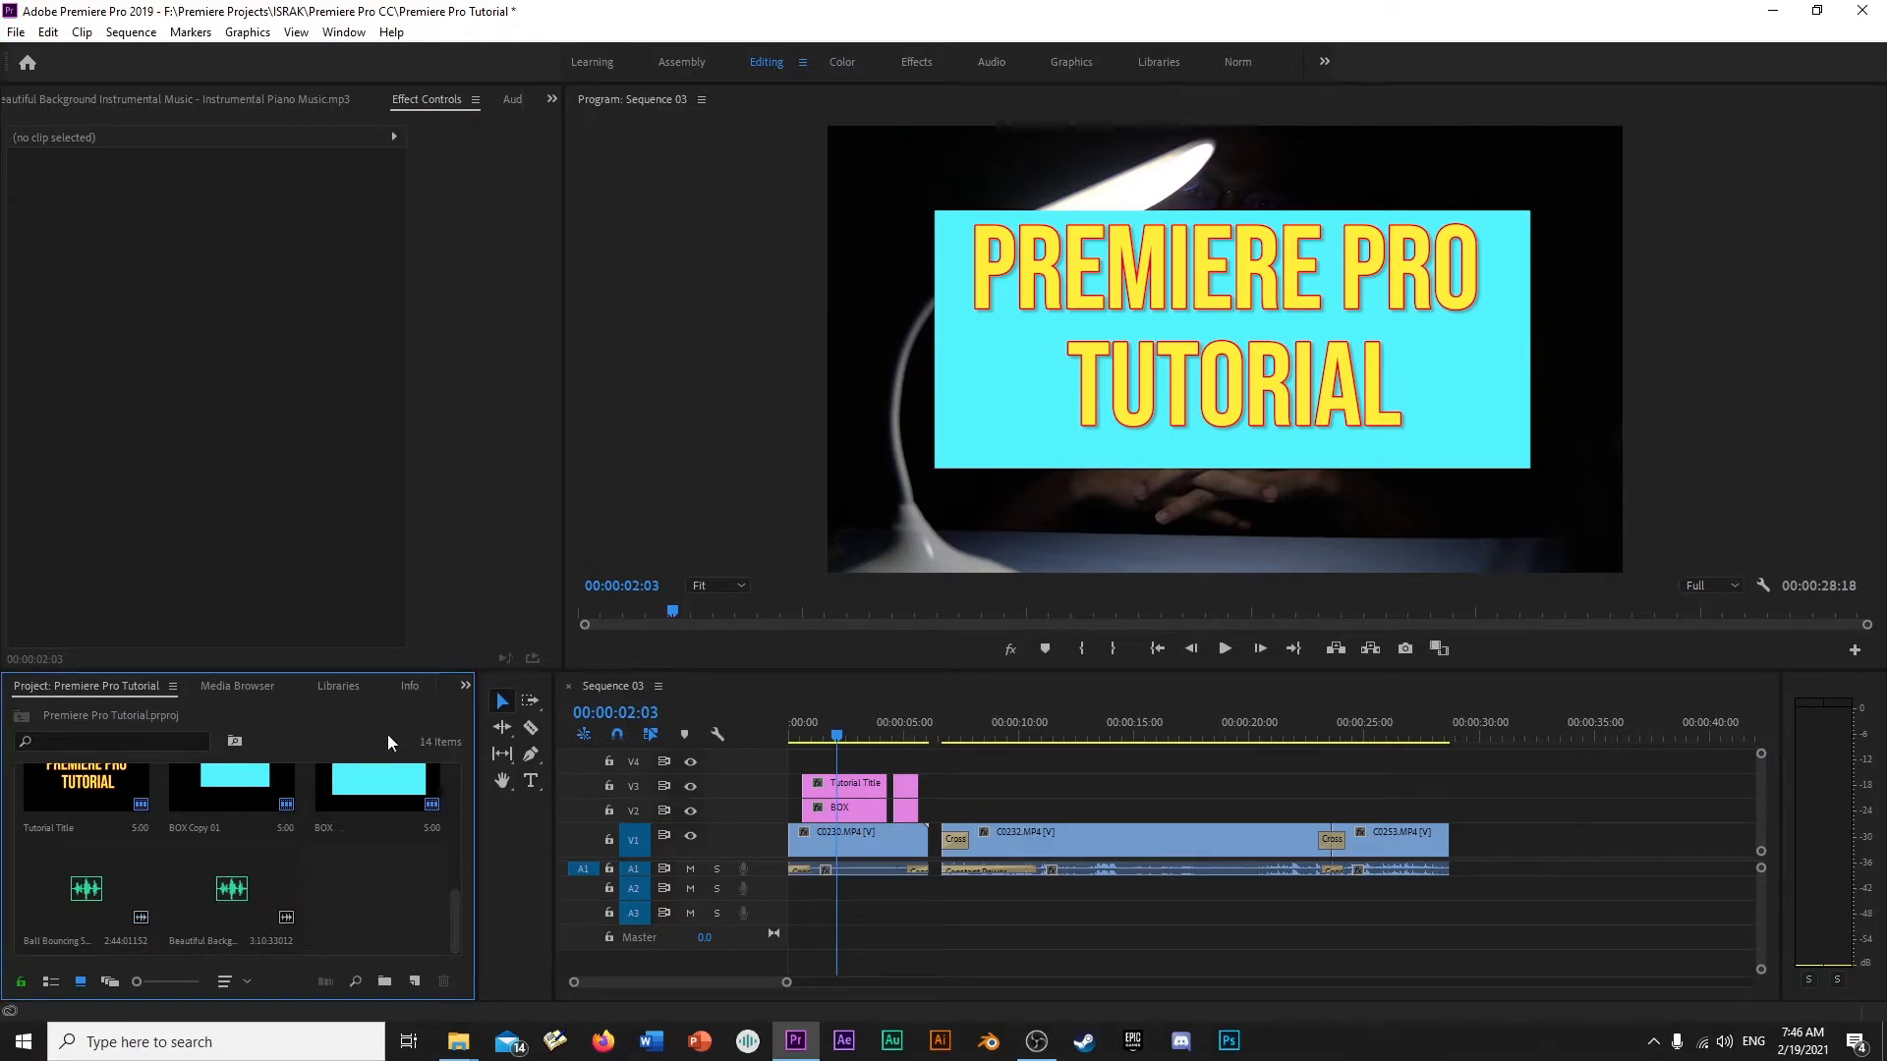
click(466, 688)
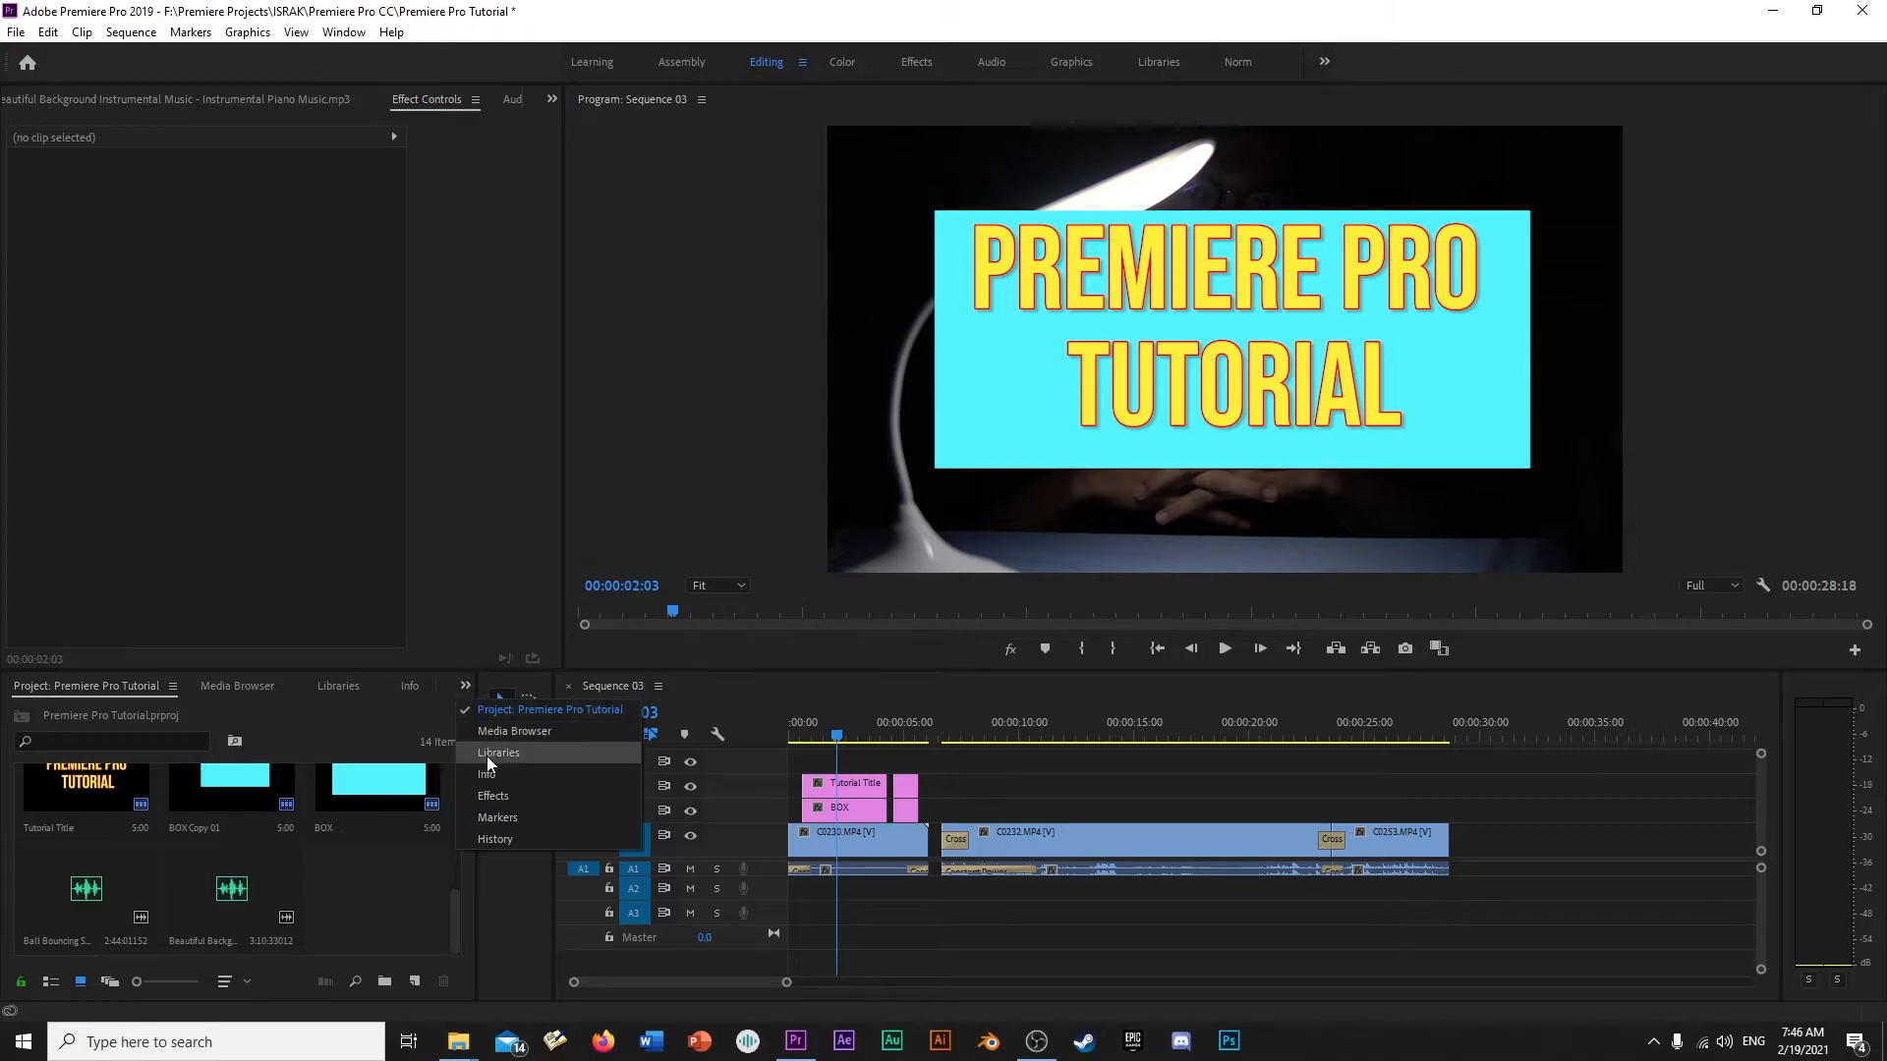
click(499, 799)
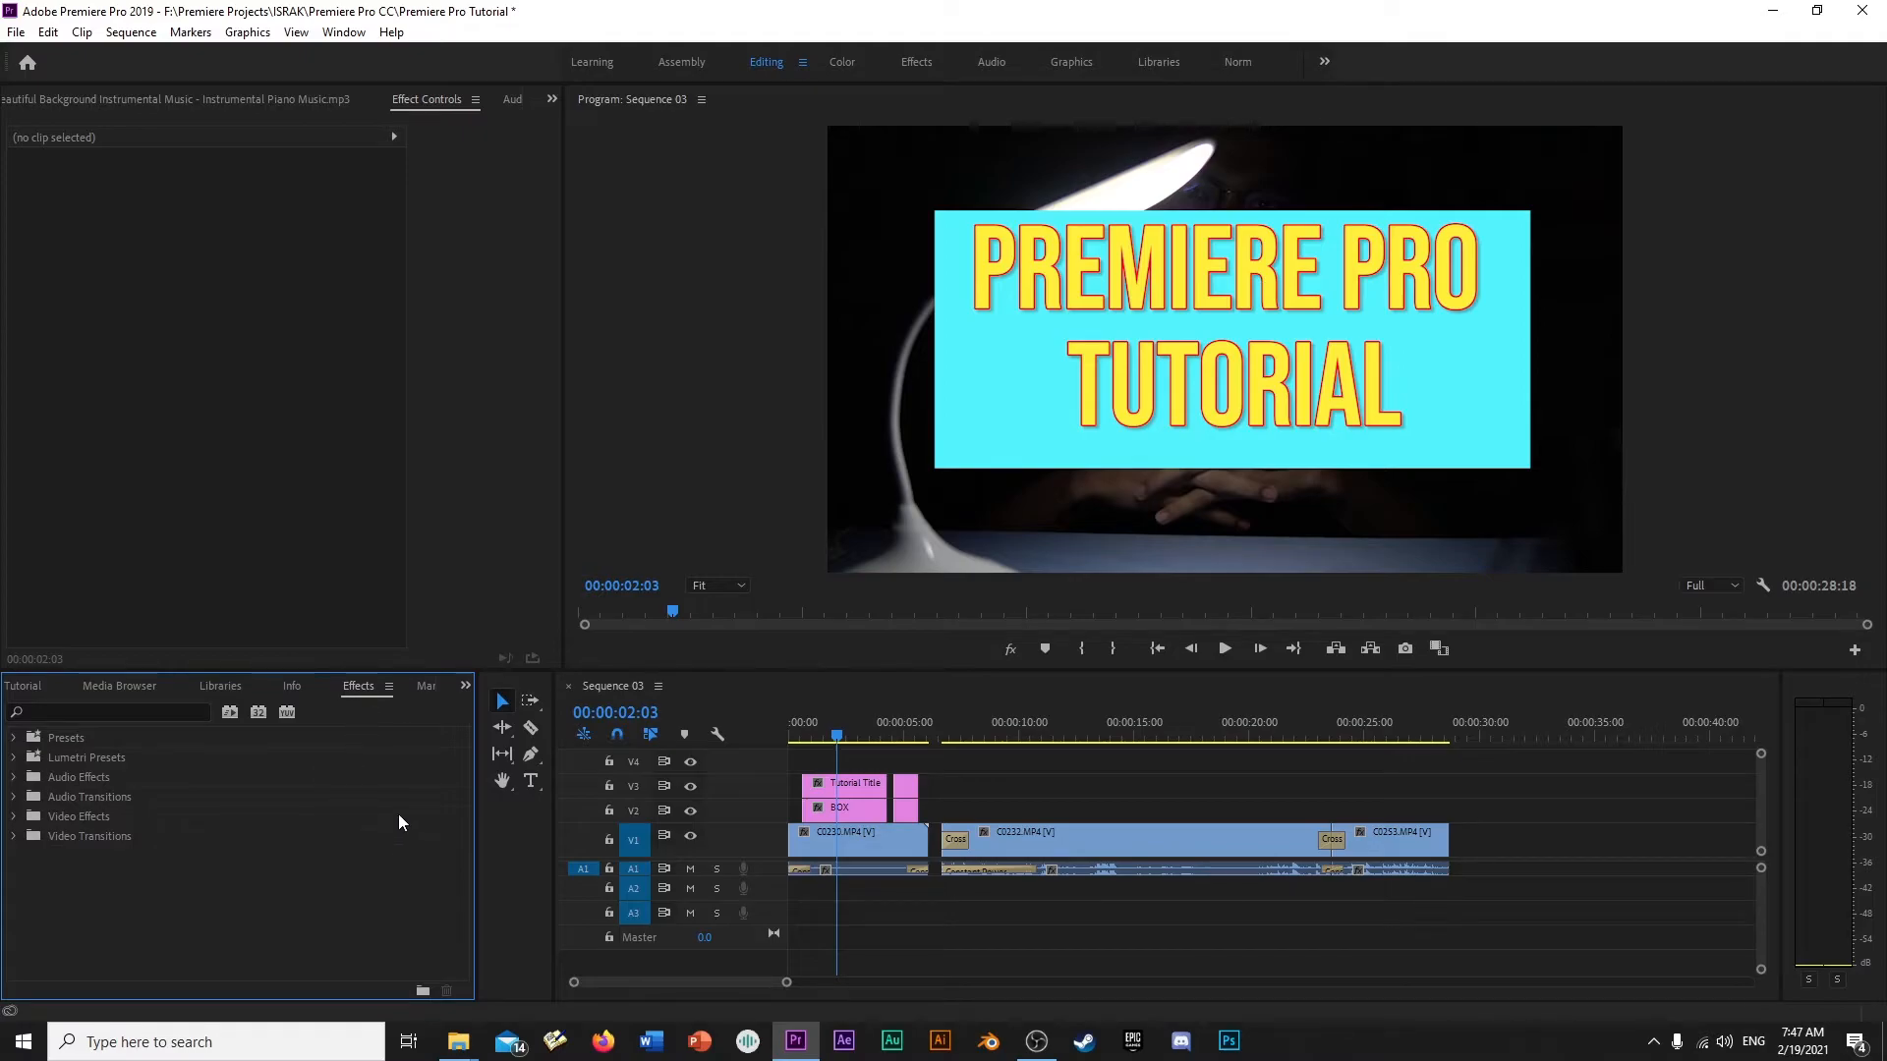
- Reset the Editing workspace to its saved layout, then narrow the project and tools areas to widen the timeline
click(342, 35)
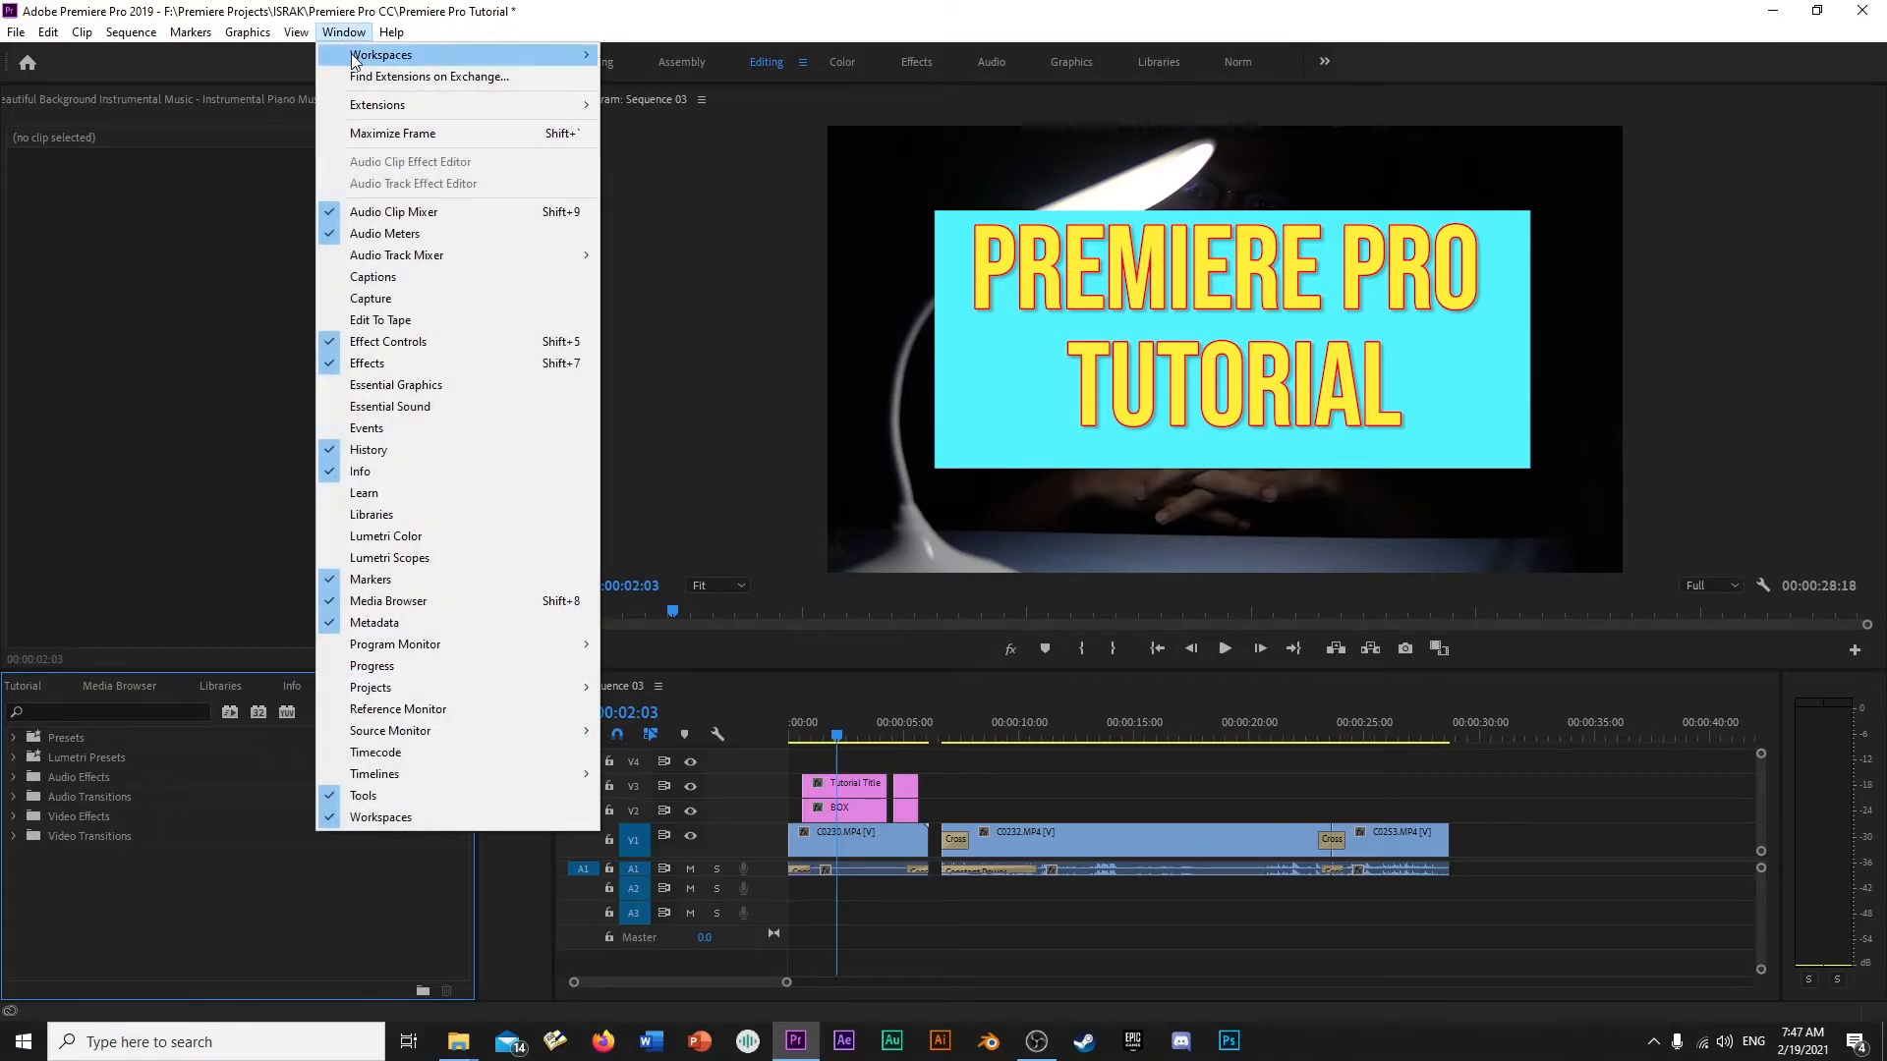
mouse_move(368, 59)
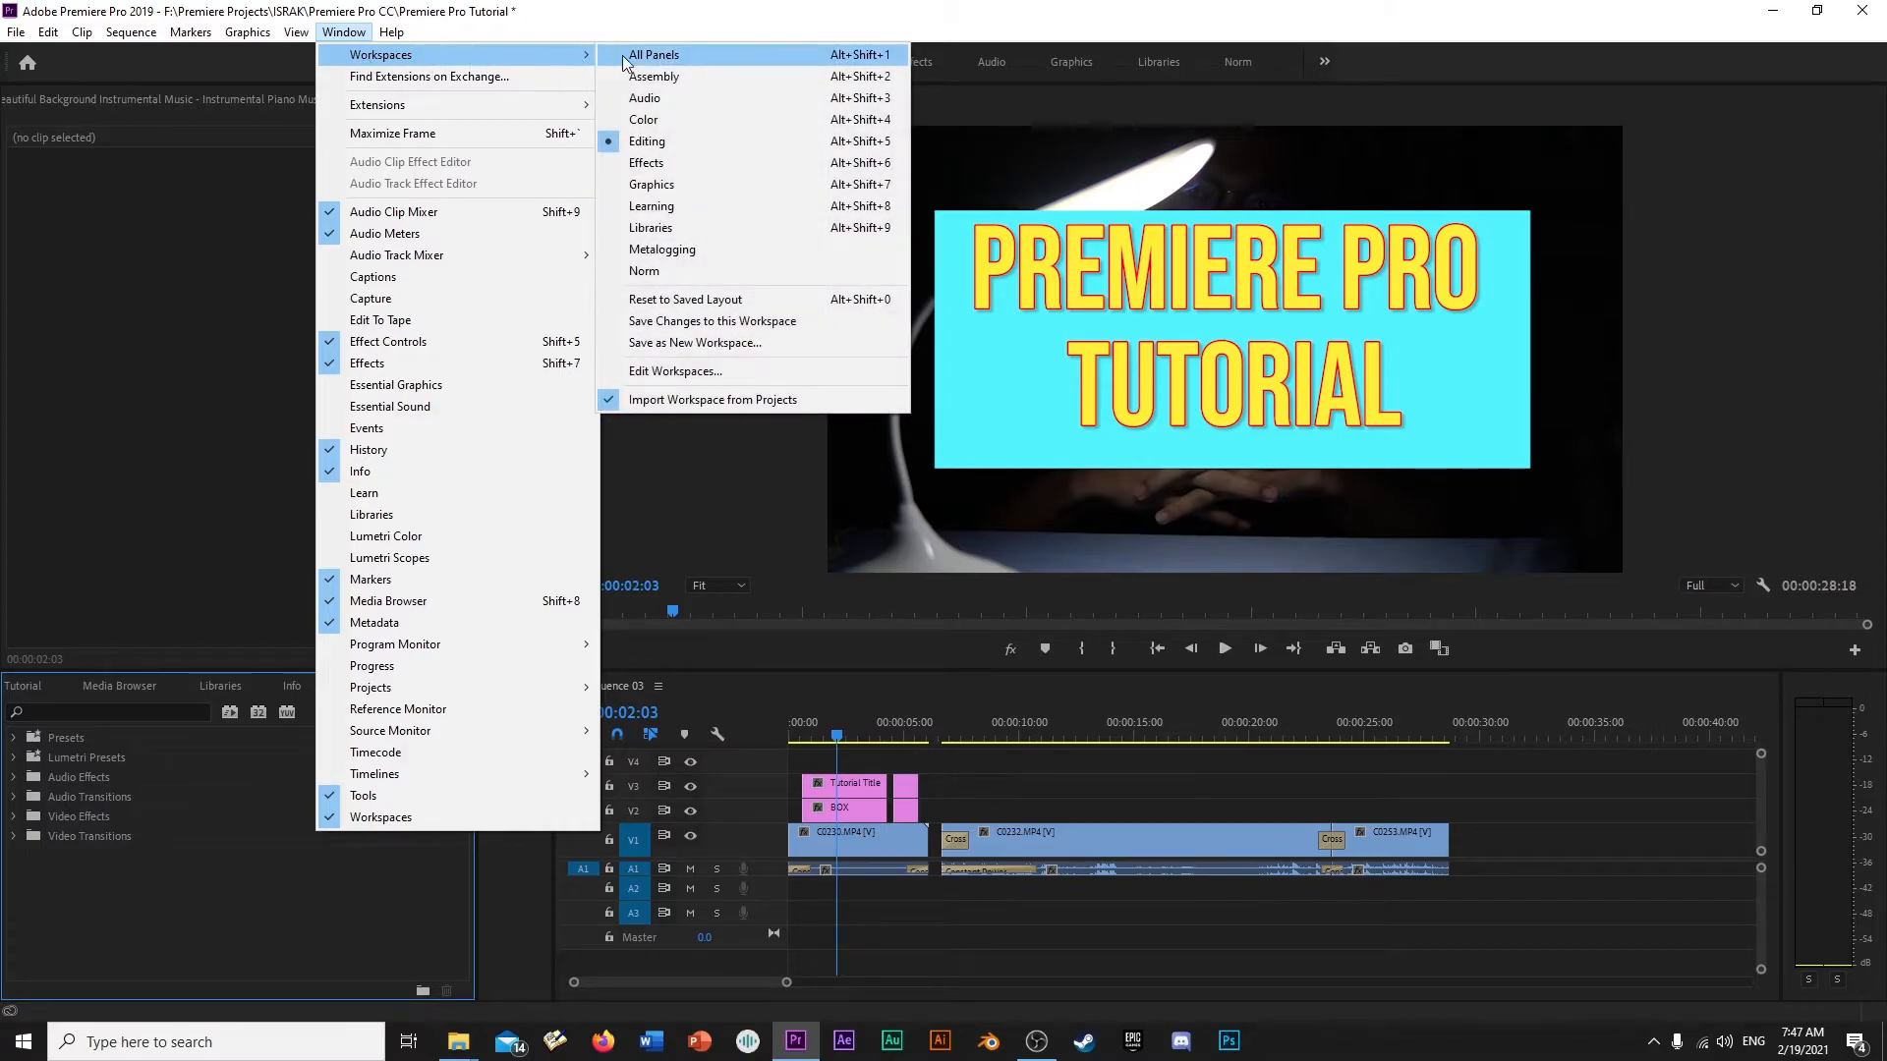
click(685, 300)
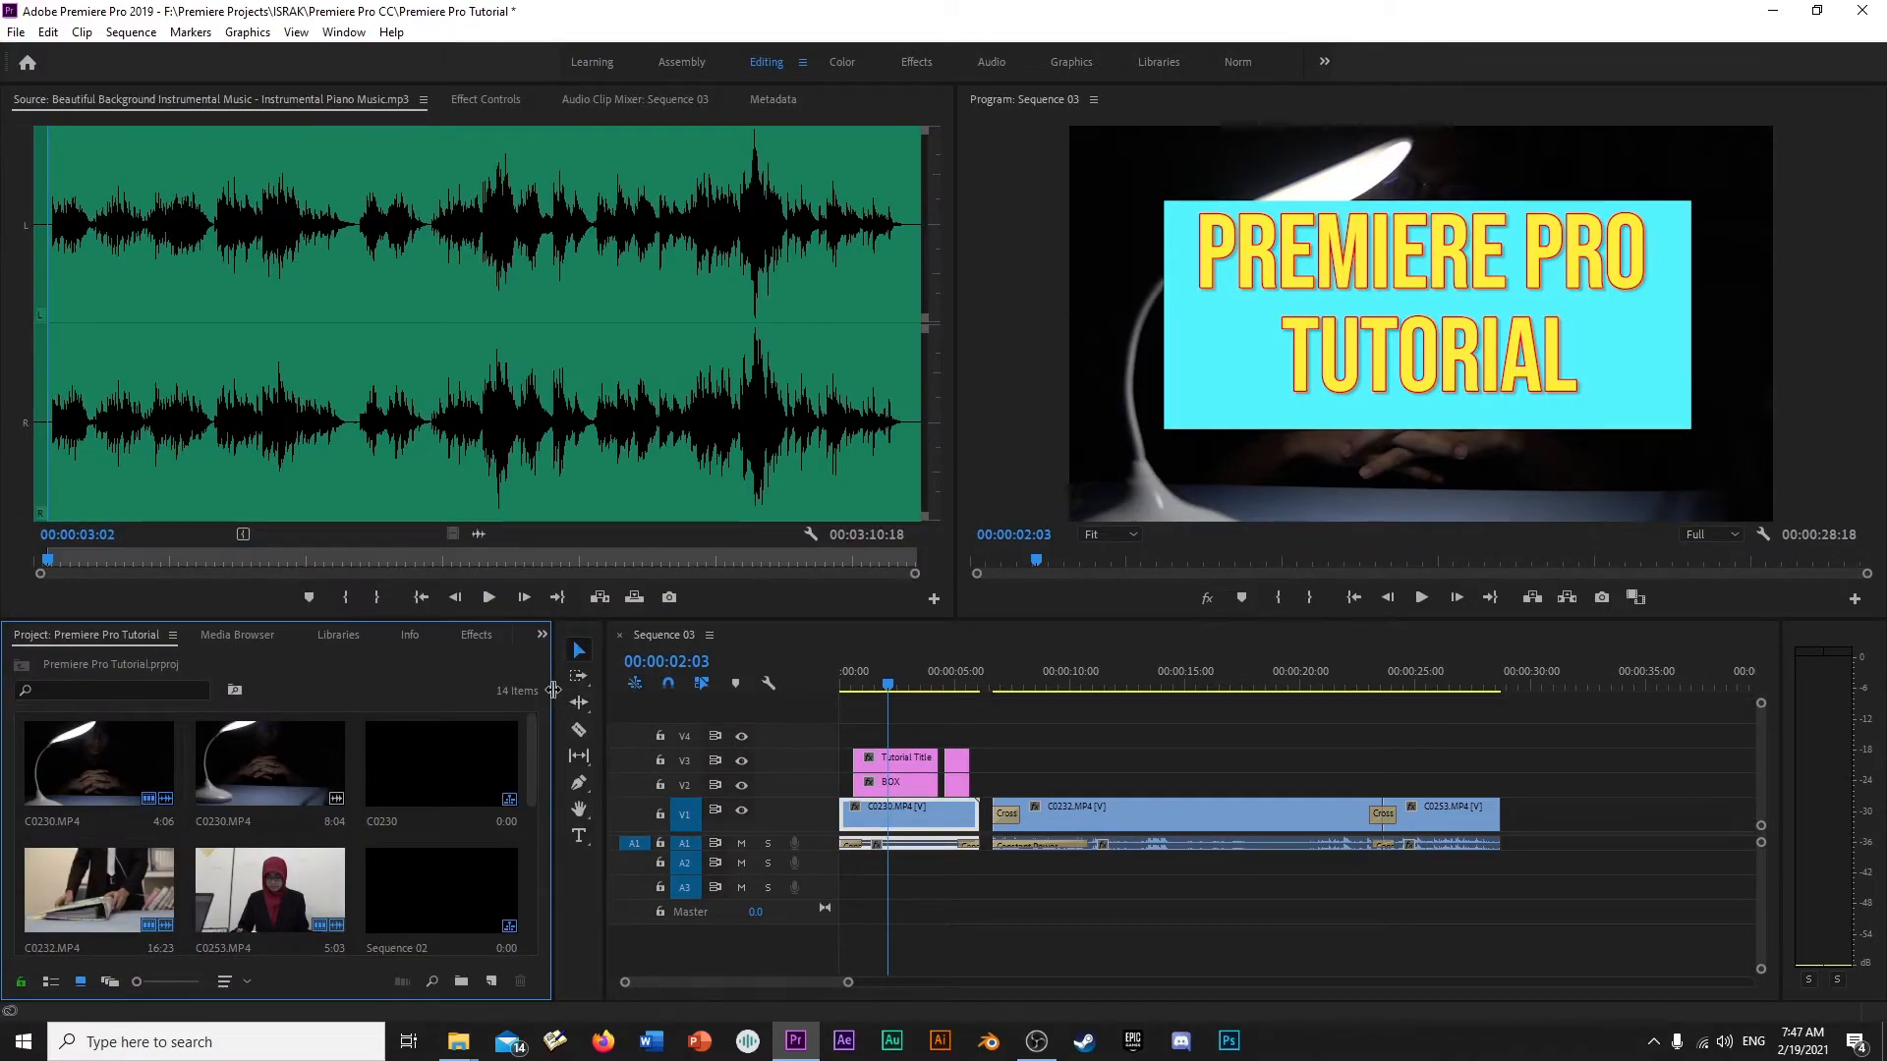
drag(552, 693, 457, 698)
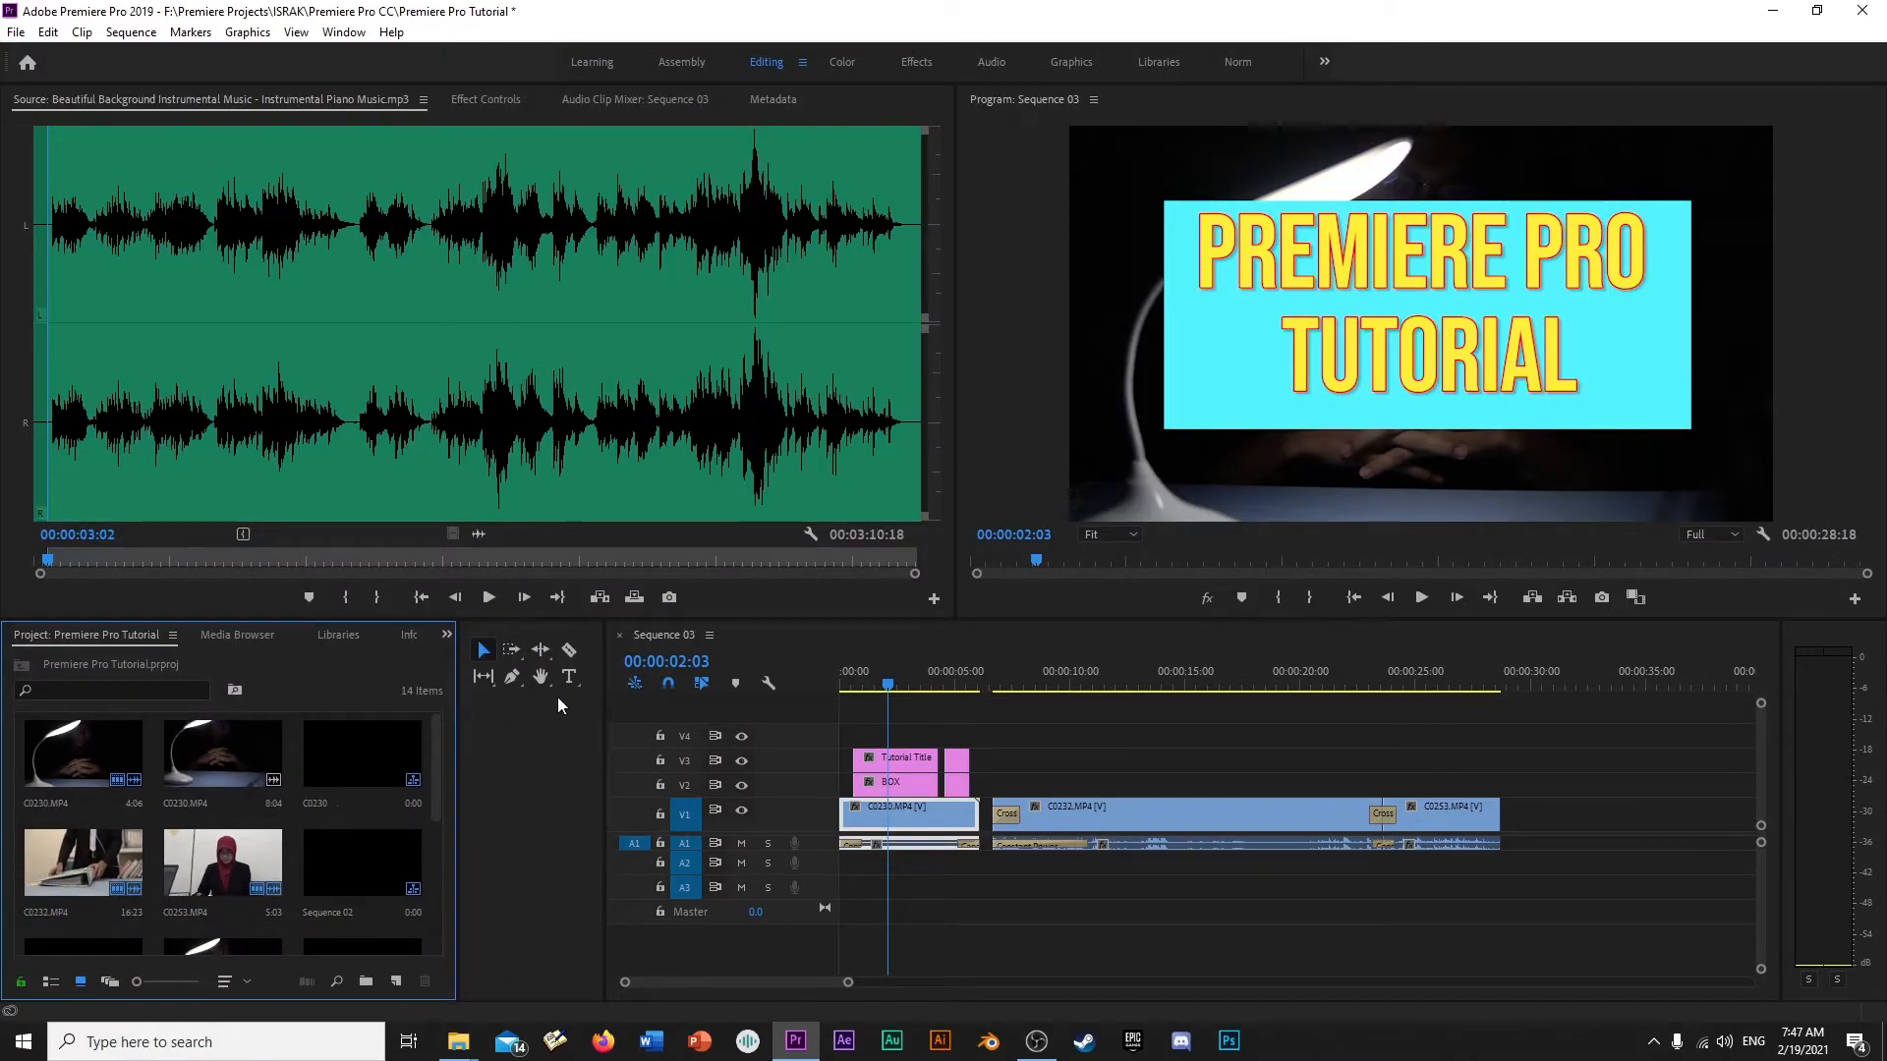
drag(600, 700, 520, 688)
- Show the Effects library and narrow the source monitor to give the program monitor more width
click(444, 637)
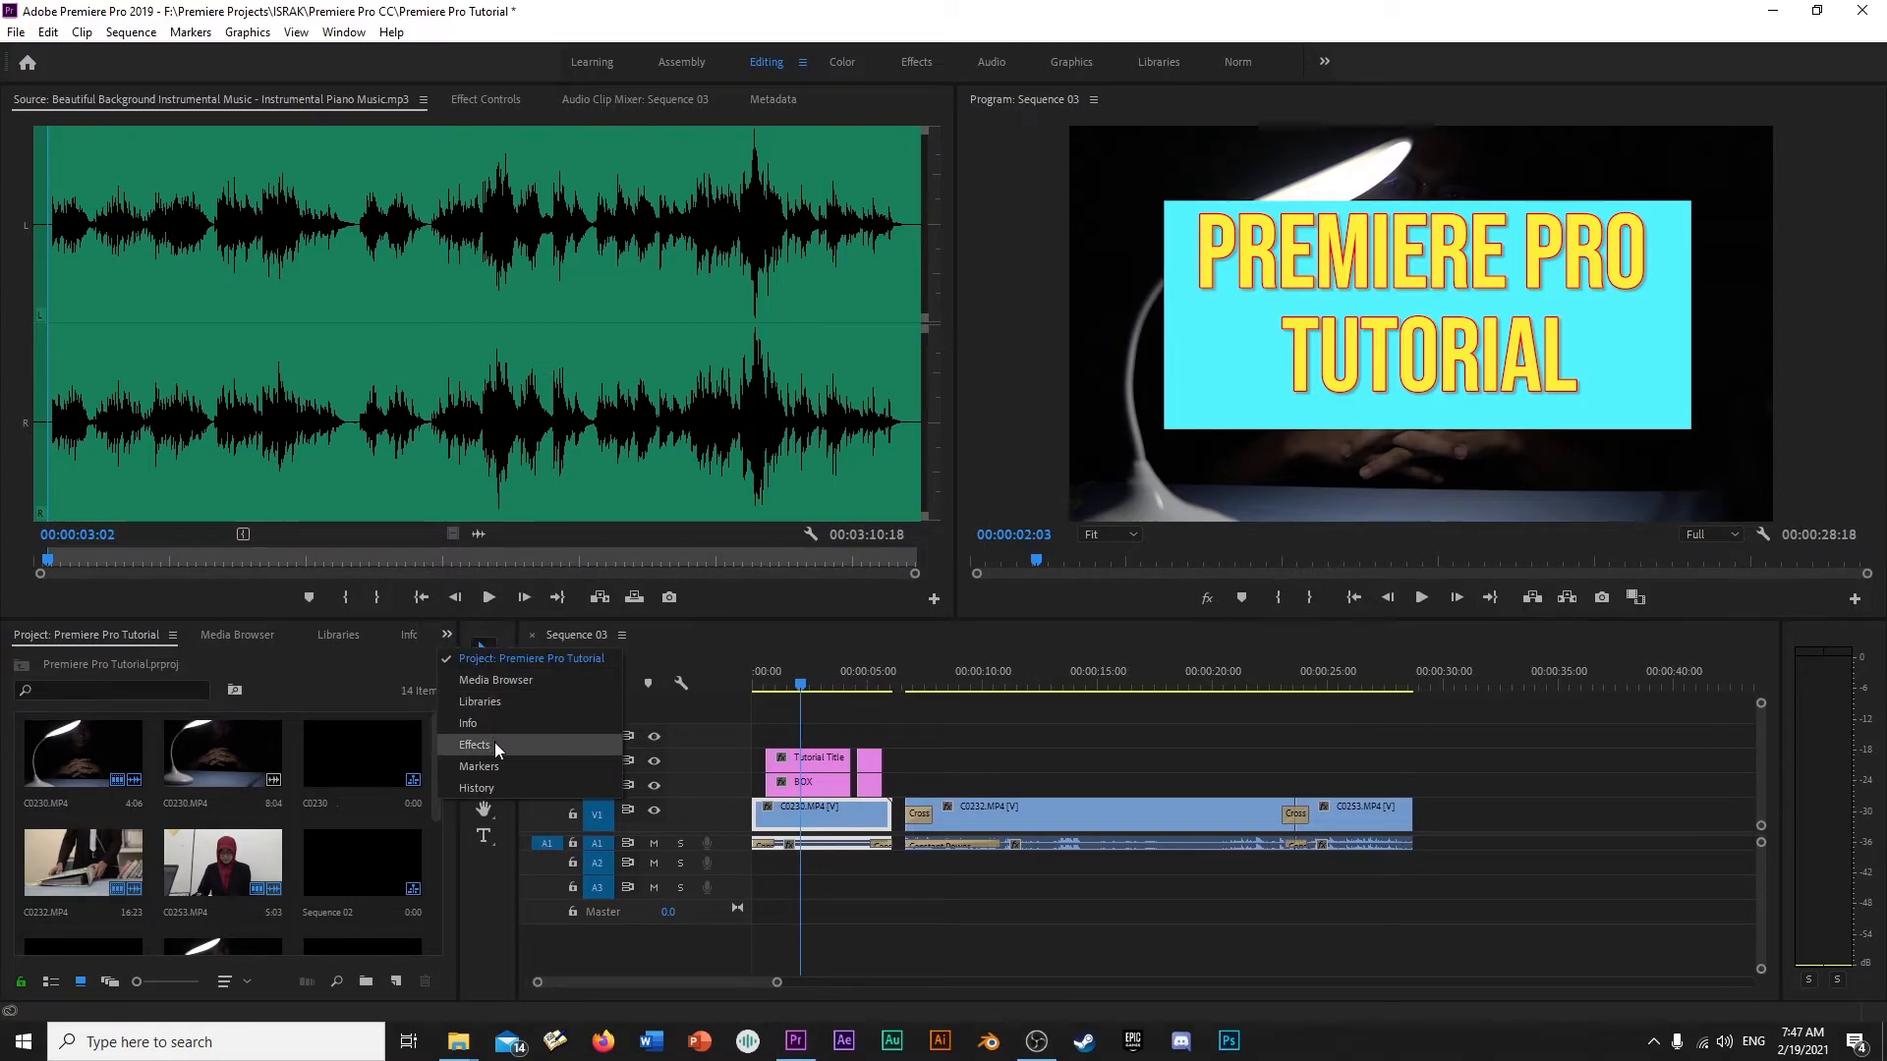
click(494, 747)
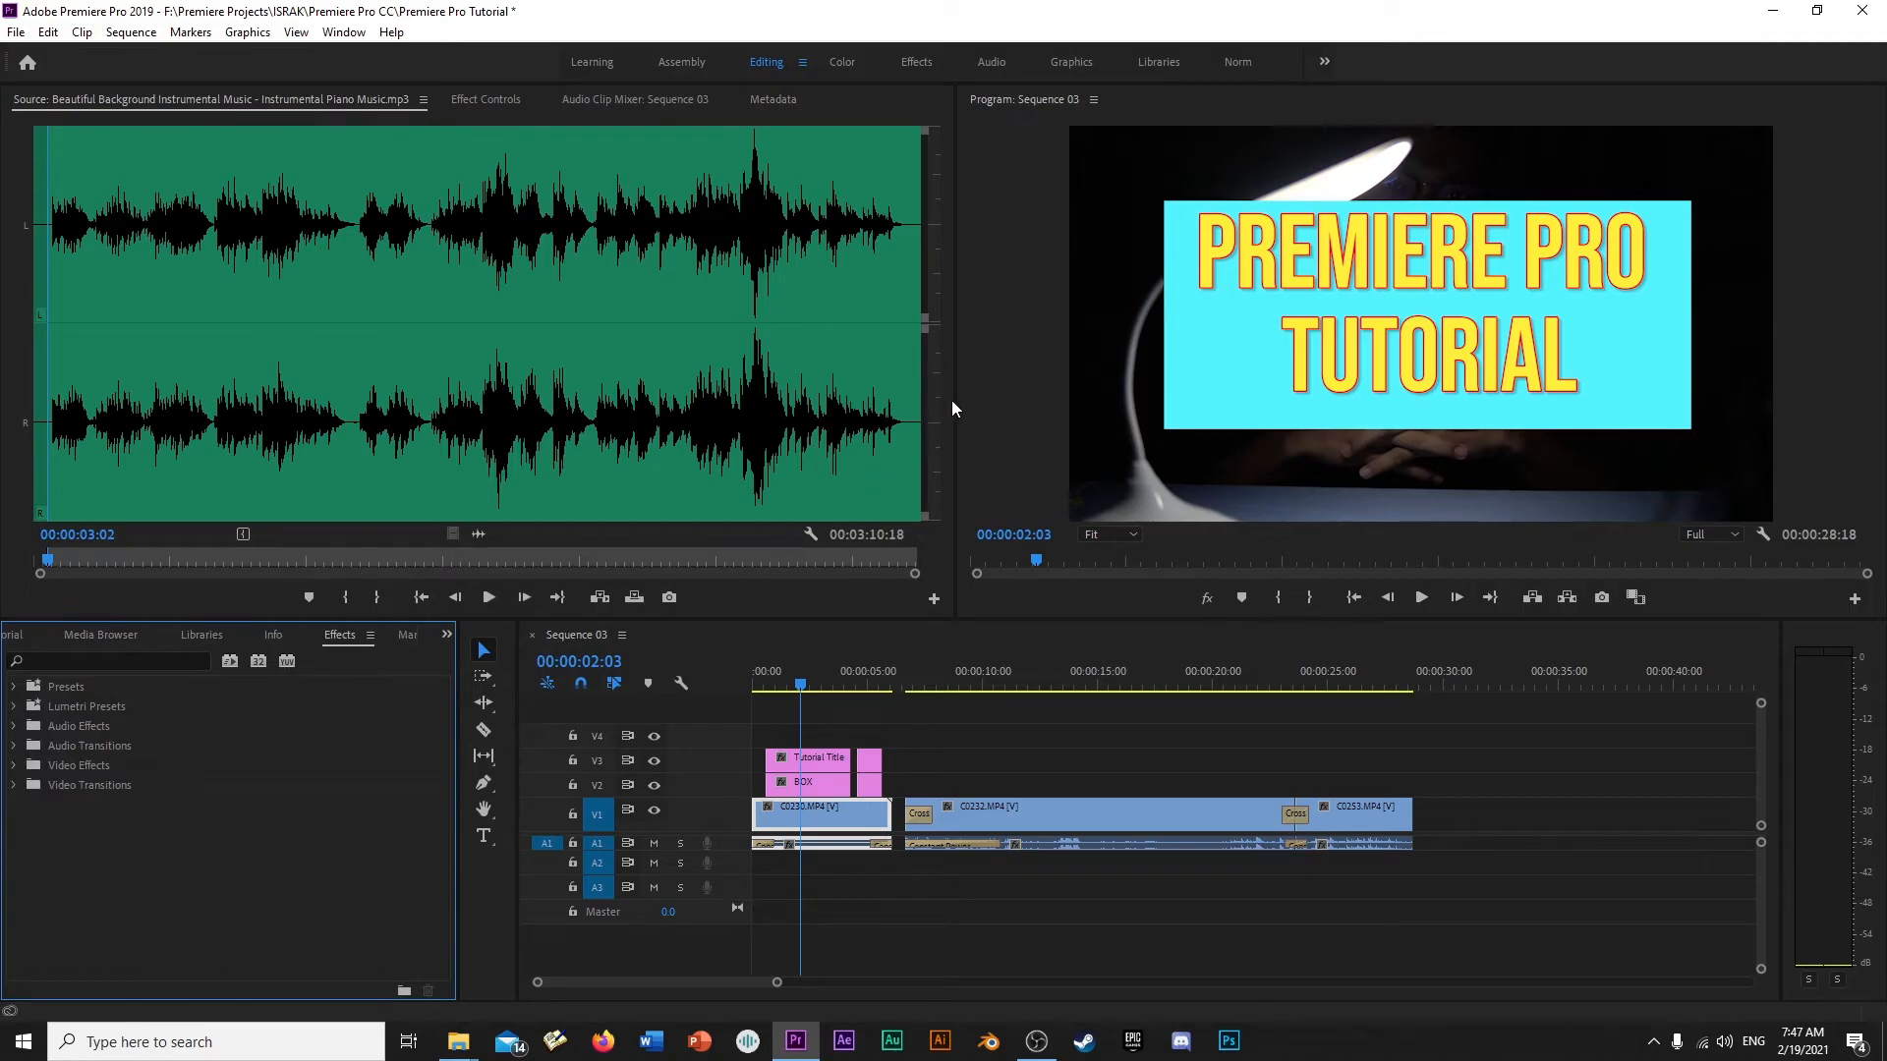
drag(947, 391, 478, 379)
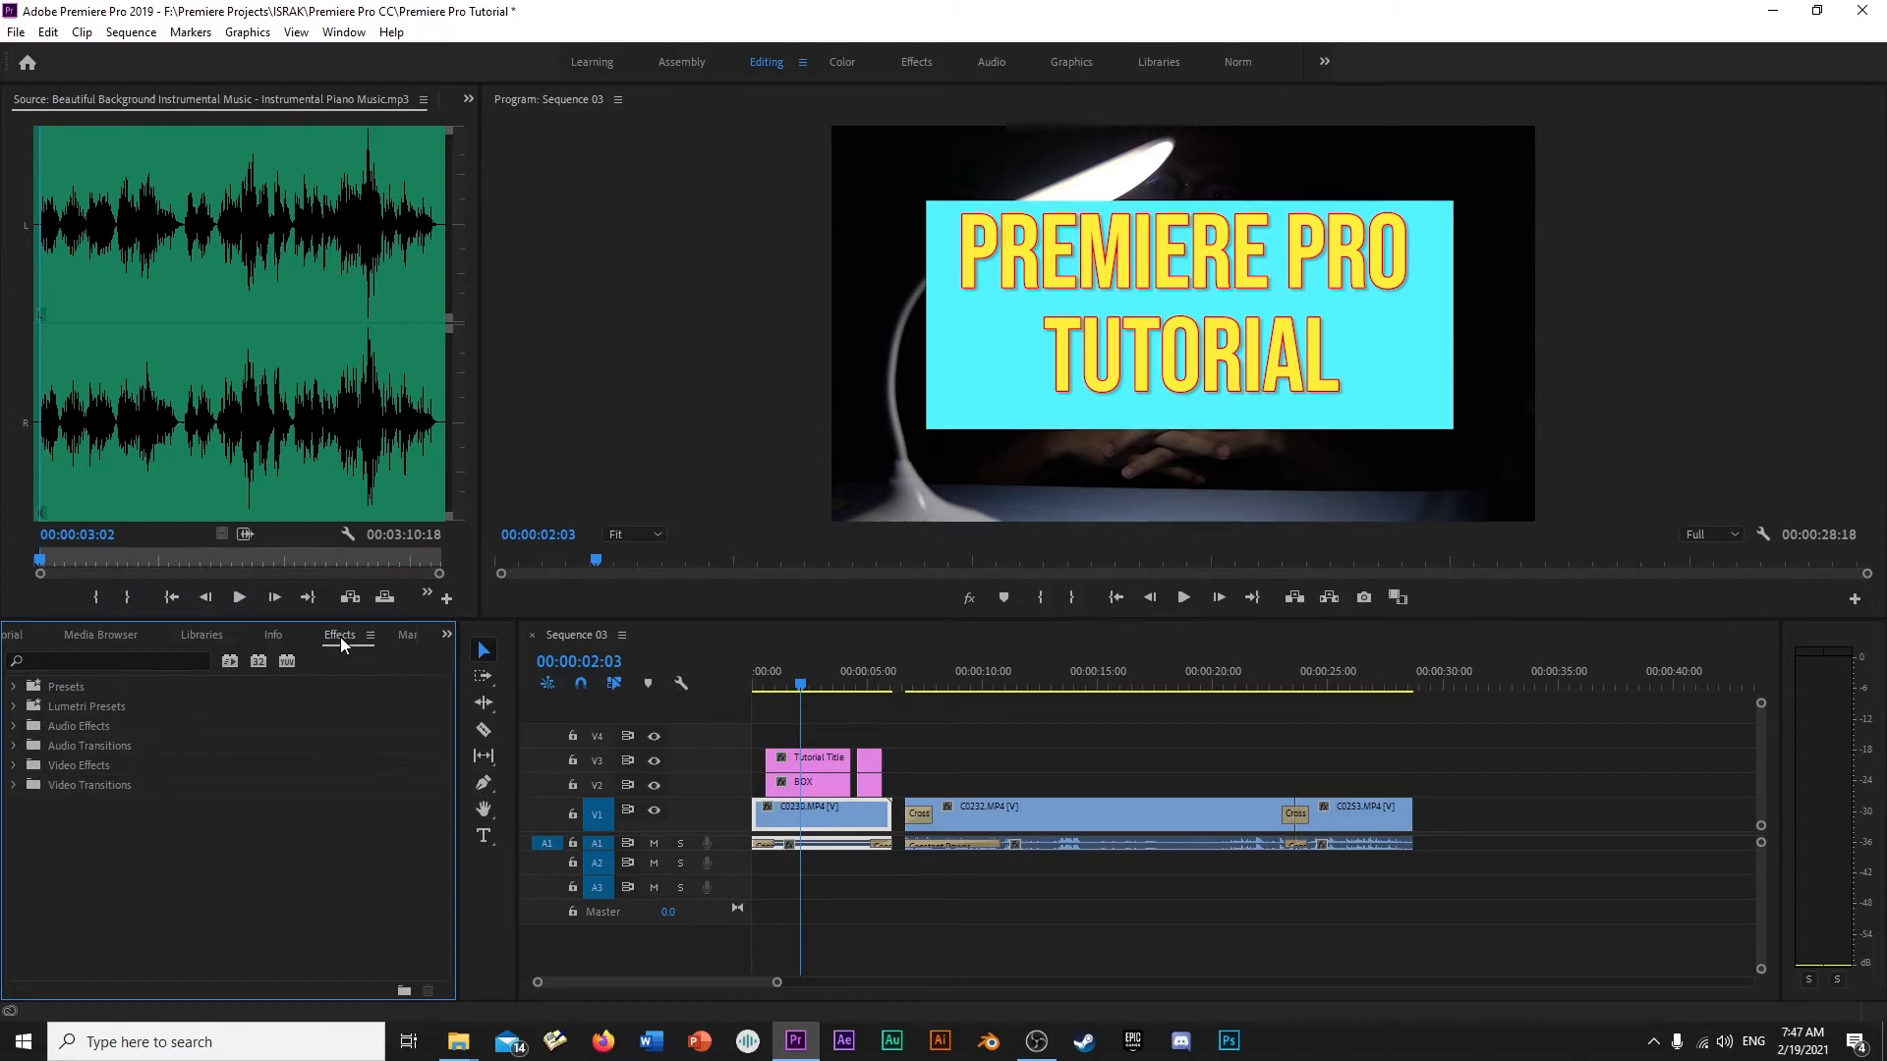
- Expand the Video Transitions category in the Effects library to list its transition groups
click(80, 664)
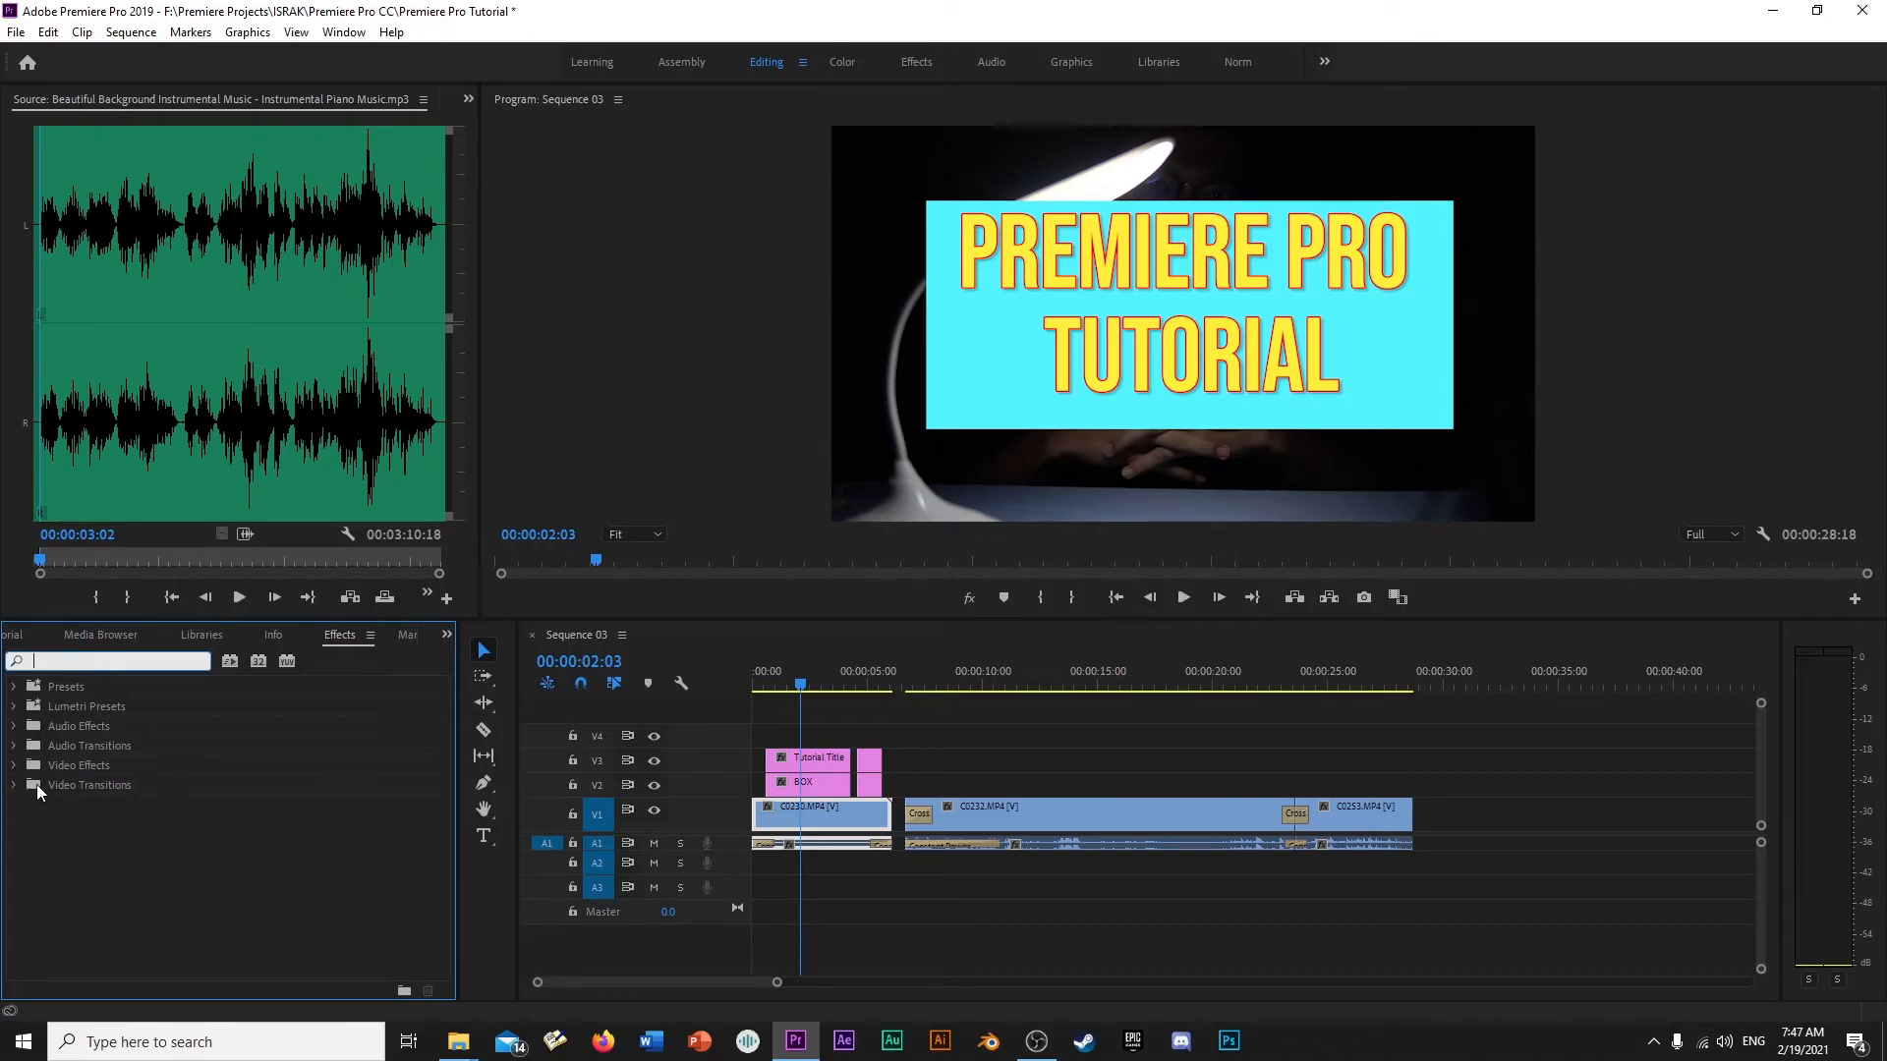
click(172, 835)
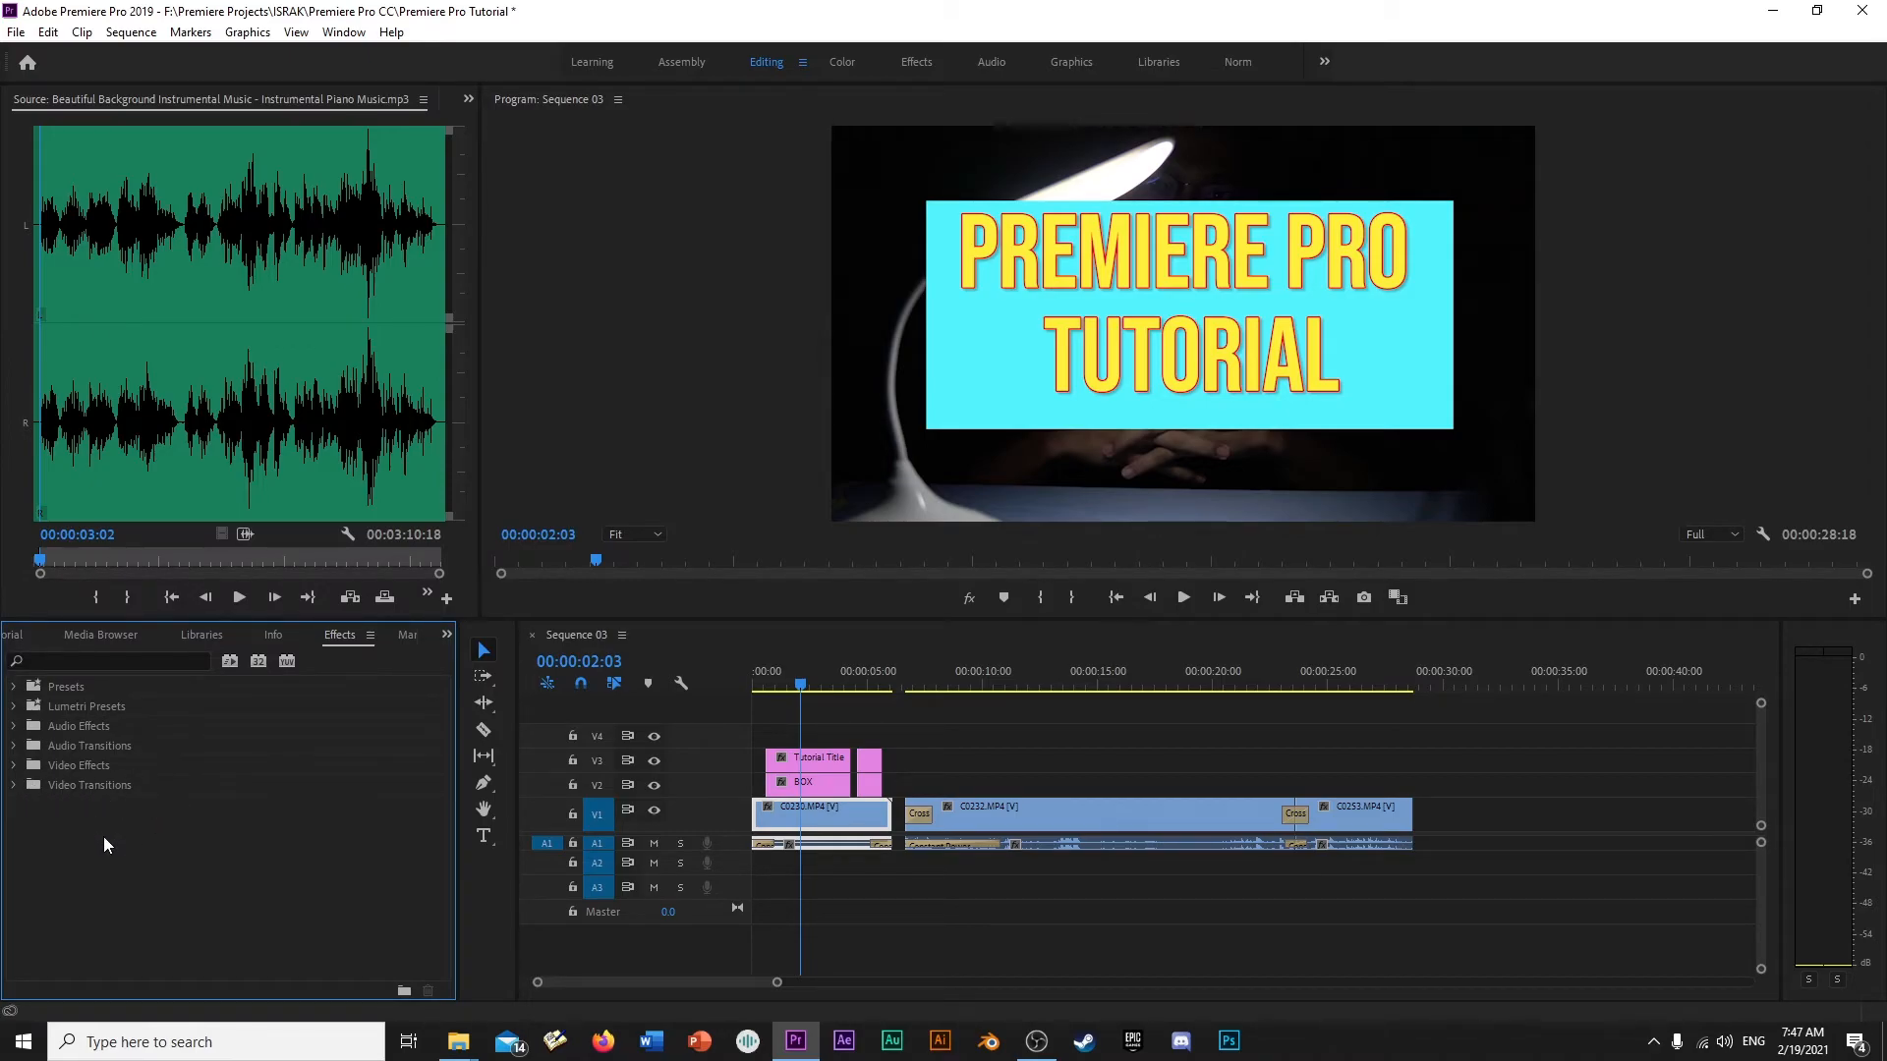
click(14, 785)
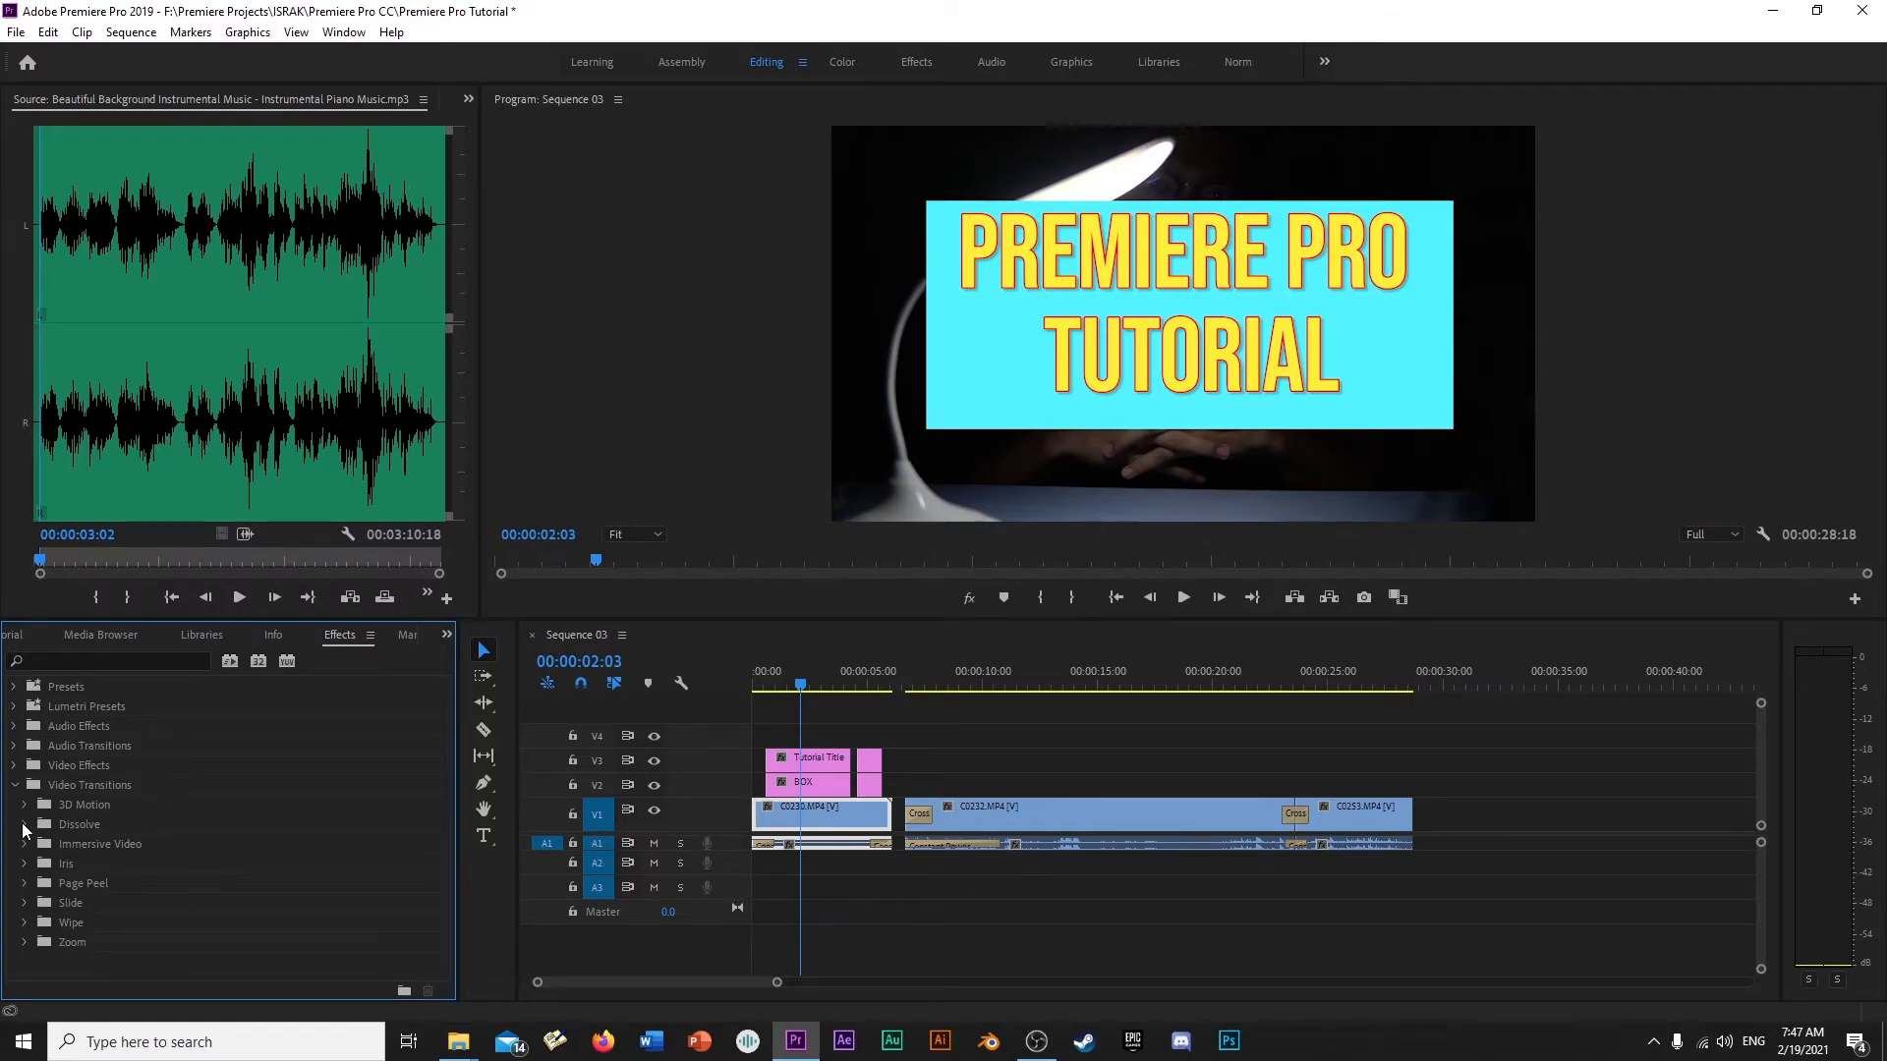
- List the Dissolve transitions, preview the cut between C0232.MP4 and C0253.MP4 on V1, and delete its Cross Dissolve
click(23, 826)
scroll(148, 815, down, 1)
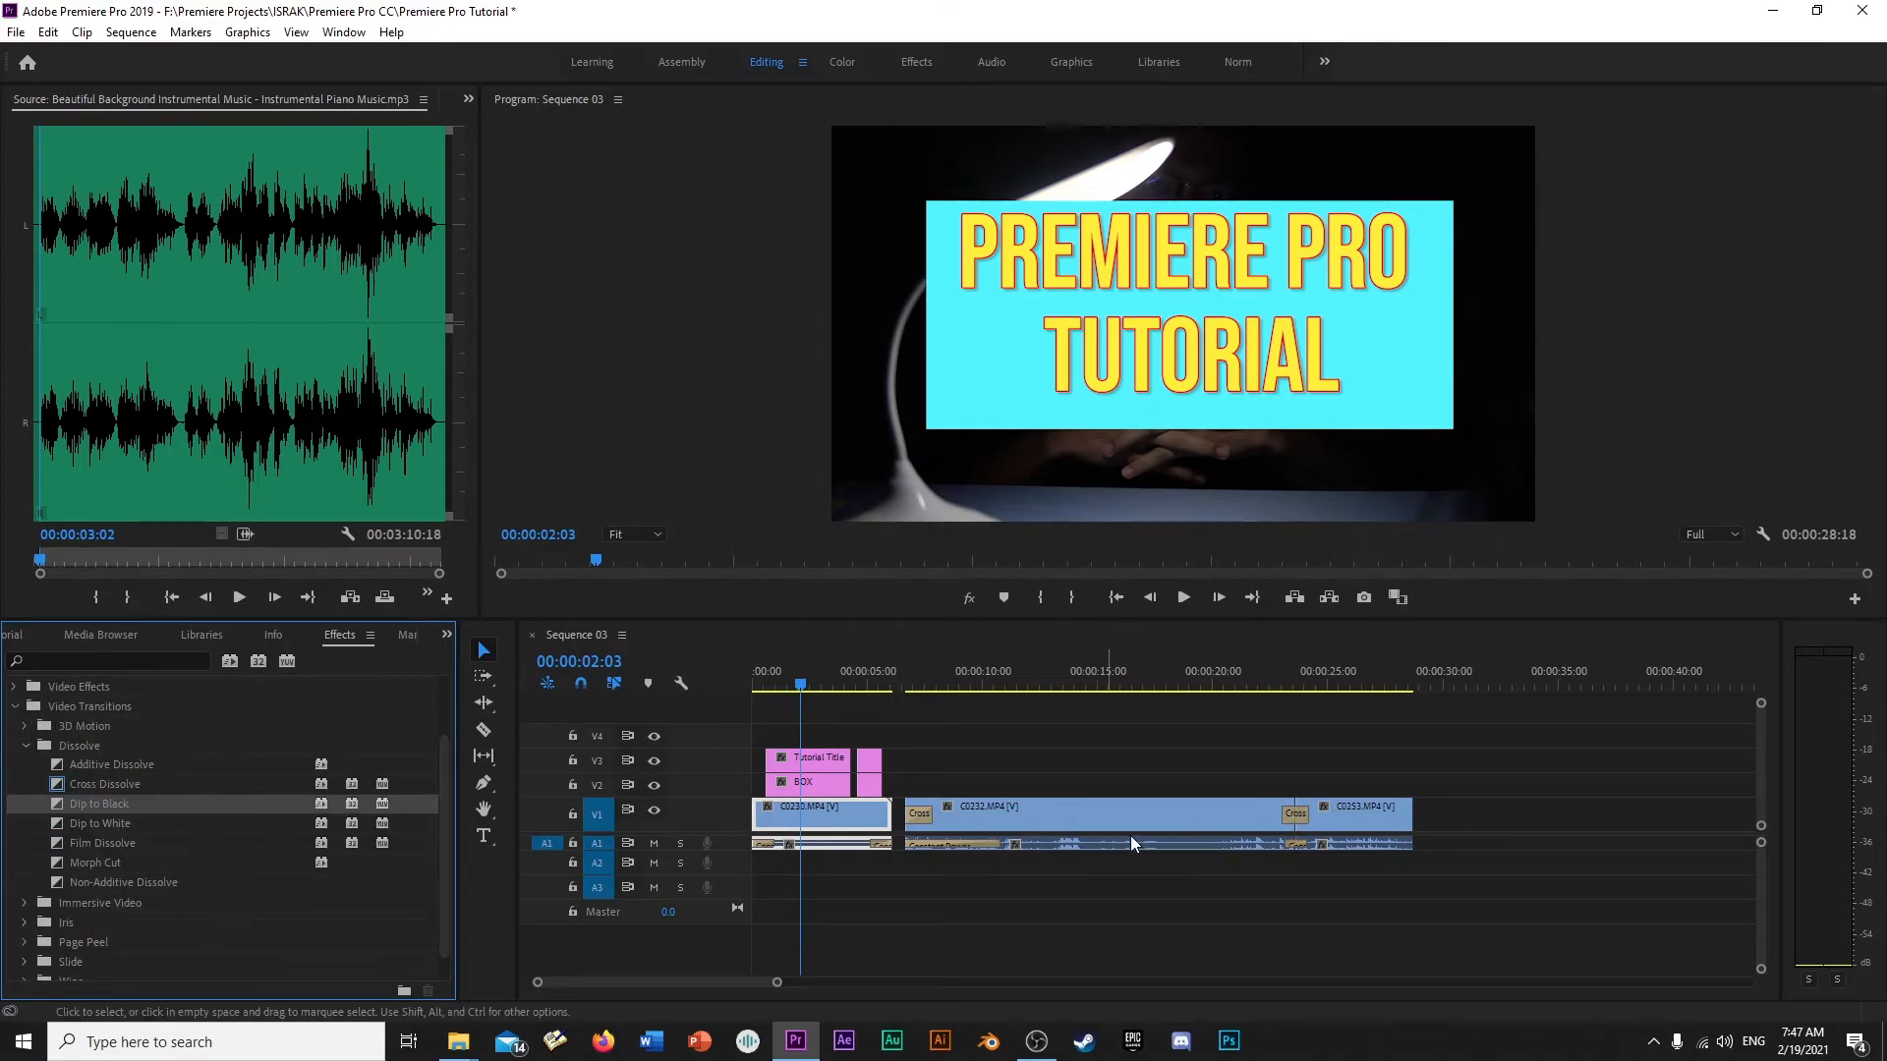
click(1303, 671)
key(space)
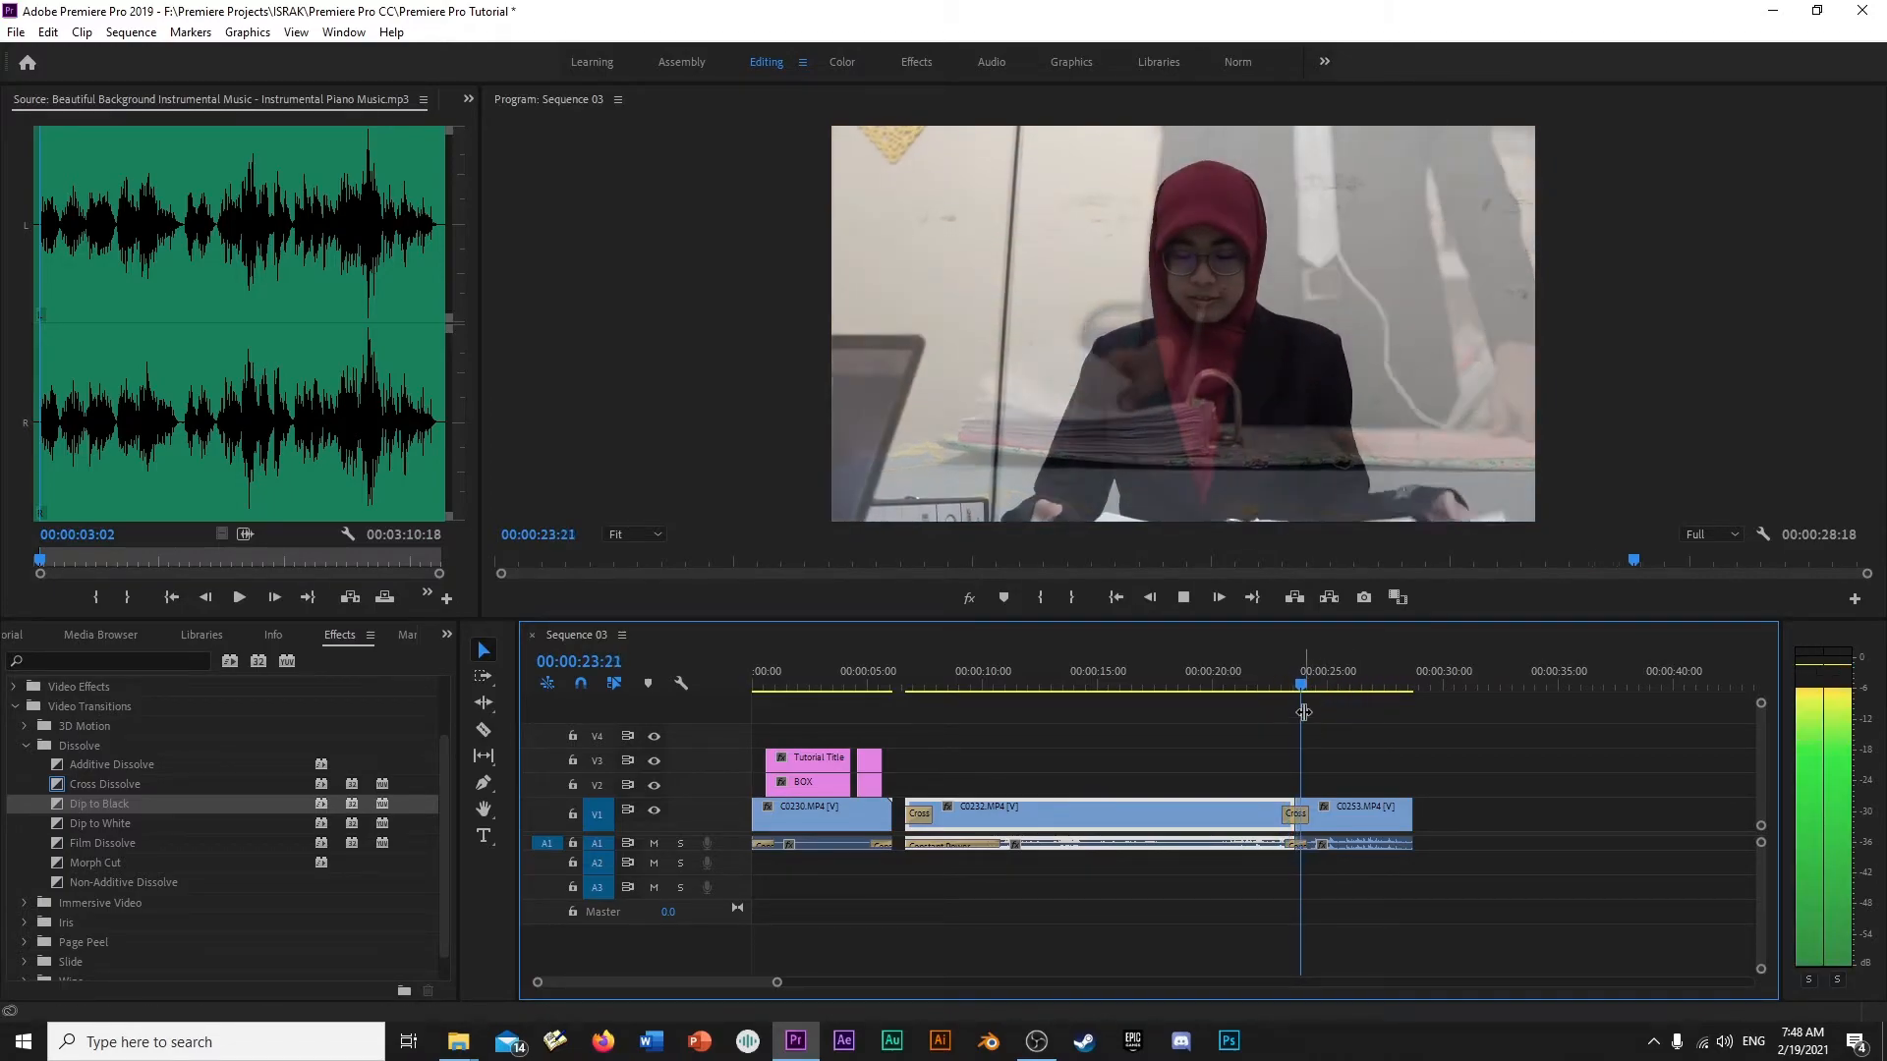
key(space)
click(1313, 818)
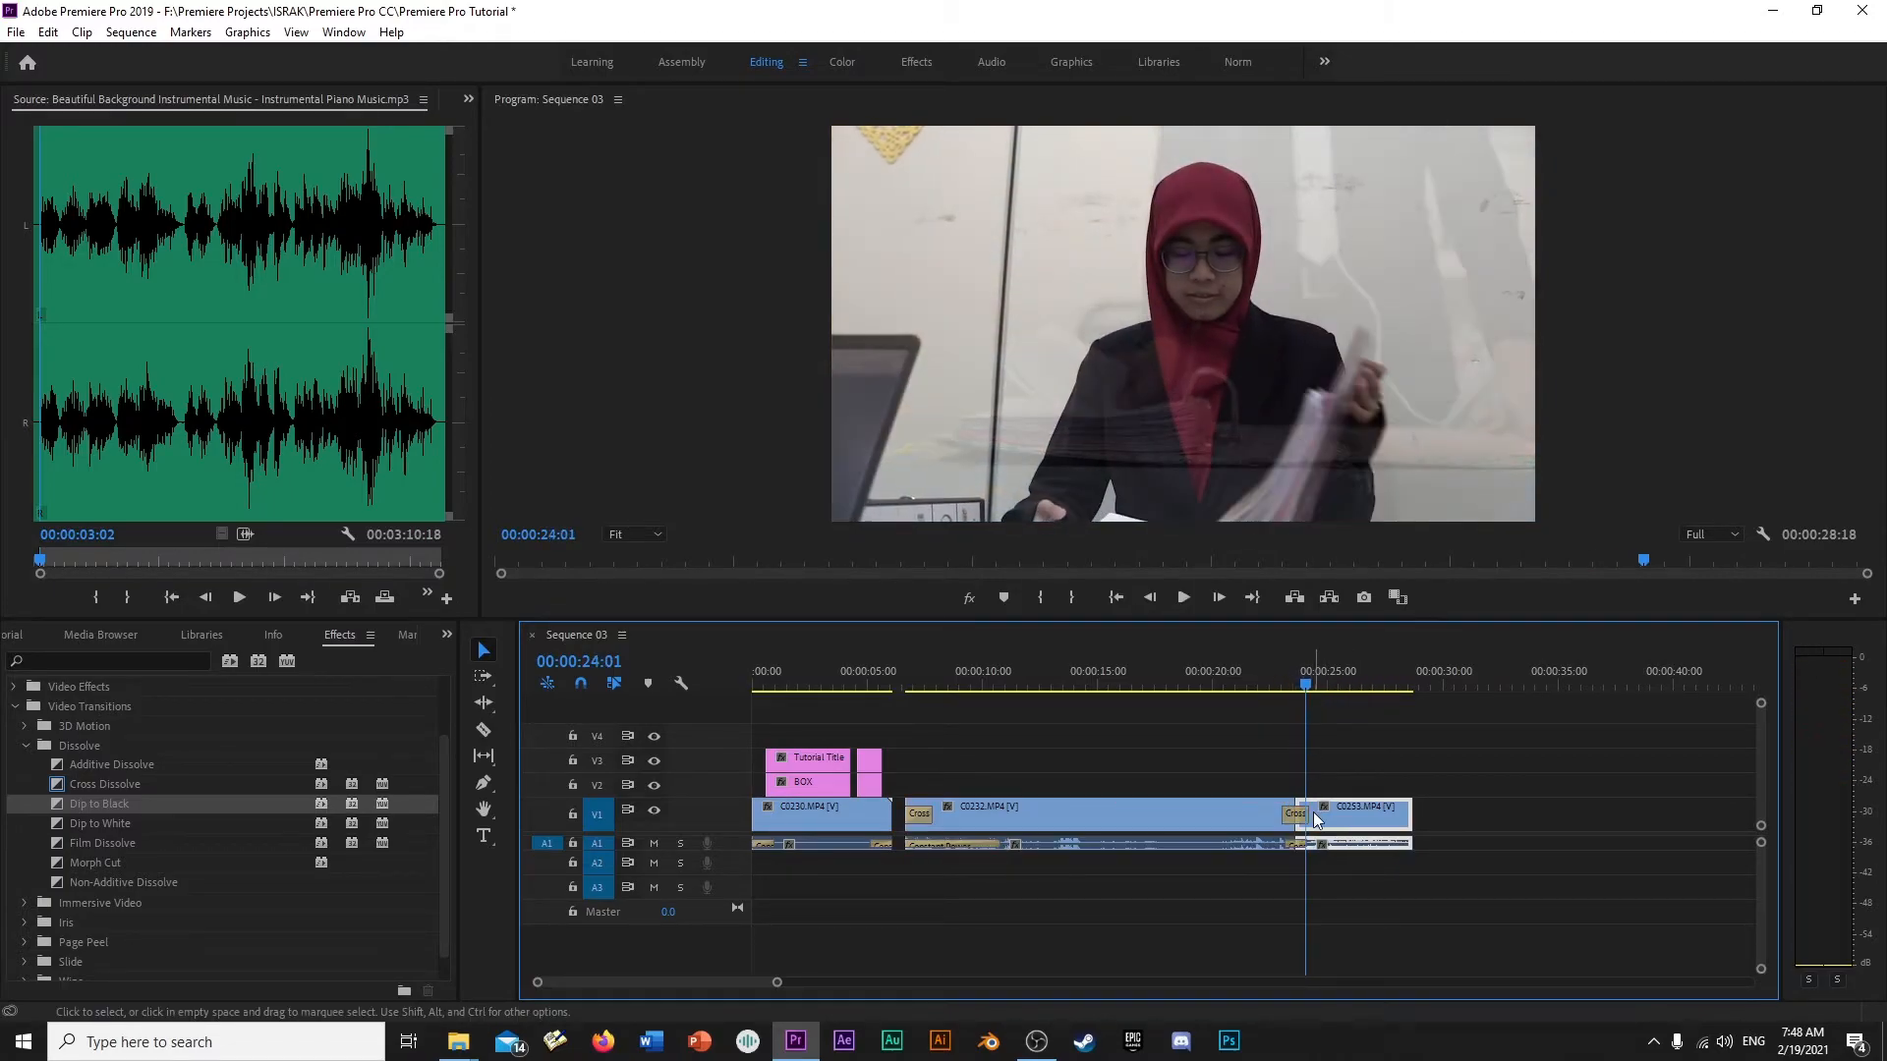
click(1302, 816)
key(Delete)
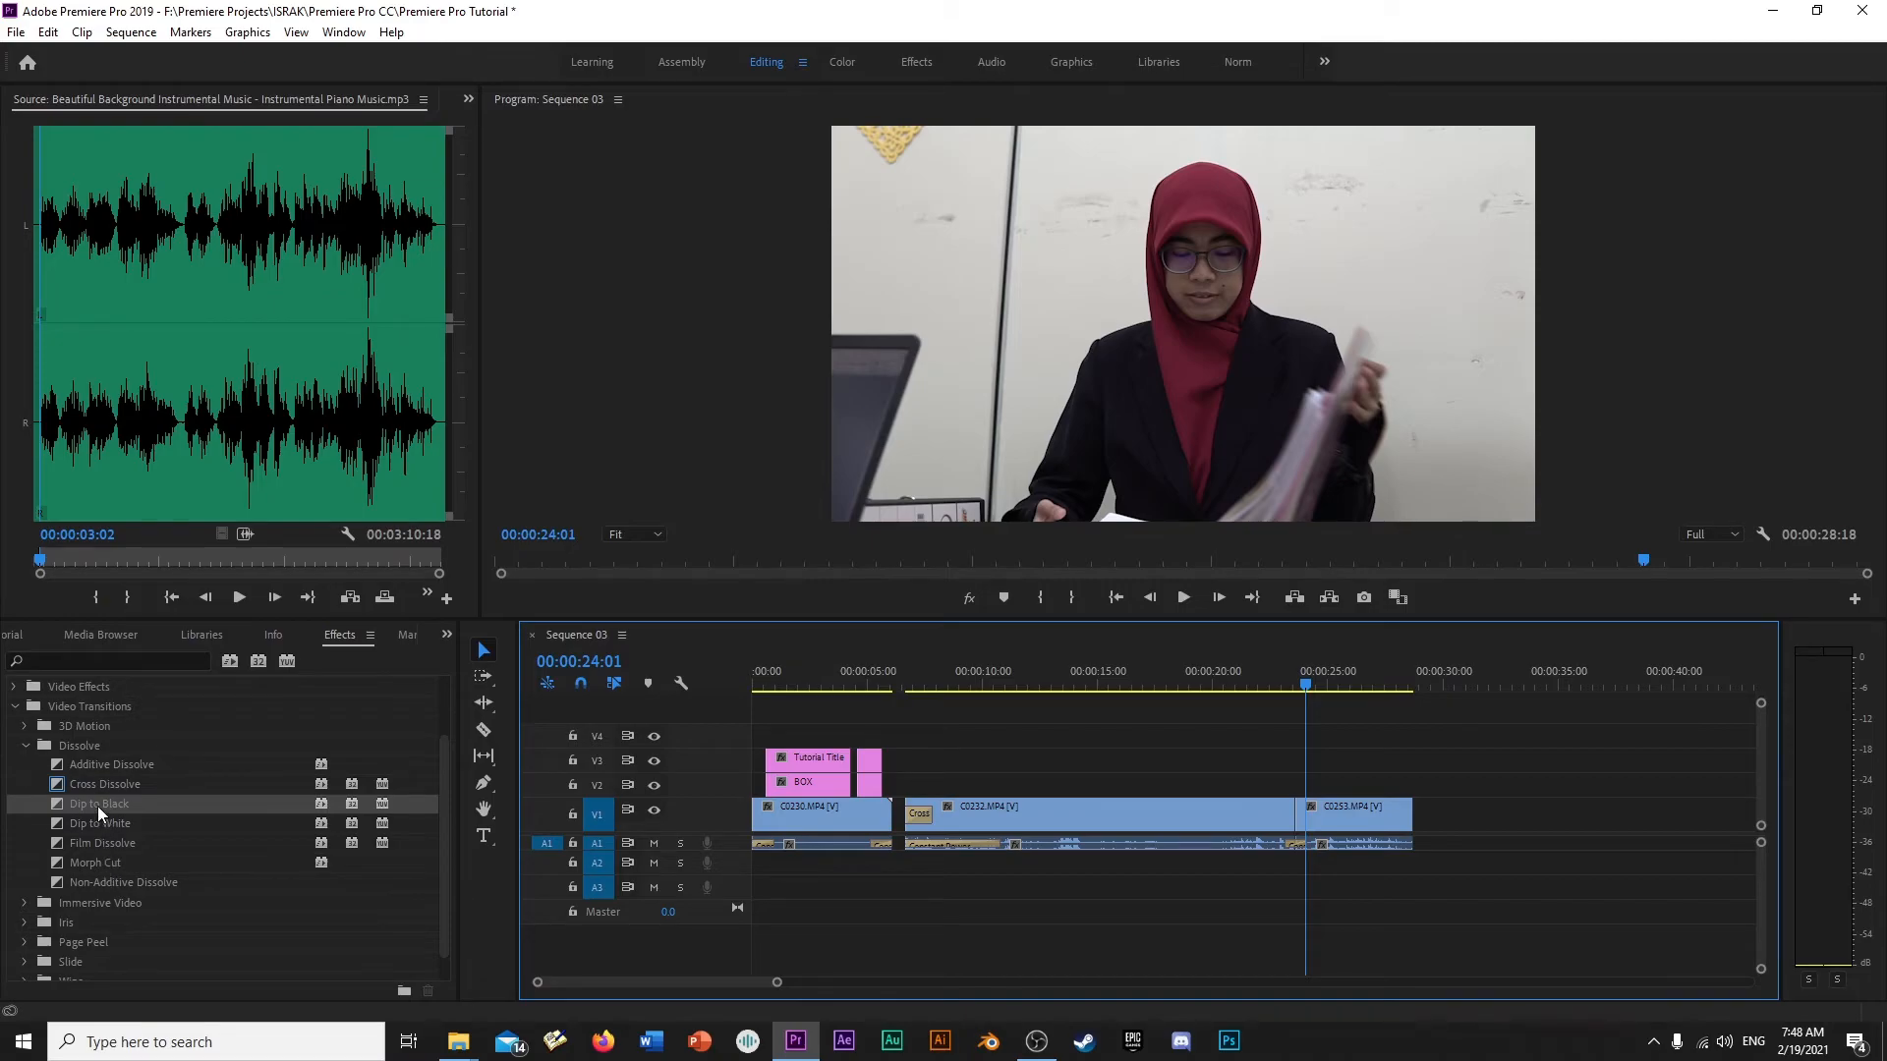
- Apply Dip to White to the cut between C0232.MP4 and C0253.MP4 and play it from about 00:00:22:12
drag(99, 825, 791, 843)
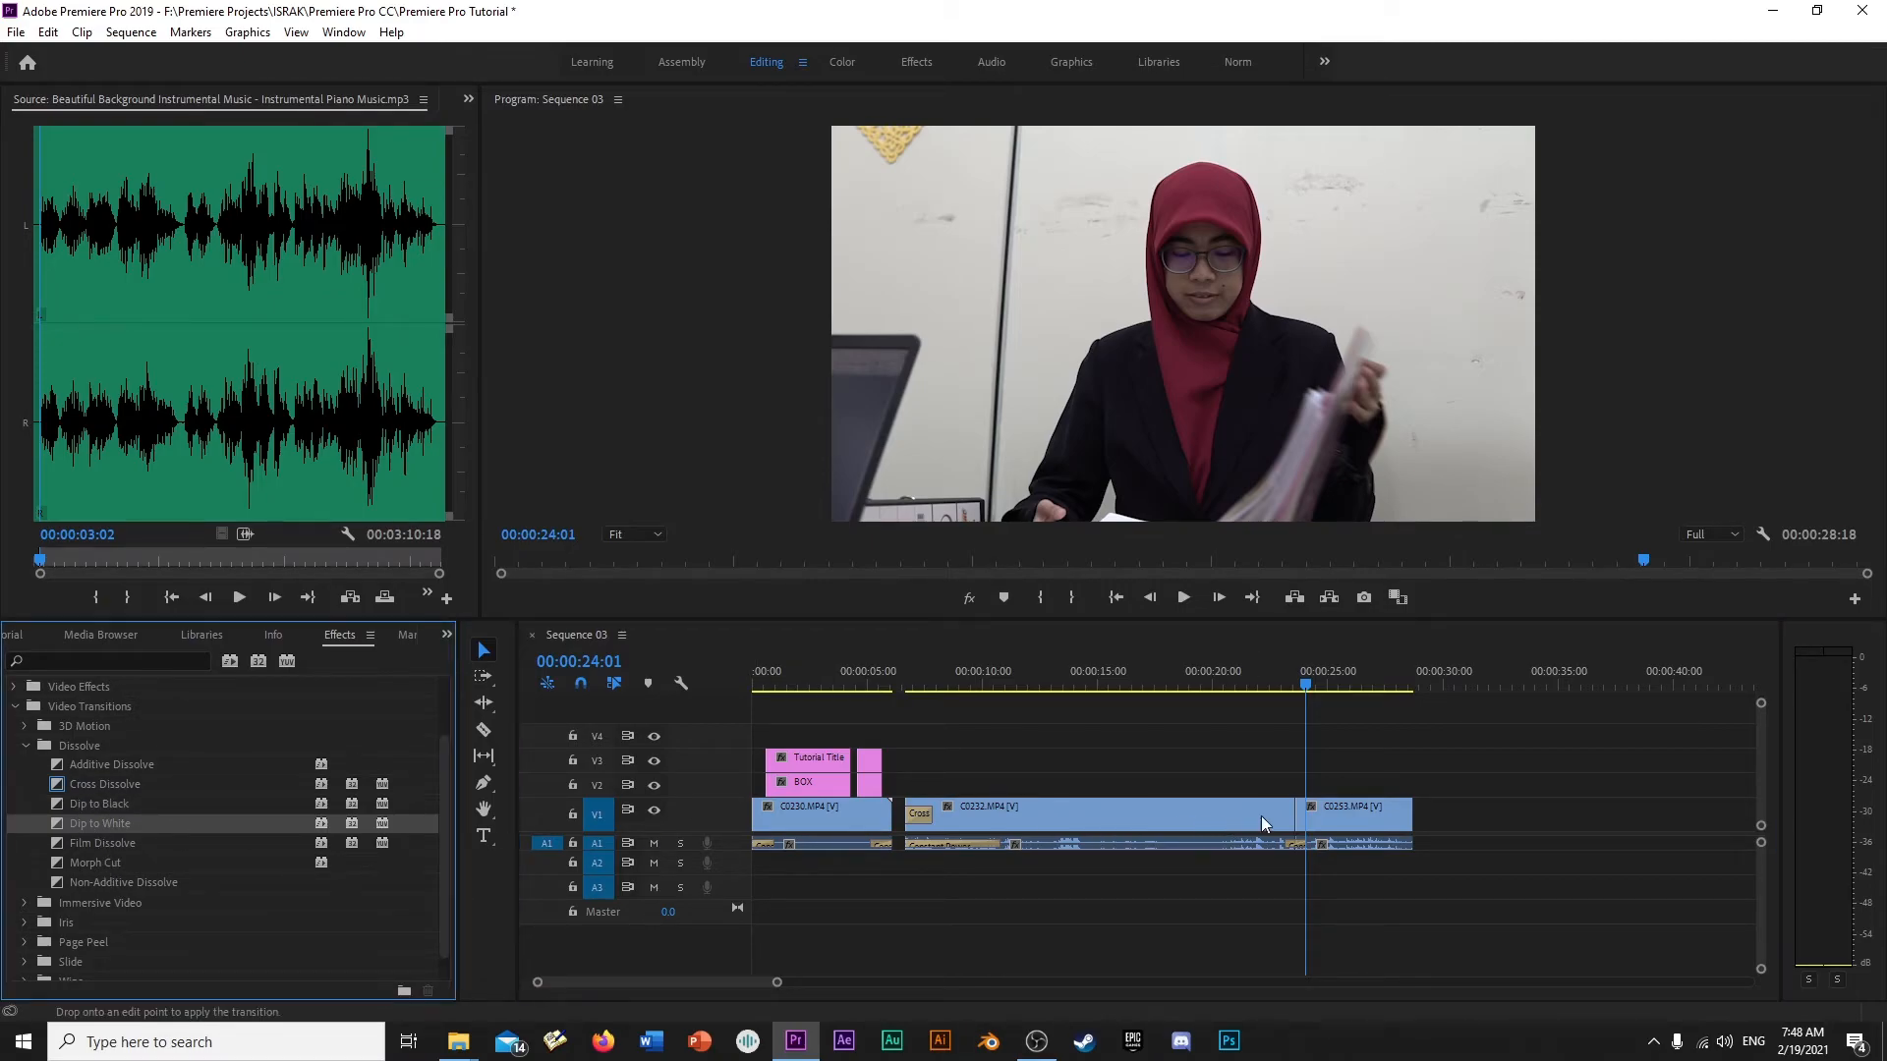
drag(1297, 821, 1297, 818)
click(1275, 686)
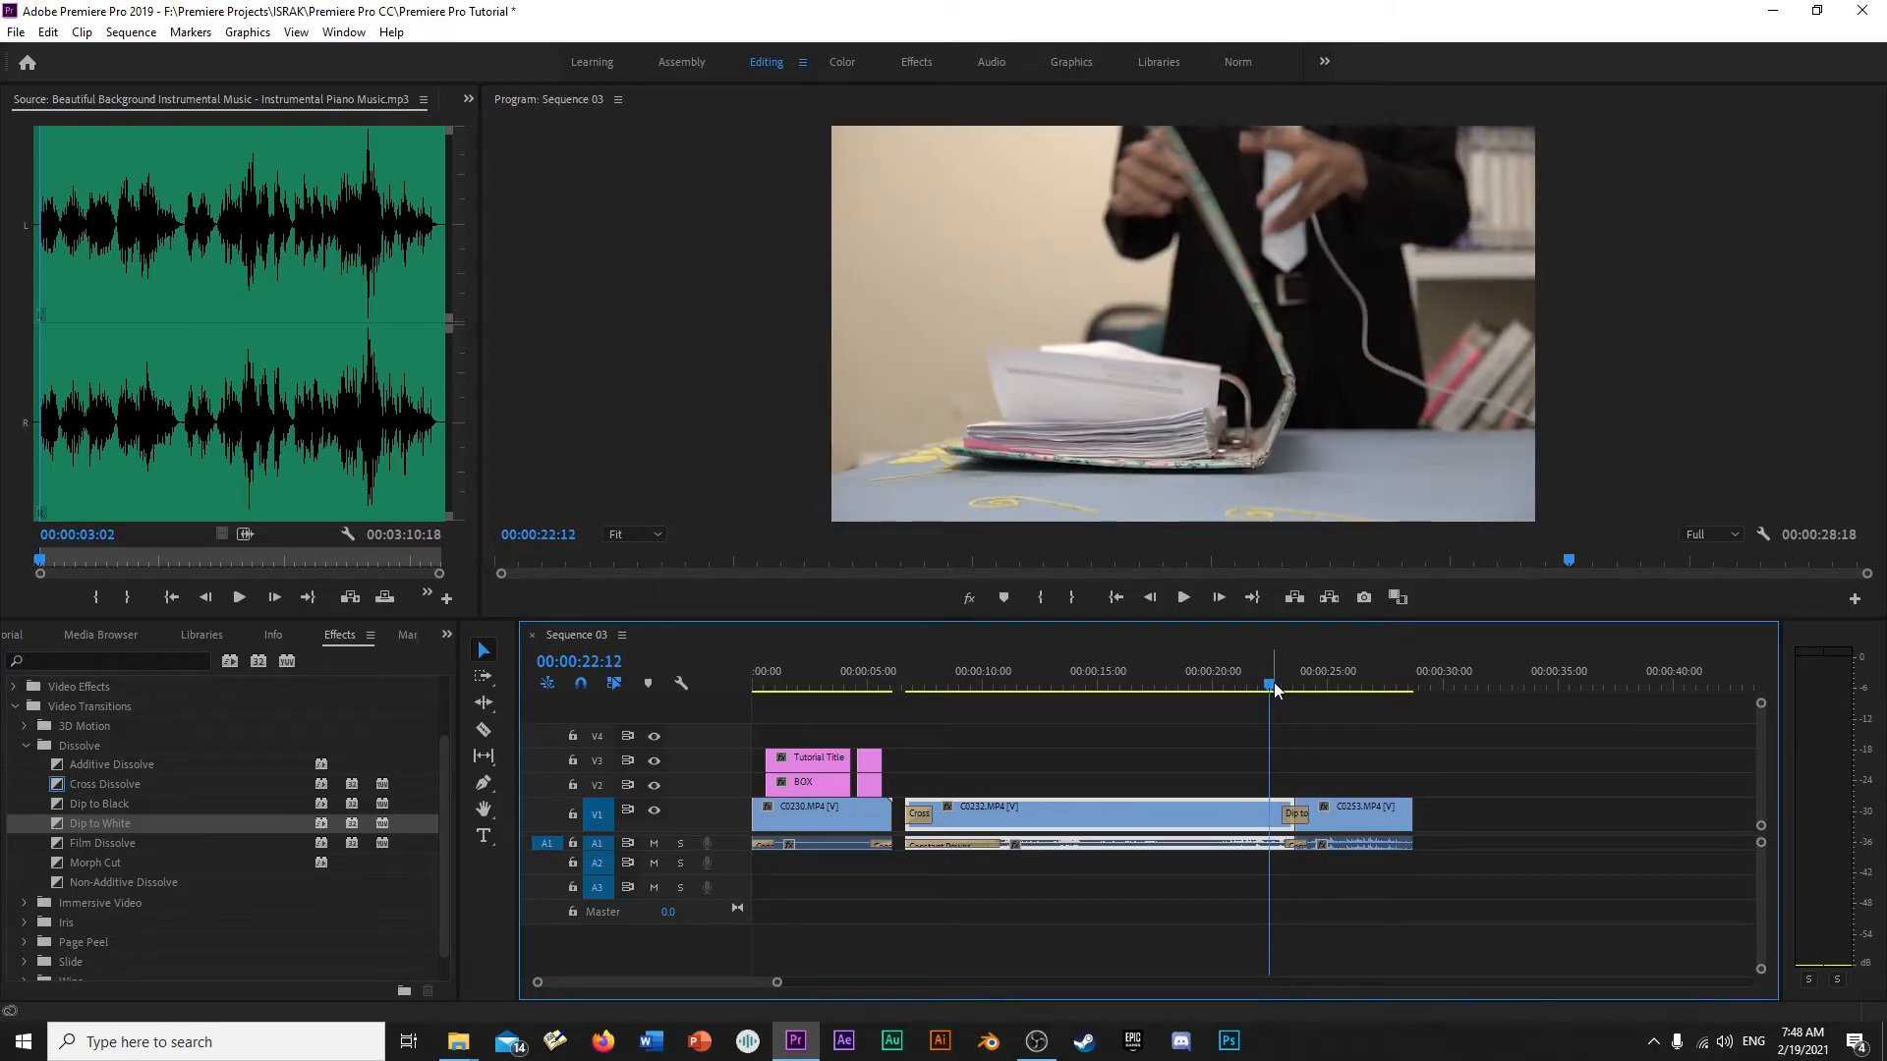
key(=)
key(=)
key(space)
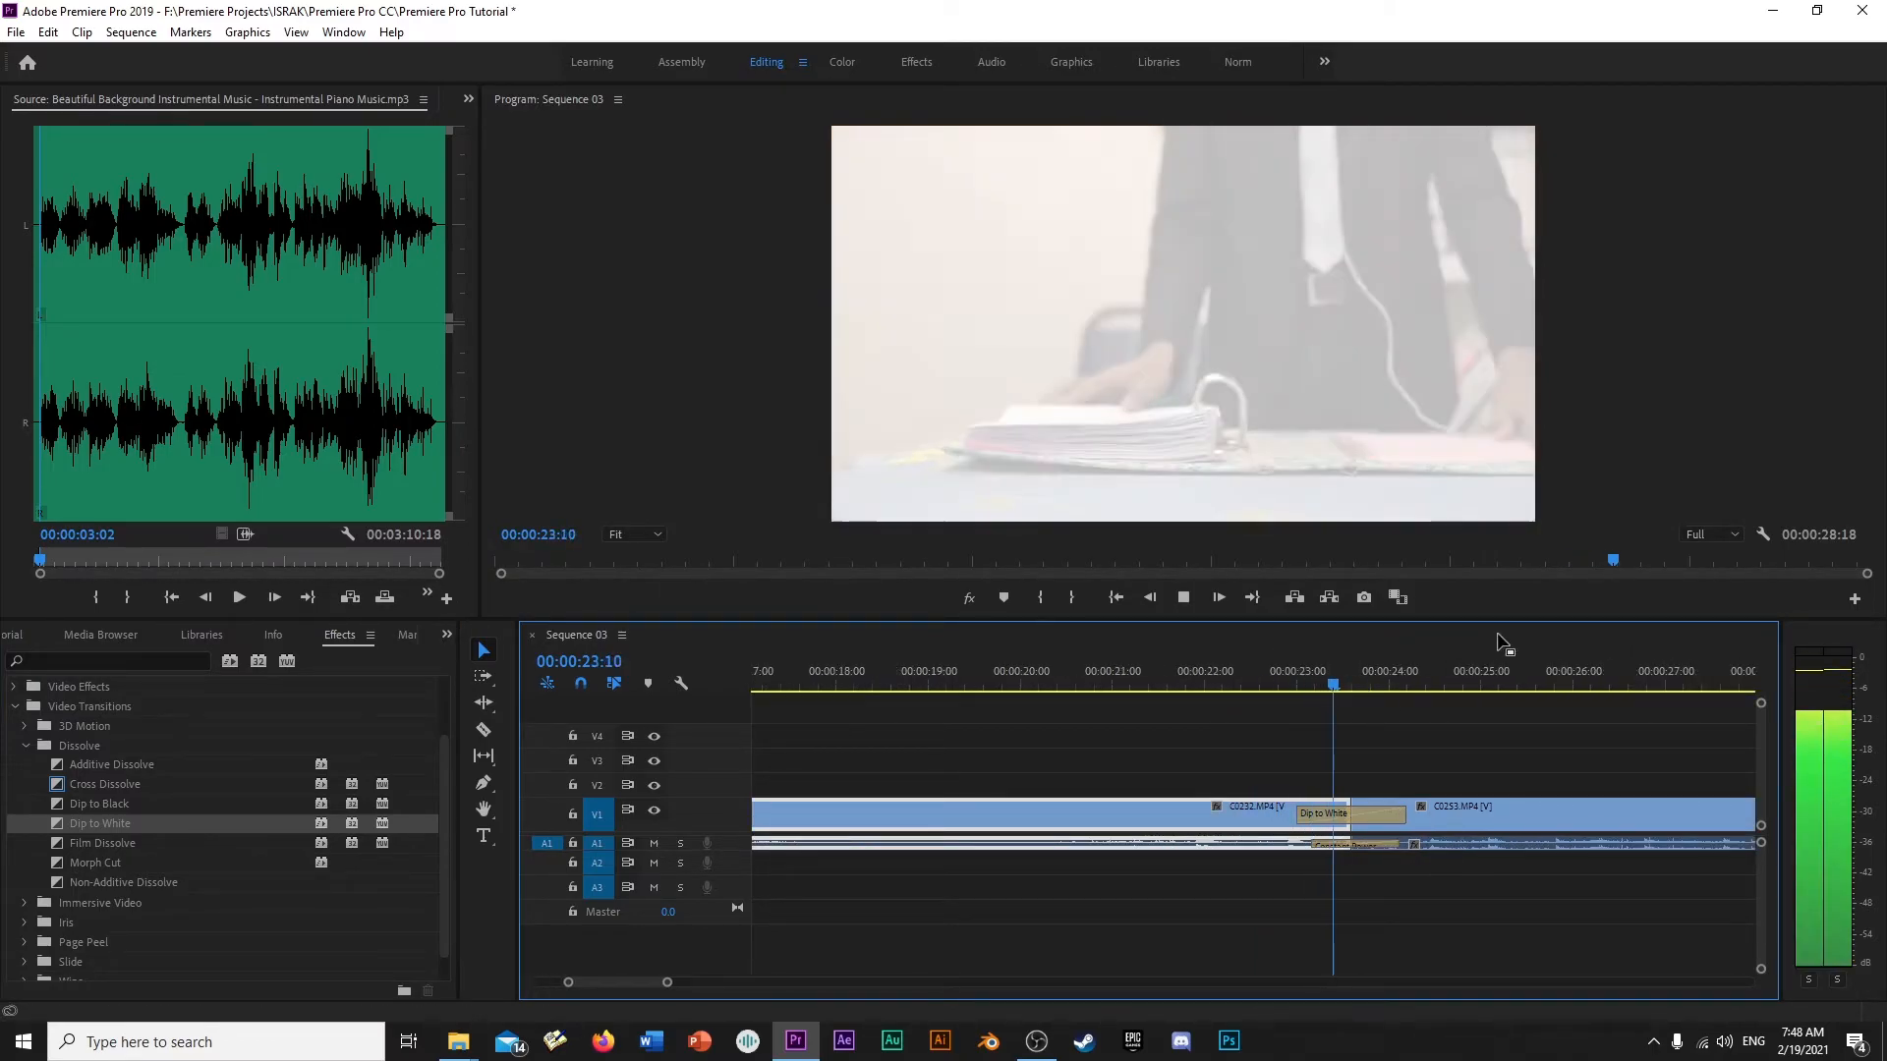
key(space)
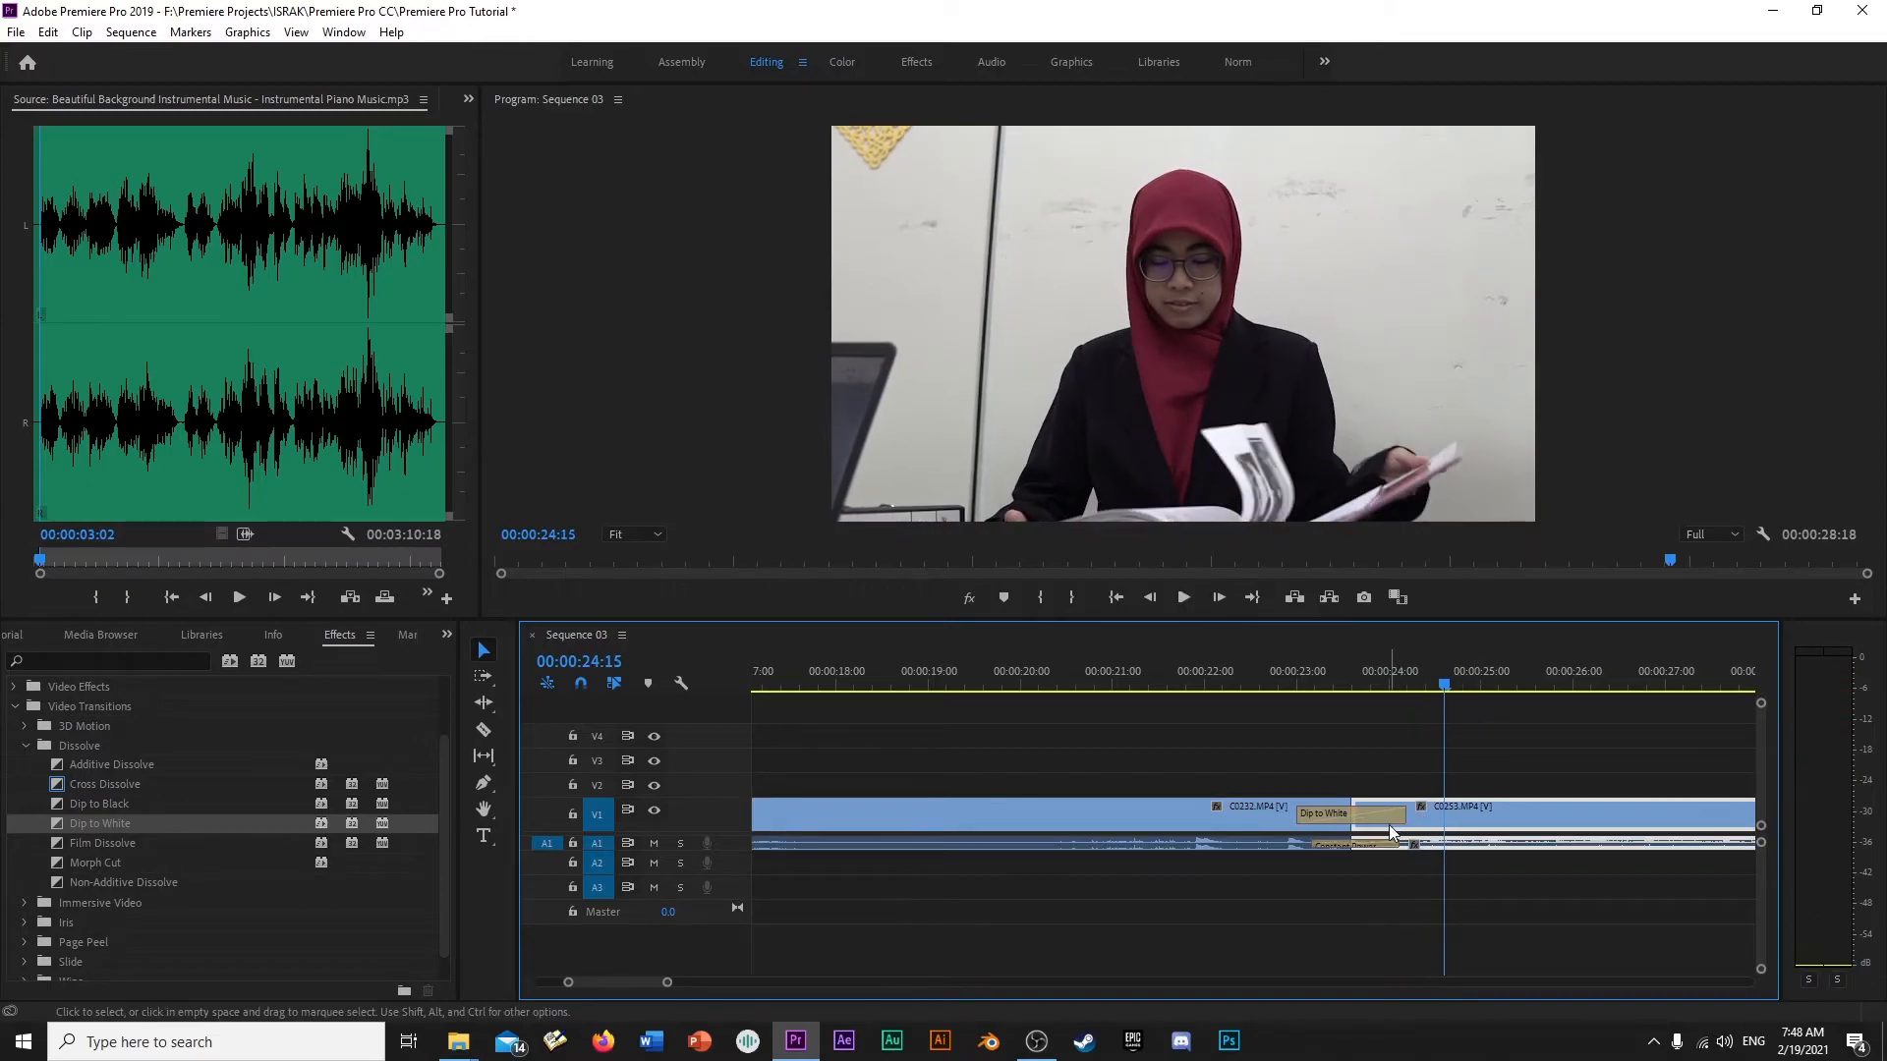
- Replace the Dip to White transition with Film Dissolve at the same cut and play it from 00:00:22:24
click(1388, 816)
key(Delete)
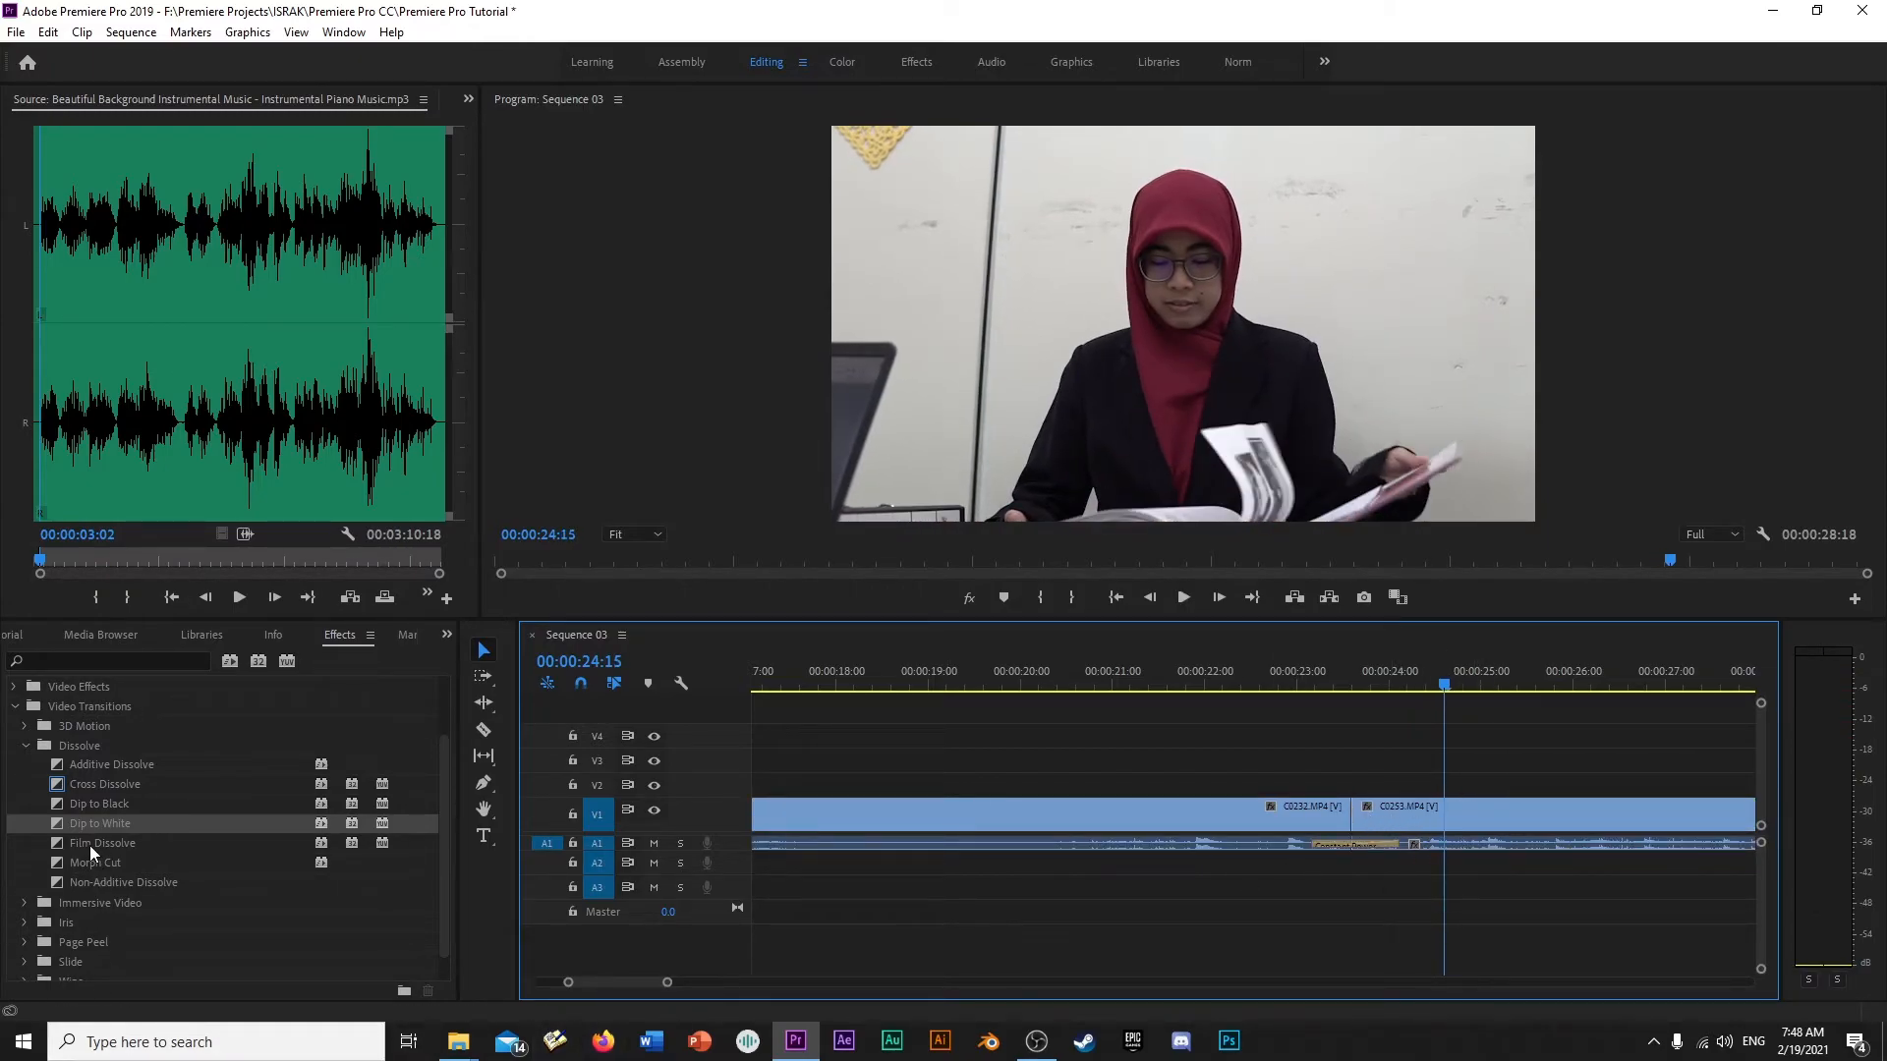
drag(90, 845, 822, 828)
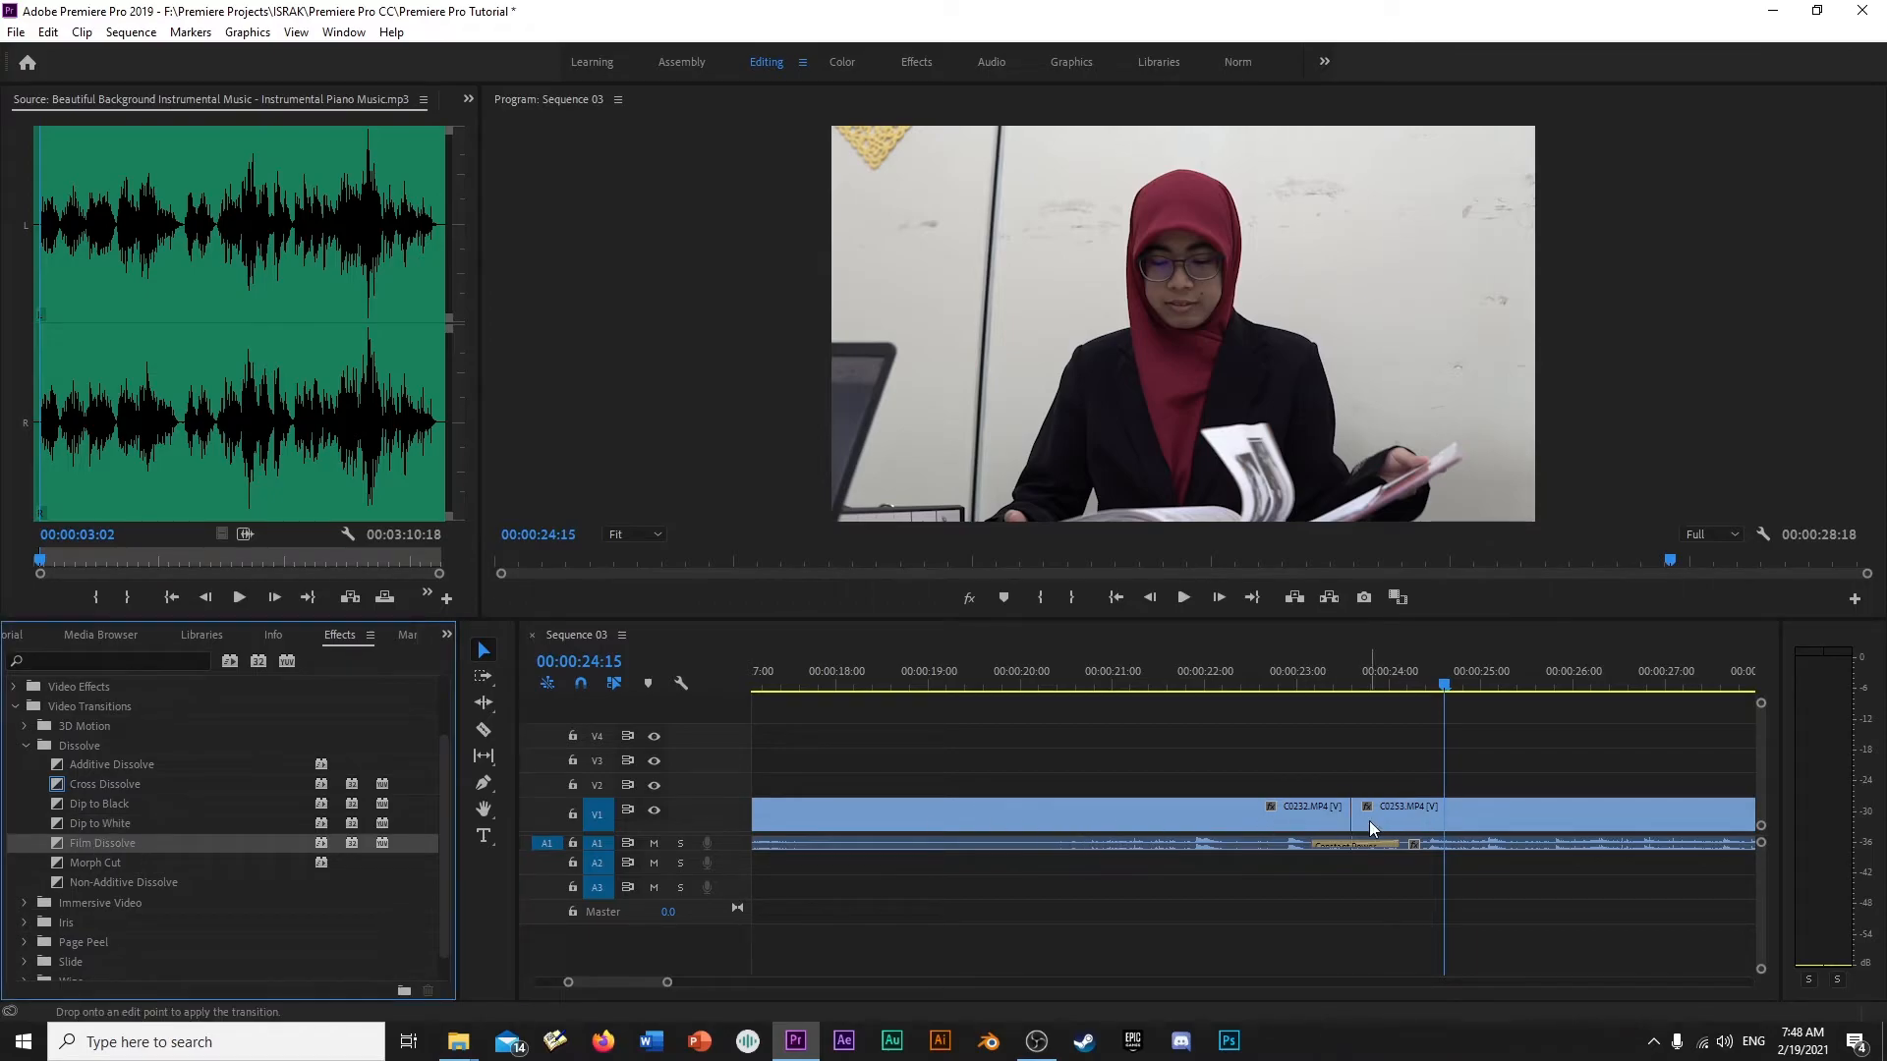
drag(1370, 821, 1336, 819)
drag(1358, 673, 1295, 701)
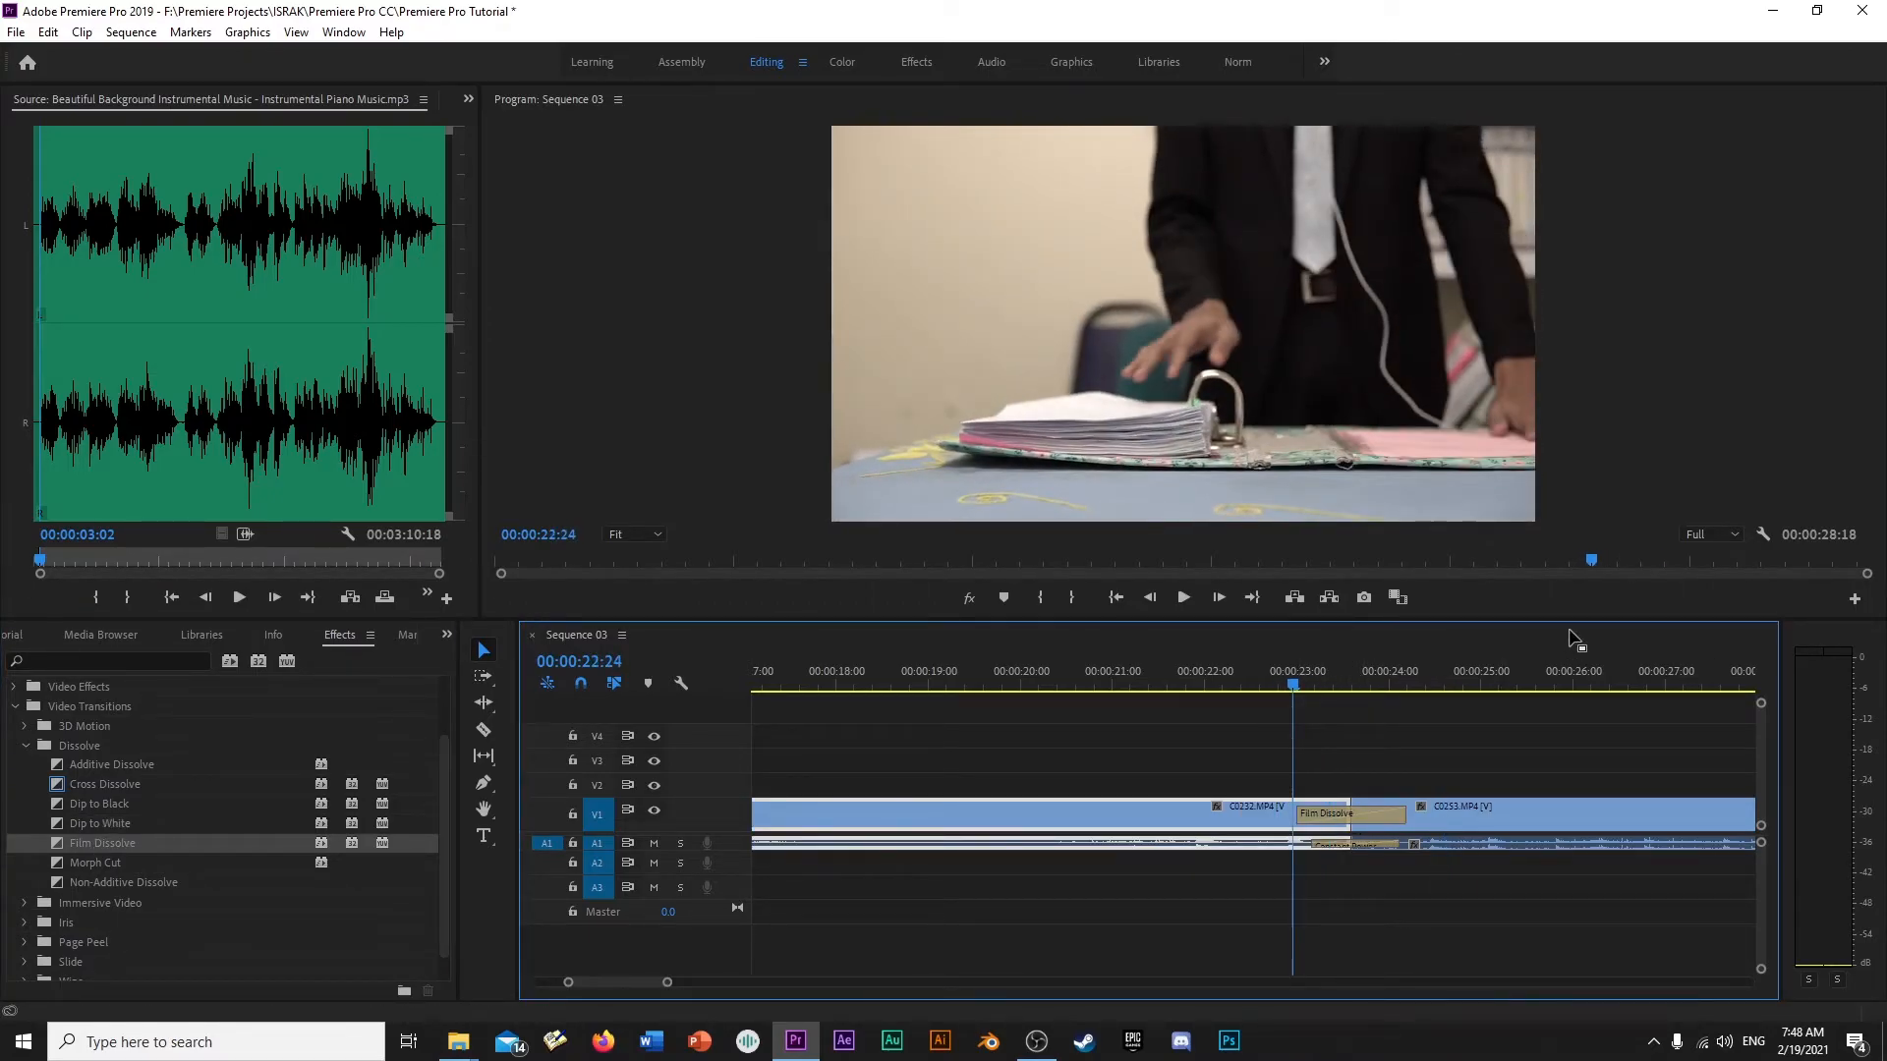
key(space)
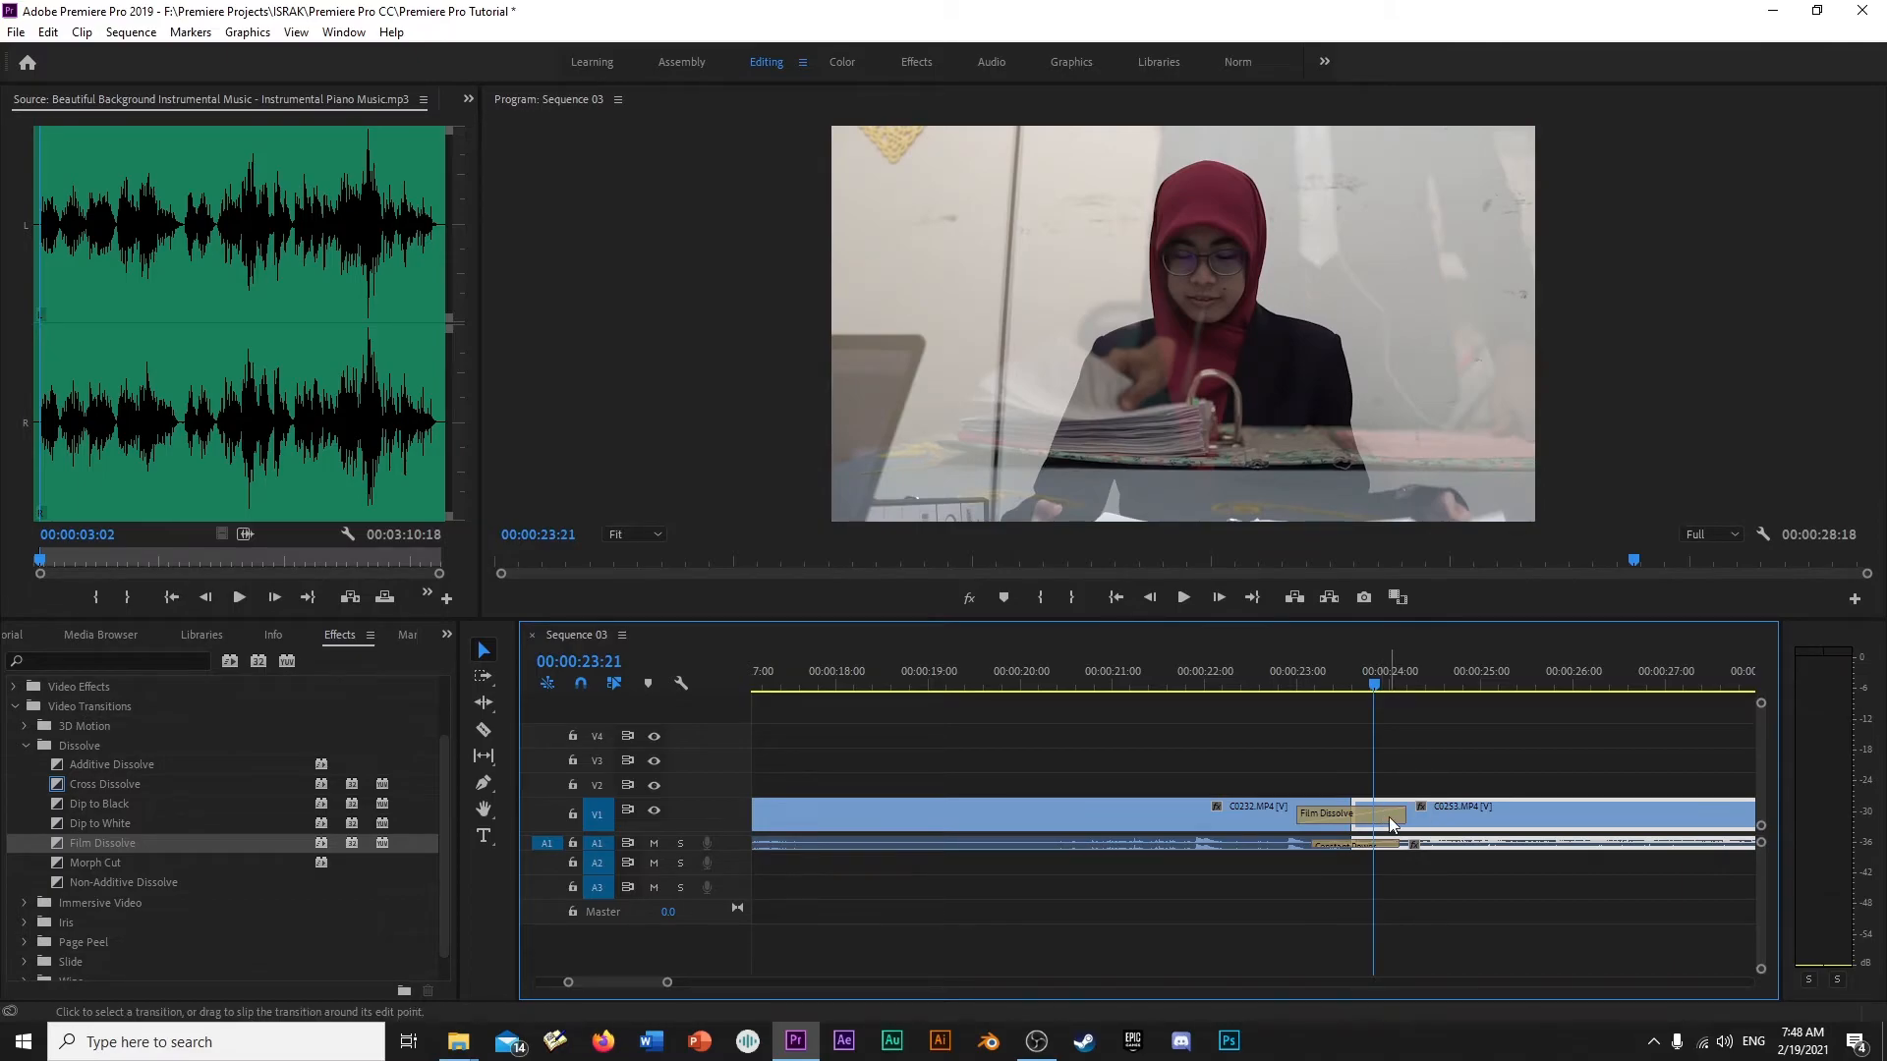
- Remove the Film Dissolve, apply Dip to Black between C0232.MP4 and C0253.MP4, and preview it
click(1388, 816)
key(Delete)
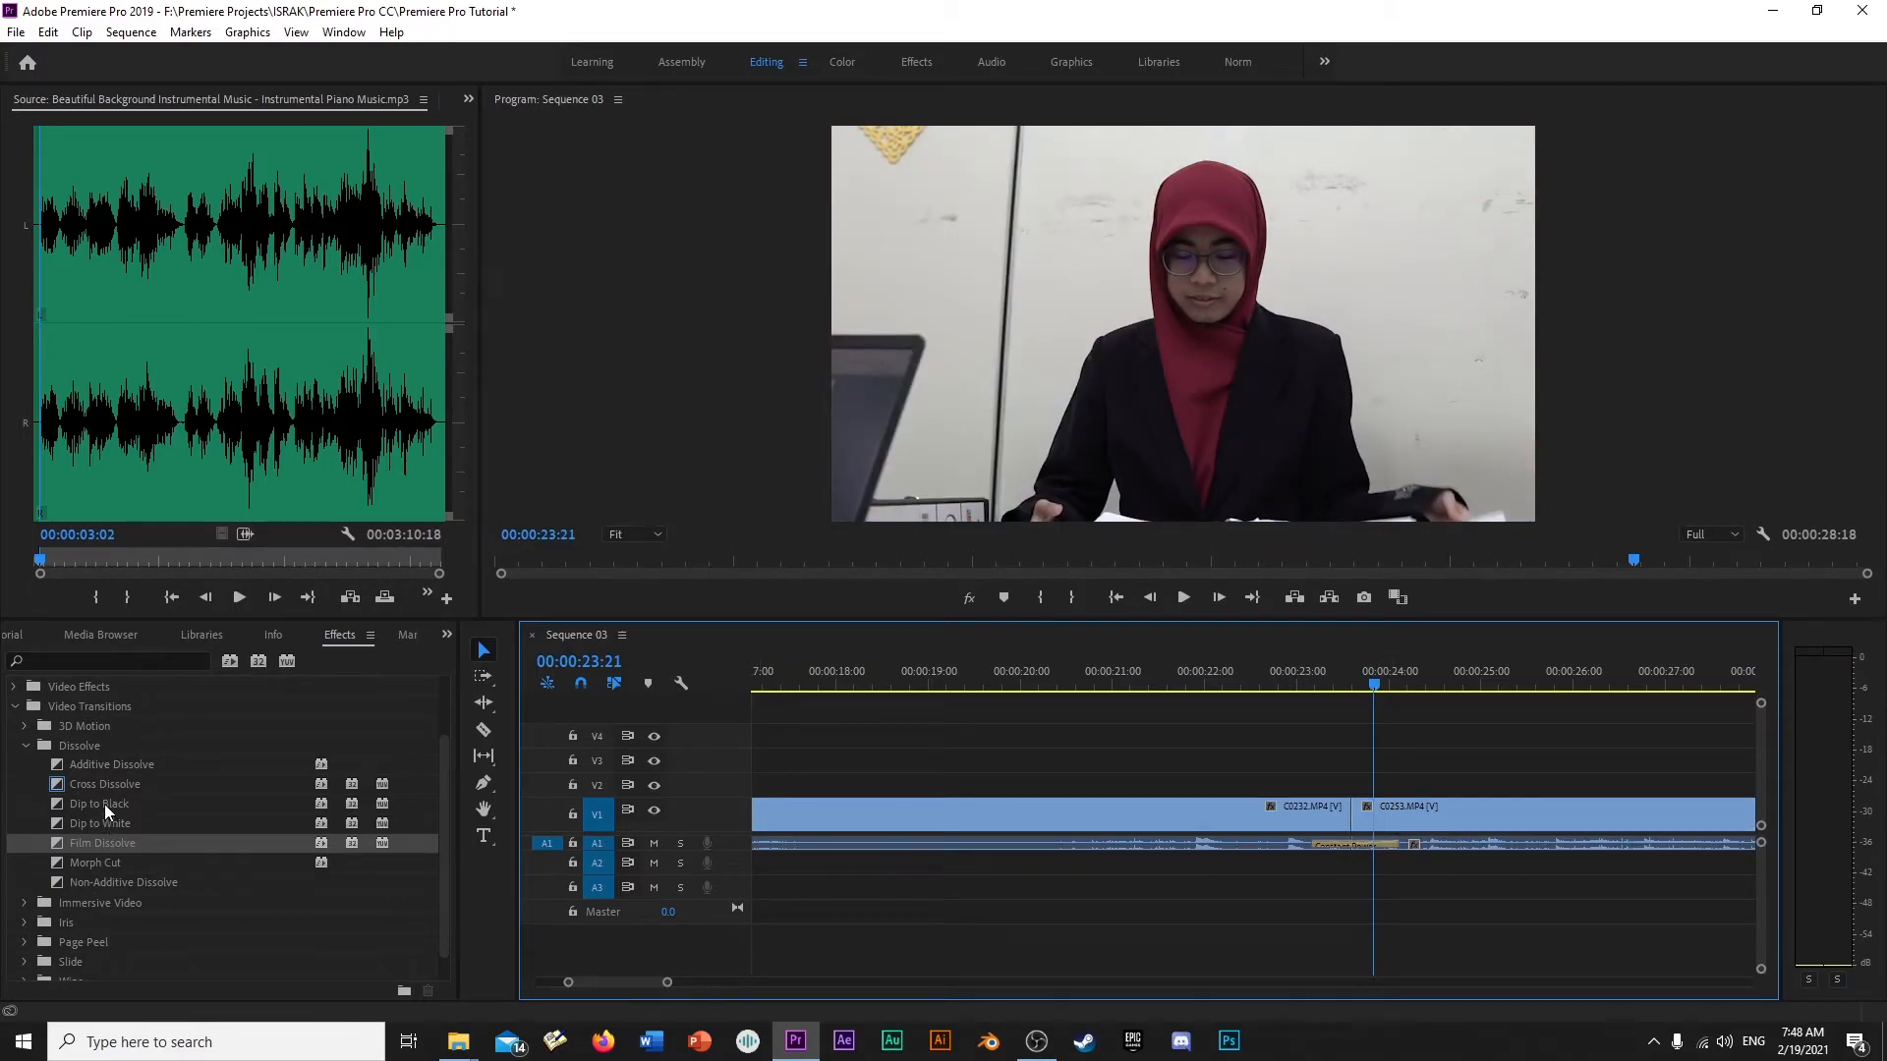
drag(104, 804, 1164, 769)
drag(1343, 837, 1348, 818)
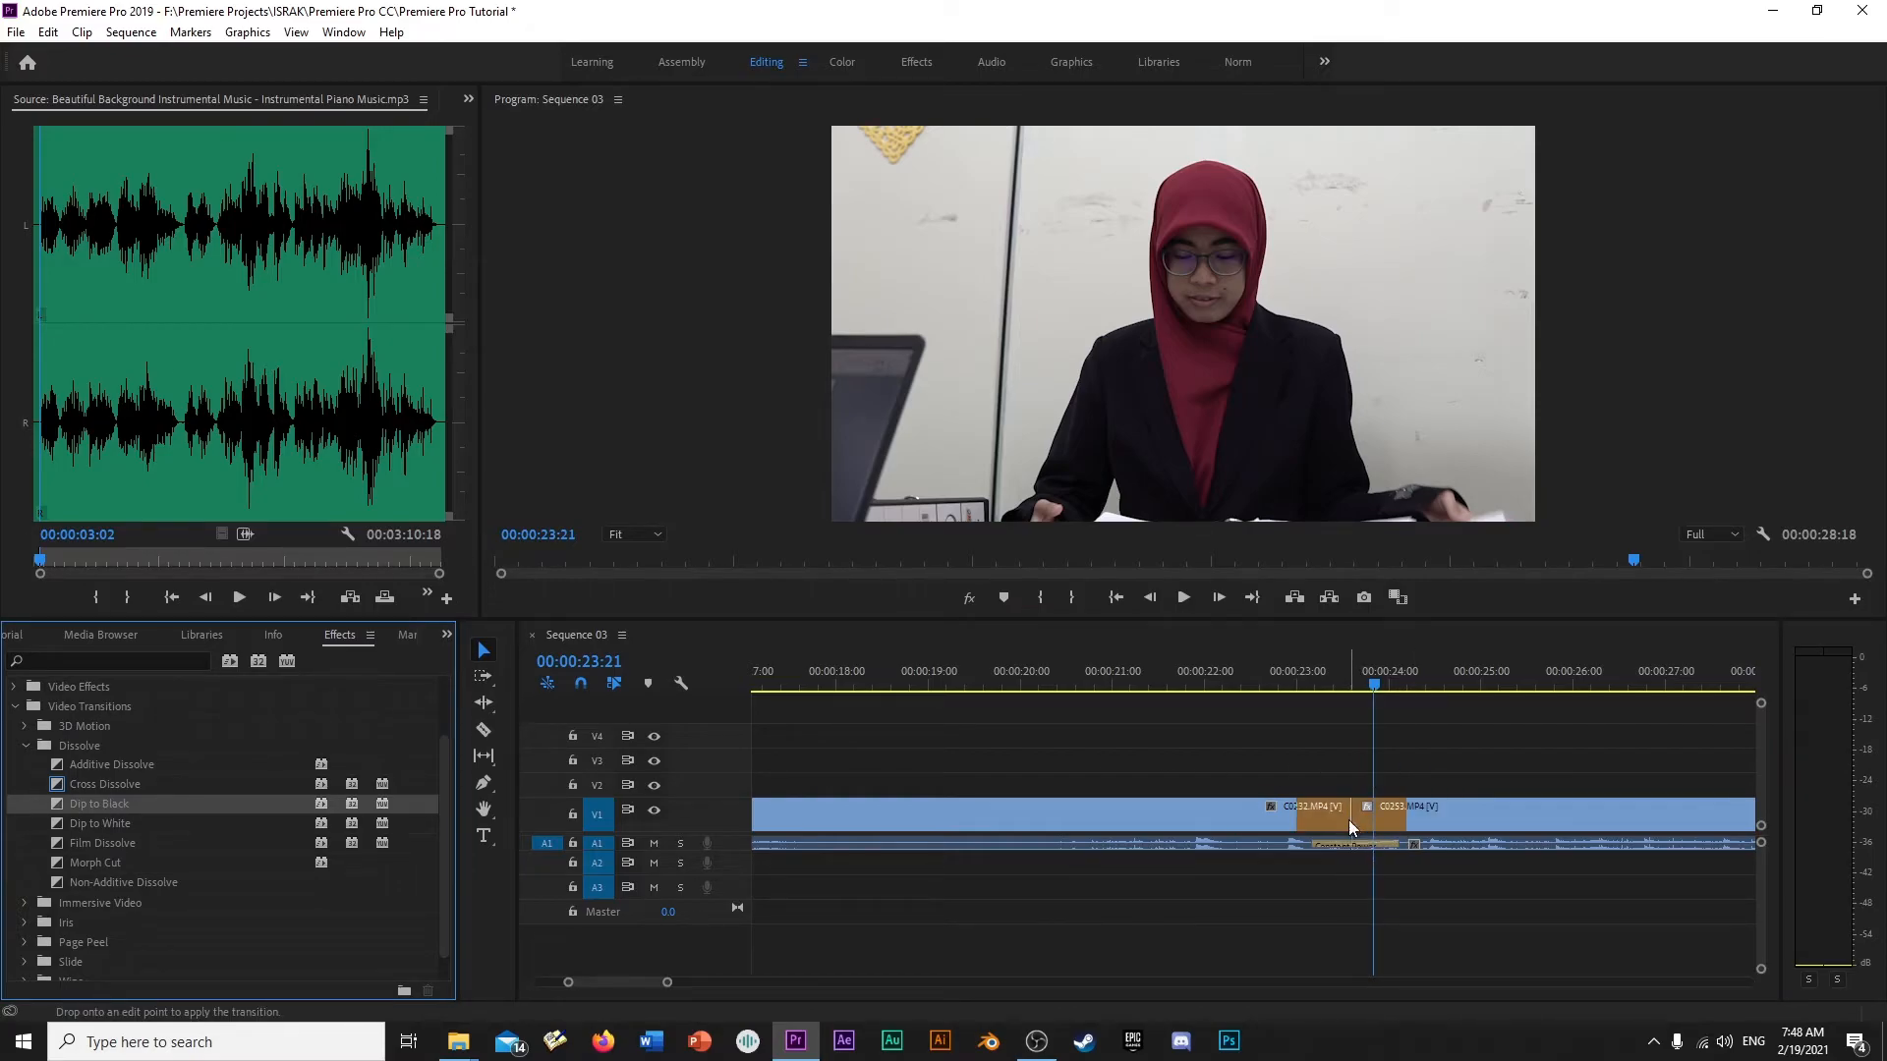
click(1271, 682)
mouse_move(1270, 682)
mouse_down()
mouse_move(1201, 691)
mouse_move(1496, 664)
mouse_move(1273, 676)
mouse_up()
key(space)
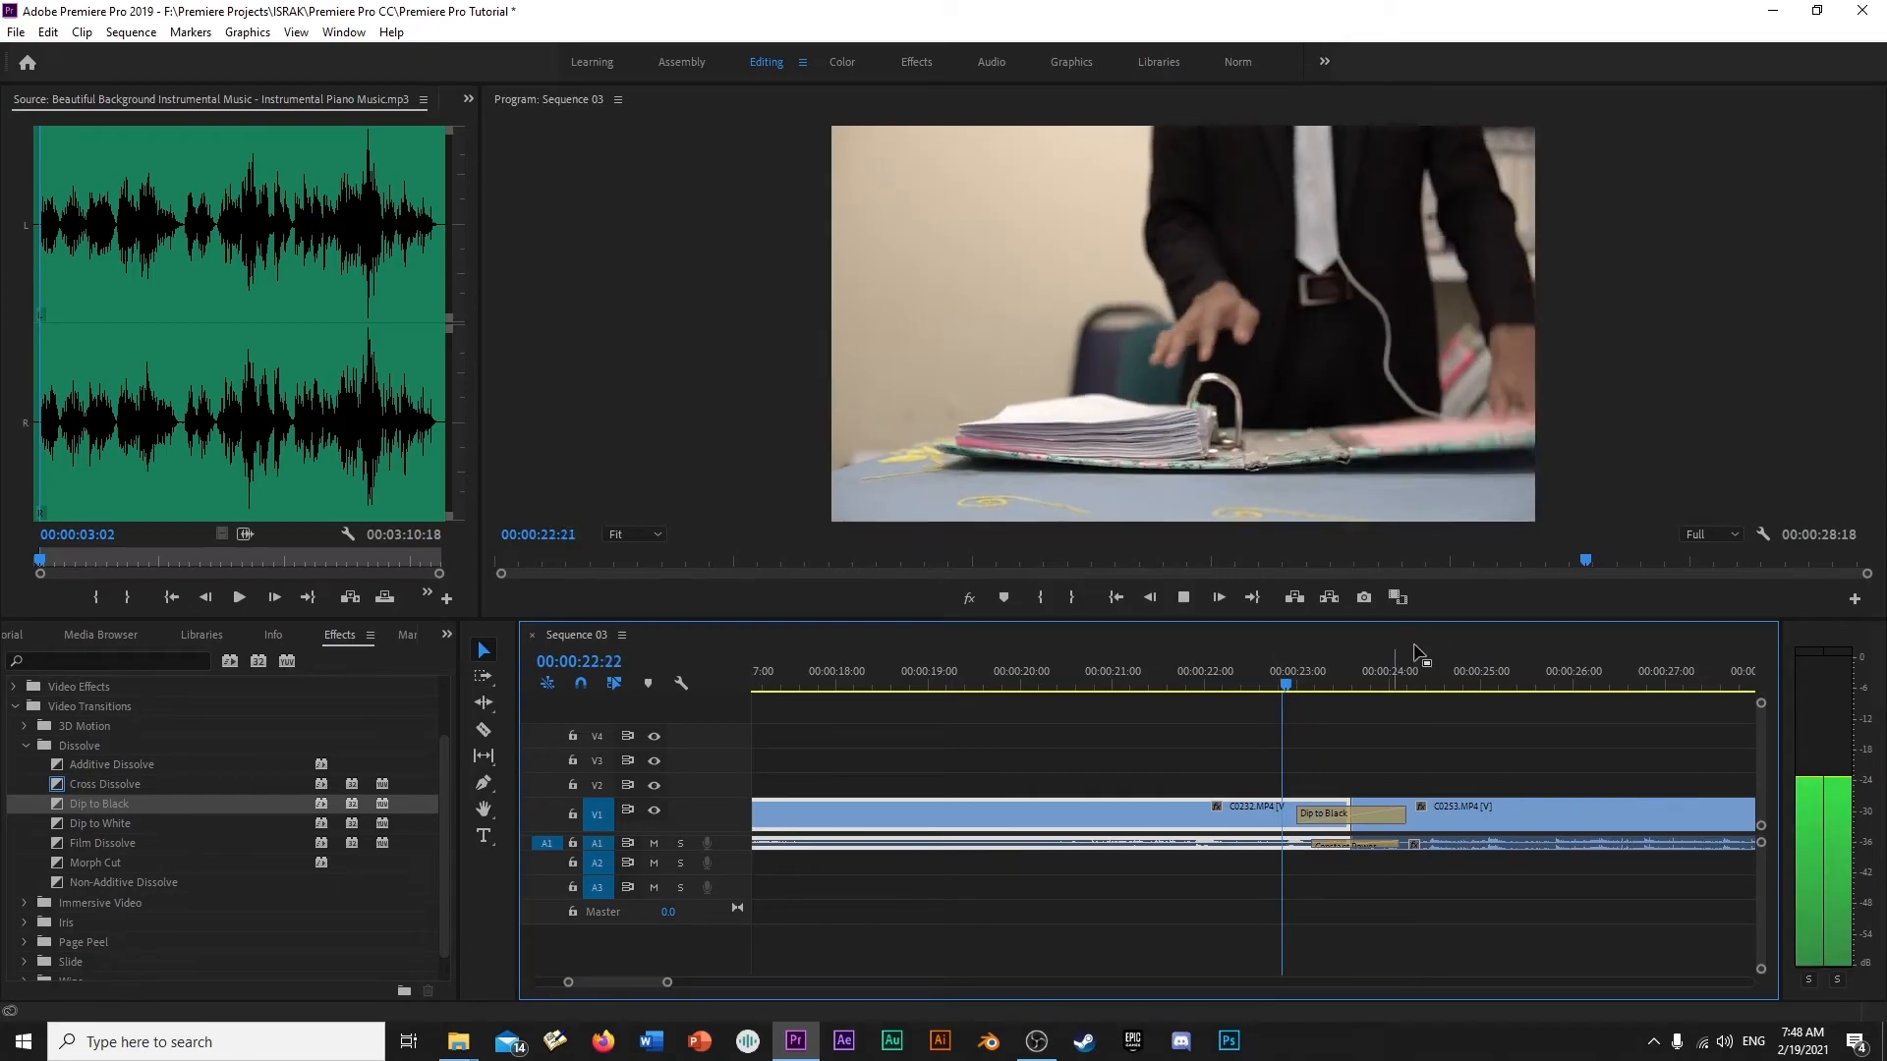
key(space)
- Delete the Dip to Black transition, apply Push from the Slide group to the same cut, and play it
click(1370, 816)
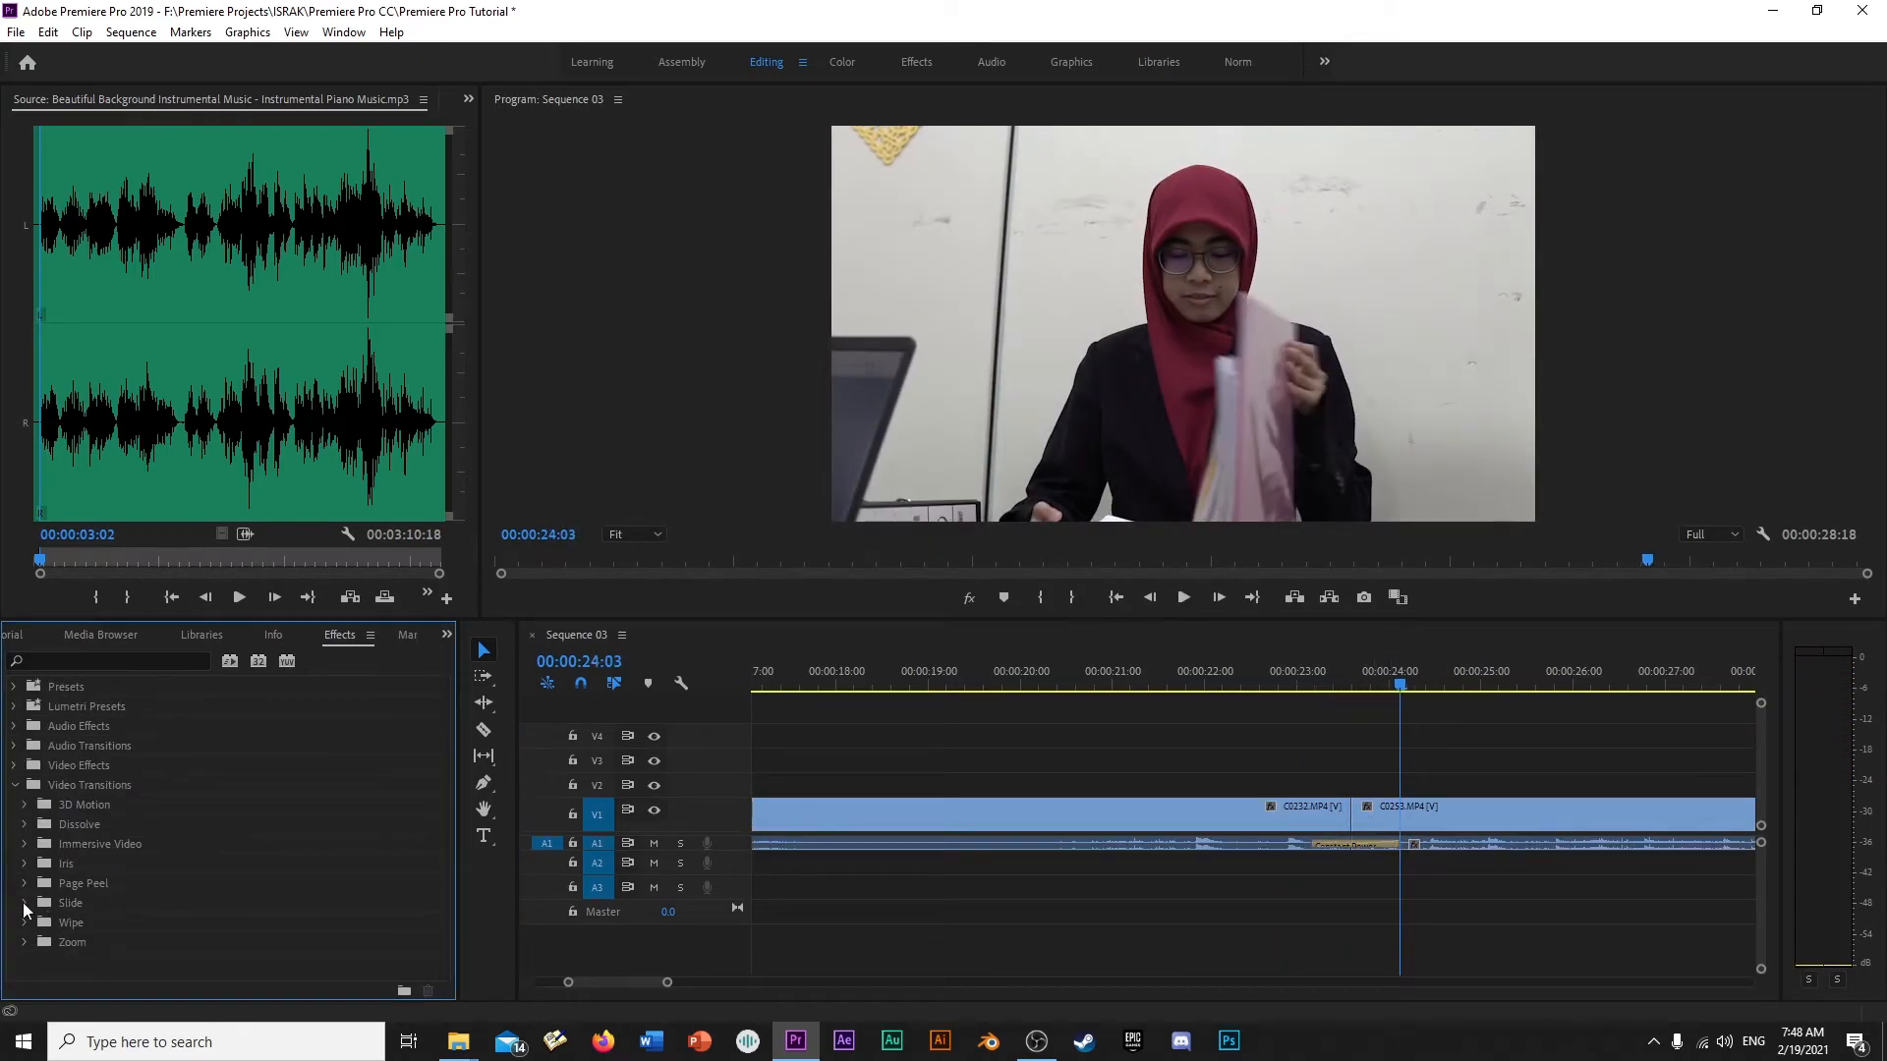
click(24, 903)
scroll(126, 881, down, 2)
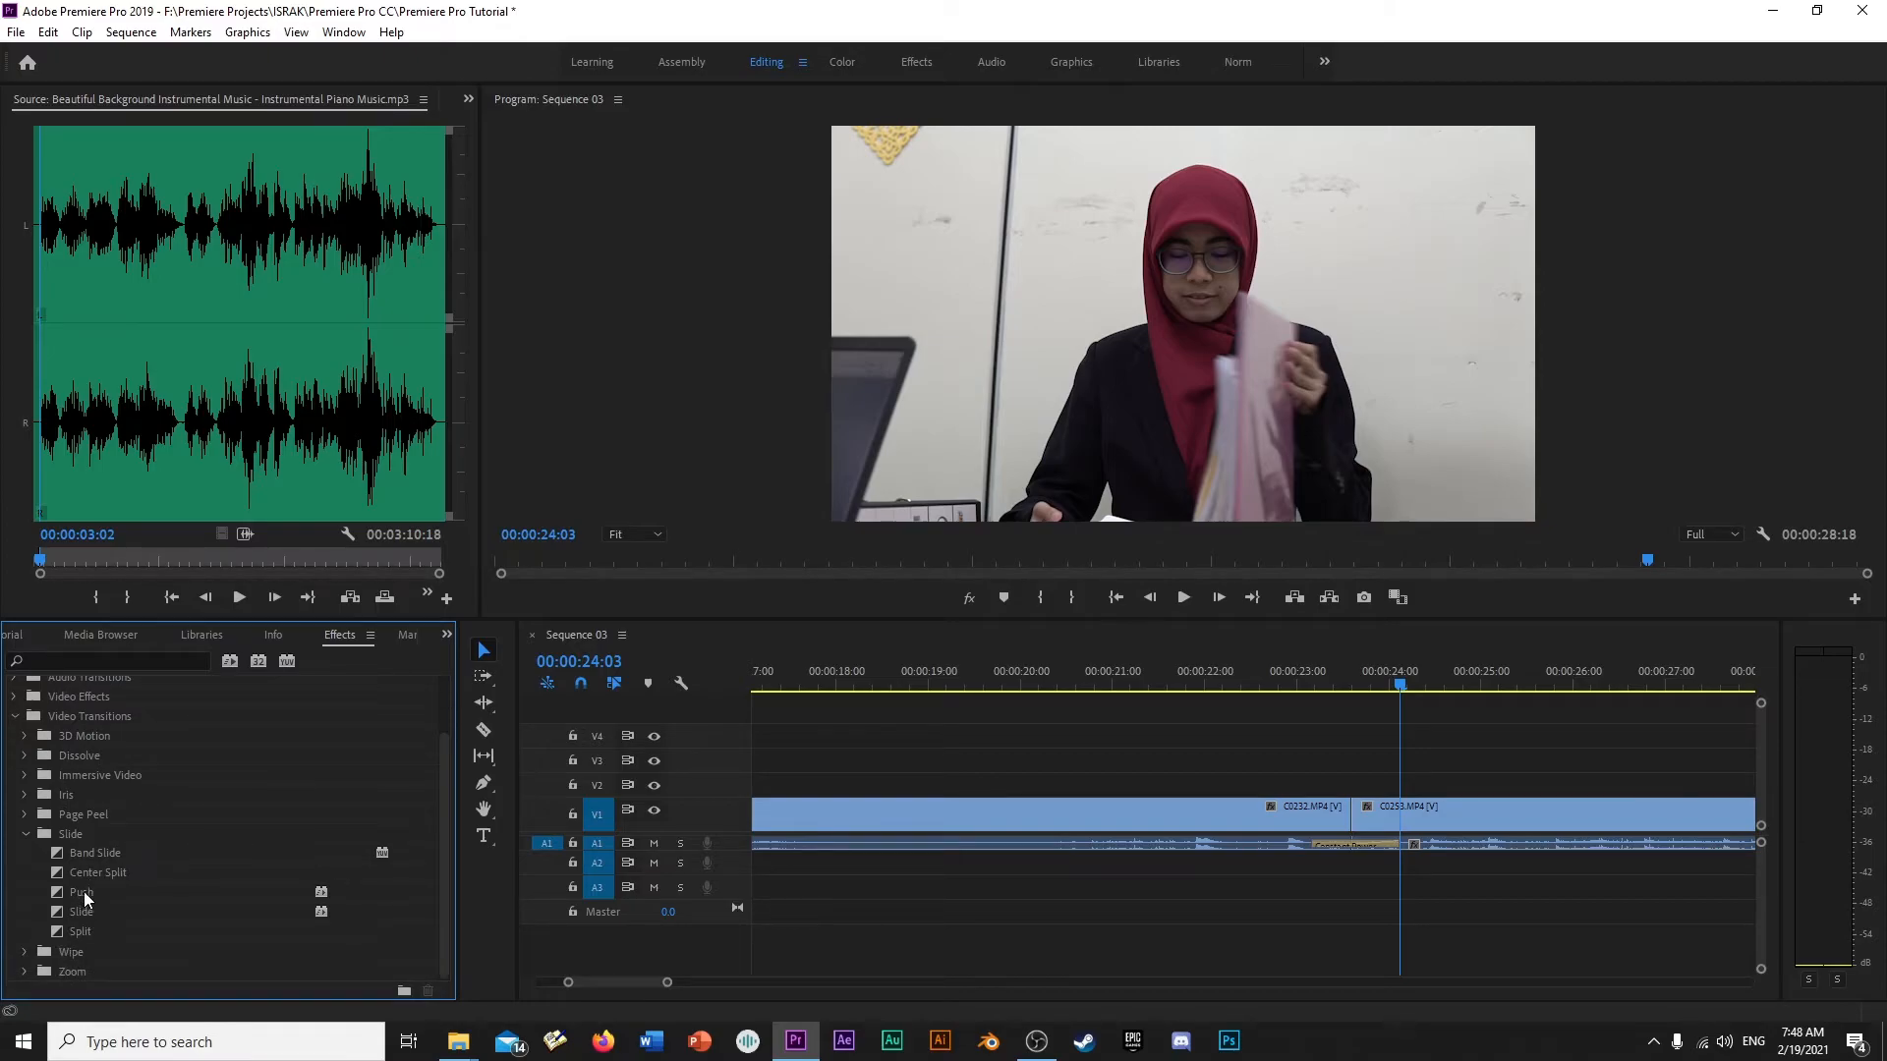
drag(85, 893, 1347, 816)
click(1270, 670)
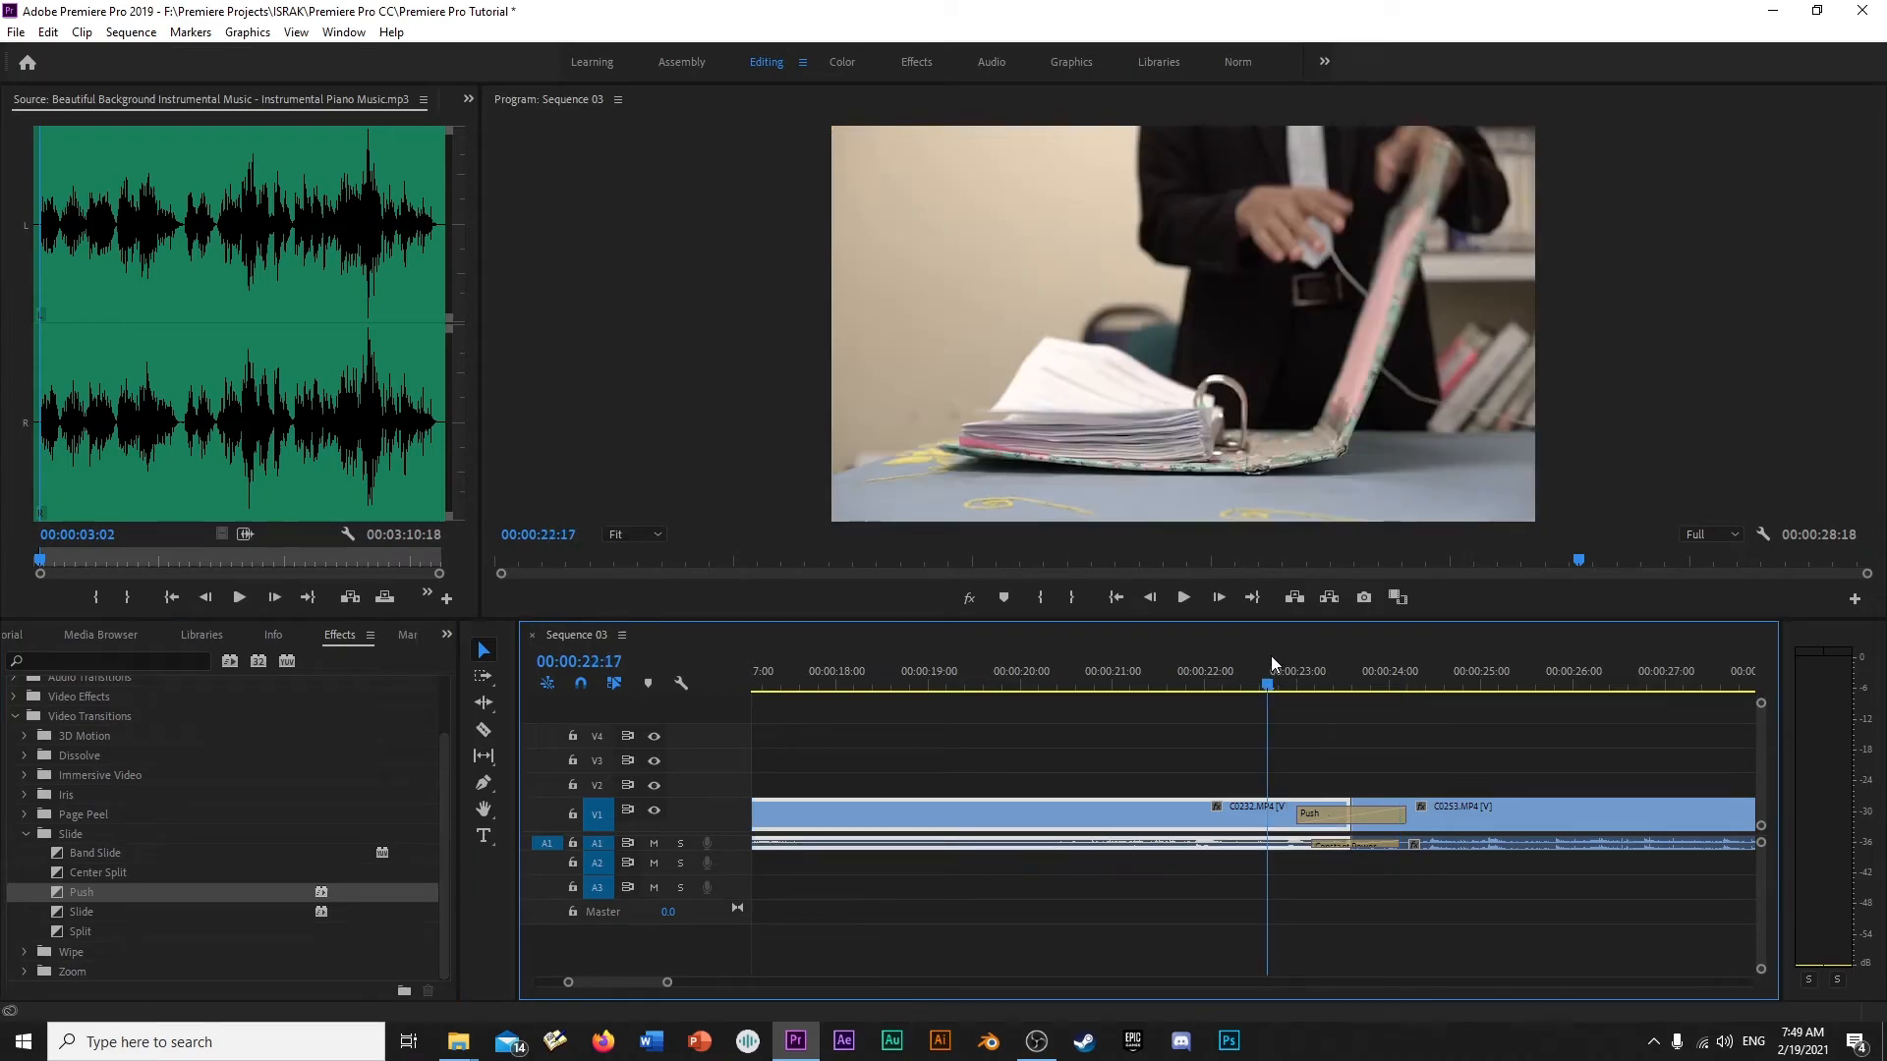
key(space)
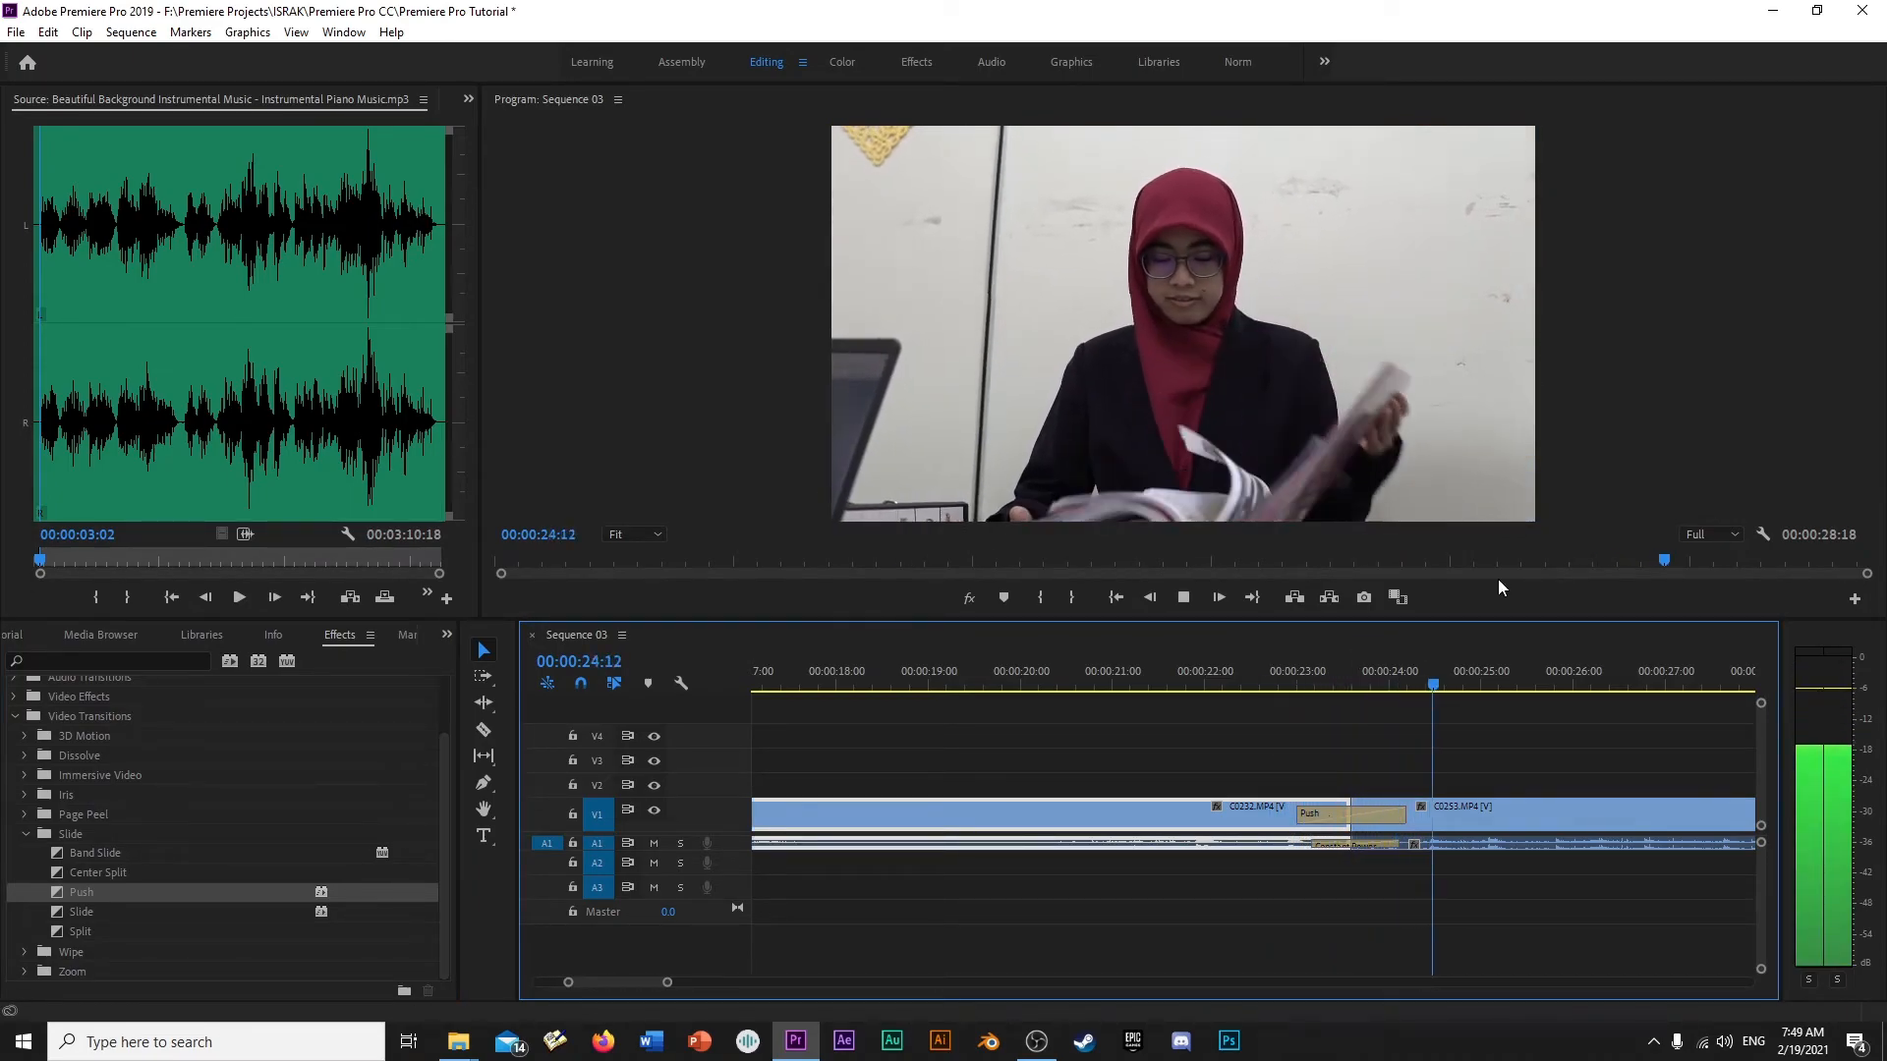
key(space)
- Shorten the Push transition to about a third of a second and preview the faster push
drag(1283, 677, 1274, 721)
drag(1403, 816, 1364, 816)
key(space)
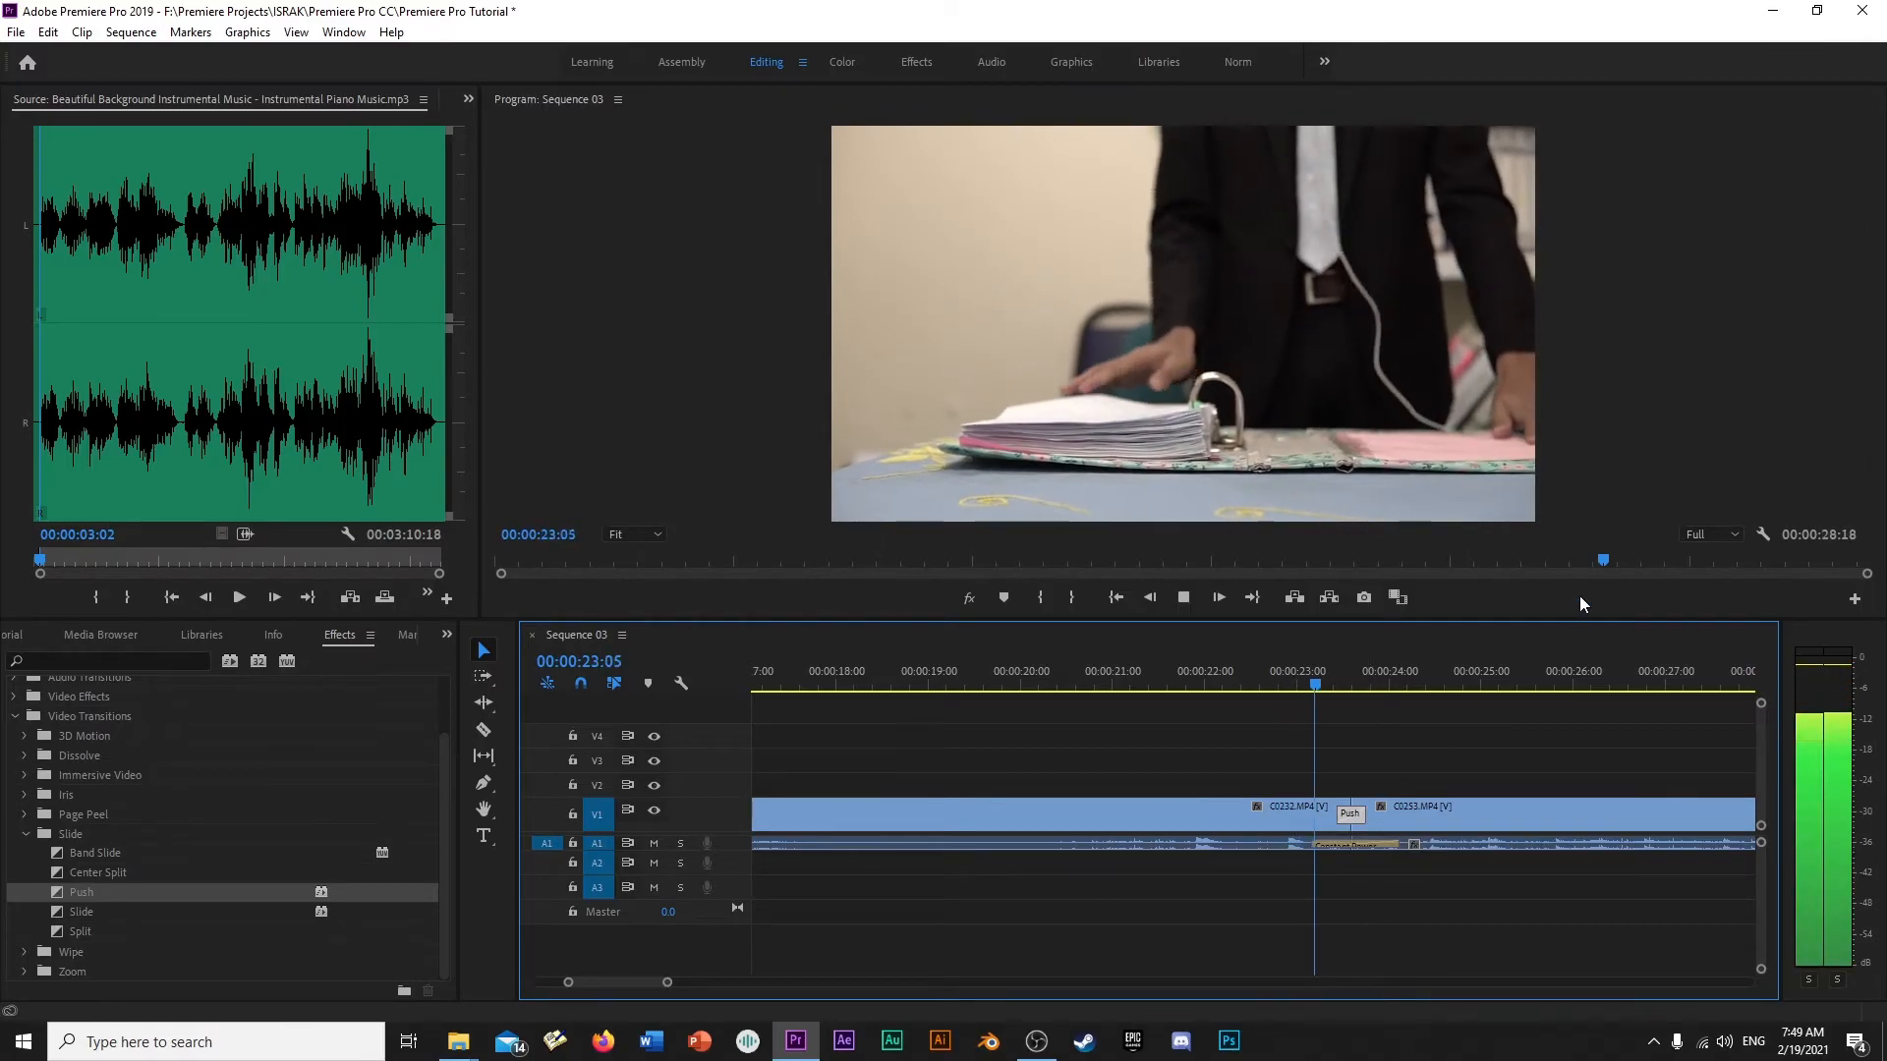
key(space)
- Lengthen the Push transition so it ends at about 00:00:26:00 and play the slower push from 00:00:20:22
drag(1357, 814, 1565, 814)
click(1103, 658)
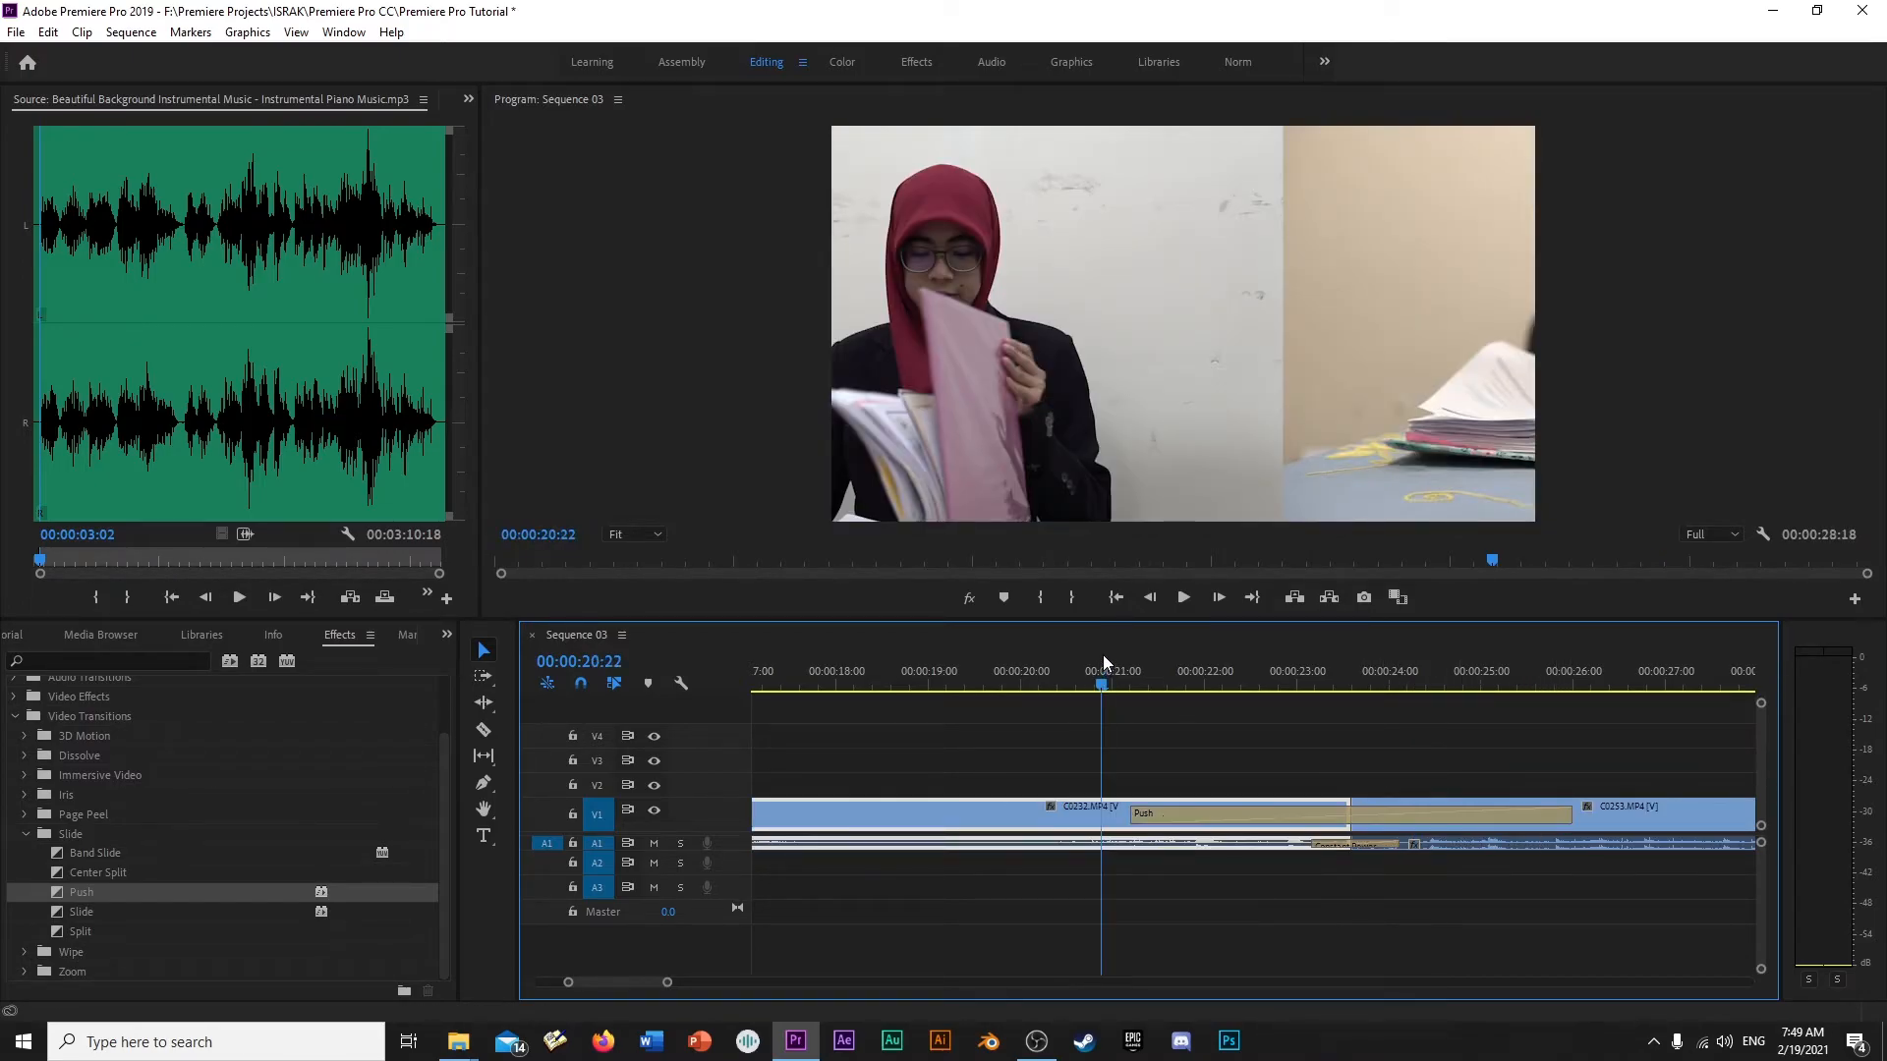
key(space)
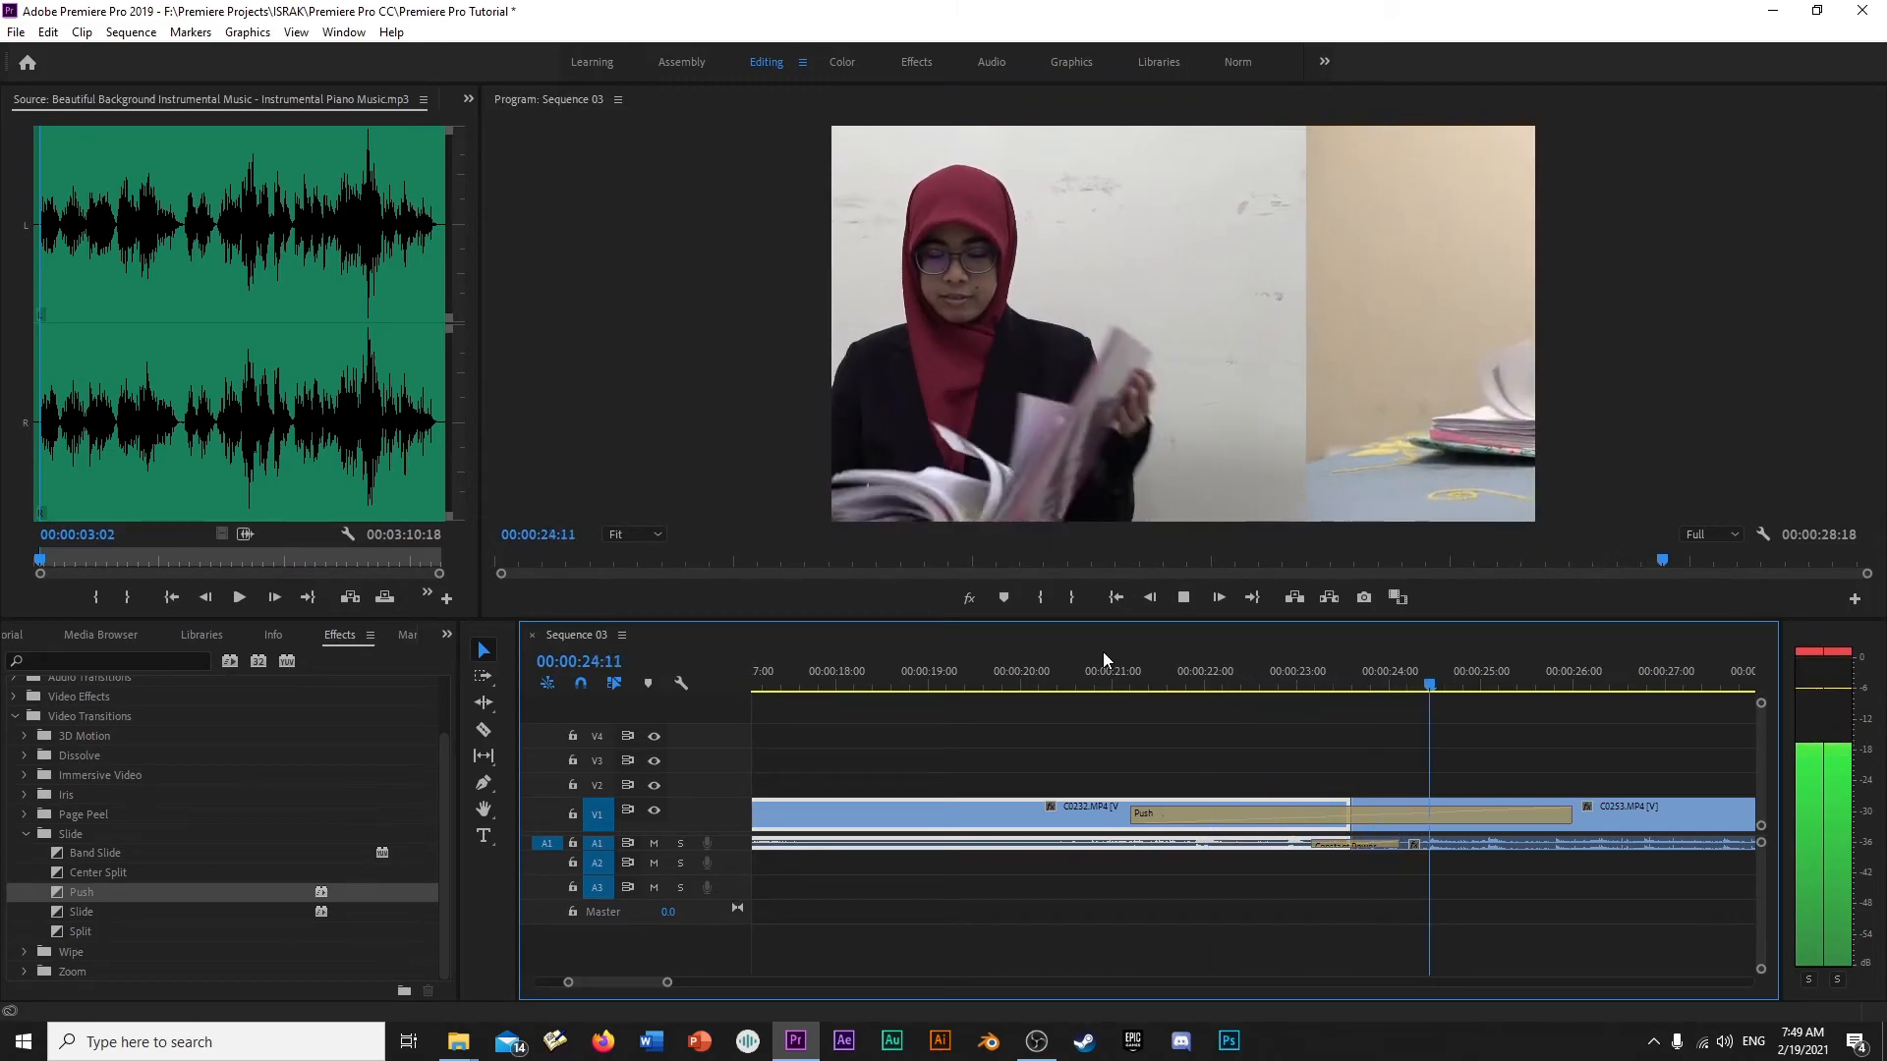
key(space)
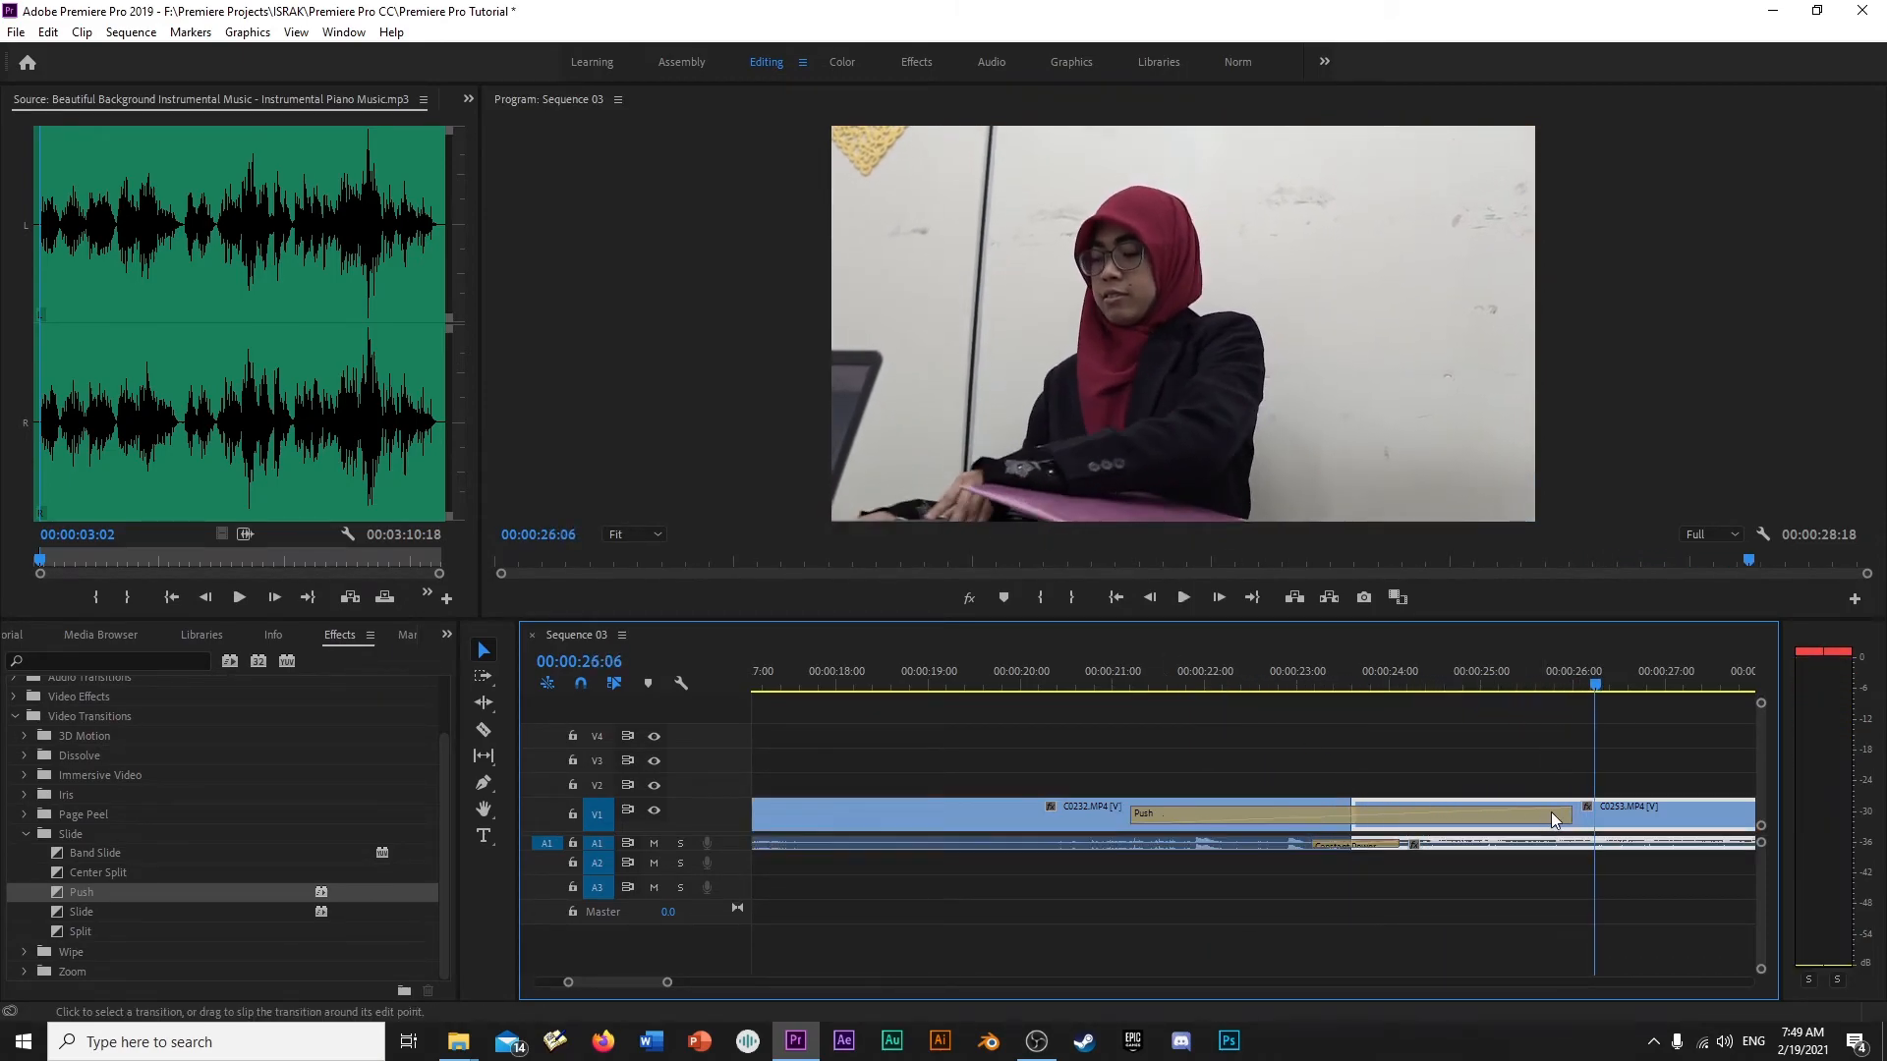
- Replace the Push transition with Split at the cut between C0232.MP4 and C0253.MP4 and preview it
click(1552, 815)
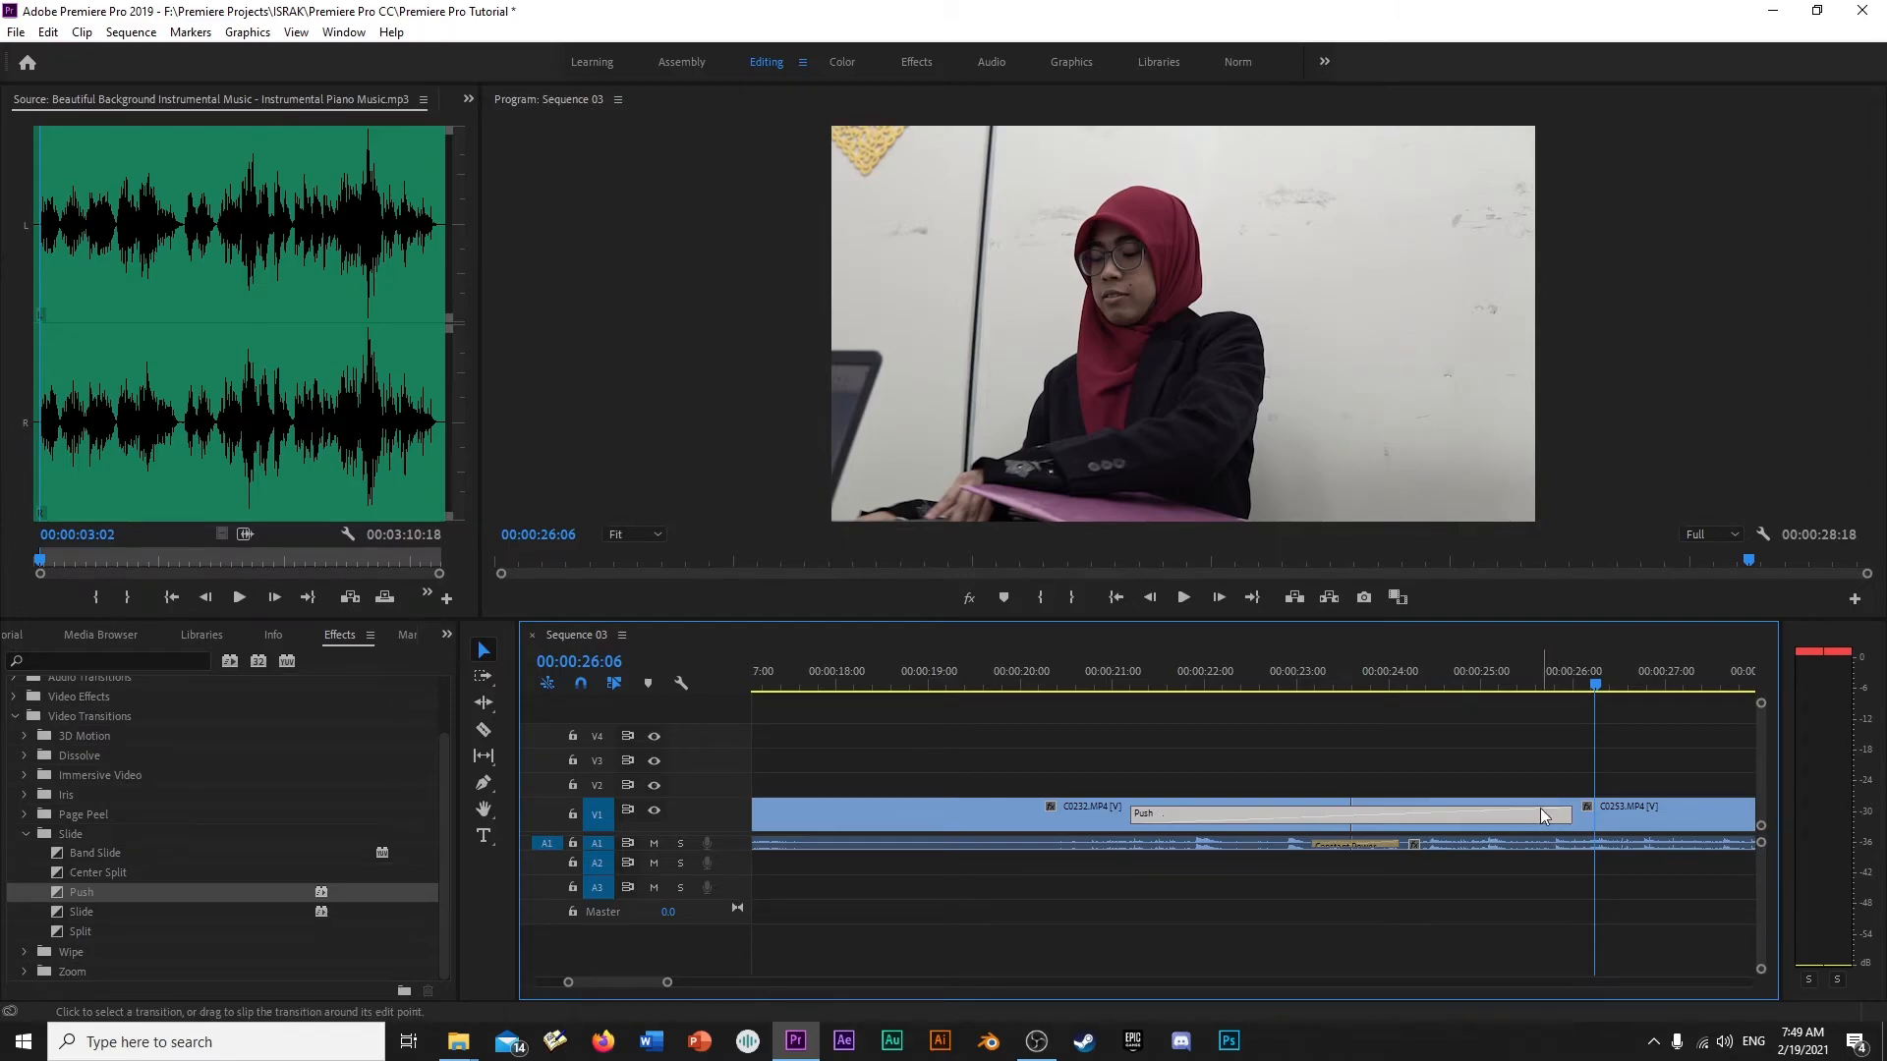
key(Delete)
drag(77, 929, 1351, 808)
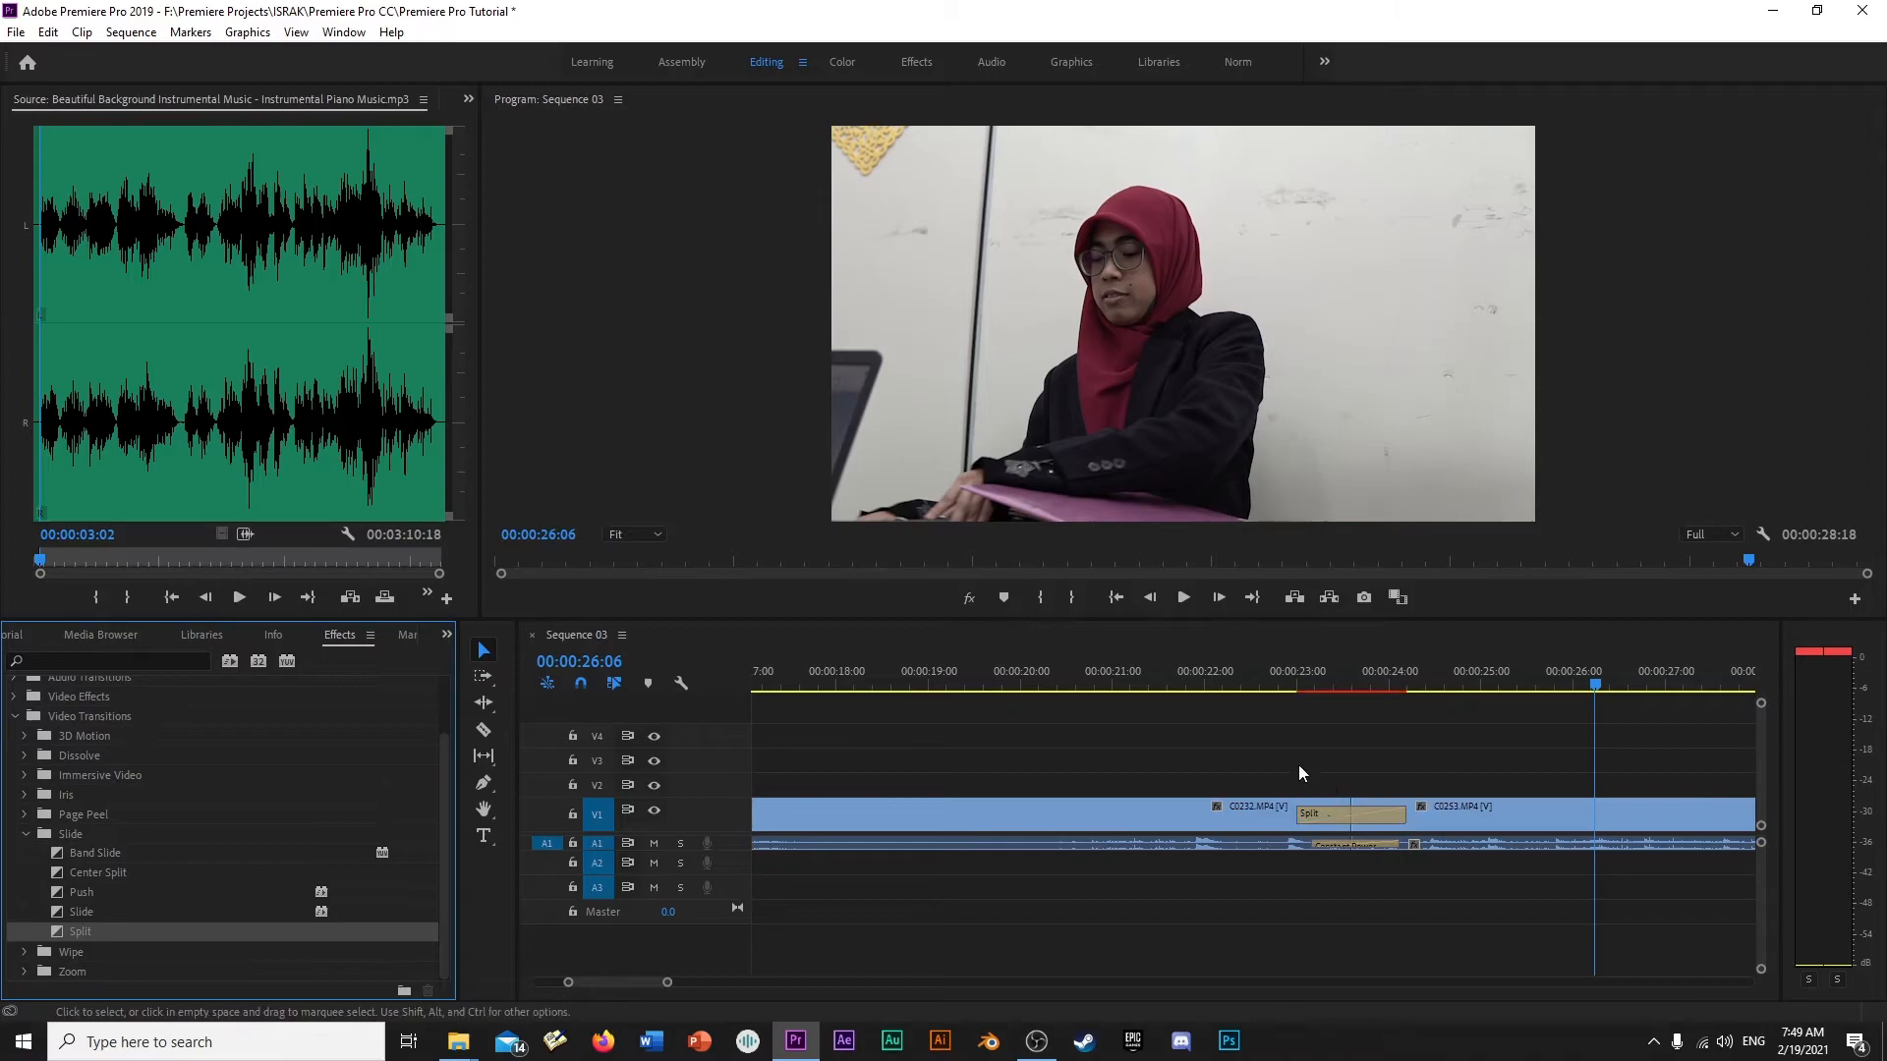
click(1257, 677)
key(space)
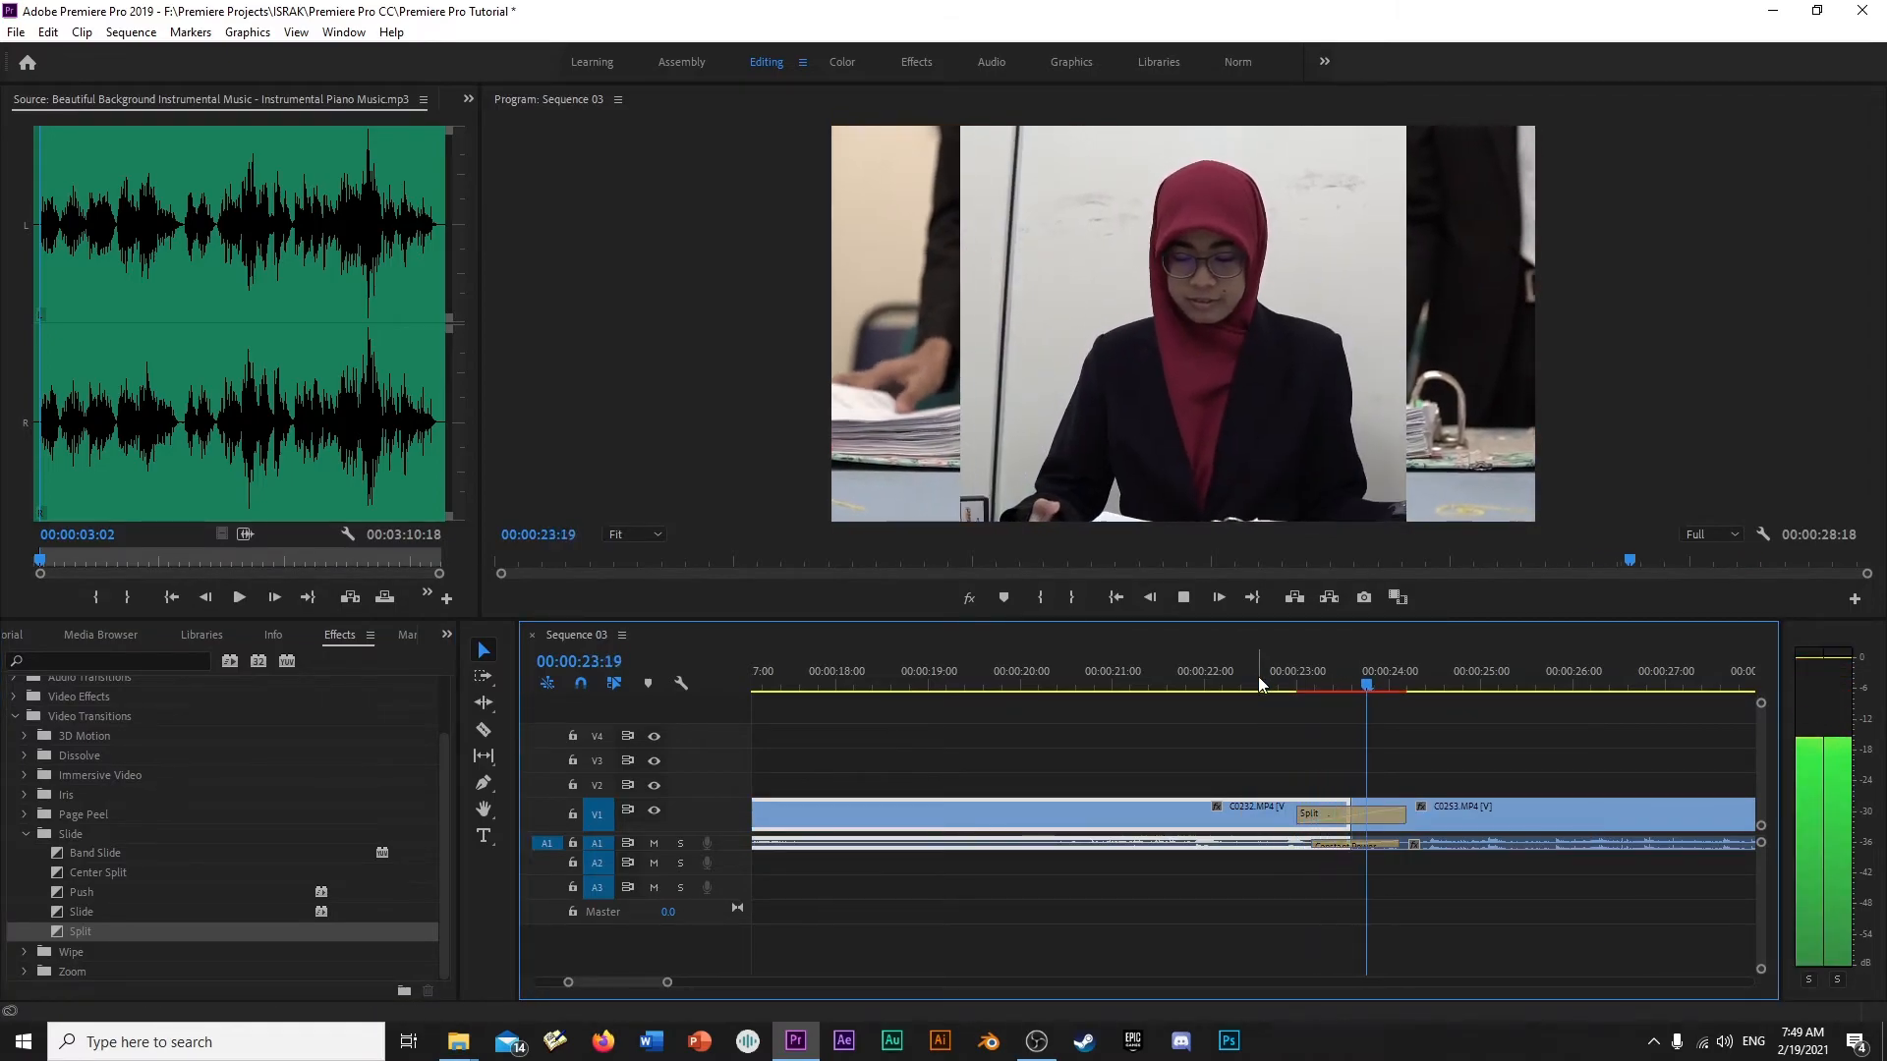
key(space)
- Lengthen the Split transition so it ends at about 00:00:26:00 and play through it from before its start
drag(1403, 815, 1569, 815)
click(1313, 676)
key(space)
key(space)
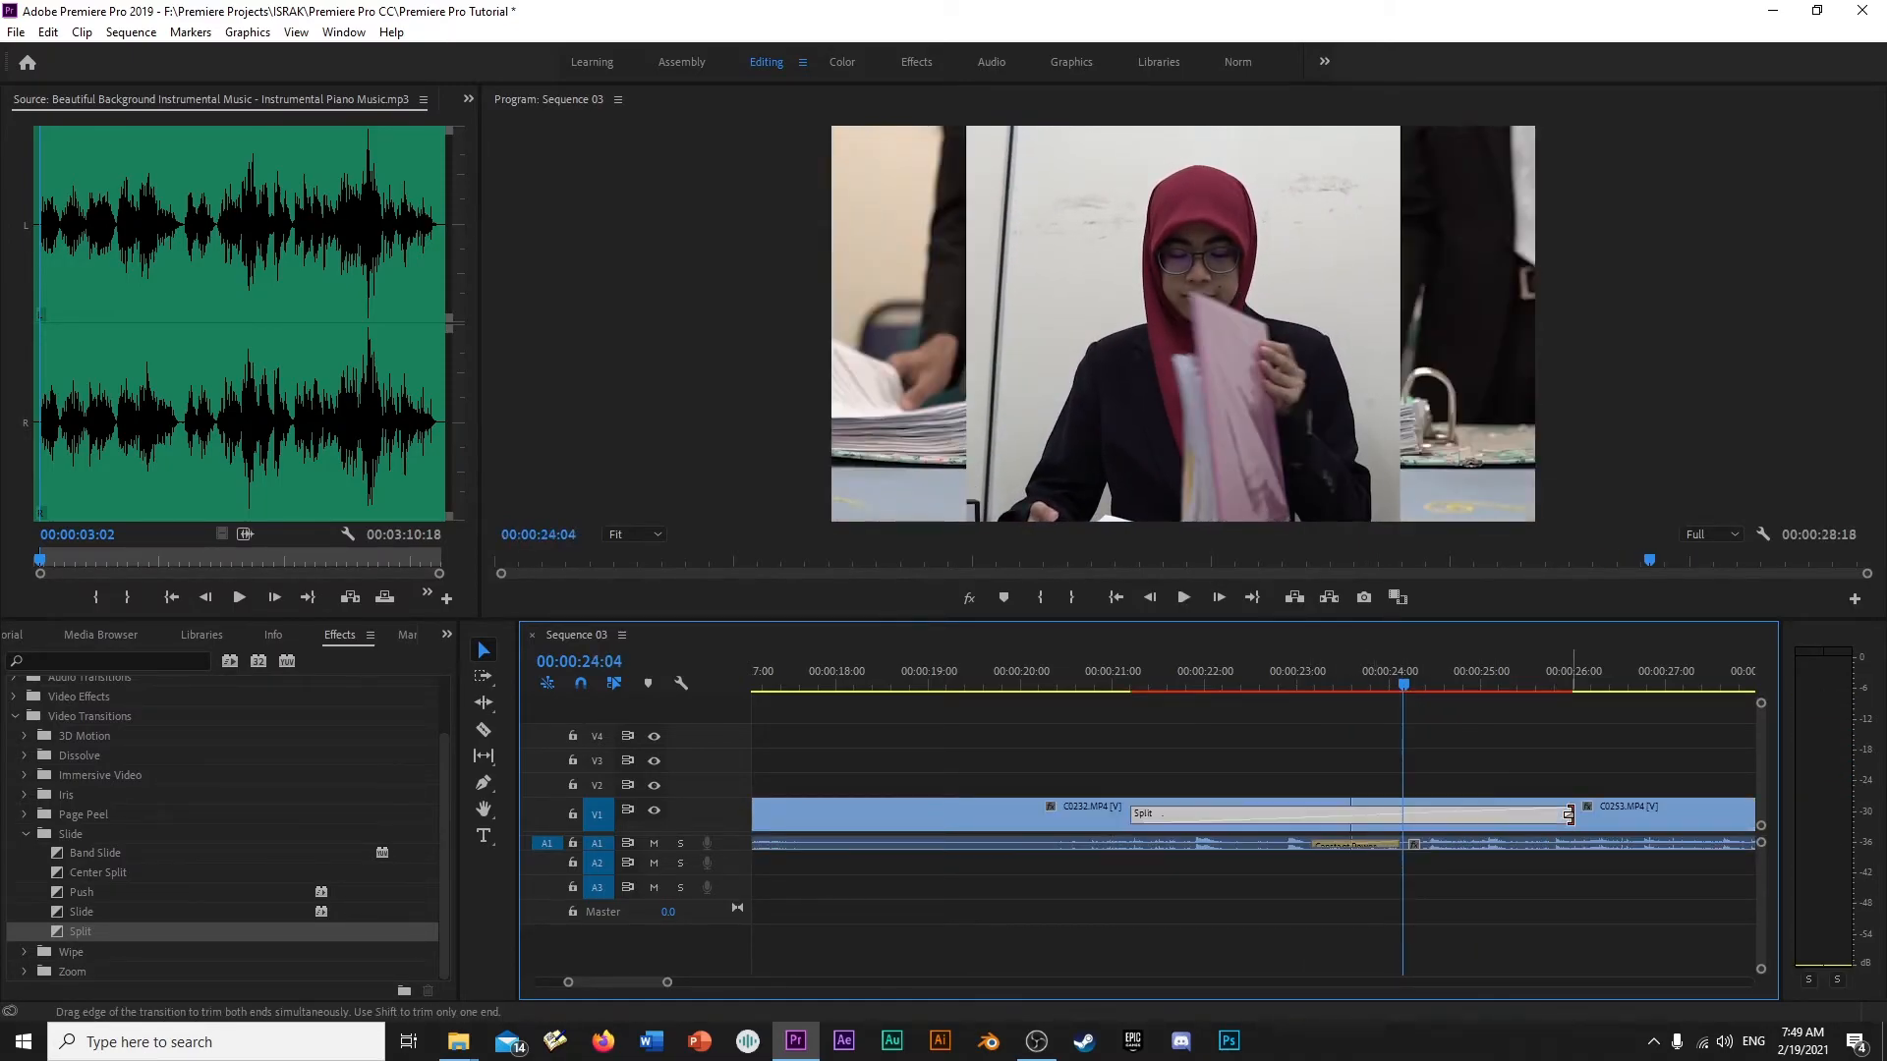
click(1110, 676)
key(space)
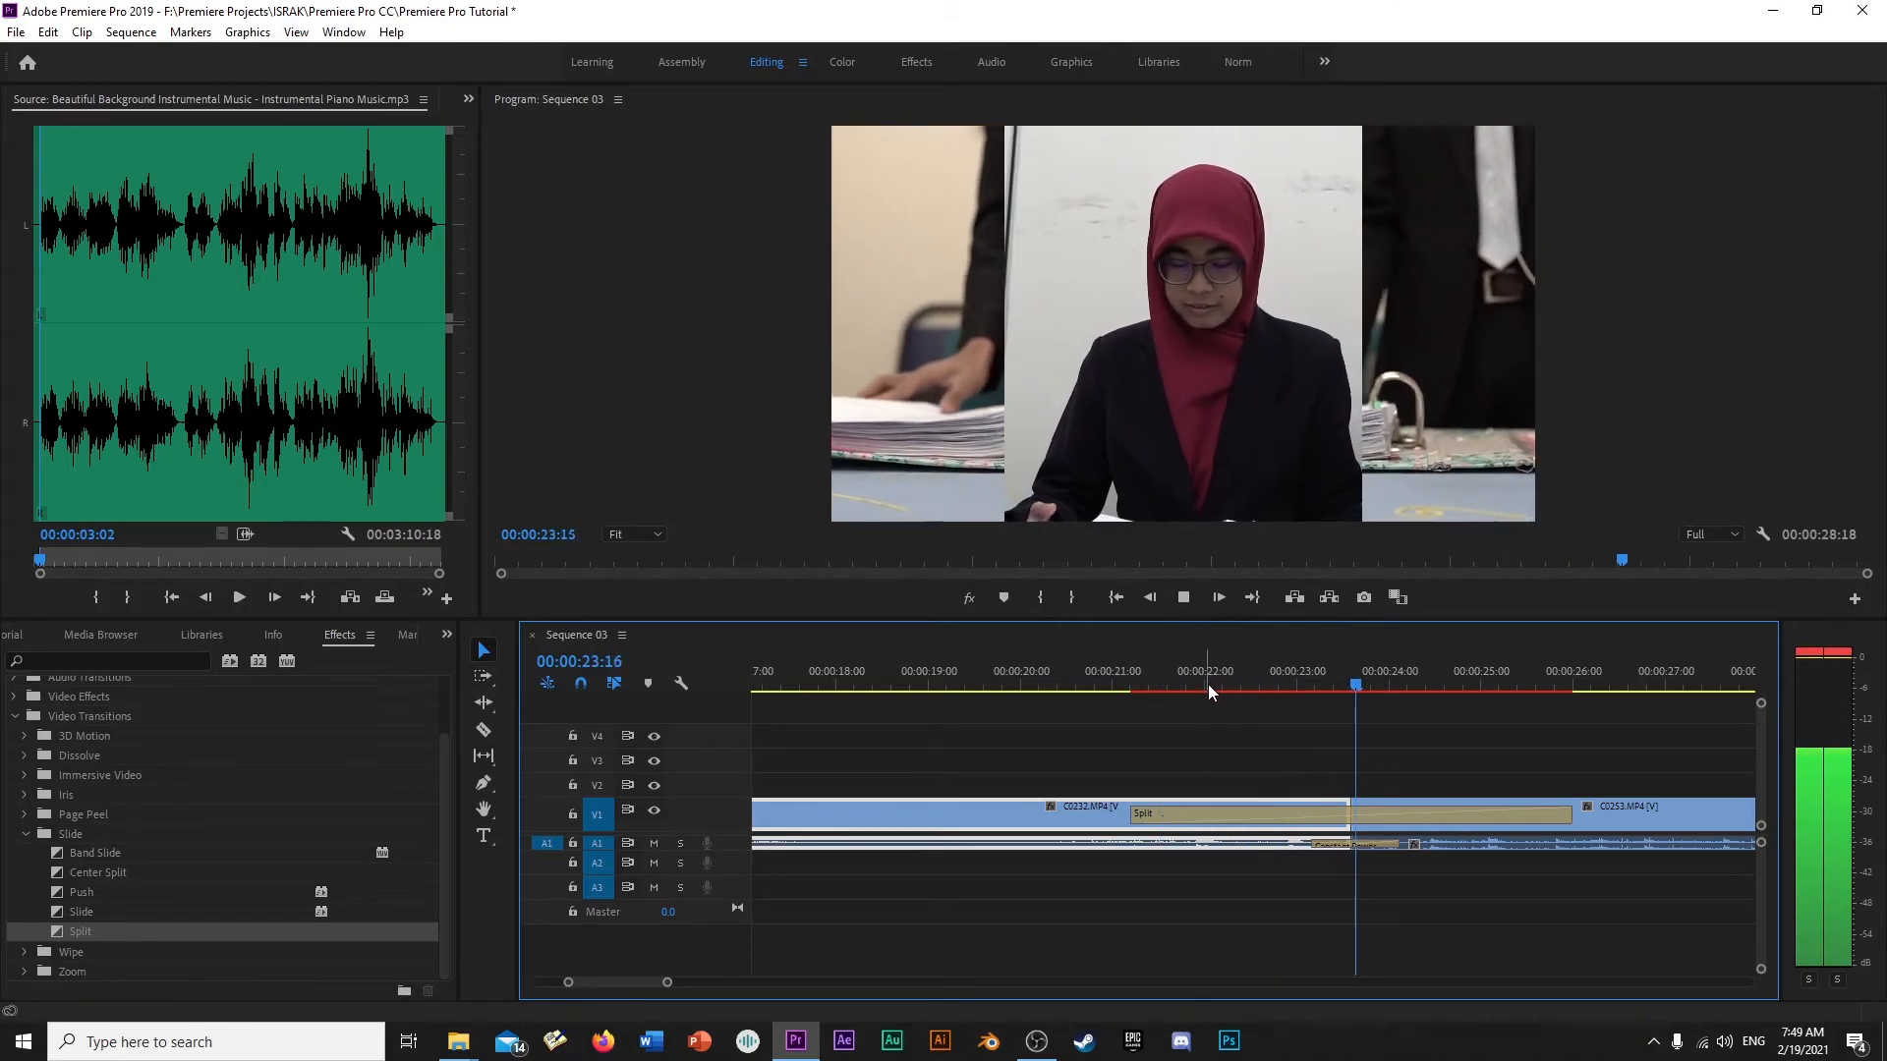
key(space)
- Delete the Split transition, apply Iris Cross from the Iris group to the same cut, and play it
click(1401, 816)
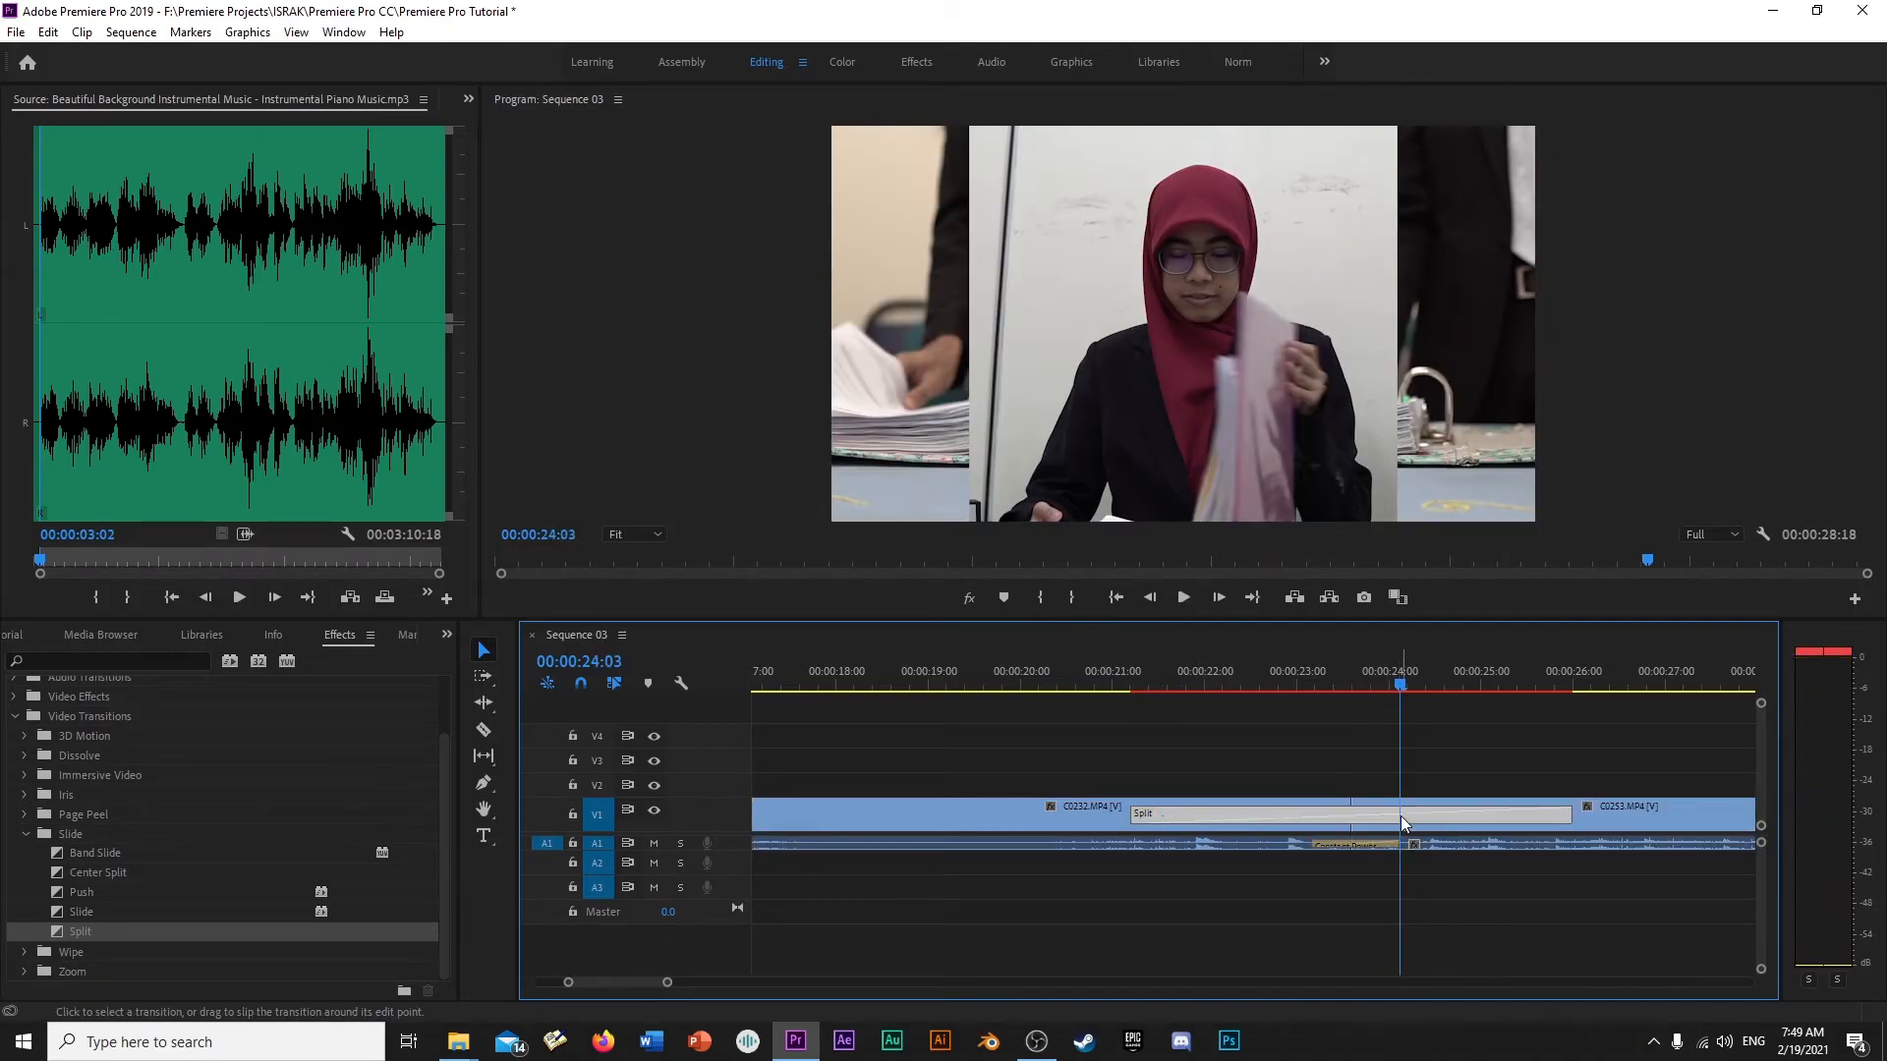
key(Delete)
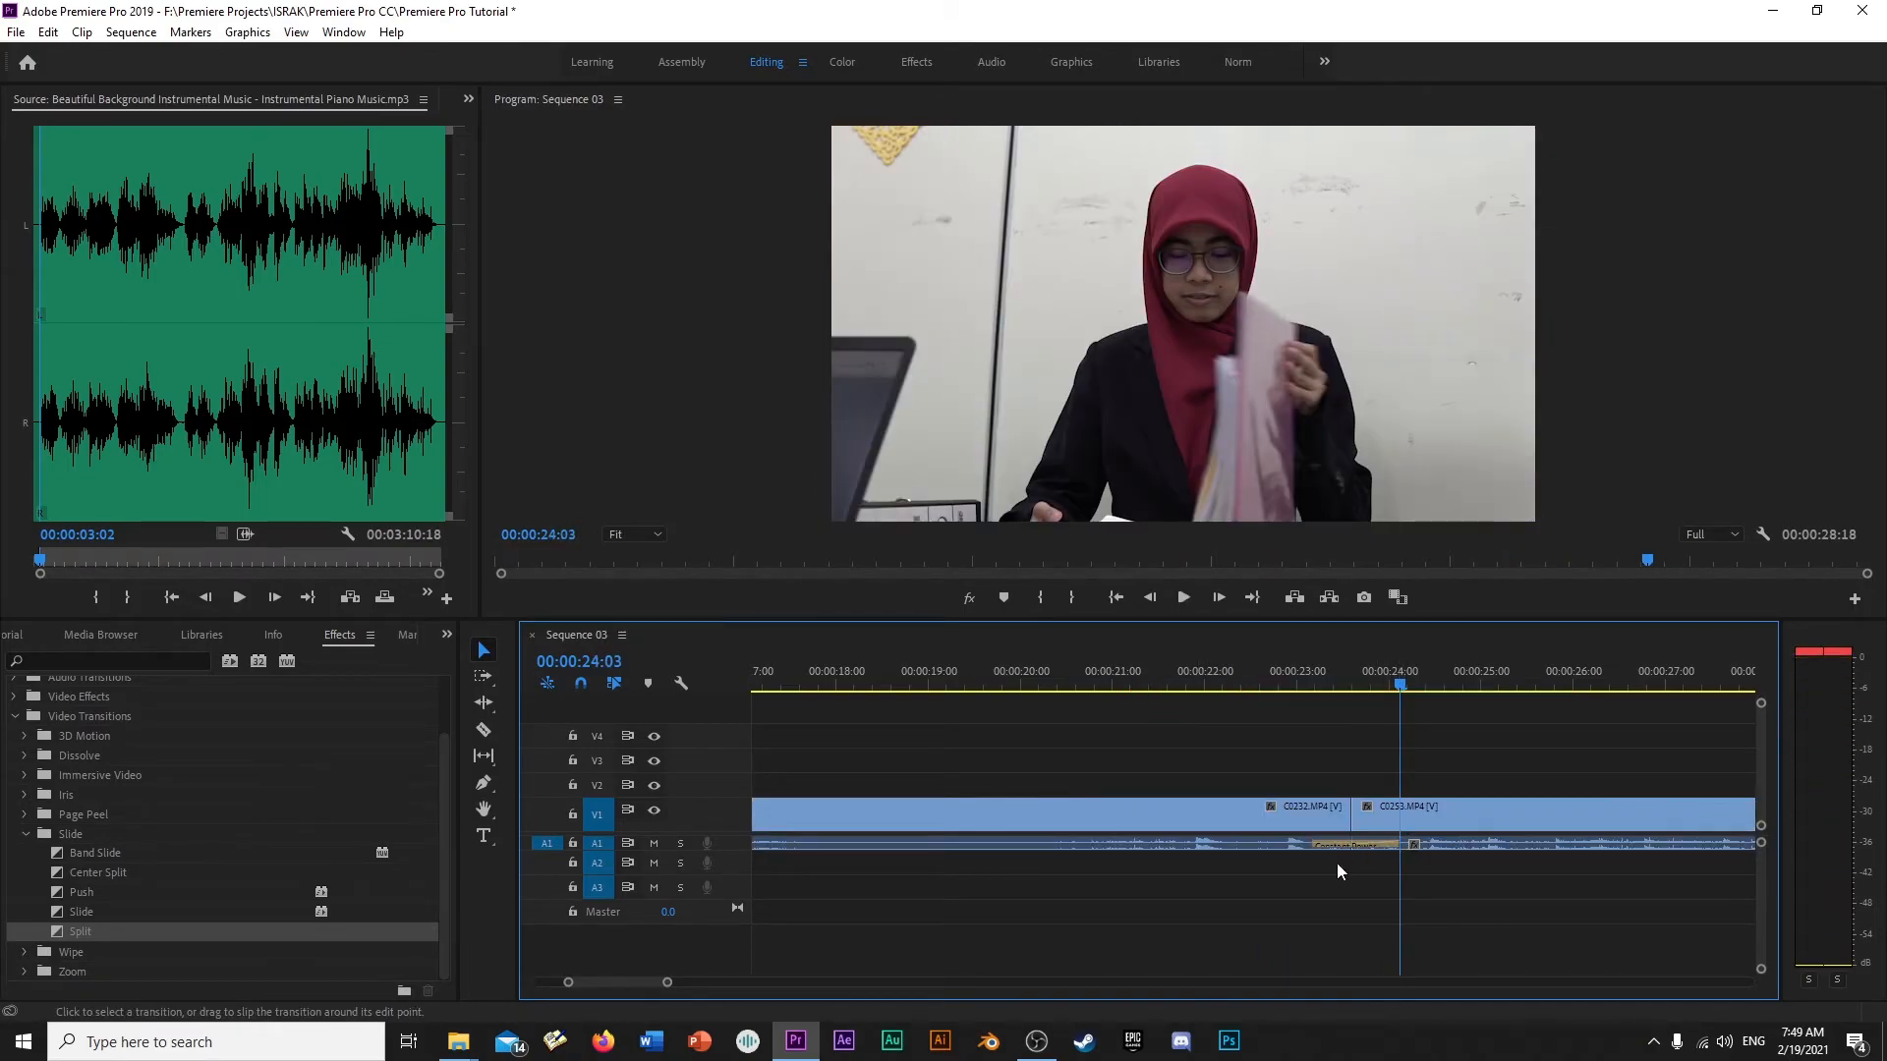
click(25, 794)
scroll(131, 800, down, 1)
click(88, 796)
drag(87, 794, 1352, 816)
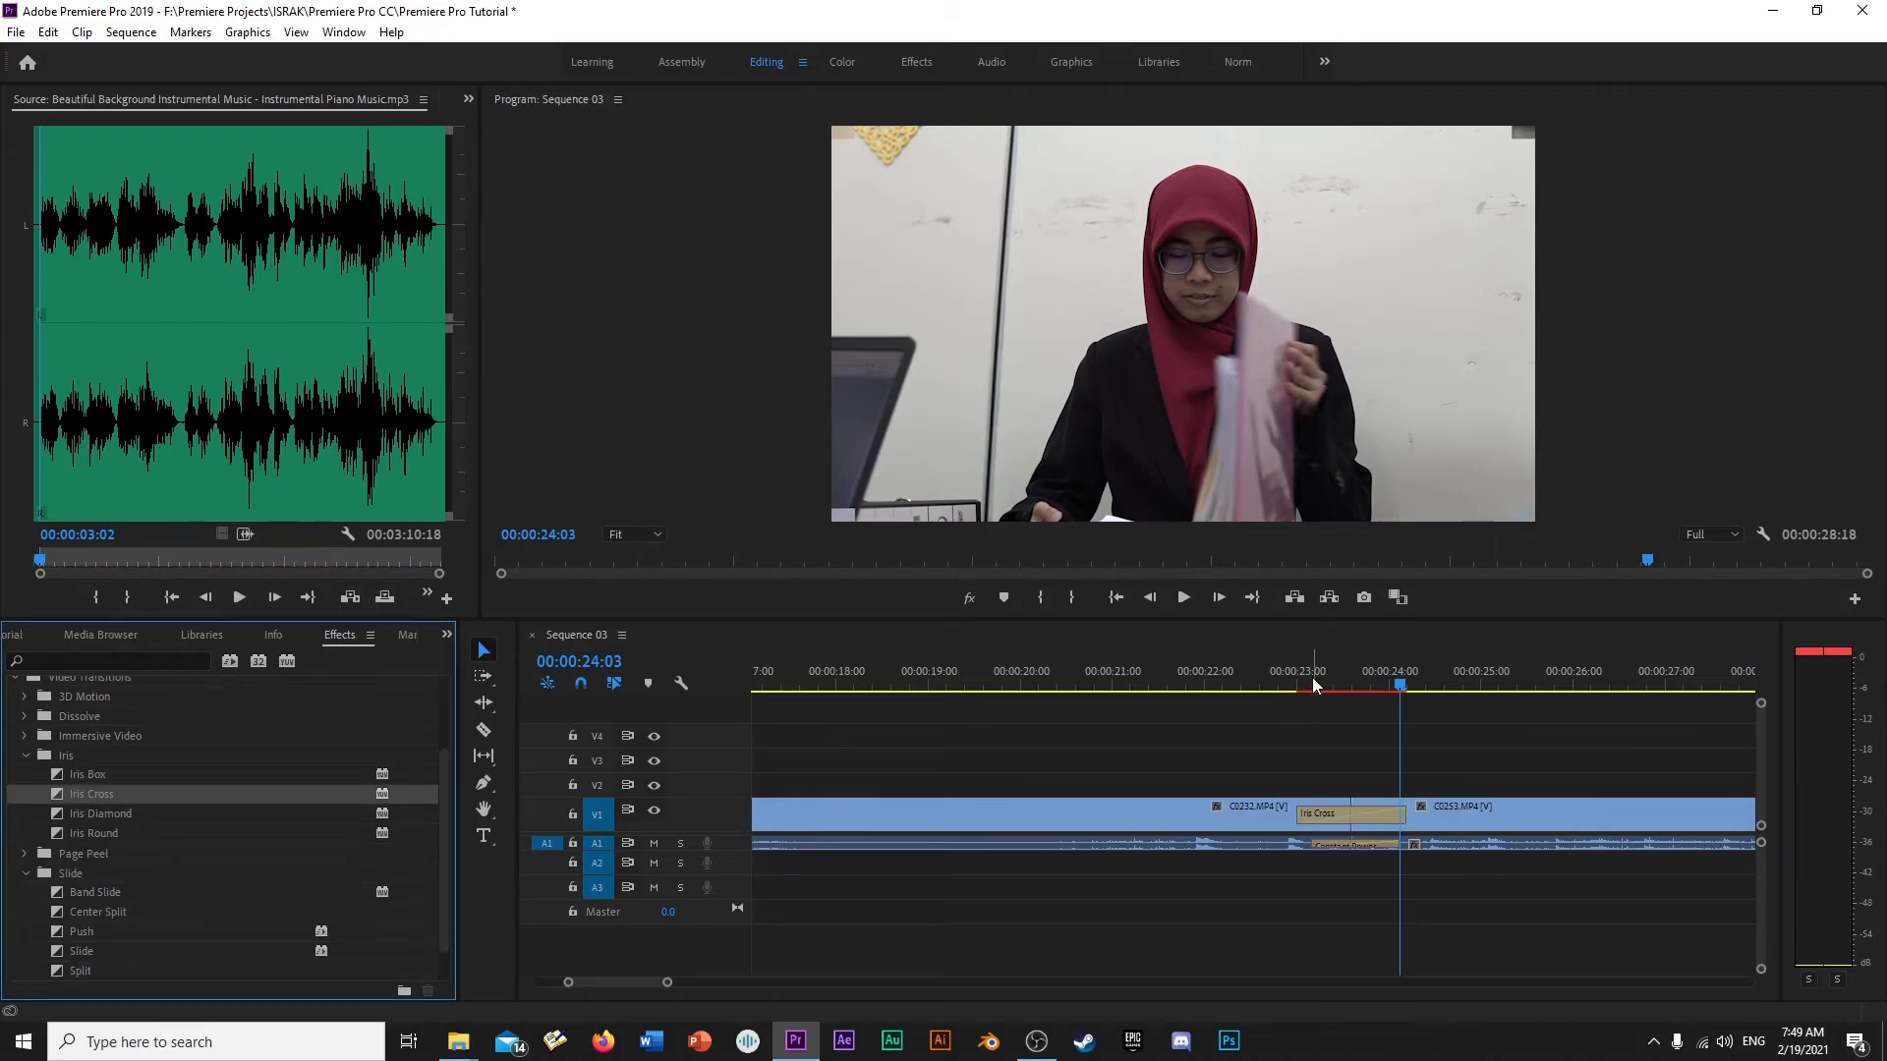
click(1281, 676)
key(space)
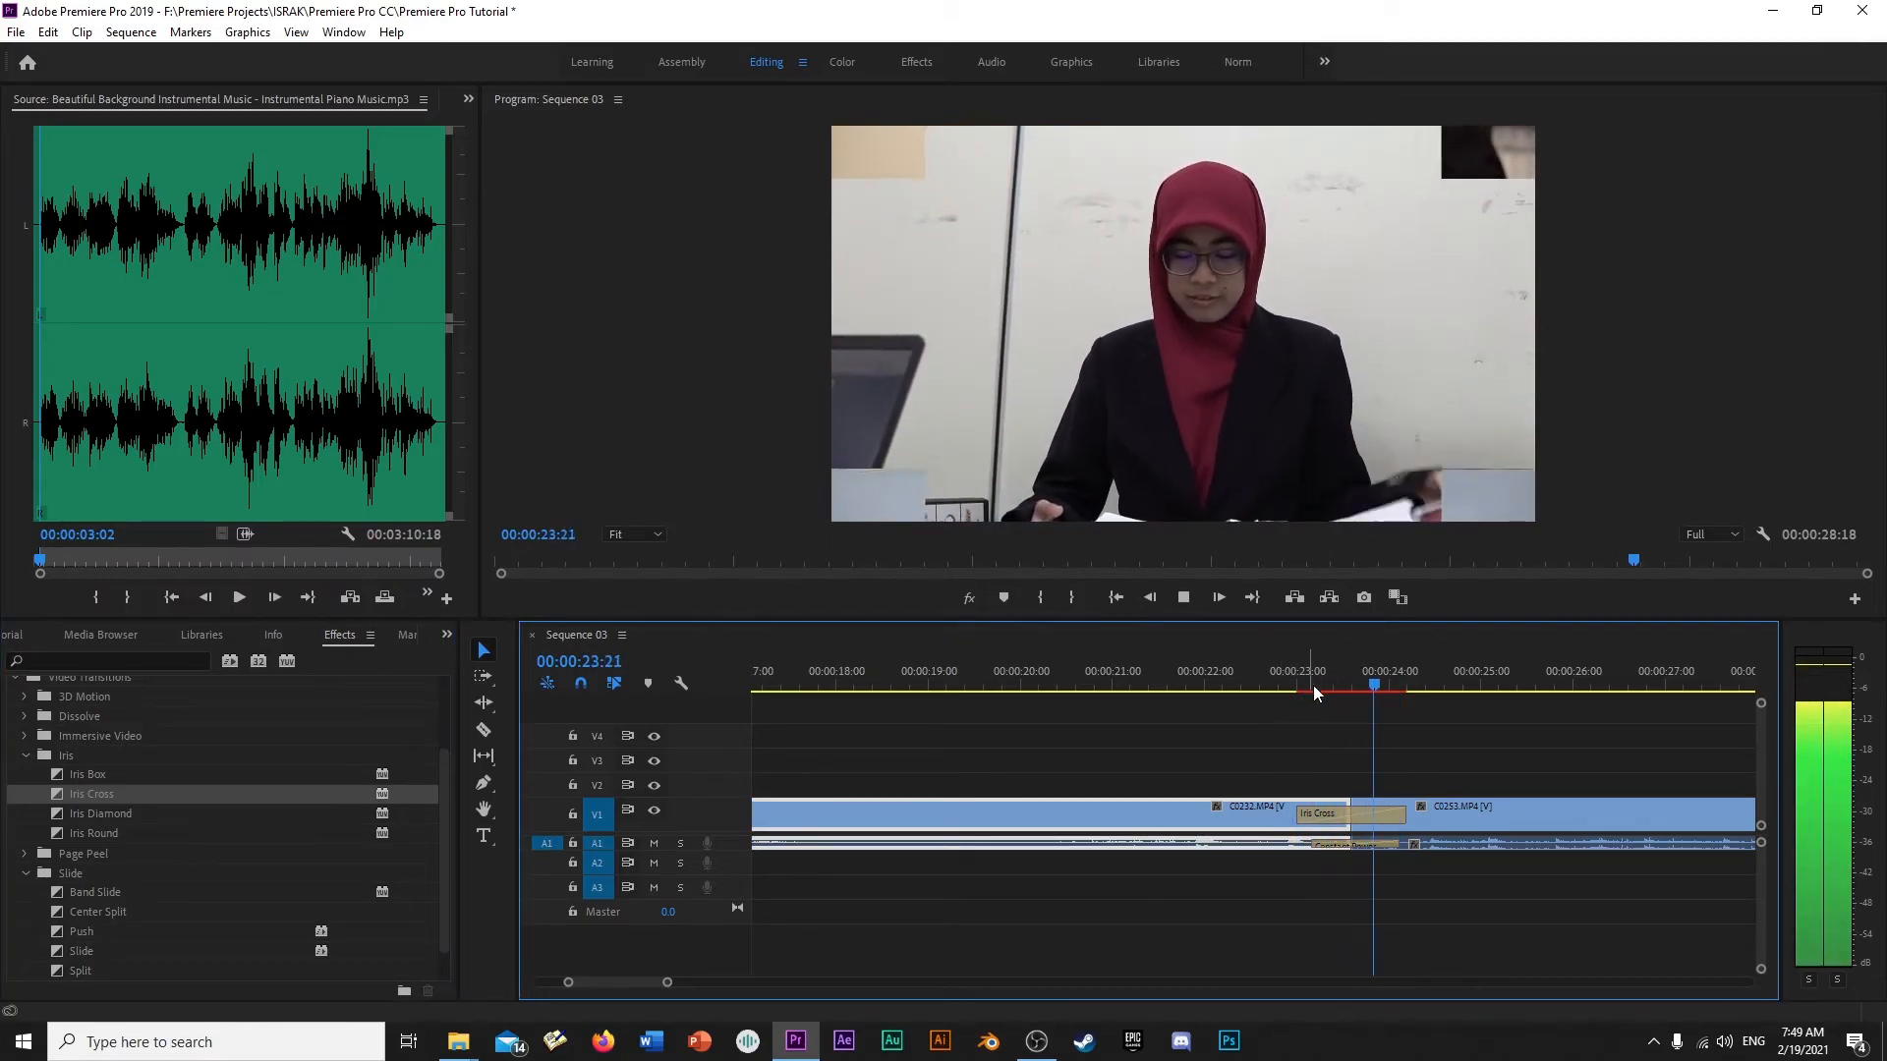
- Replace the Iris Cross transition with Slide at the C0232.MP4 and C0253.MP4 cut and play it from 00:00:22:12
click(1382, 812)
key(Delete)
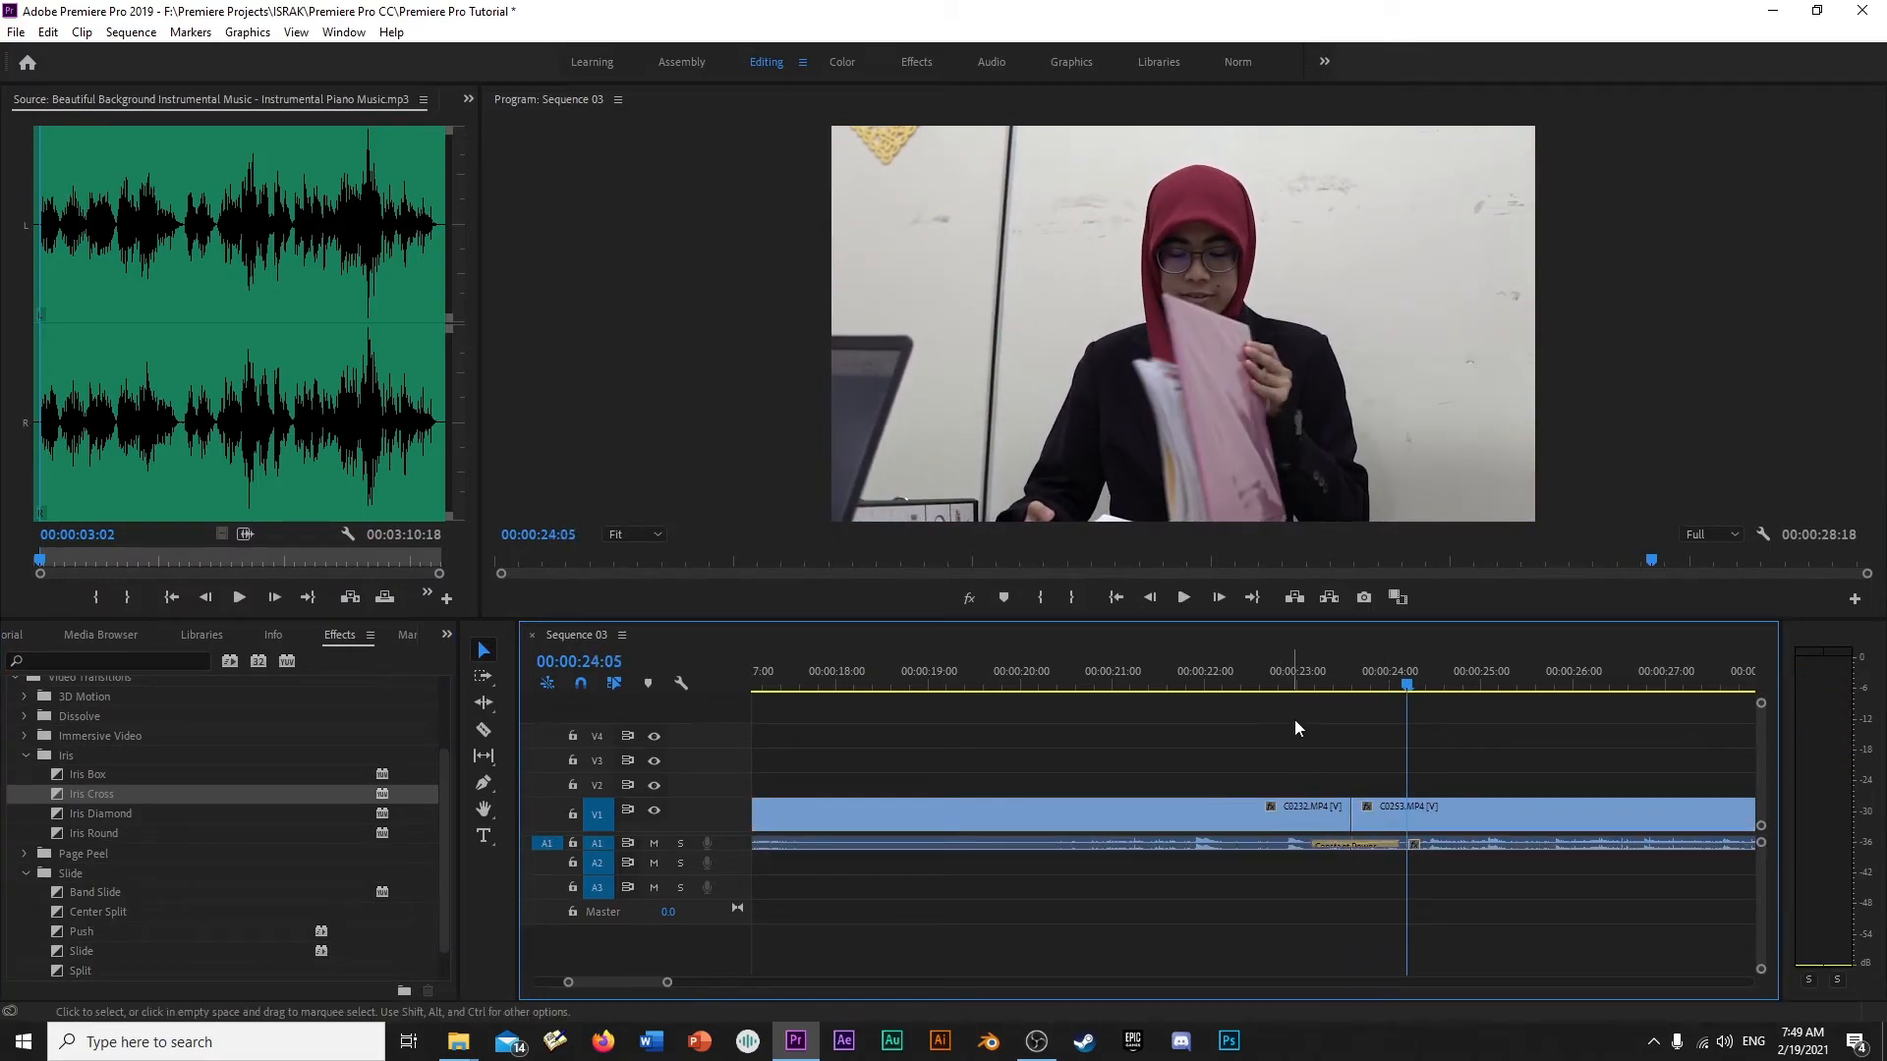
click(1326, 676)
scroll(86, 882, down, 1)
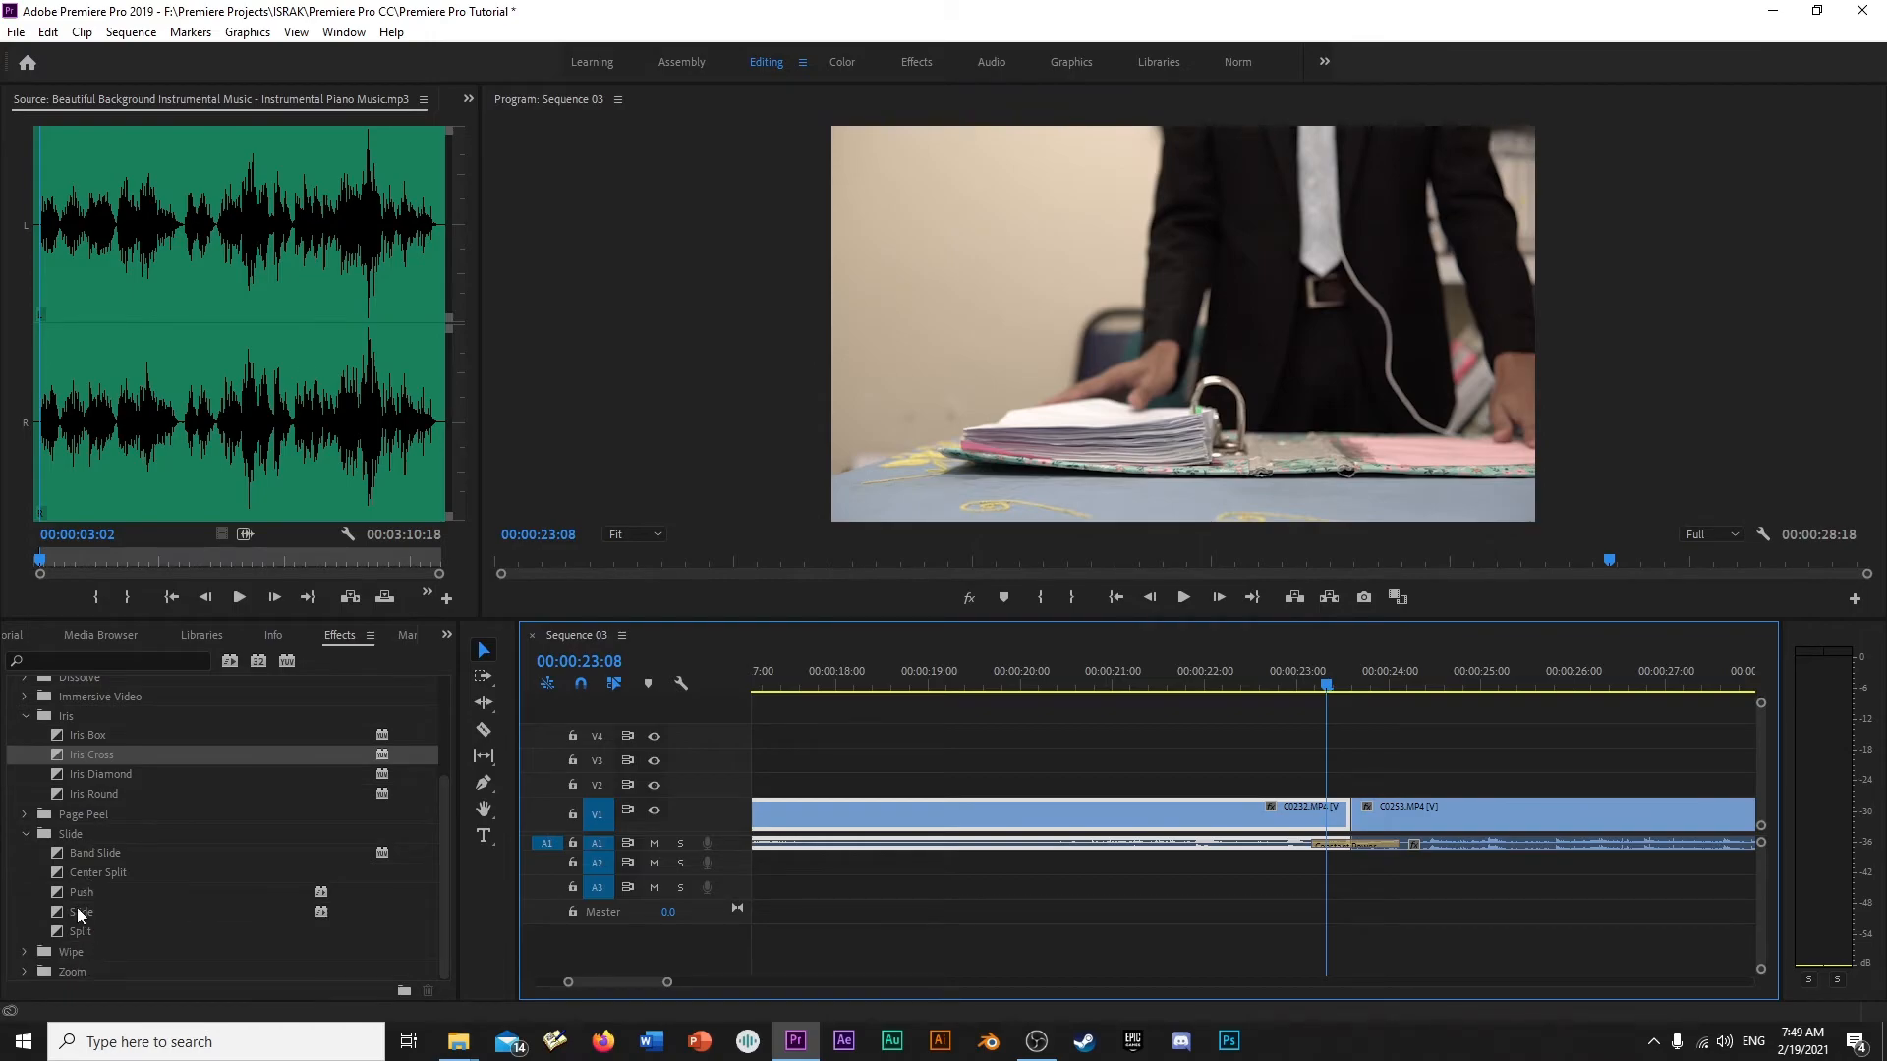
drag(81, 910, 1360, 813)
click(1251, 685)
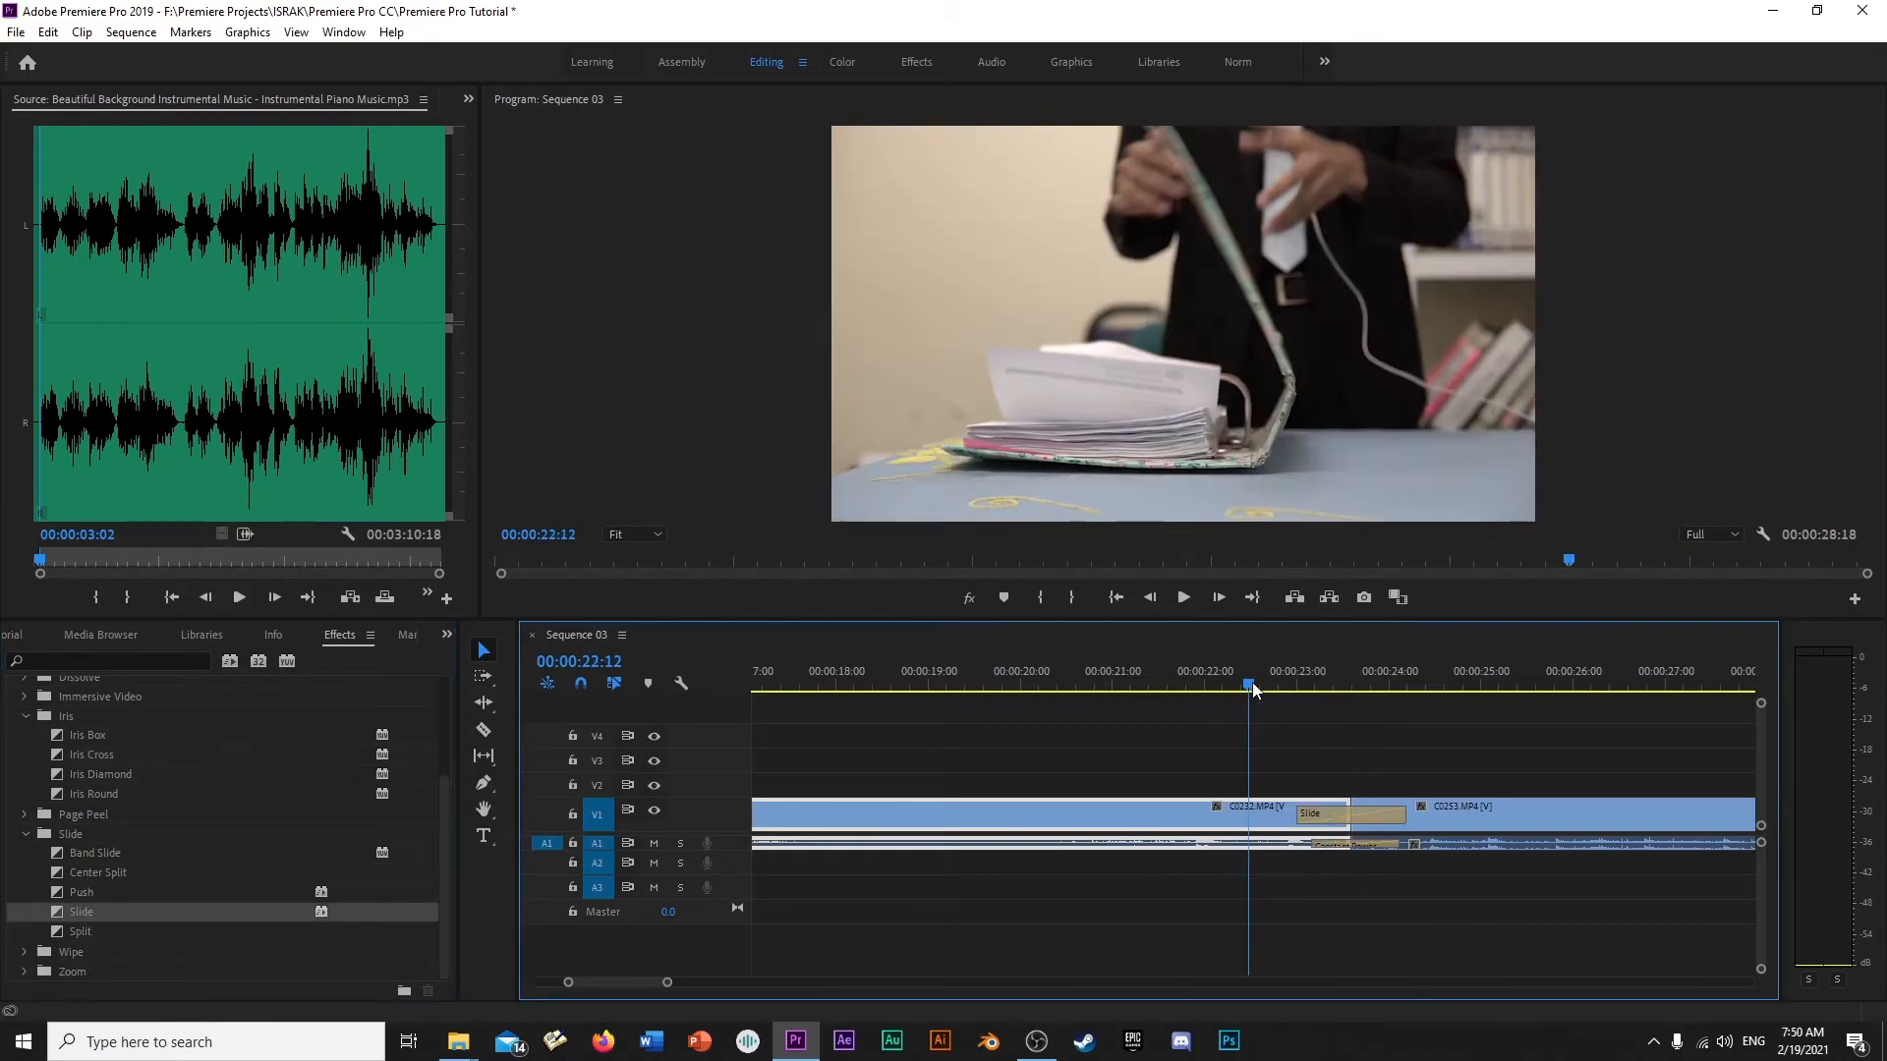
key(space)
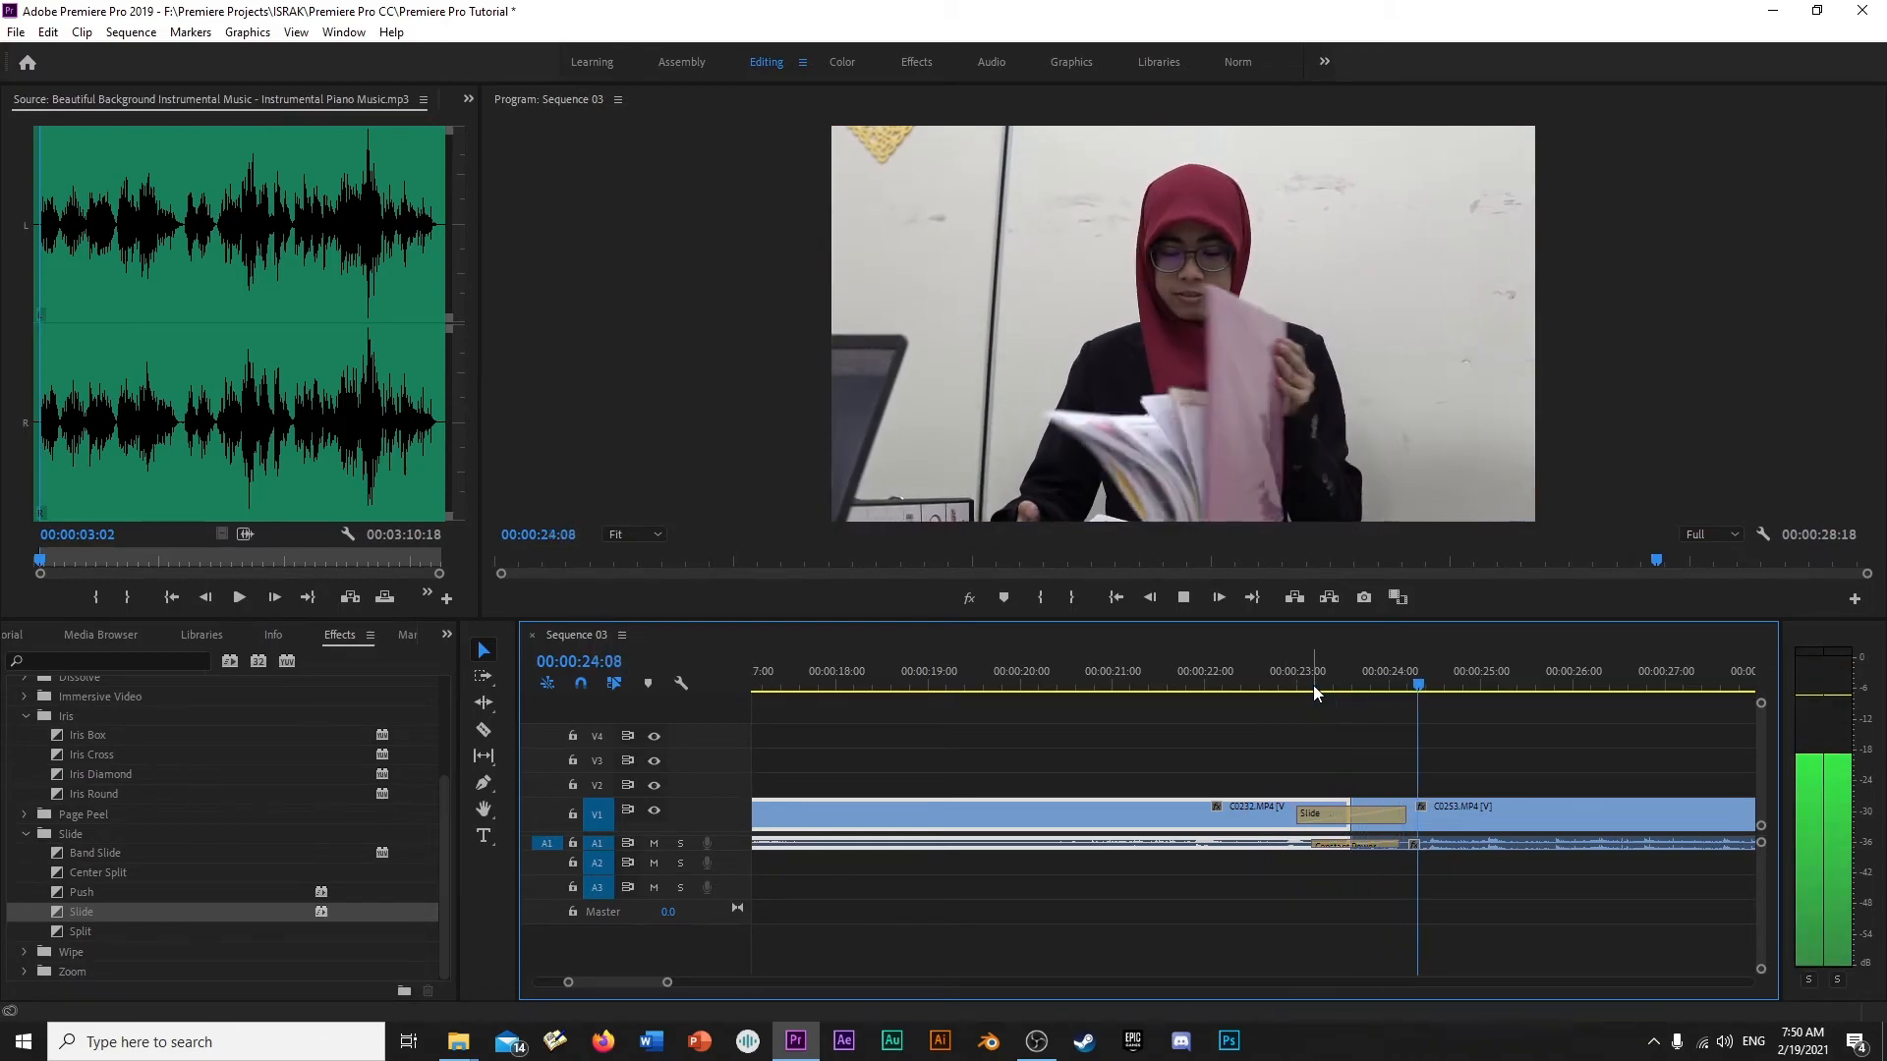
- Shorten the Slide transition to 00:00:00:12 and scrub through it to 00:00:23:17
click(1296, 683)
key(space)
key(space)
drag(1337, 680, 1364, 676)
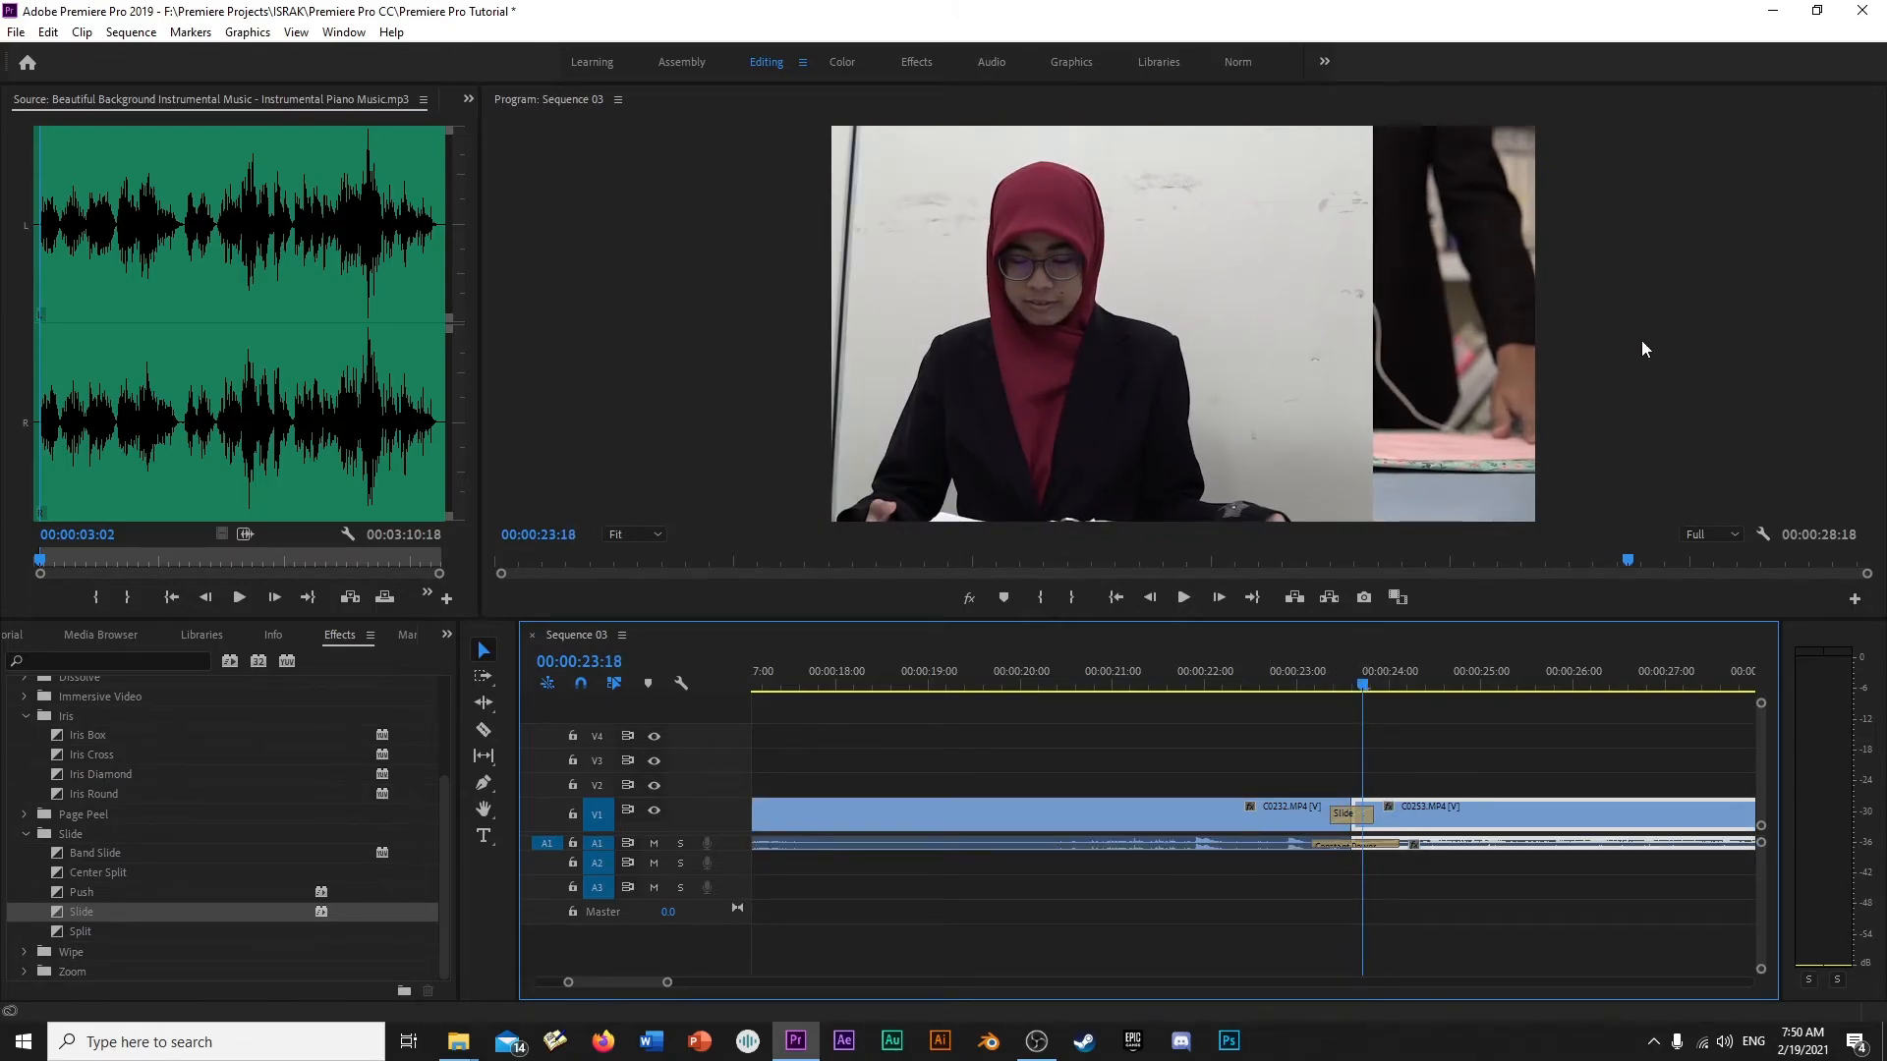
click(1718, 299)
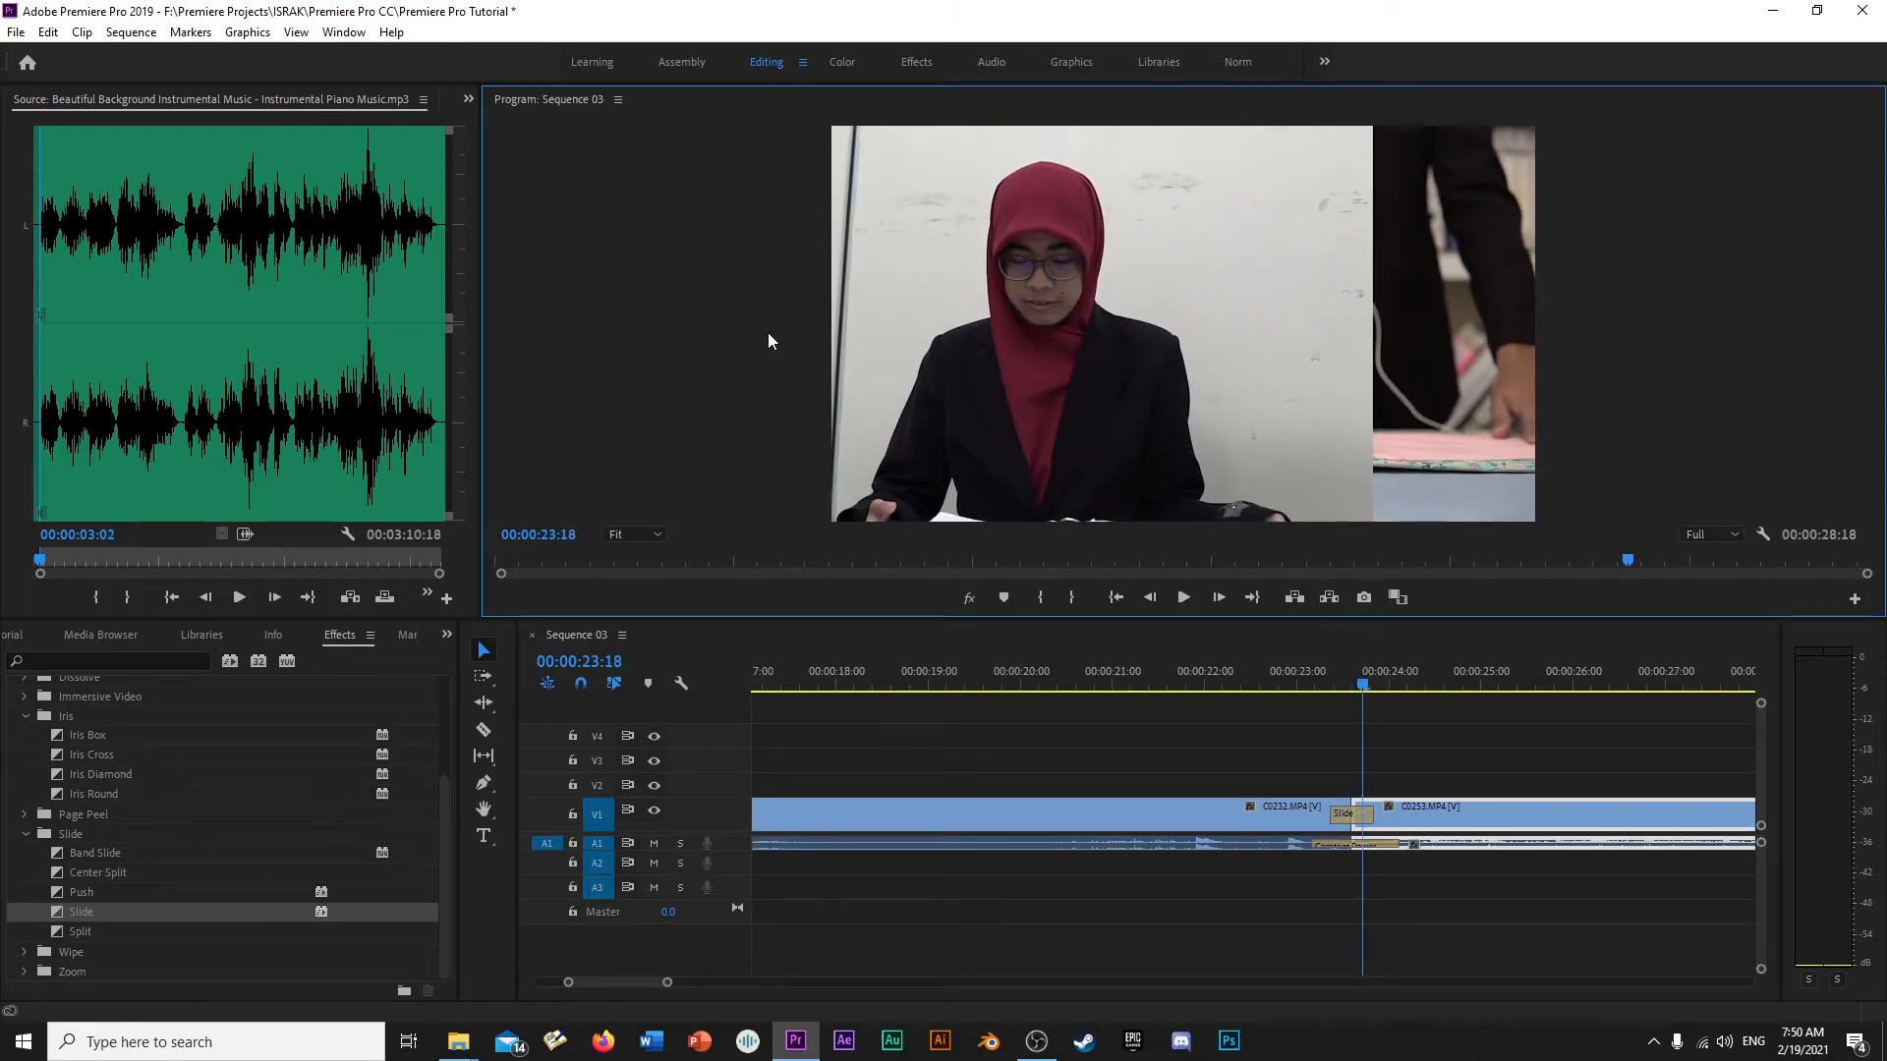
mouse_move(1366, 679)
mouse_down()
mouse_move(1389, 680)
mouse_move(1366, 682)
mouse_up()
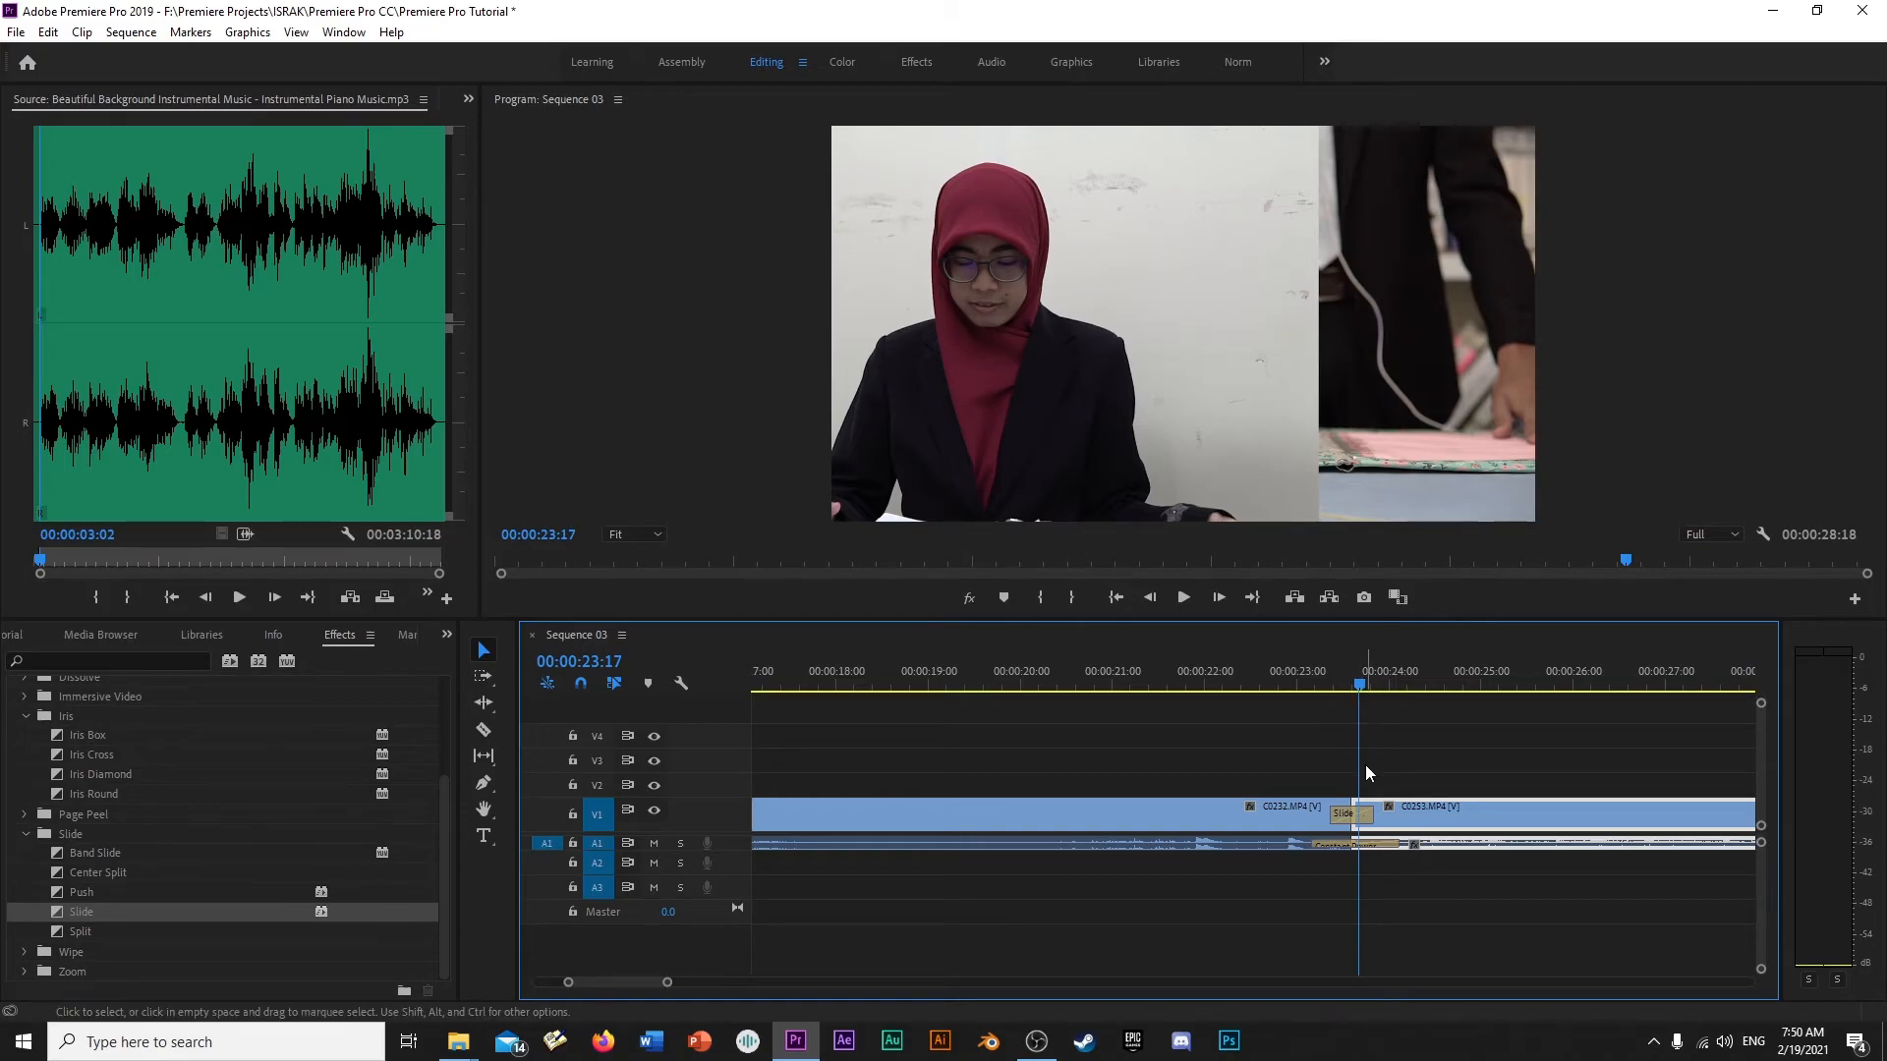
- Show the effect controls of the Slide transition between C0232.MP4 and C0253.MP4
click(1351, 817)
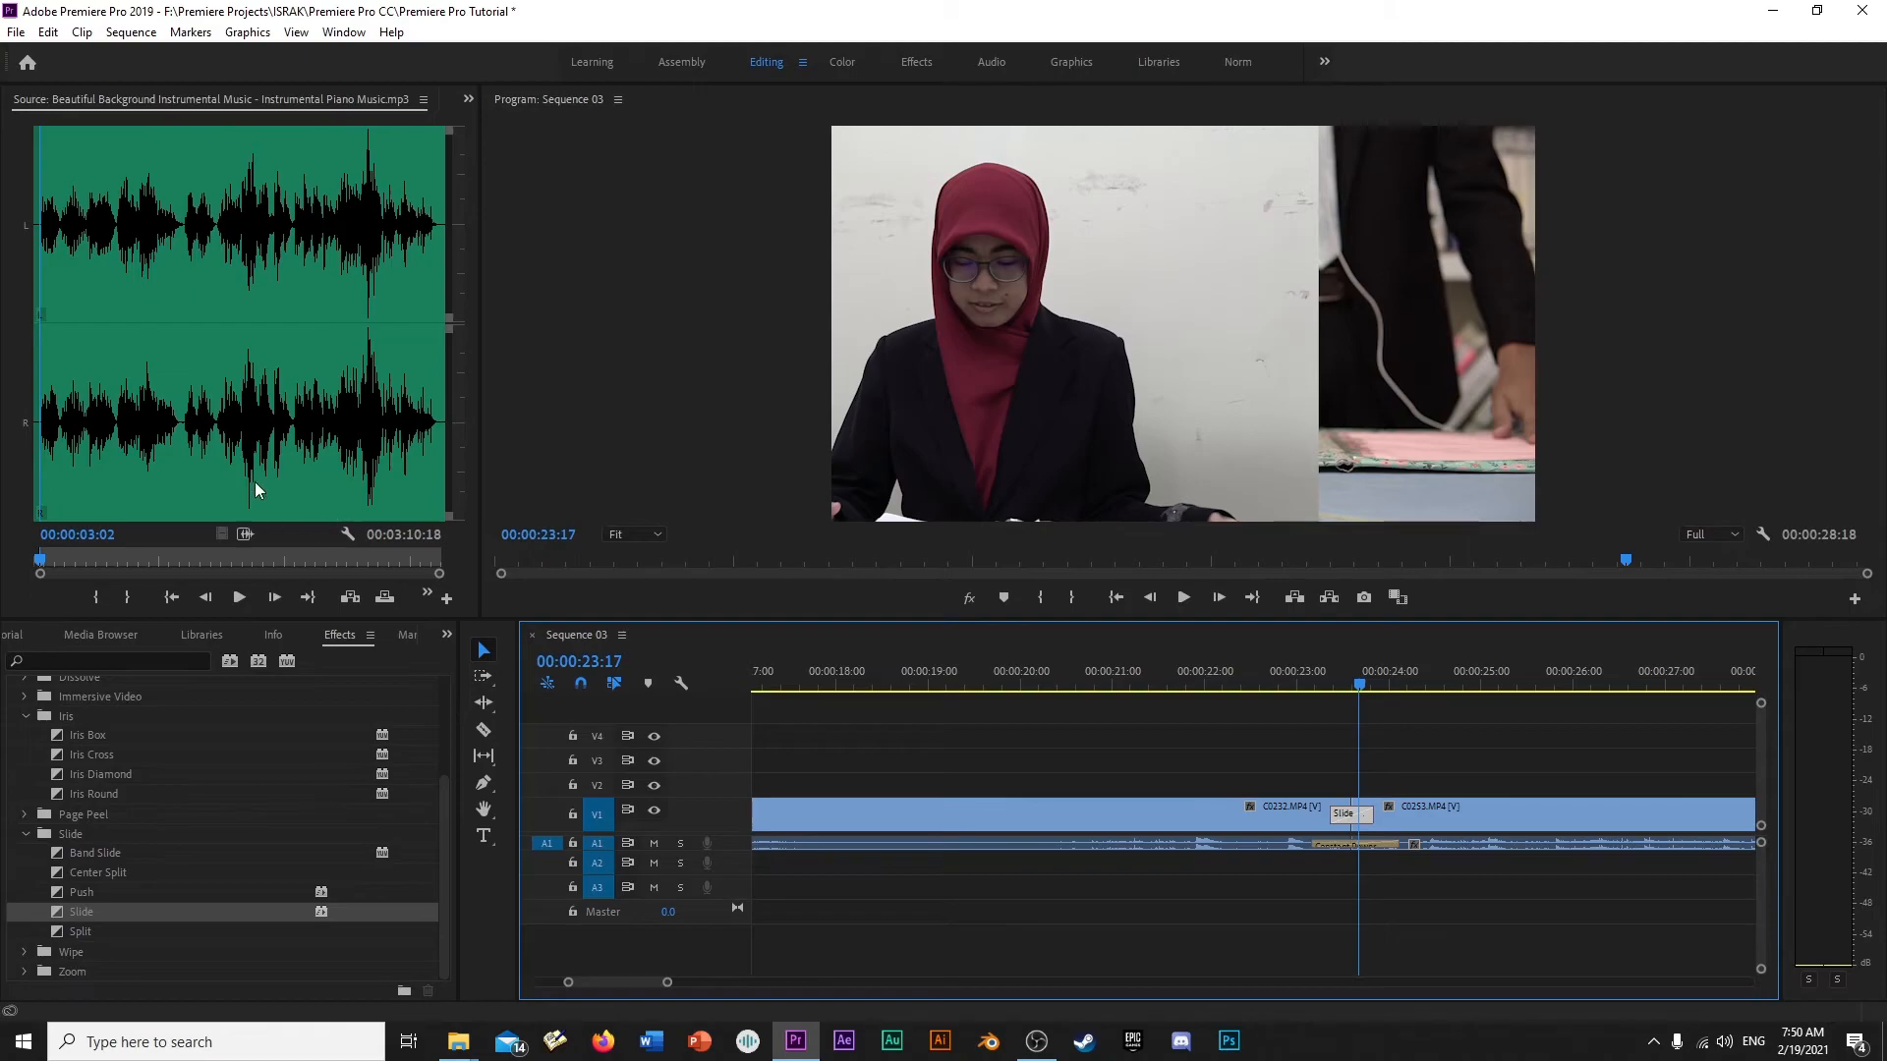
click(467, 99)
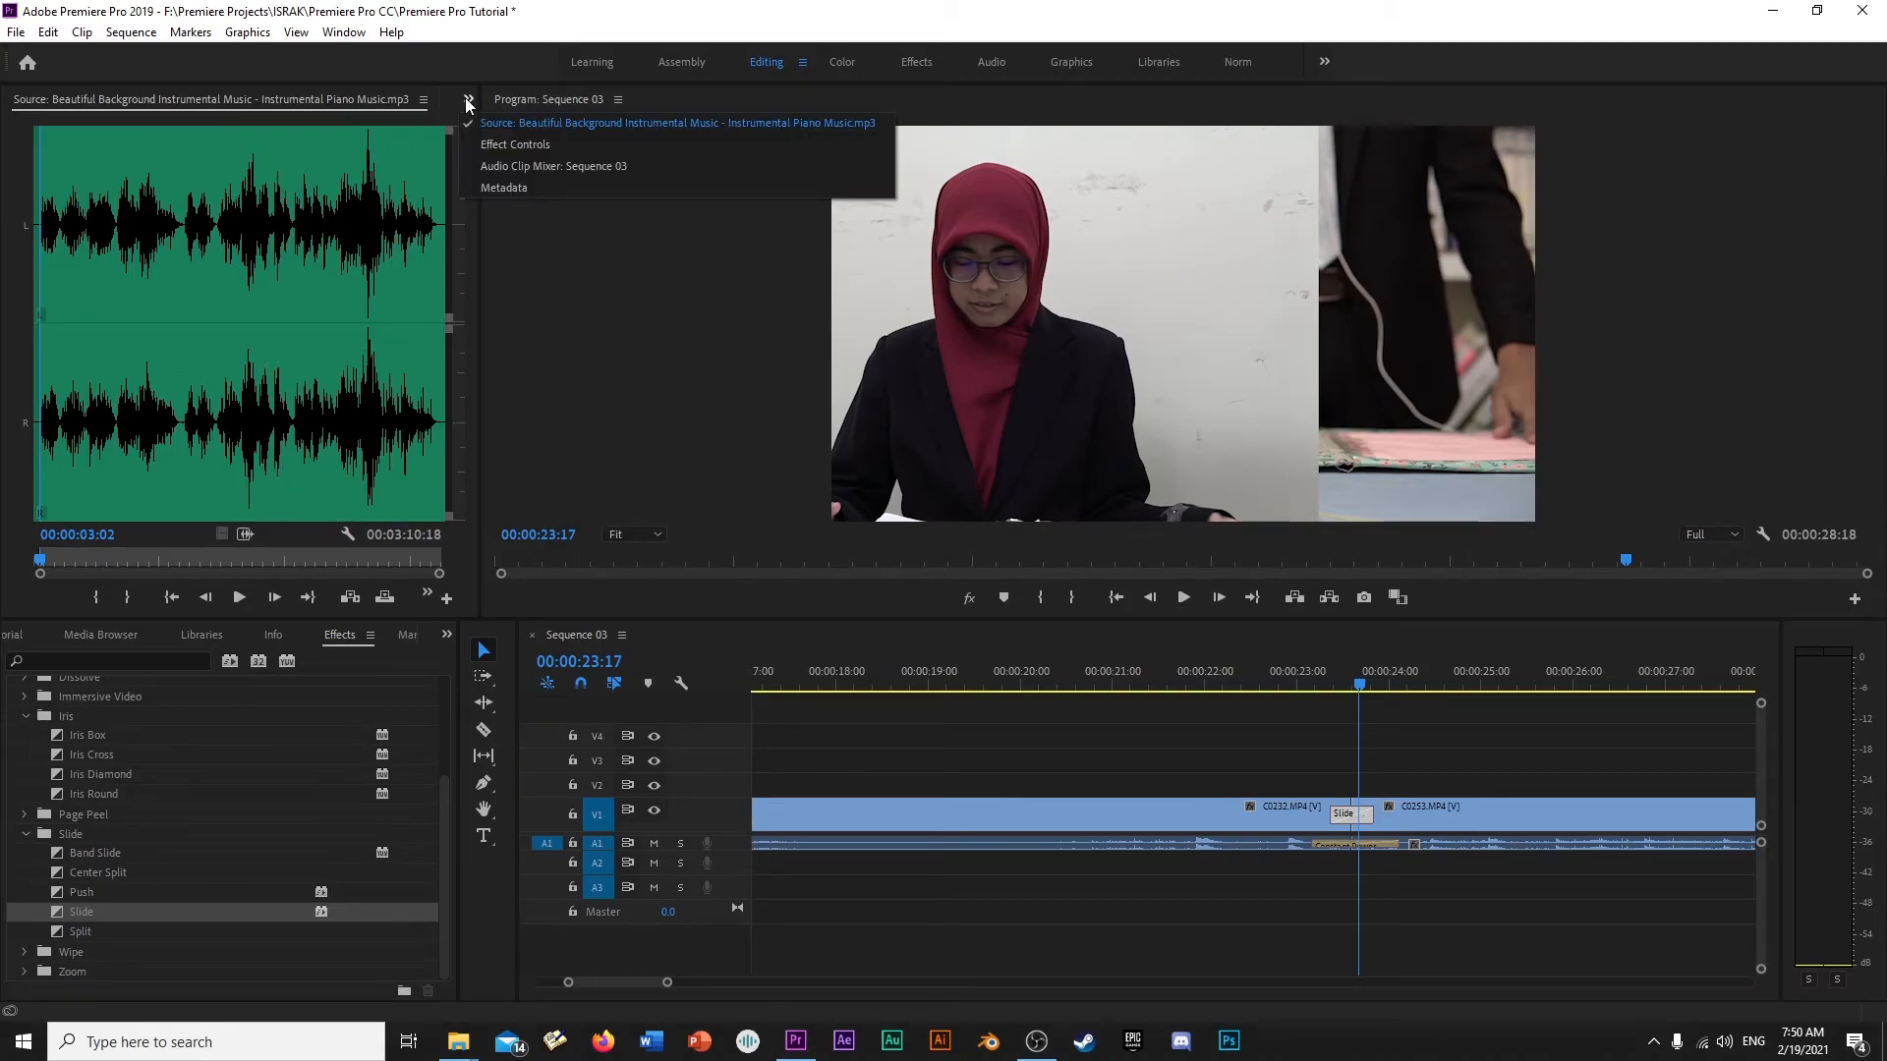
click(503, 146)
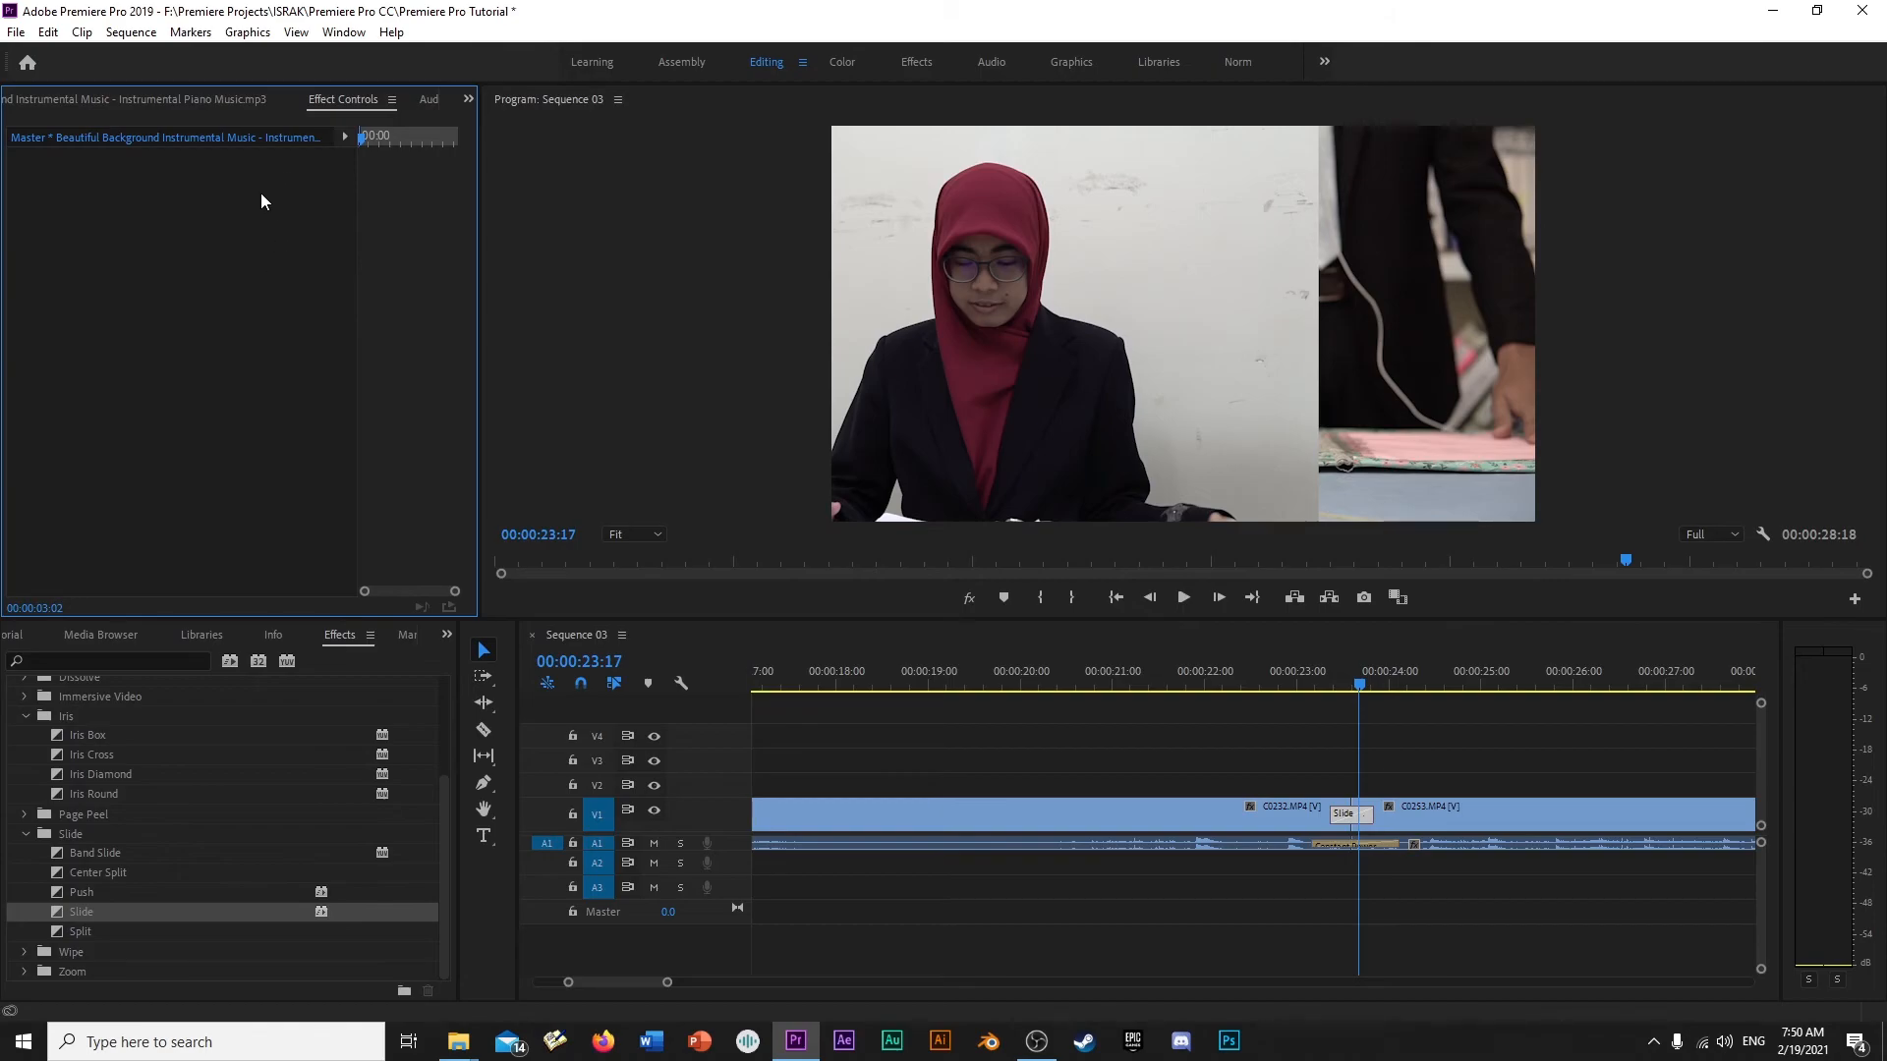
click(1347, 814)
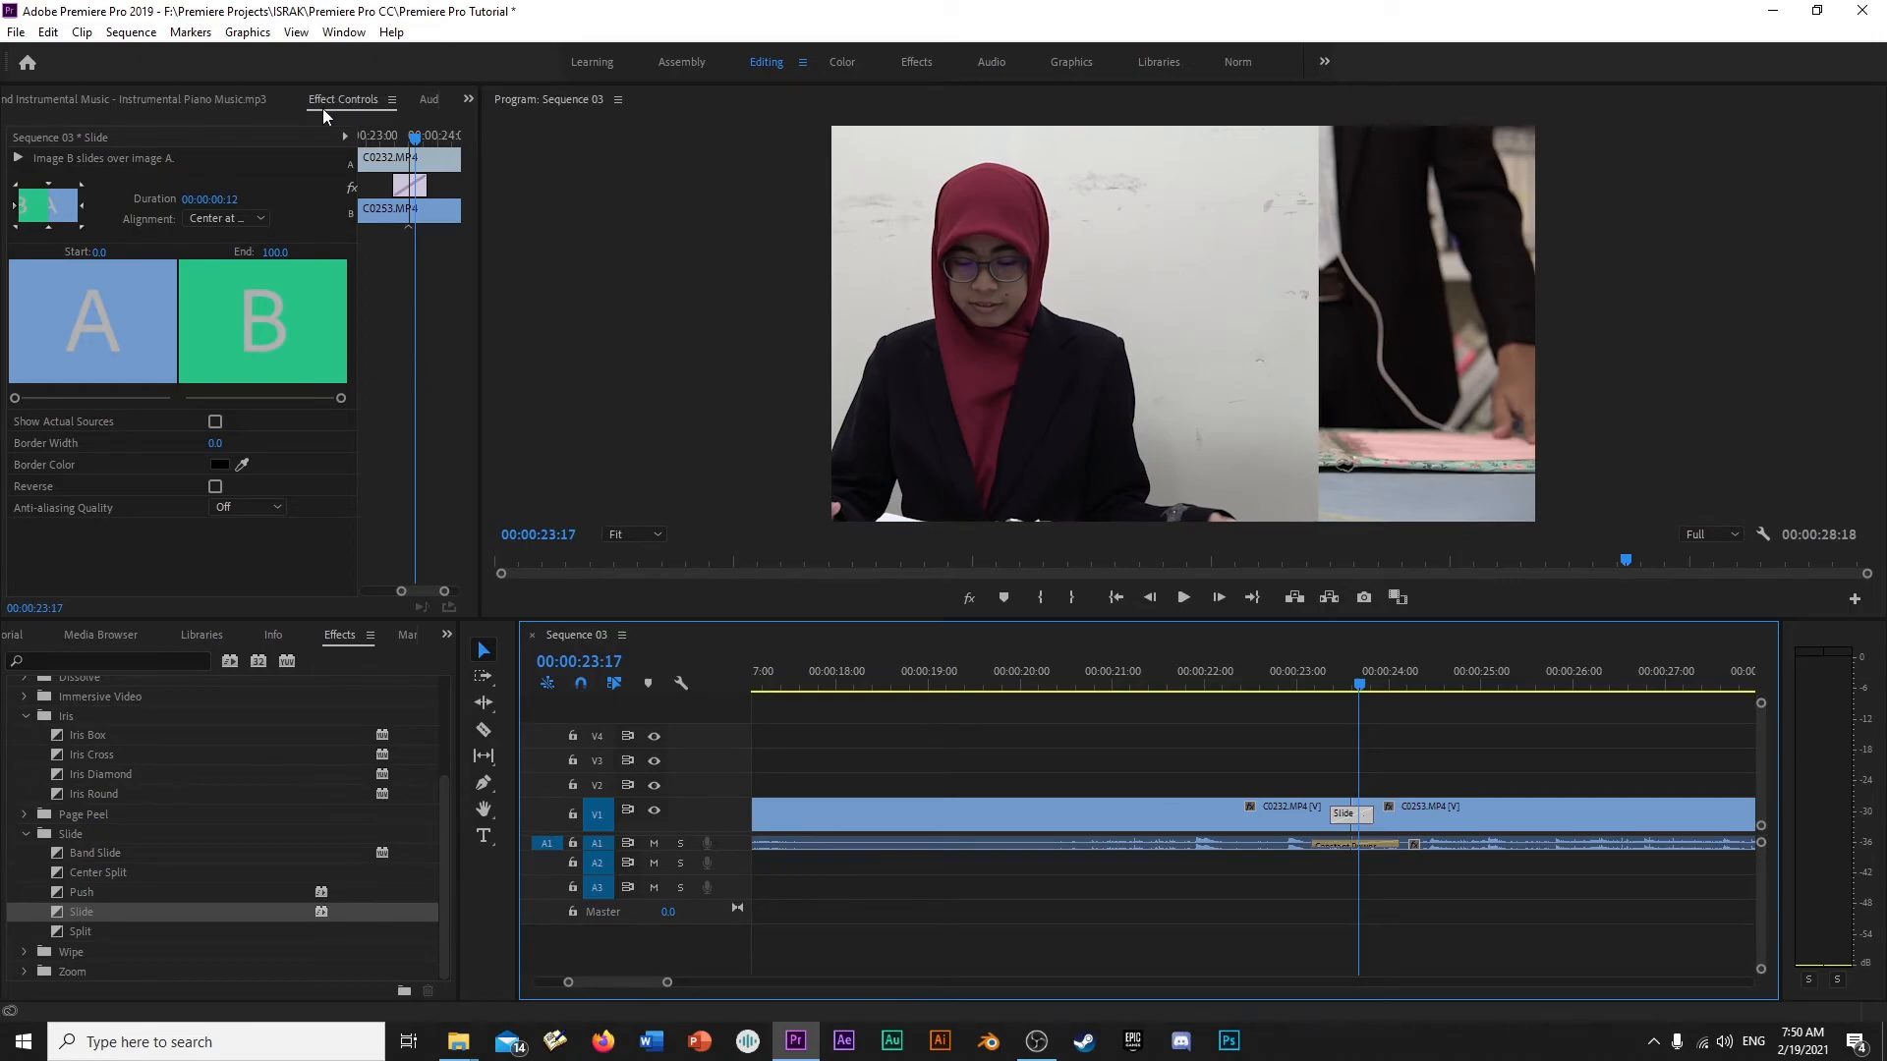
click(344, 34)
mouse_move(371, 65)
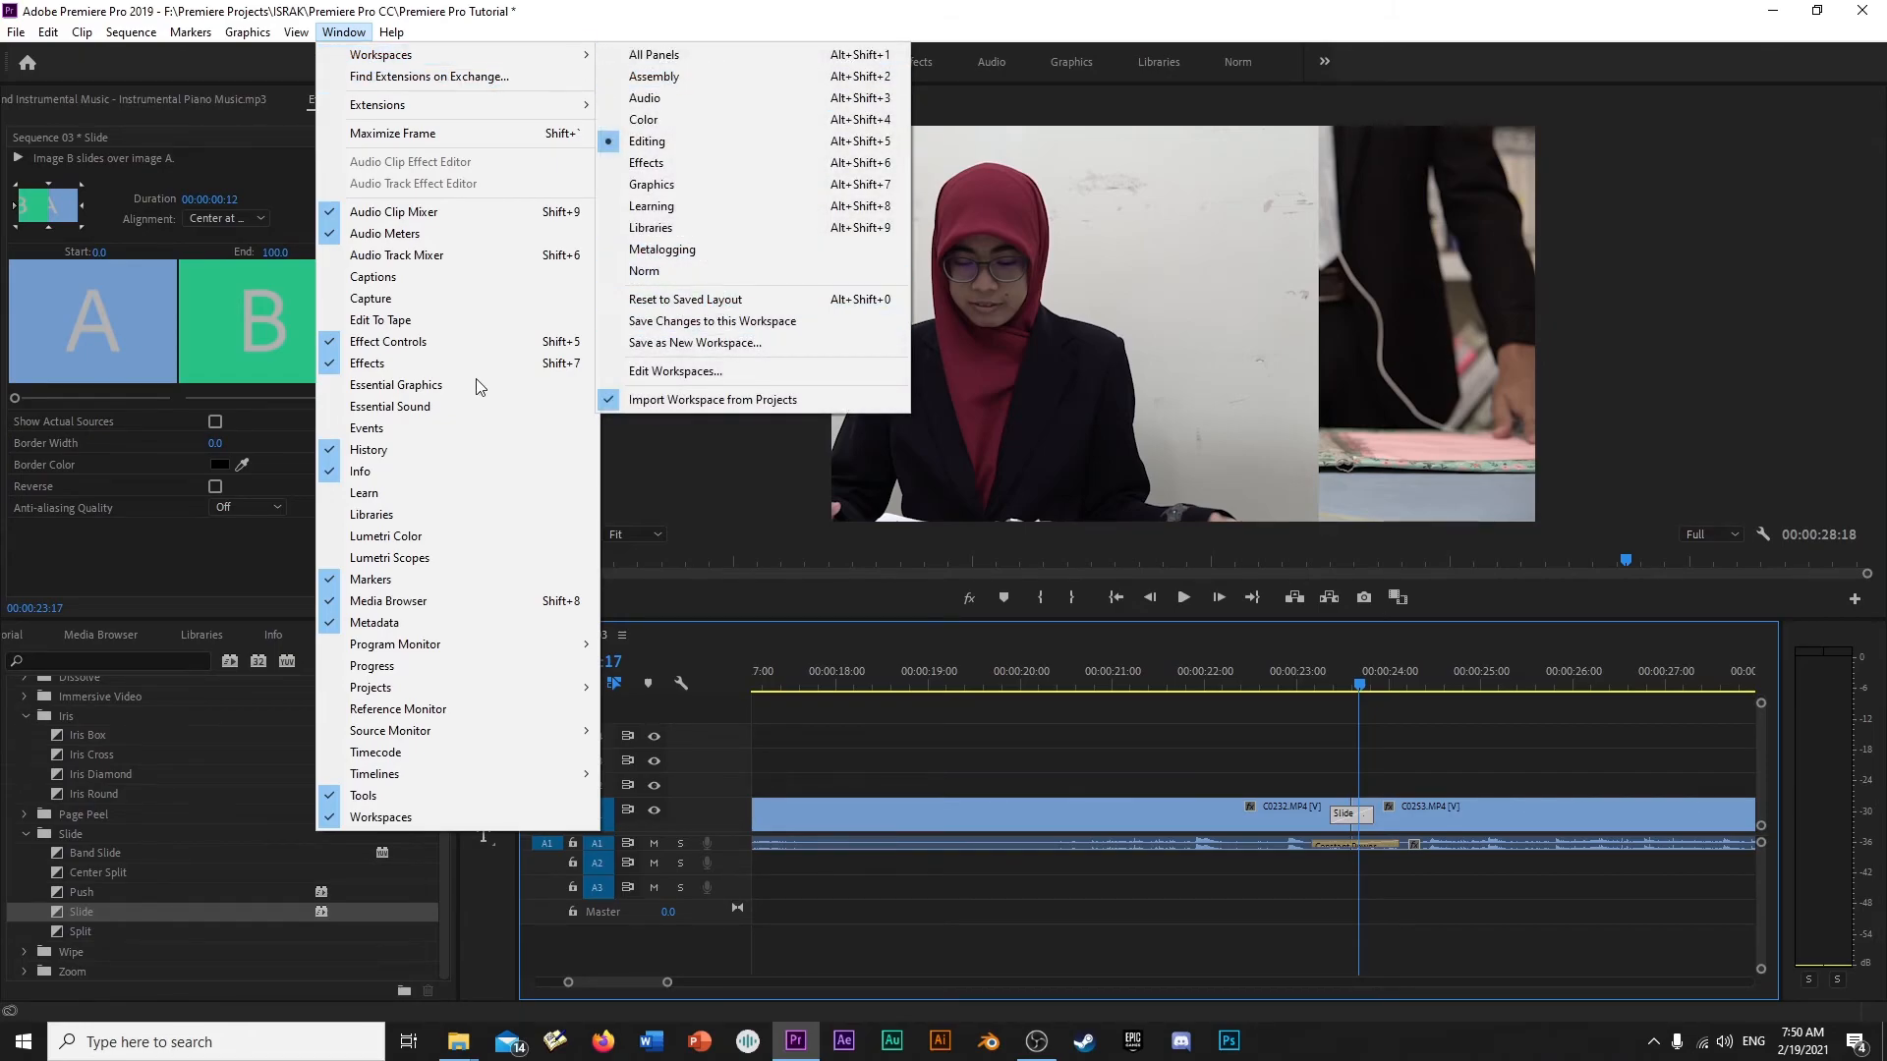
click(173, 552)
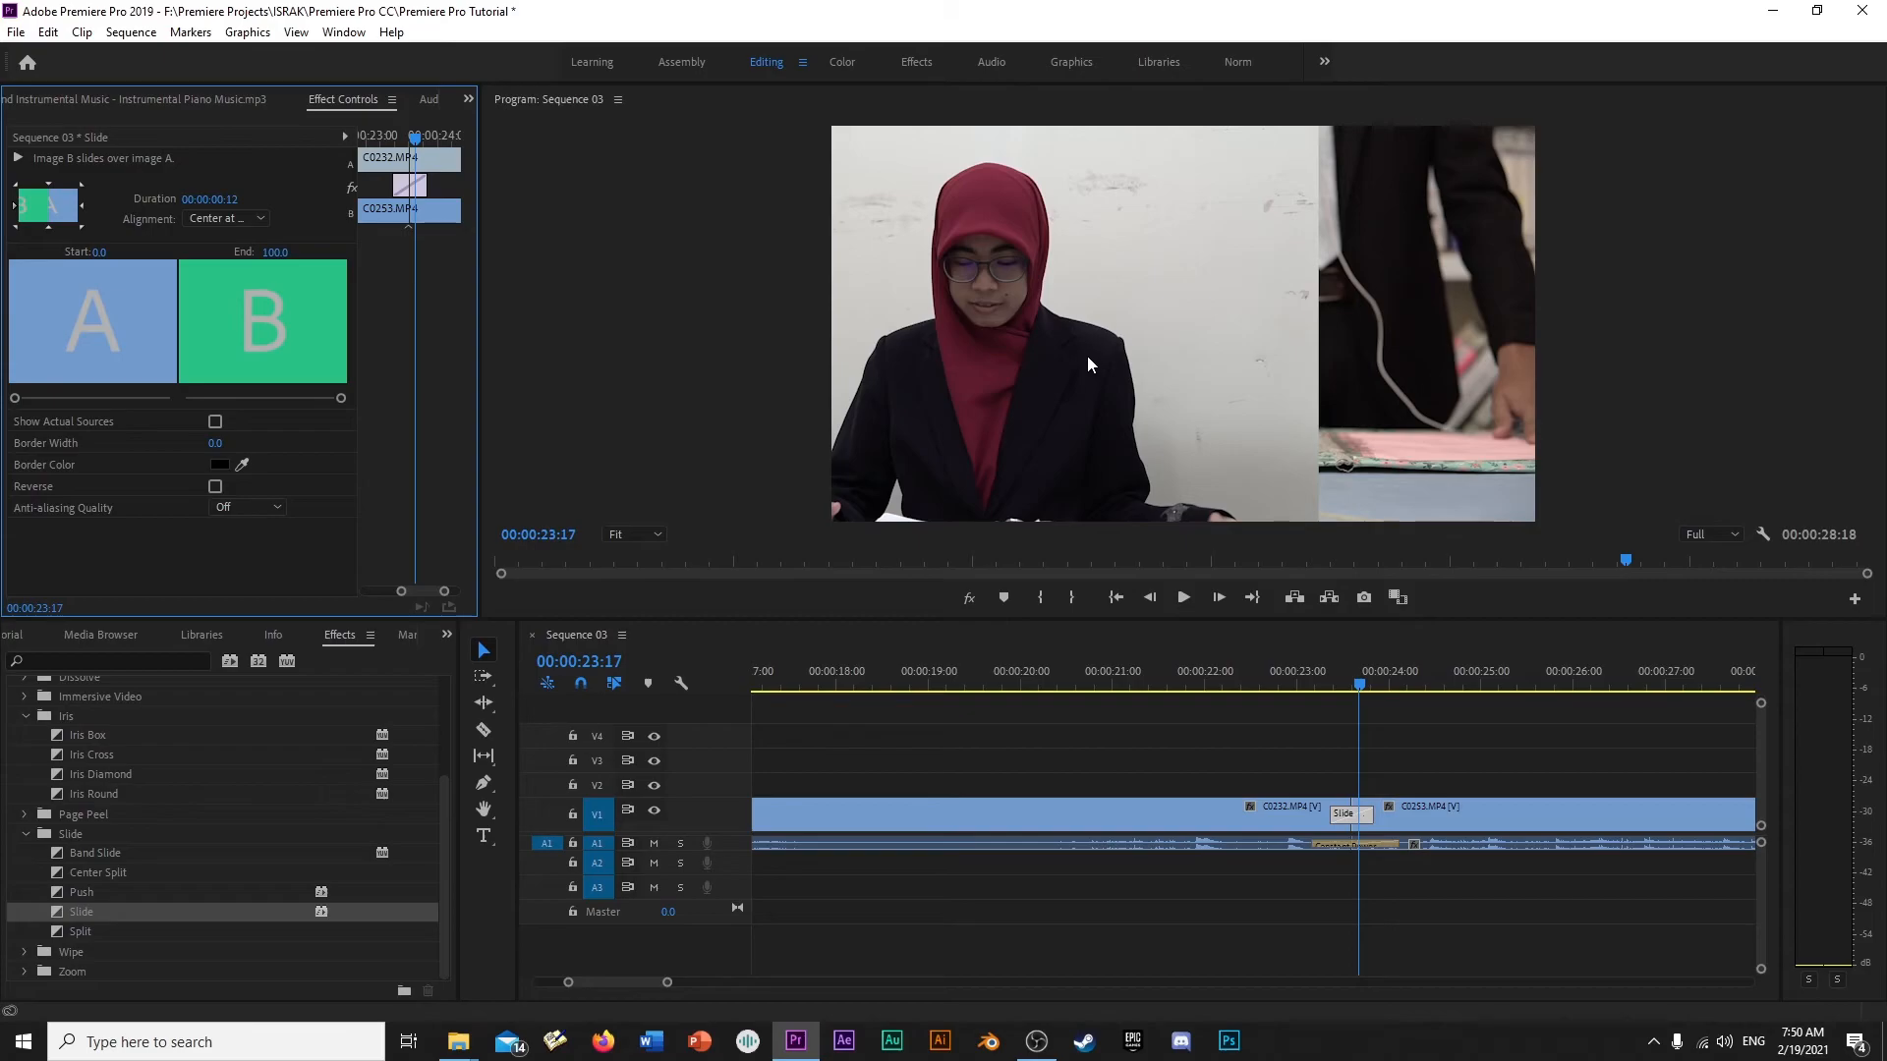
- Compare the Slide transition entering from the right, top and bottom edges while scrubbing it, and settle on entering from the right
click(81, 203)
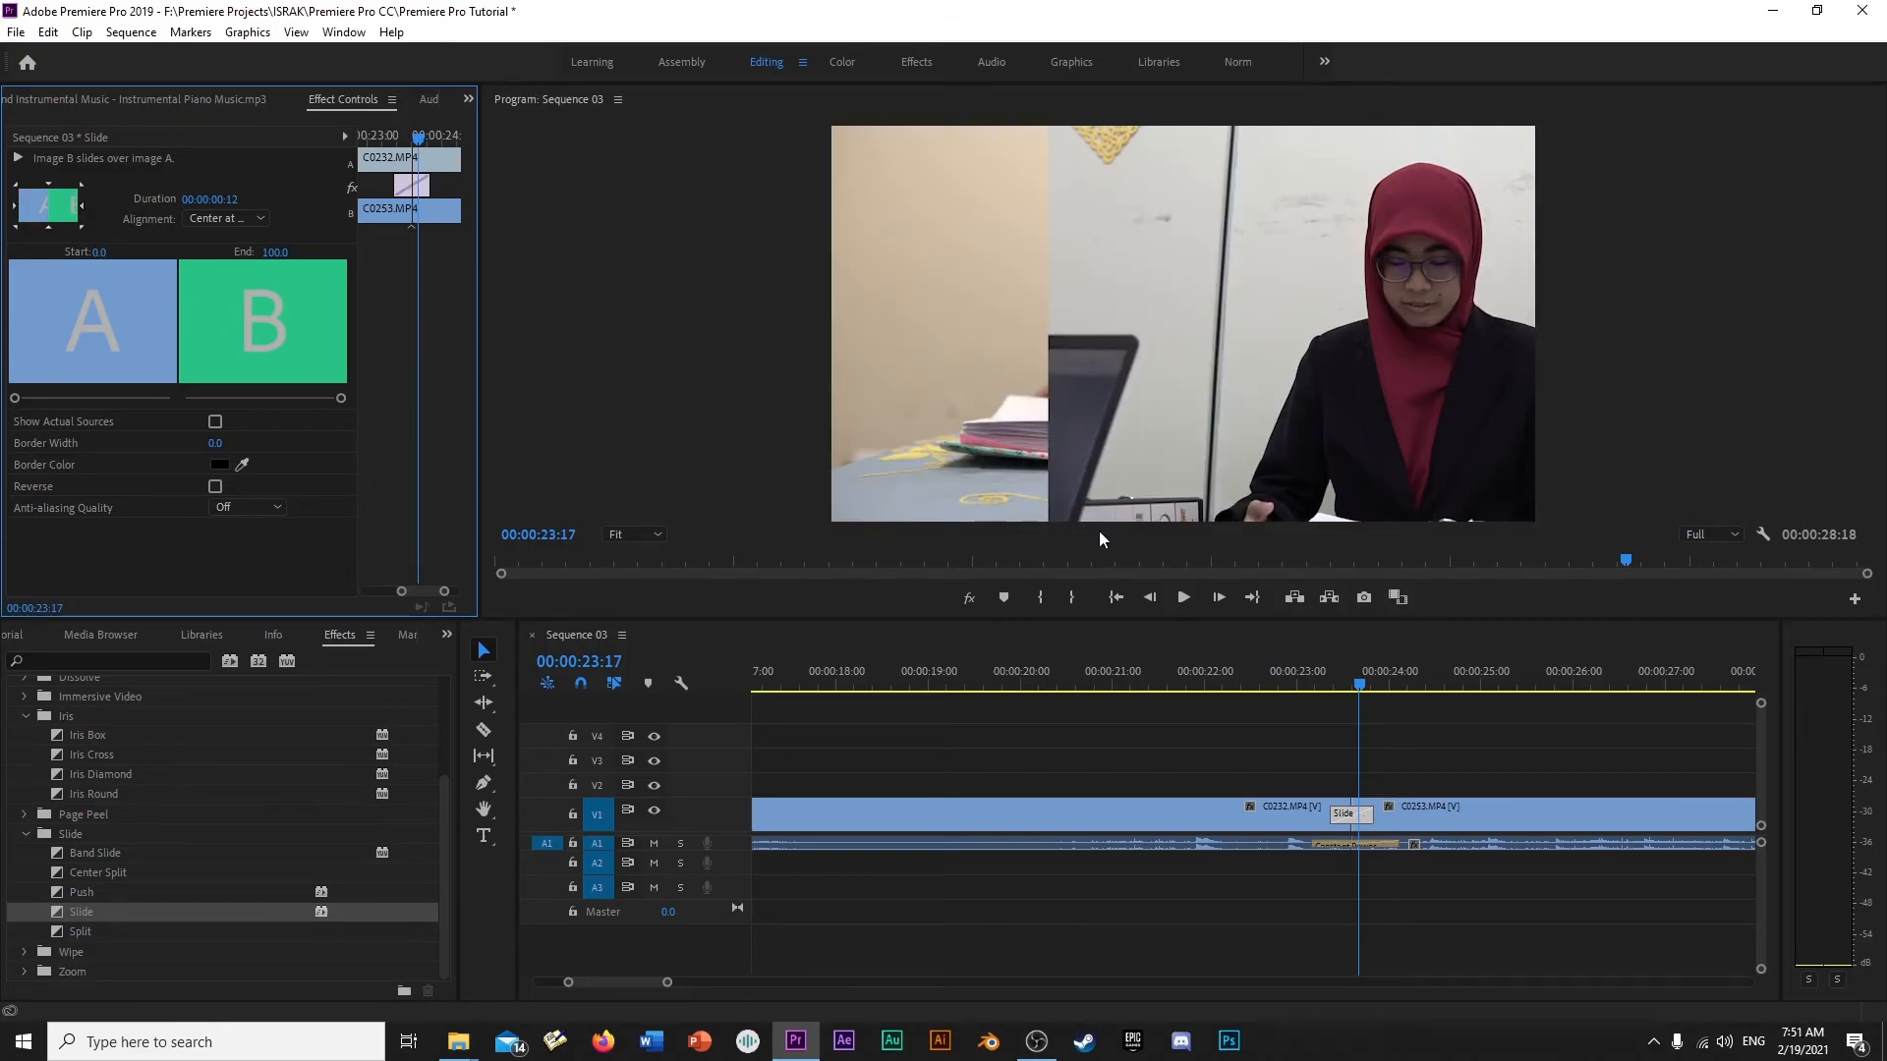
click(46, 190)
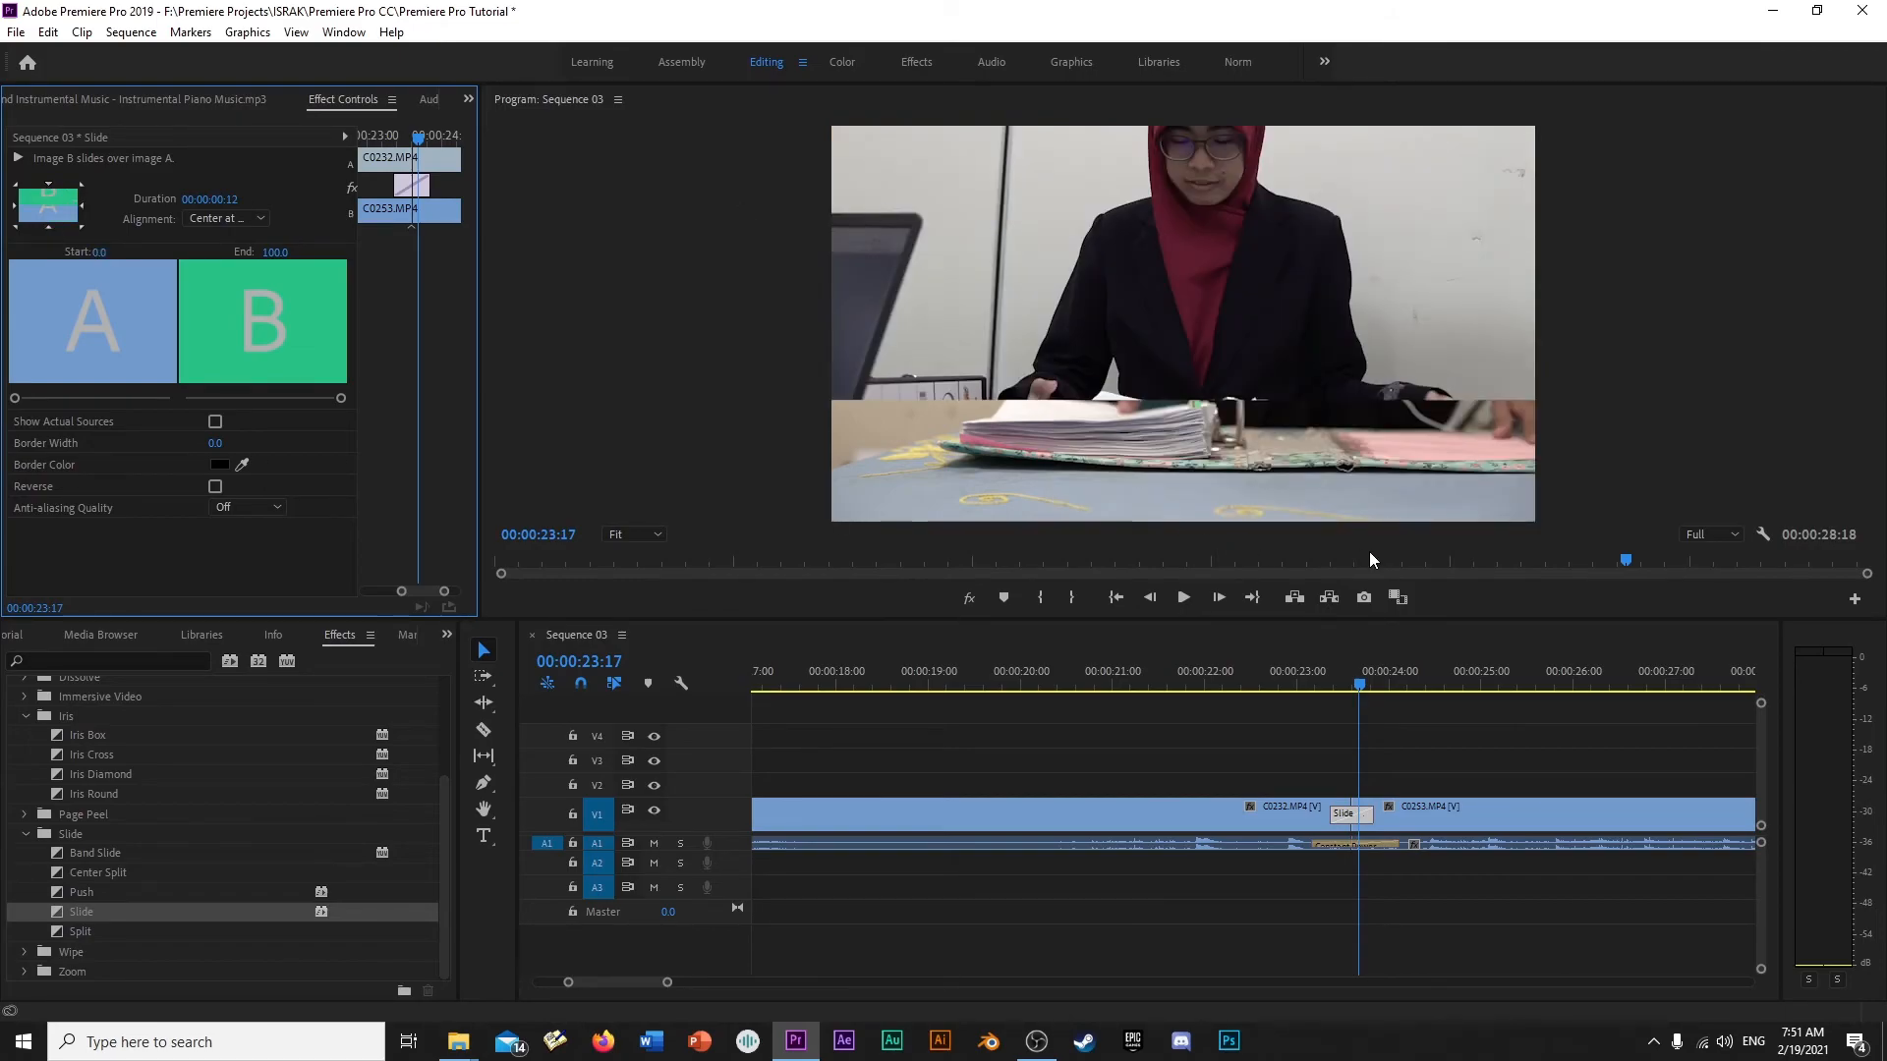
mouse_move(1352, 686)
mouse_down()
mouse_move(1324, 689)
mouse_move(1365, 688)
mouse_up()
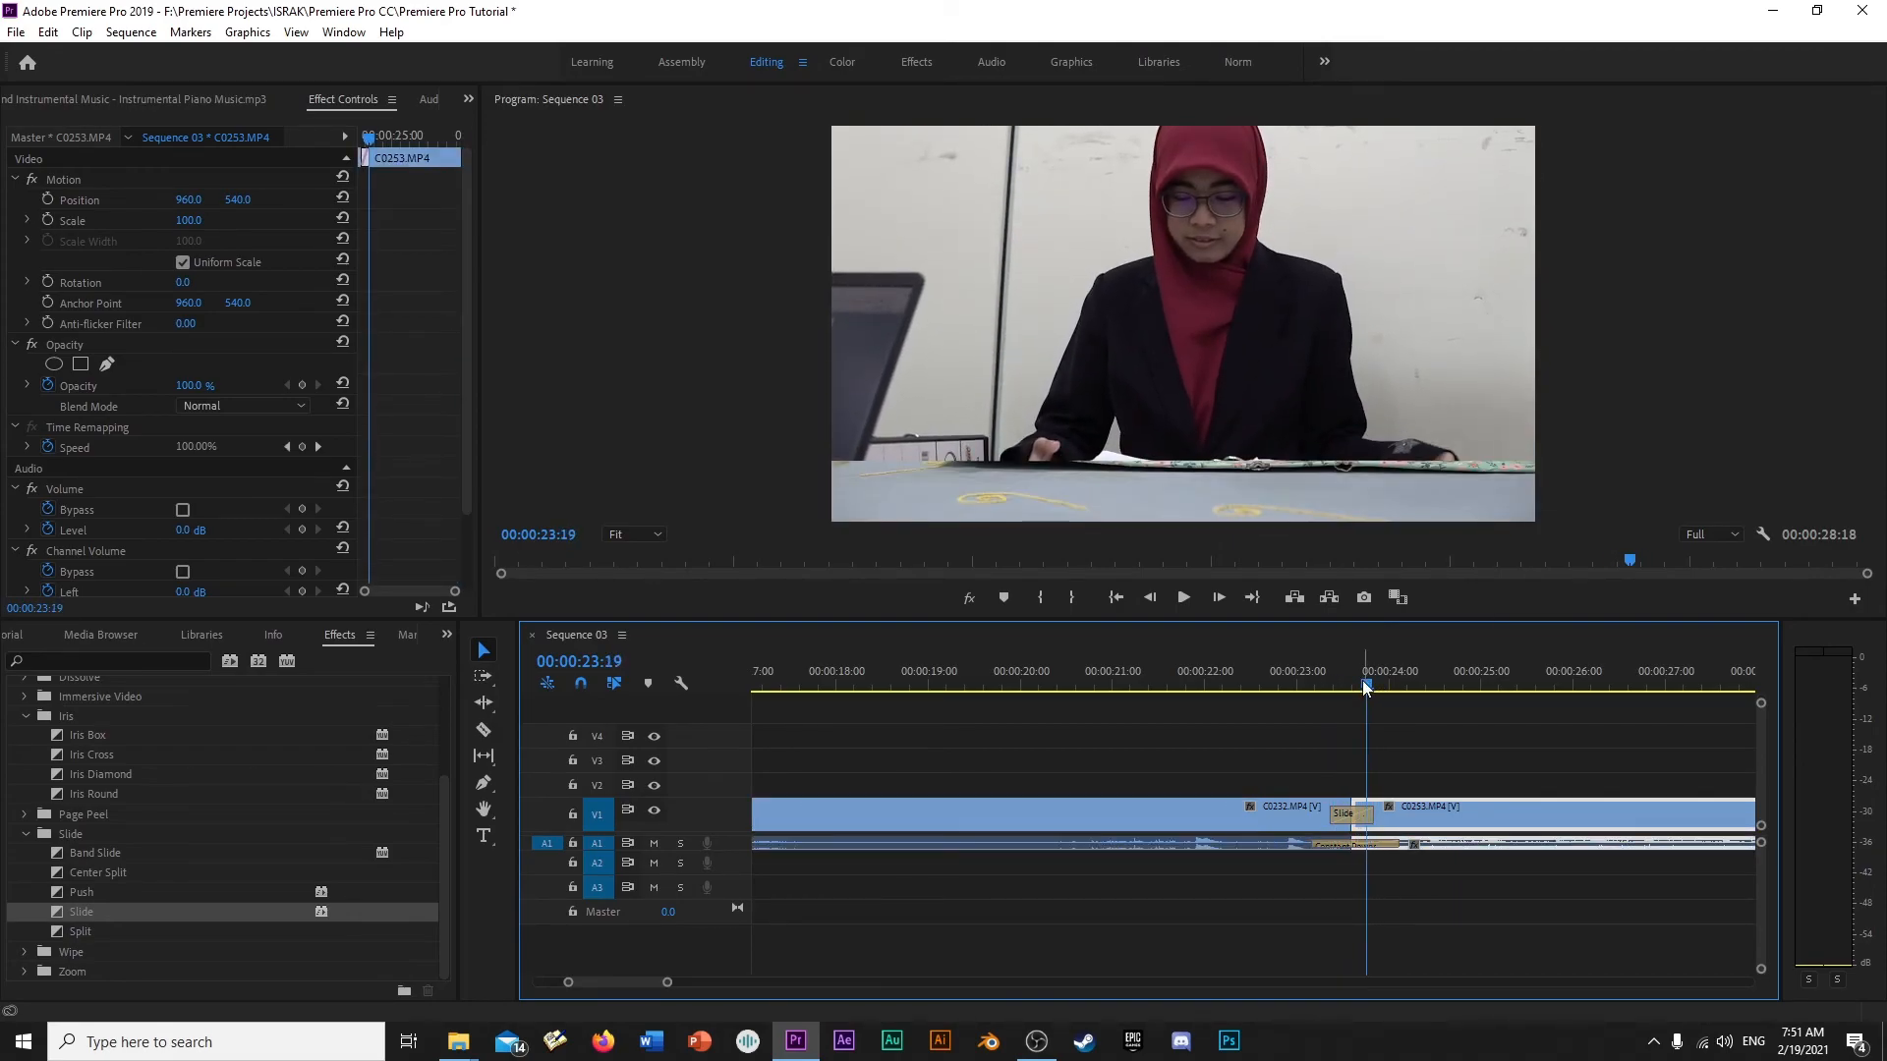
click(1362, 812)
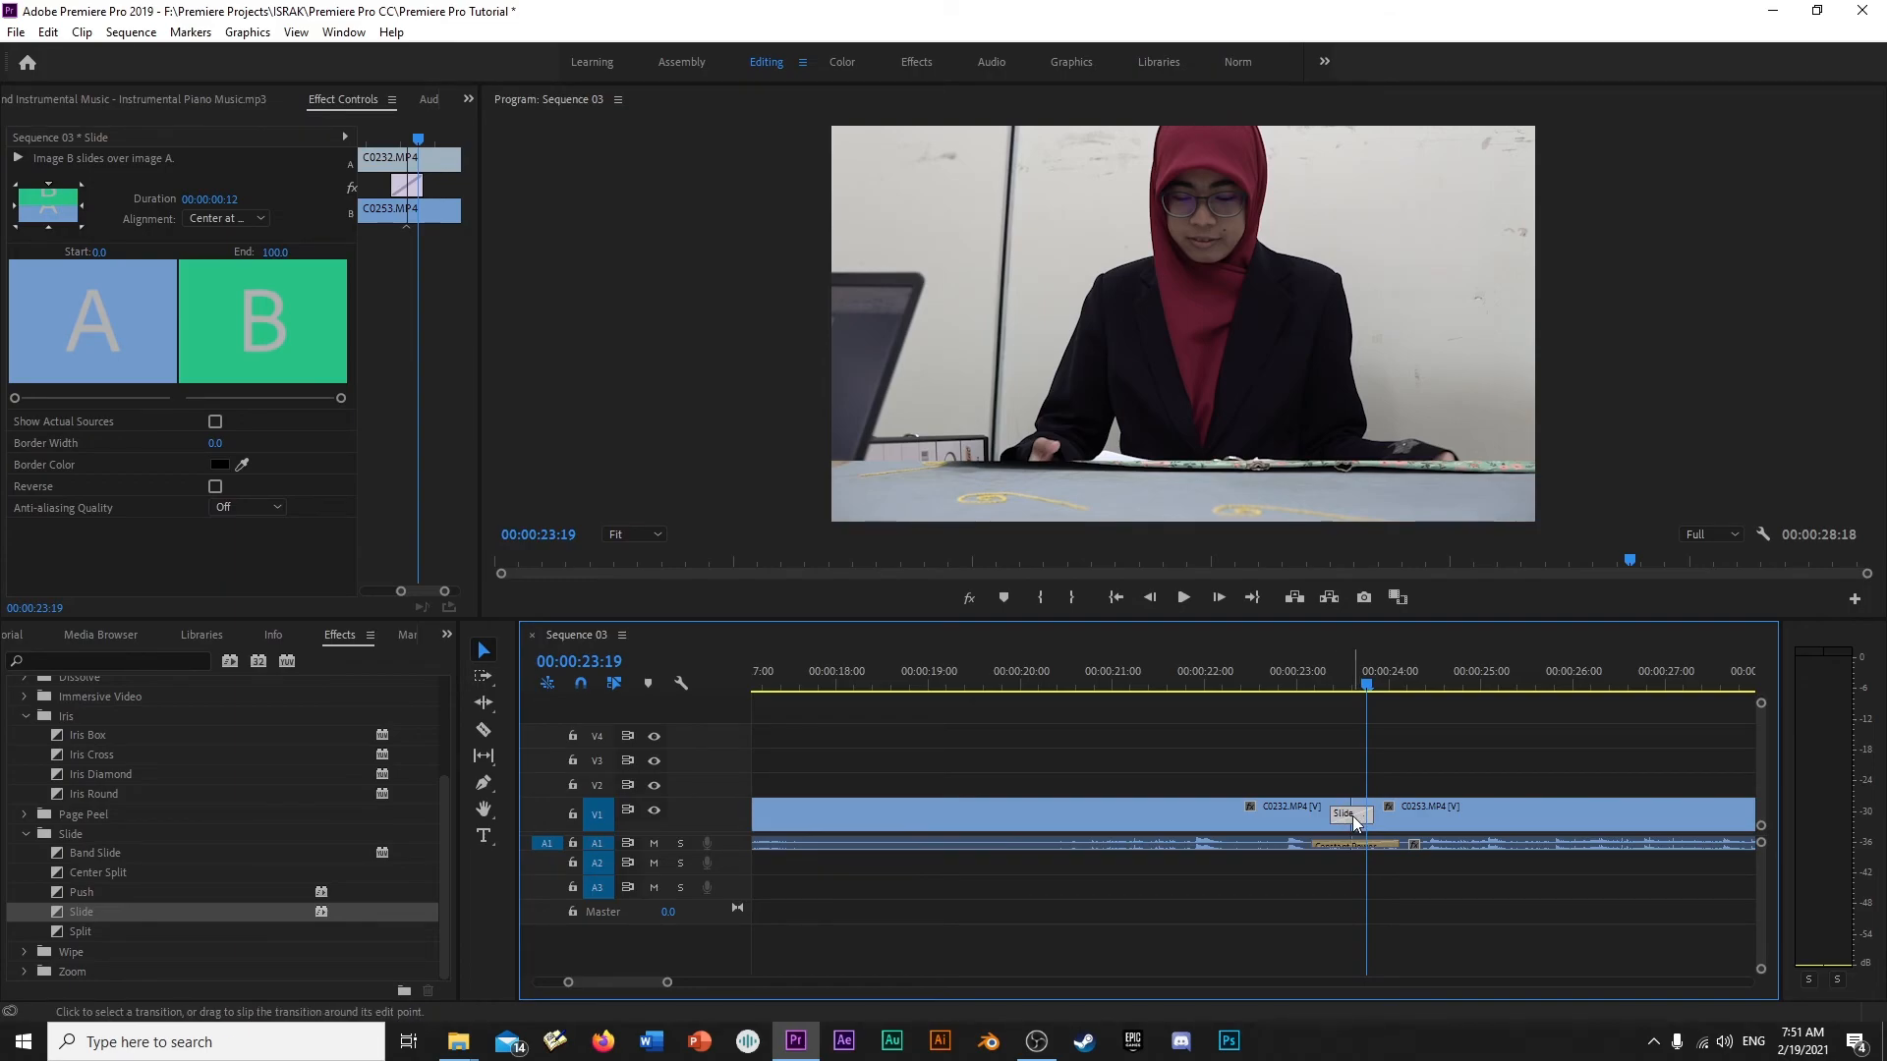
click(53, 227)
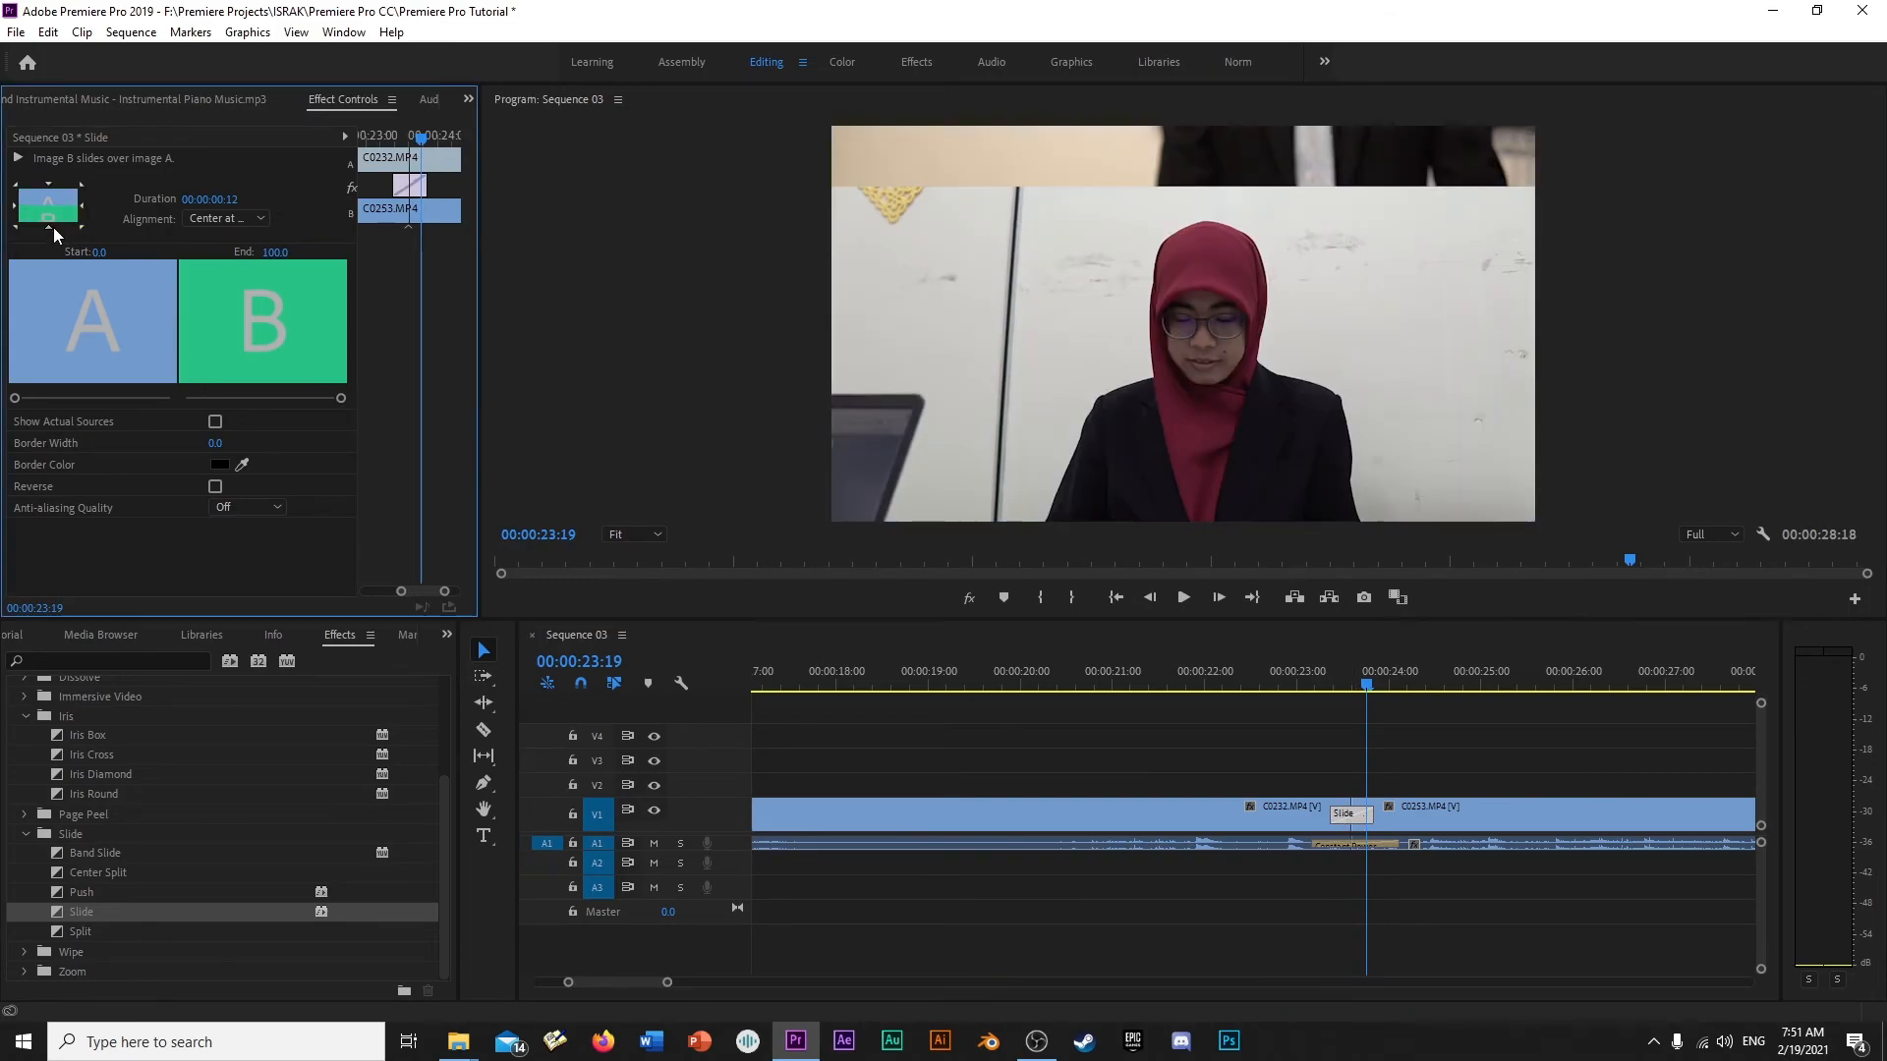
mouse_move(1372, 656)
mouse_down()
mouse_move(1329, 688)
mouse_move(1356, 690)
mouse_up()
click(1345, 814)
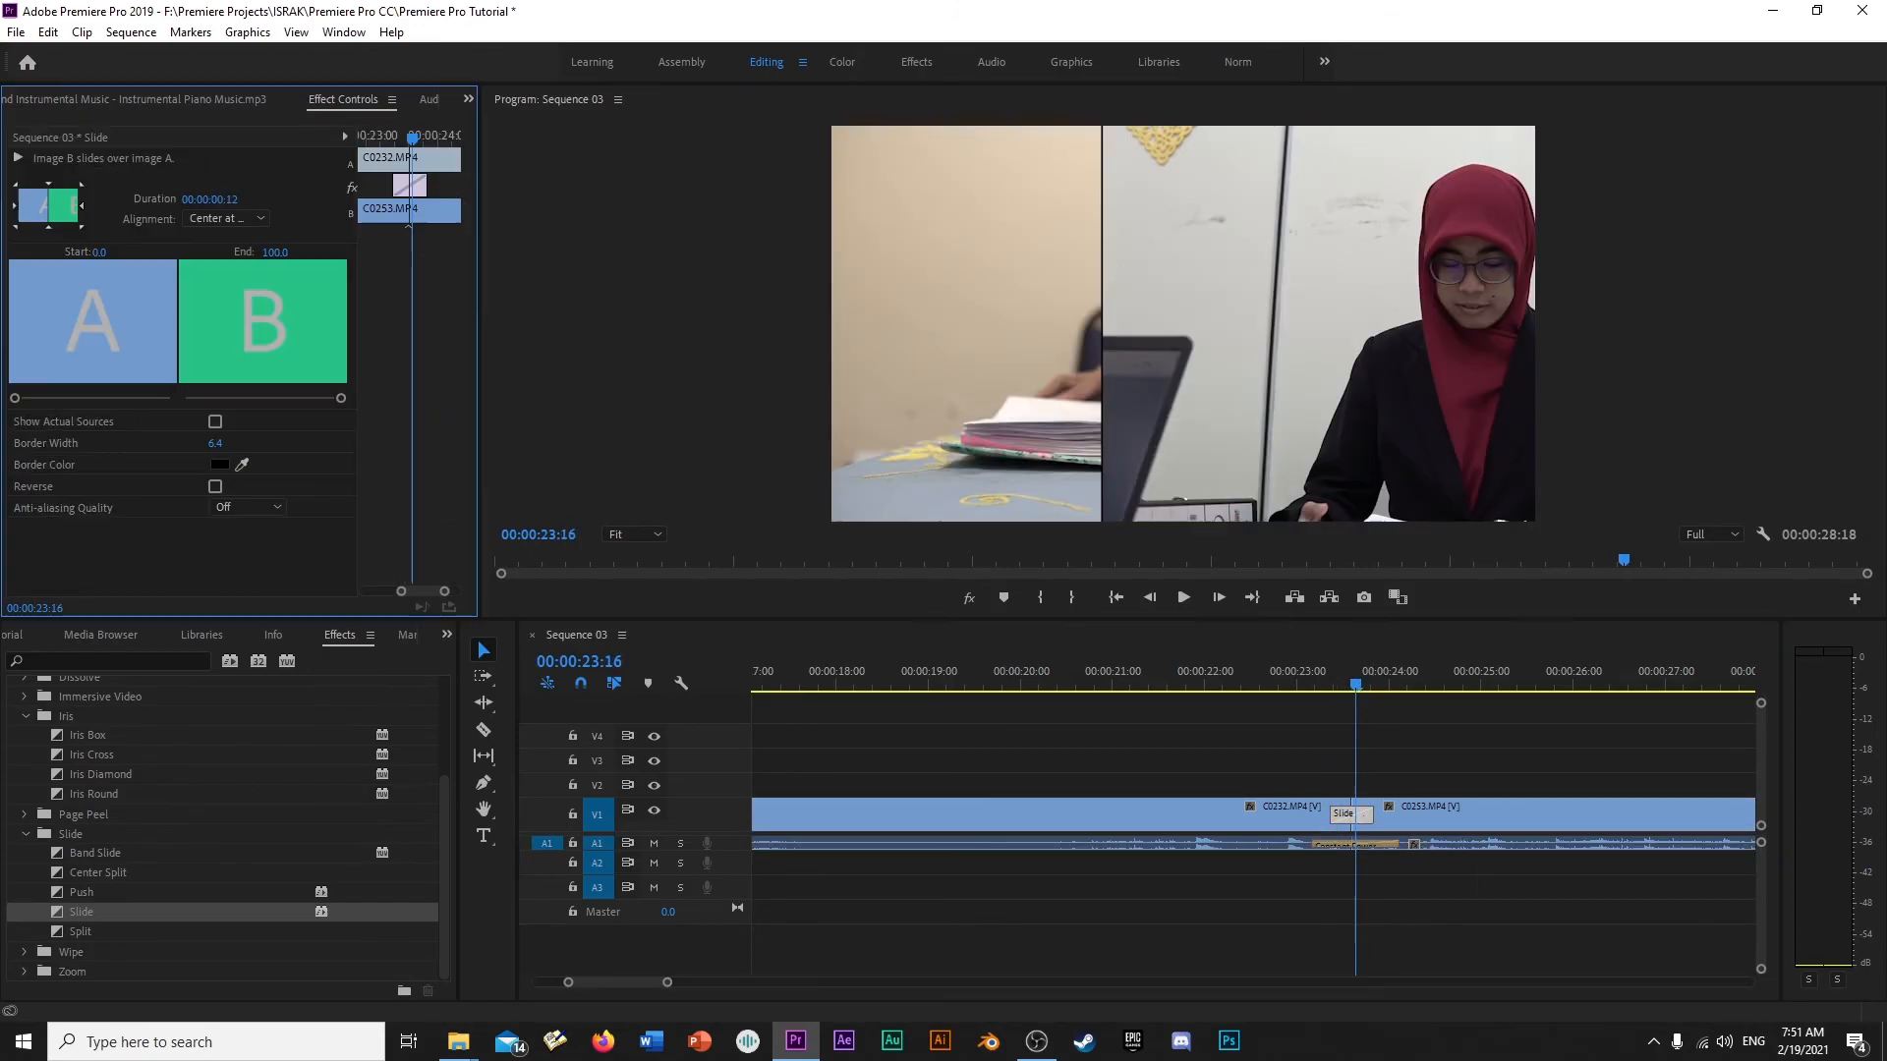
- Set the Slide transition's border width to 12.8 and scrub to 00:00:23:14 to preview it
click(279, 446)
drag(228, 445, 241, 444)
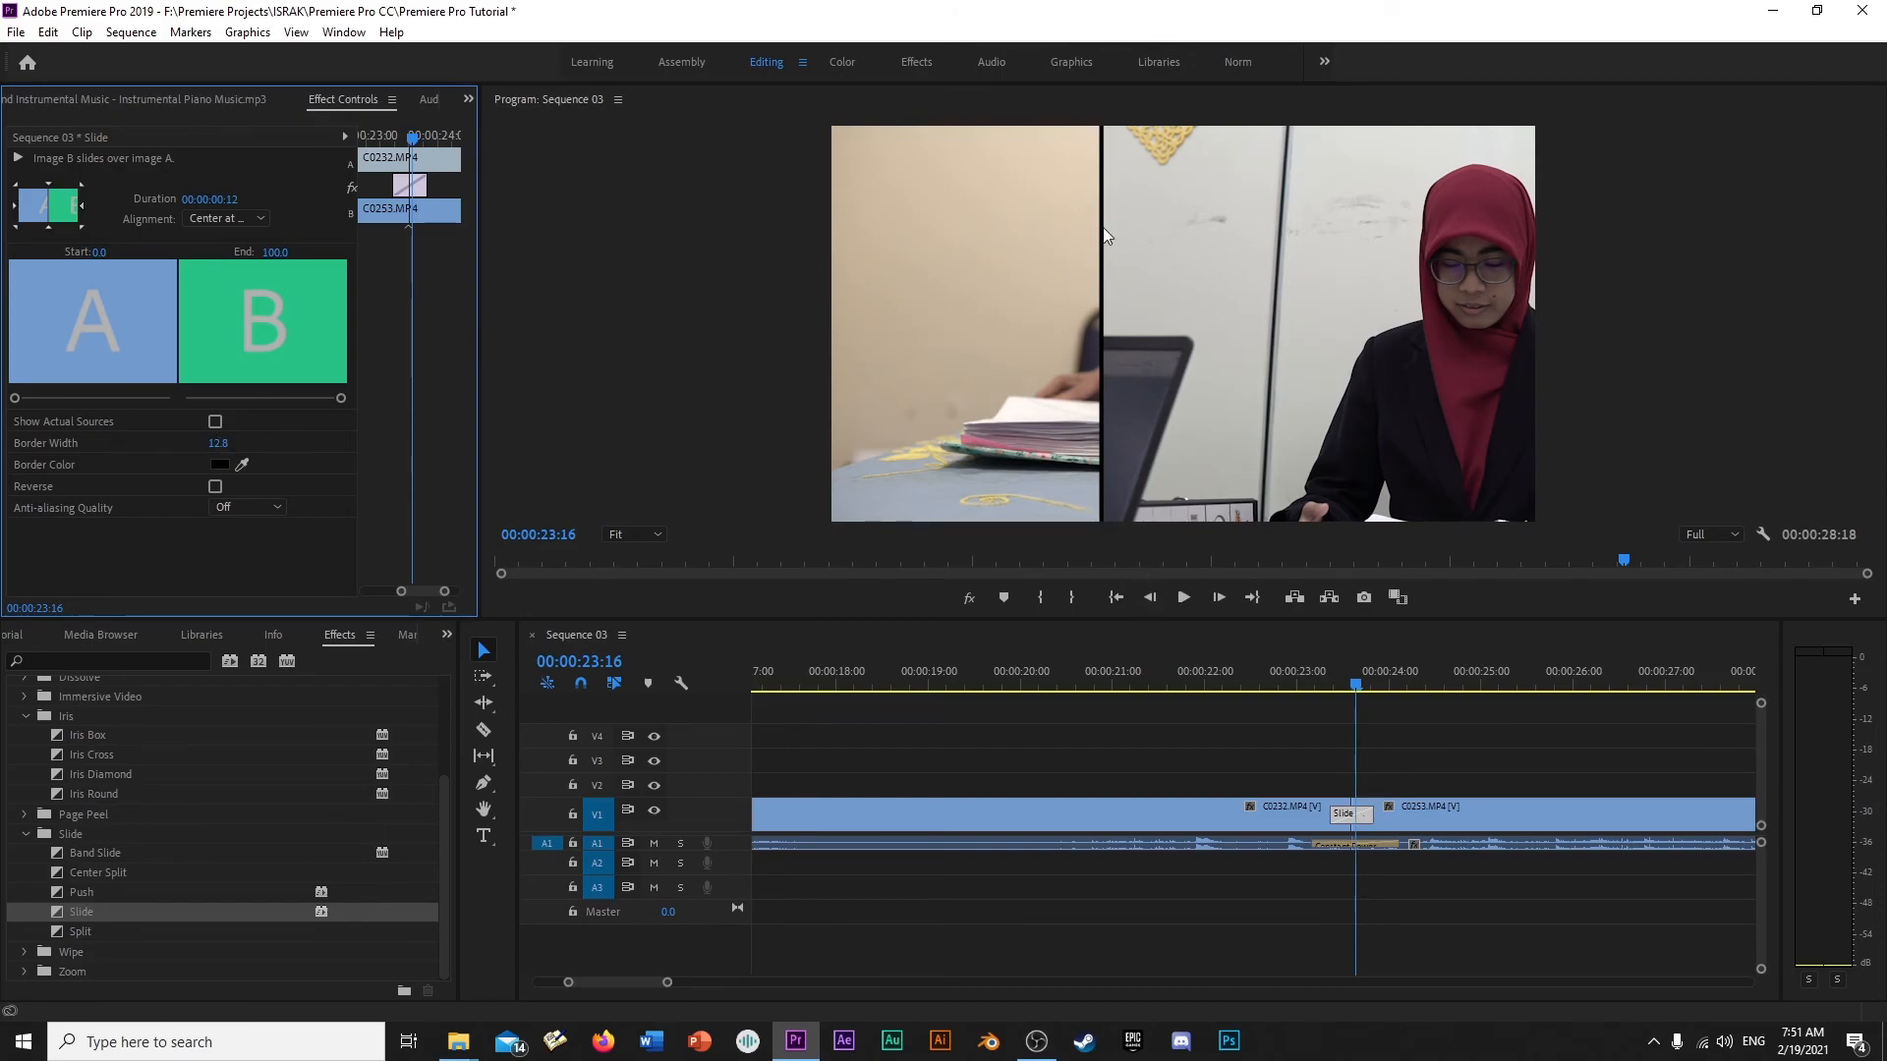
drag(1359, 685, 1347, 681)
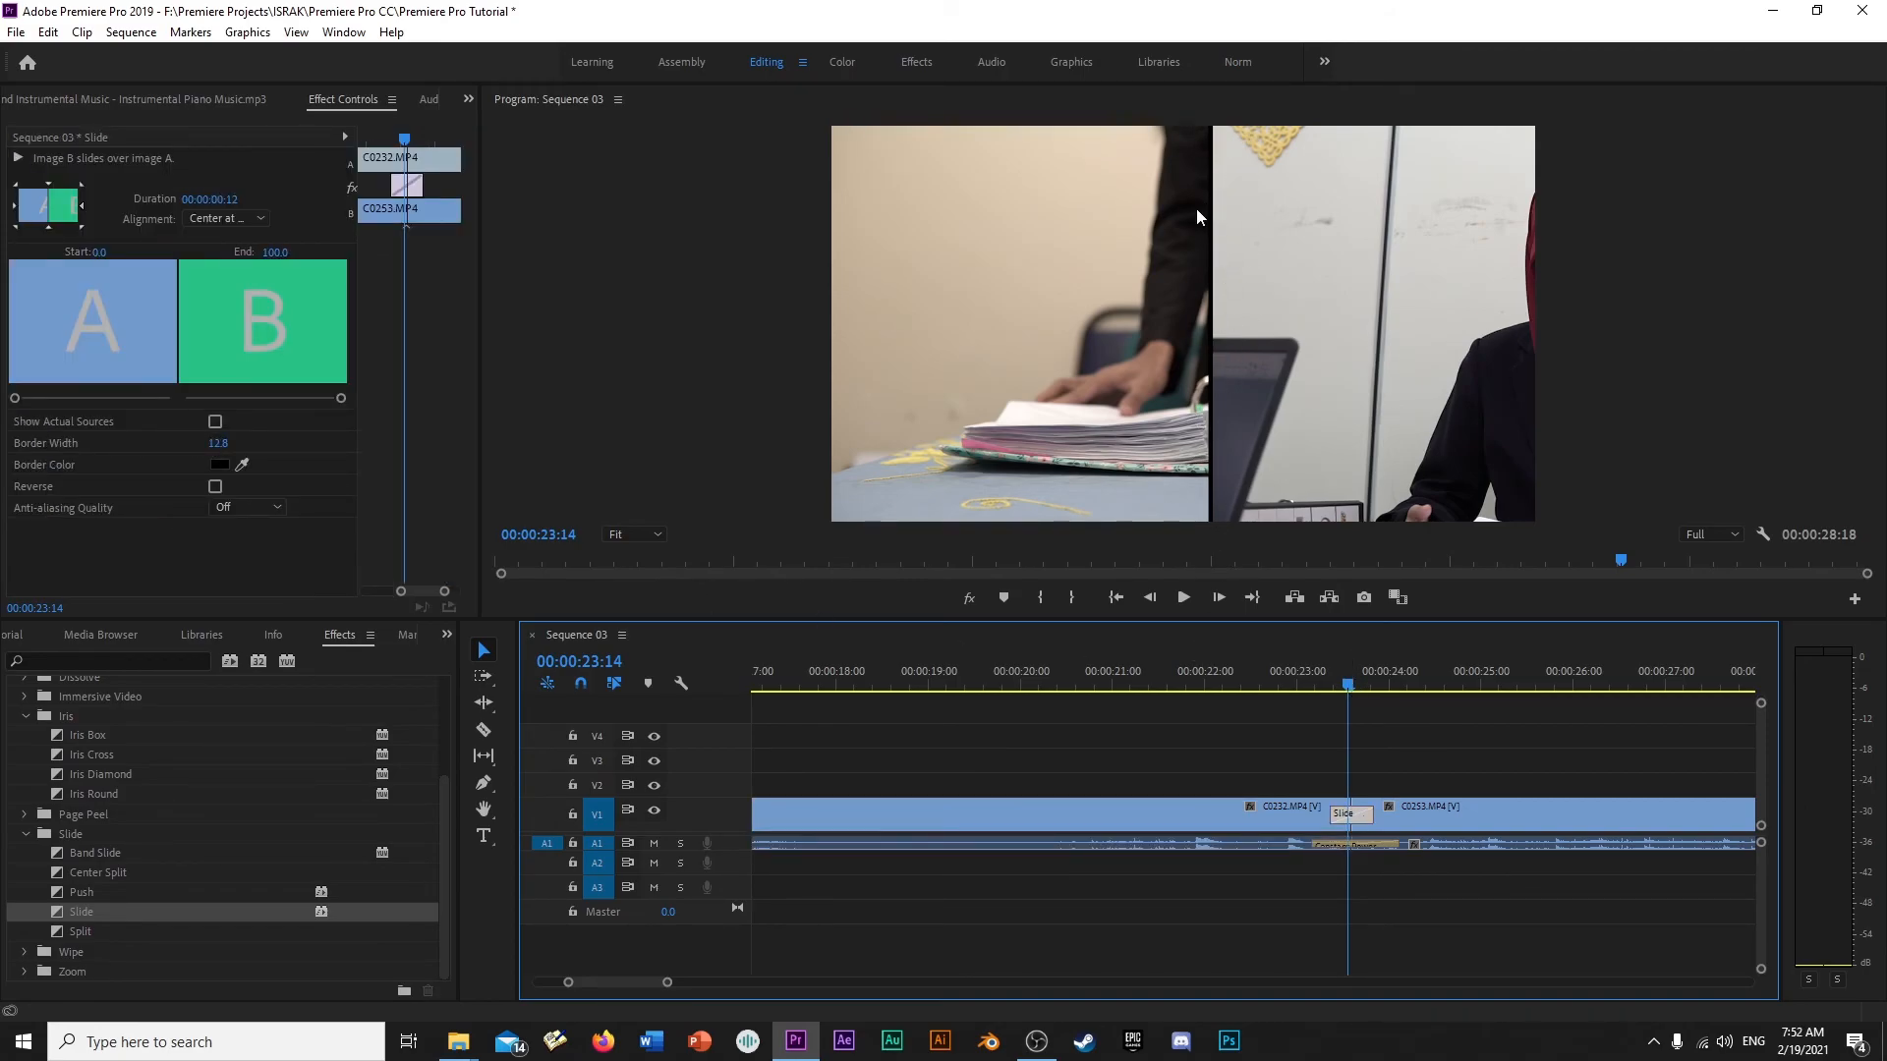
- Change the Slide transition's border color to bright green
click(218, 464)
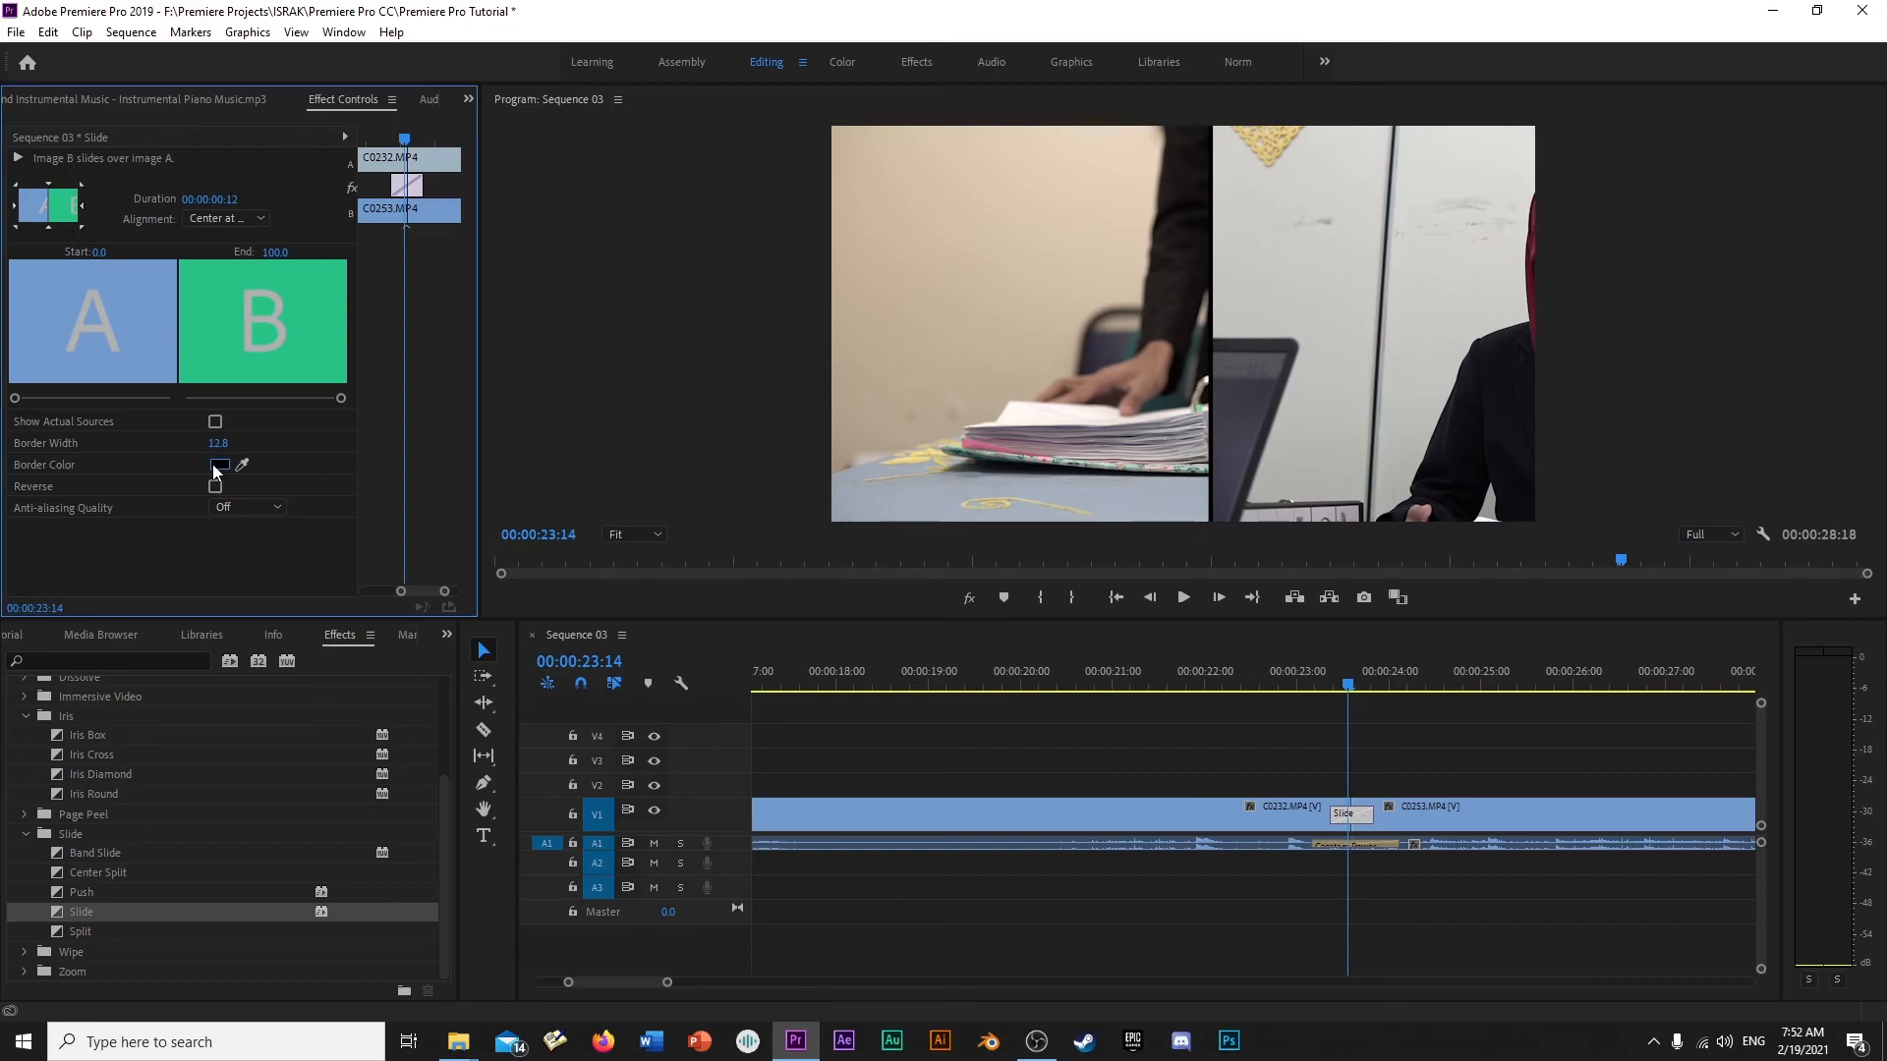
click(997, 498)
drag(947, 568, 896, 676)
click(1146, 420)
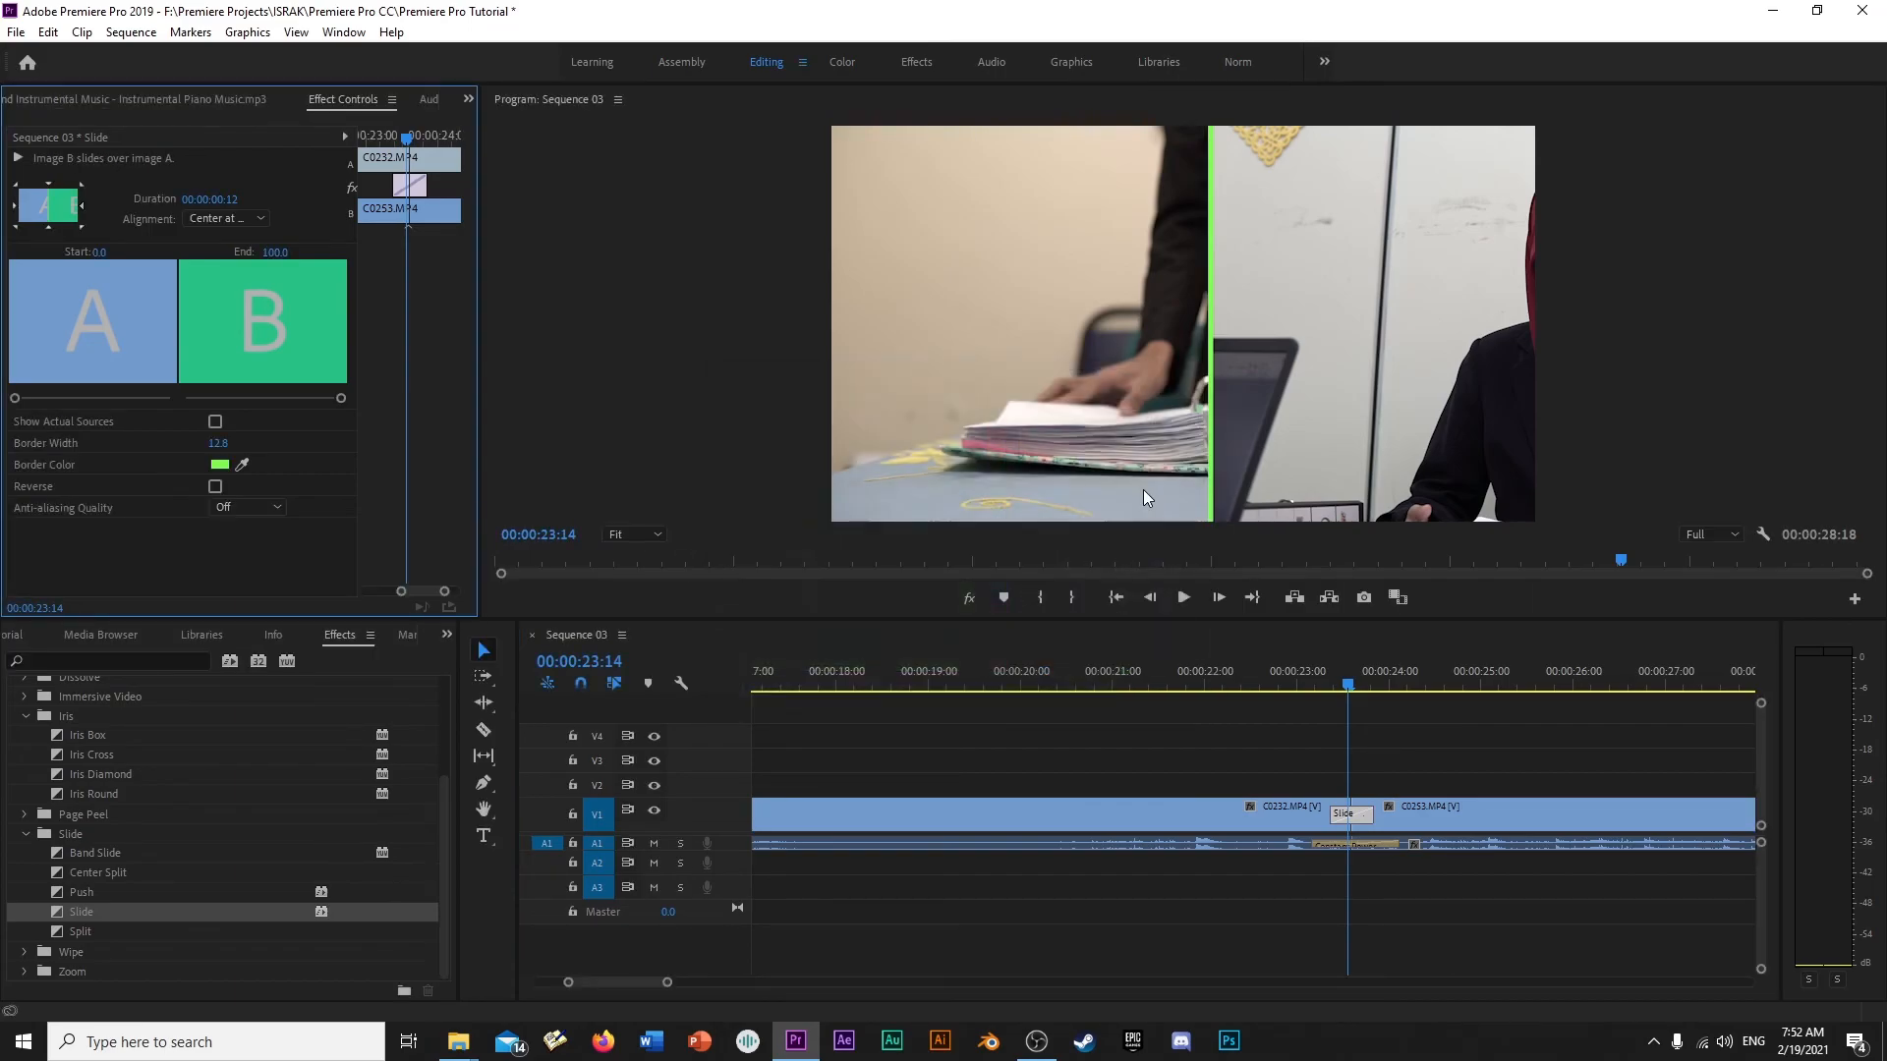
- Set the Slide transition's border color to white (FFFFFF) and play it from before its start
click(219, 464)
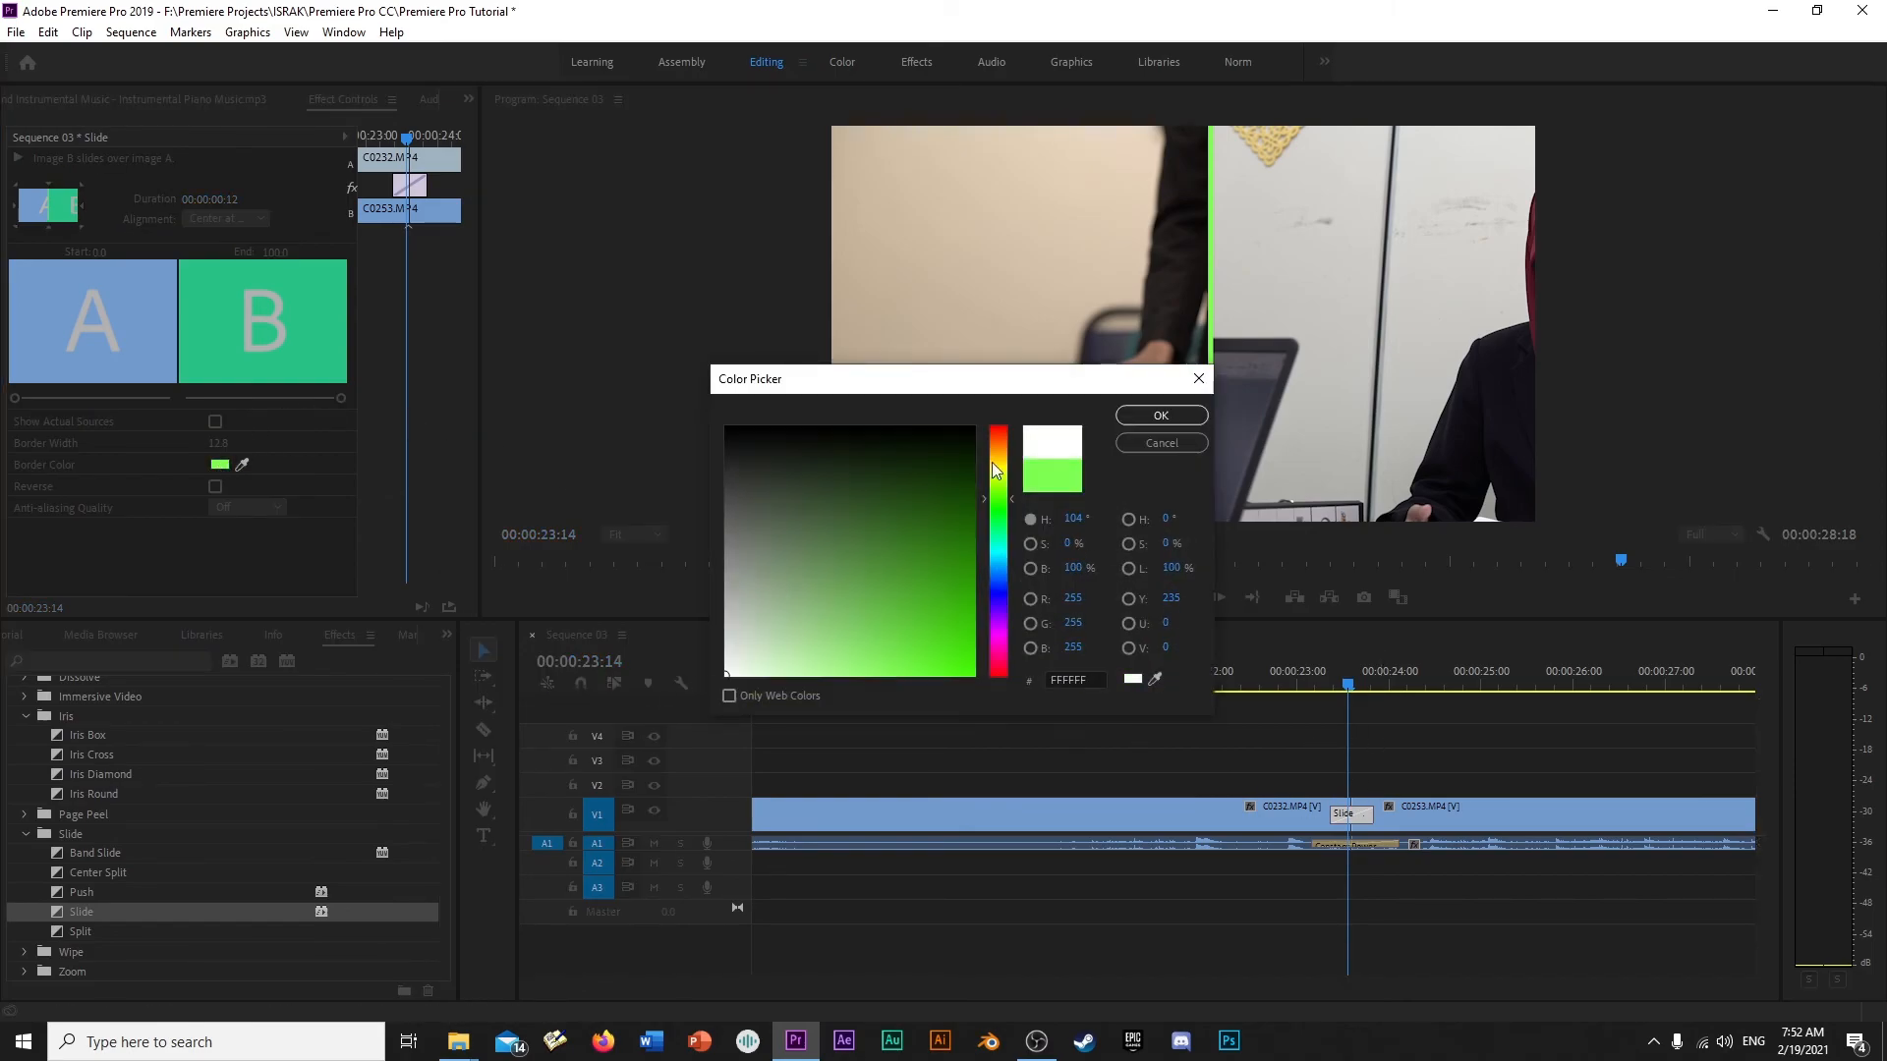
click(1158, 413)
drag(1354, 680, 1311, 680)
key(space)
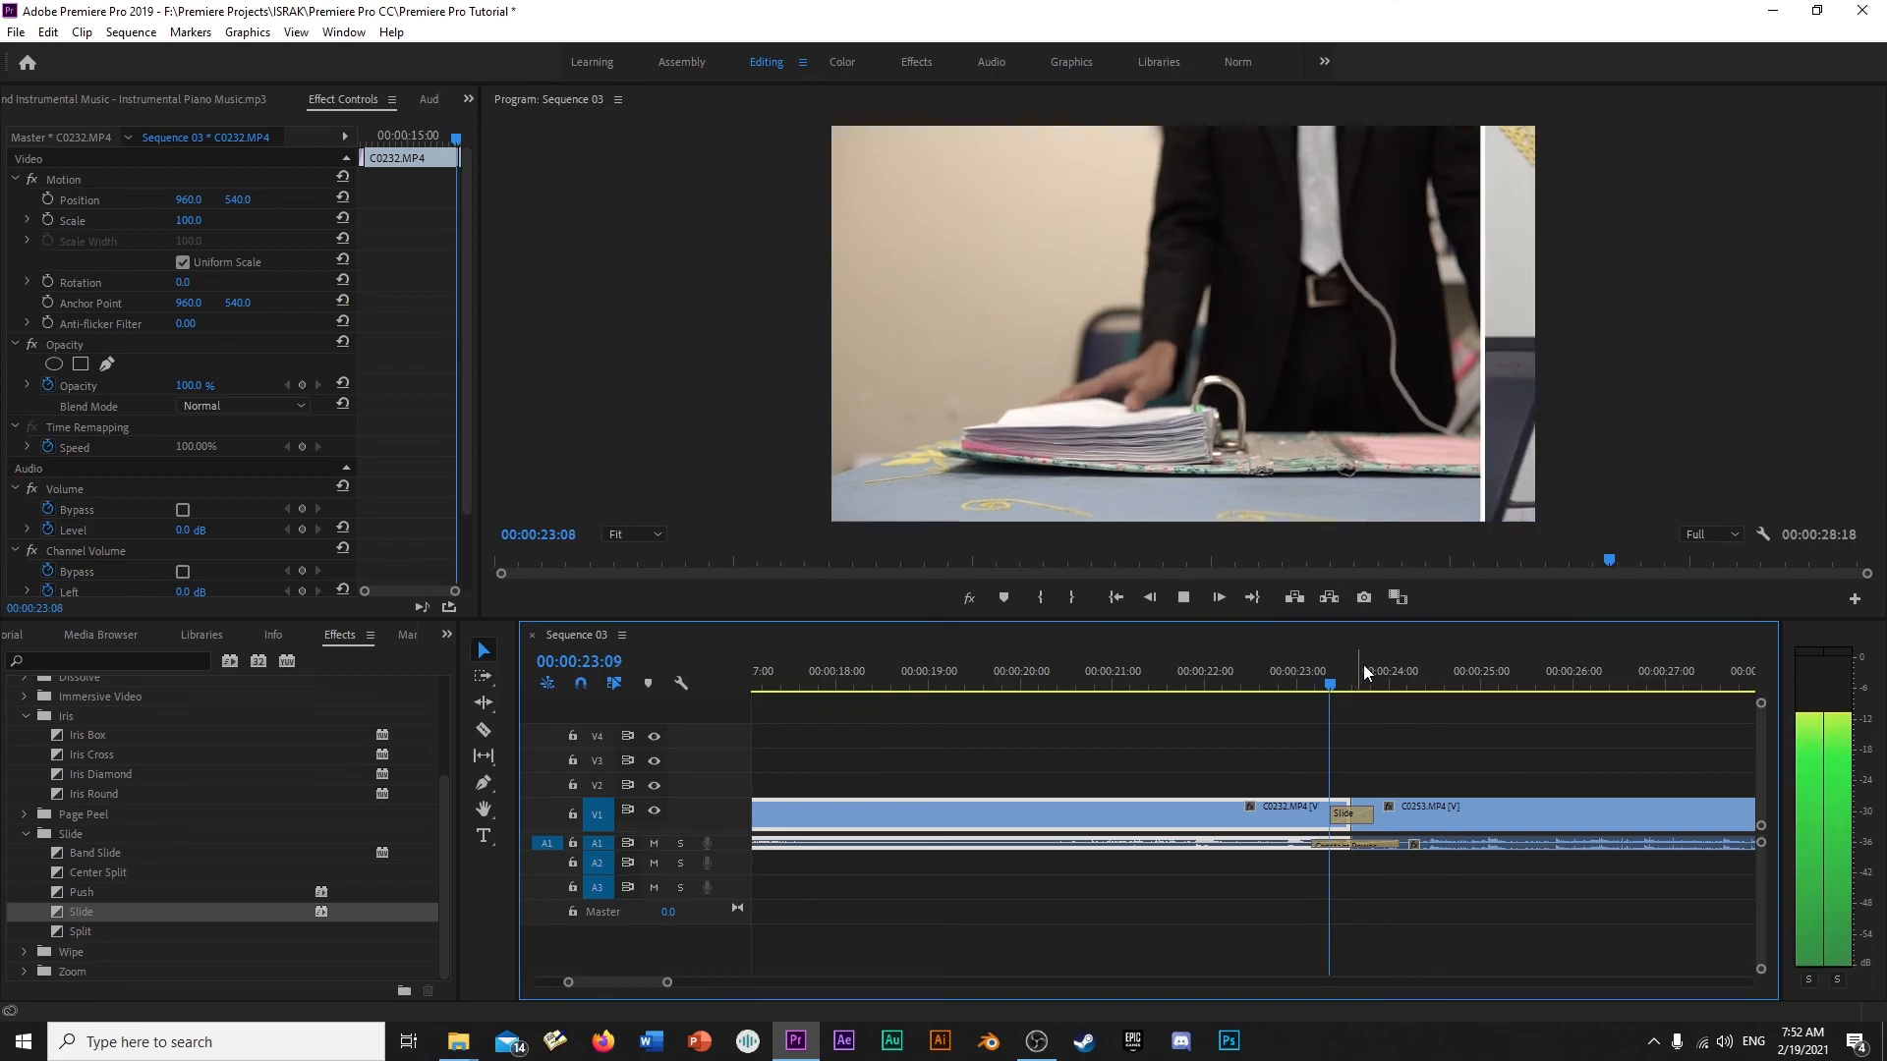
key(space)
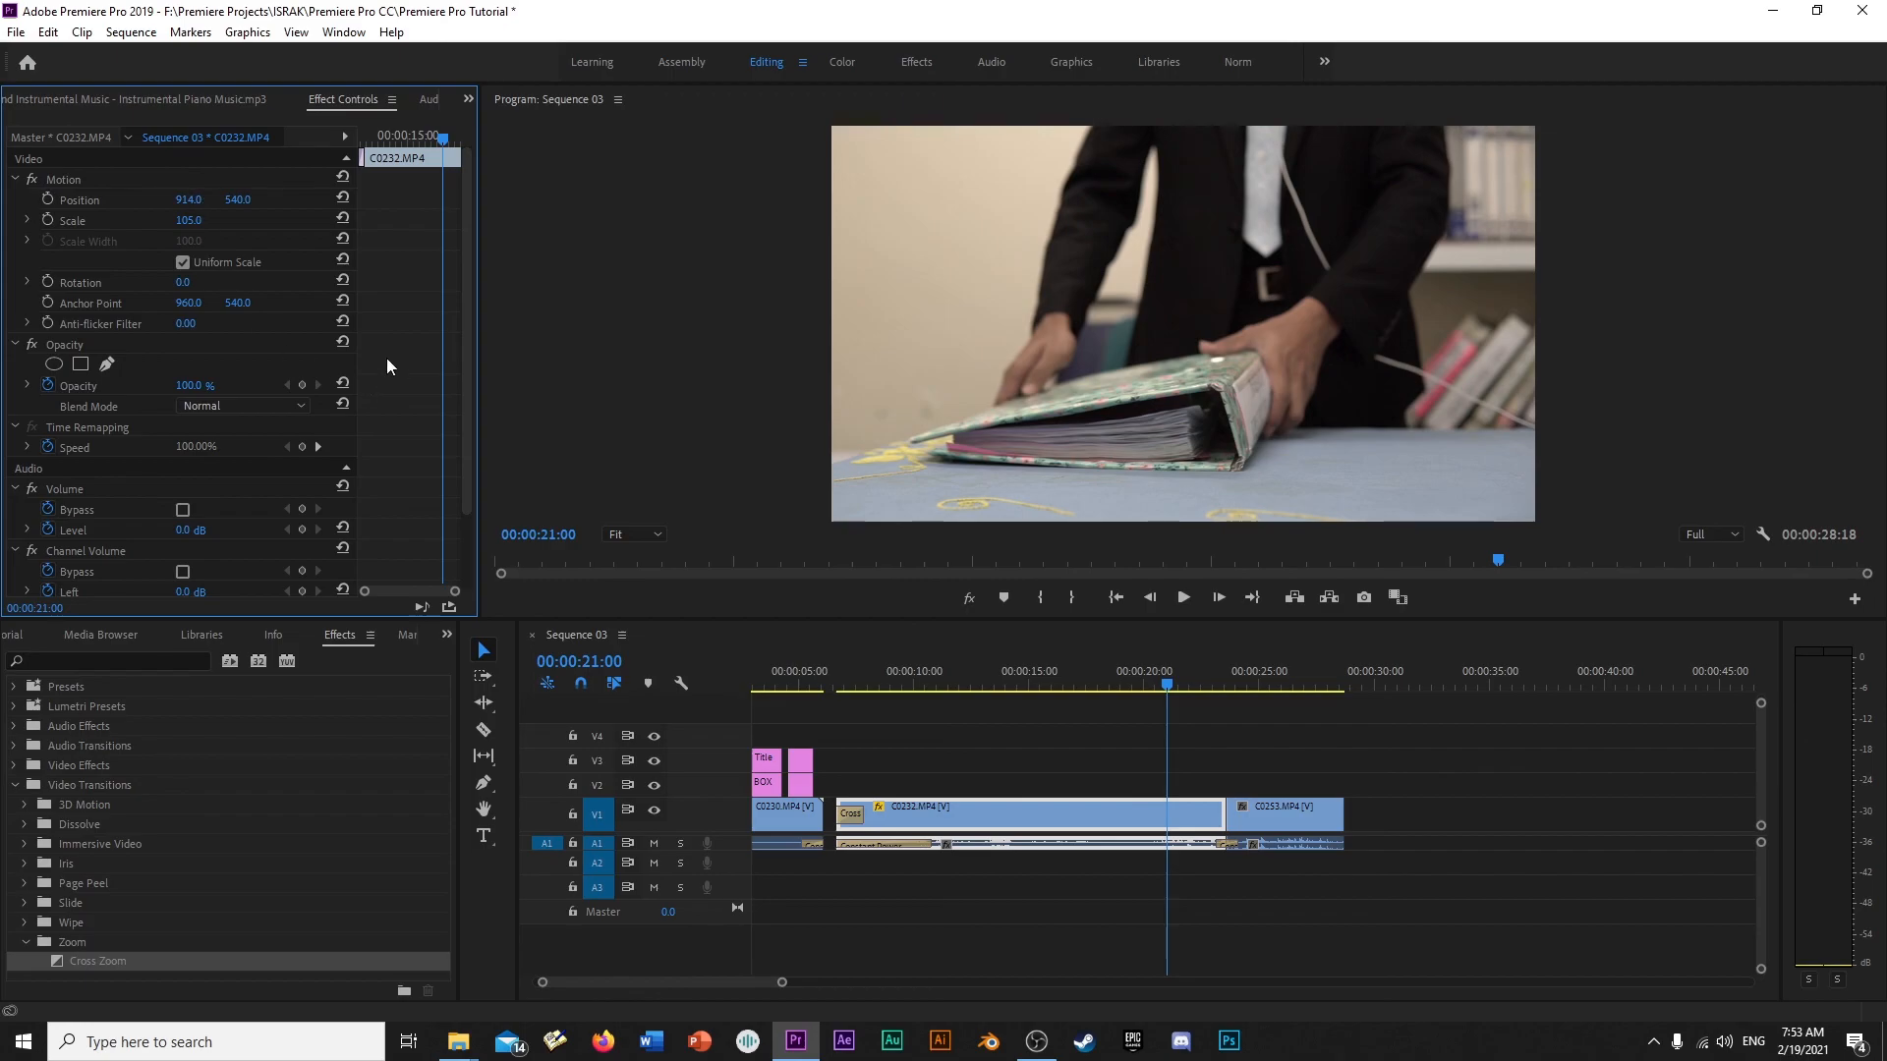
- Undo the last change to the C0232.MP4 clip
key(ctrl+z)
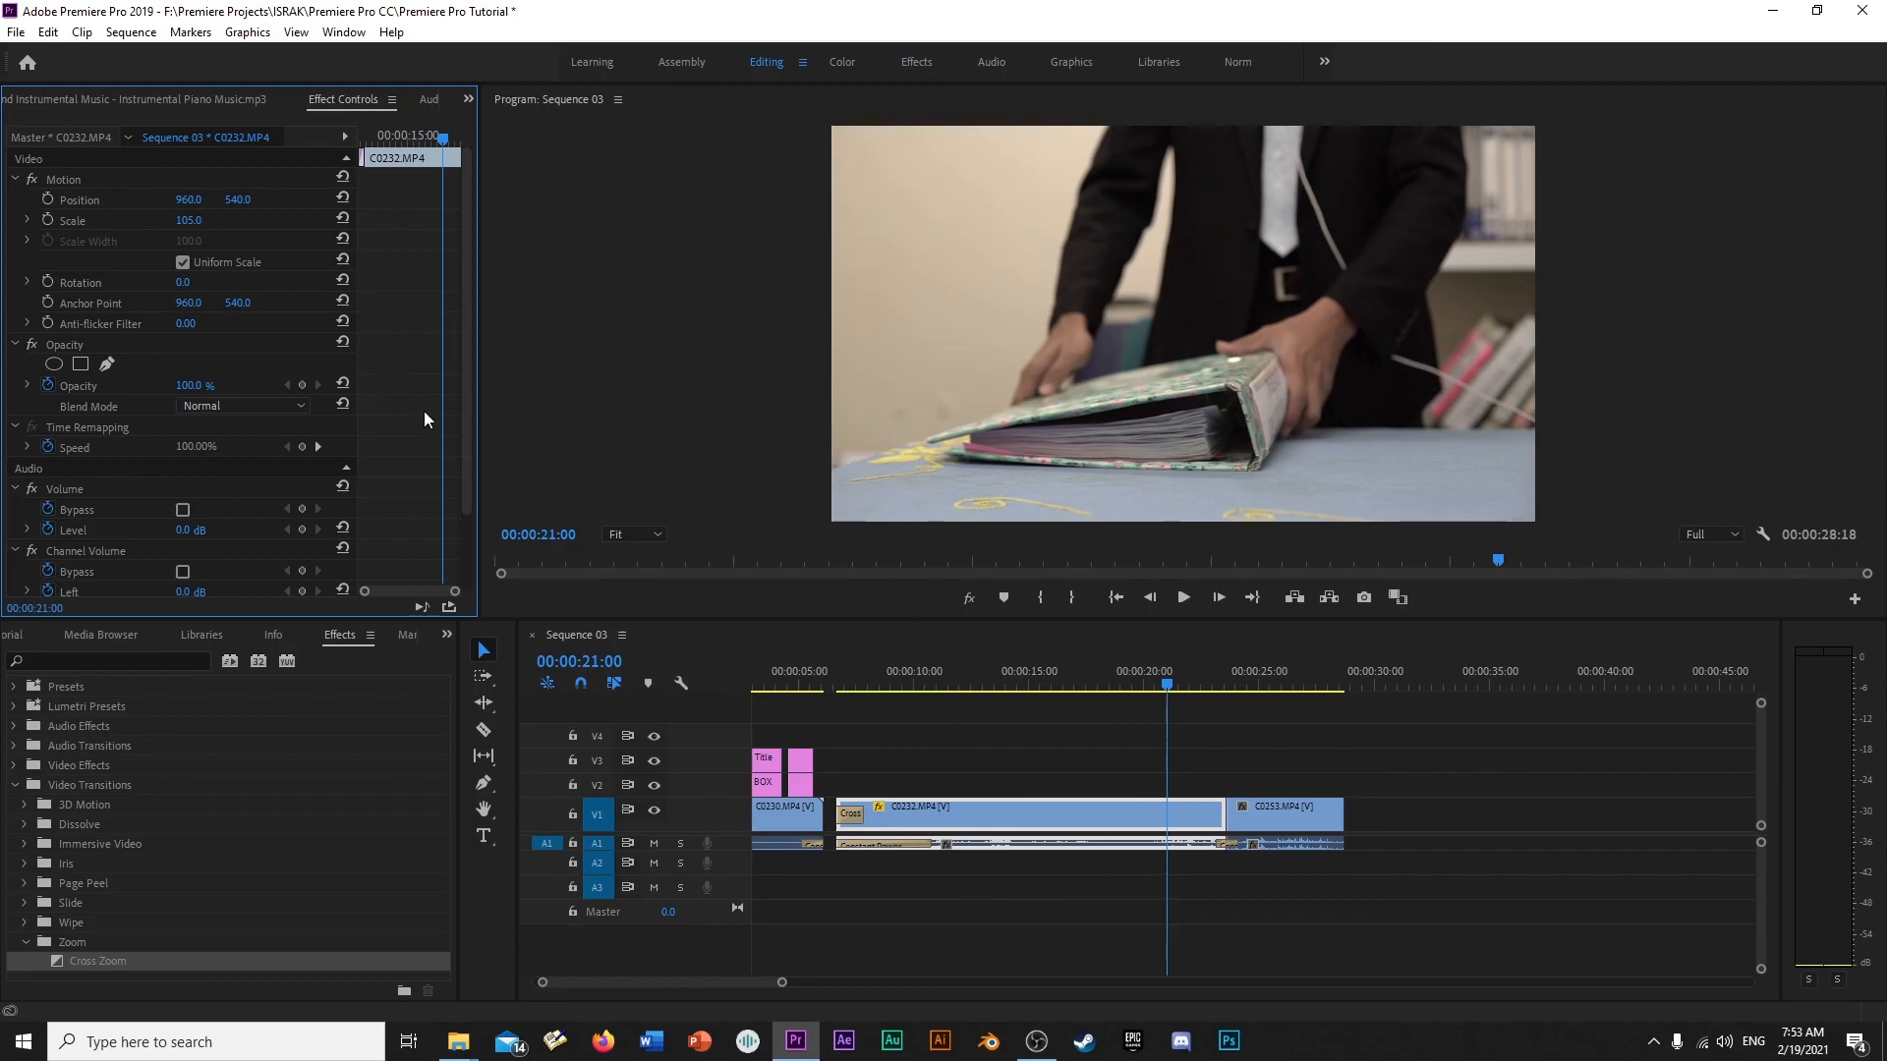